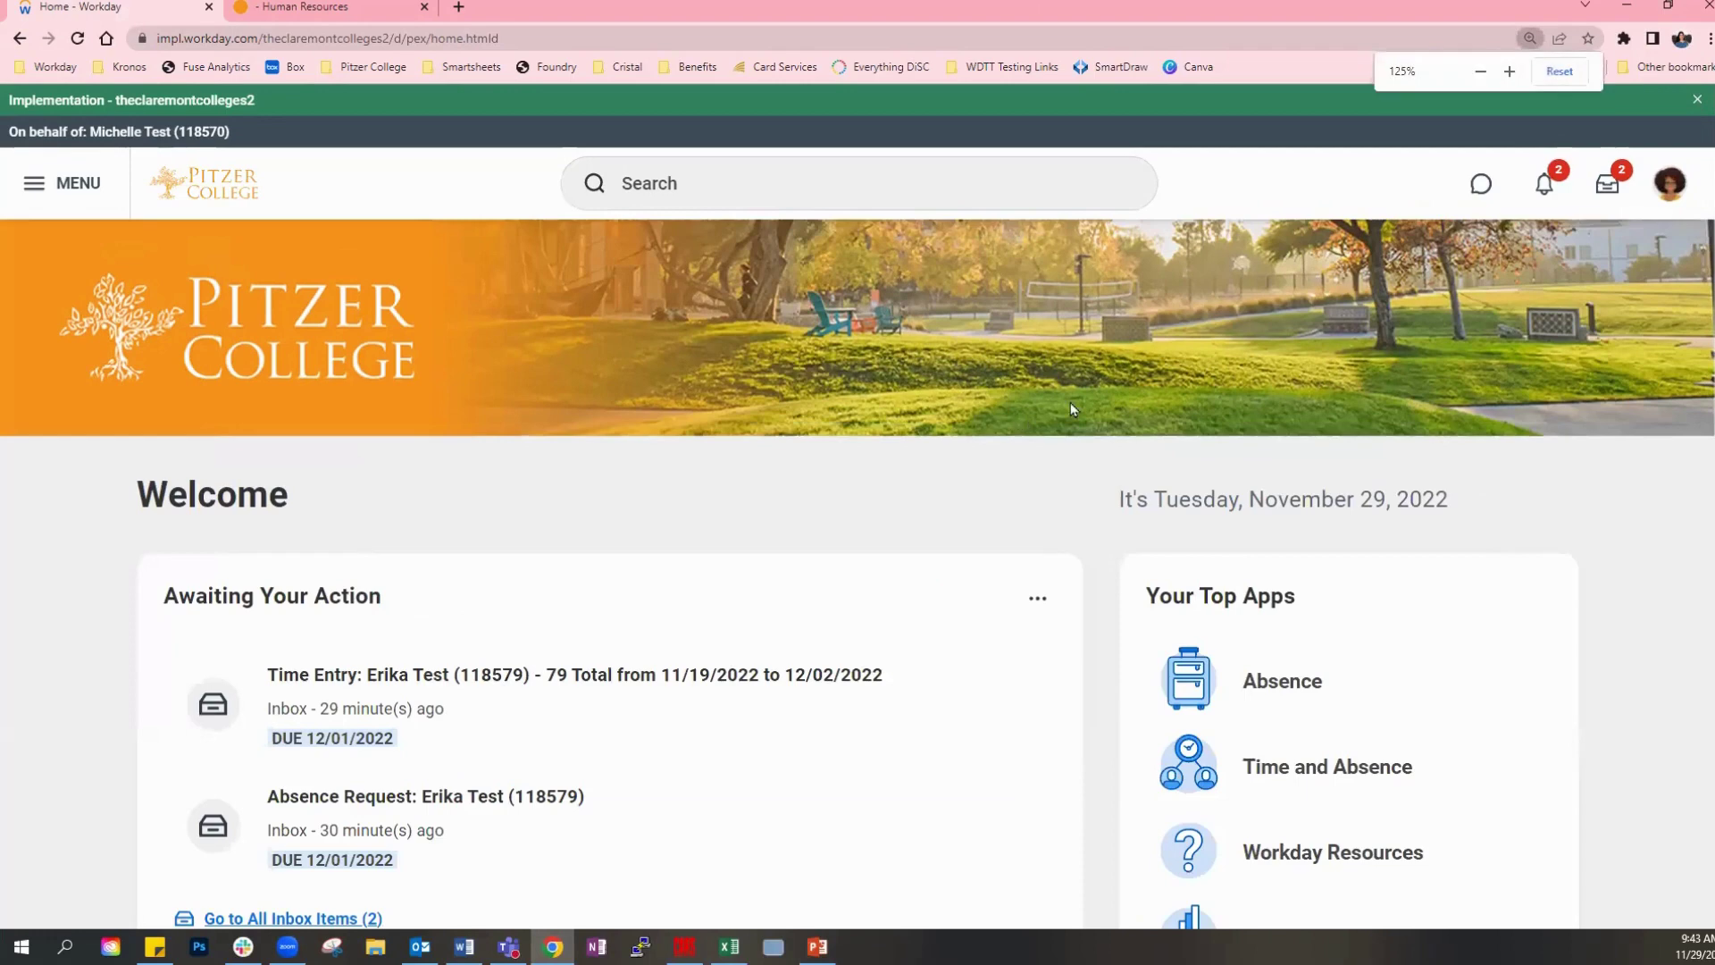
Enlarge the home page and open the absence request listed under Awaiting Your Action.
key("ctrl+plus")
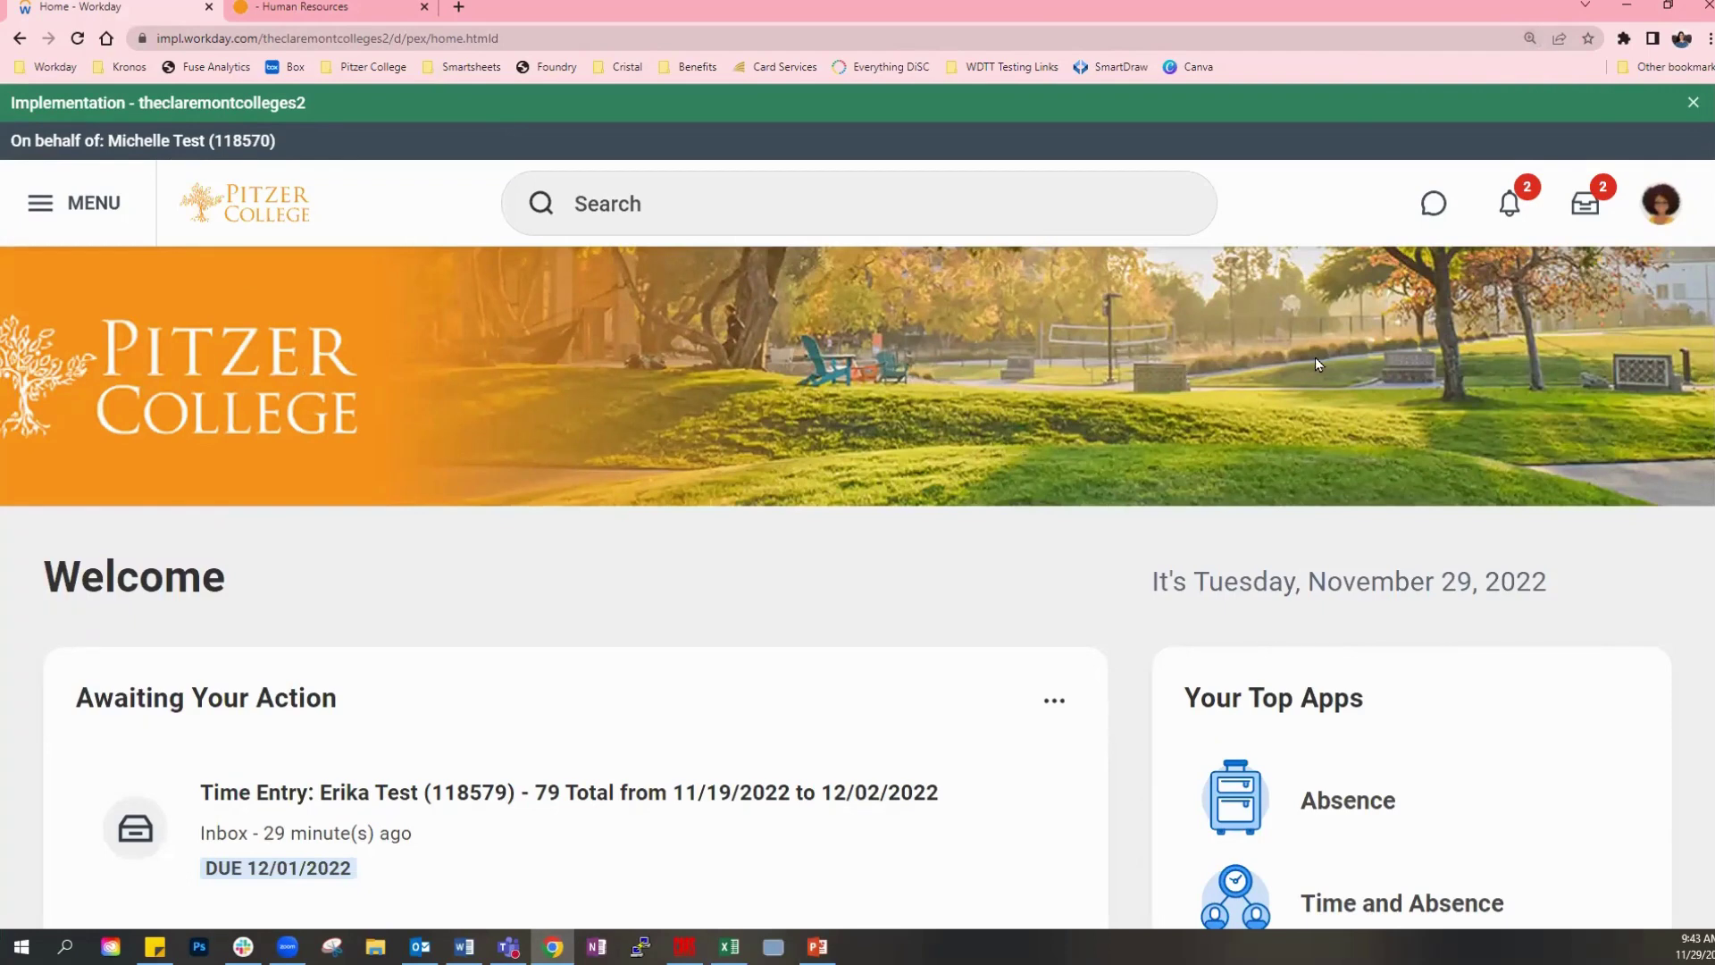
scroll(1315, 359, "down", 2)
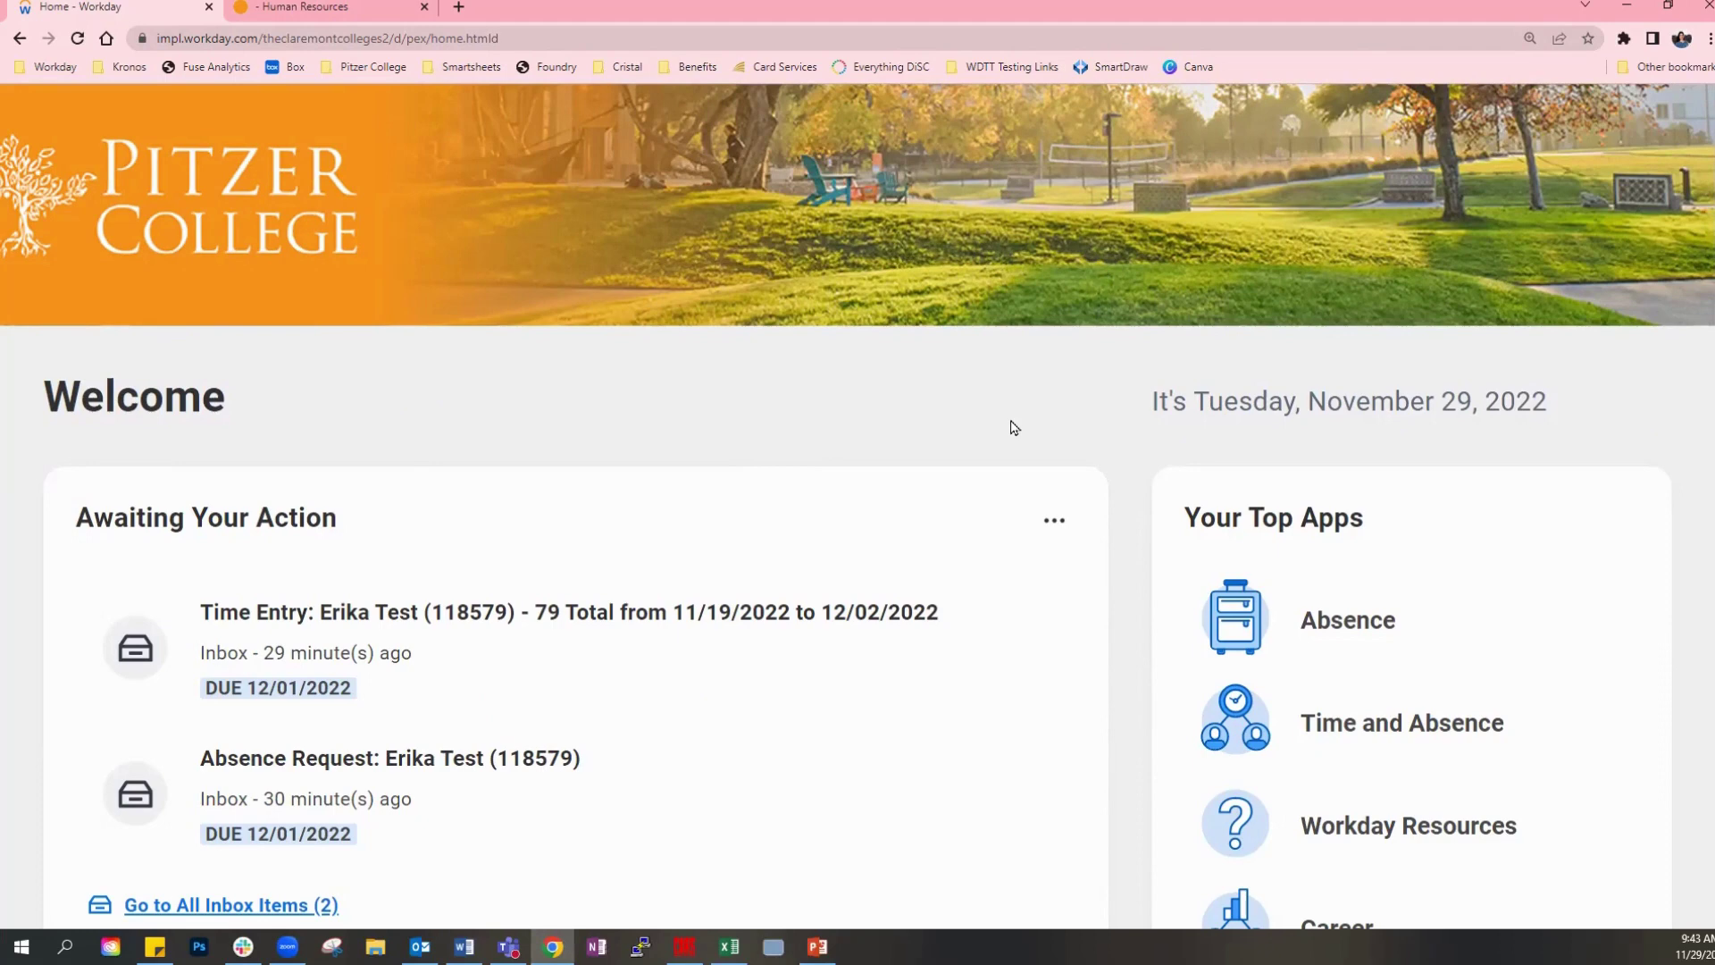
scroll(1012, 427, "down", 1)
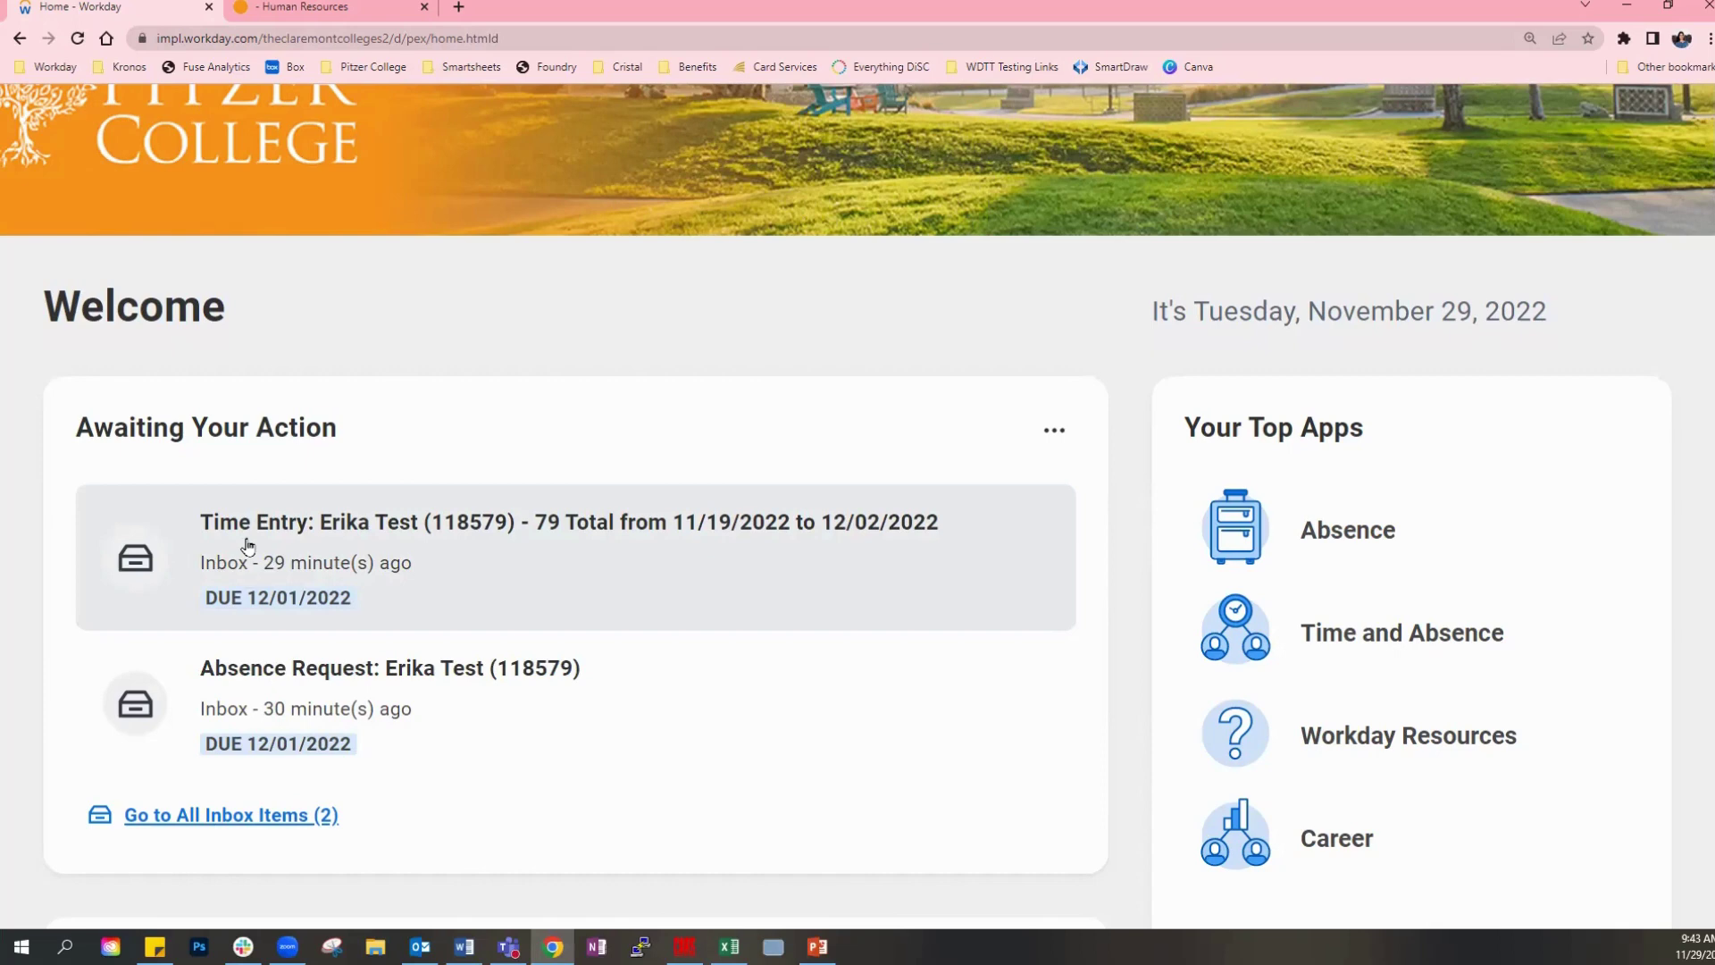
scroll(519, 553, "down", 1)
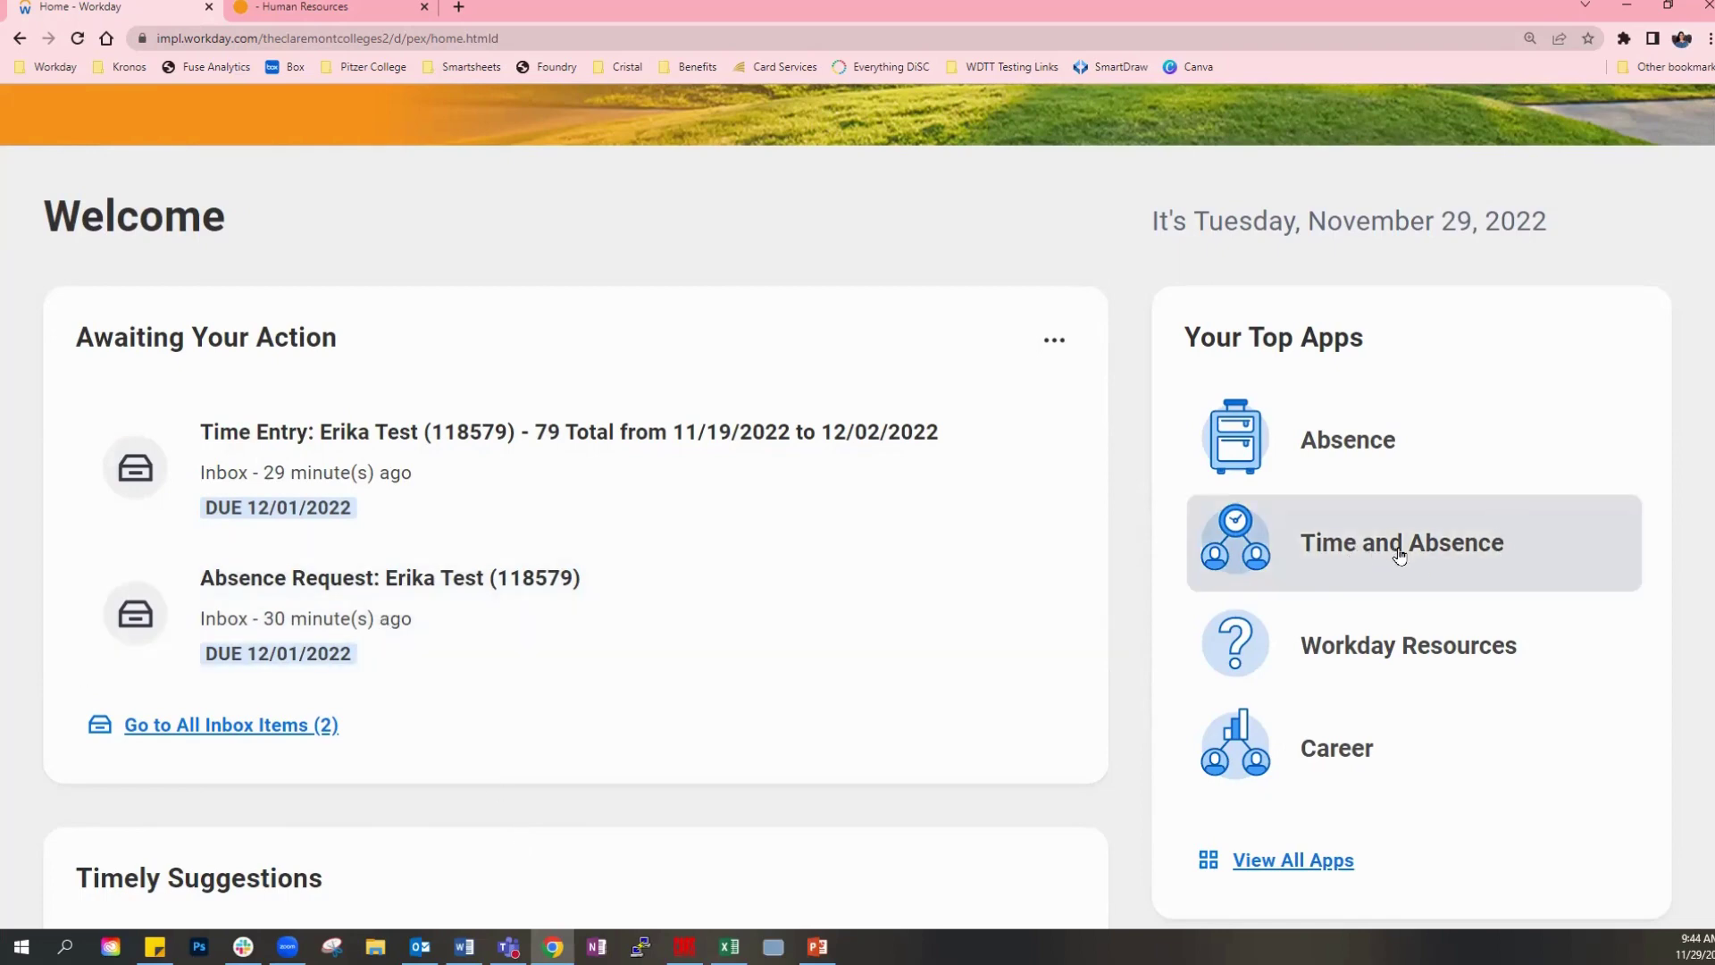
scroll(1399, 554, "down", 1)
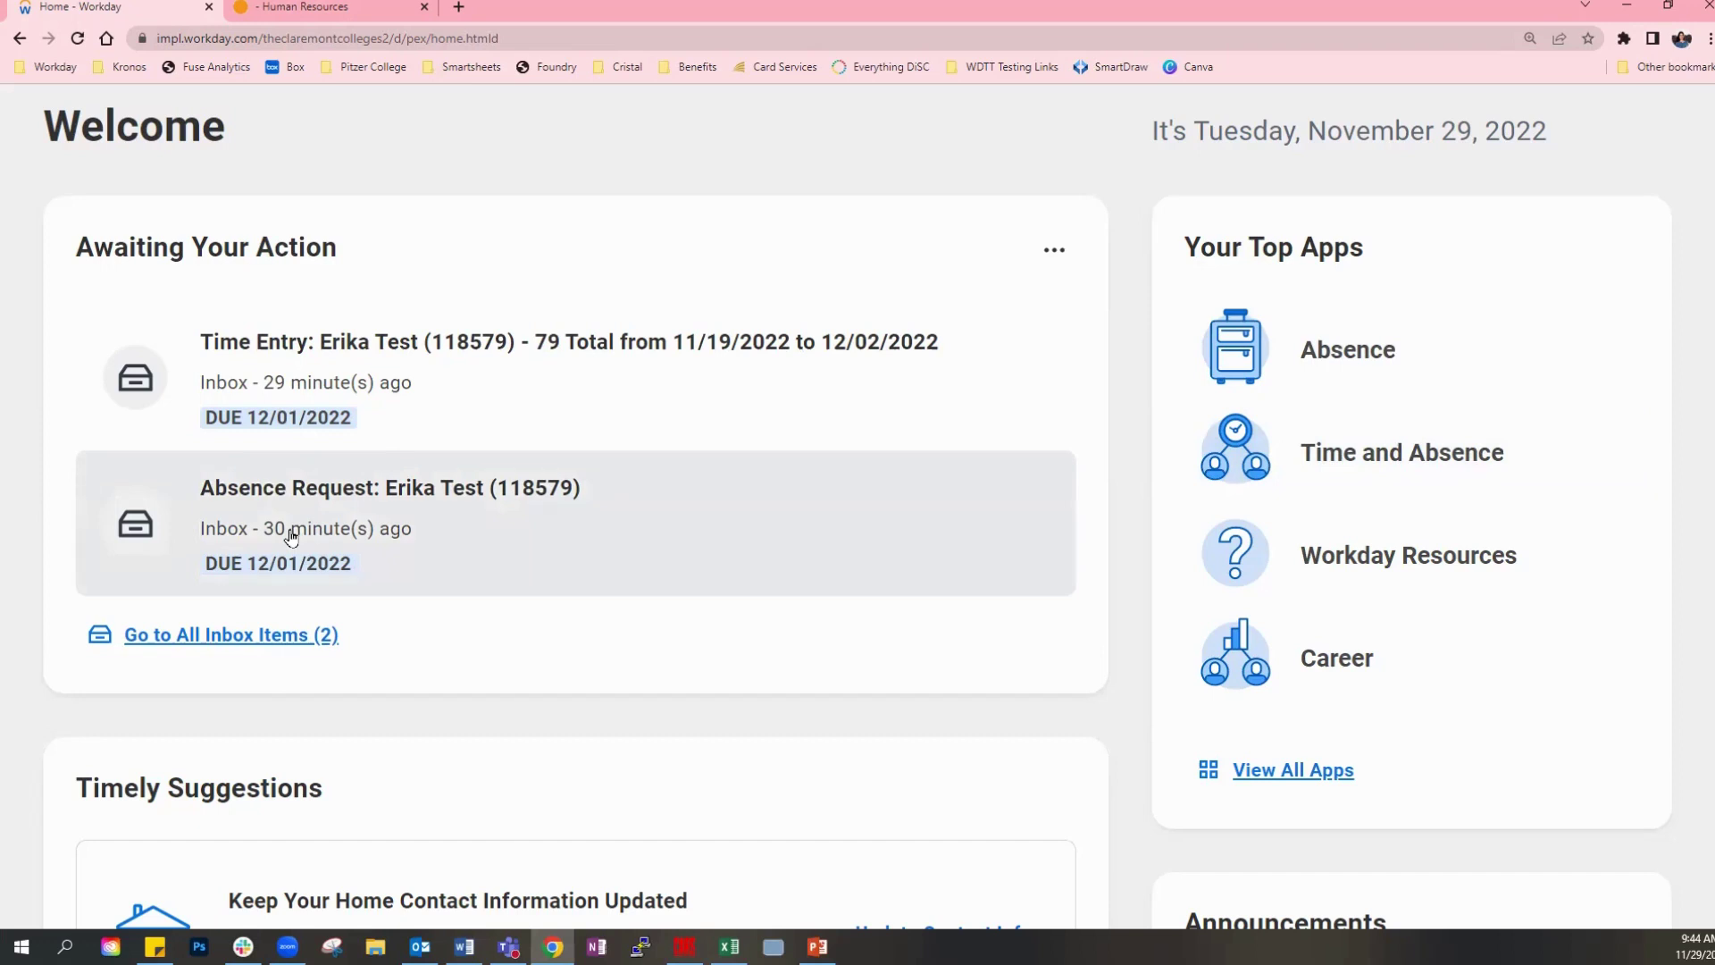
left_click(290, 536)
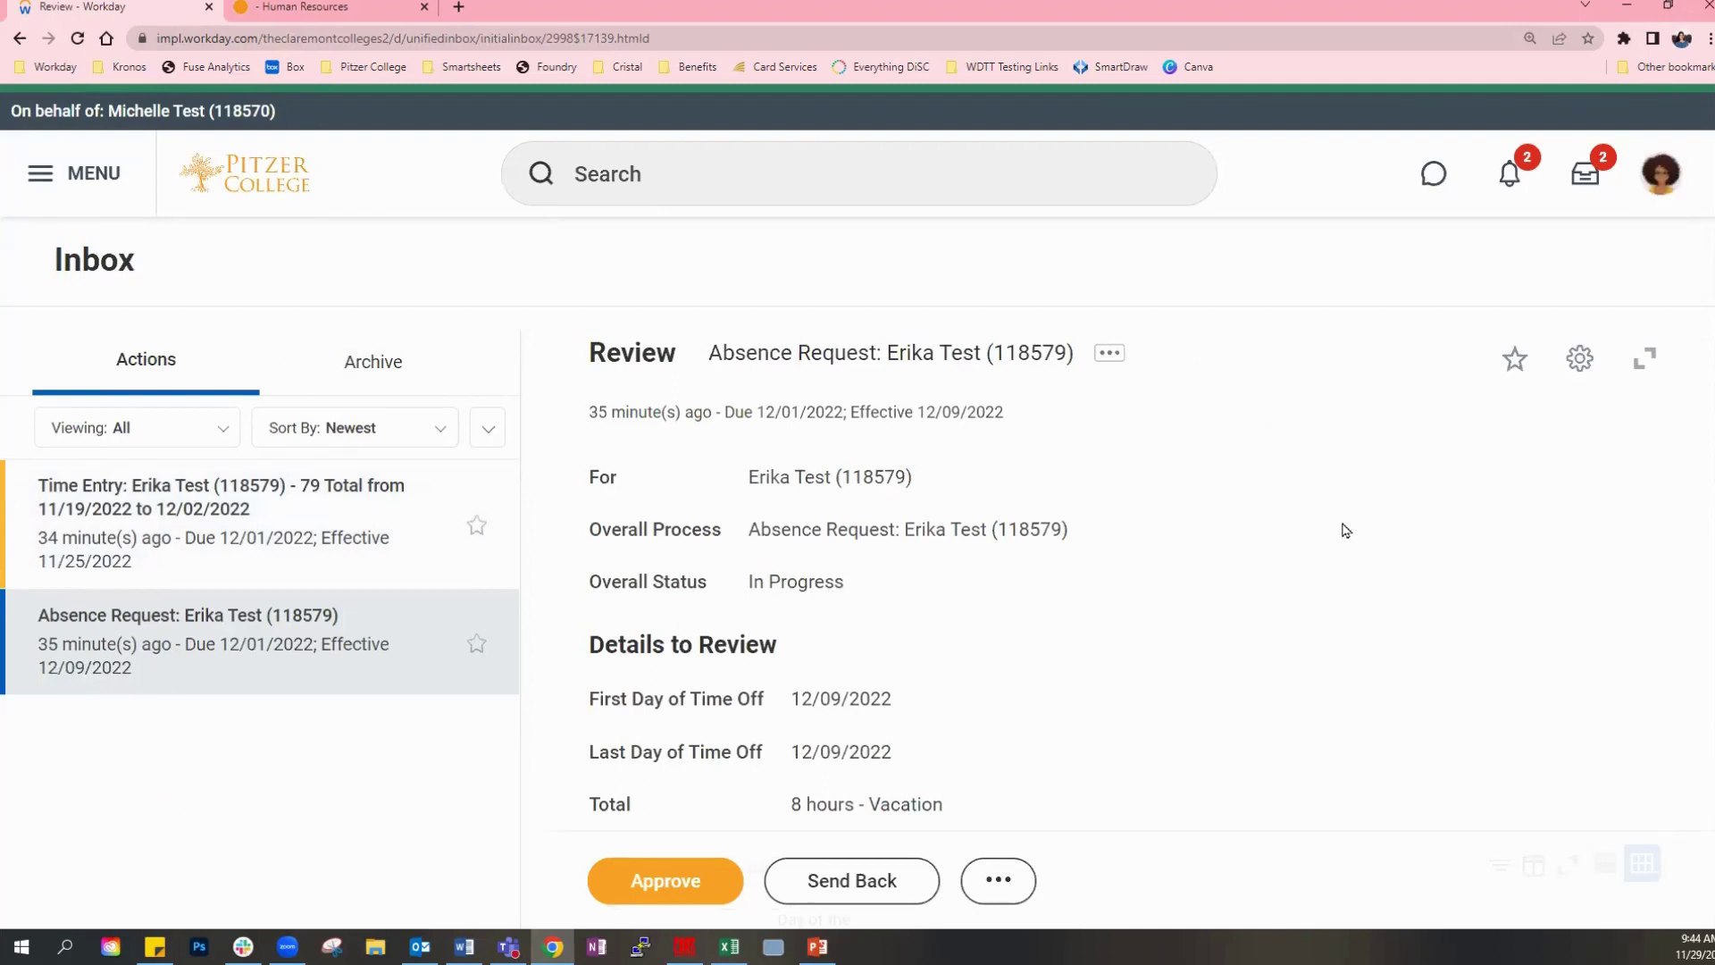
Examine the absence request's dates and request details, the additional response options and the comment field.
scroll(1346, 529, "down", 1)
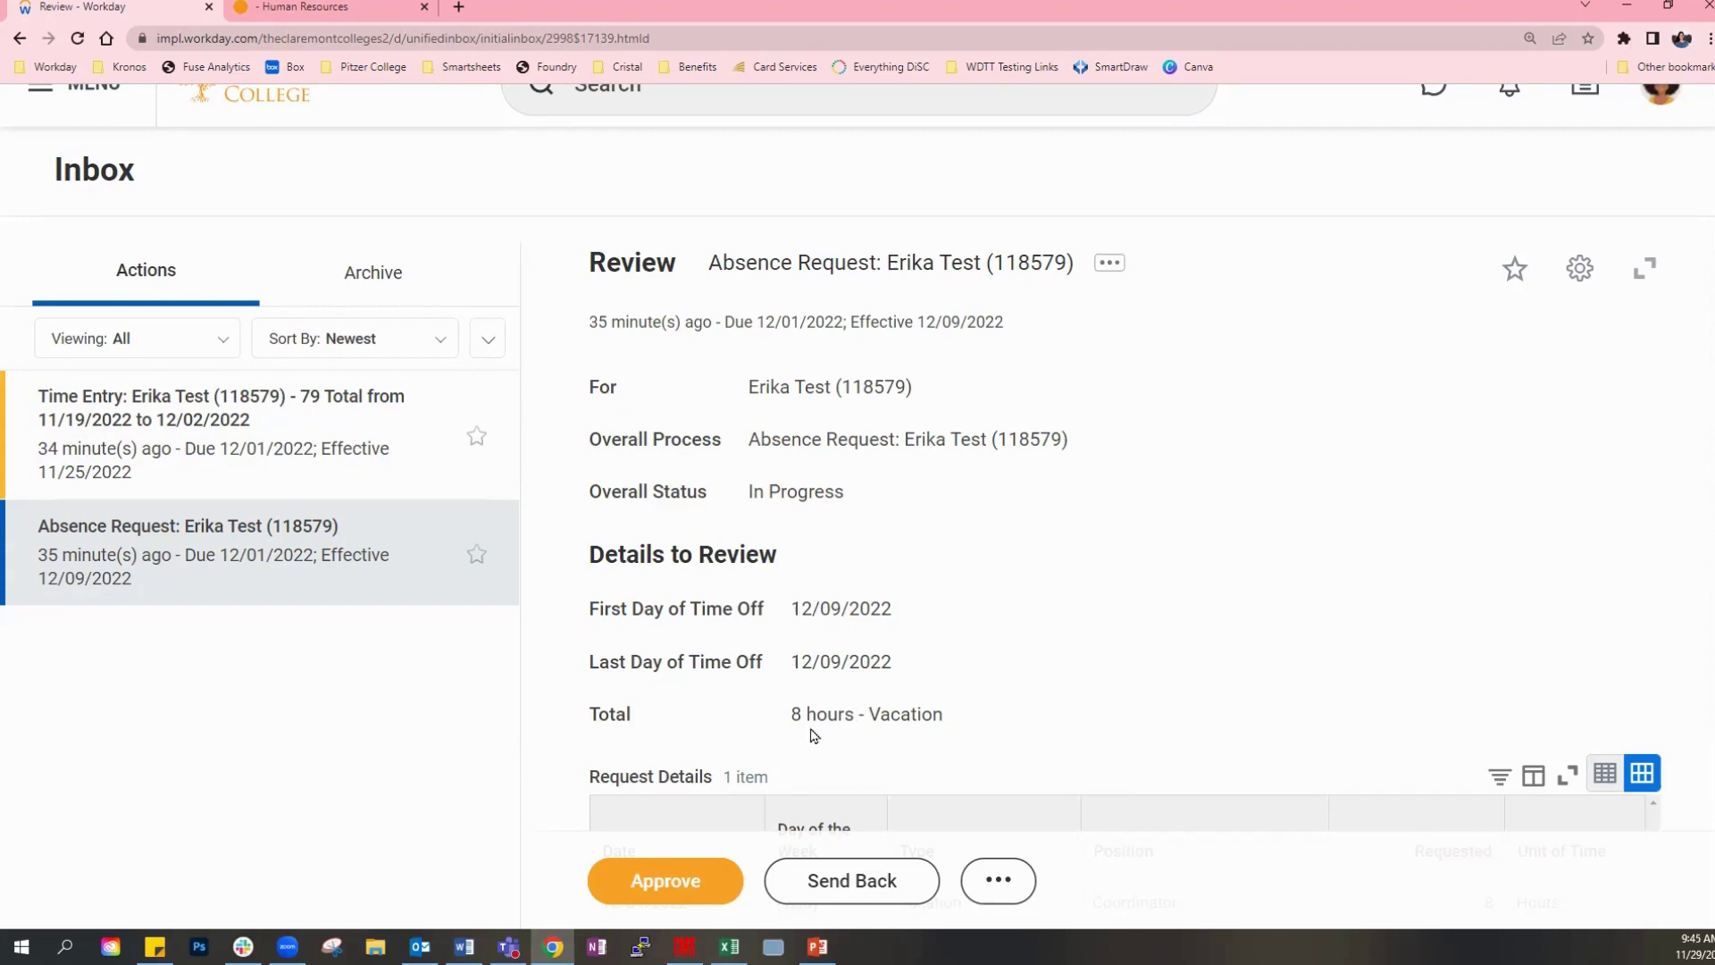
scroll(1140, 578, "down", 2)
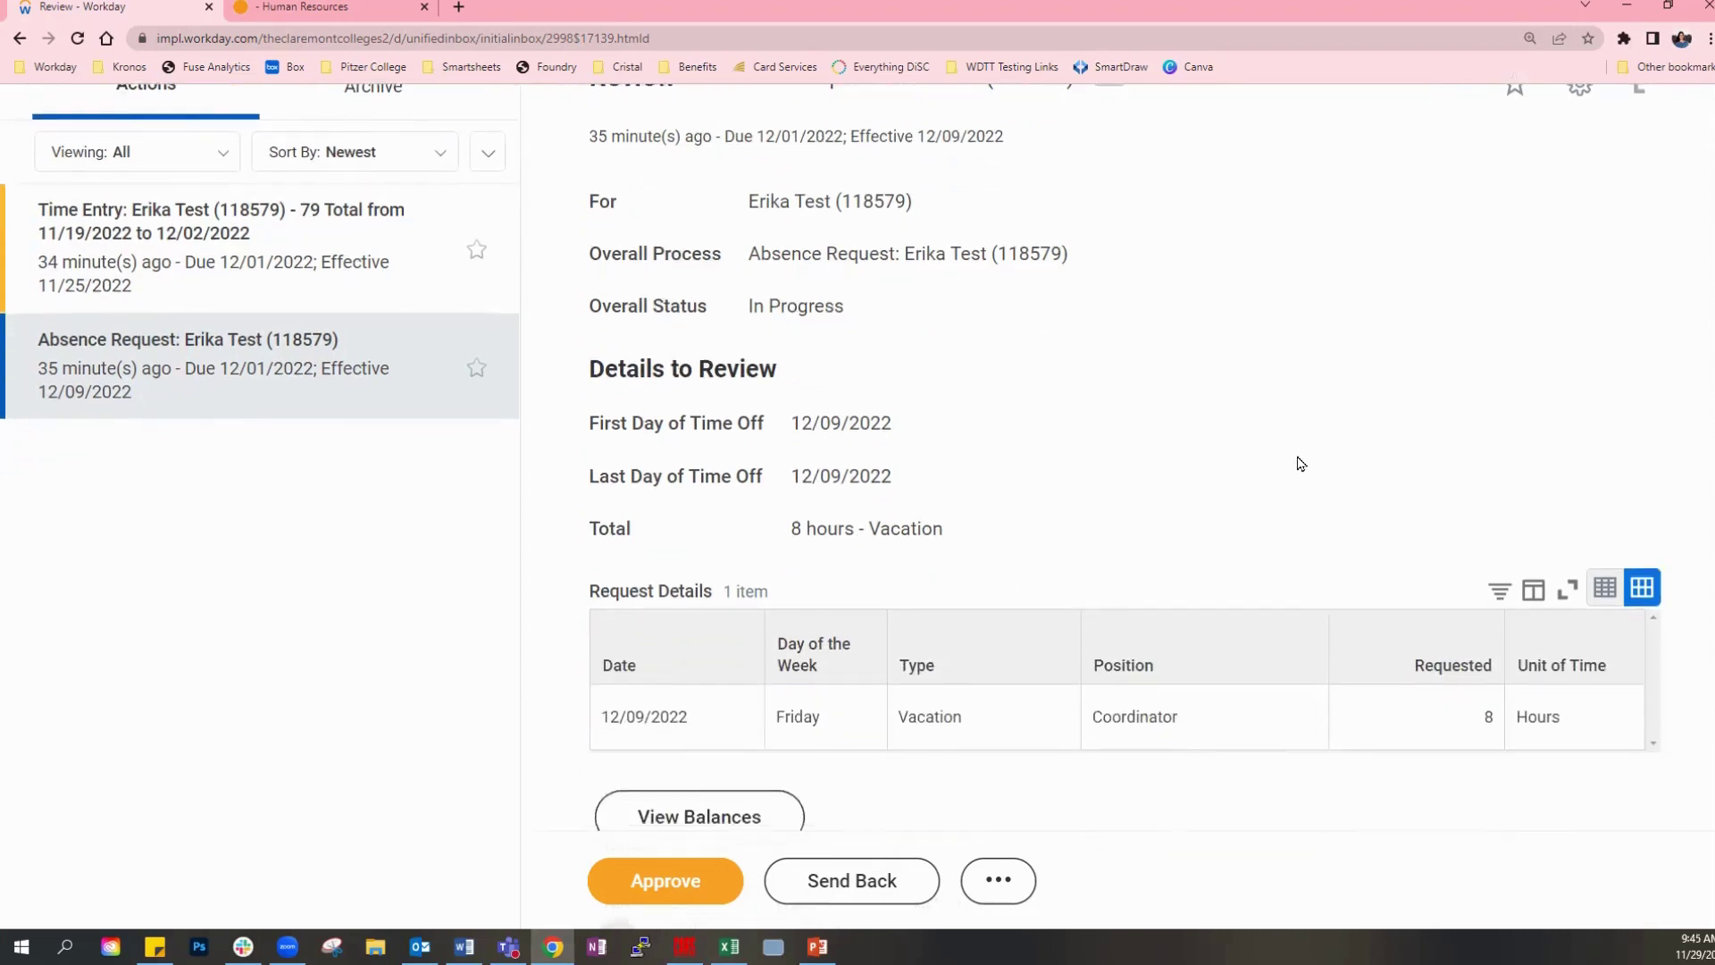
scroll(1296, 464, "down", 1)
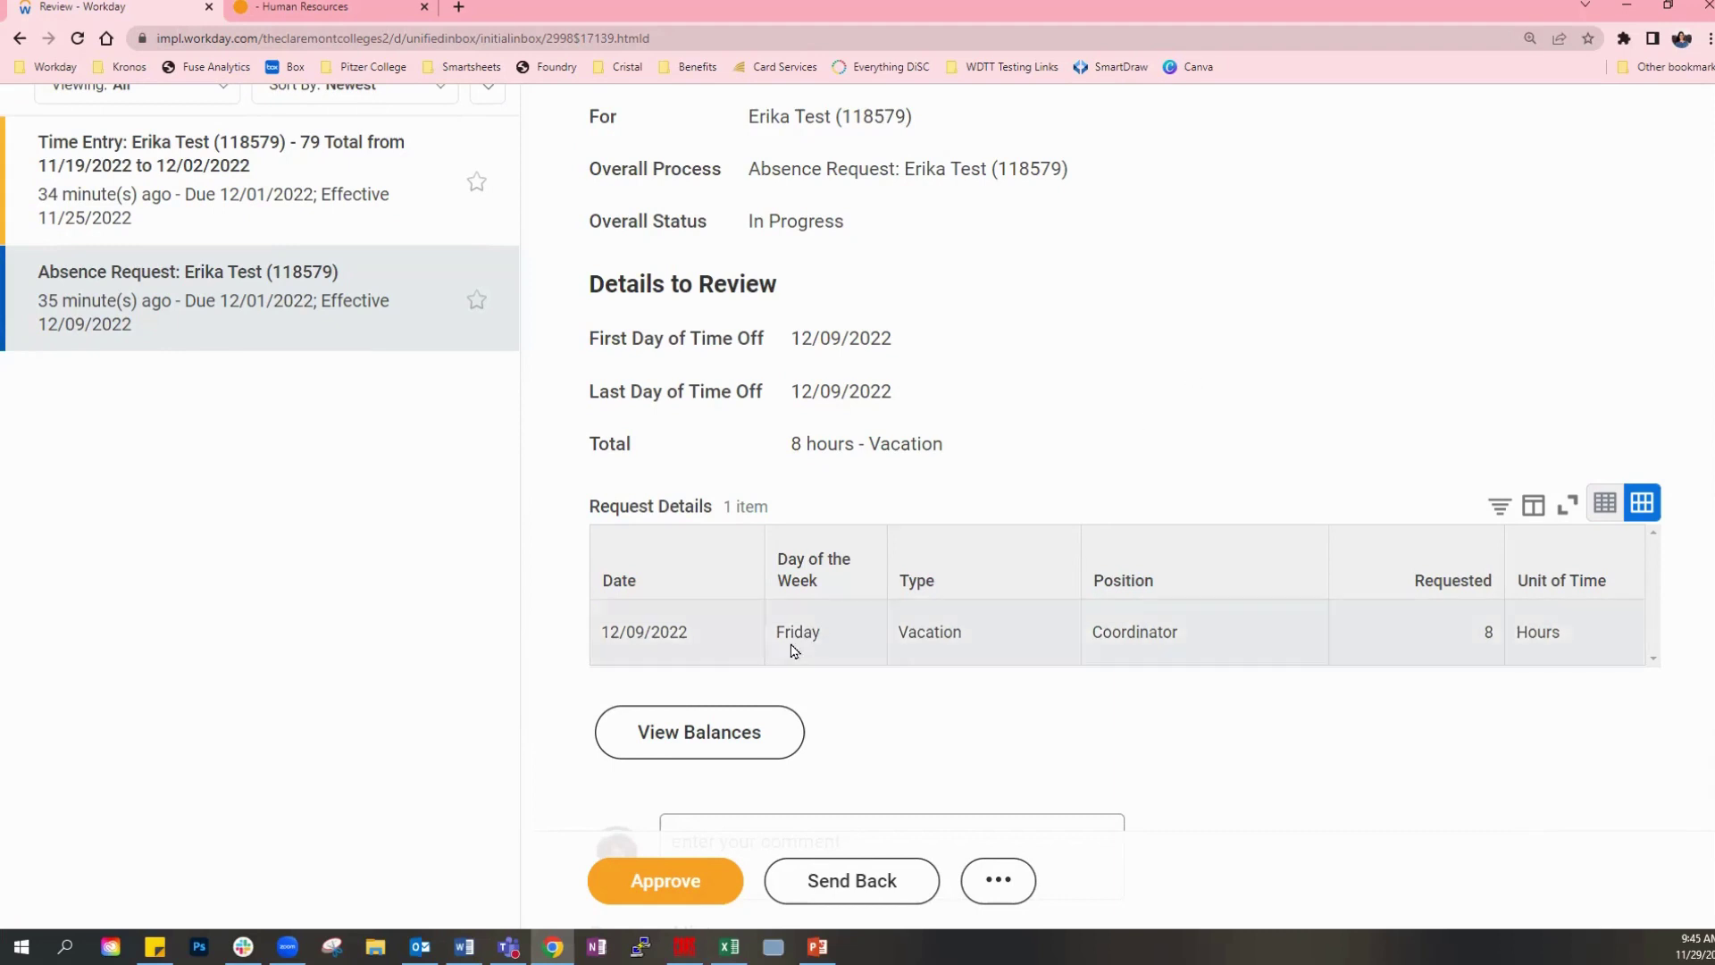
scroll(1117, 571, "down", 1)
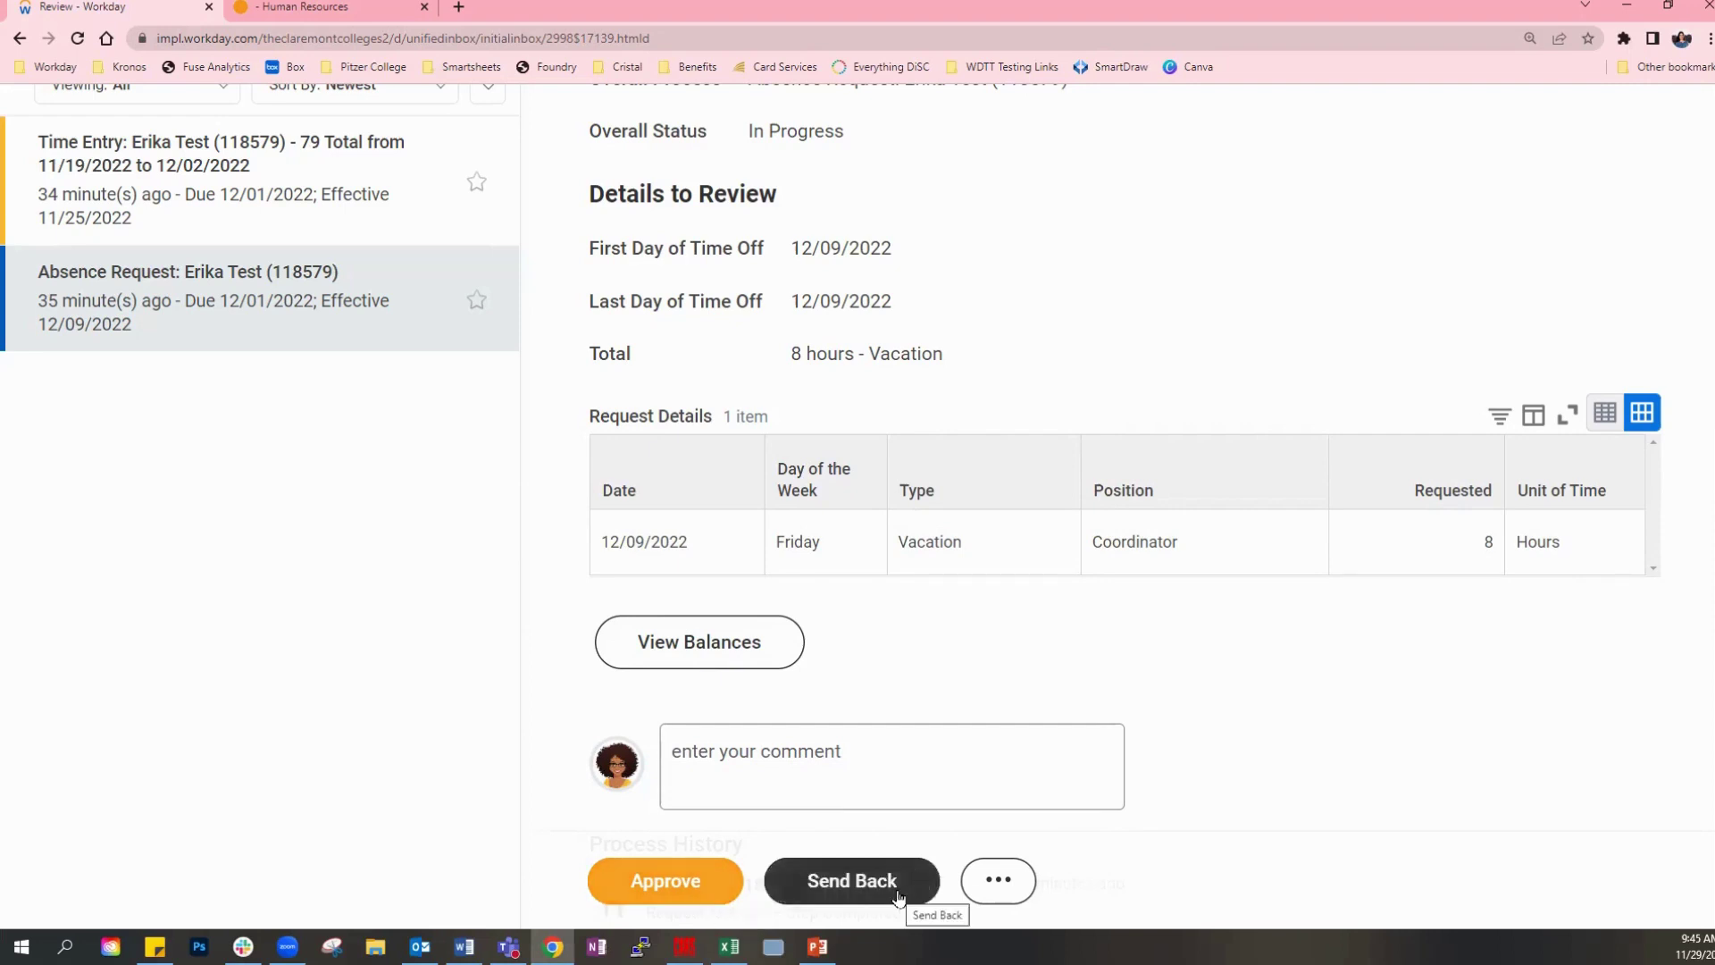
left_click(1001, 889)
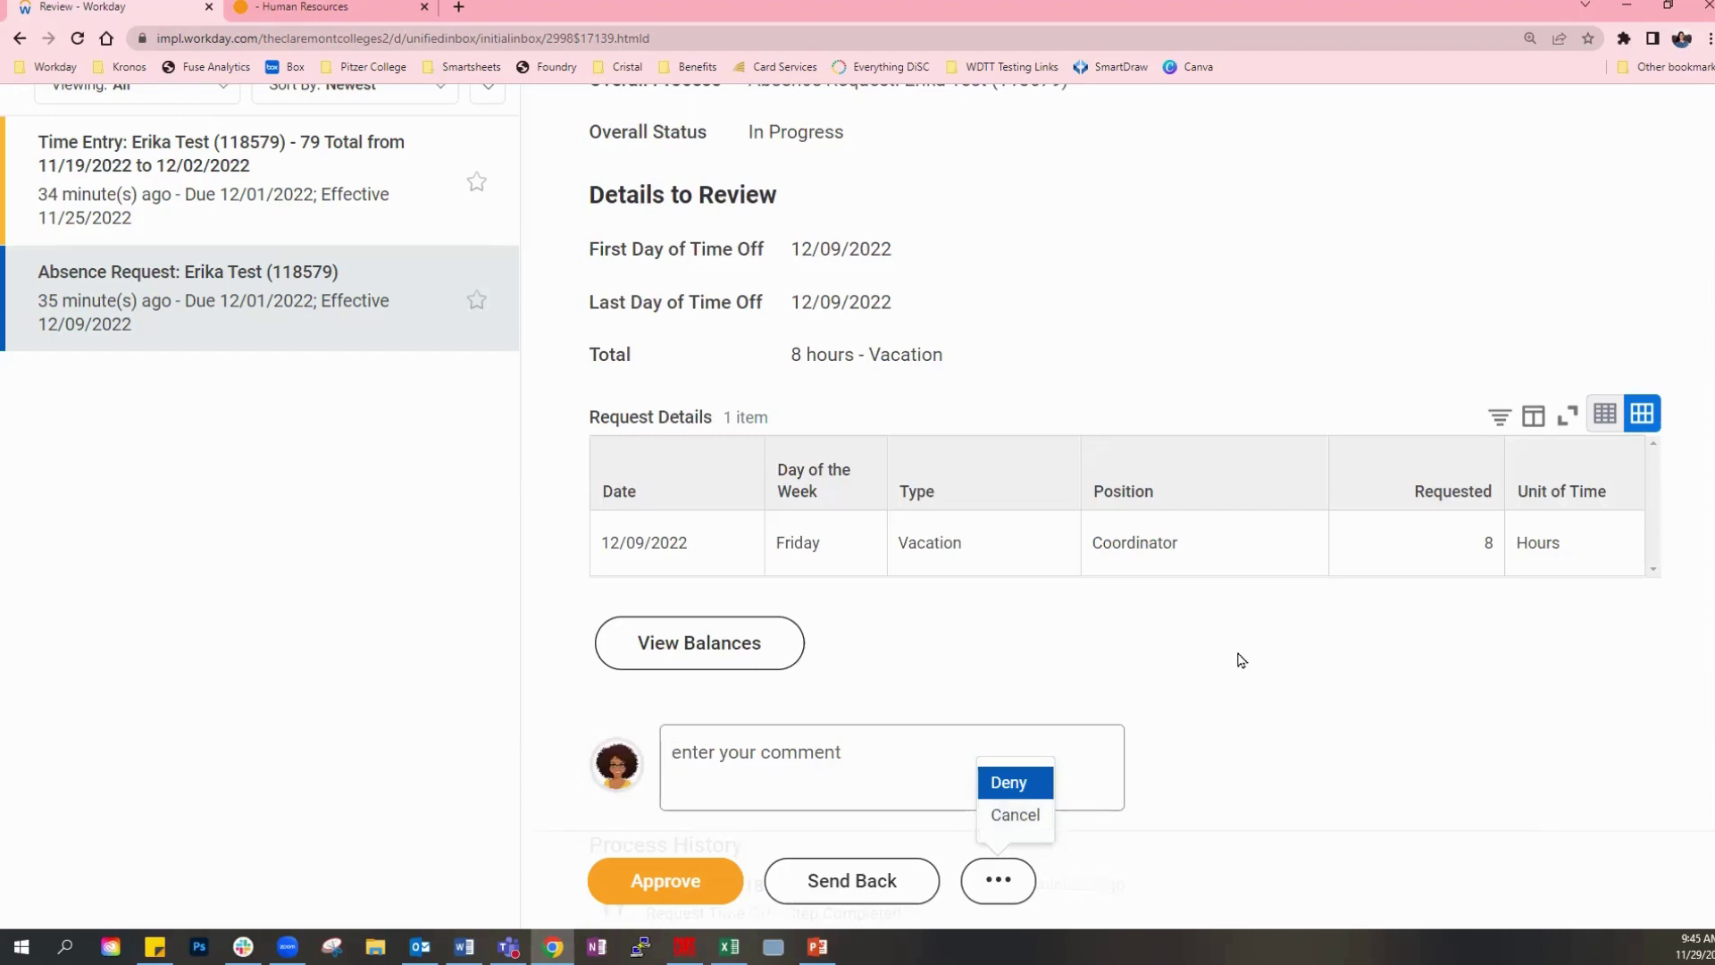
left_click(1290, 769)
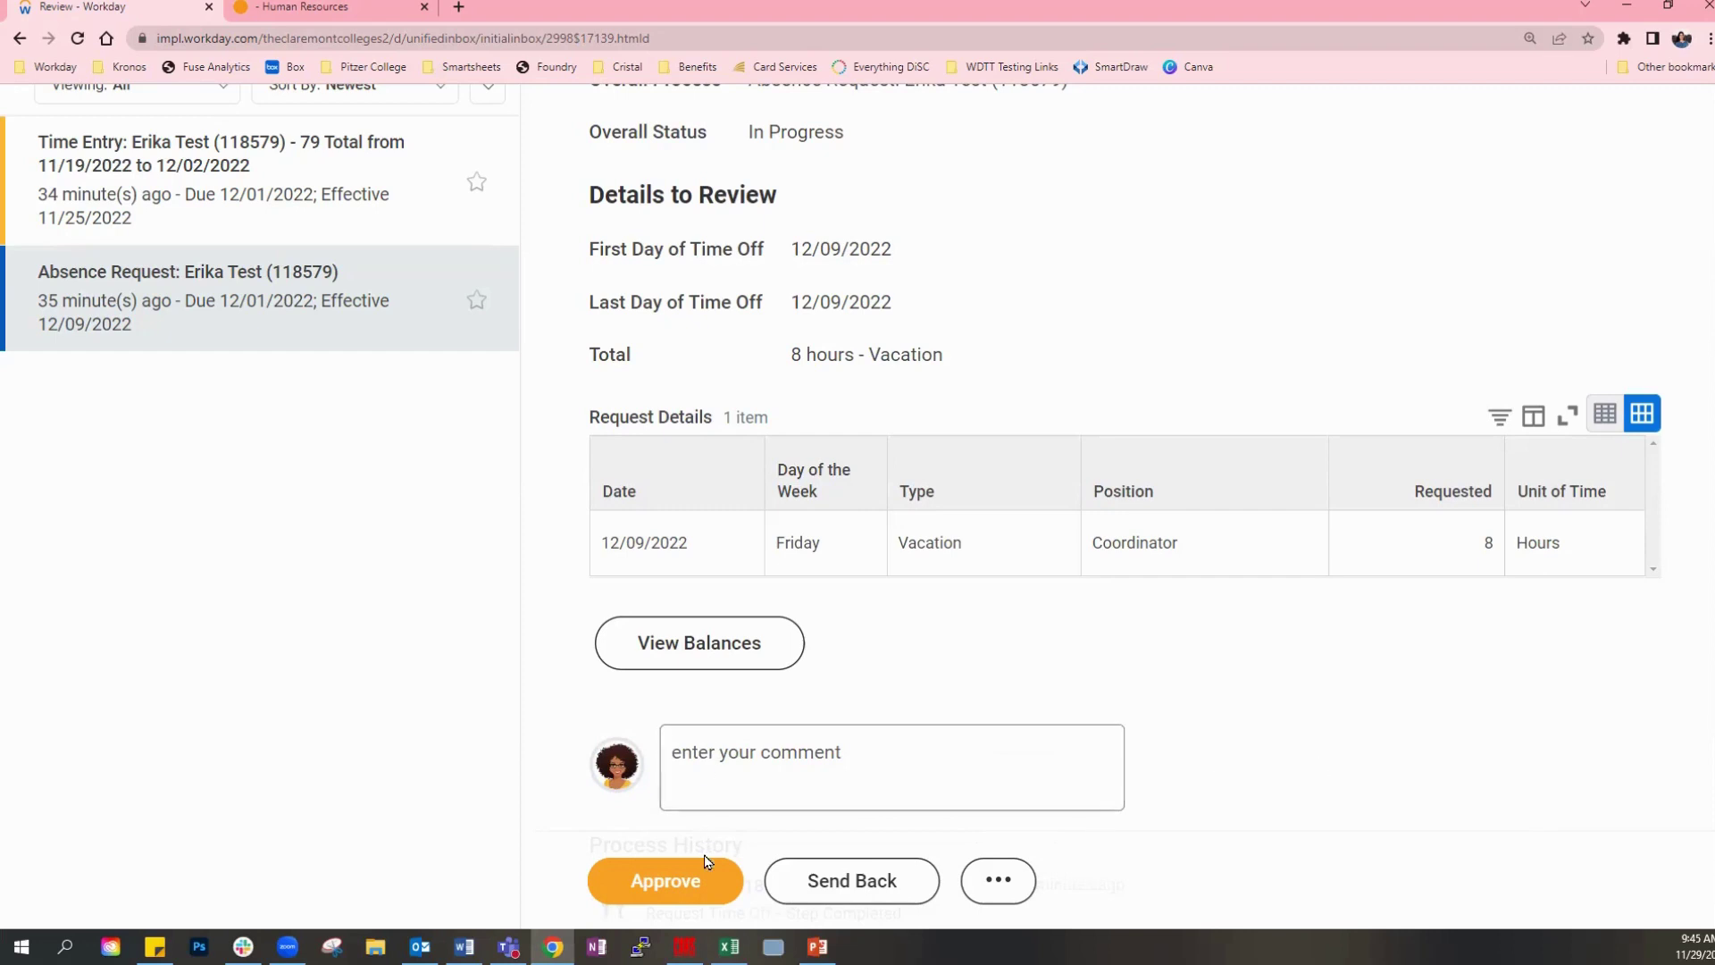
left_click(998, 882)
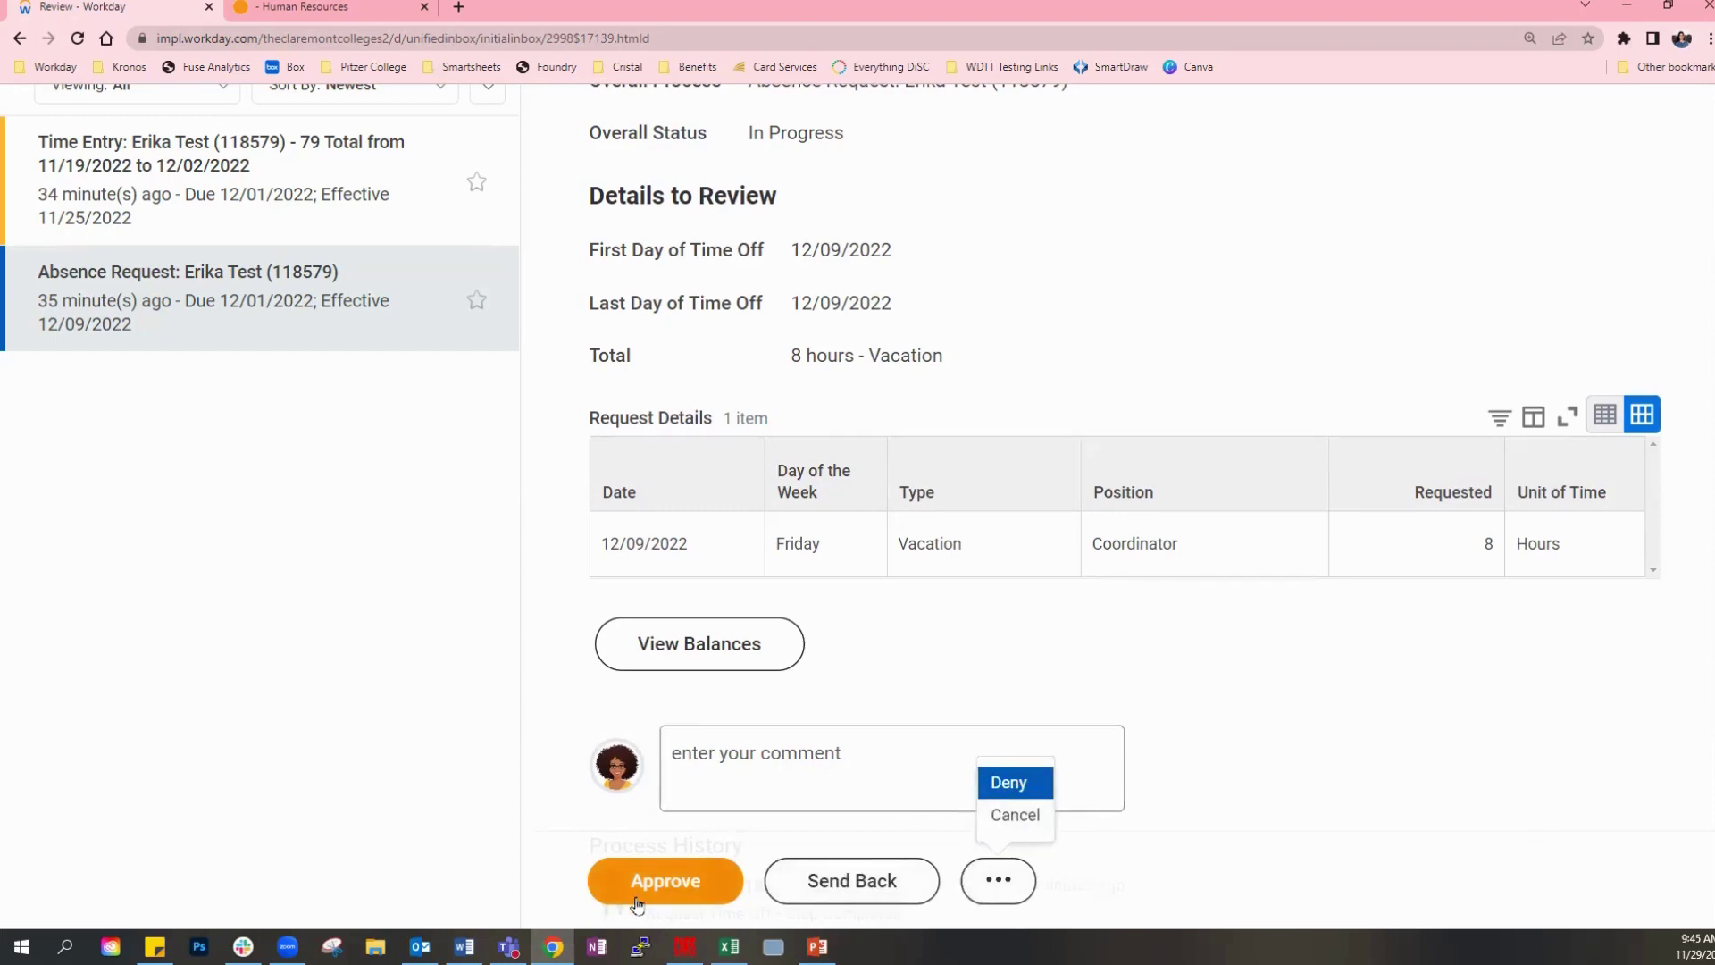
left_click(1216, 677)
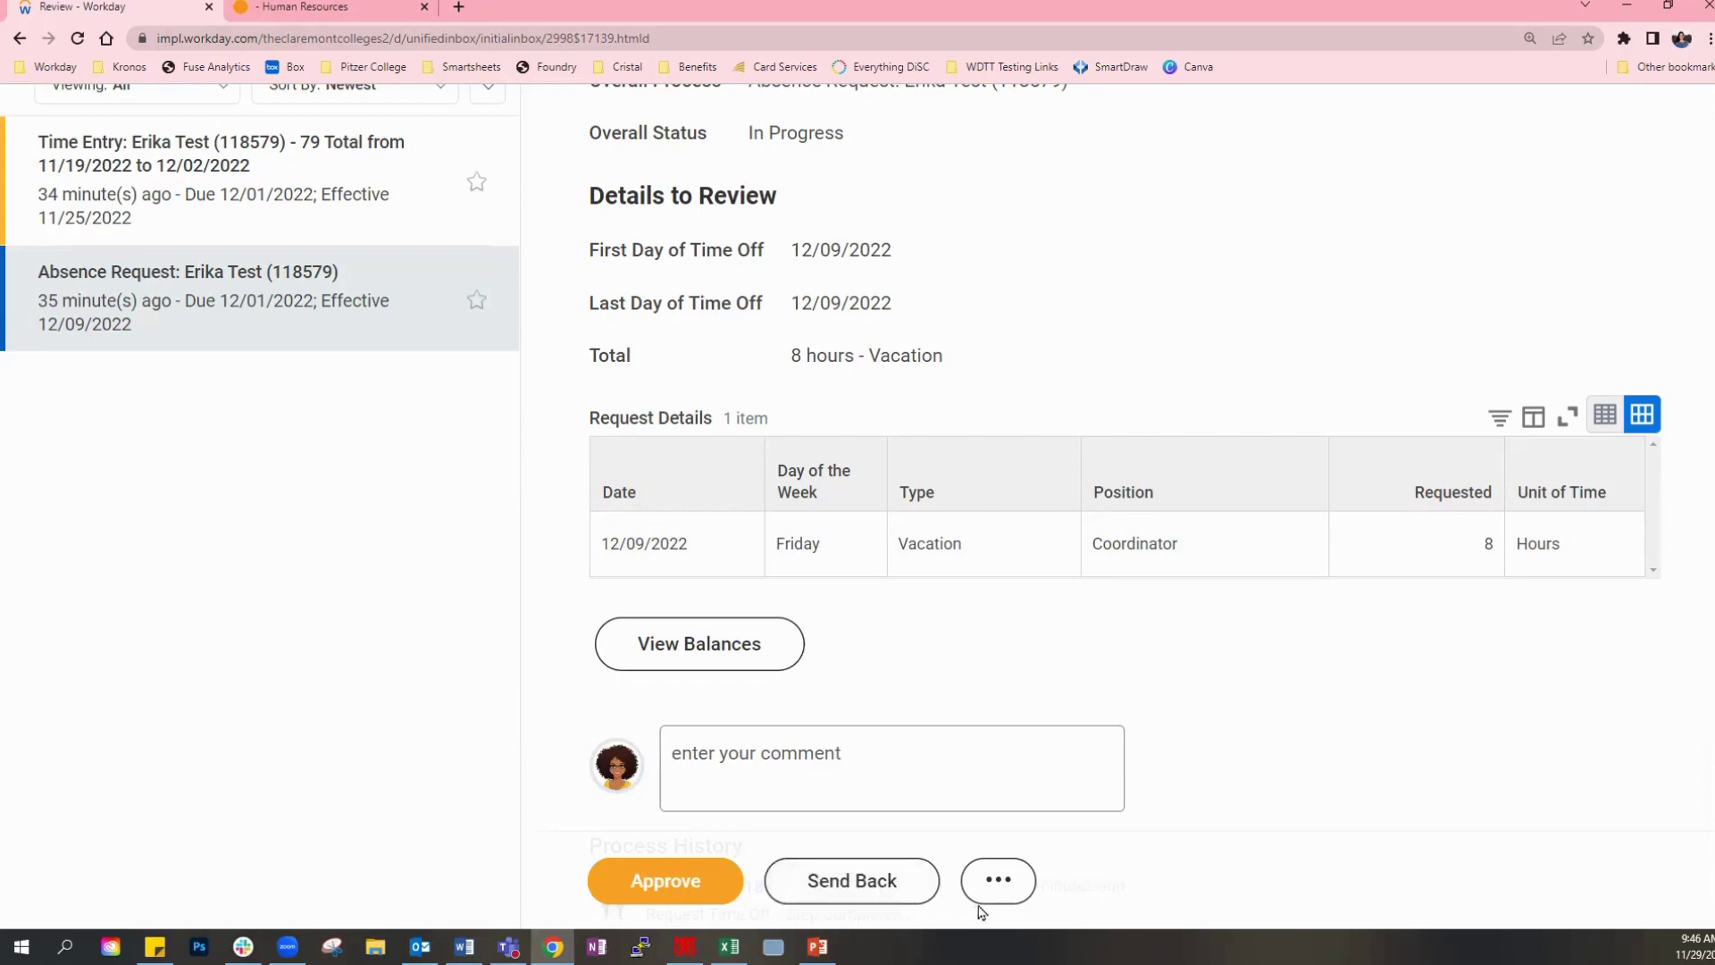
left_click(1025, 884)
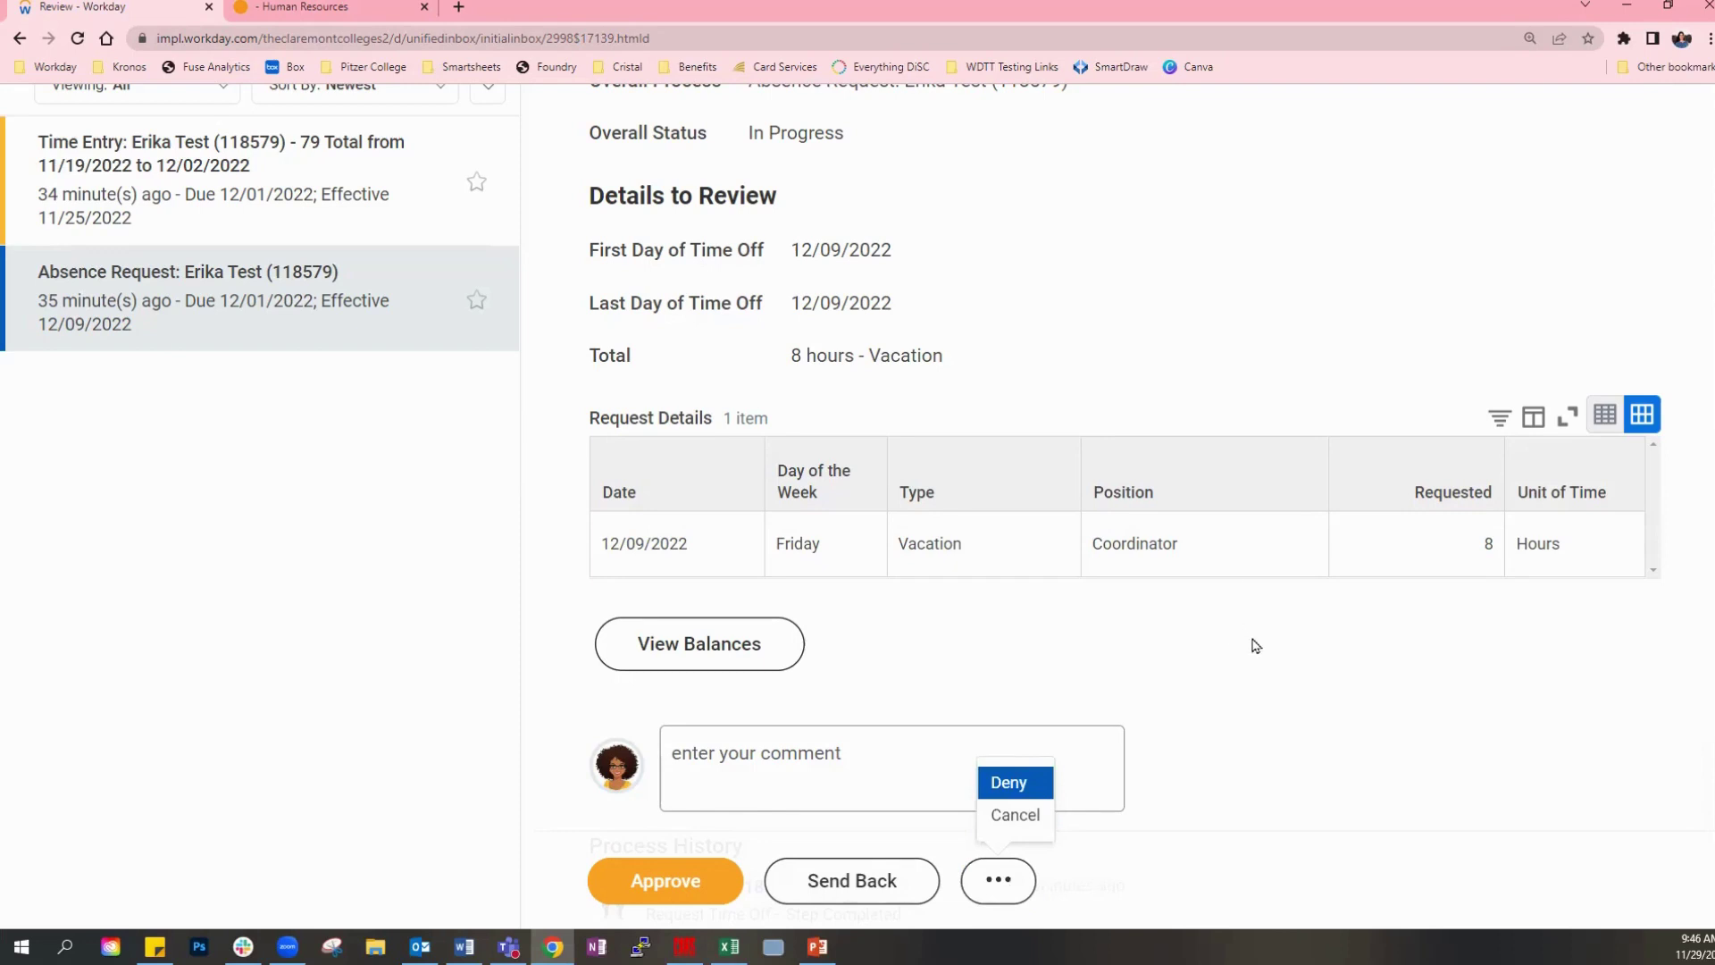
left_click(829, 755)
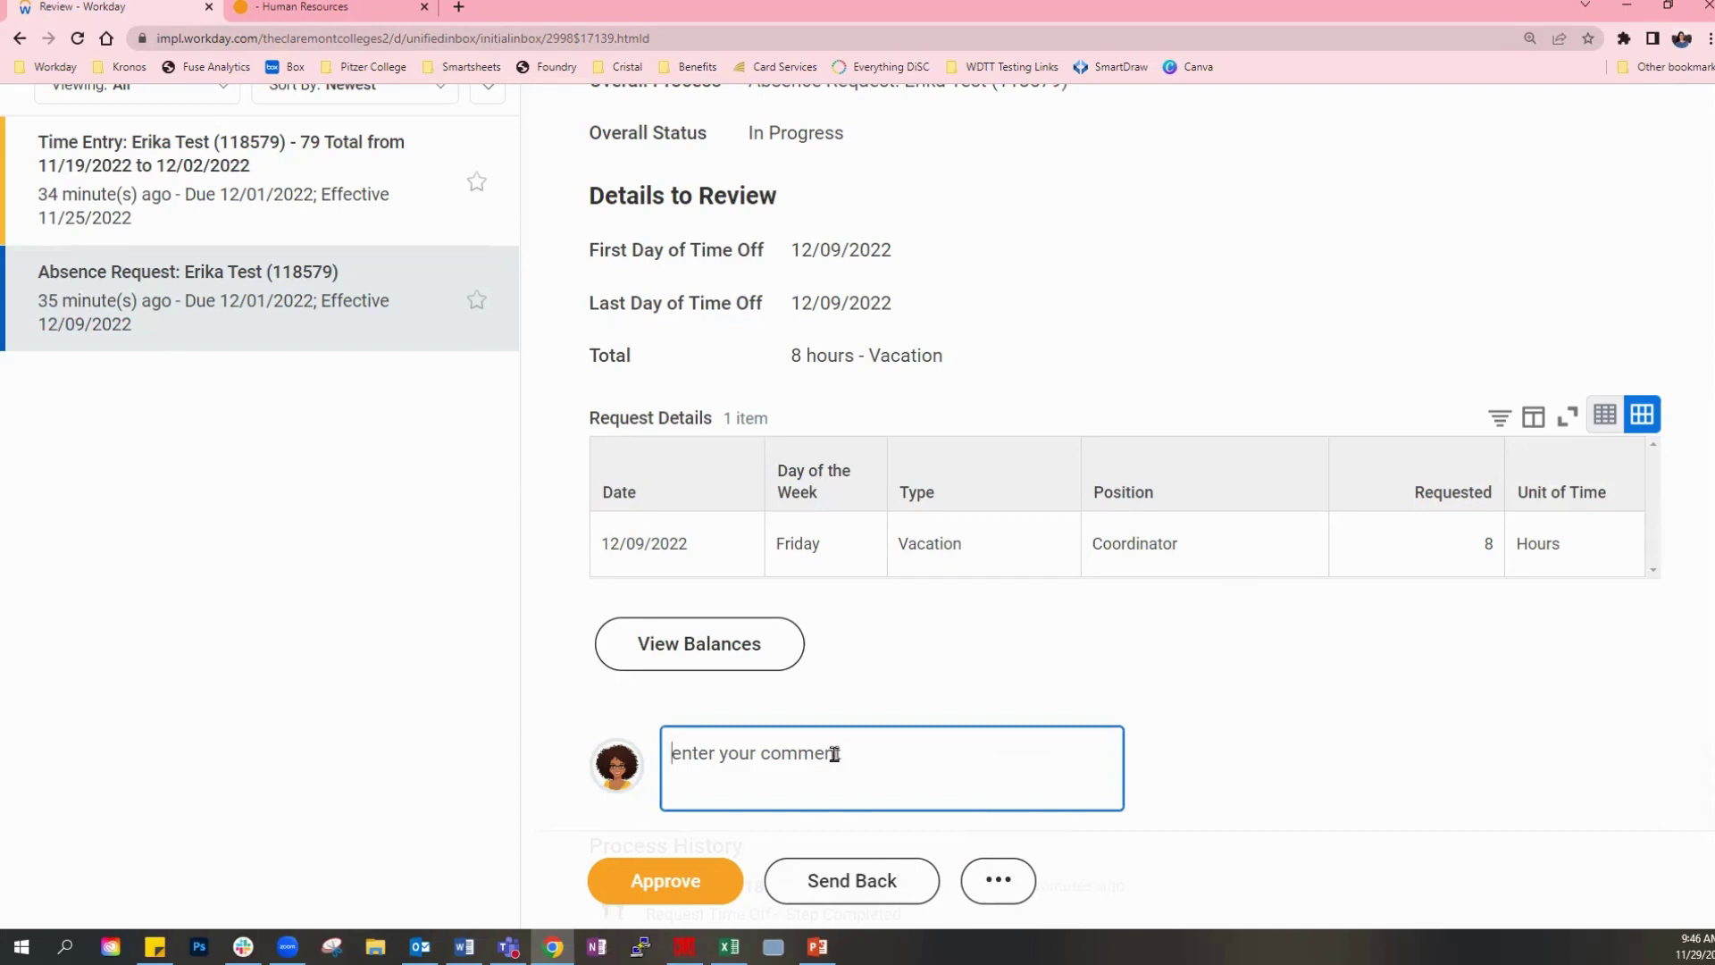
left_click(1364, 678)
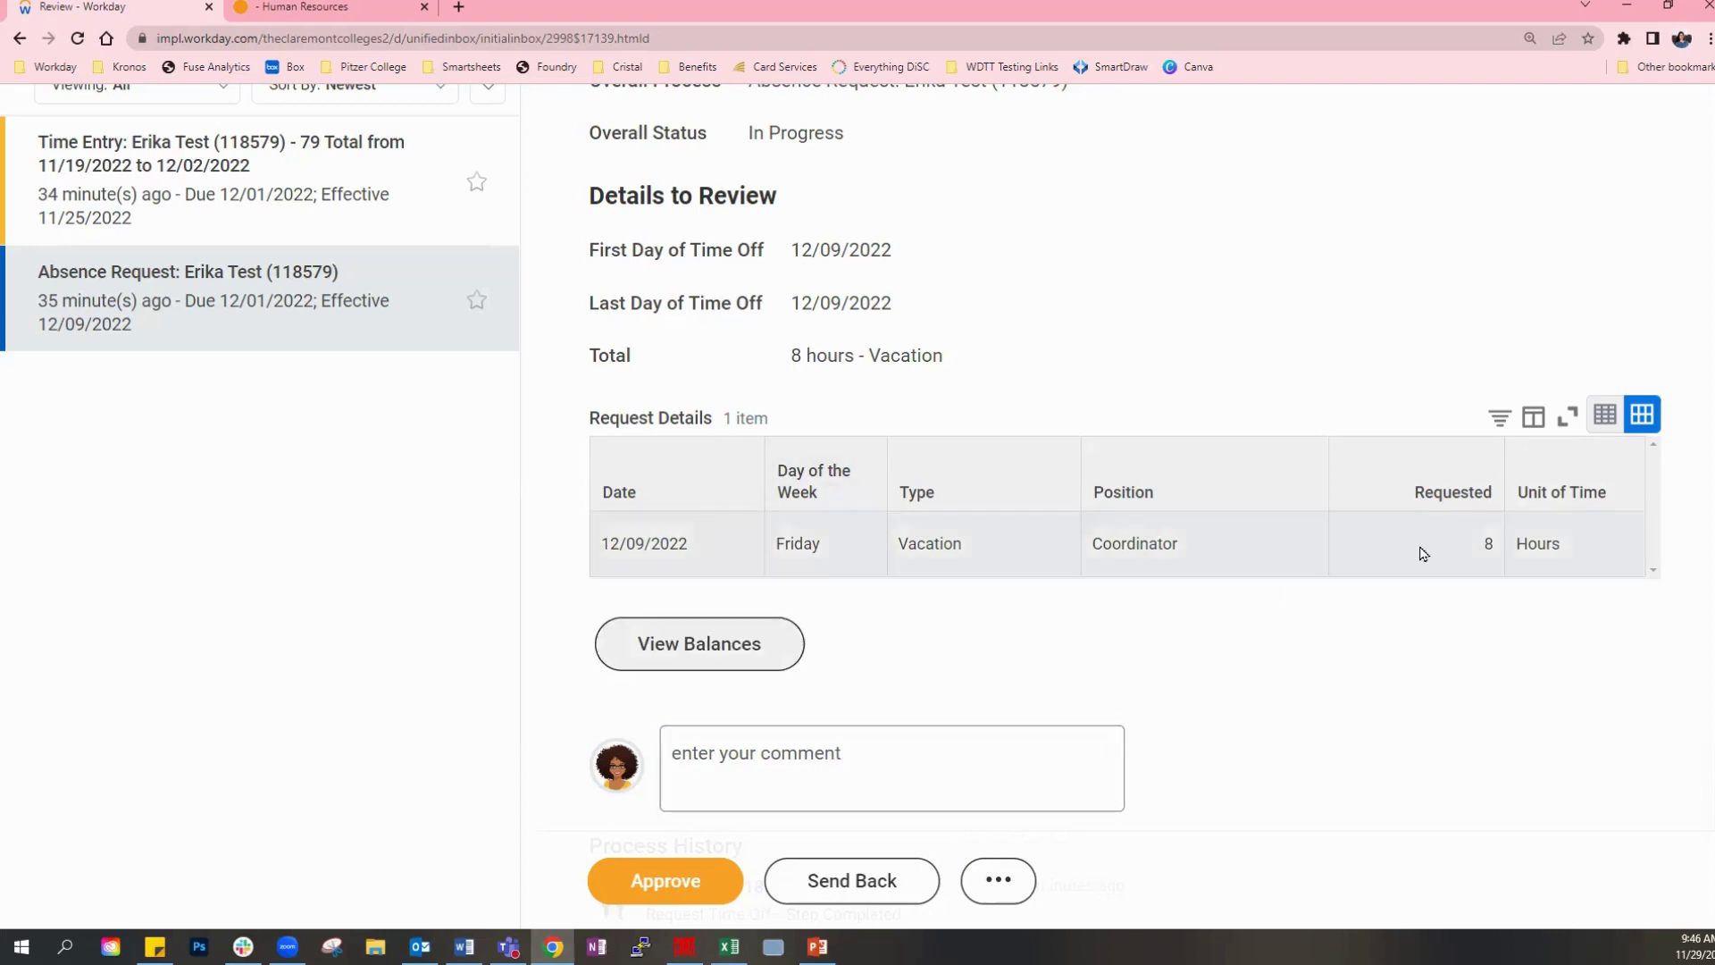
Display the worker's time off balances as of the current date and examine all columns of the table.
left_click(761, 653)
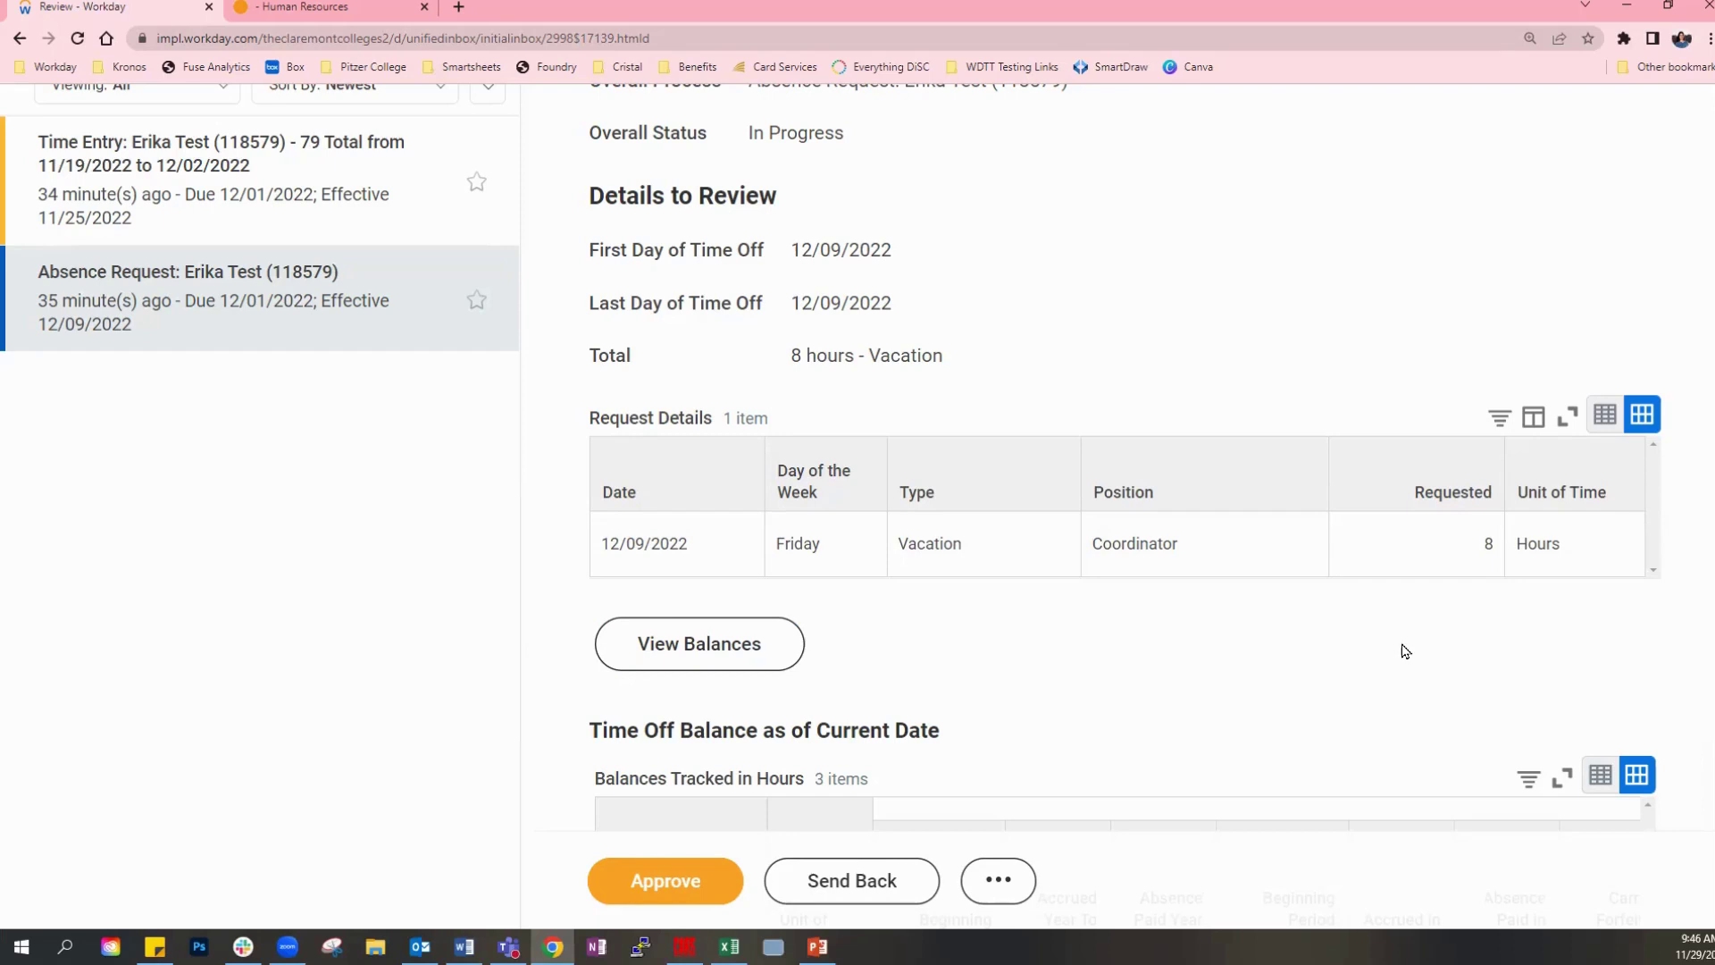
scroll(1423, 377, "down", 4)
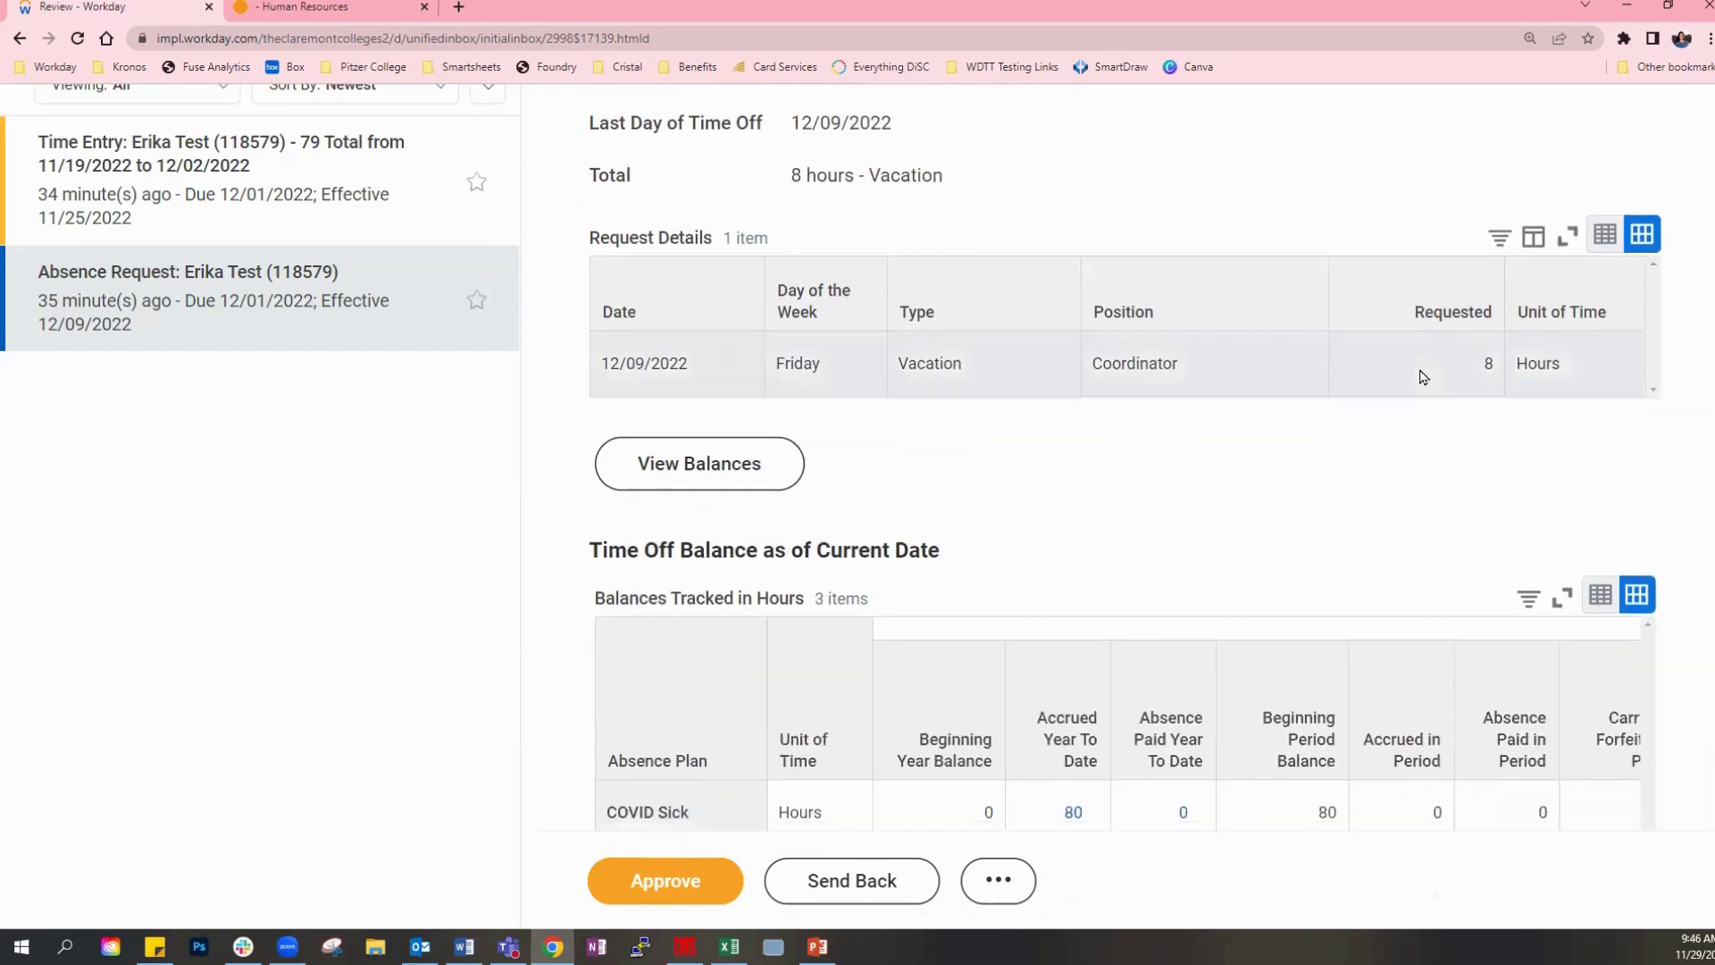
scroll(1421, 372, "down", 2)
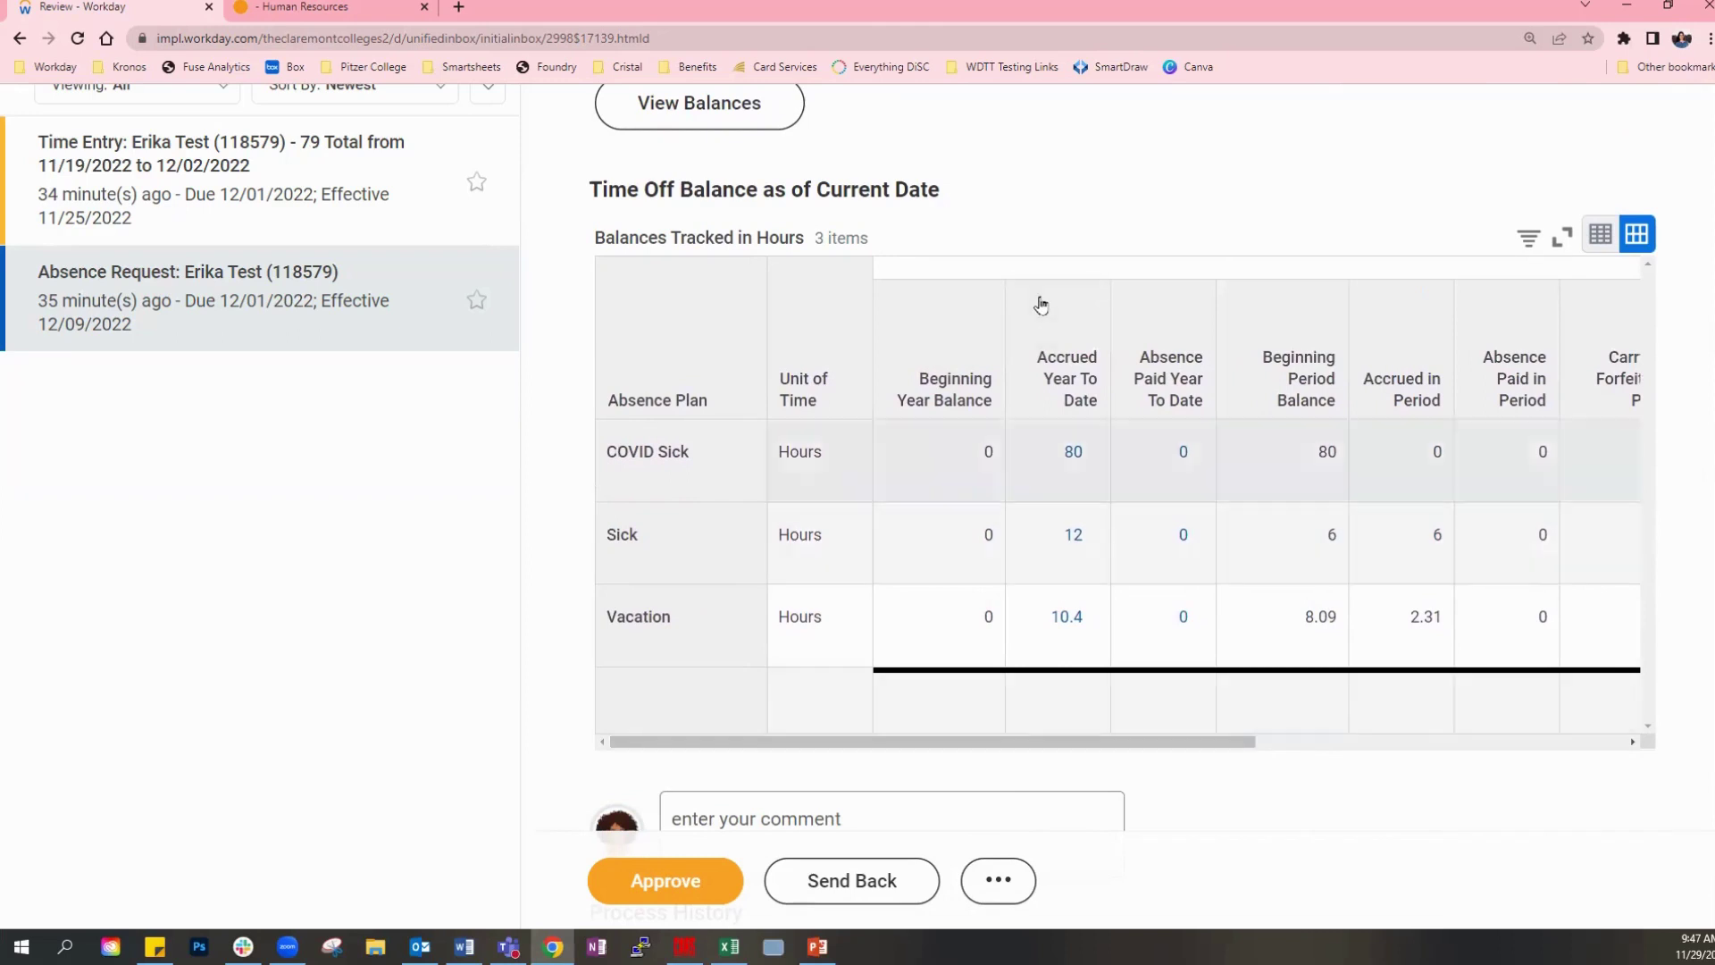
left_click_drag(1083, 742, 1425, 751)
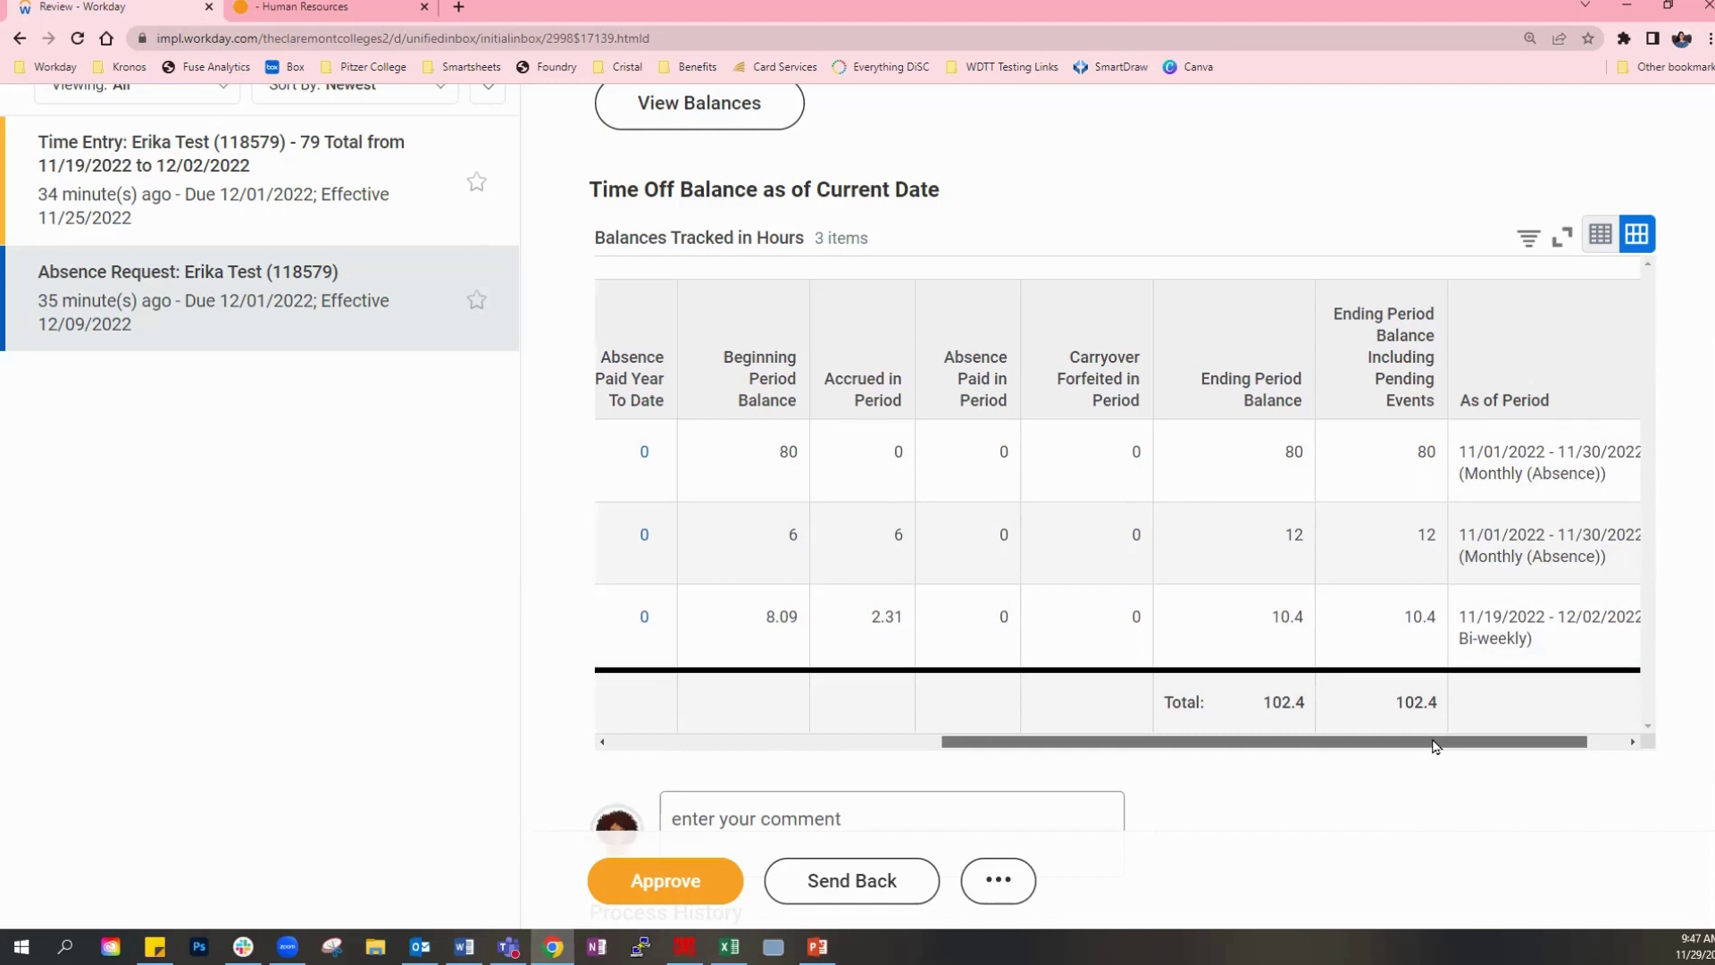
left_click_drag(1434, 746, 1068, 759)
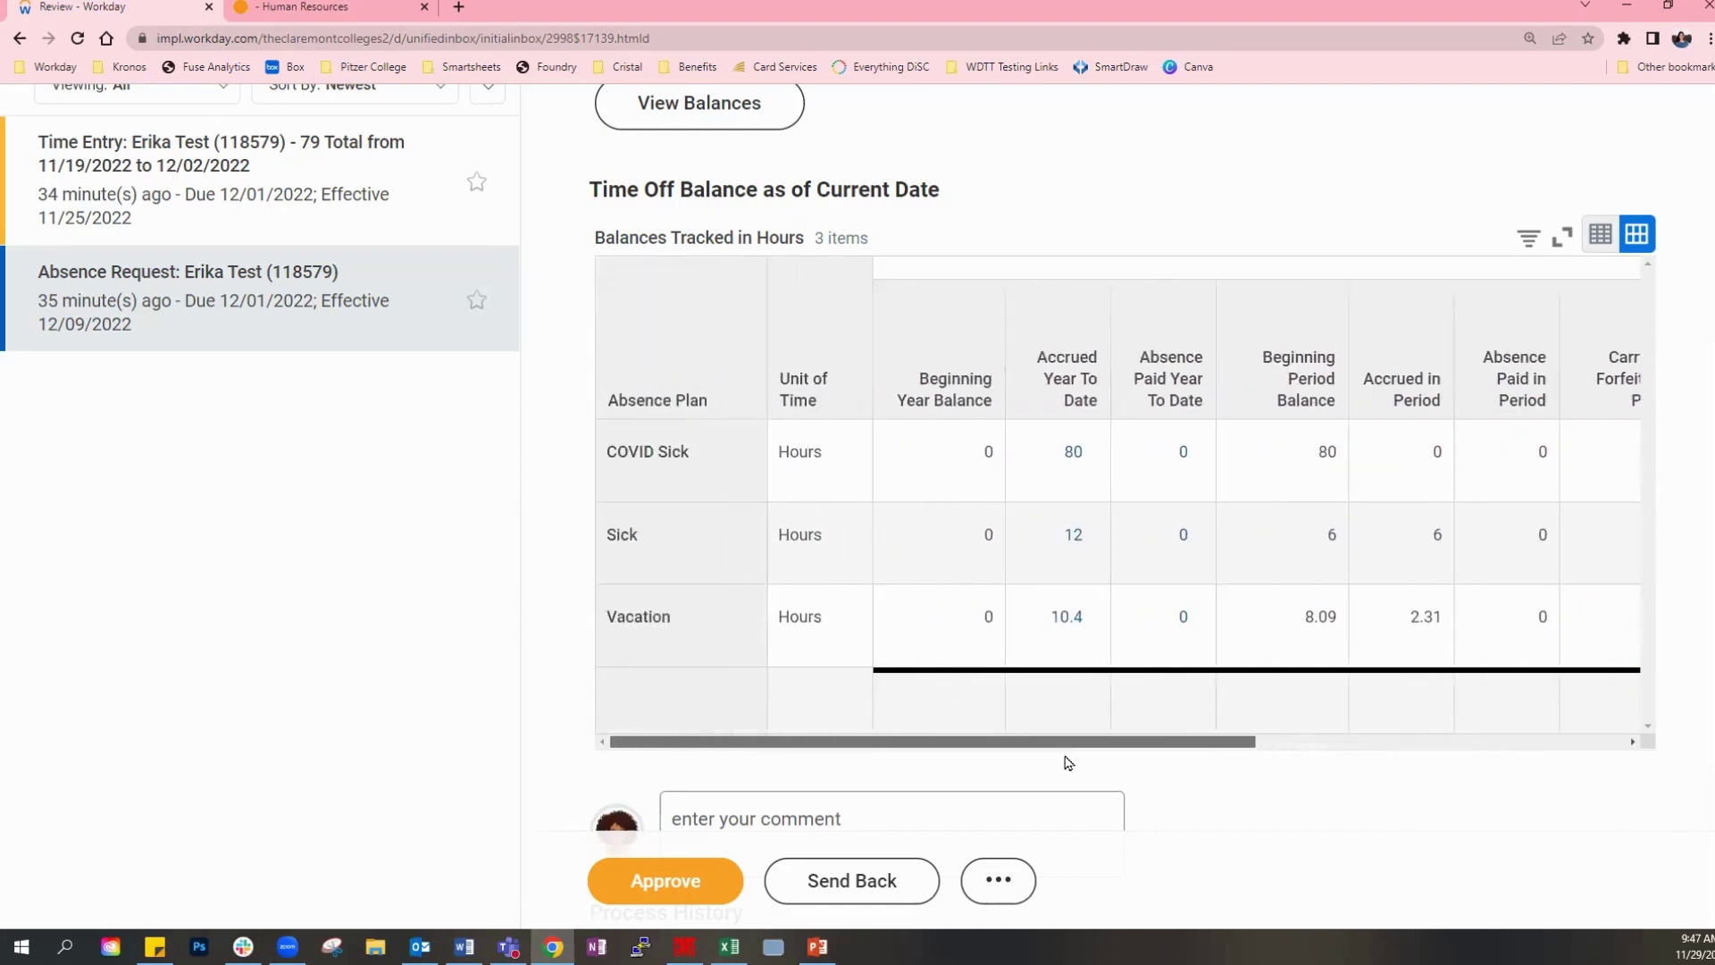
Recheck the requested vacation row and the details at the start of the absence request.
scroll(1021, 752, "up", 2)
scroll(1021, 752, "up", 4)
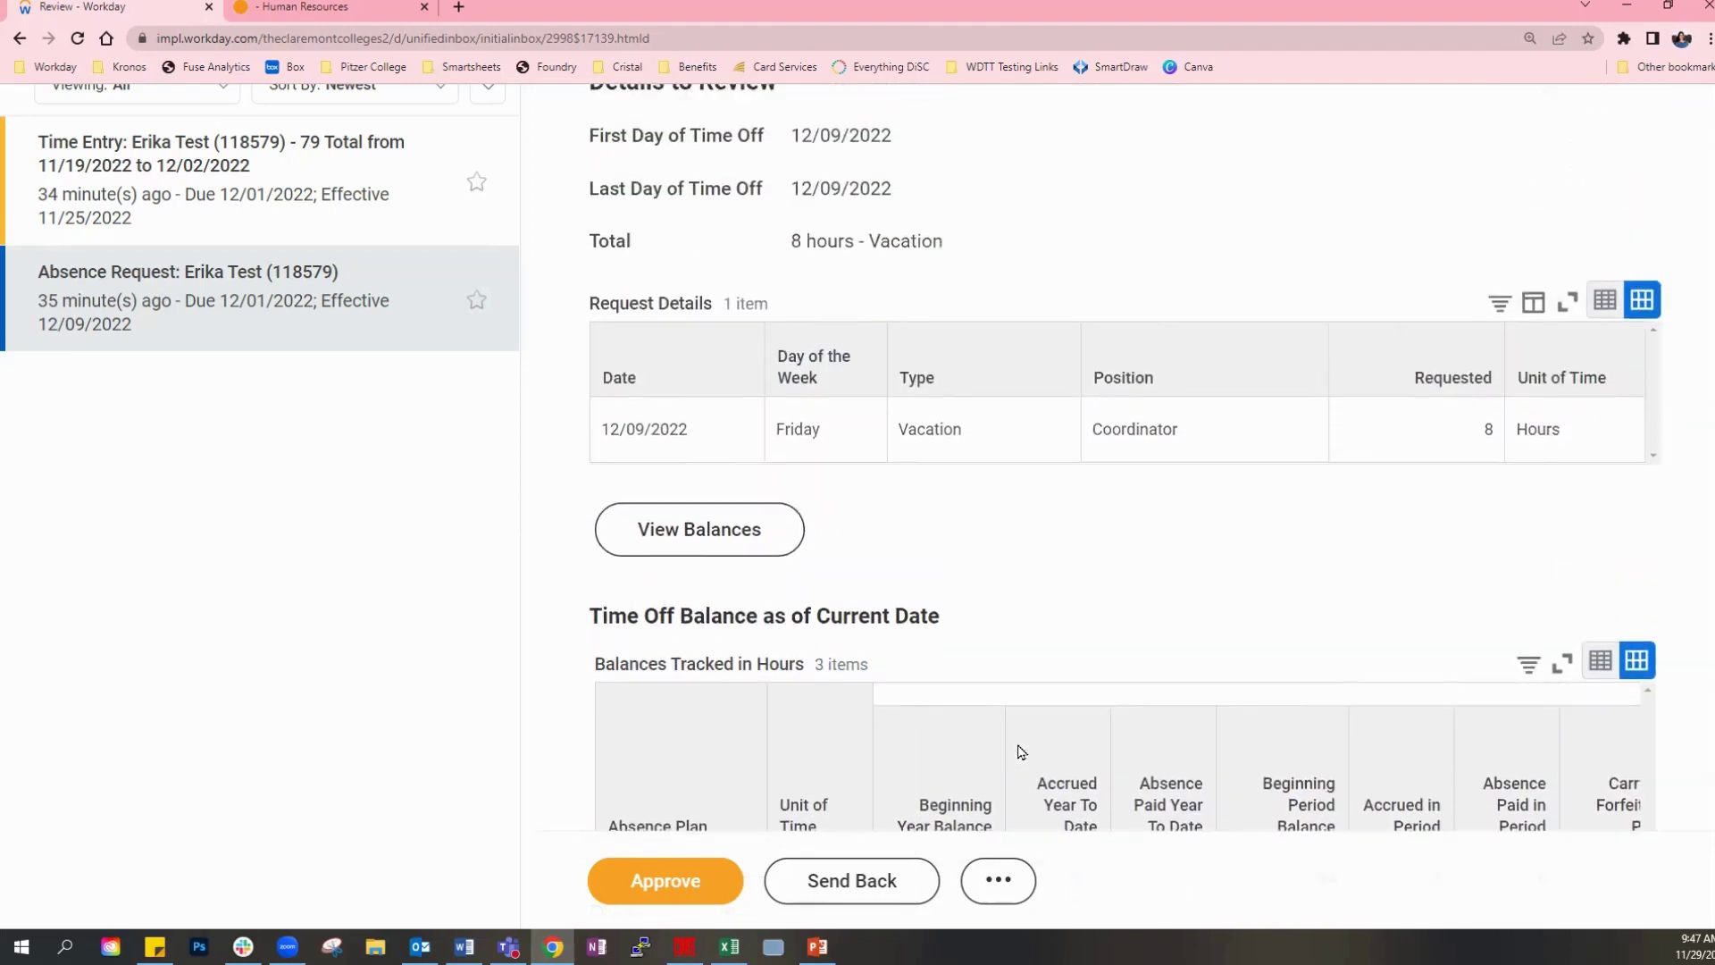
left_click(1487, 547)
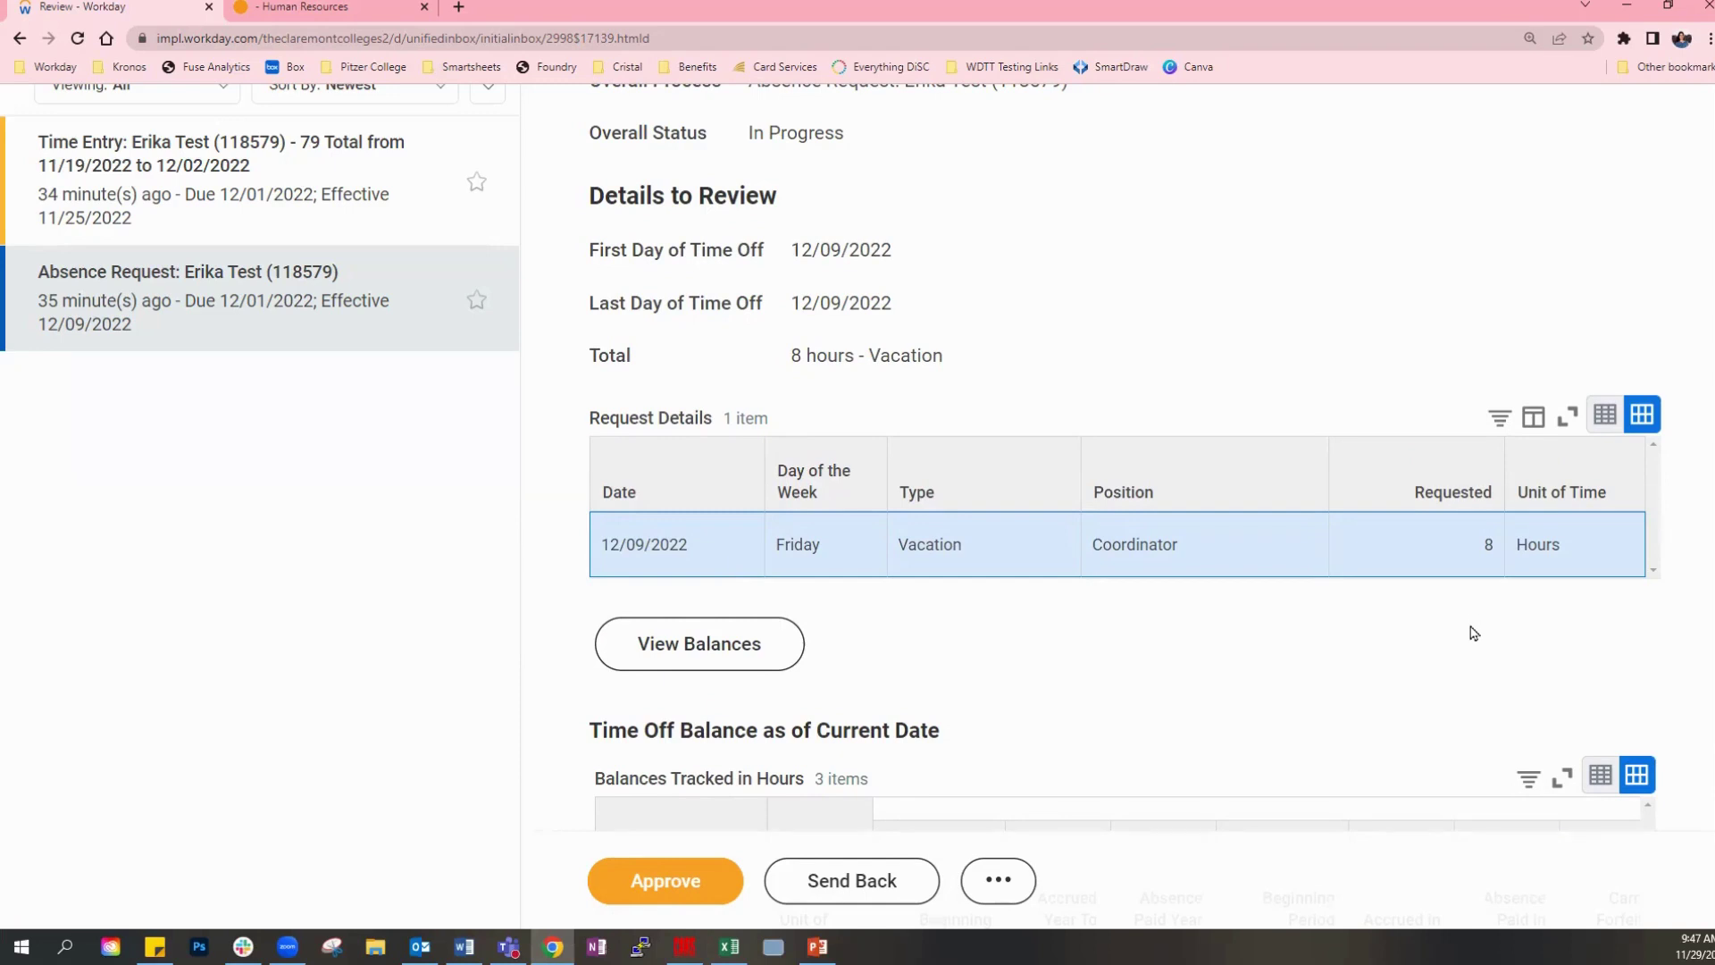
scroll(1473, 632, "up", 4)
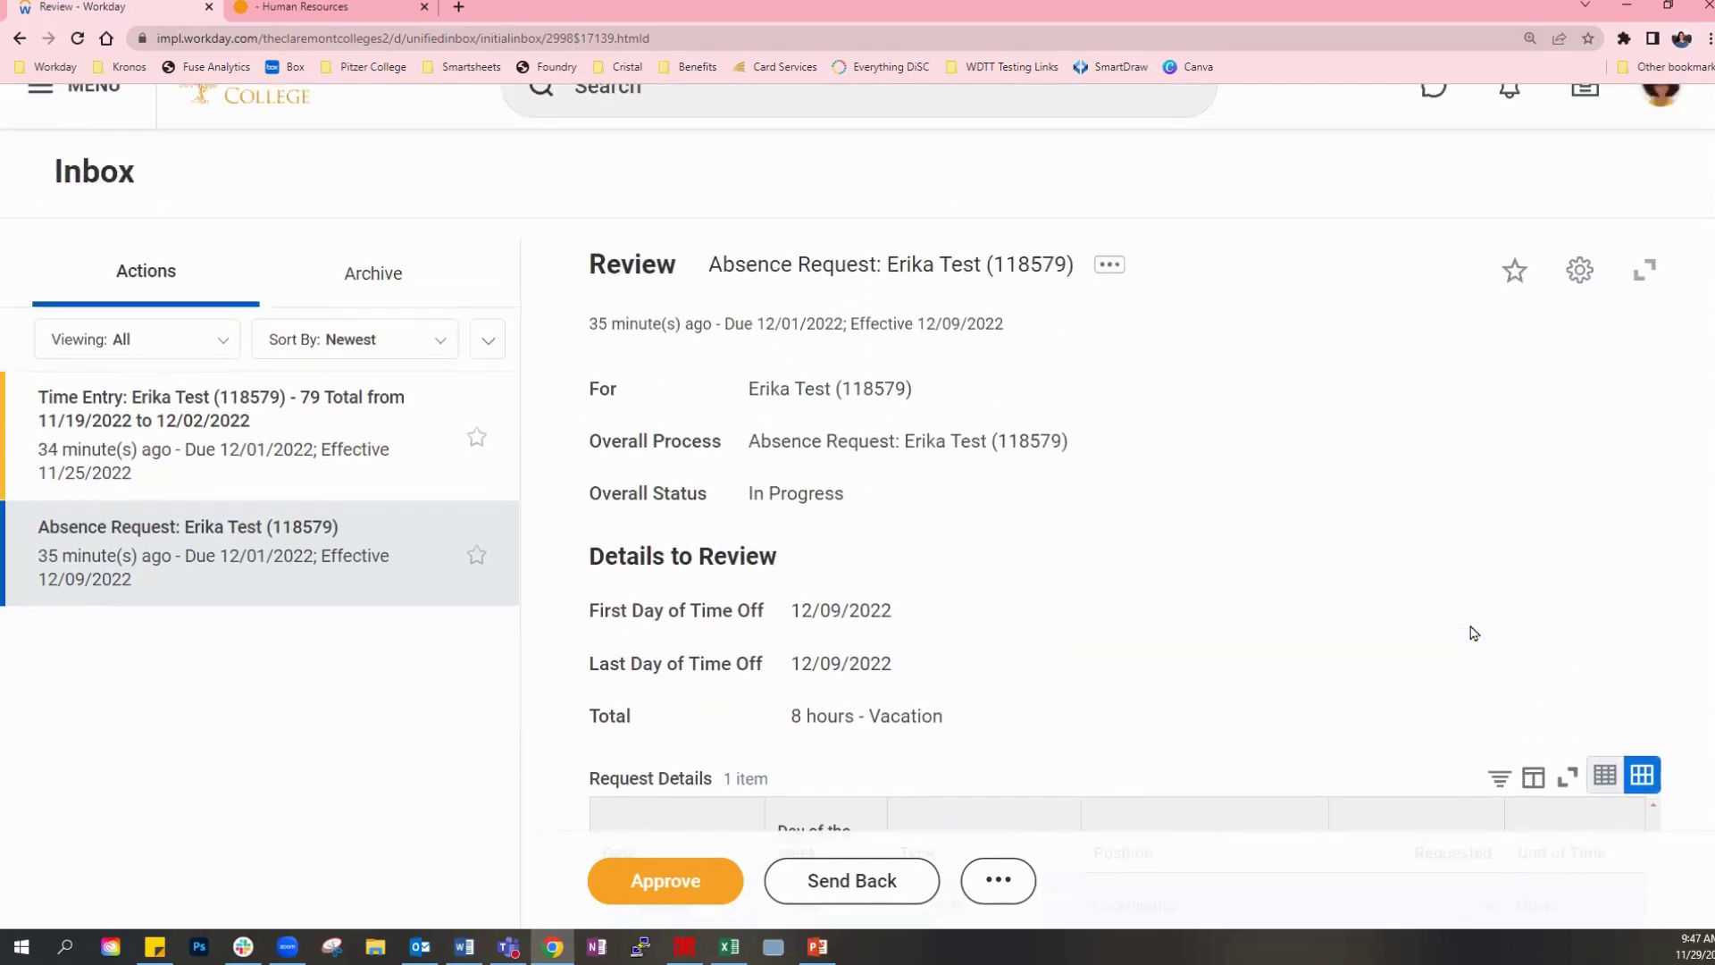
scroll(1473, 633, "down", 3)
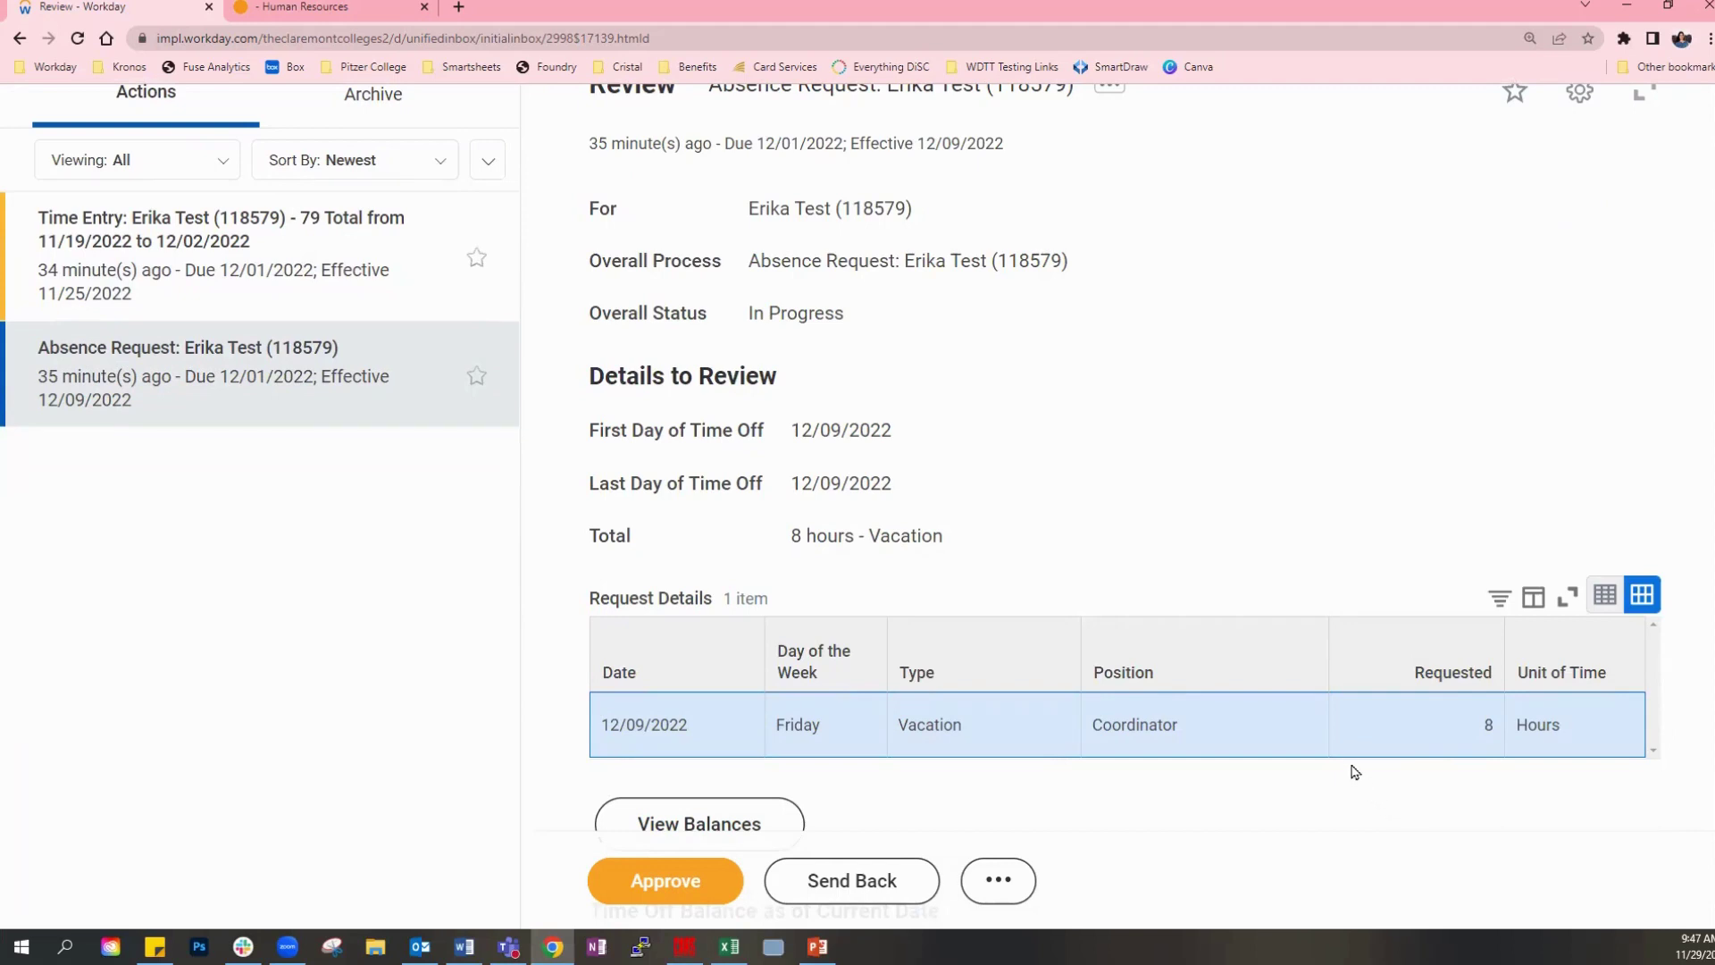
scroll(1122, 354, "up", 5)
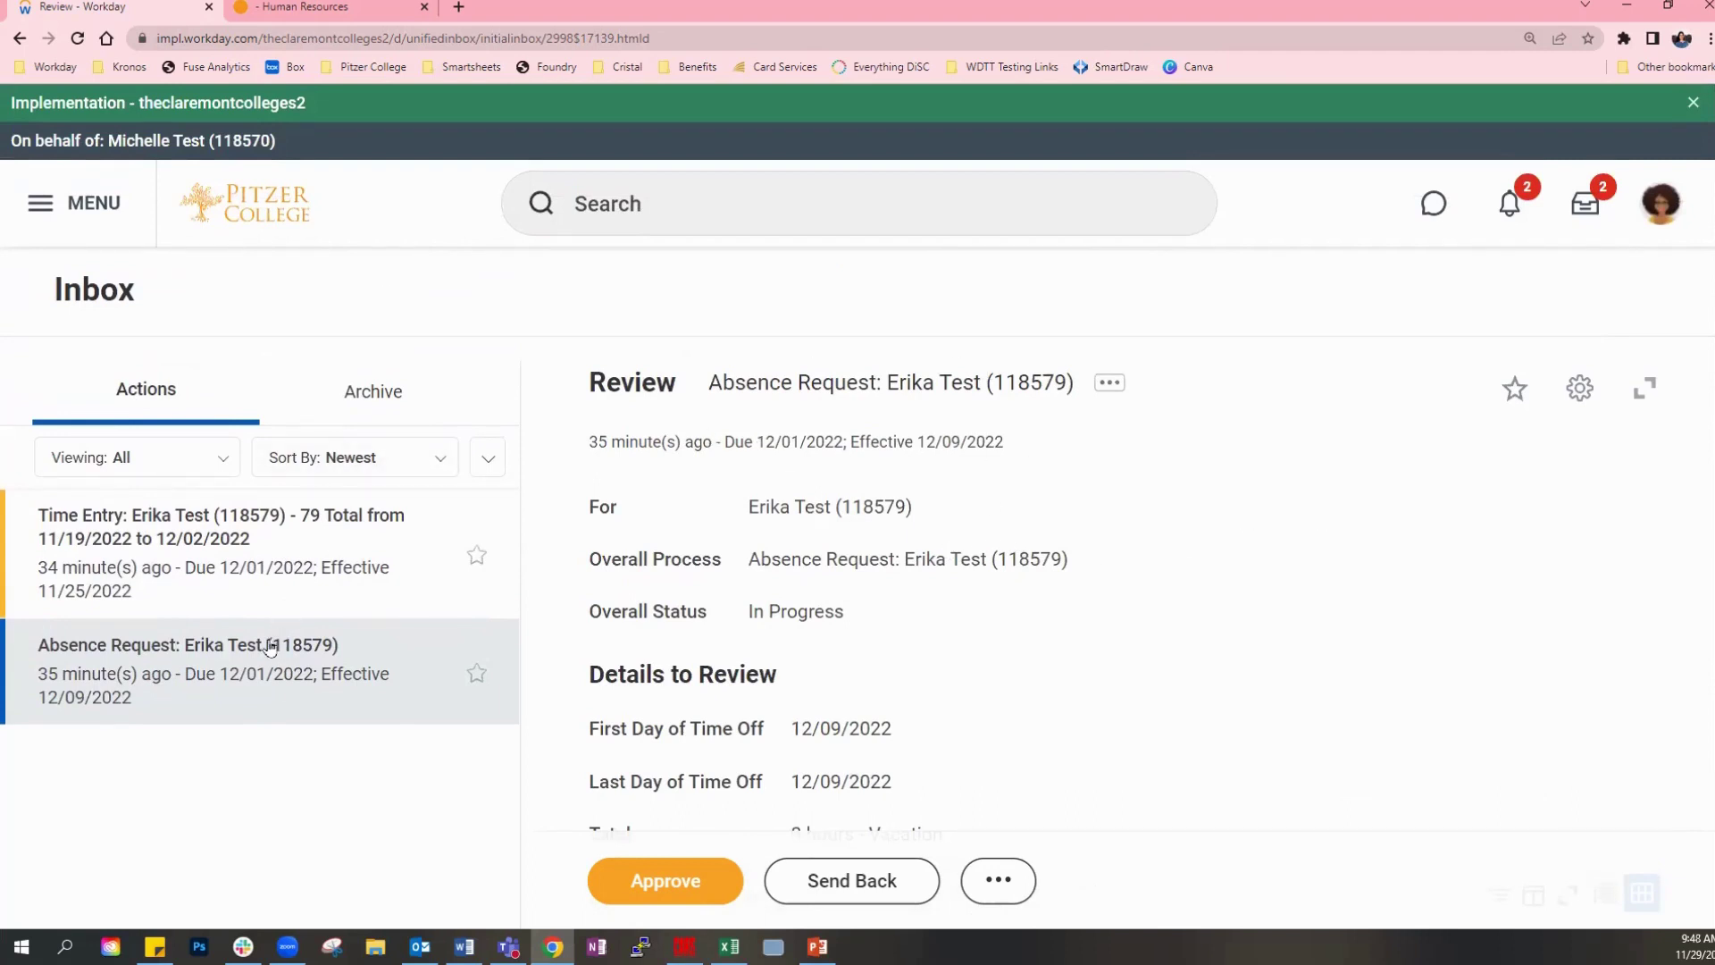
Return to the home page and open the Time and Absence app.
left_click(241, 218)
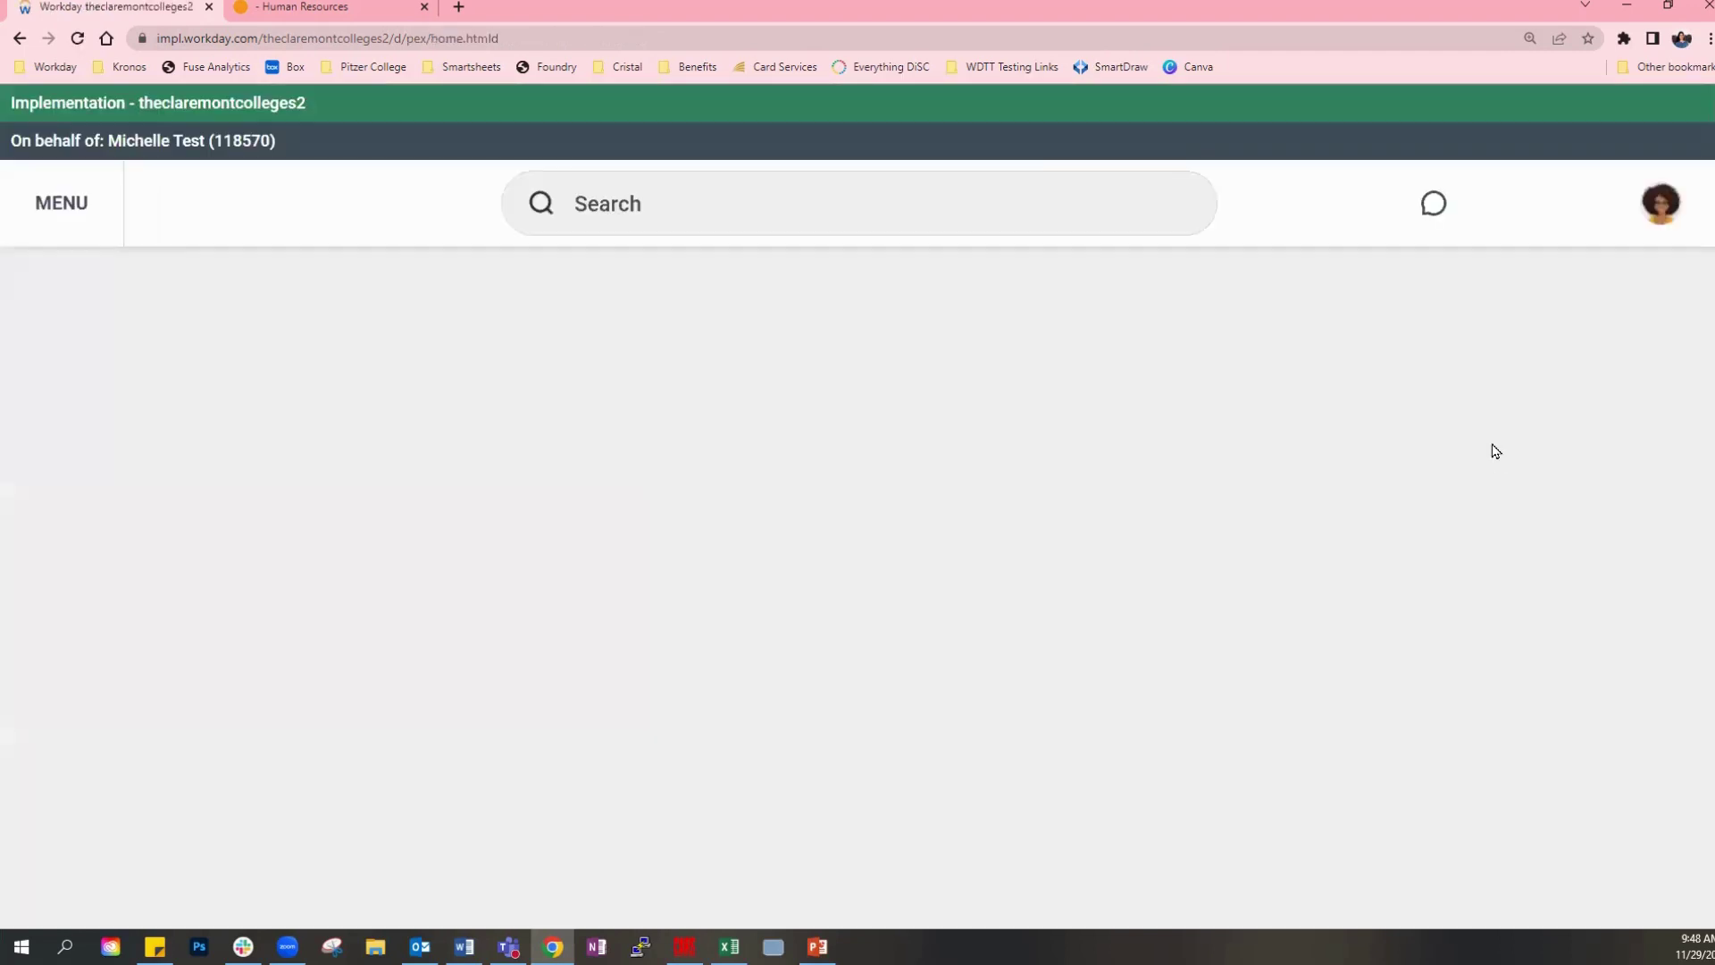
scroll(1600, 426, "down", 1)
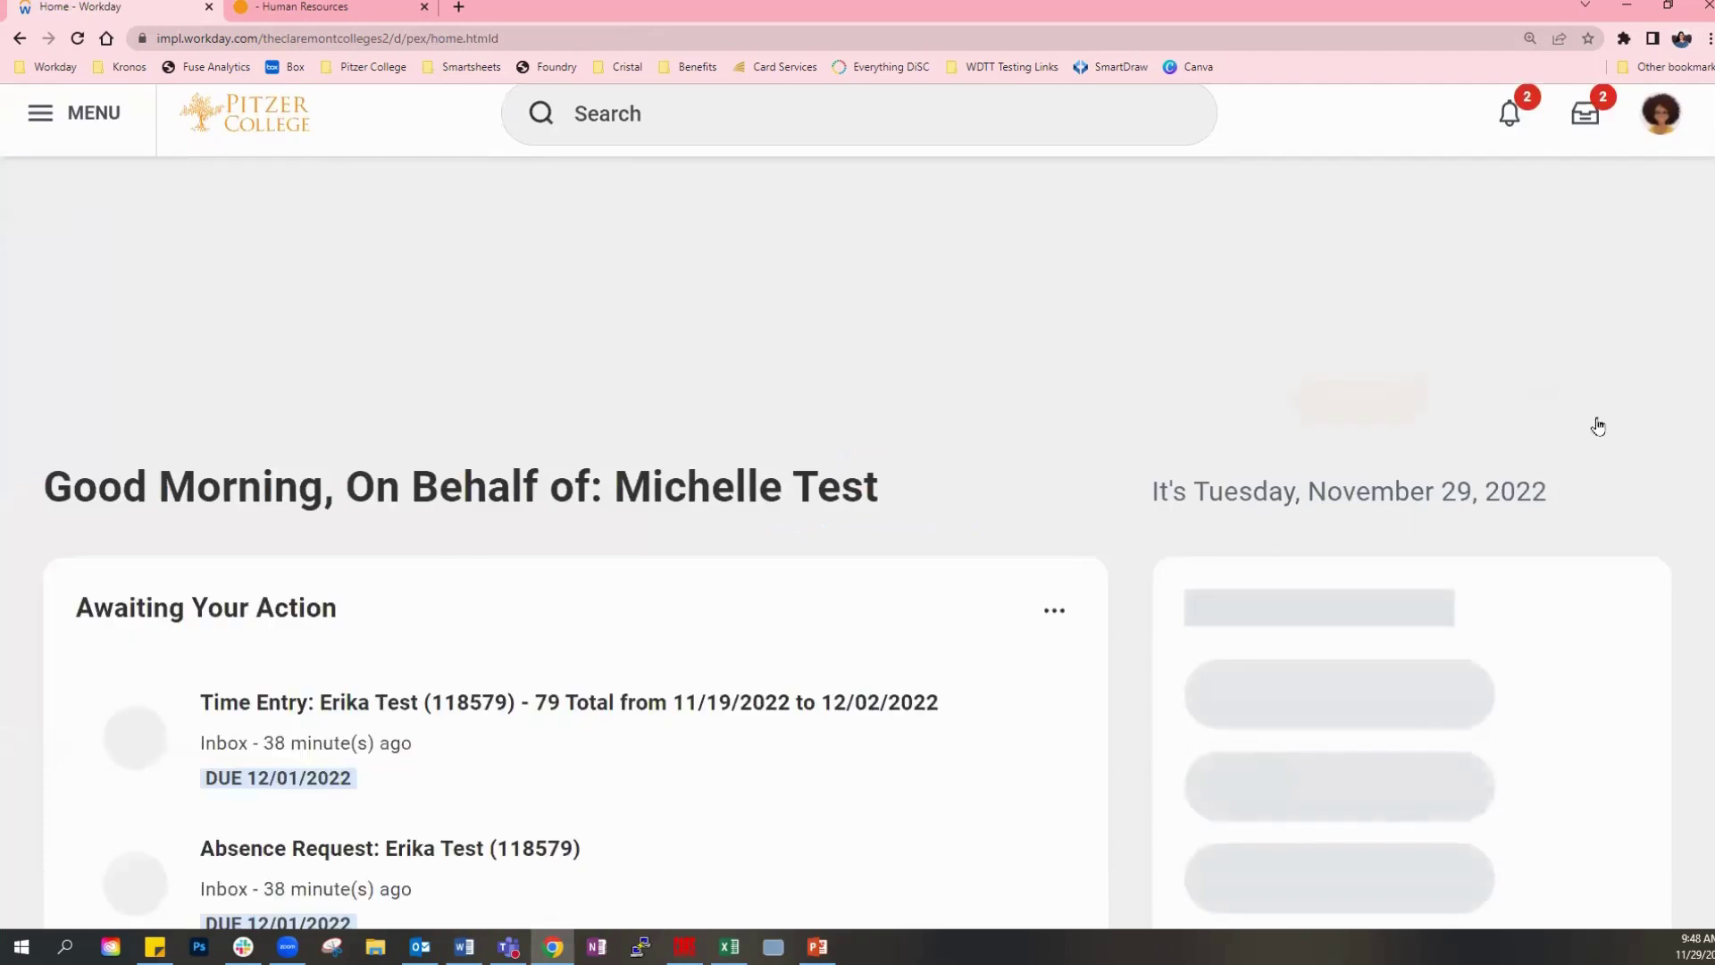
scroll(1599, 426, "down", 2)
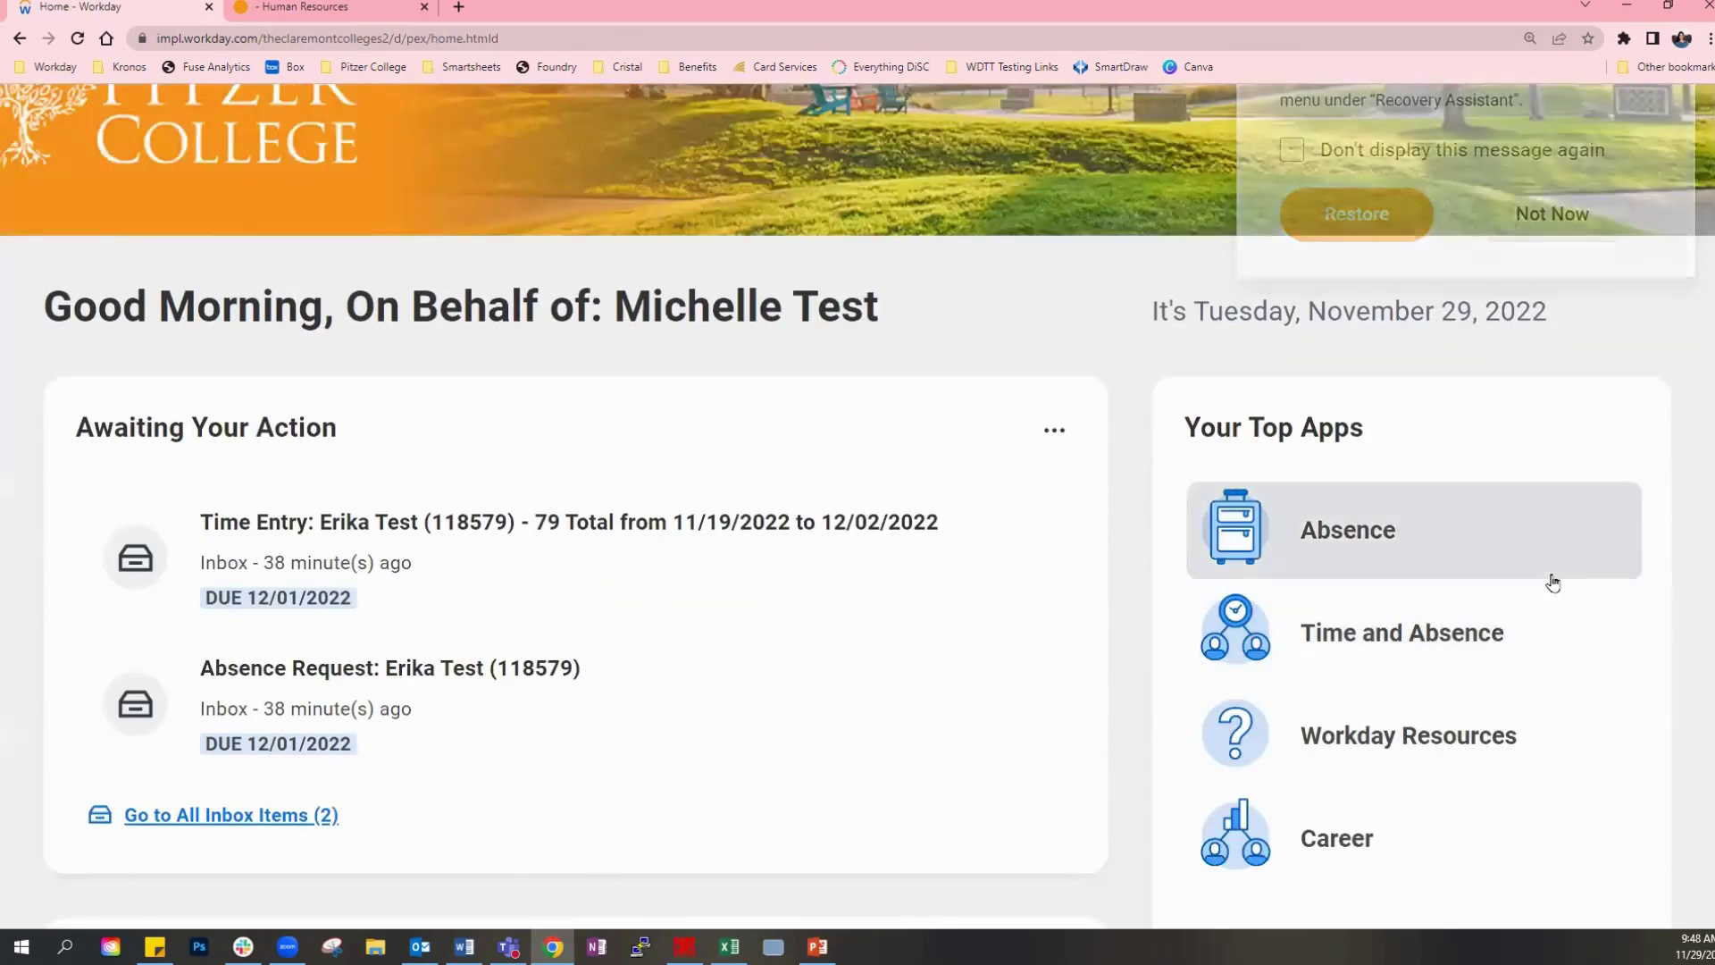
left_click(1538, 575)
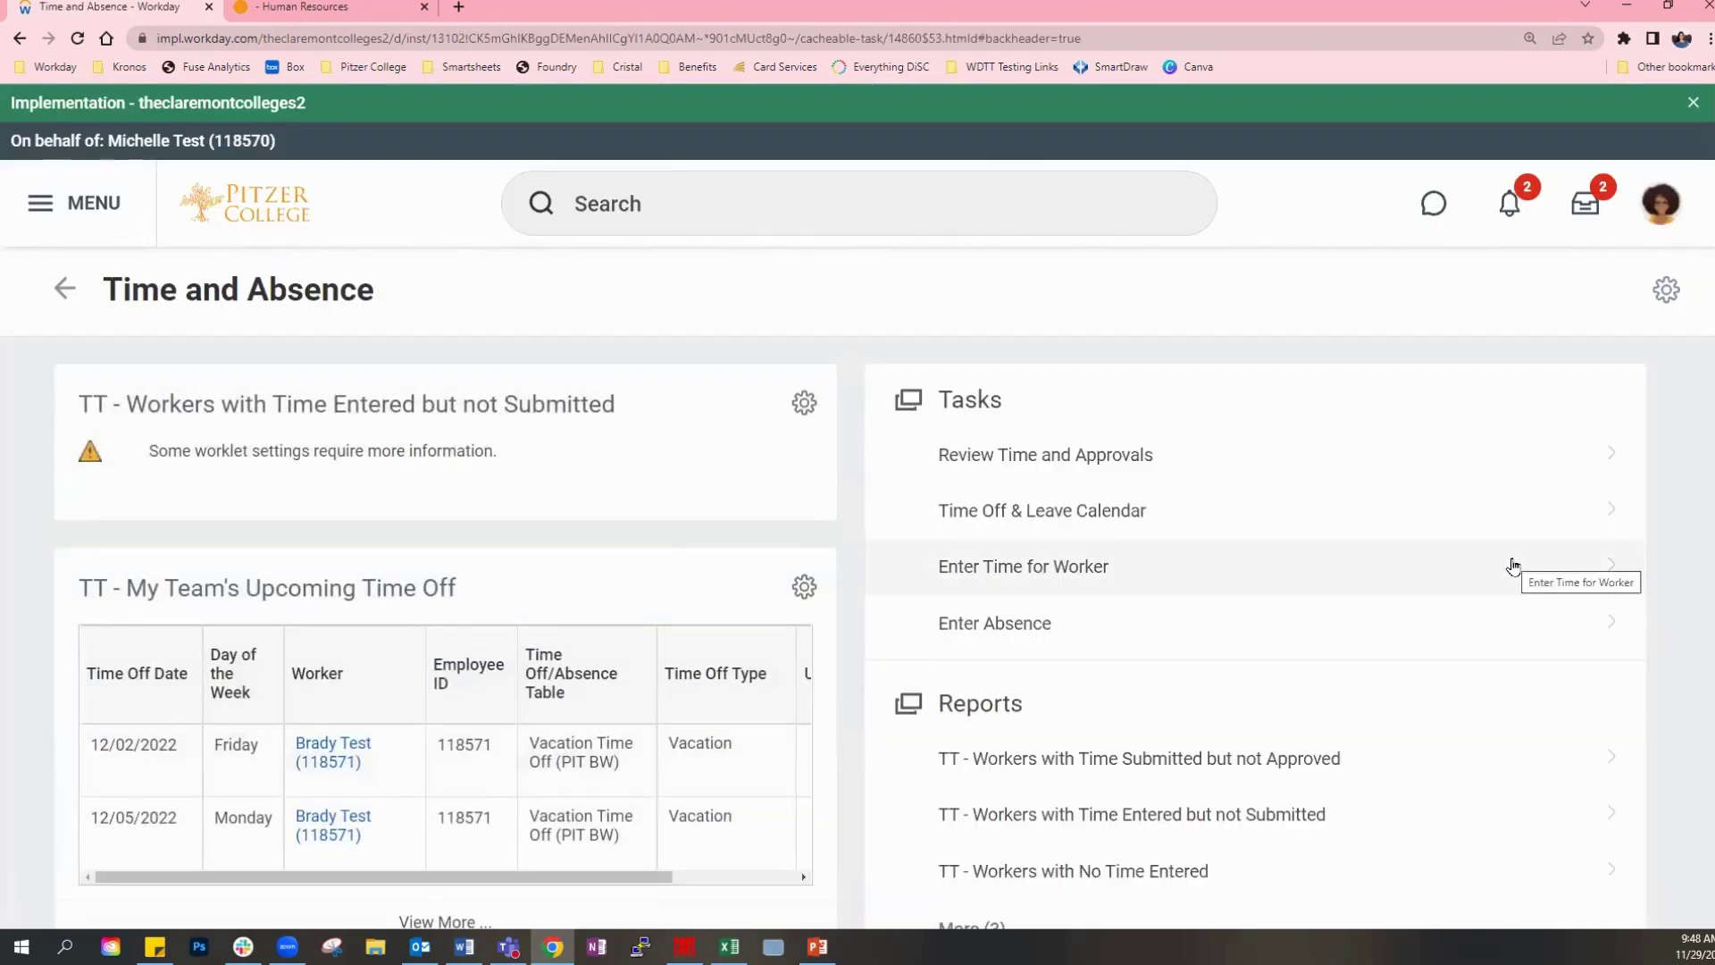
Open Review Time and Approvals from the Time and Absence tasks.
scroll(1513, 566, "down", 2)
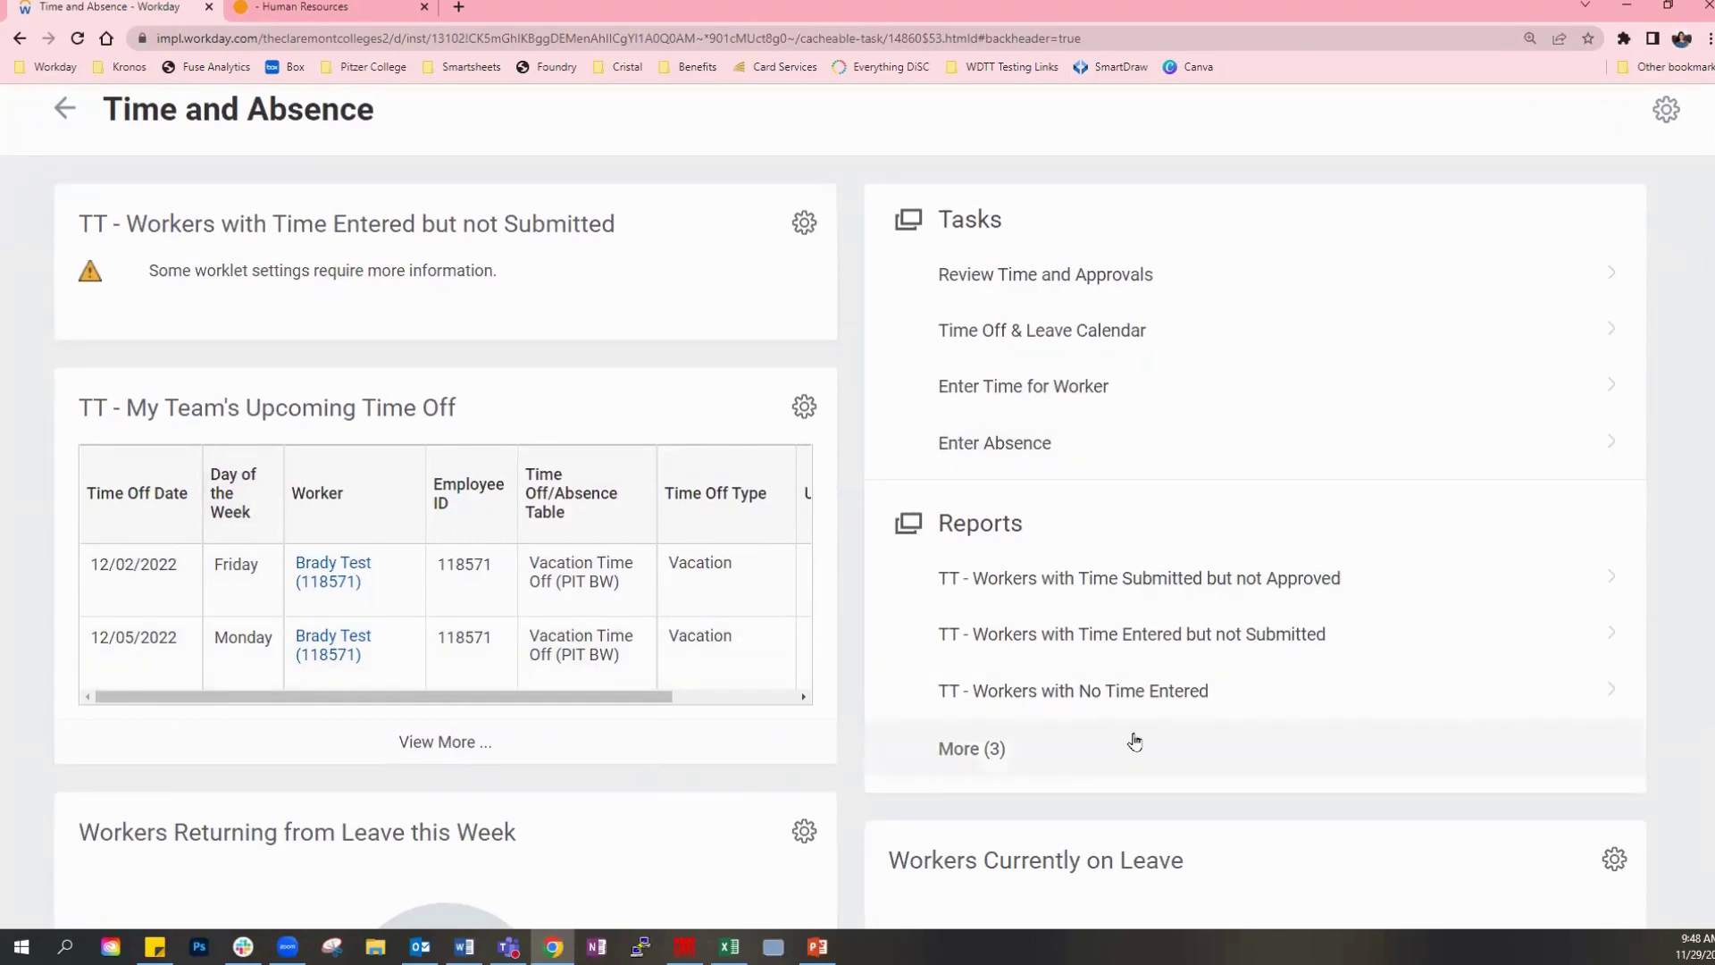
scroll(1126, 733, "up", 1)
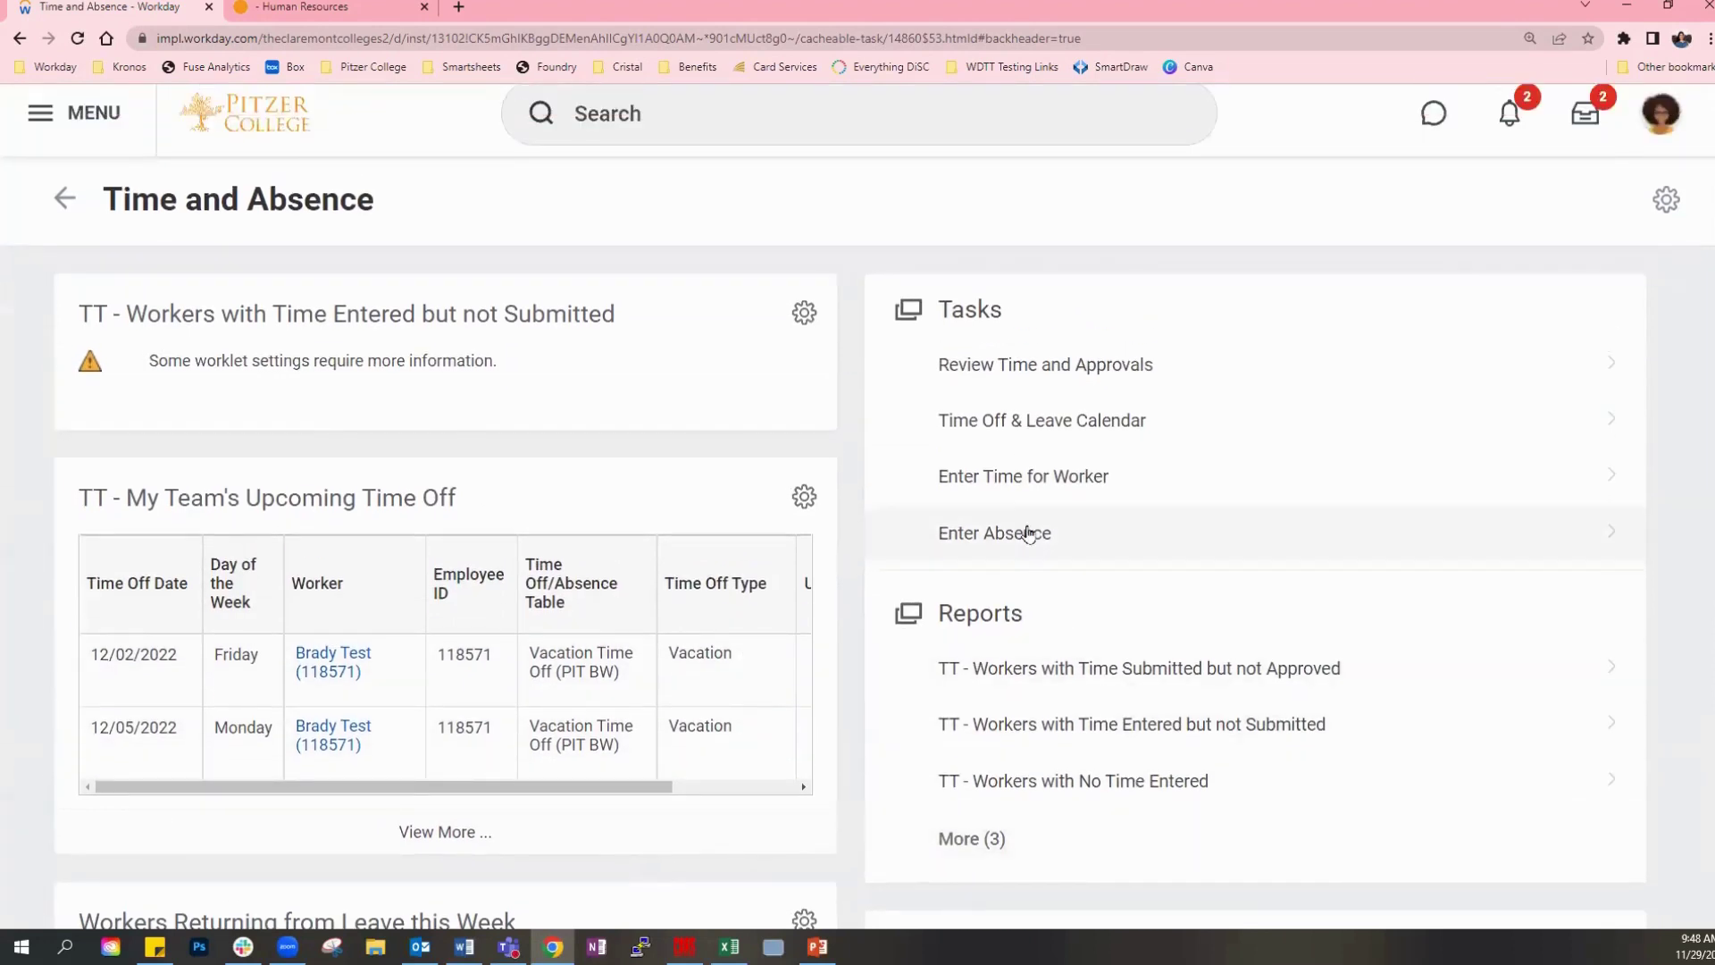
left_click(1046, 366)
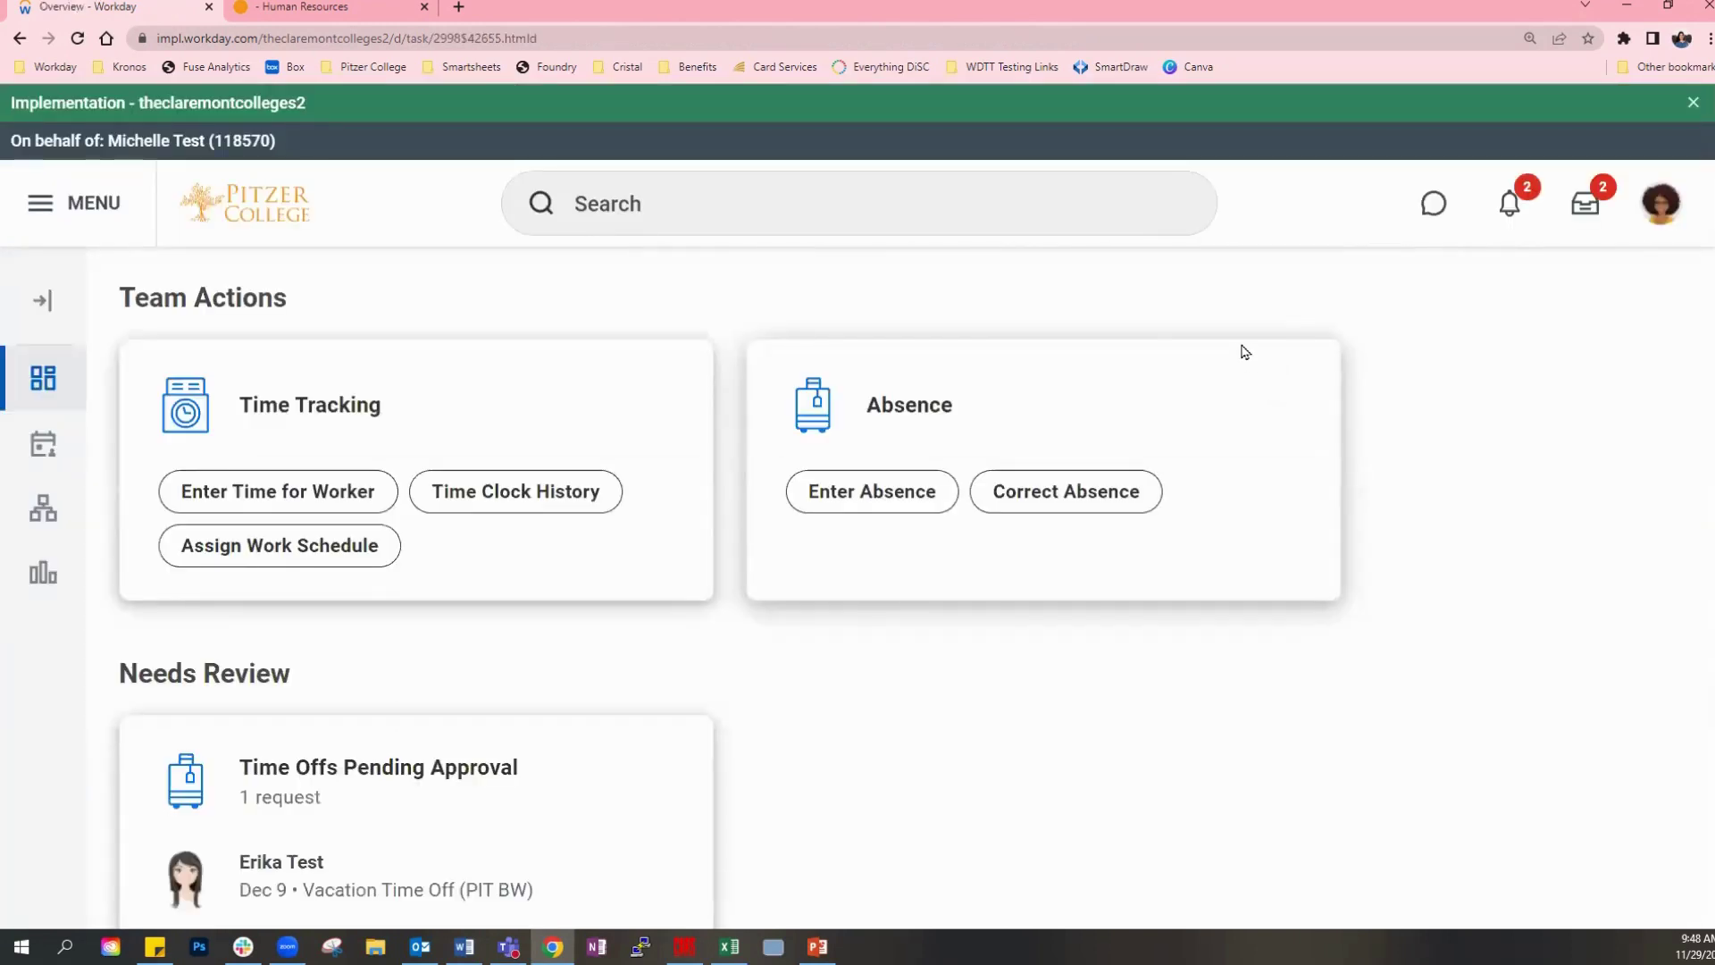
Start entering an absence for the Coordinator, chosen as the worker from My Team.
left_click(893, 504)
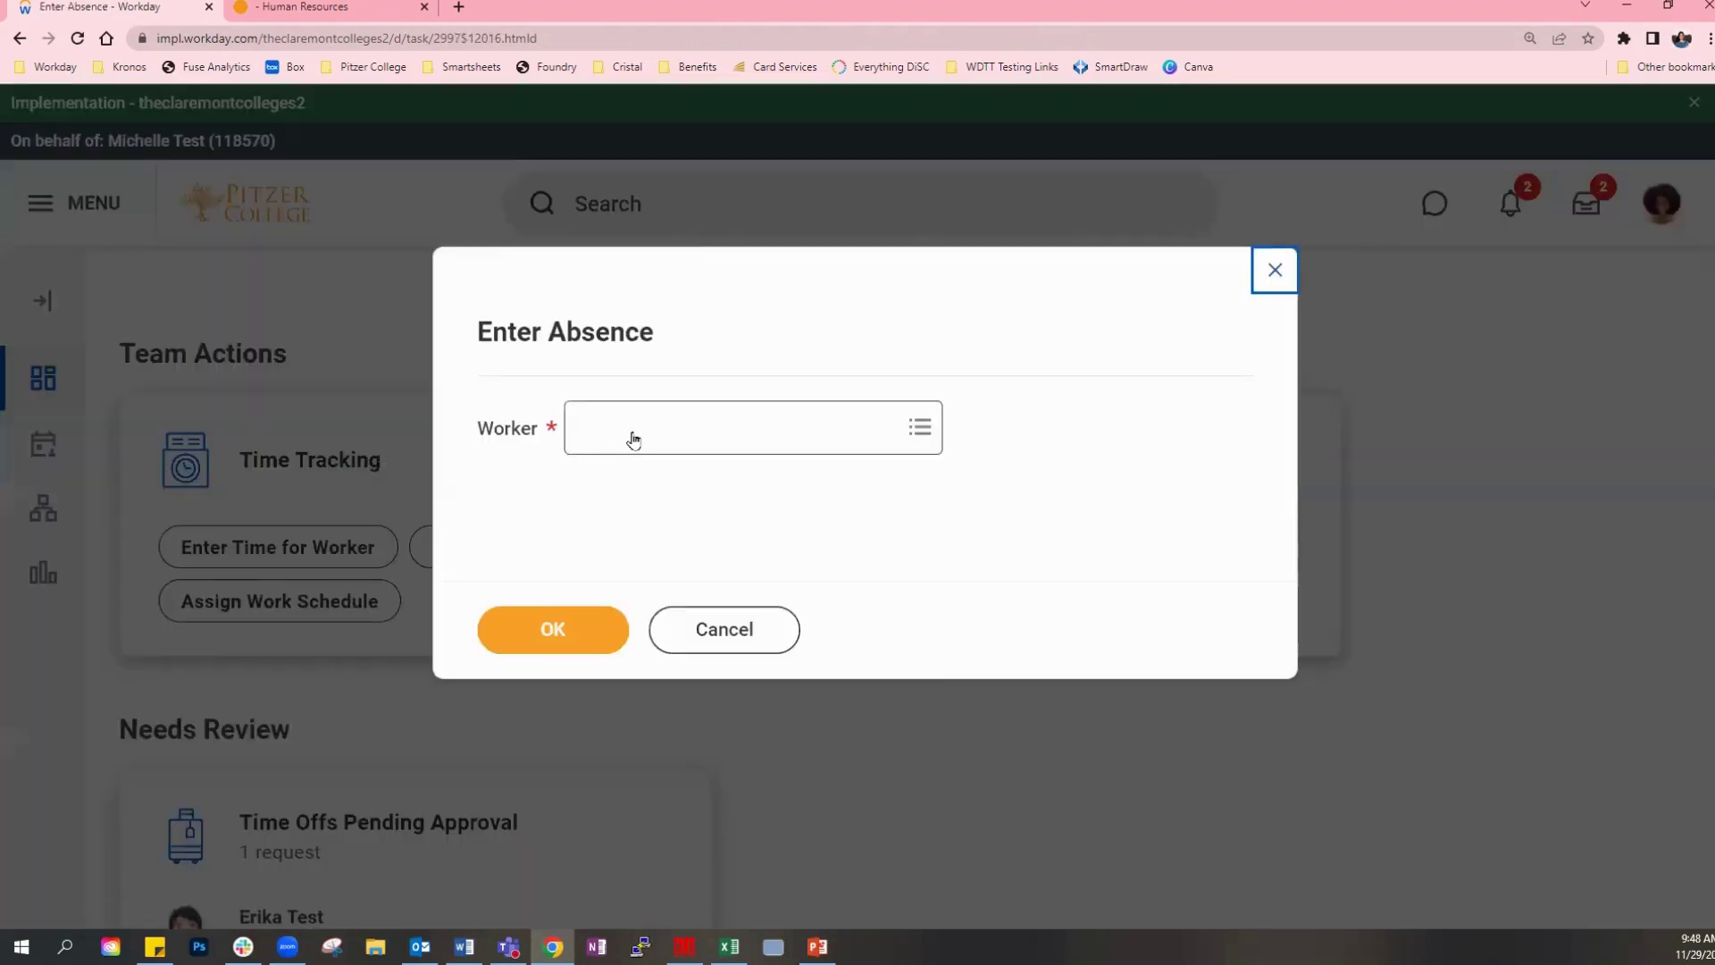
left_click(631, 431)
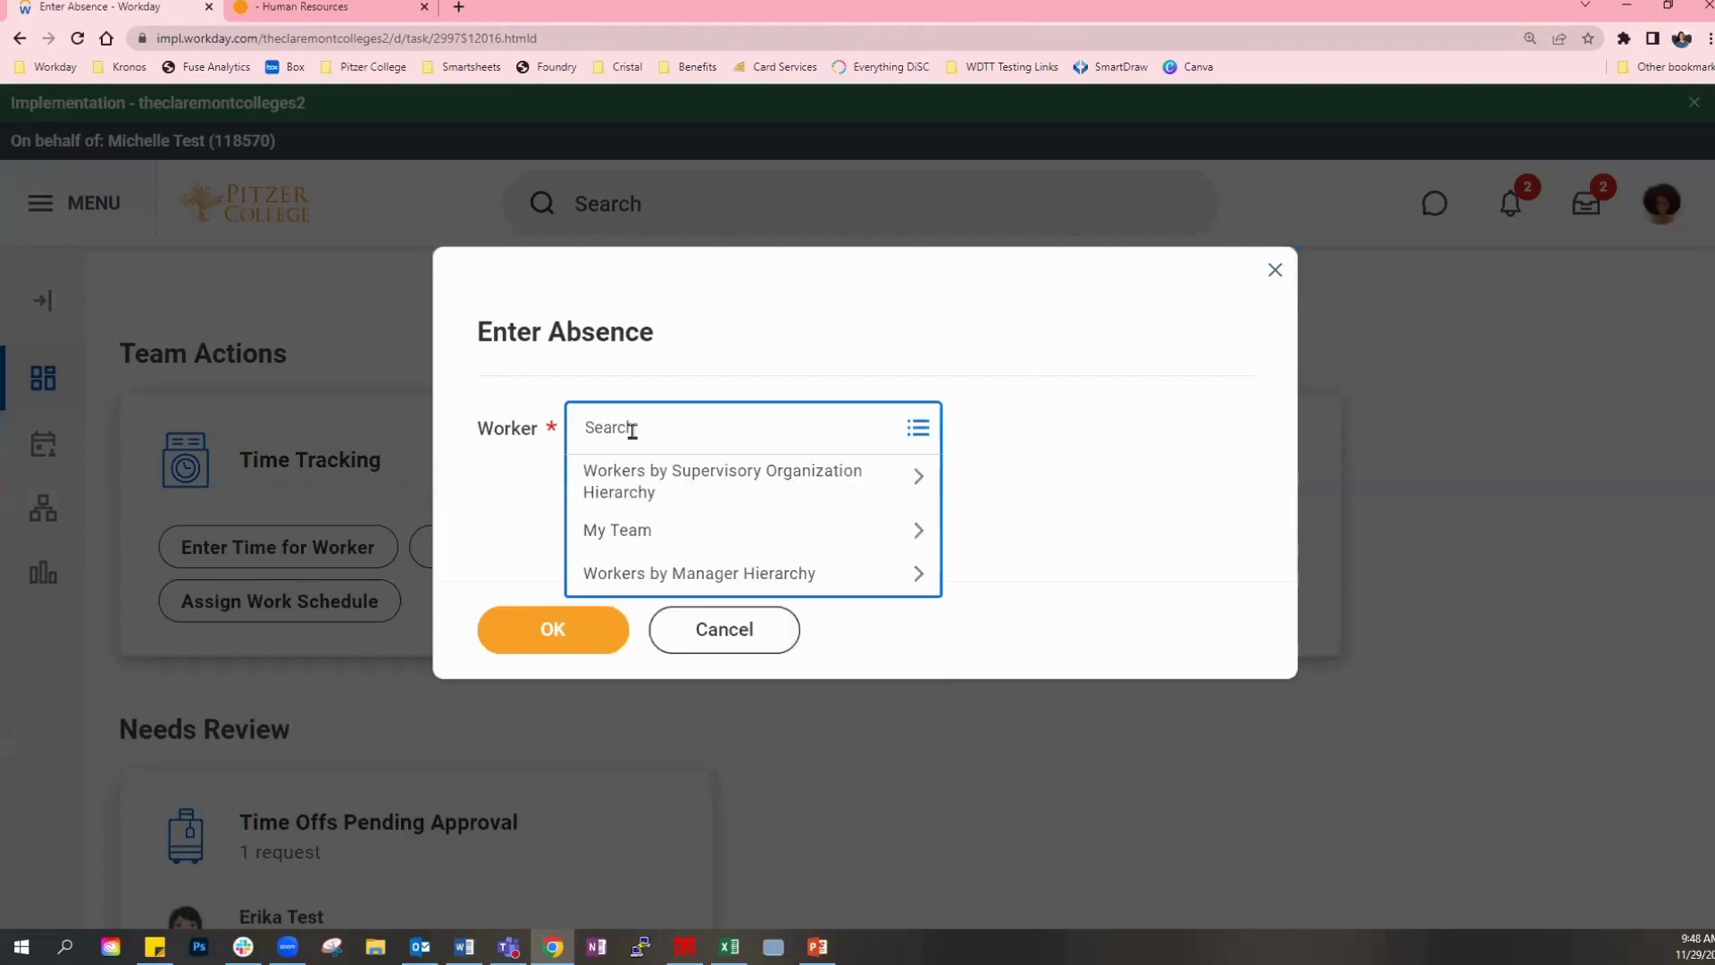
left_click(635, 532)
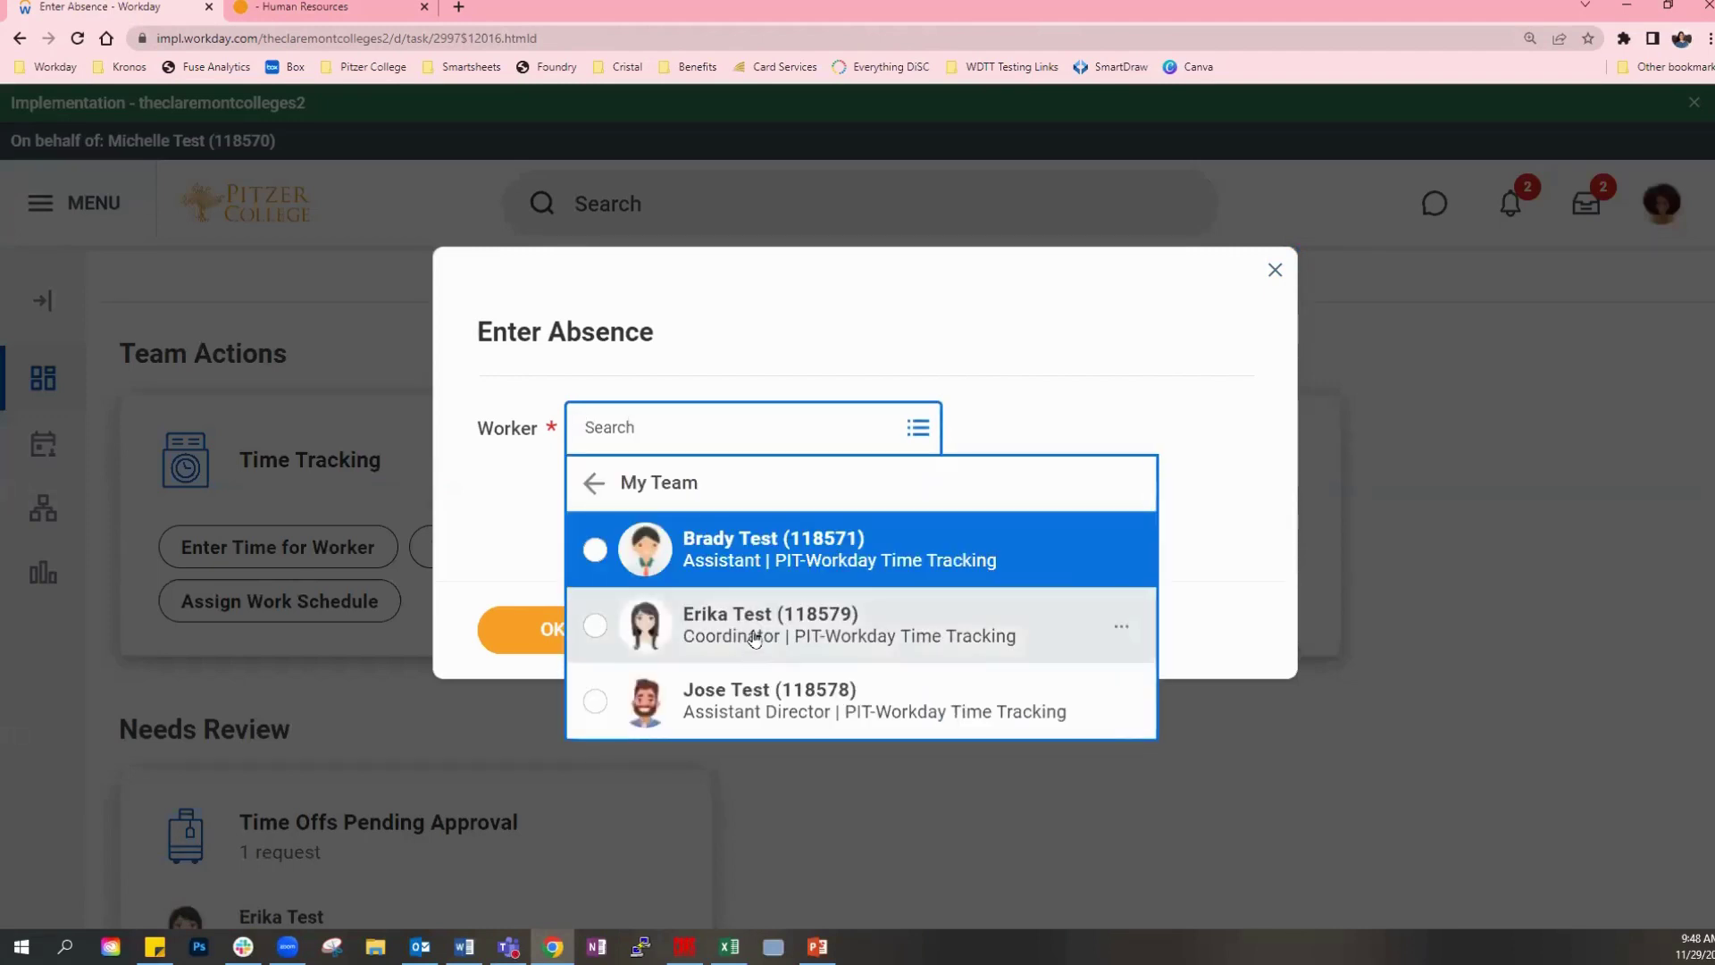
left_click(755, 637)
left_click(584, 643)
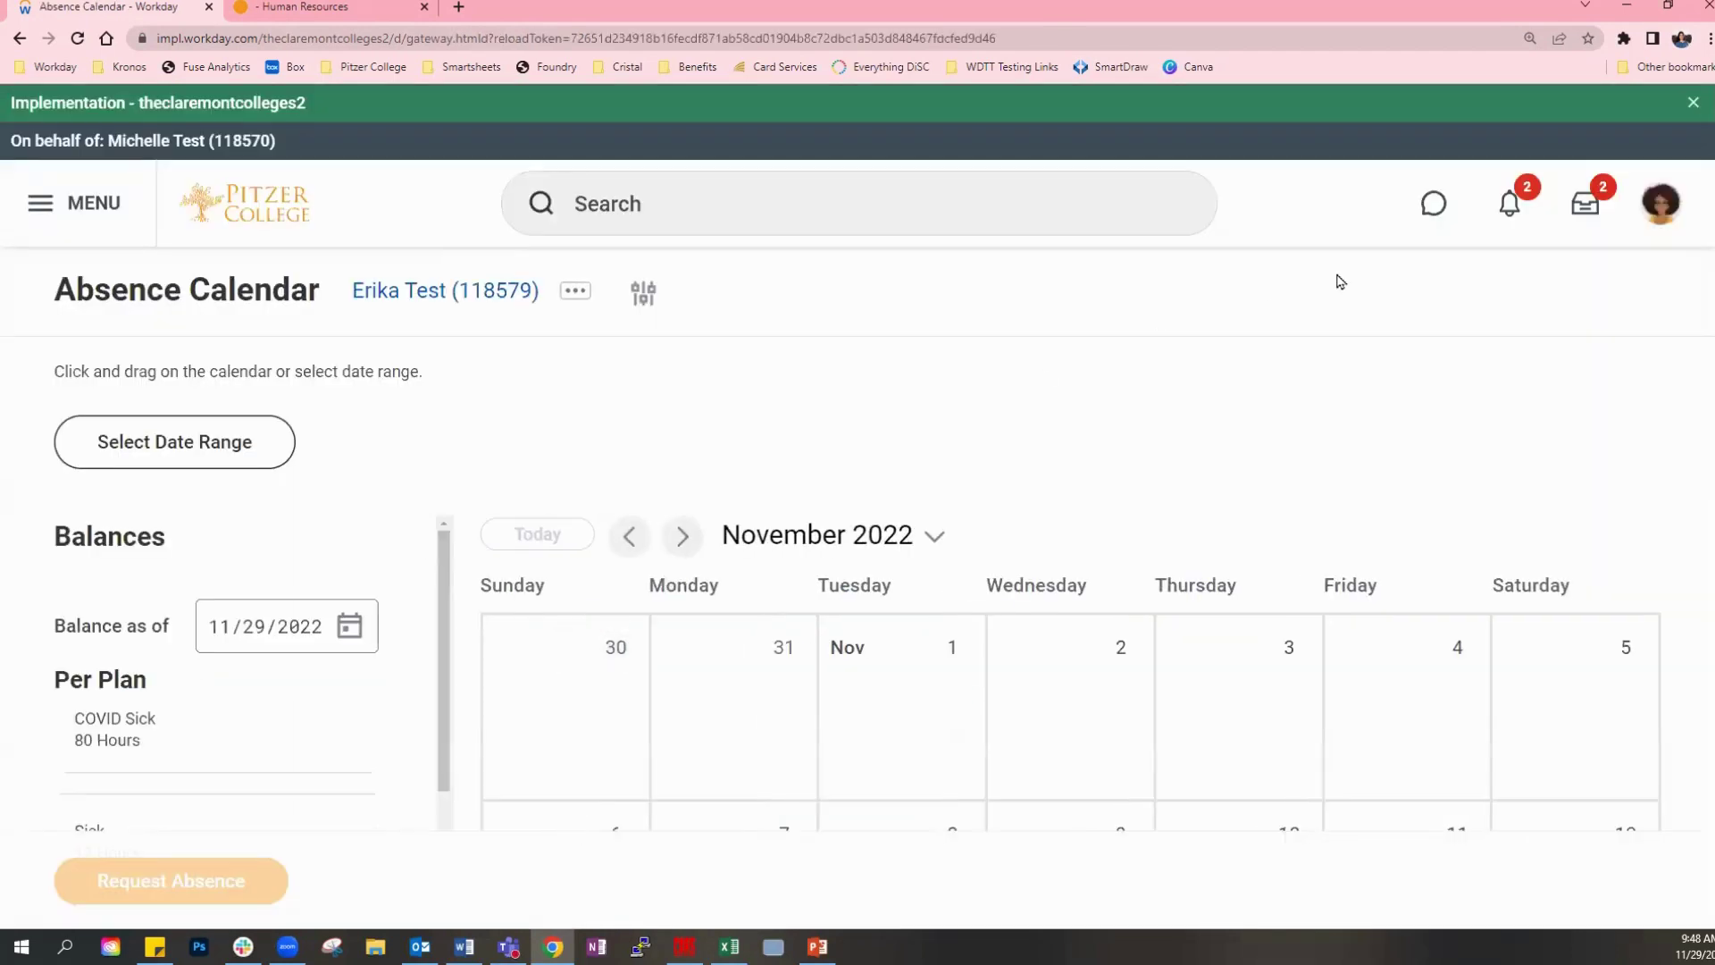
Check the worker's balances and November 2022 calendar, and view the details of the vacation on December 9, 2022.
scroll(1352, 274, "down", 1)
key("ctrl+minus")
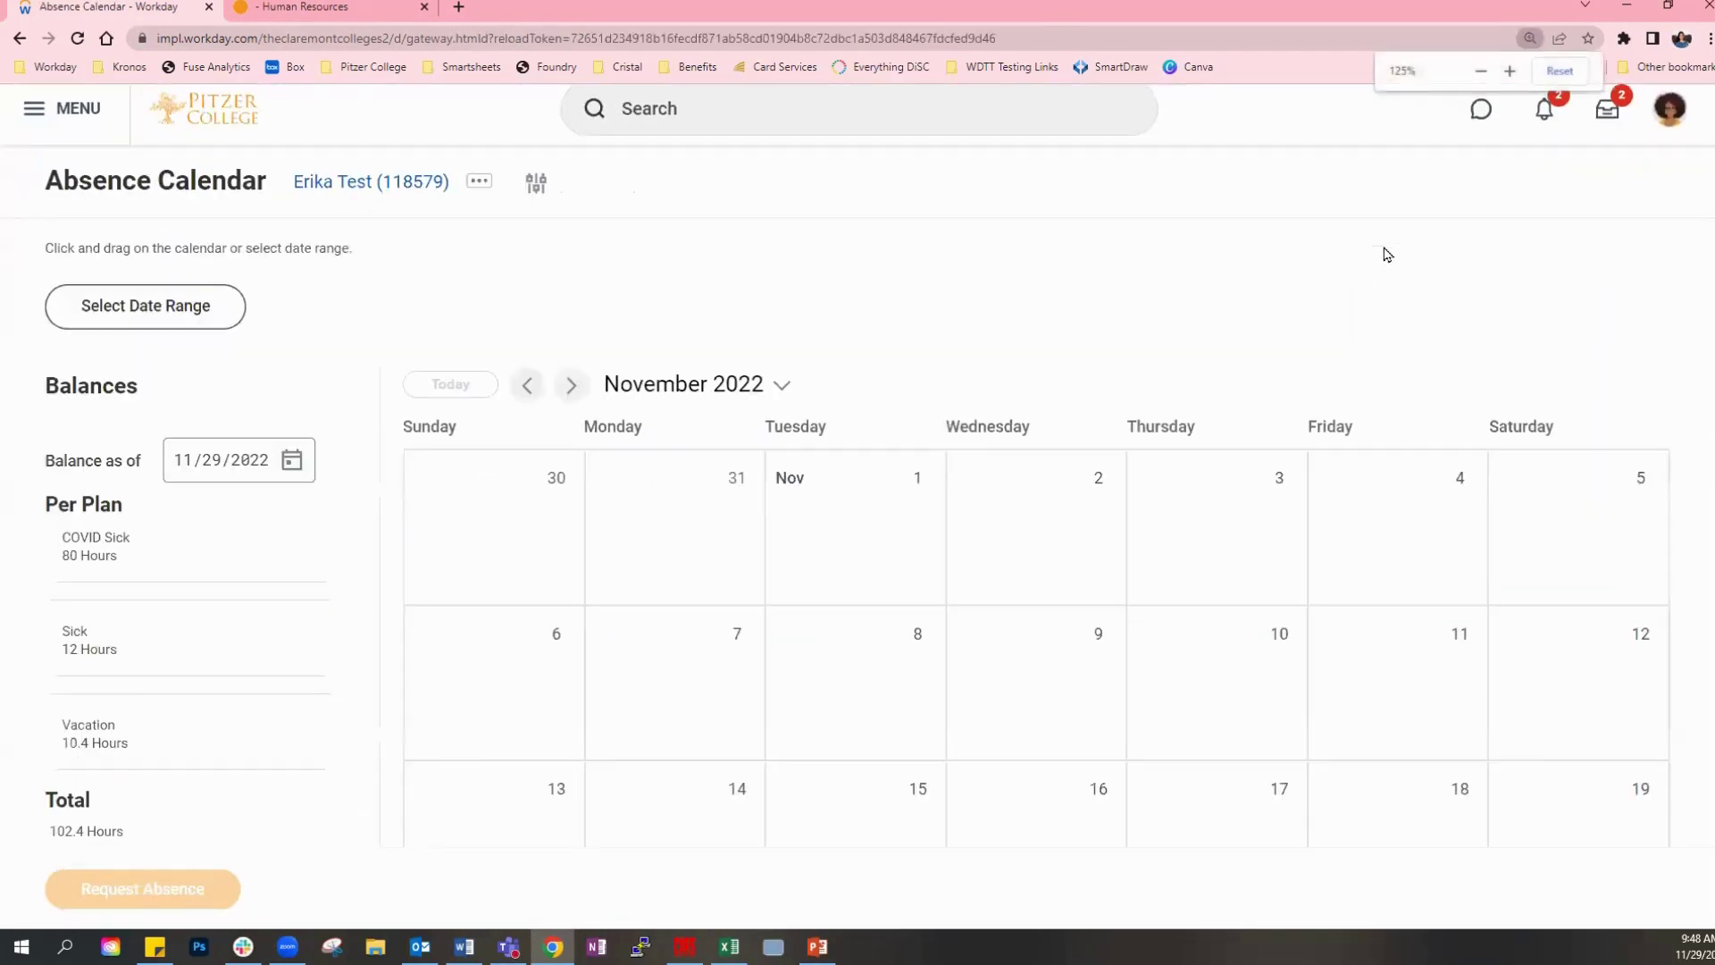
scroll(1386, 253, "down", 1)
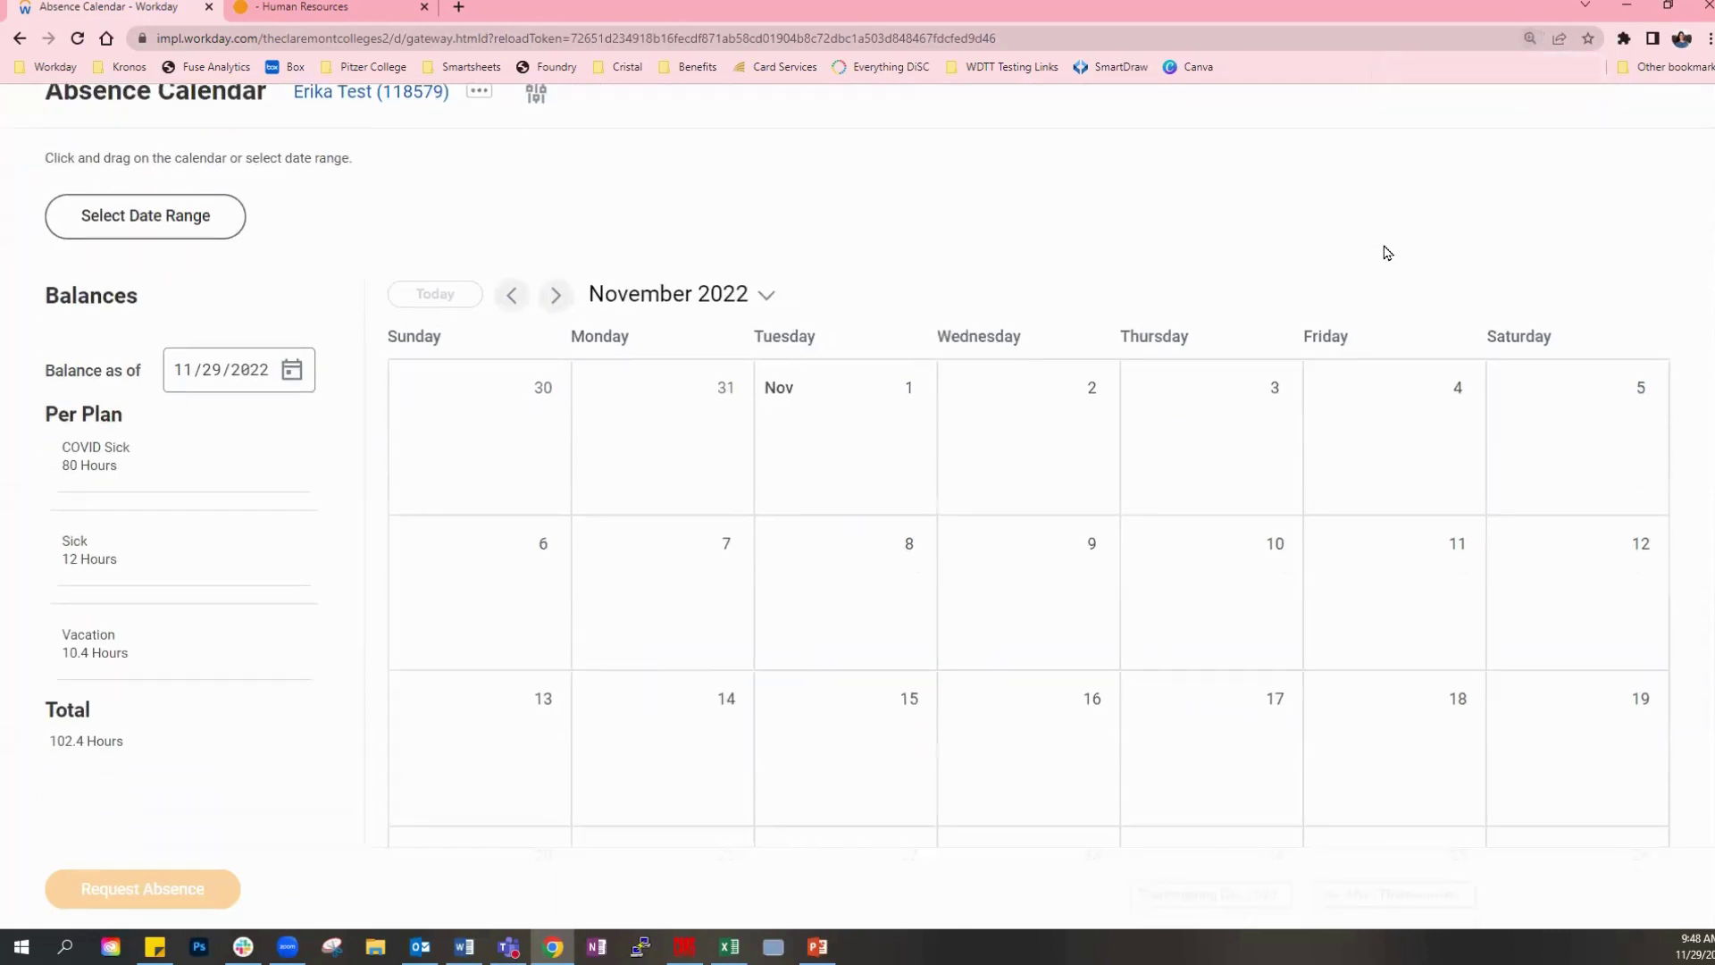
scroll(1387, 253, "down", 2)
scroll(1386, 252, "down", 2)
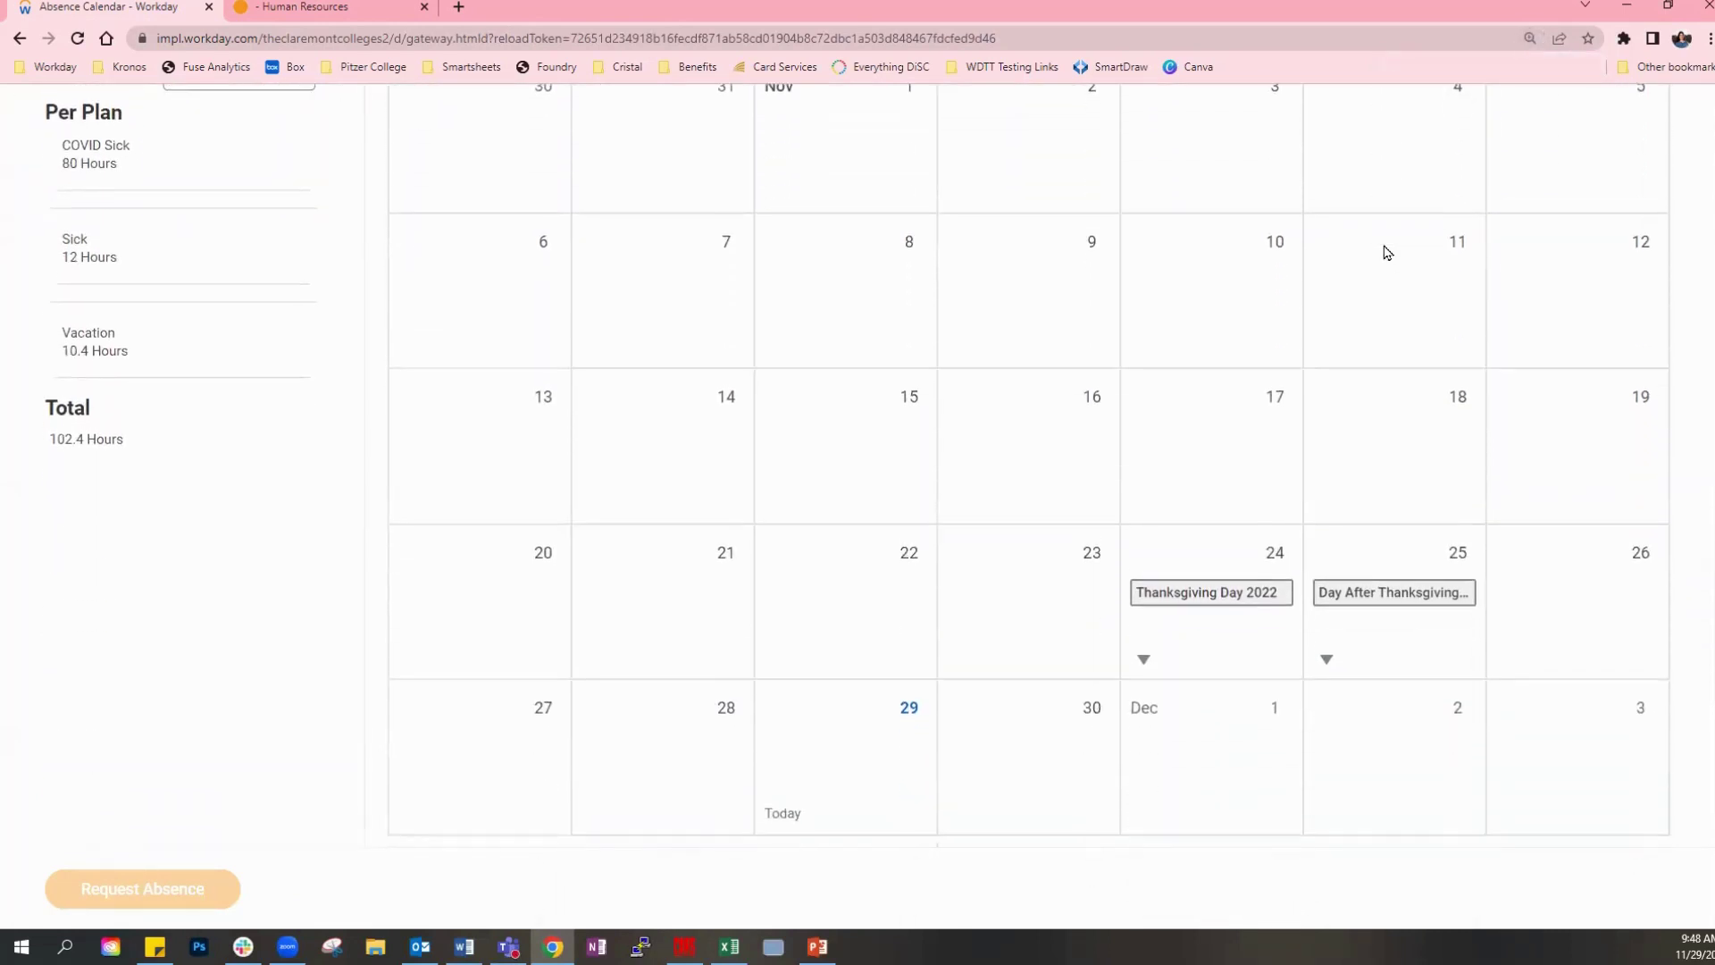
scroll(1183, 670, "up", 2)
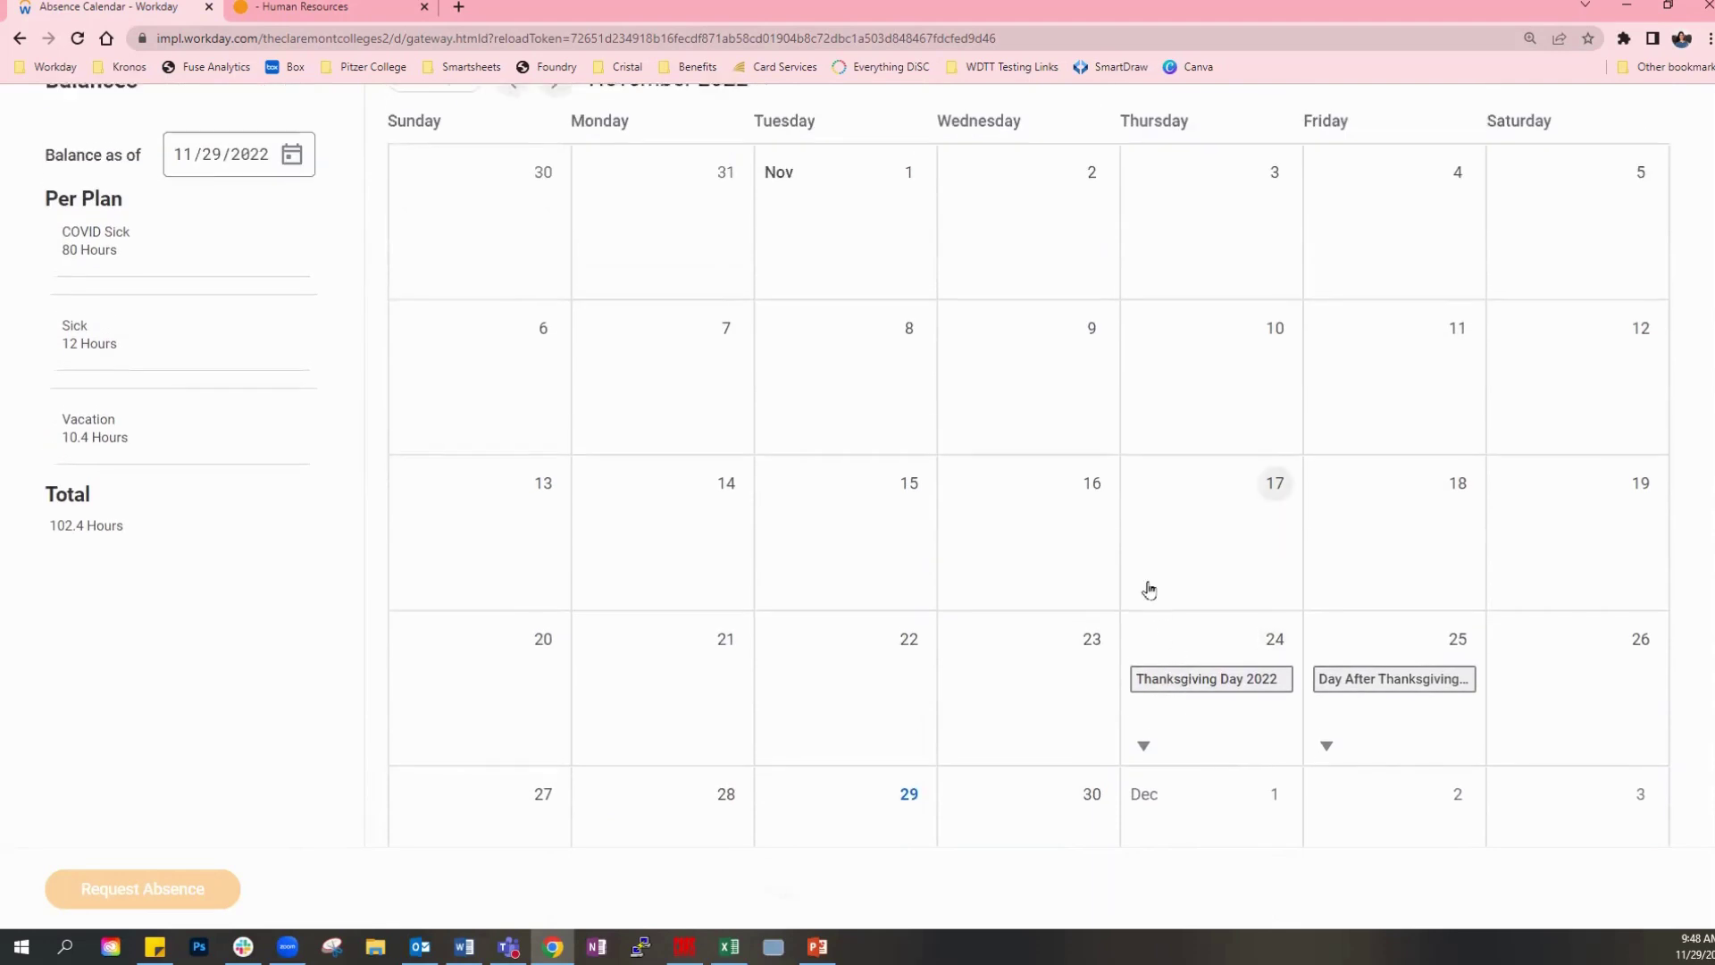
left_click(554, 165)
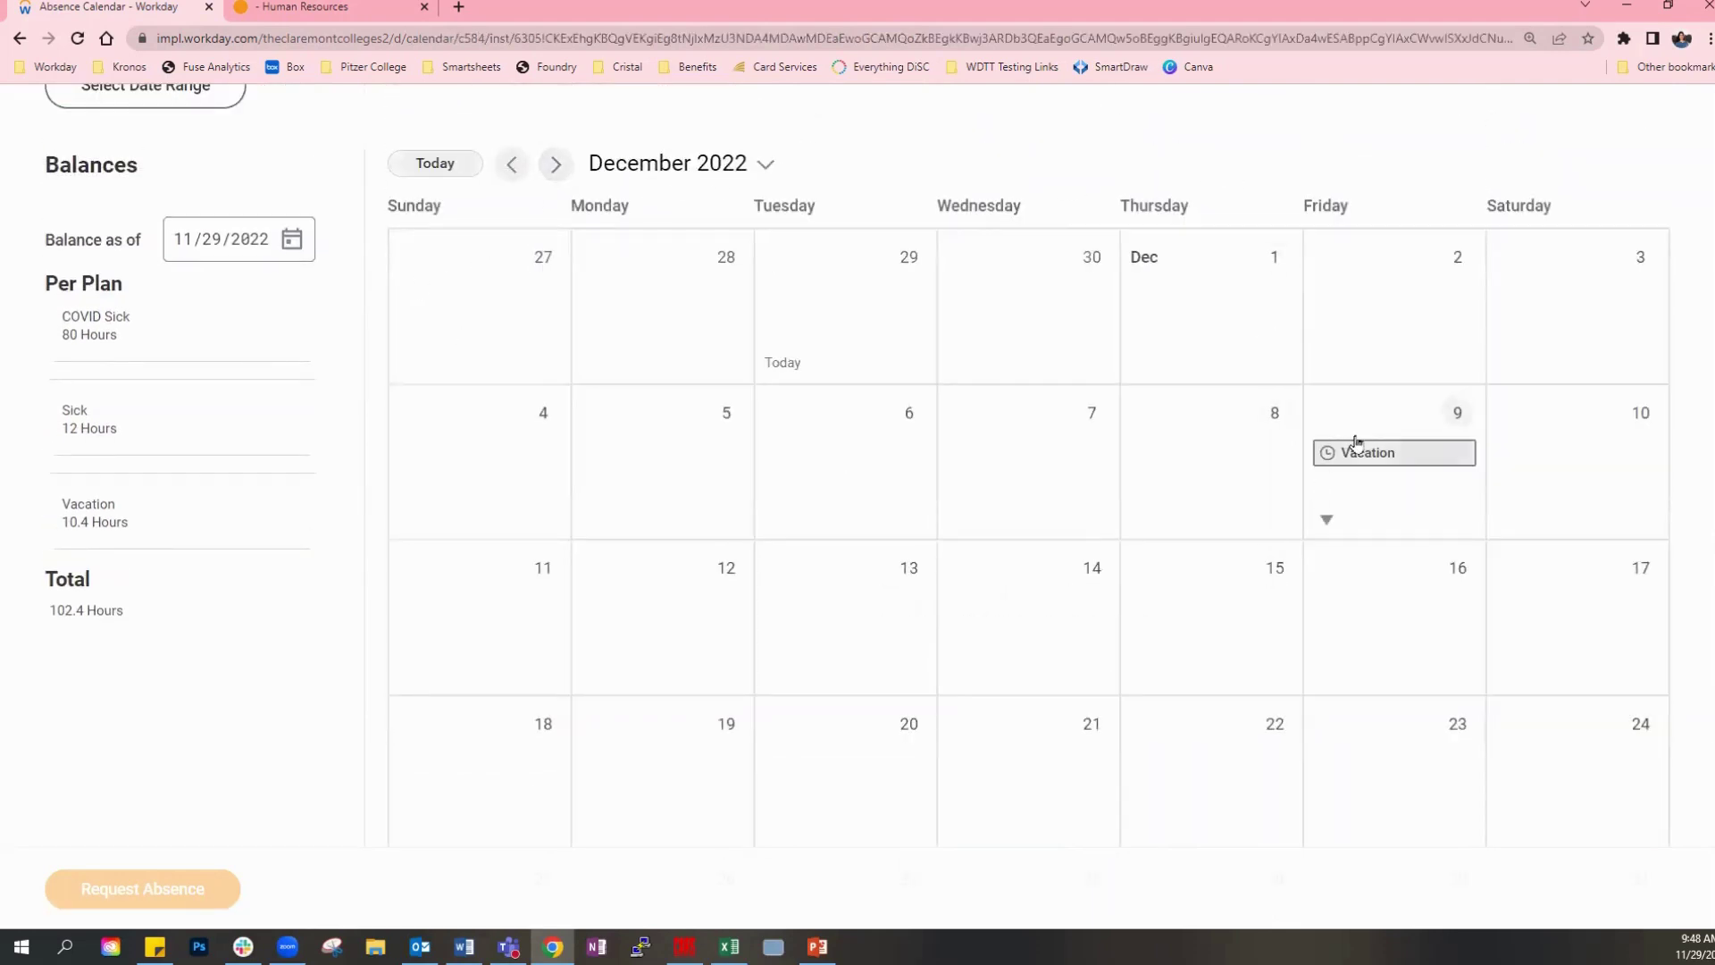
left_click(1370, 461)
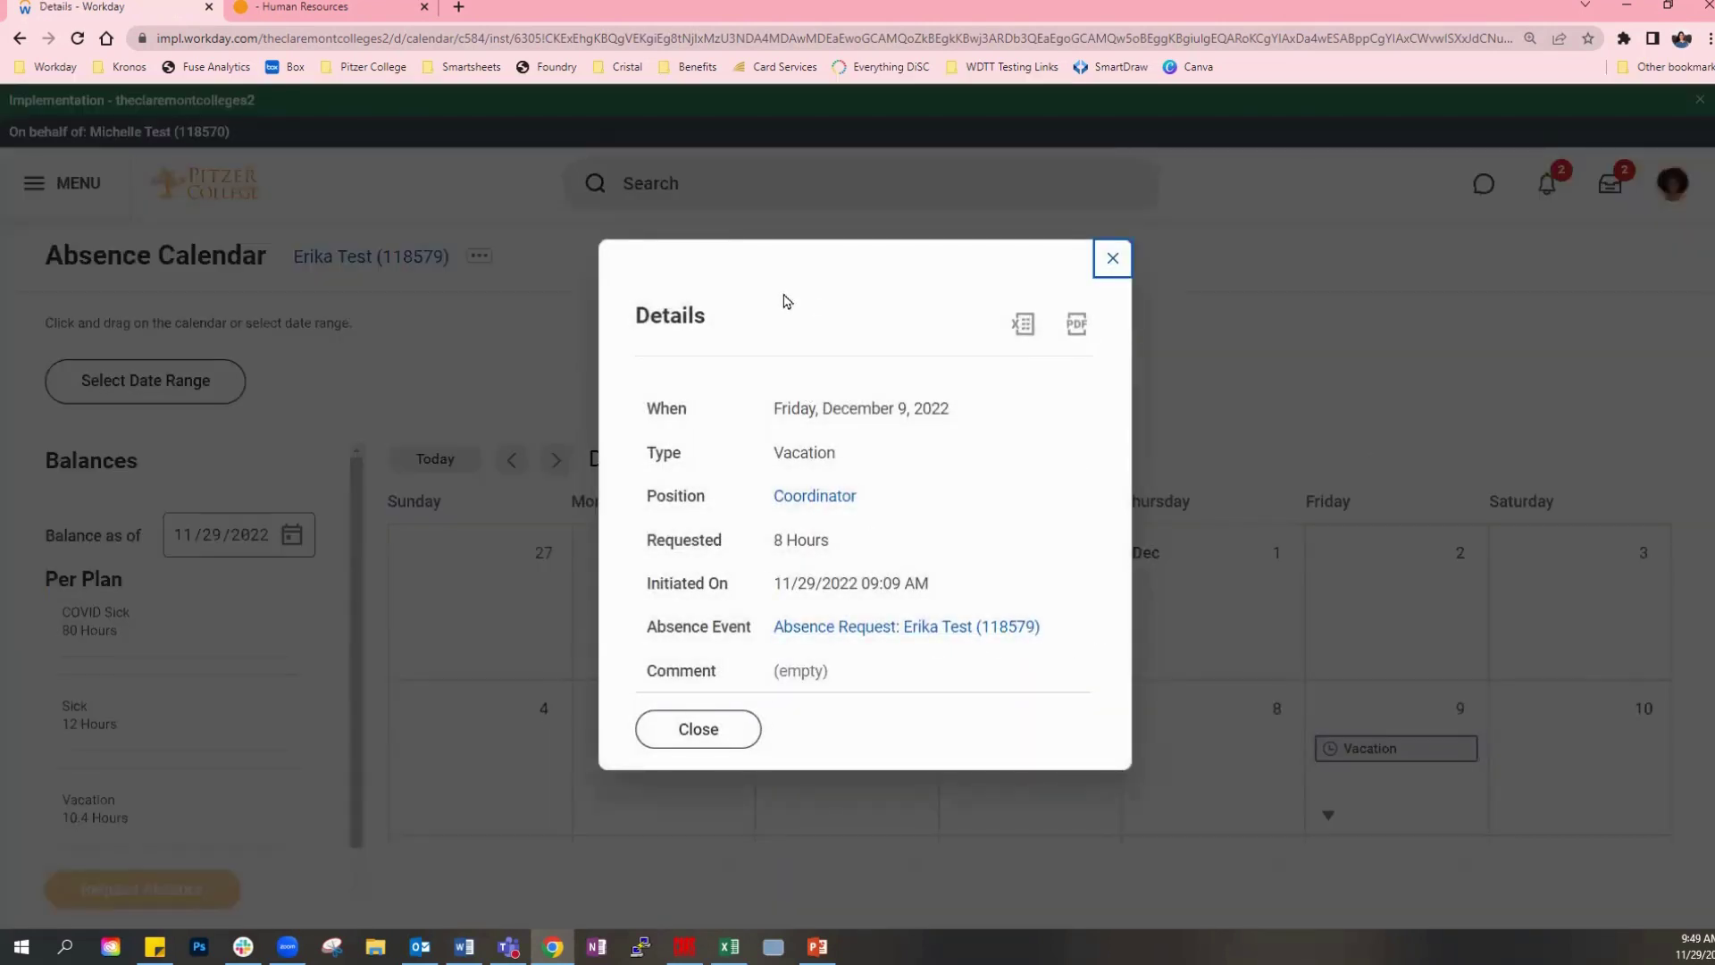
left_click(1108, 260)
Select Thursday, December 8, 2022 in the absence calendar and start a one-day absence request.
scroll(1382, 286, "down", 1)
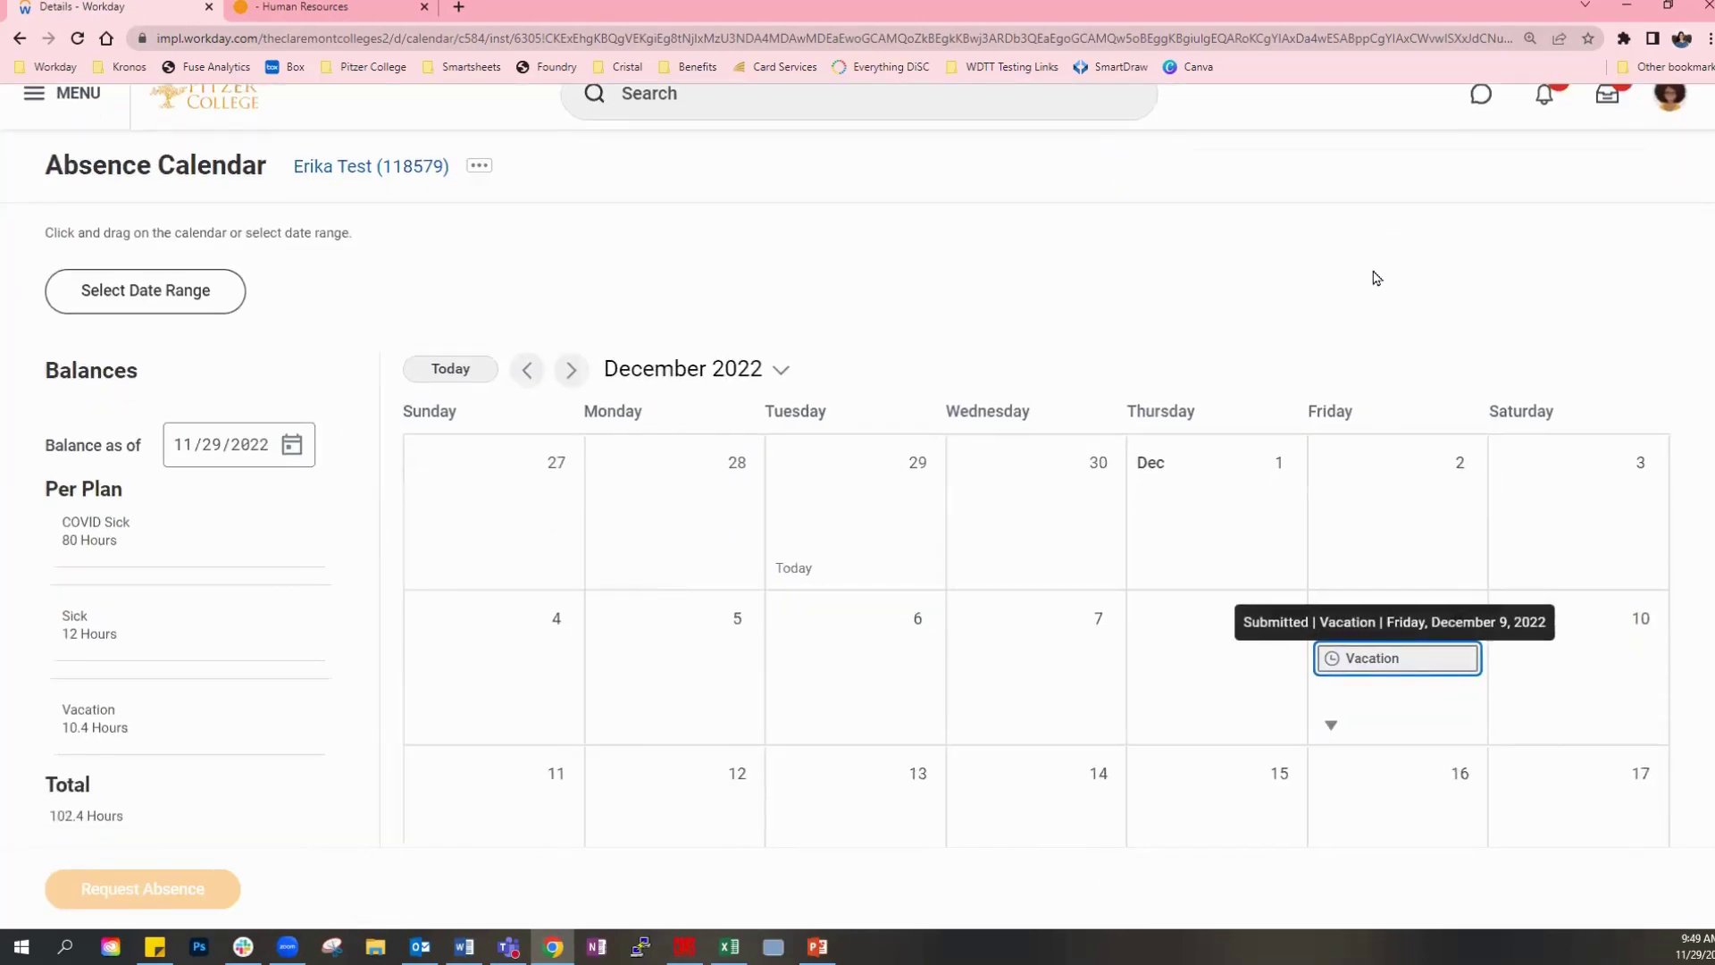
scroll(1373, 277, "down", 1)
left_click(1211, 584)
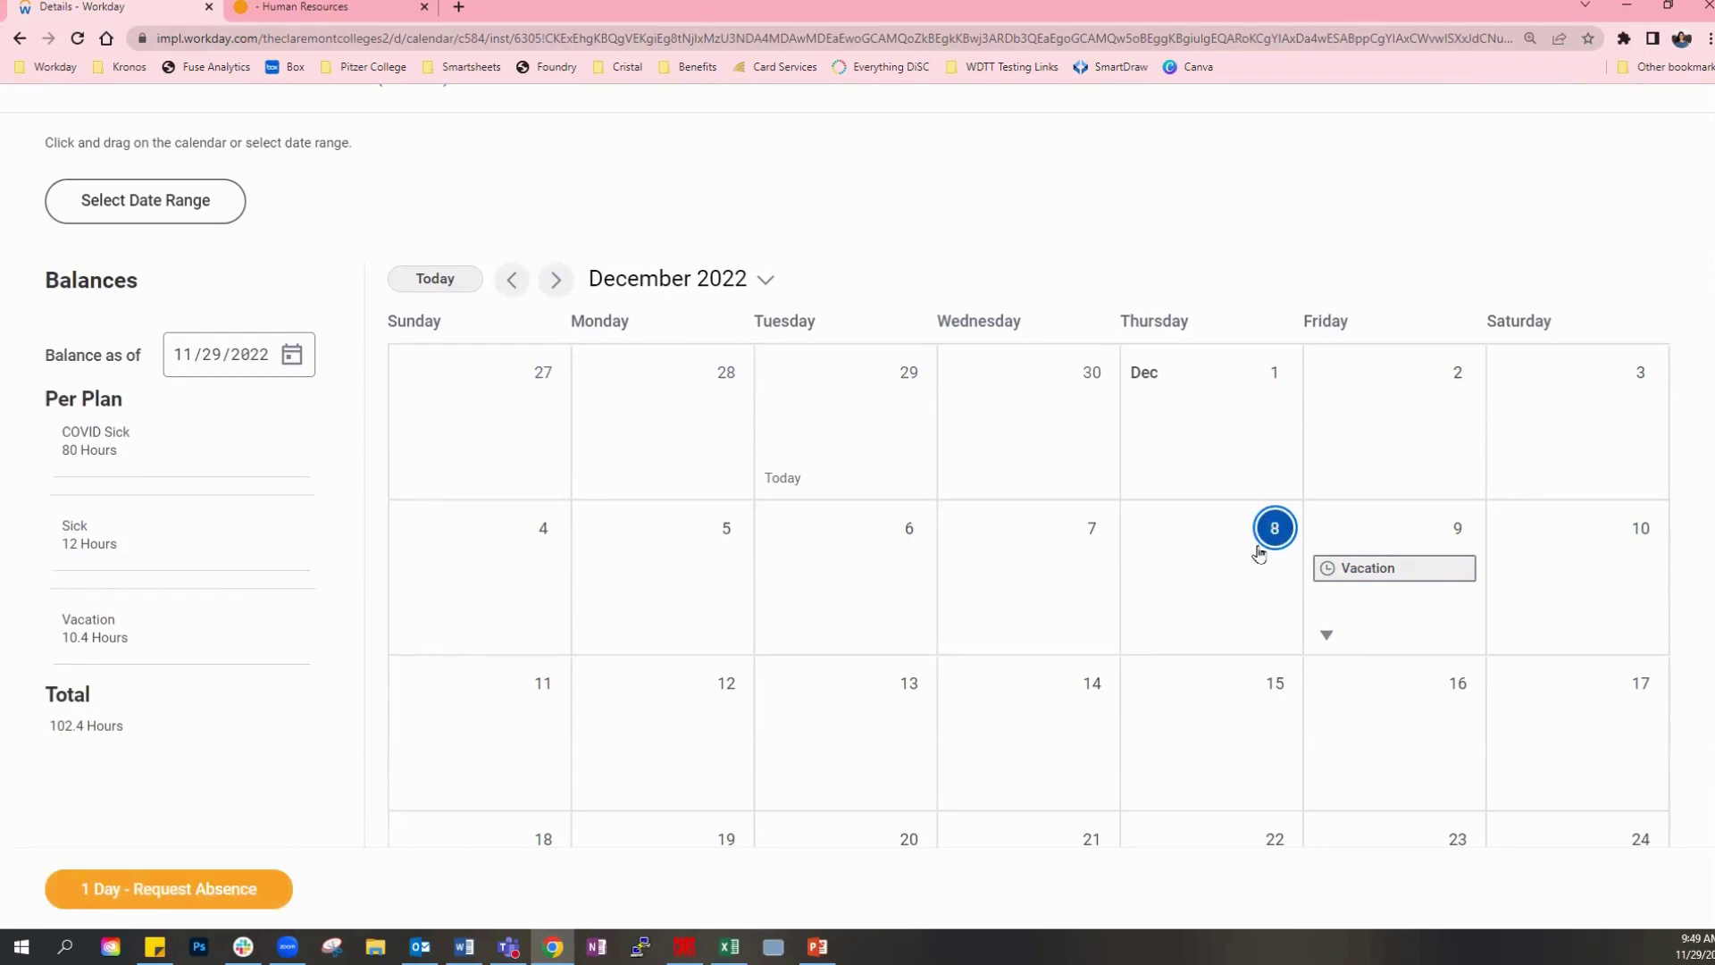
left_click(207, 897)
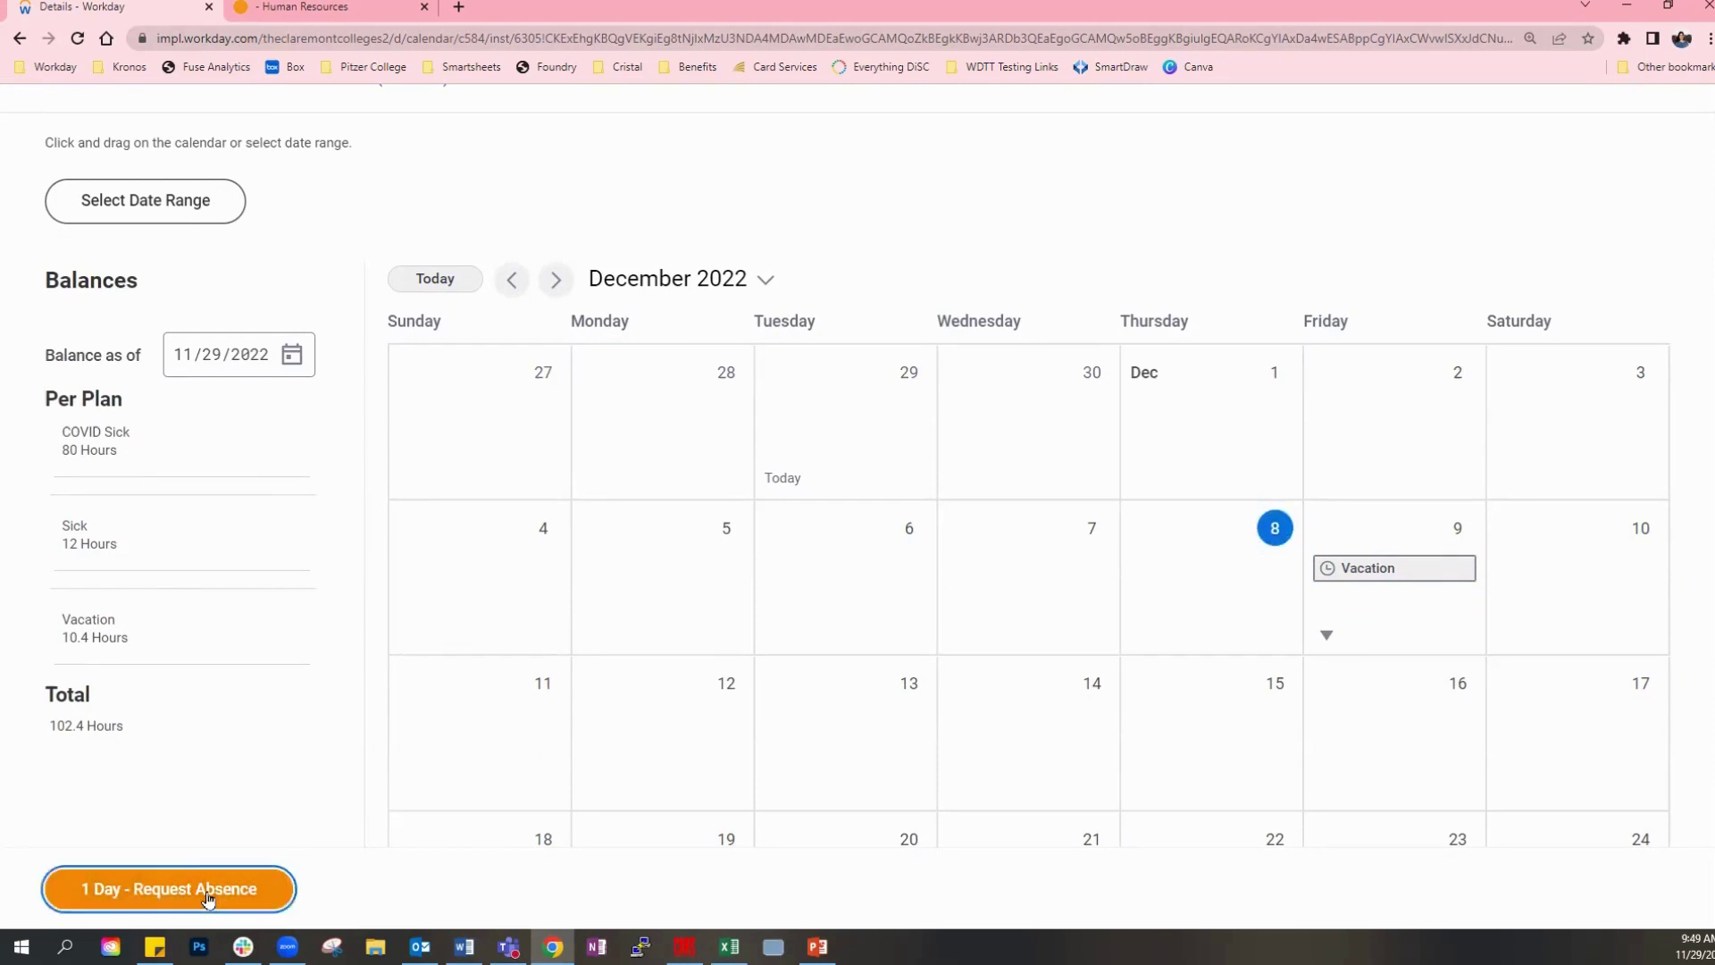
Set the absence type to Vacation from the time off request types and continue to the request details.
left_click(982, 550)
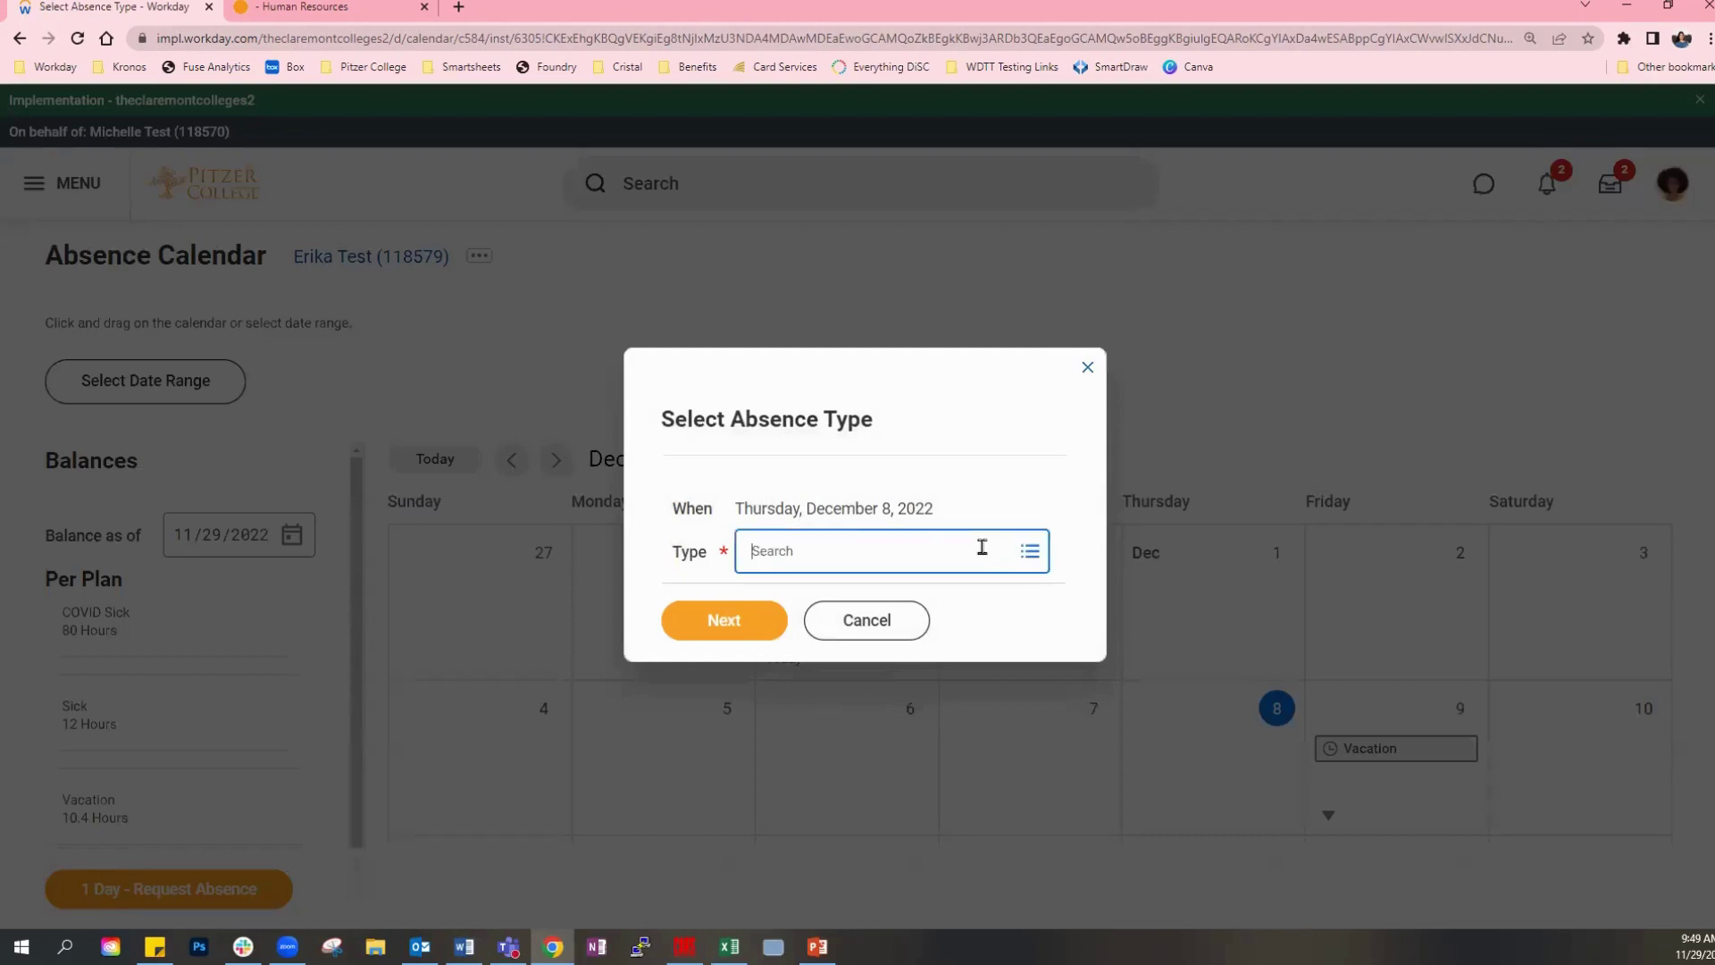
left_click(912, 438)
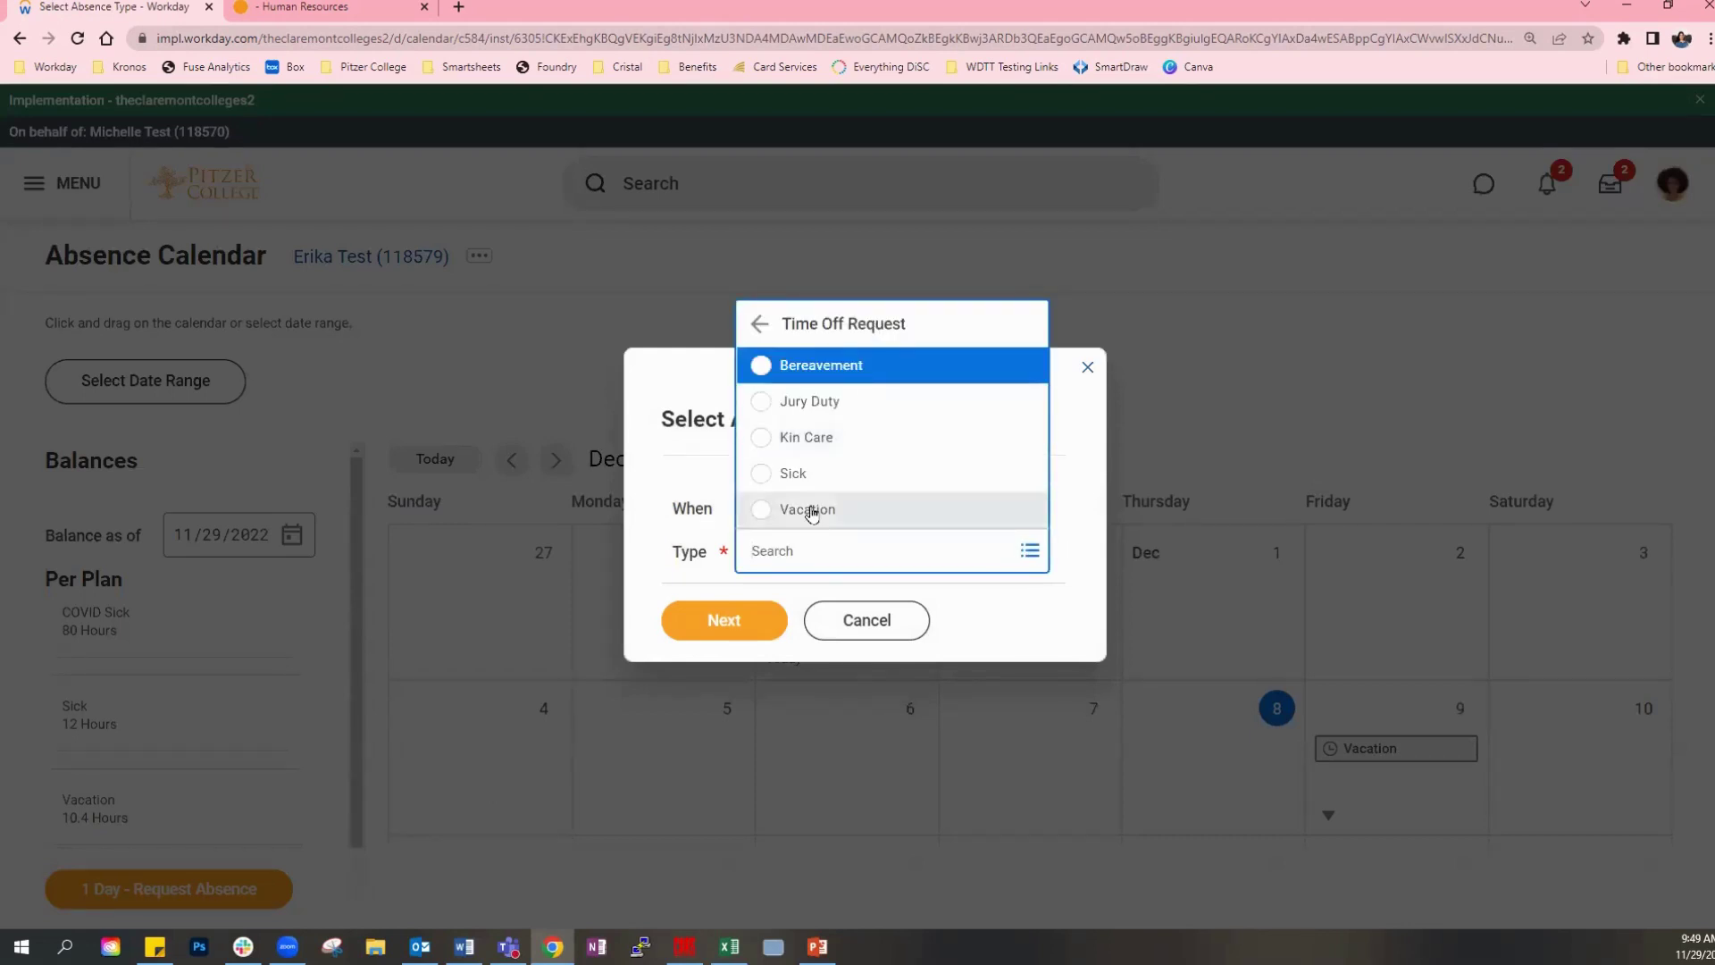
left_click(811, 511)
left_click(685, 389)
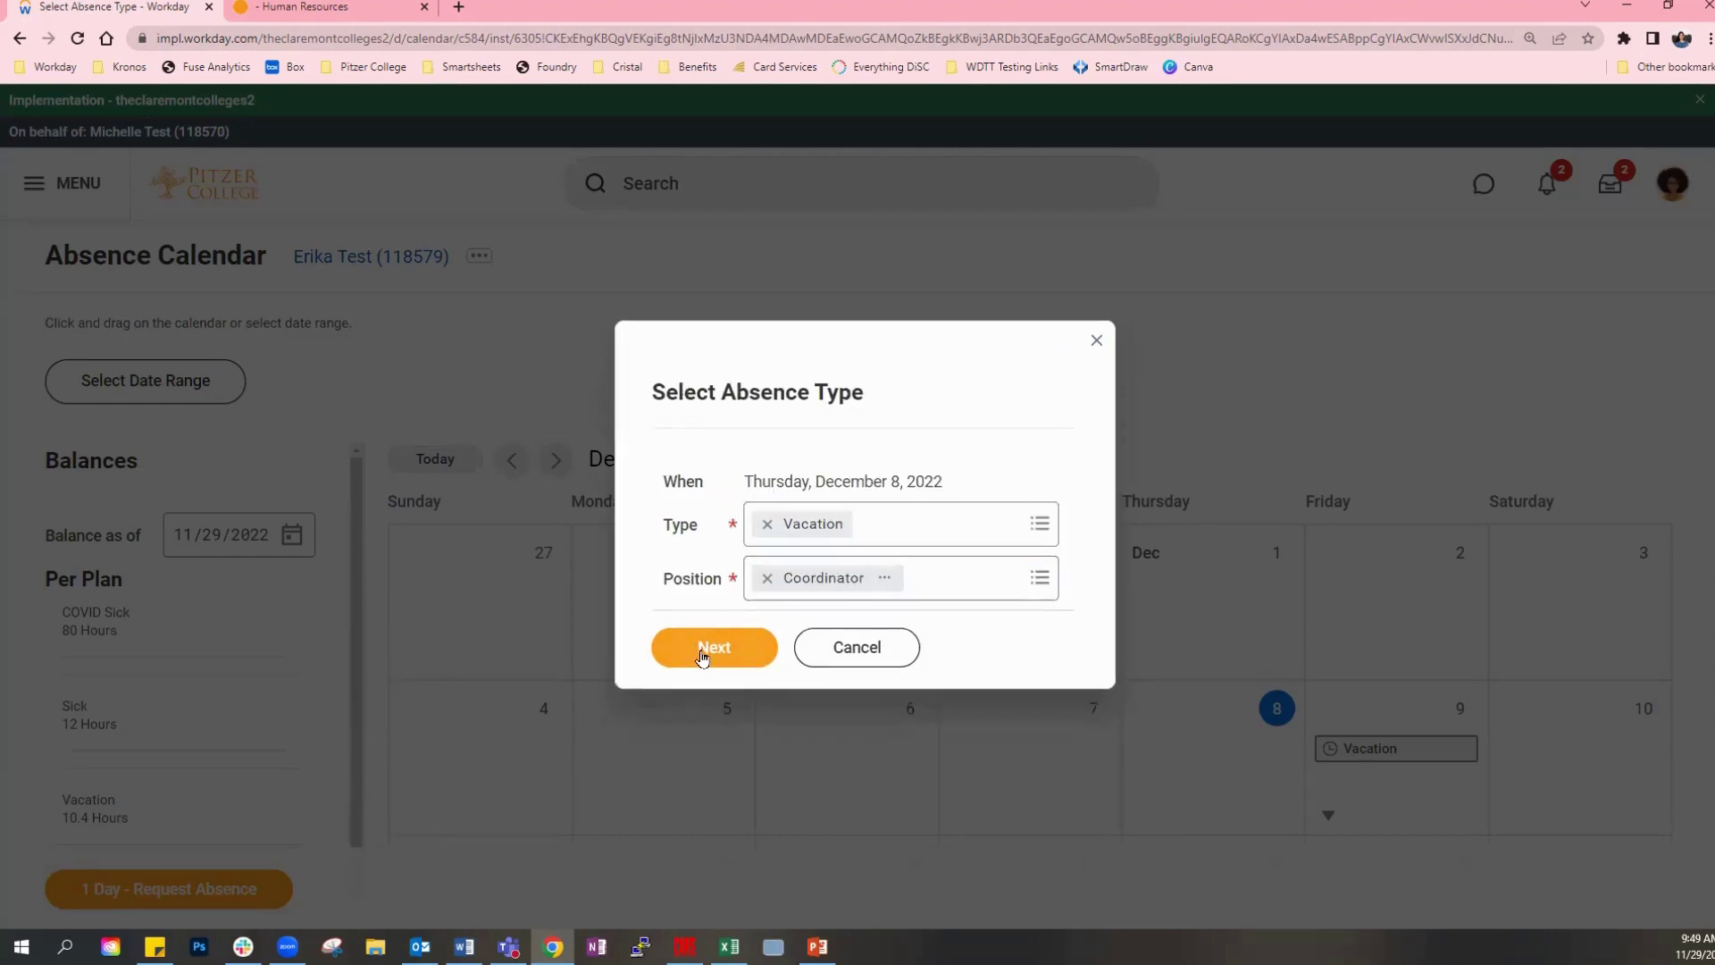
left_click(740, 655)
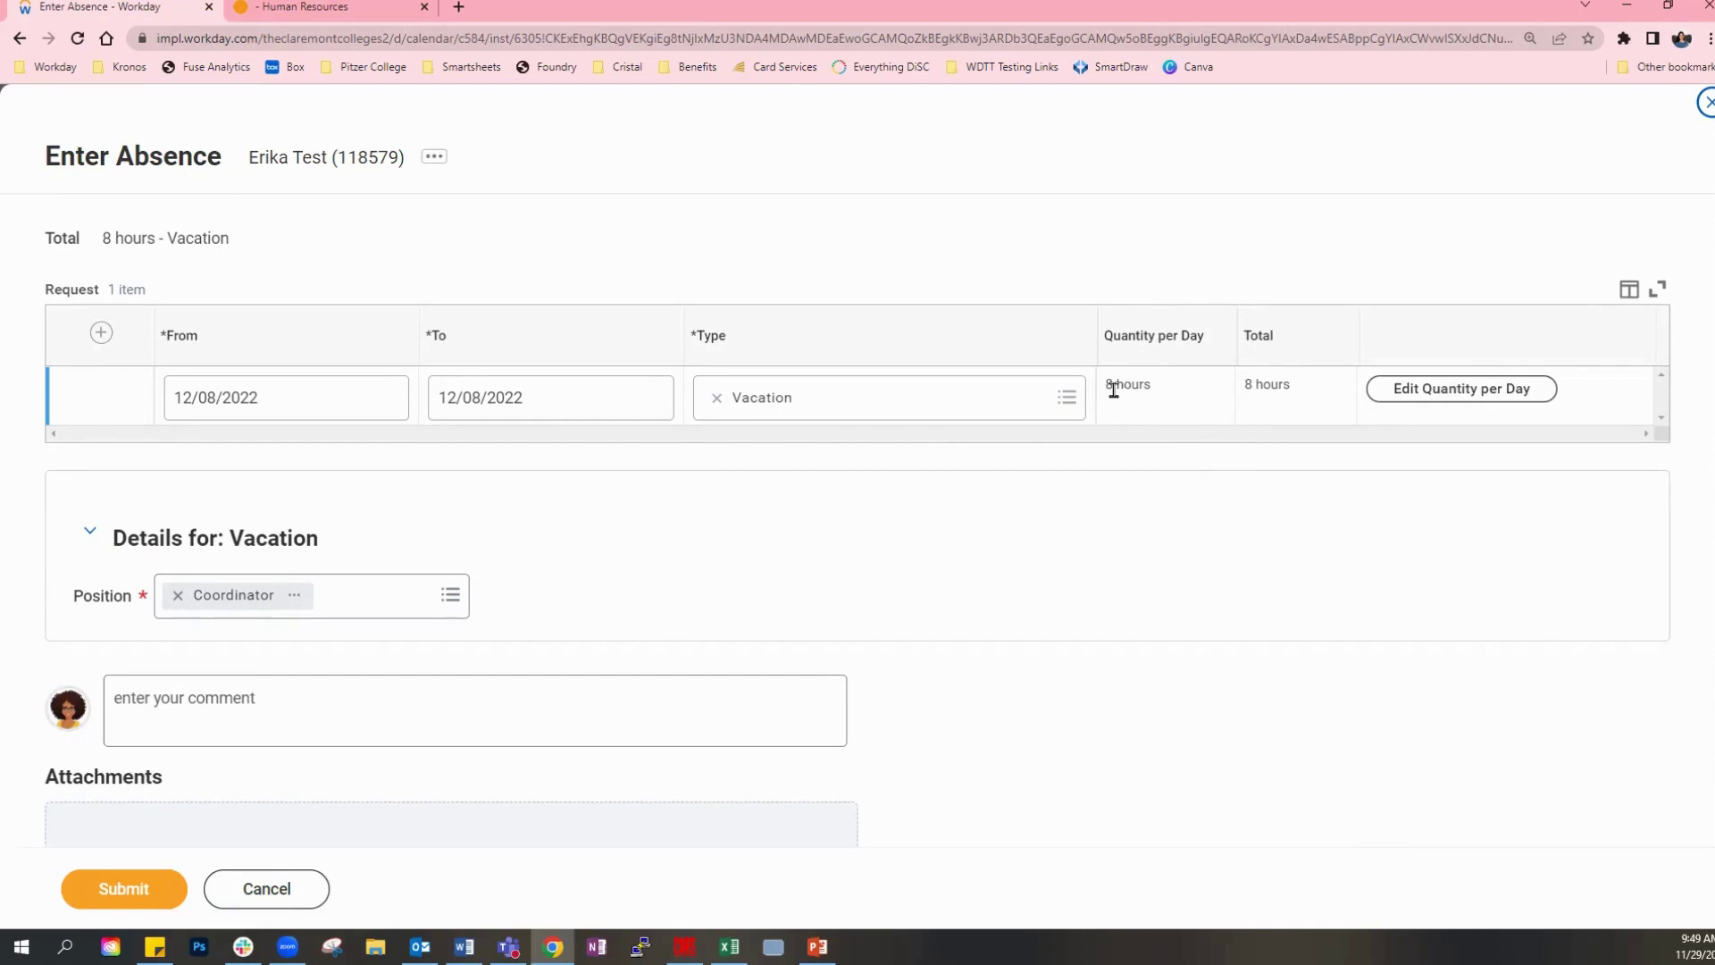
View the quantity-per-day editor without changes and set the request's From date to 12/05/2022.
left_click(1461, 399)
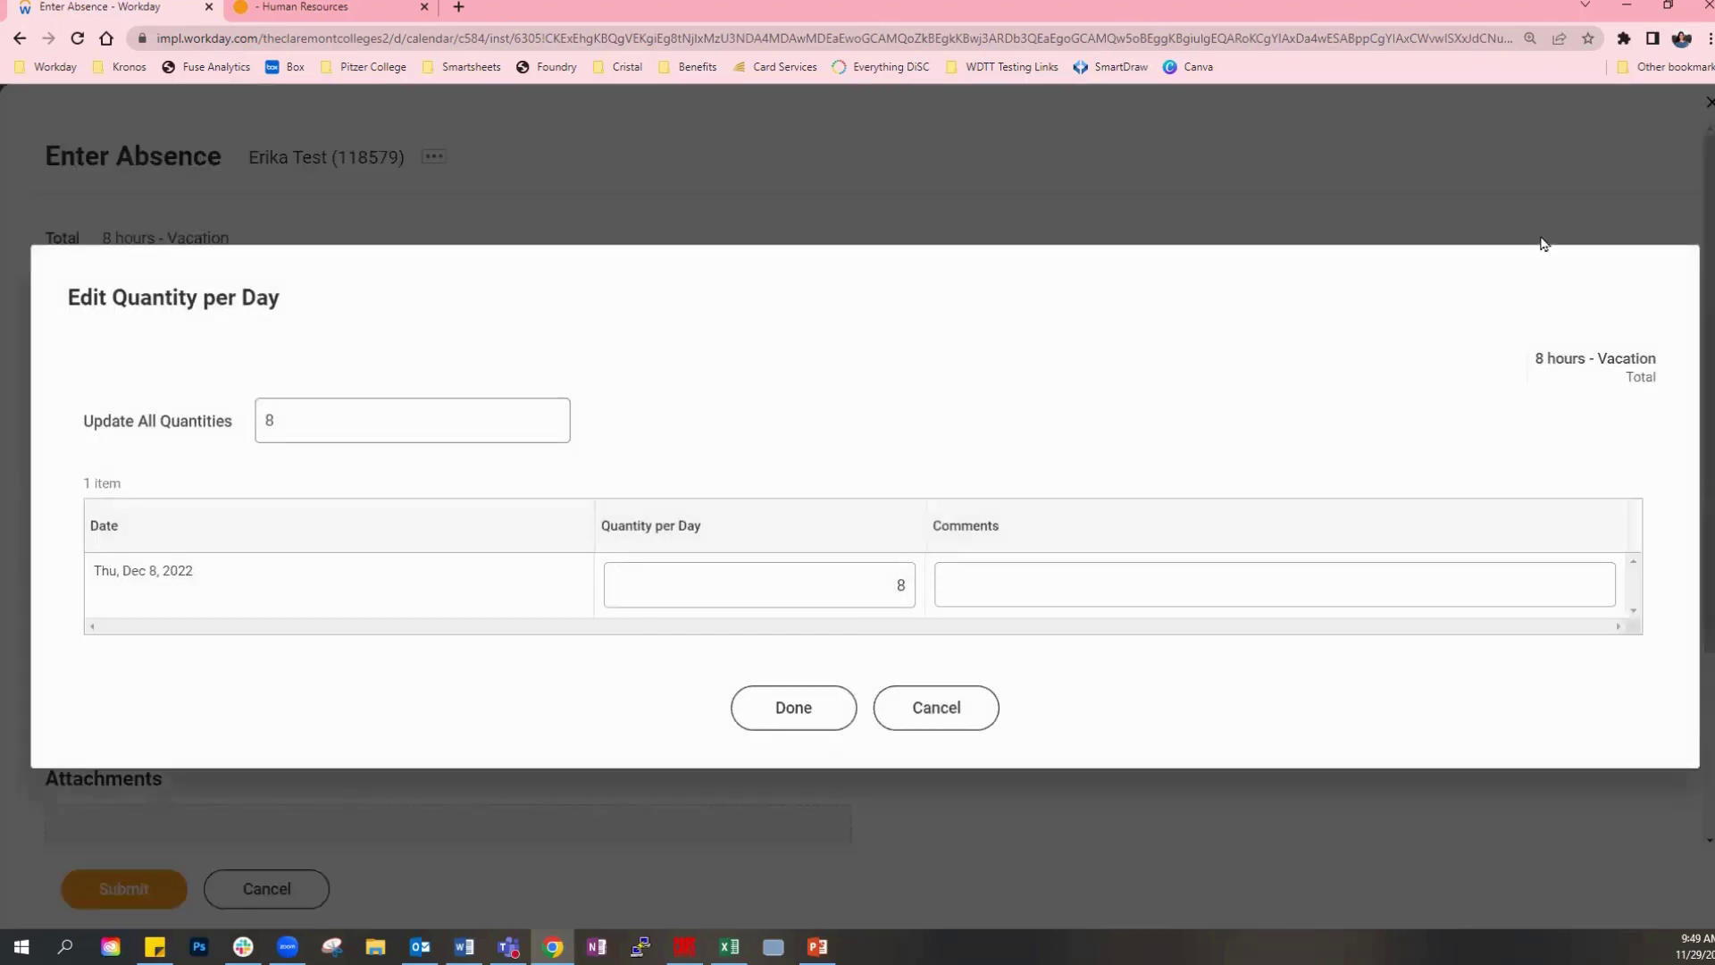
left_click(934, 708)
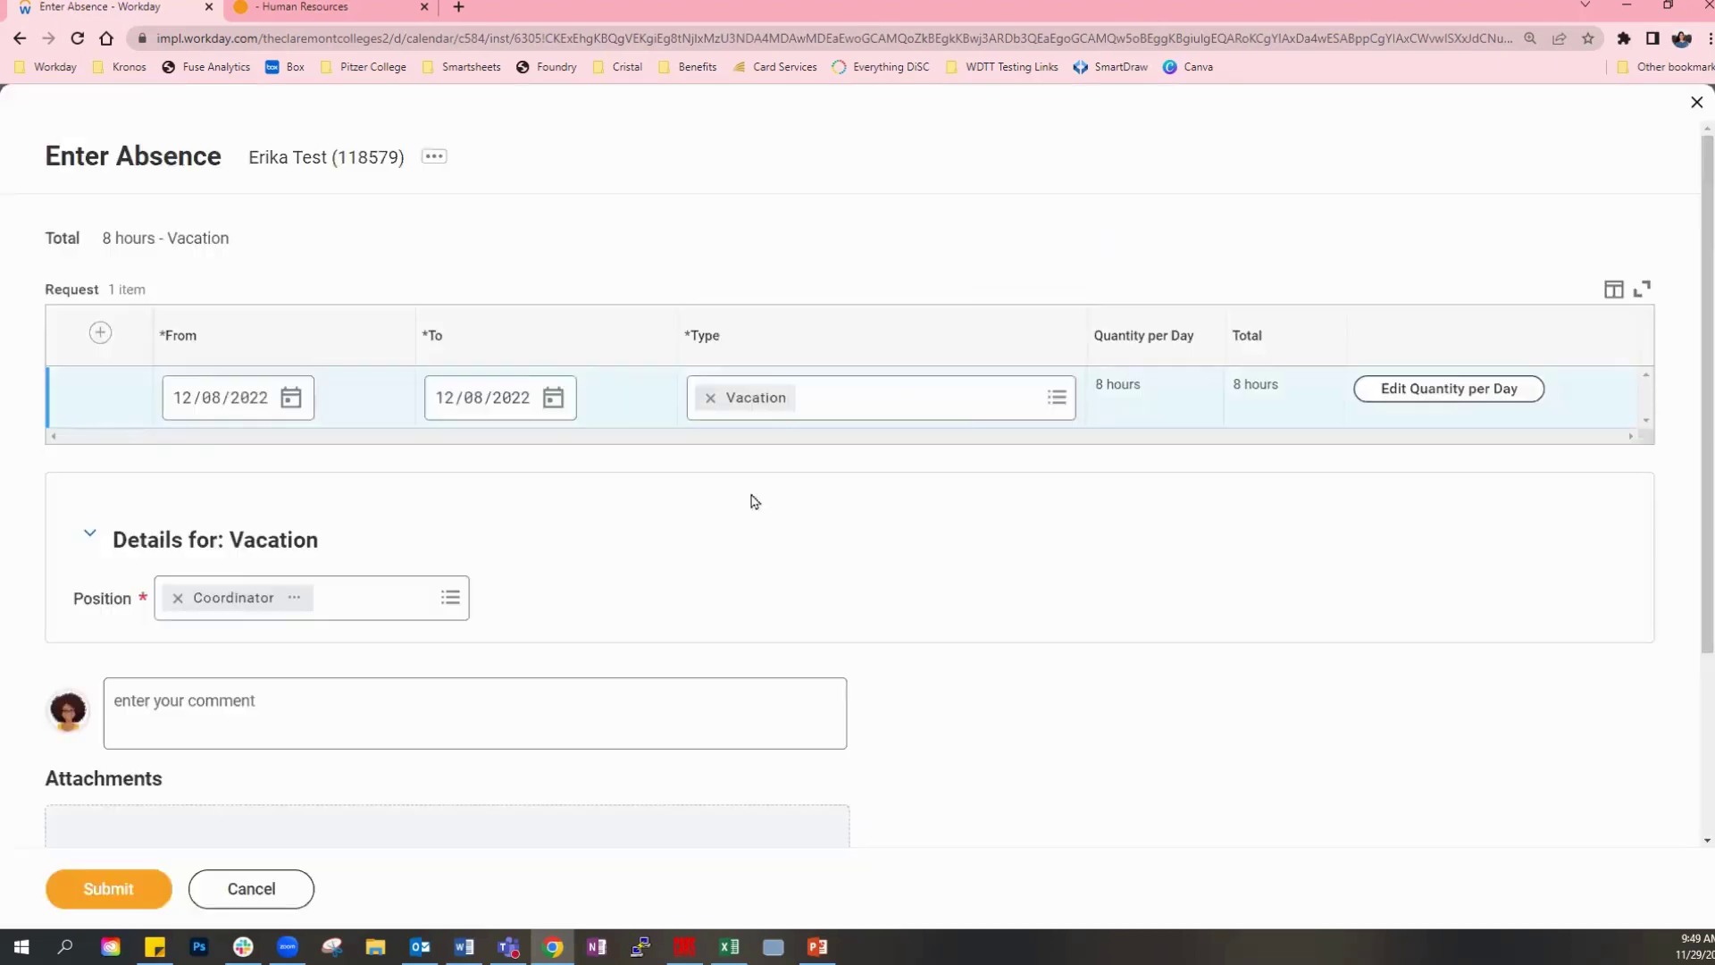
left_click(553, 397)
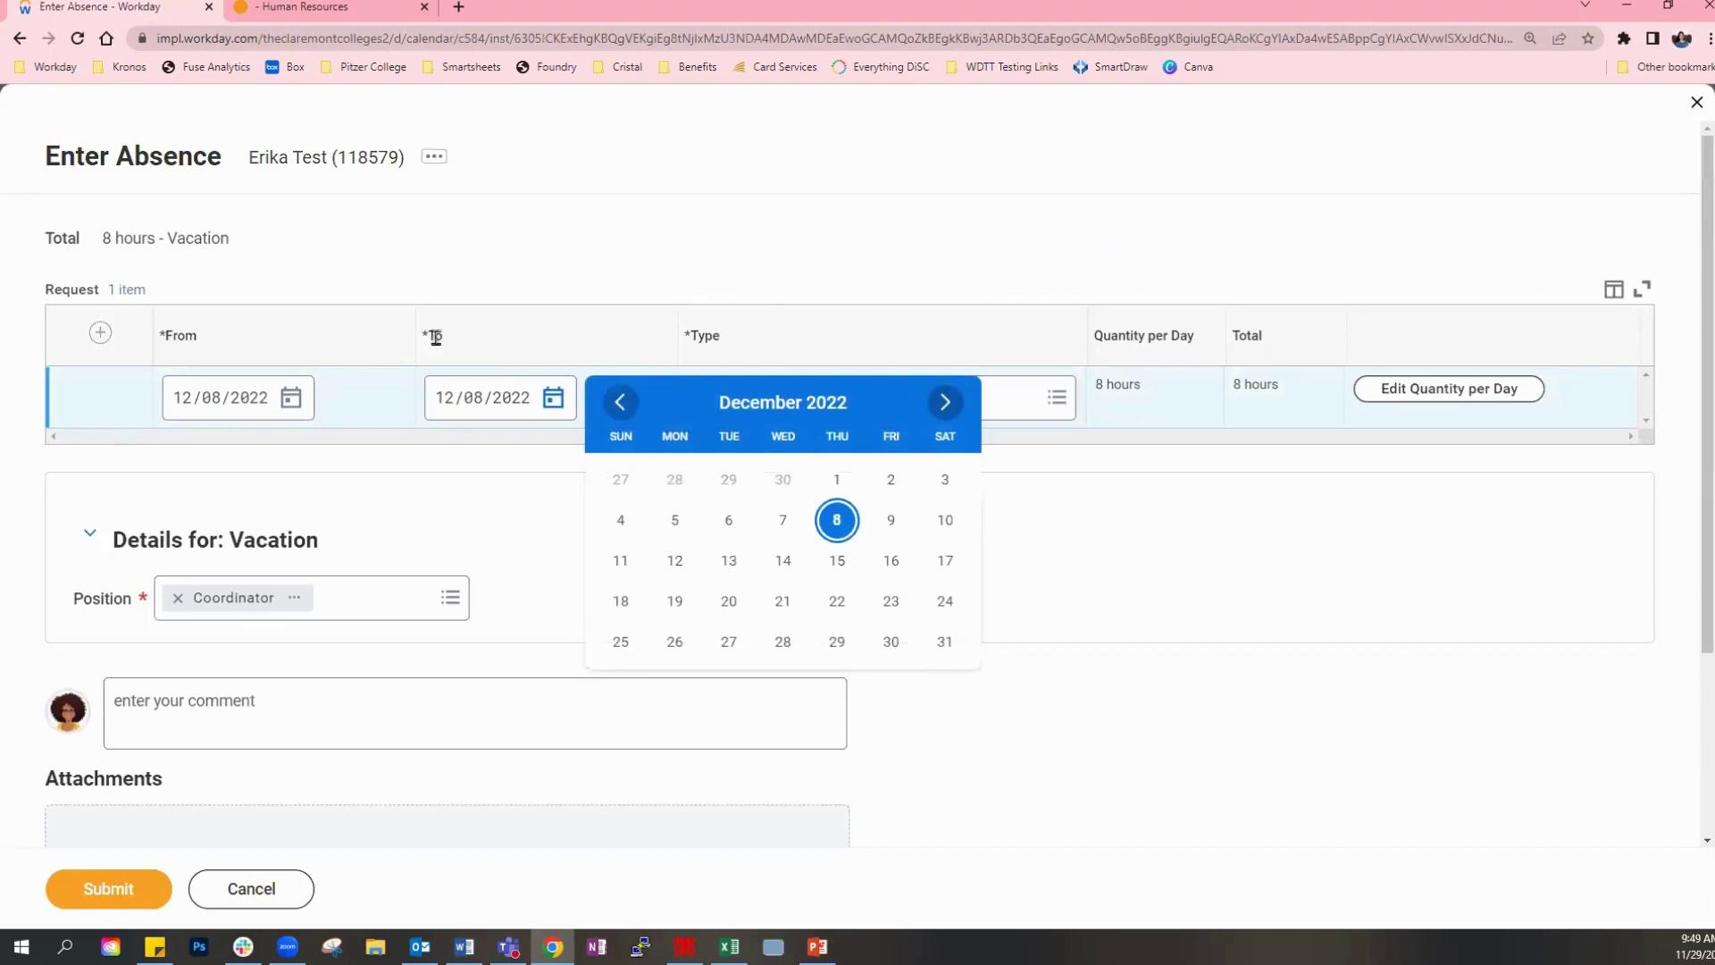
left_click(291, 397)
left_click(412, 520)
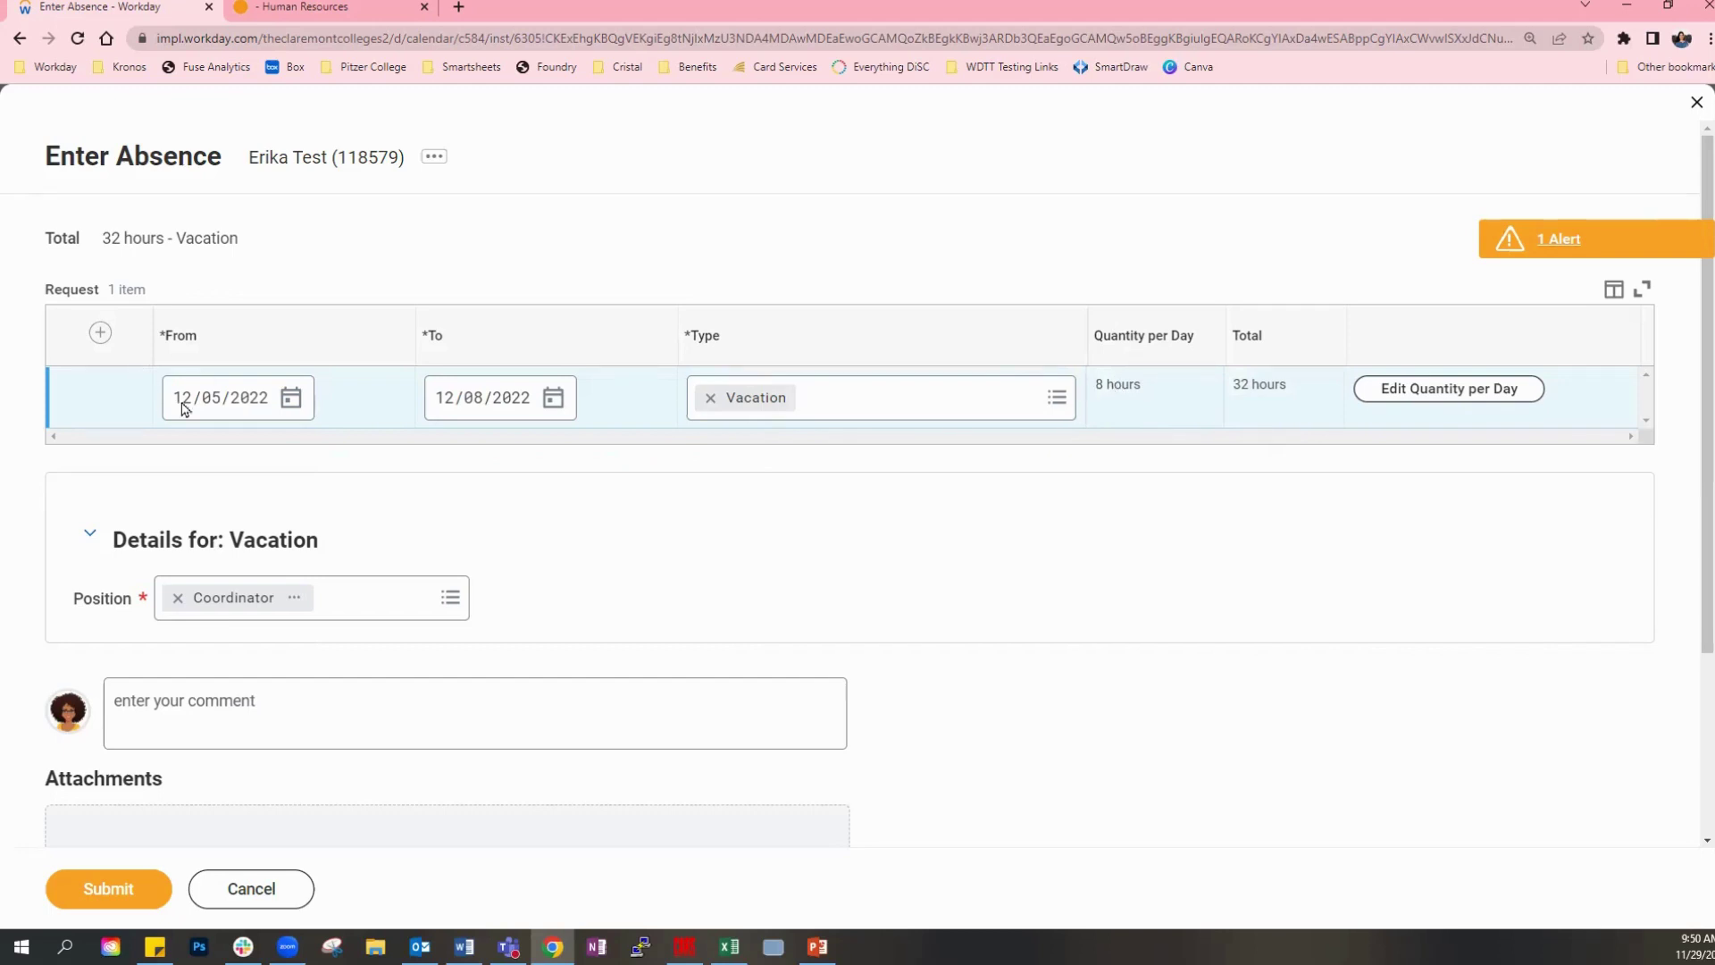
Set both the From and To dates of the vacation request to 12/04/2022.
left_click(291, 398)
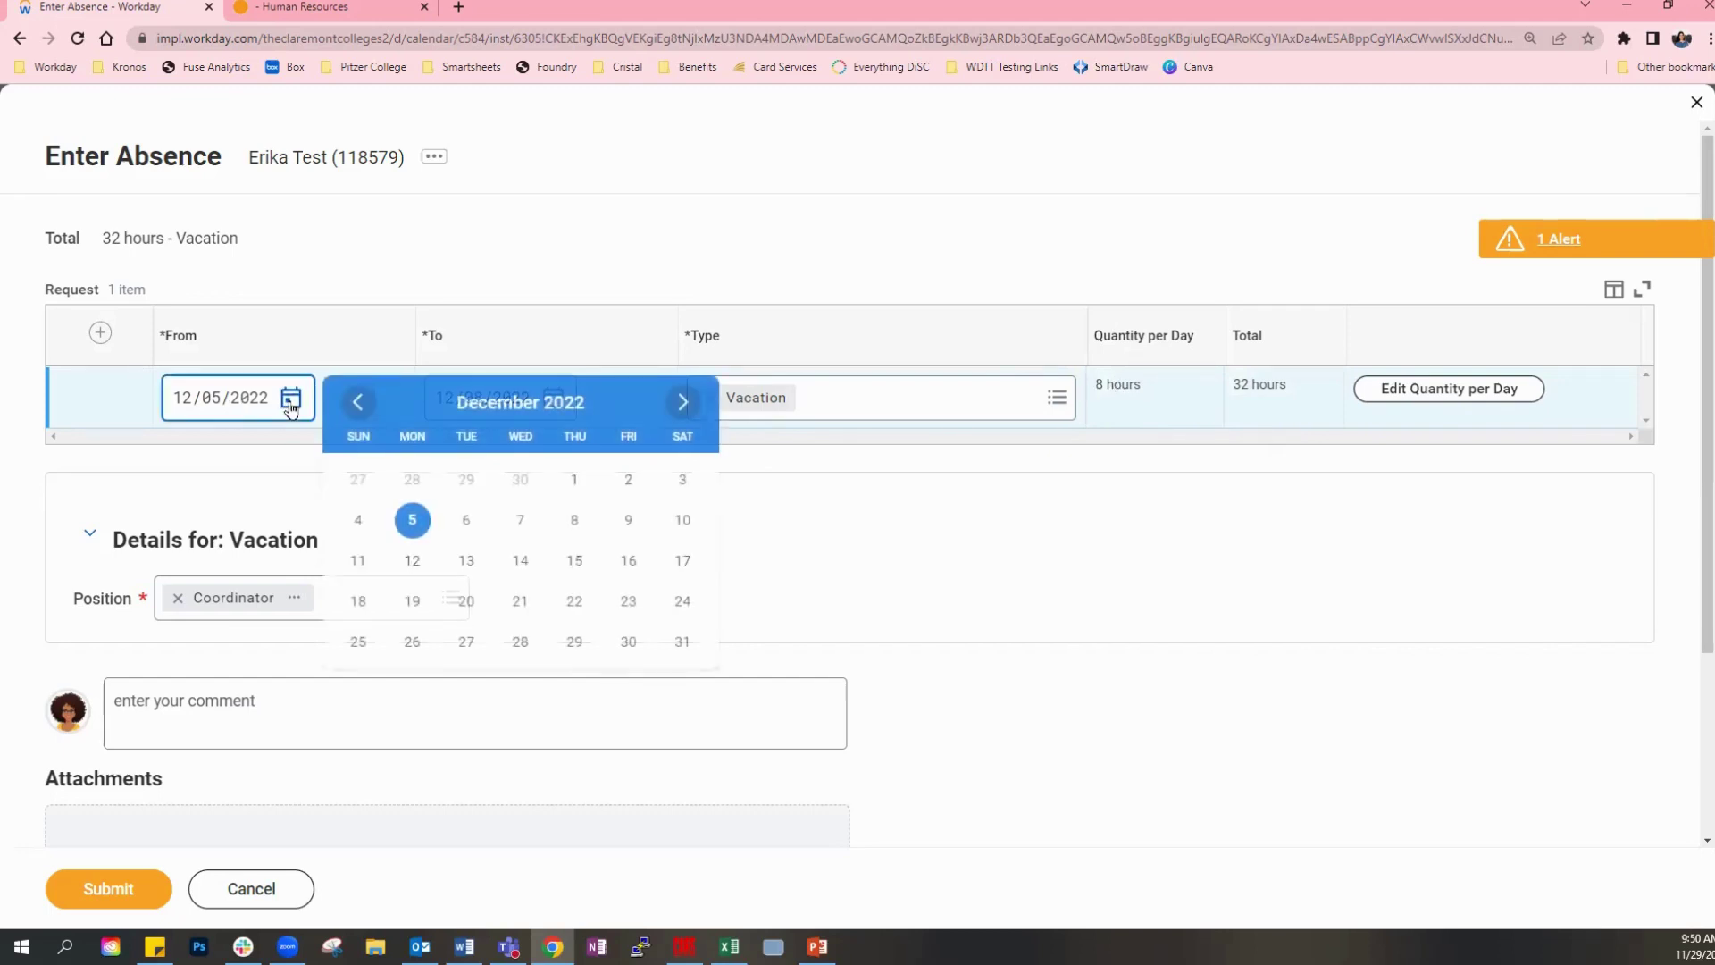
left_click(357, 520)
left_click(553, 398)
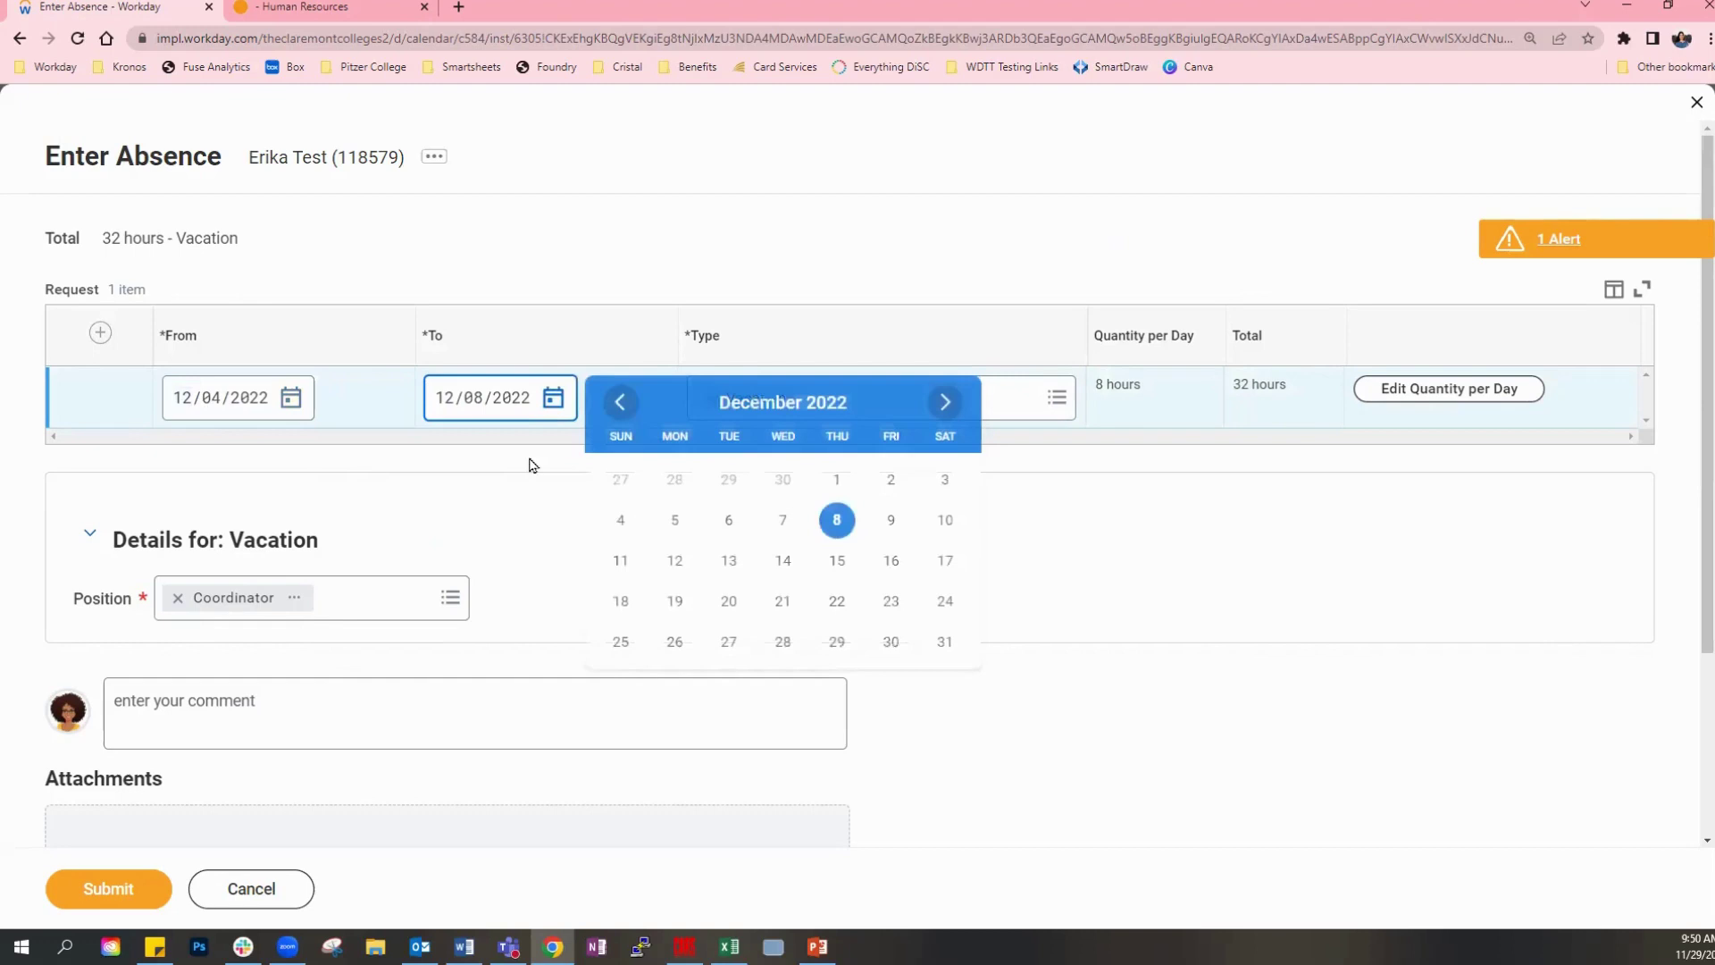
left_click(621, 520)
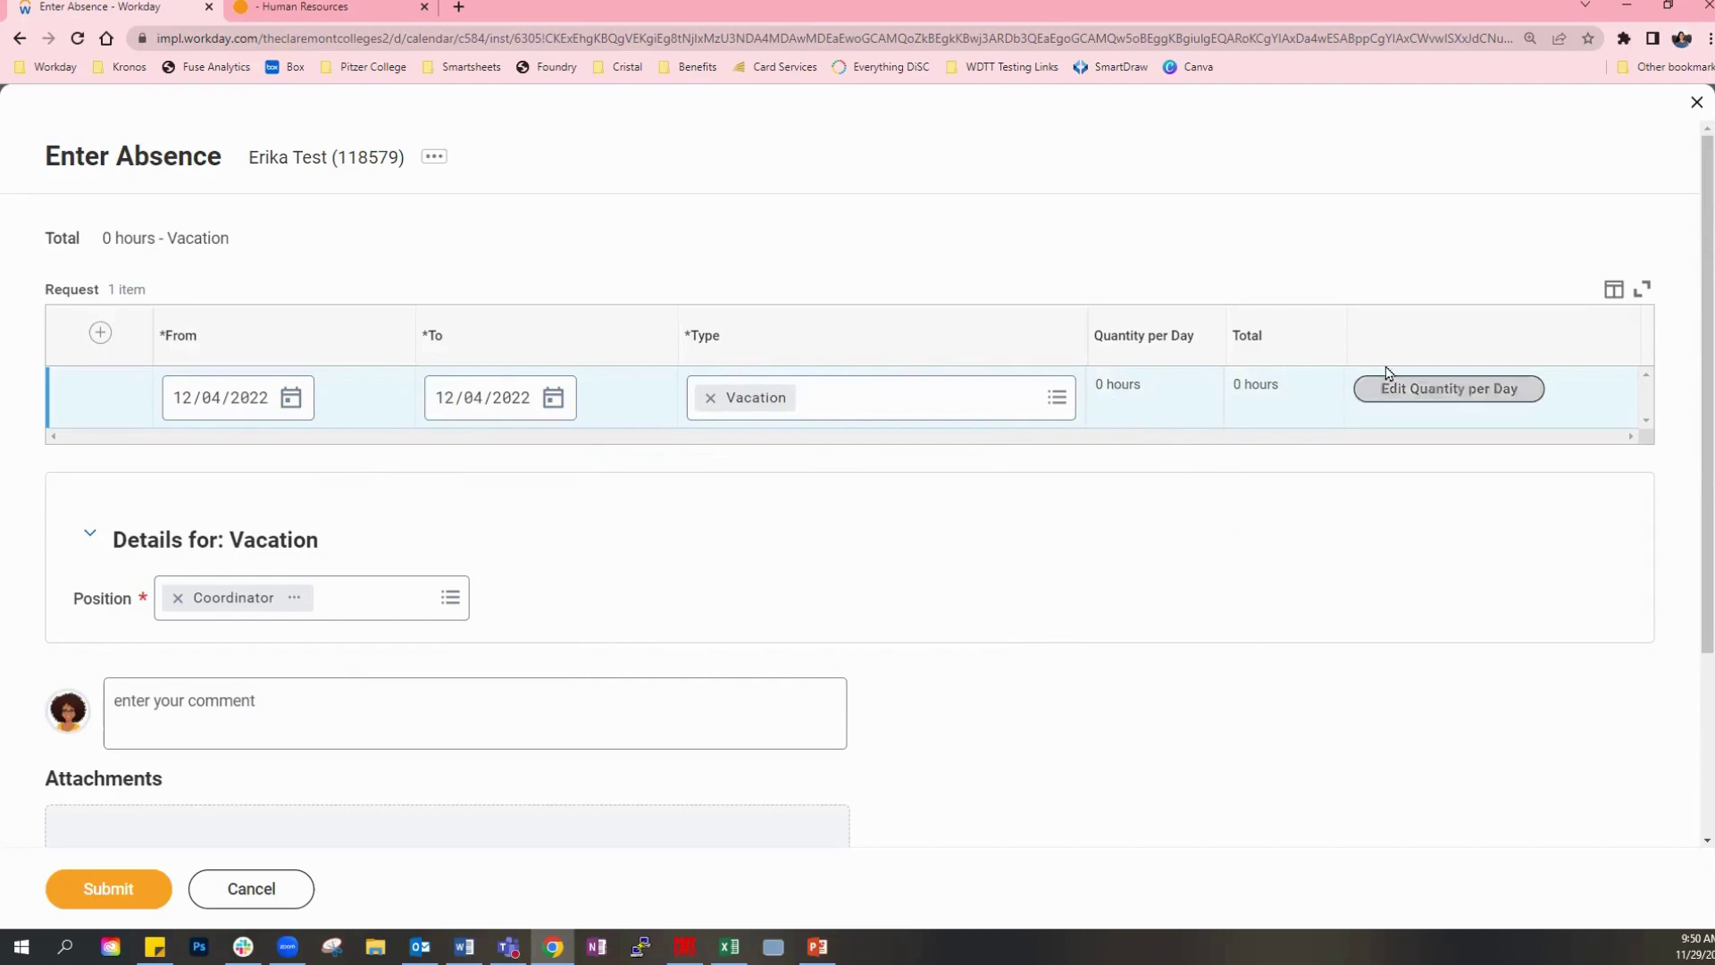
Try a quantity of 8 hours for Sunday, December 4, 2022, expand the alert details and cancel the edit.
left_click(1419, 392)
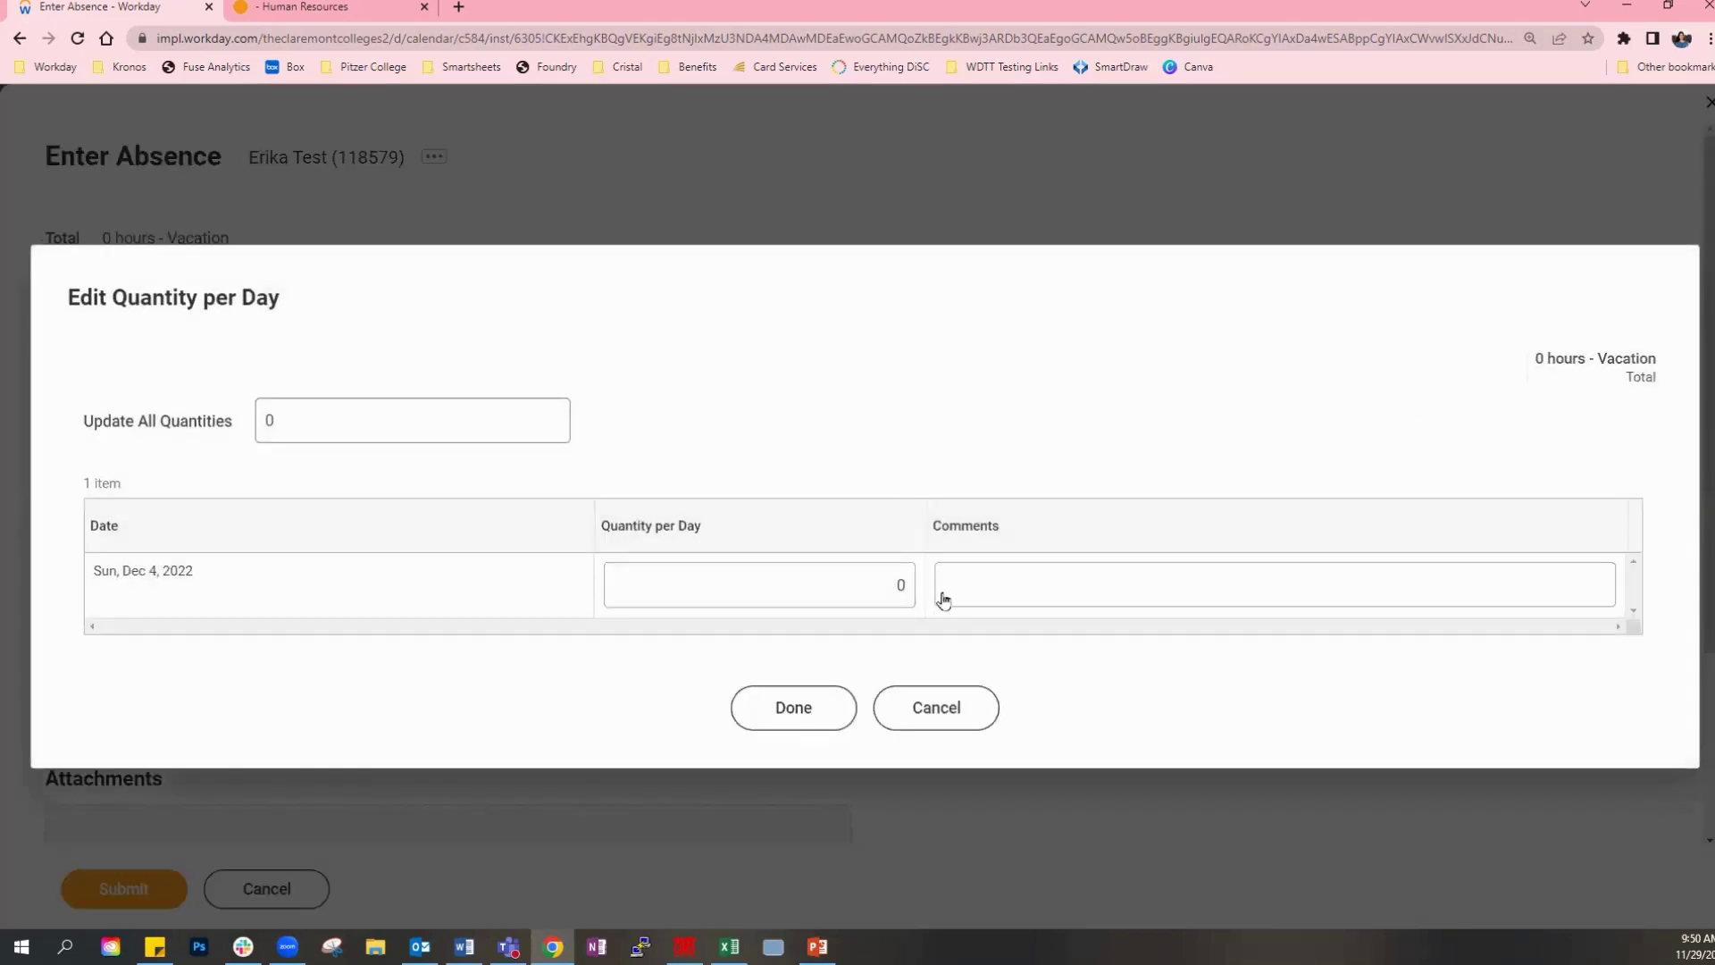
left_click(898, 586)
type("8")
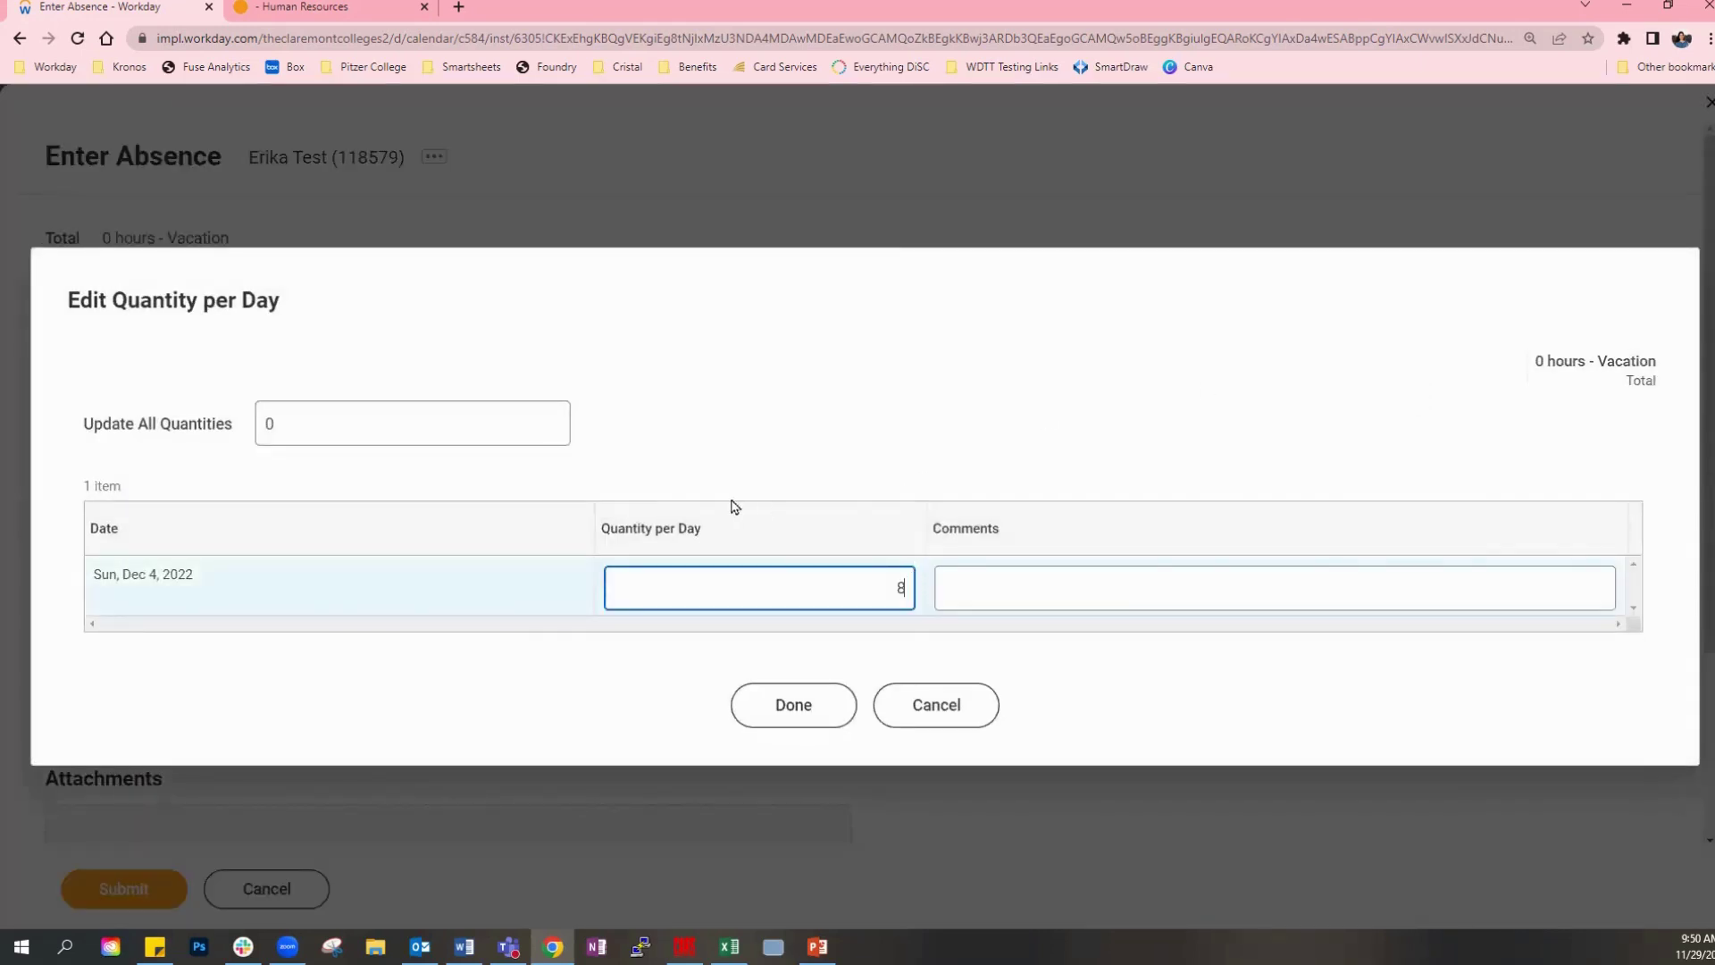
left_click_drag(709, 538, 526, 583)
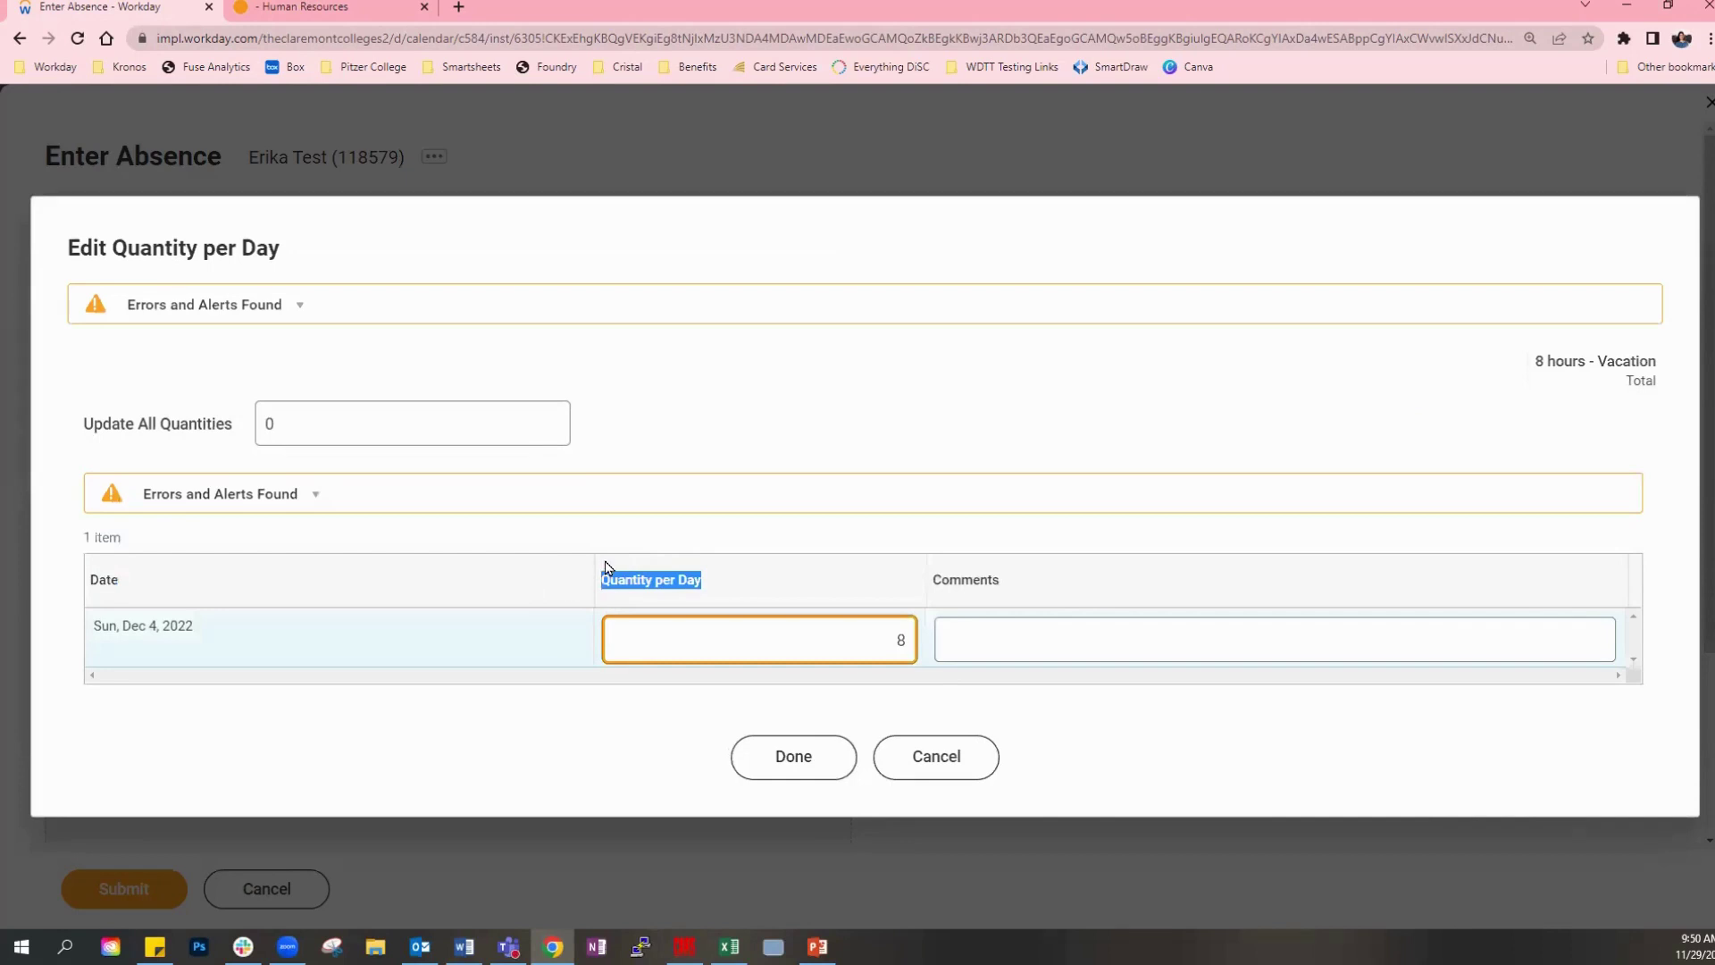
left_click(572, 720)
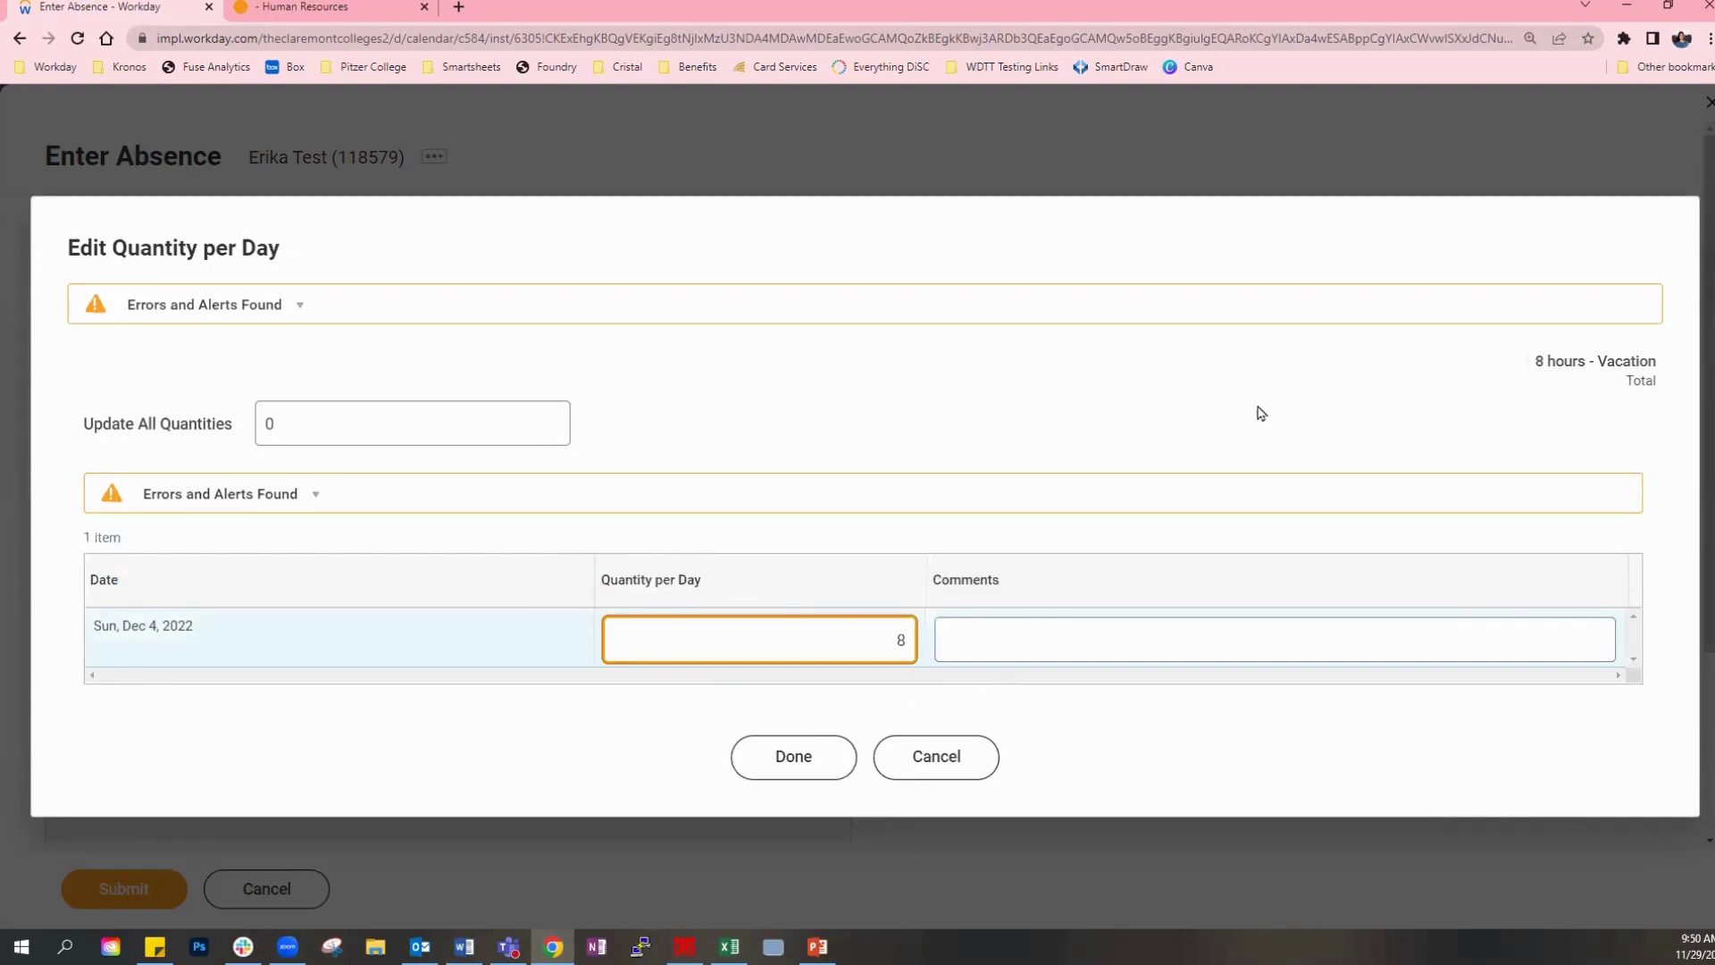
left_click(1150, 316)
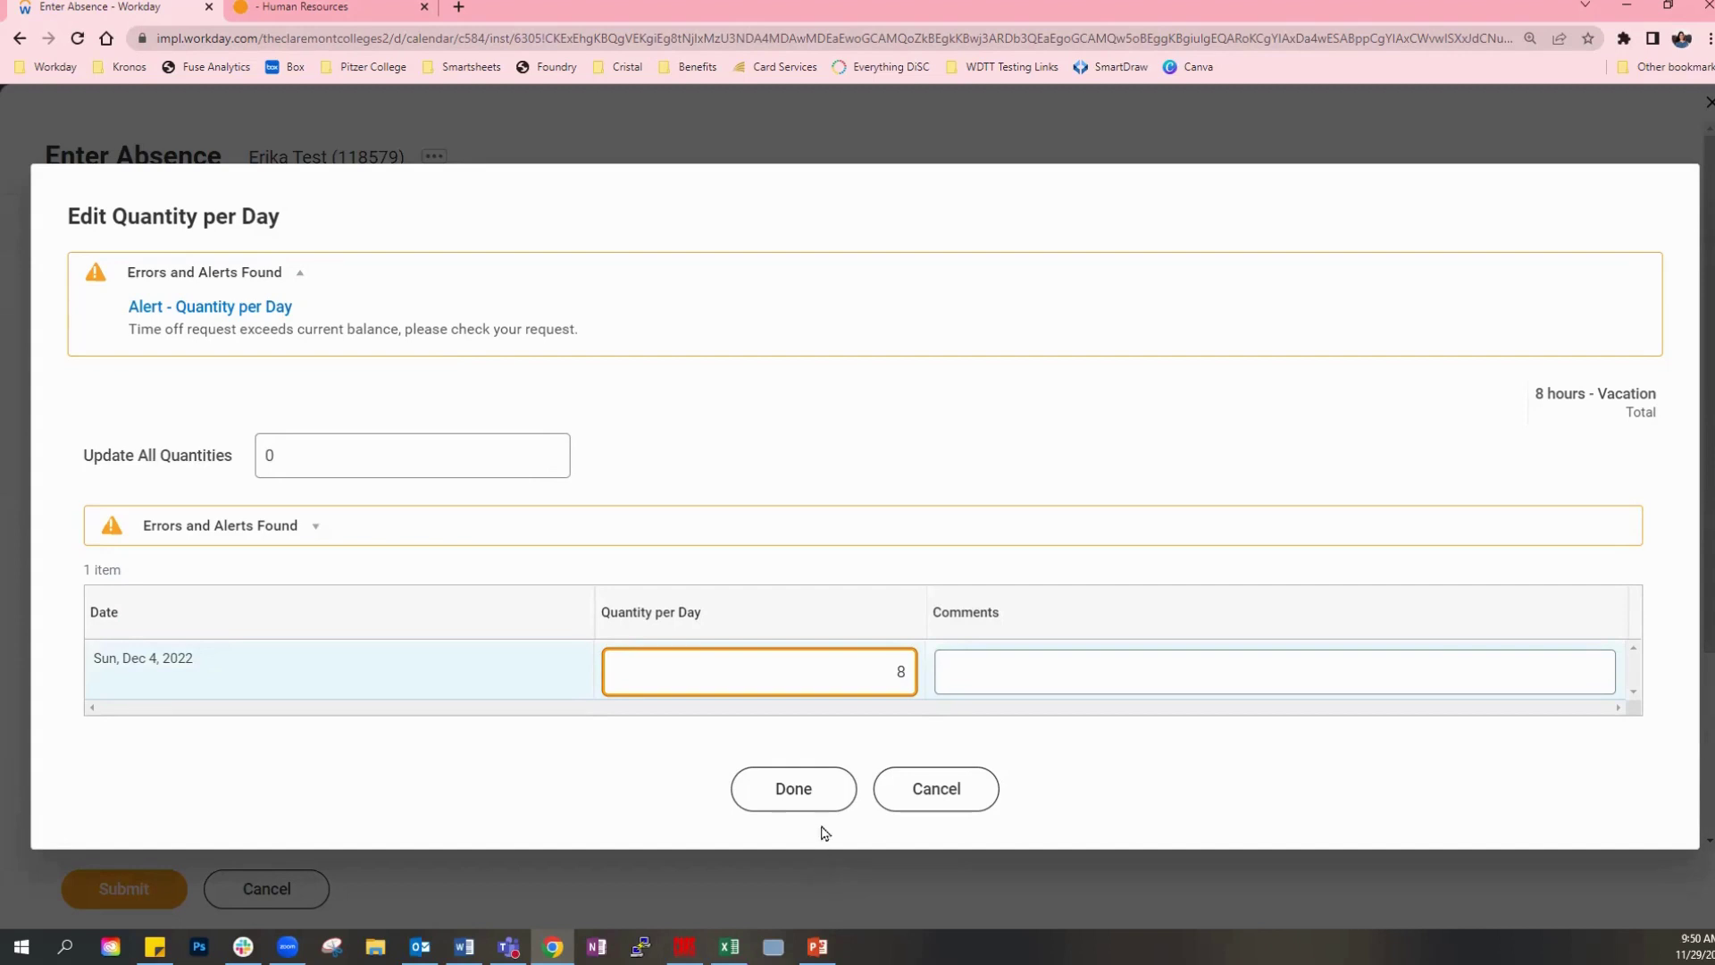
left_click(954, 801)
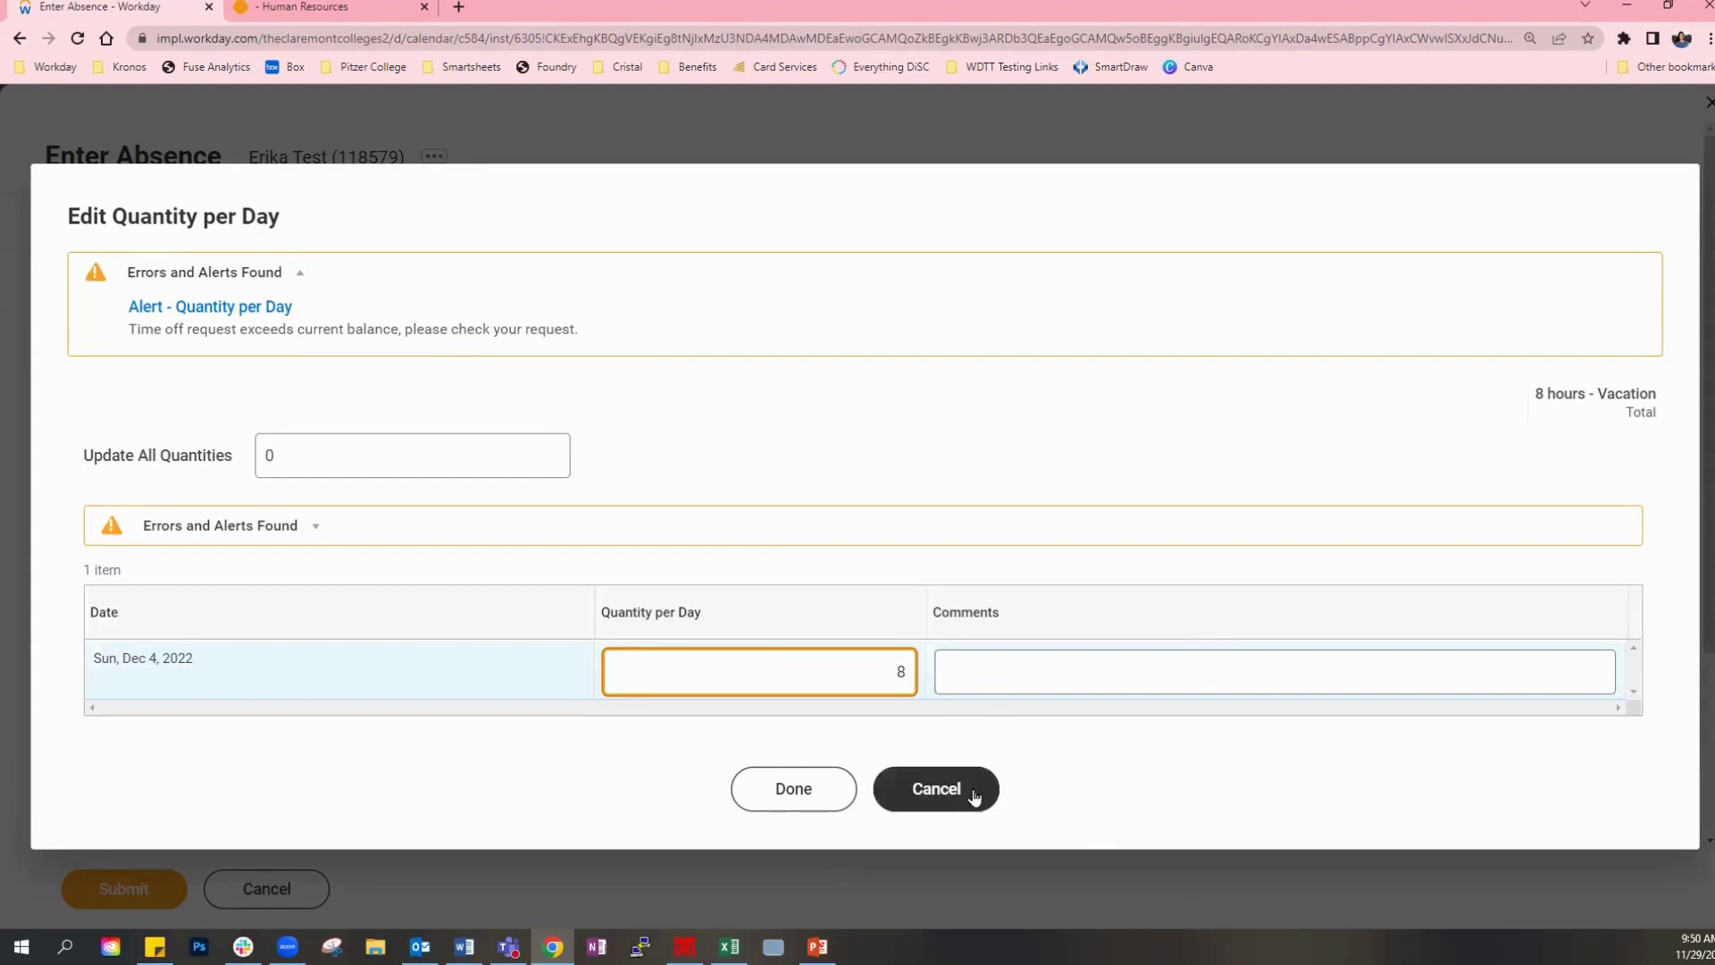
left_click(974, 798)
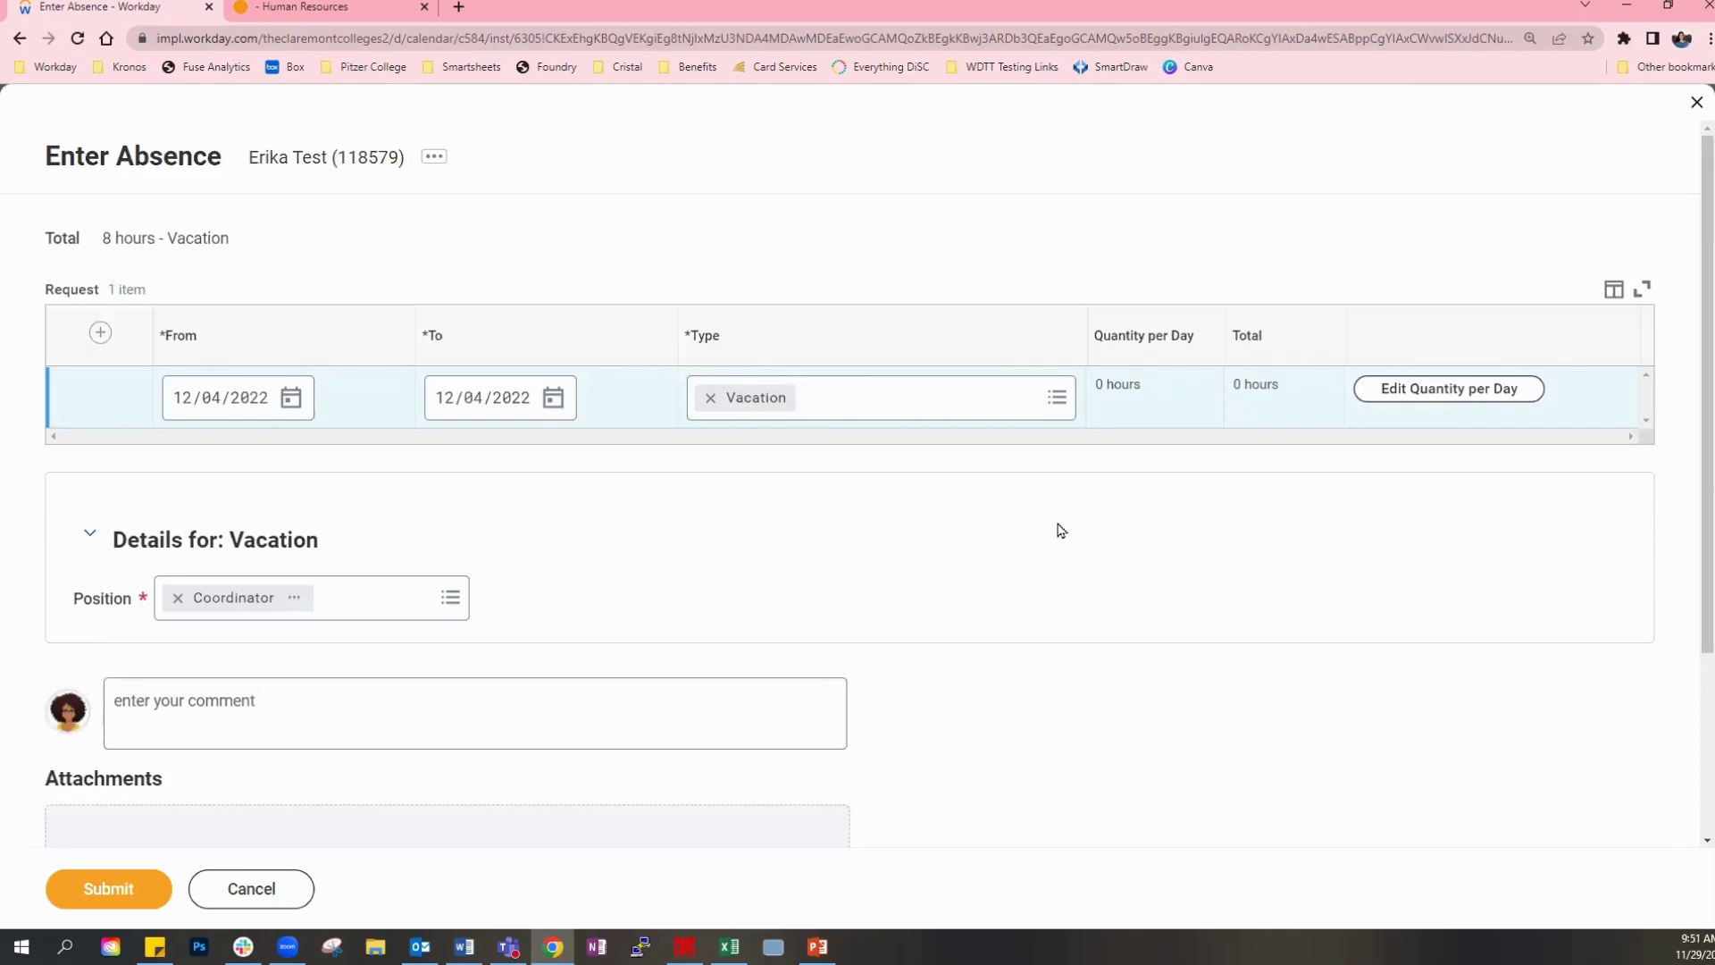
Close the vacation request for 12/04/2022 and discard its changes to return to the Absence Calendar.
left_click(1699, 104)
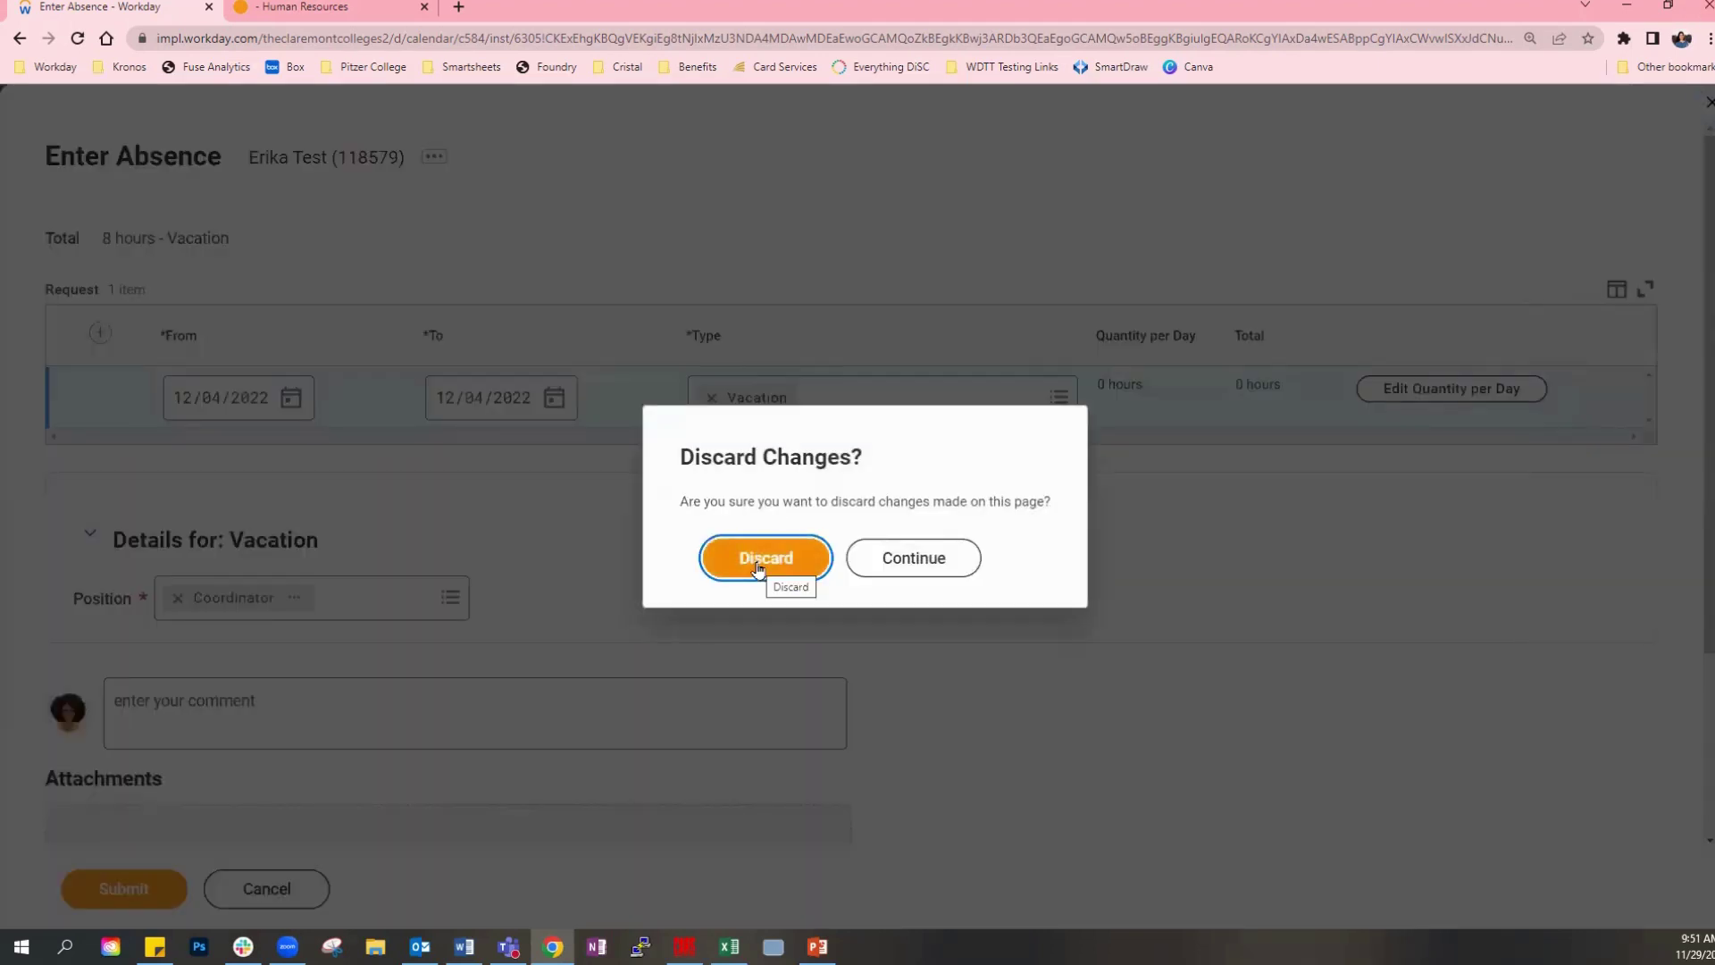
left_click(960, 568)
left_click(241, 887)
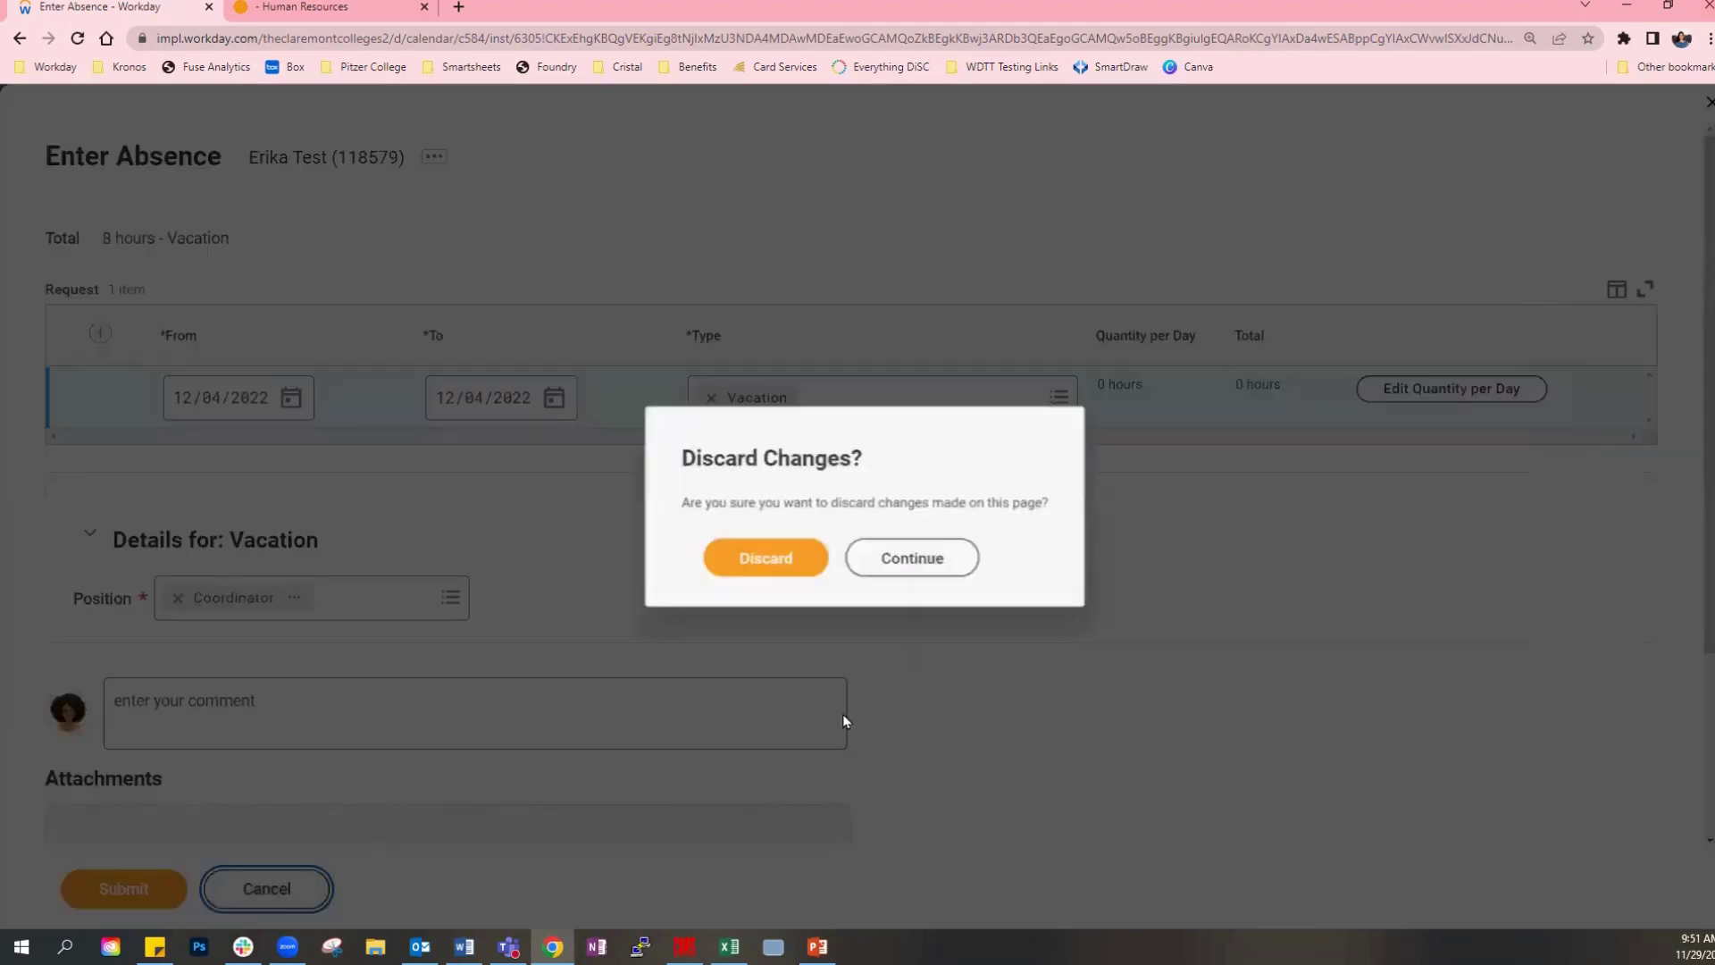
left_click(807, 558)
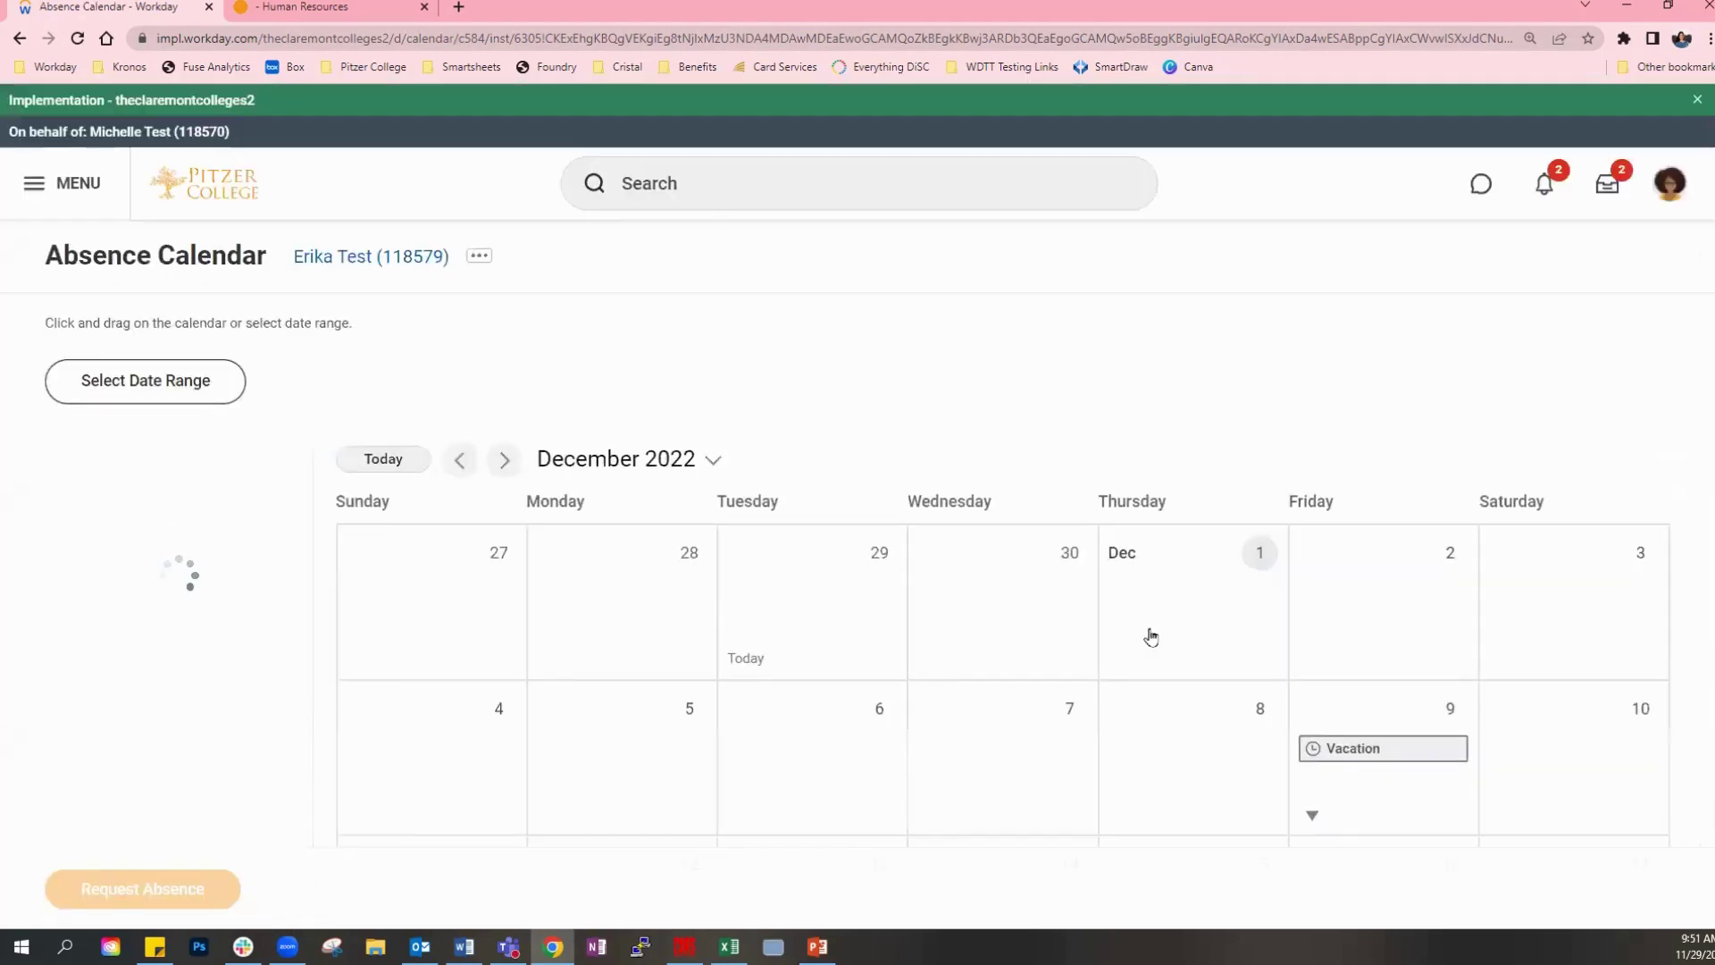
Try an Unpaid Time Off request from the Time Off (Admin) types for Thursday, December 8, 2022, and close it without submitting.
scroll(1416, 358, "down", 1)
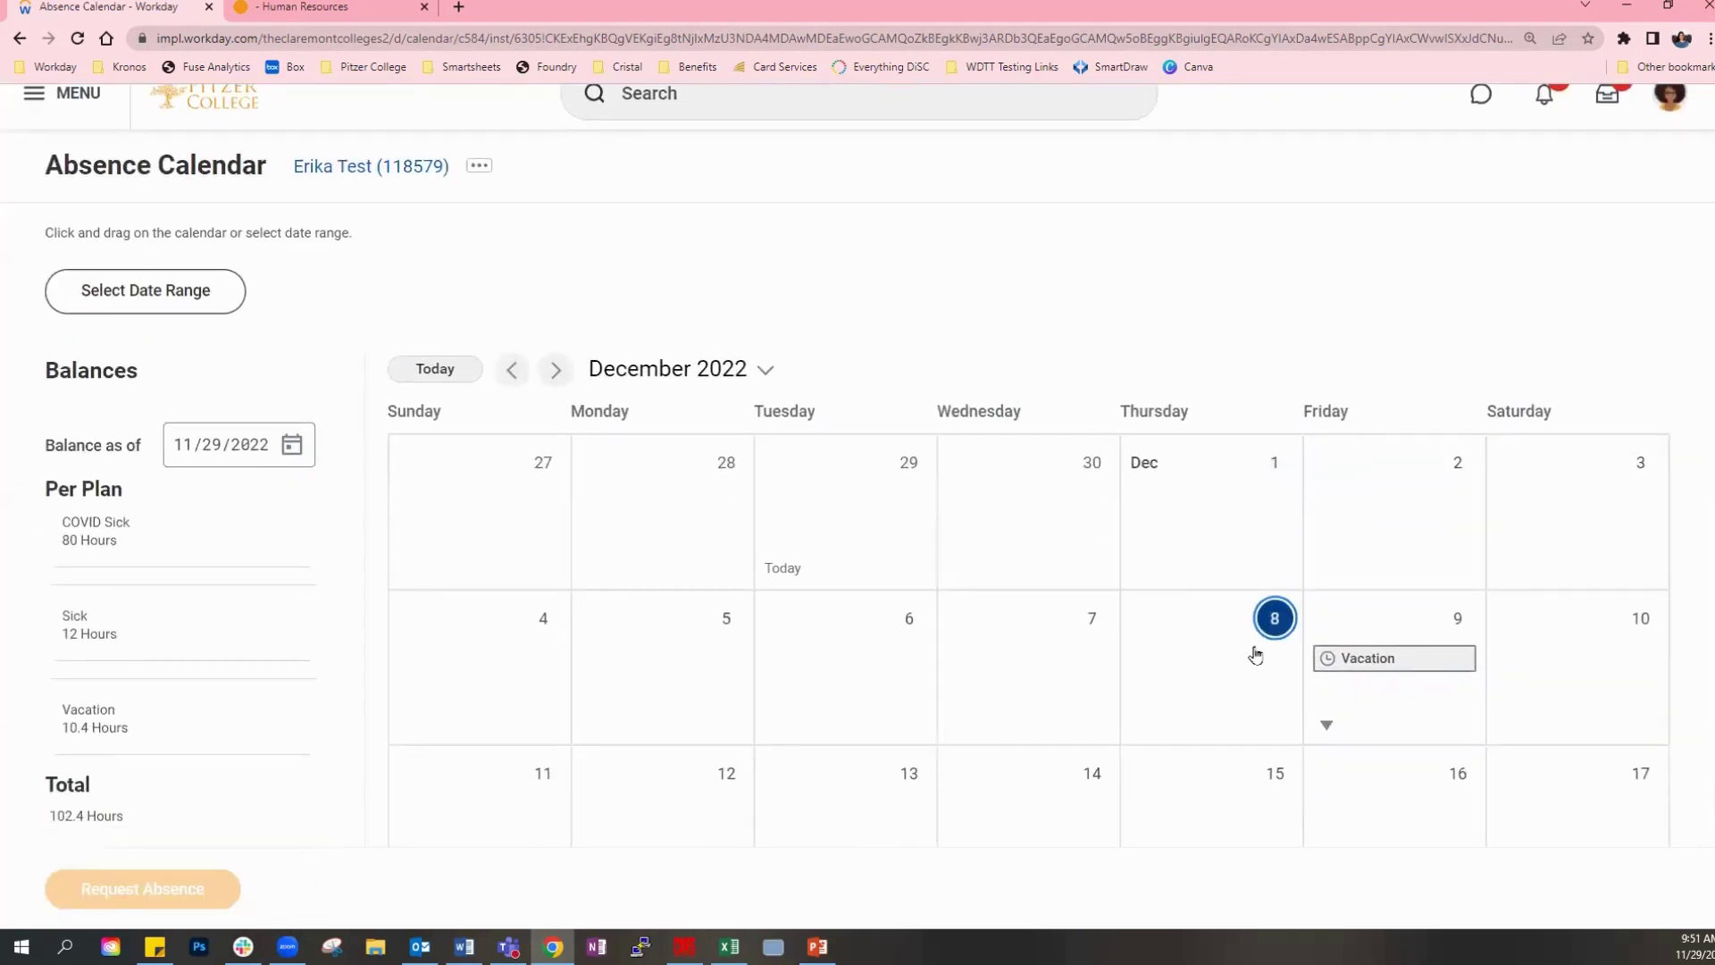
left_click(1256, 654)
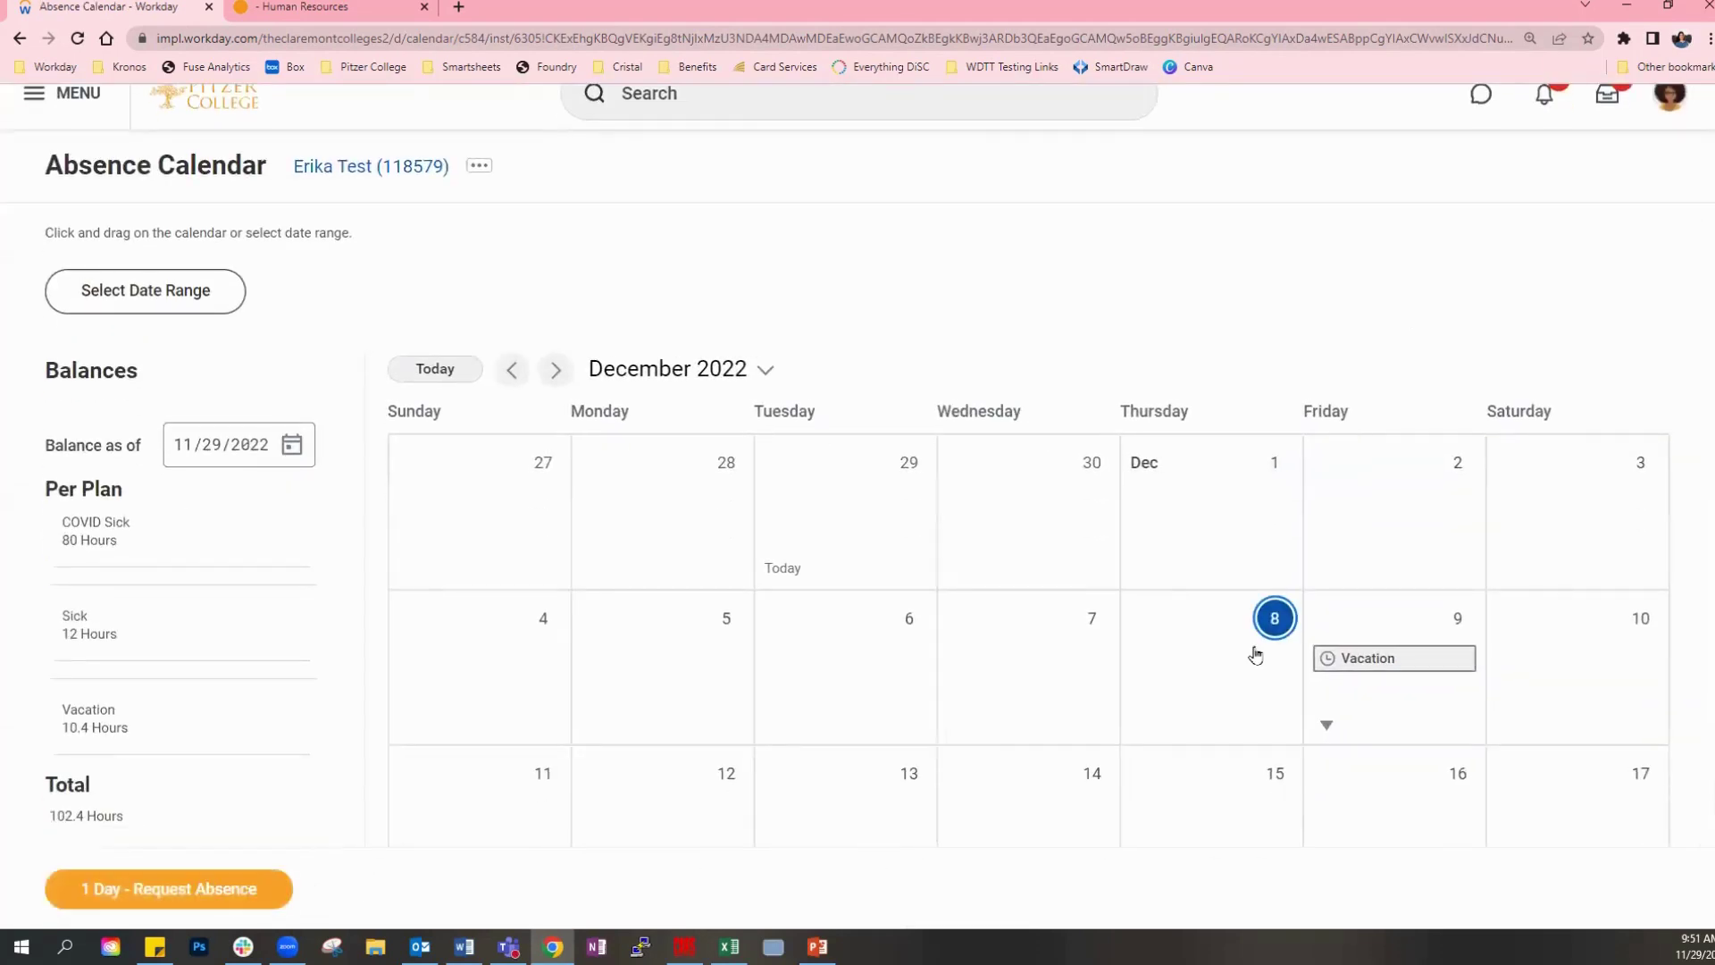
left_click(215, 904)
left_click(806, 554)
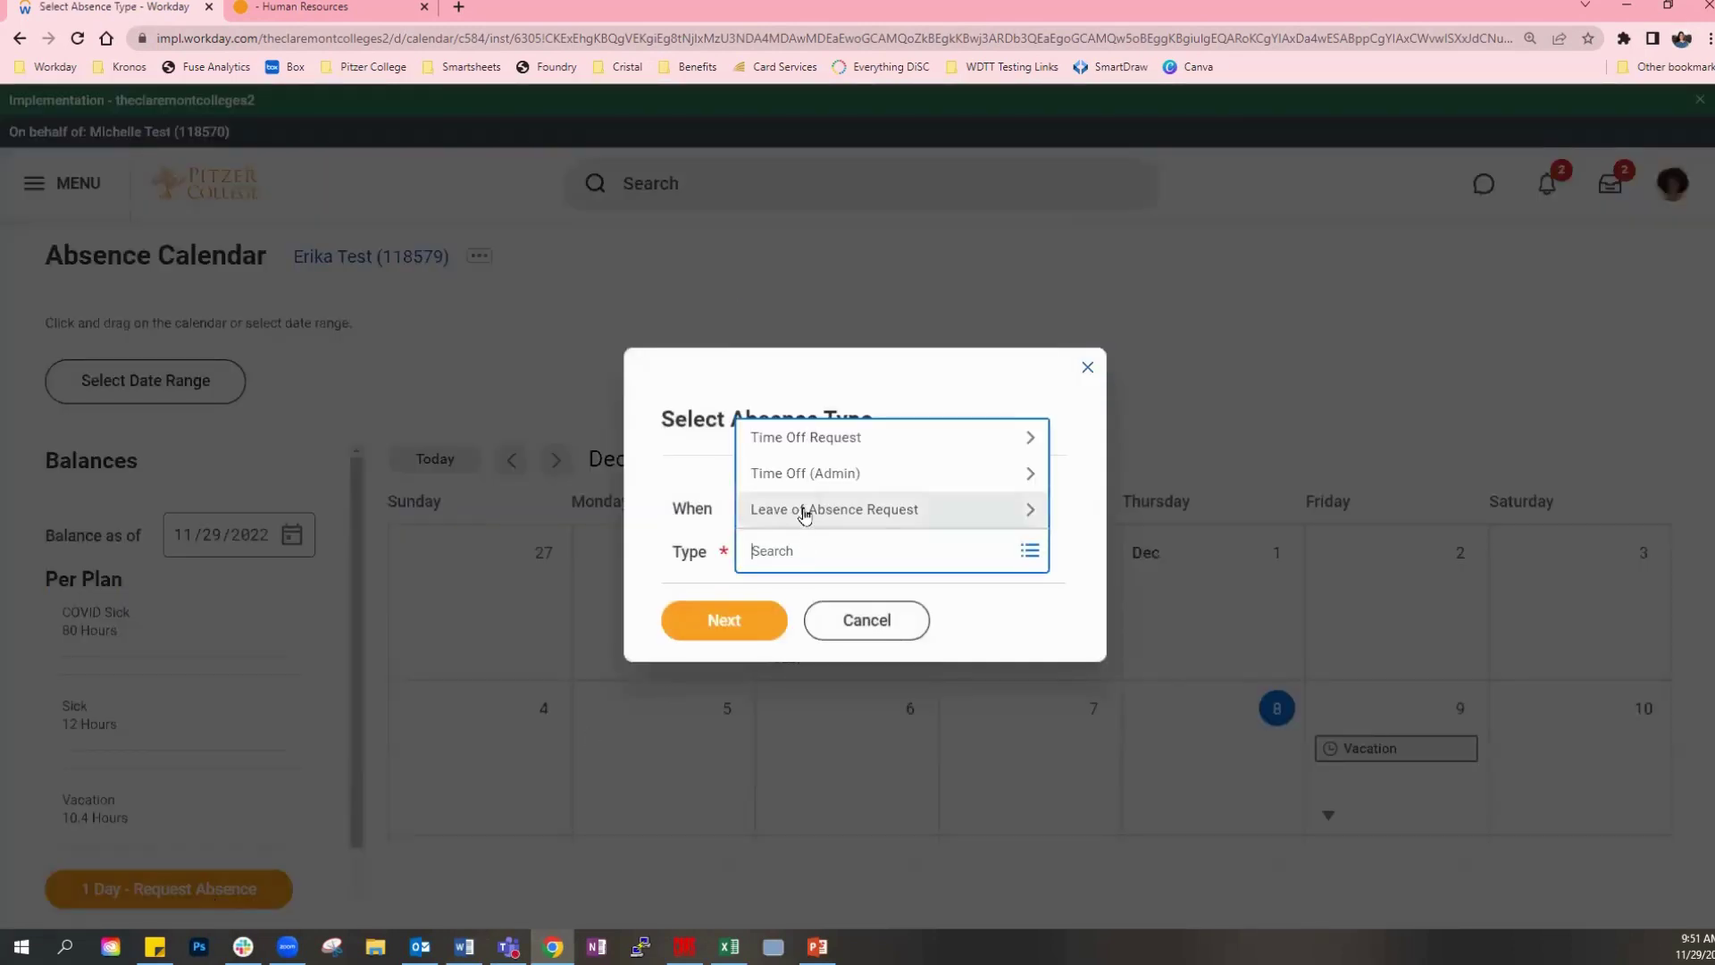
left_click(805, 475)
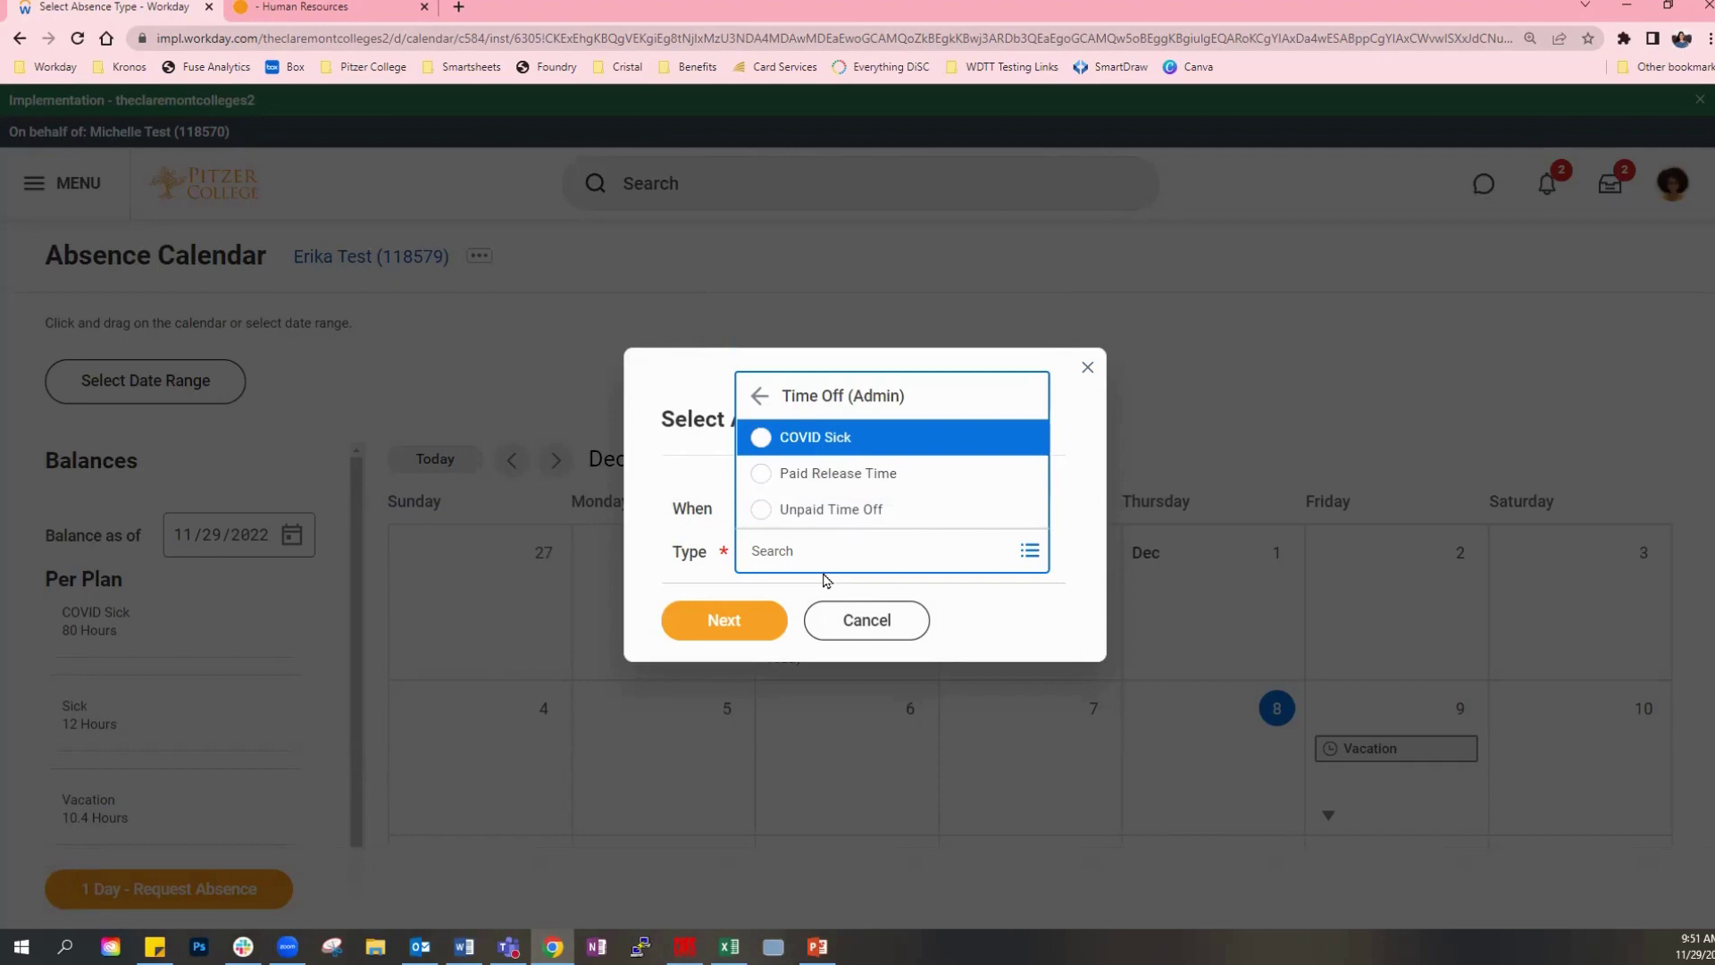
left_click(826, 511)
left_click(736, 630)
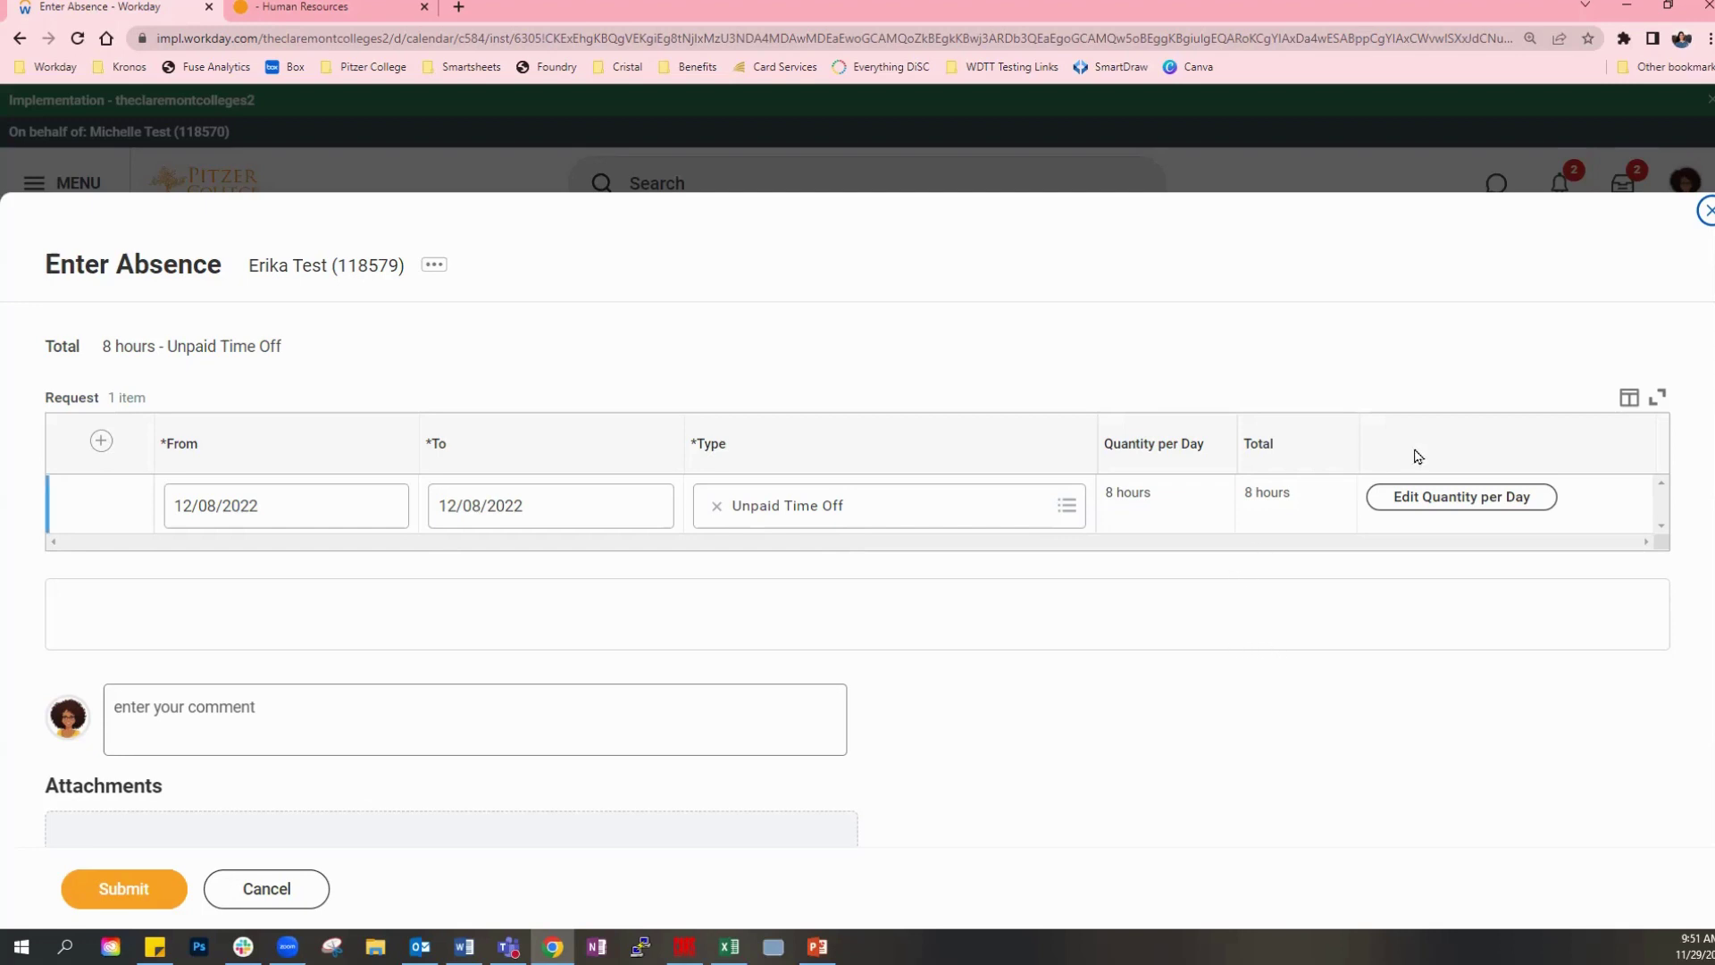
left_click(1706, 212)
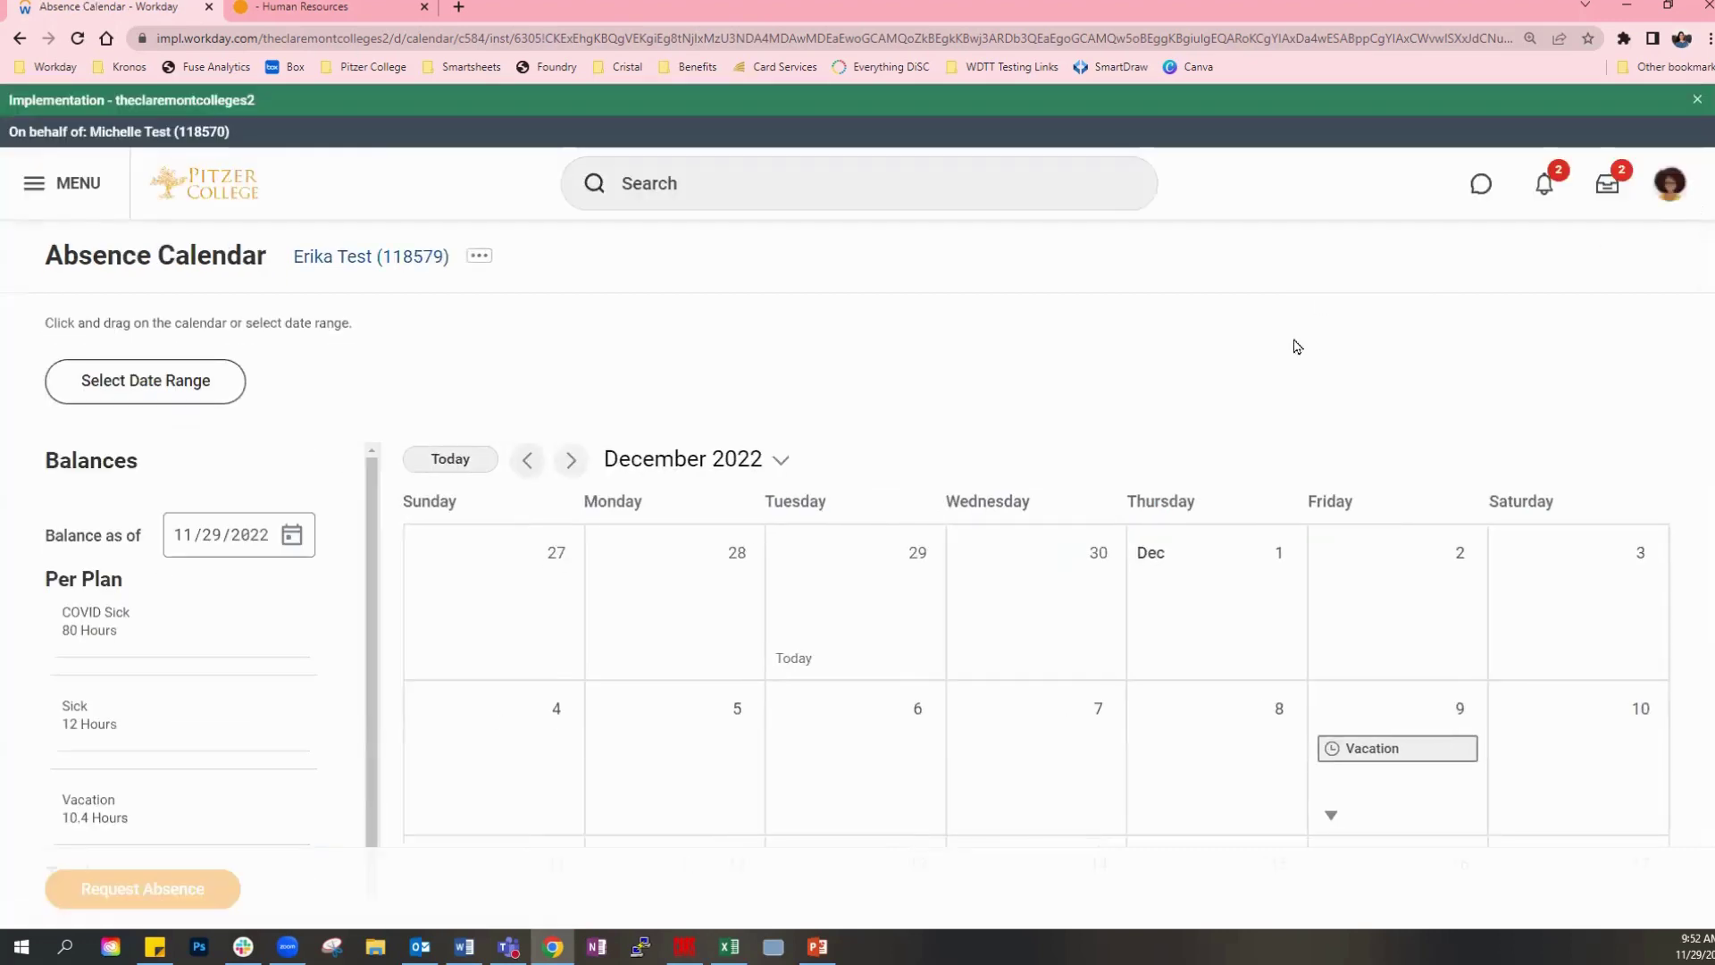
Select Thursday, December 8, 2022 in the Absence Calendar and start a one-day absence request.
scroll(1357, 366, "down", 1)
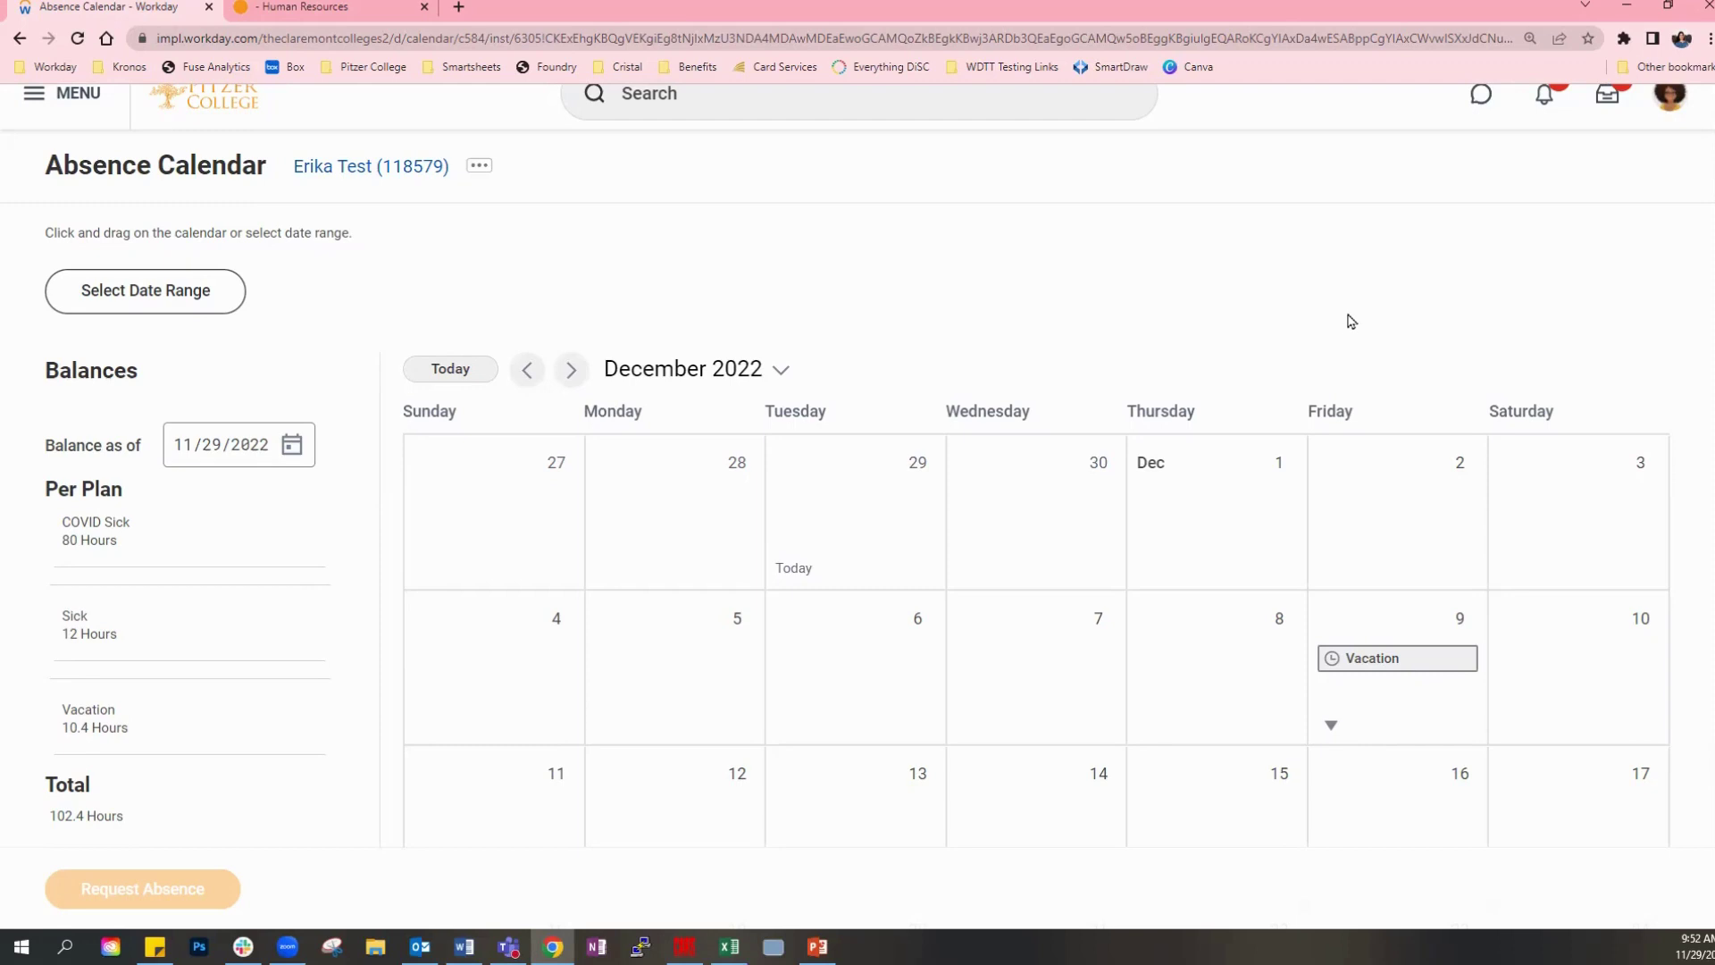
scroll(1367, 308, "down", 1)
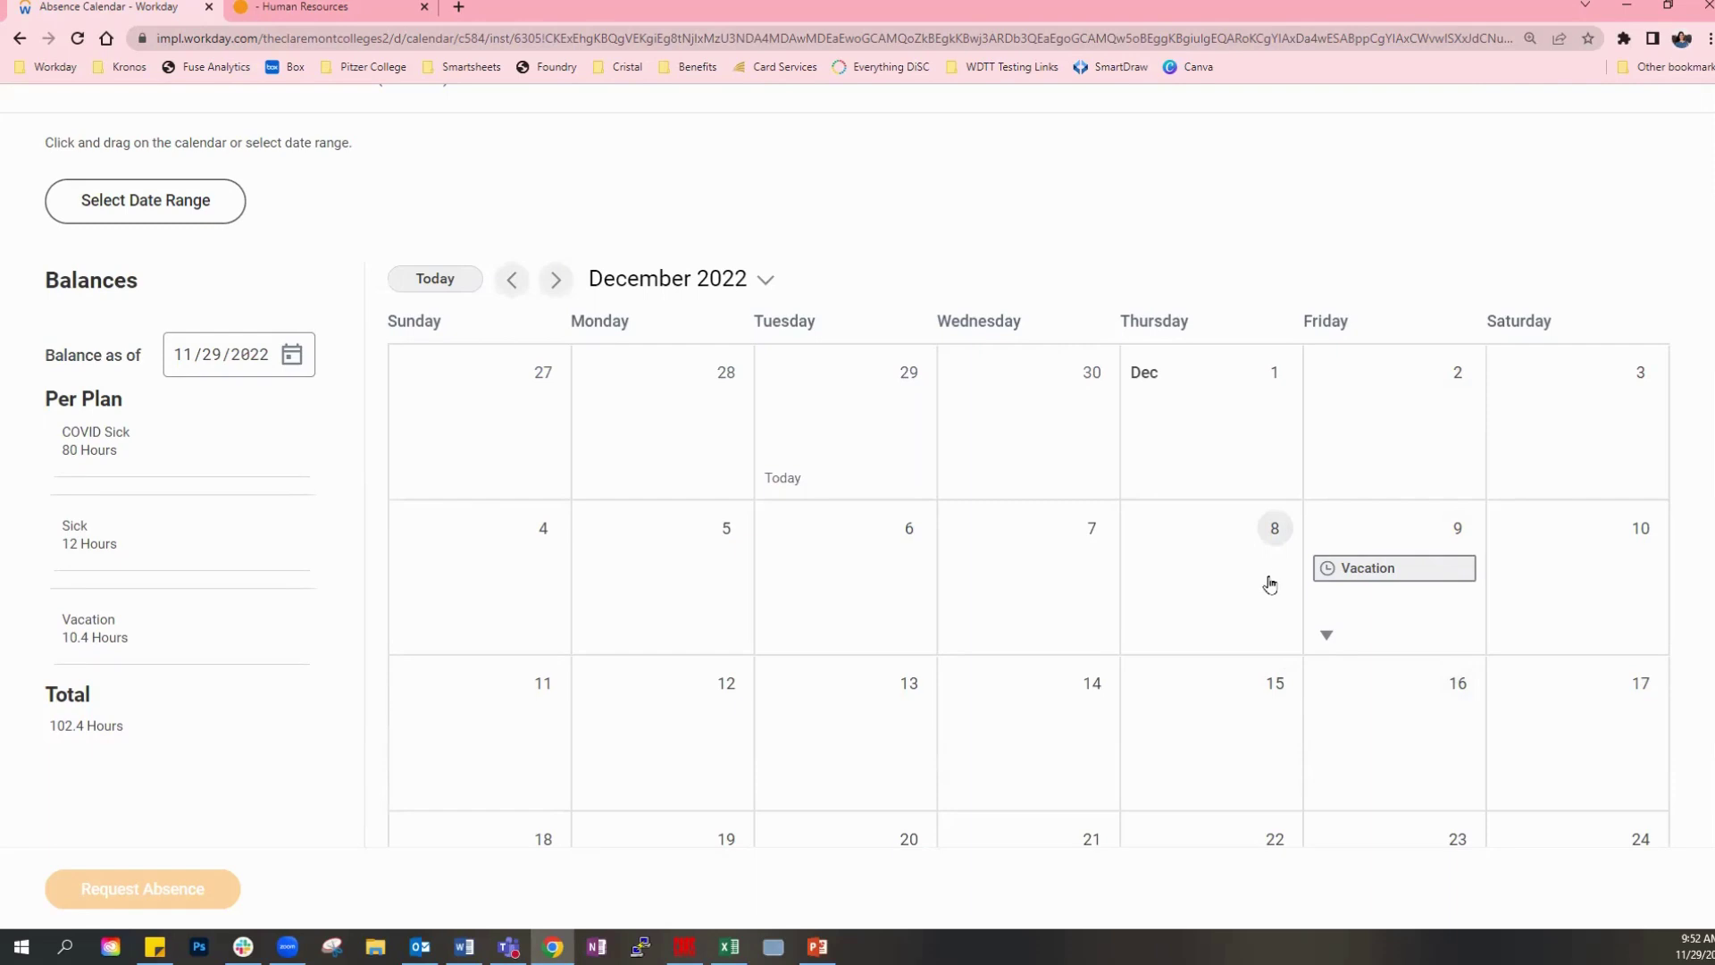
left_click(1223, 605)
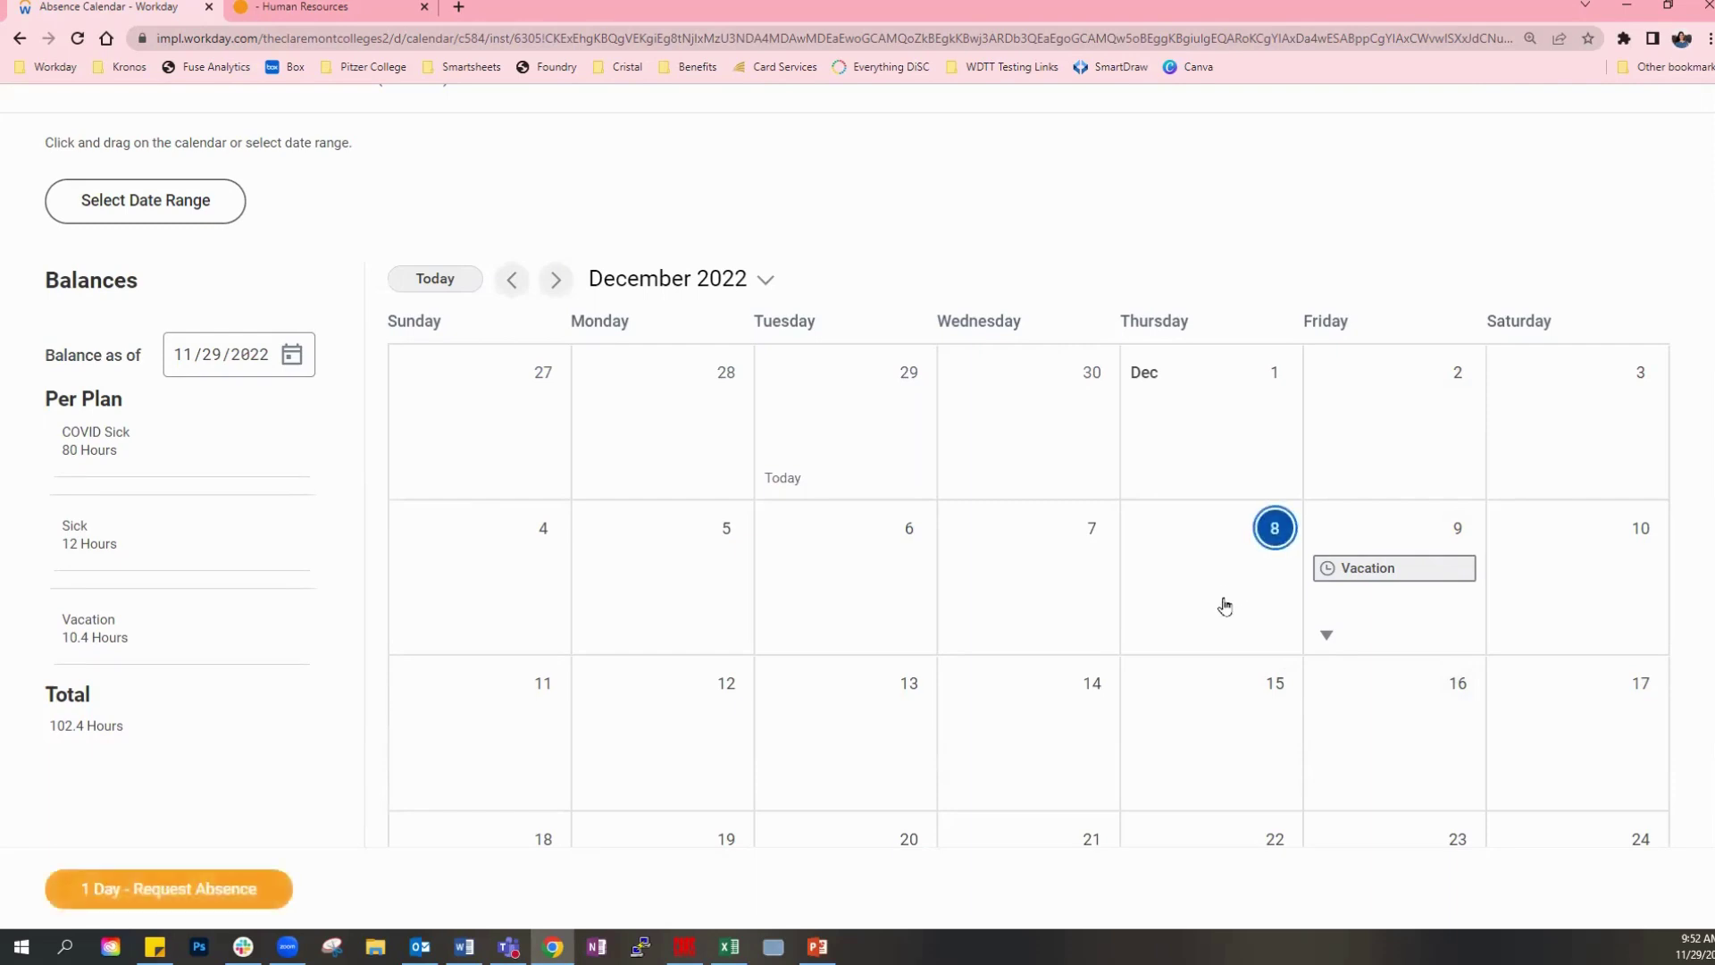
left_click(228, 904)
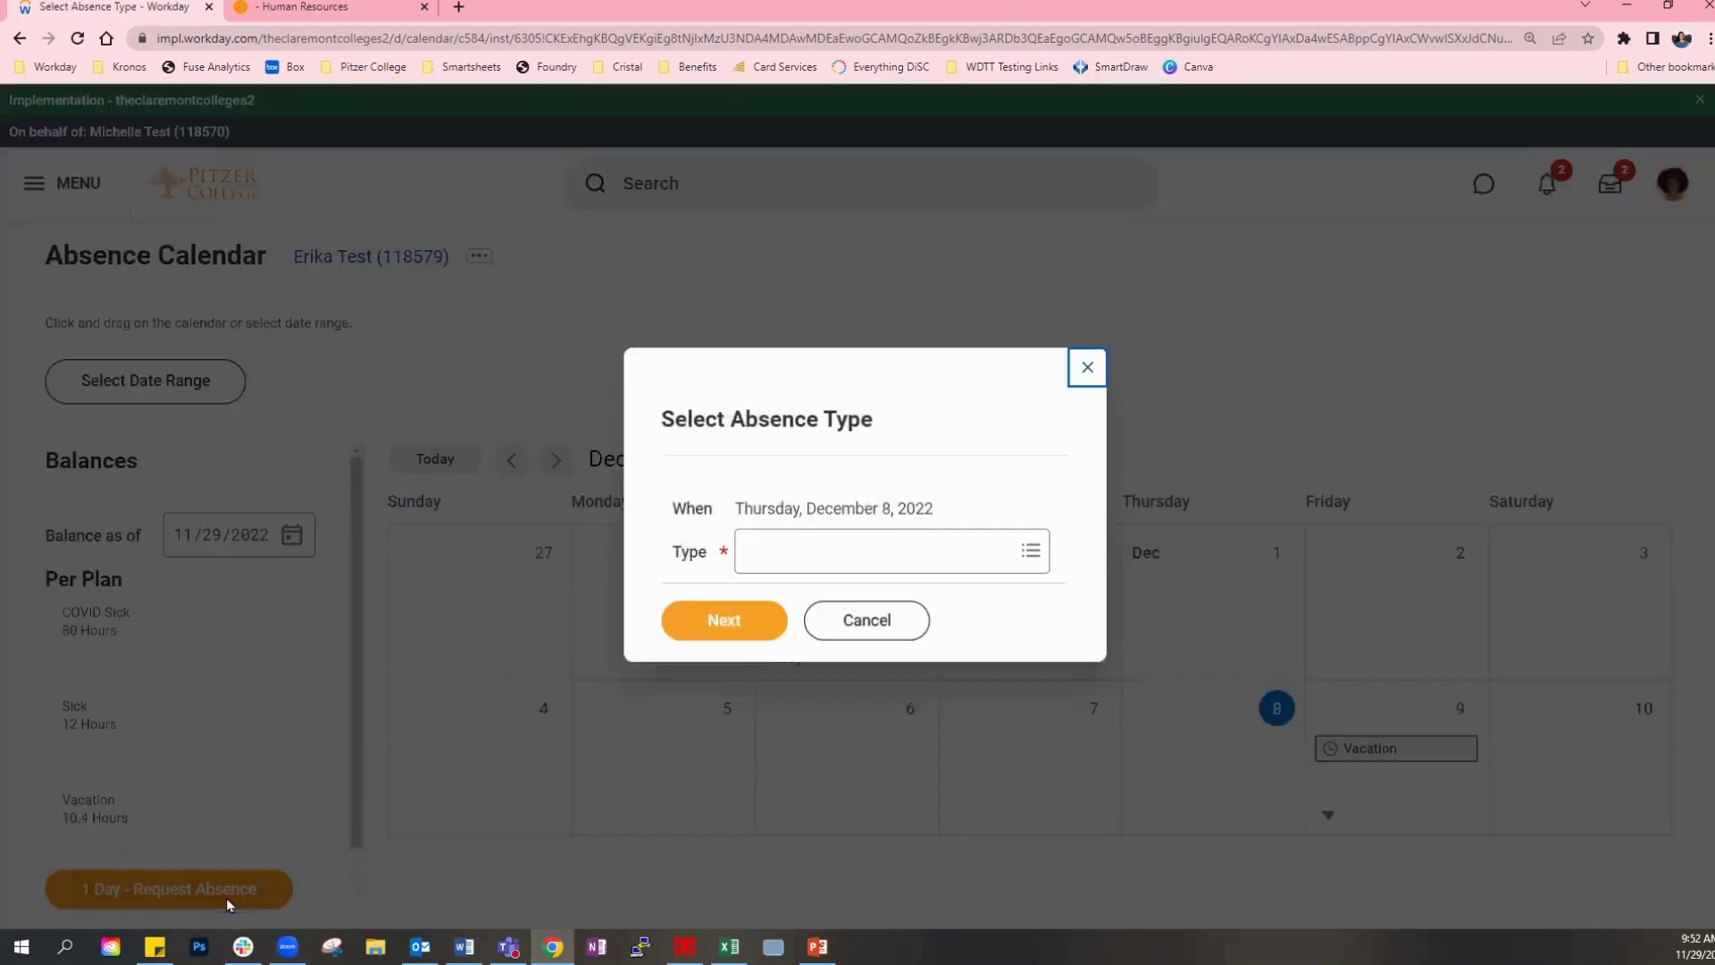
Set the absence type to Jury Duty from the time off request types and submit the request.
left_click(856, 560)
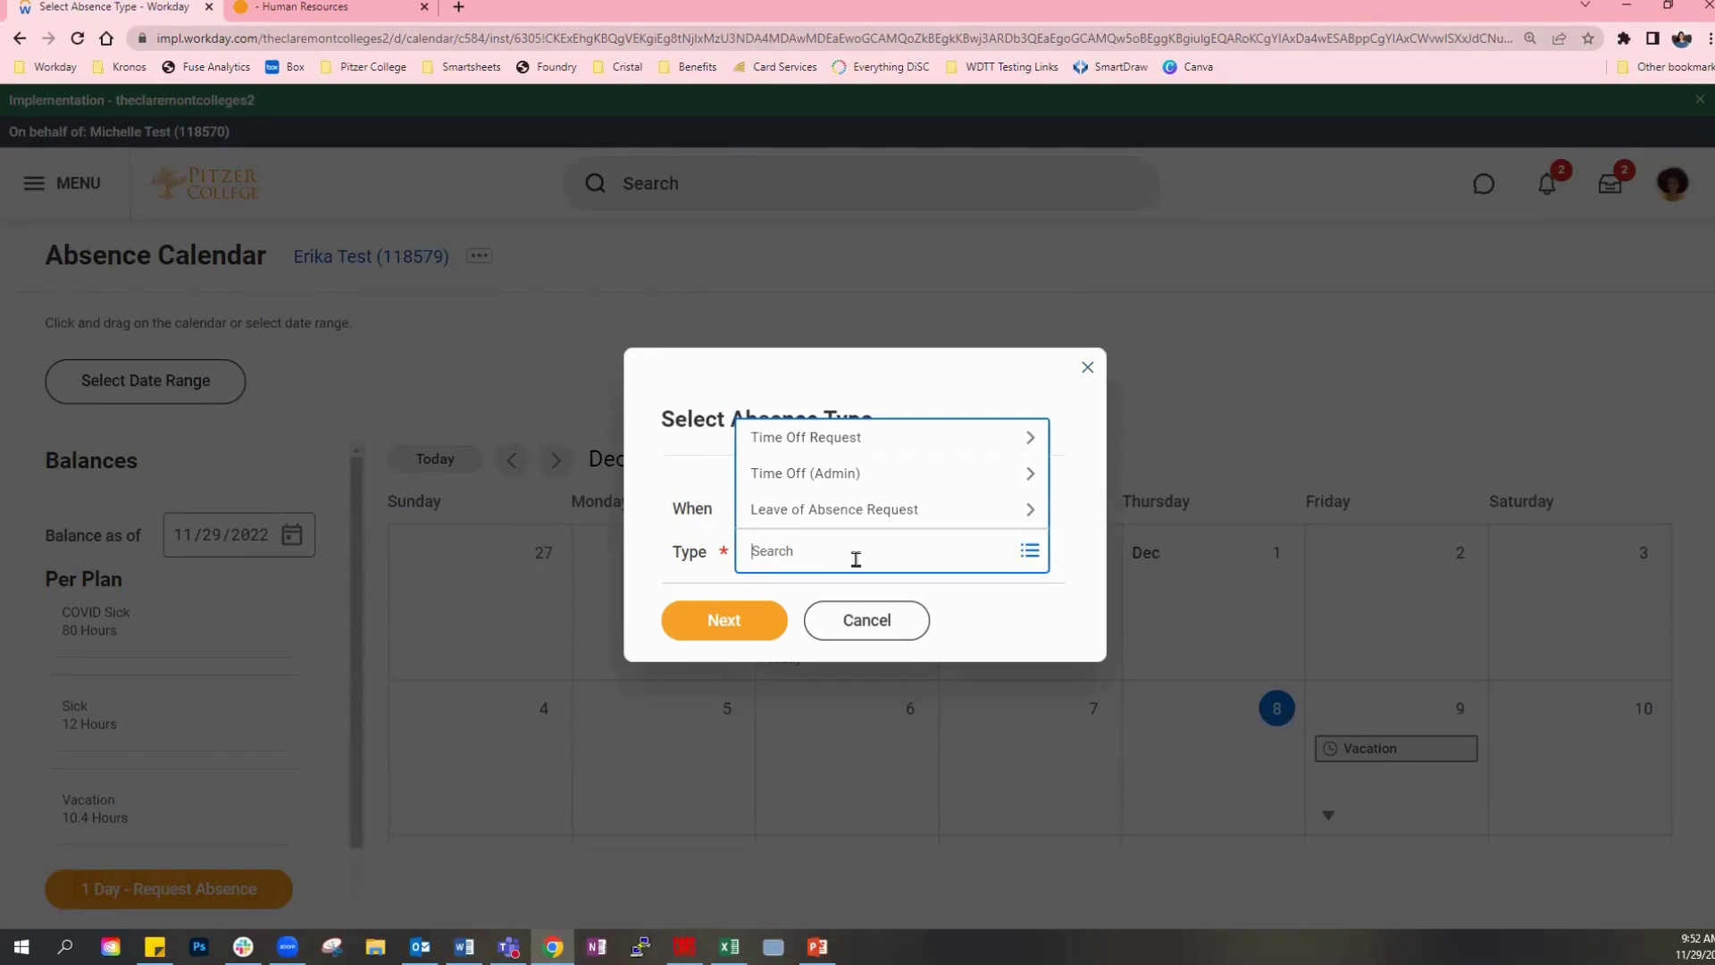
left_click(835, 440)
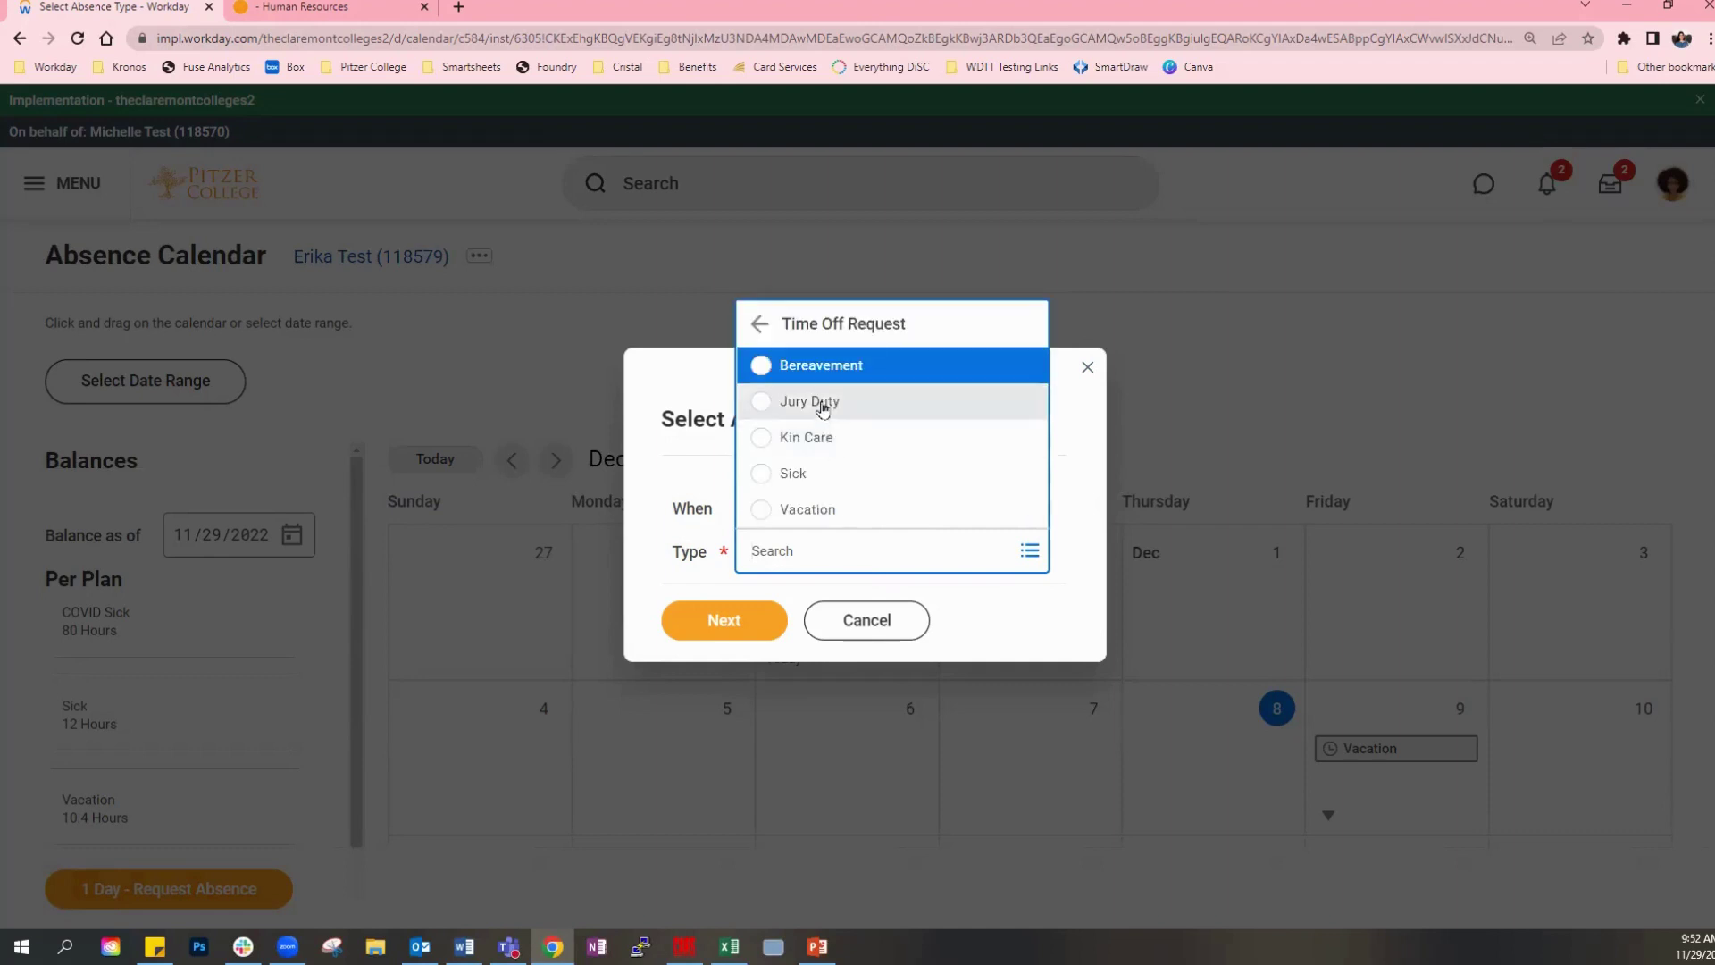
left_click(817, 399)
left_click(743, 652)
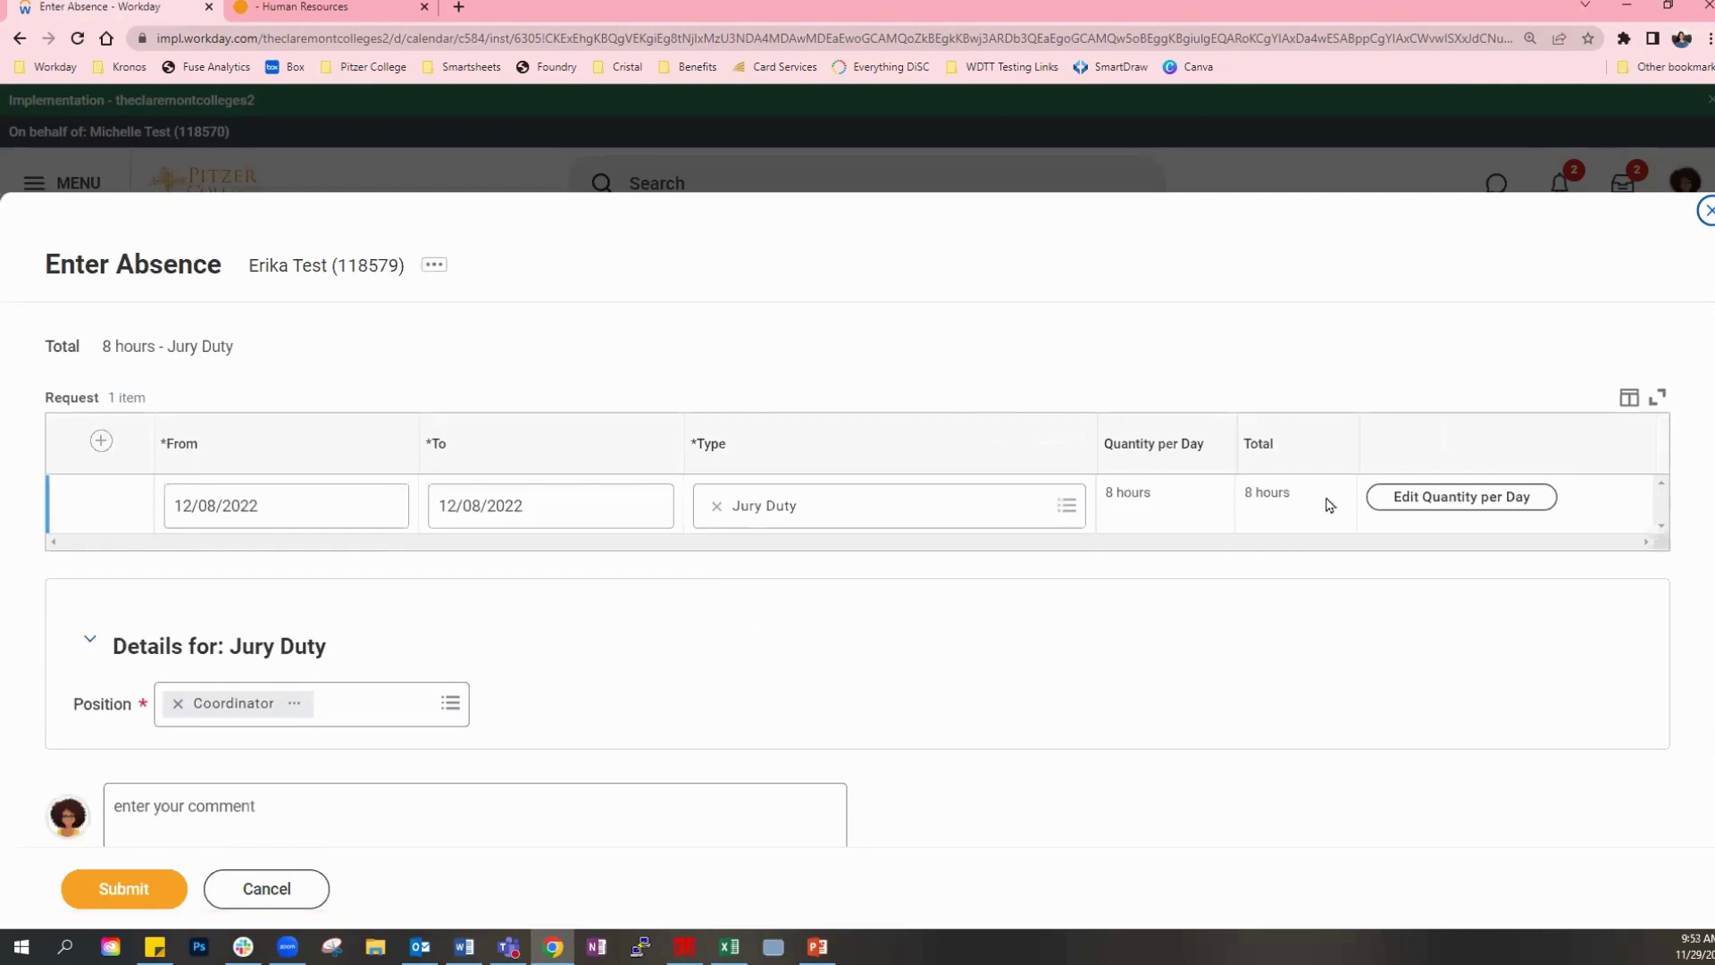
scroll(849, 657, "down", 2)
left_click(161, 896)
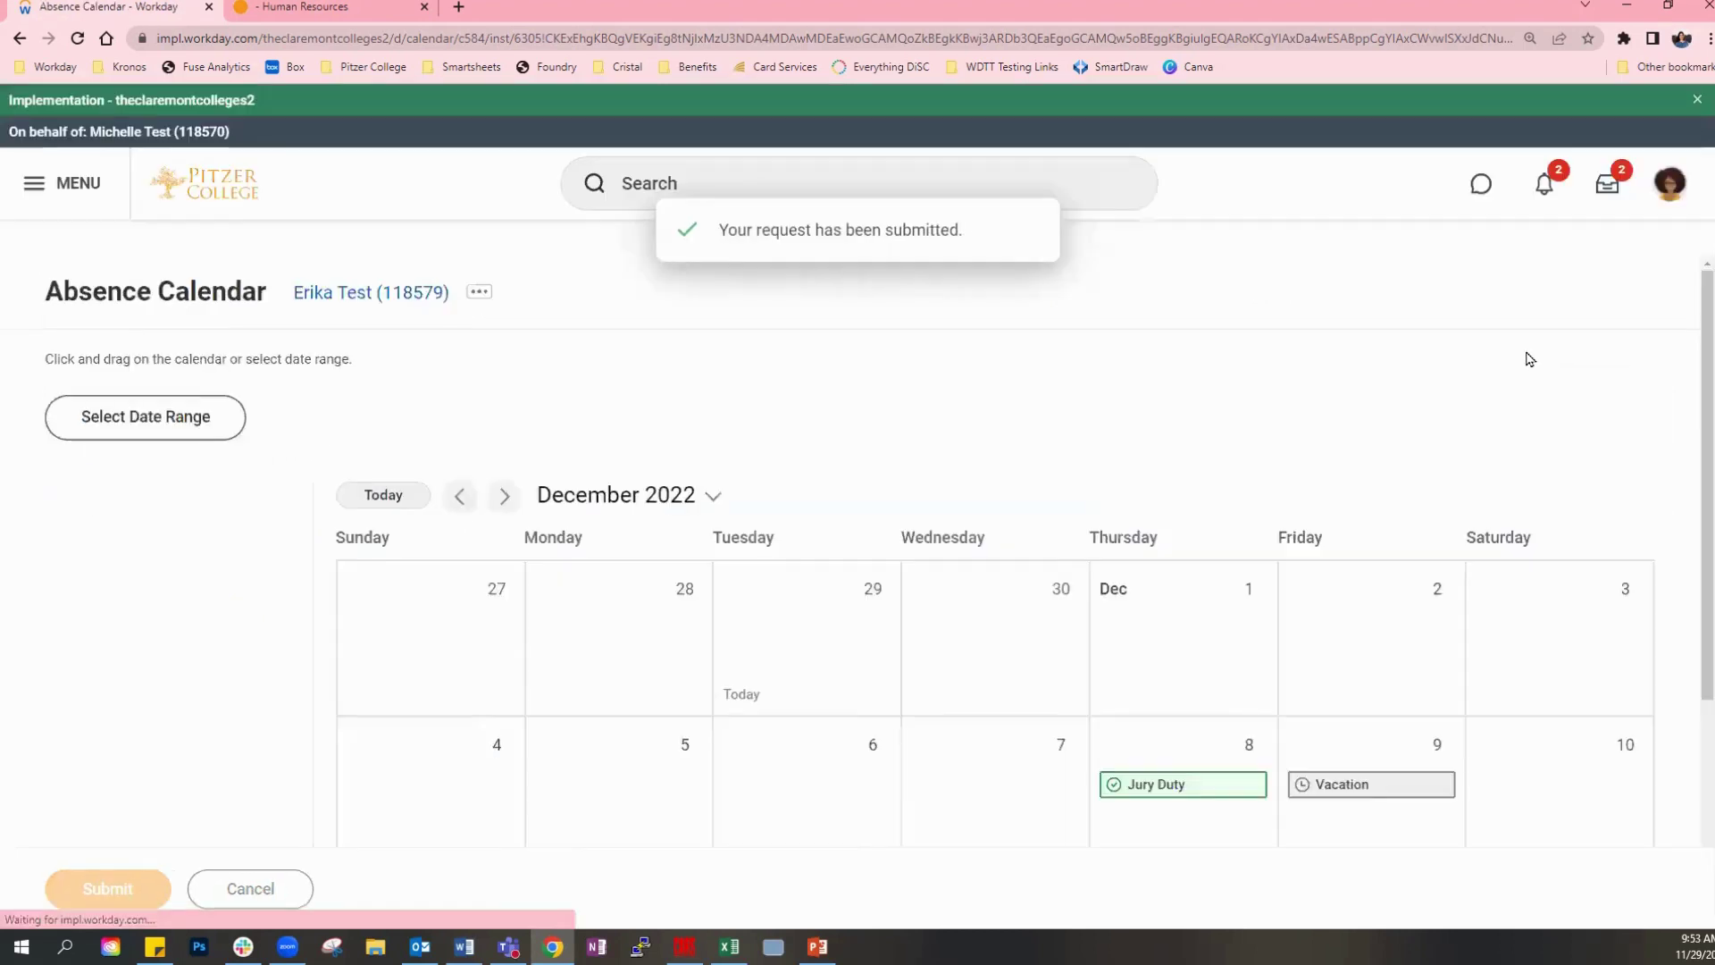
Start a one-day absence request for Wednesday, December 7, 2022 with the Jury Duty type.
scroll(1217, 612, "down", 2)
left_click(1027, 563)
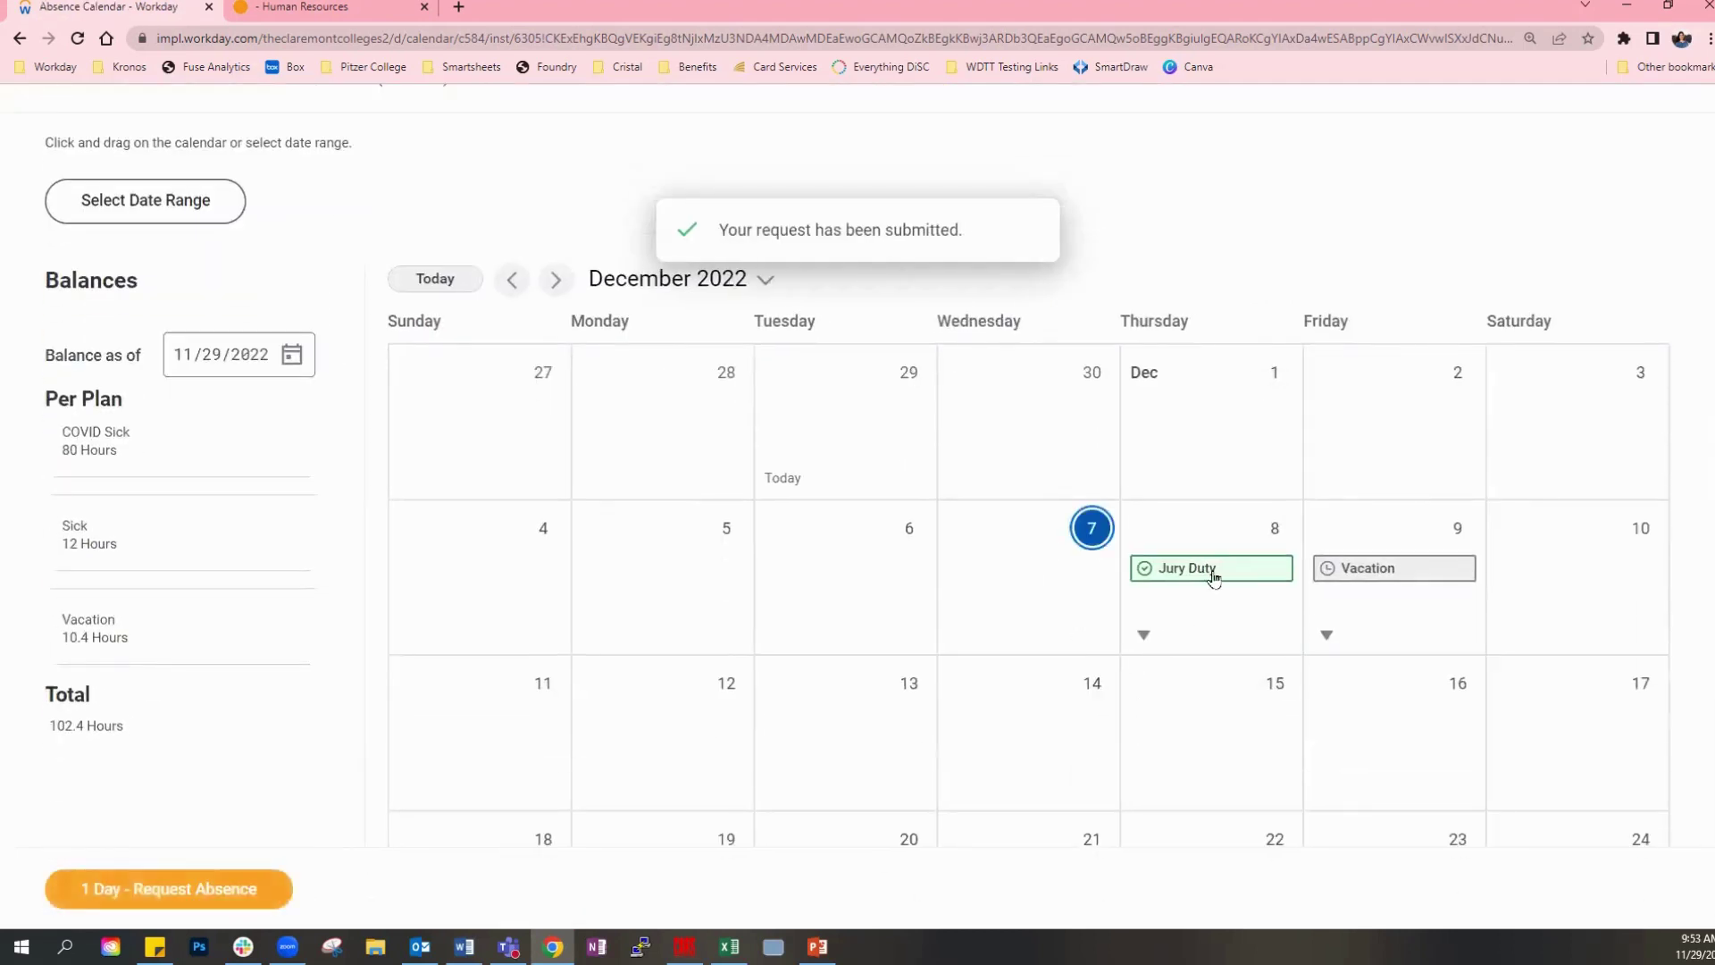
left_click(161, 889)
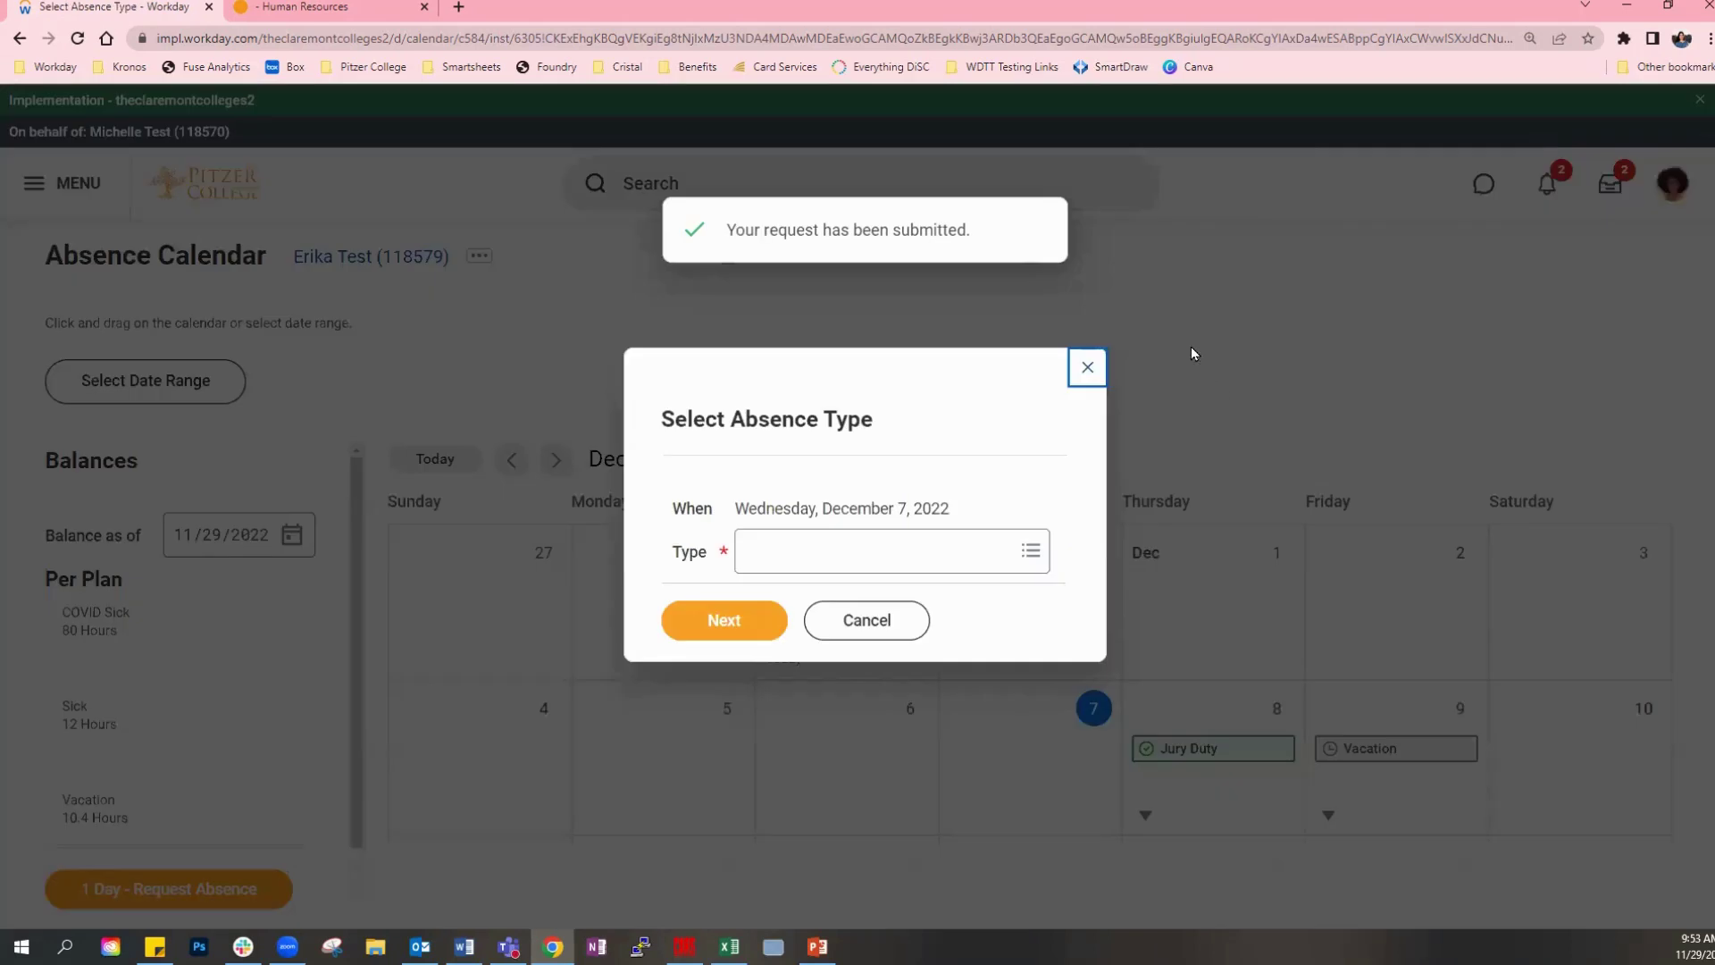
left_click(938, 534)
left_click(831, 437)
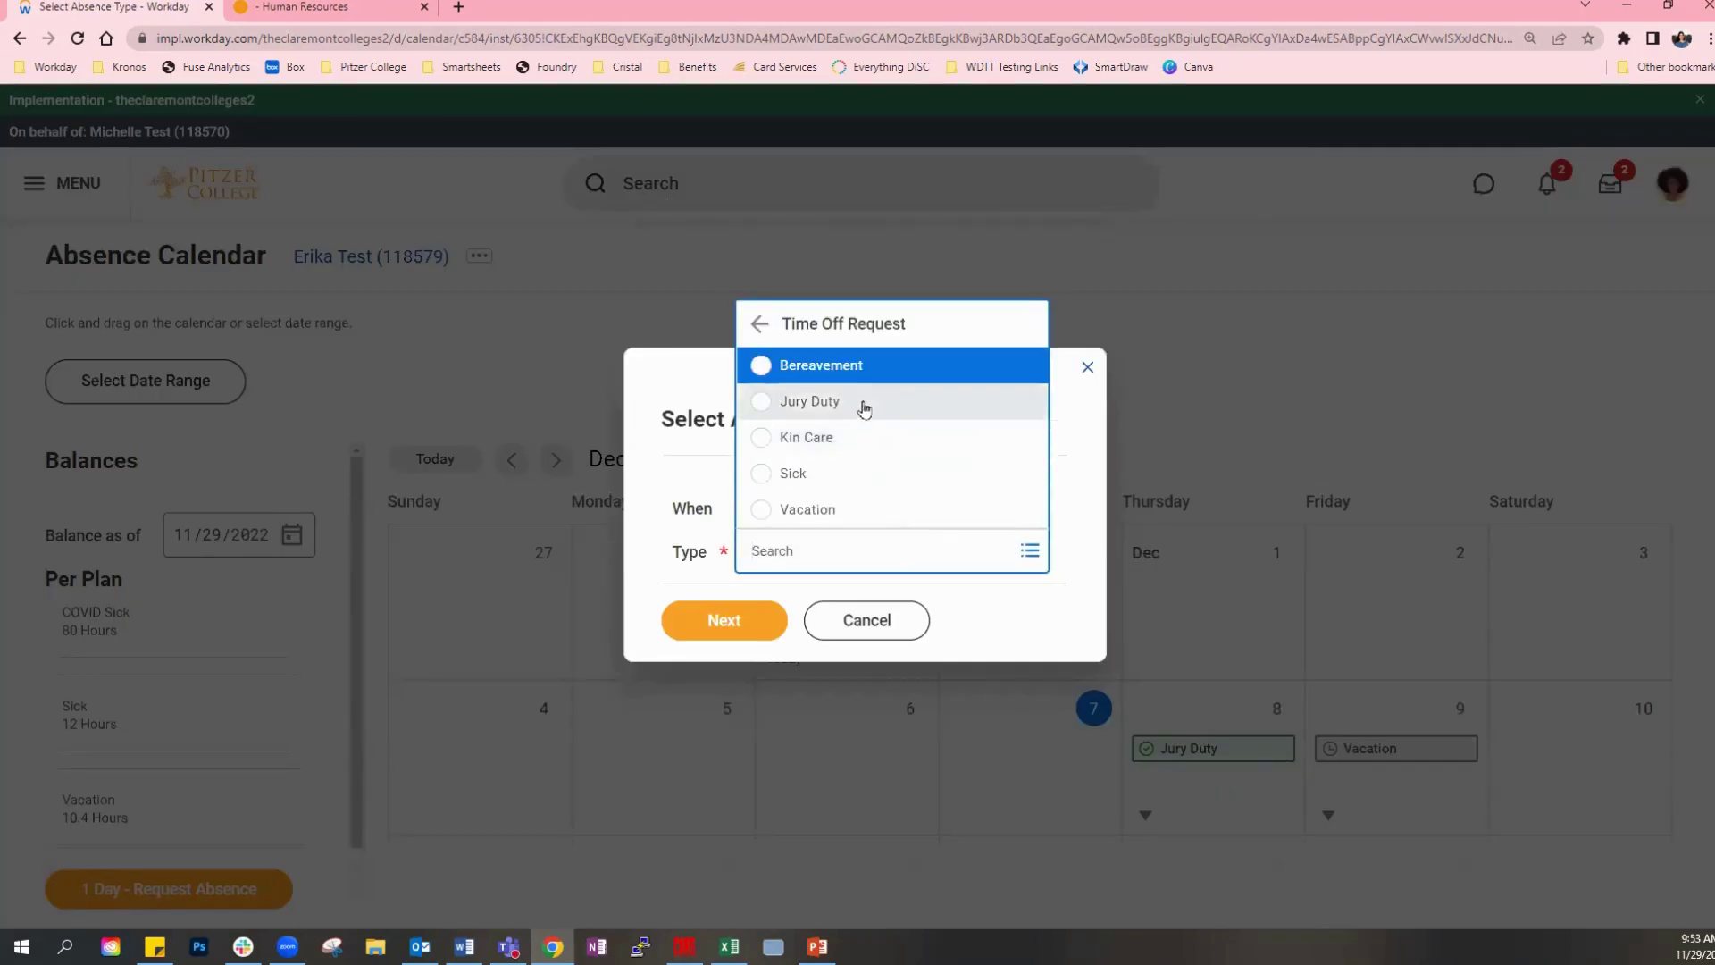
left_click(810, 401)
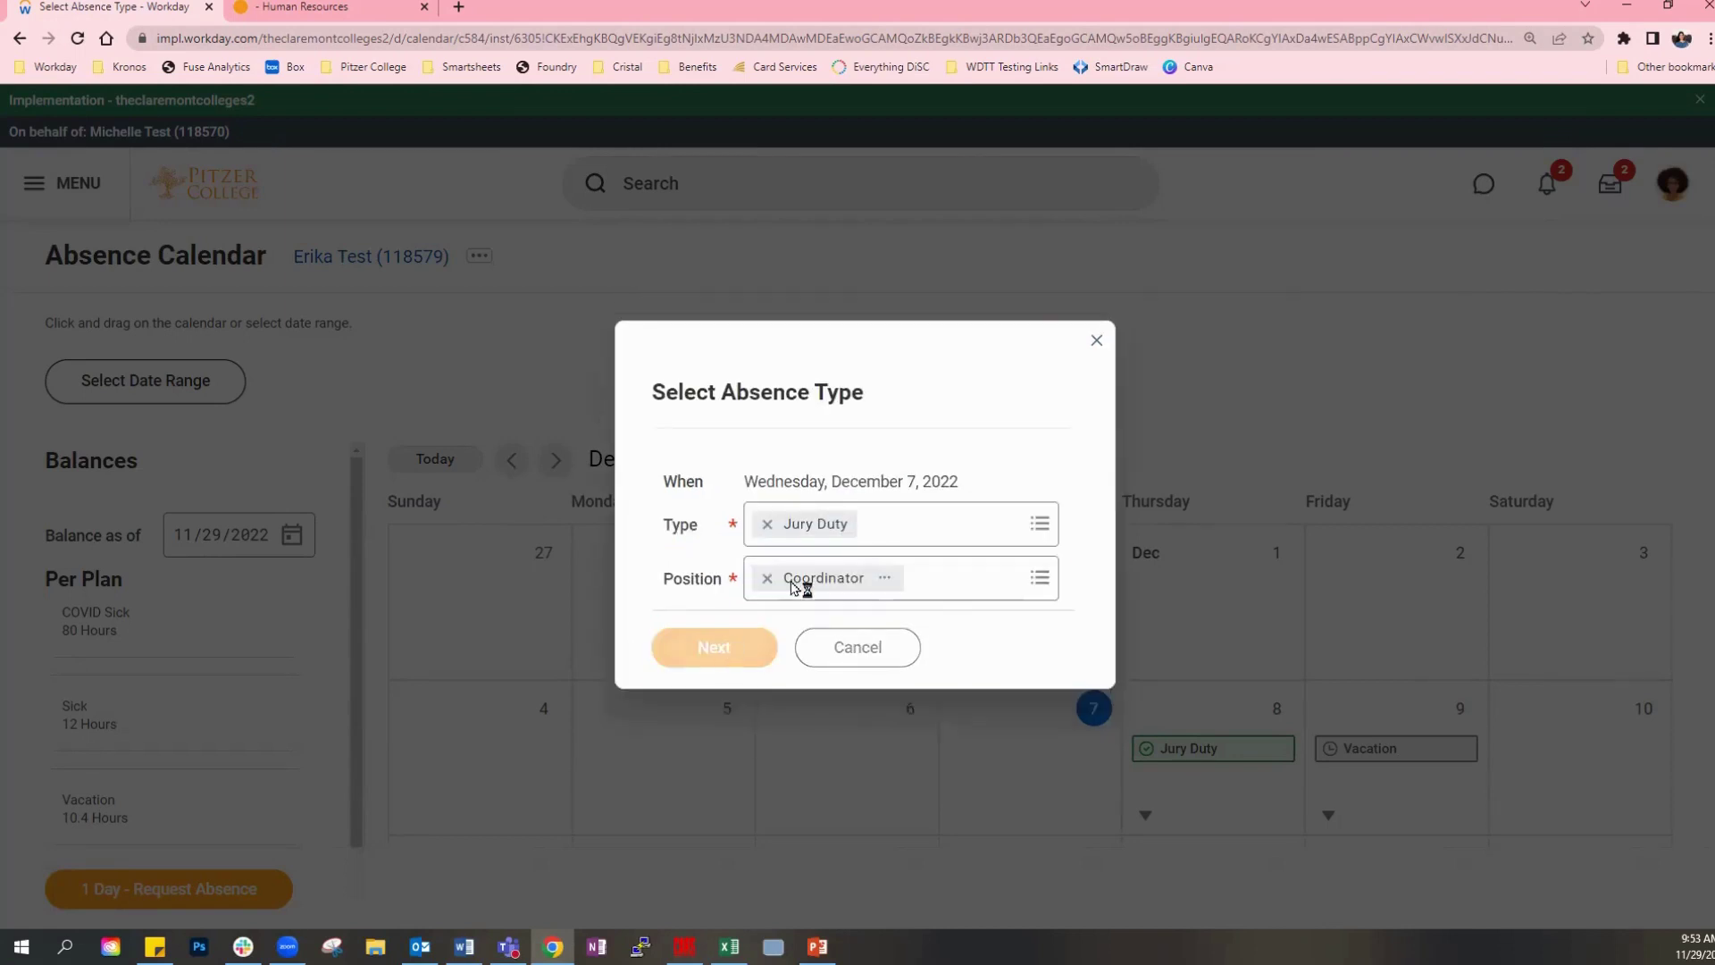
Review the comment and attachments sections of the Jury Duty request for 12/07/2022, and close it without submitting.
scroll(1277, 268, "down", 4)
scroll(1280, 264, "up", 1)
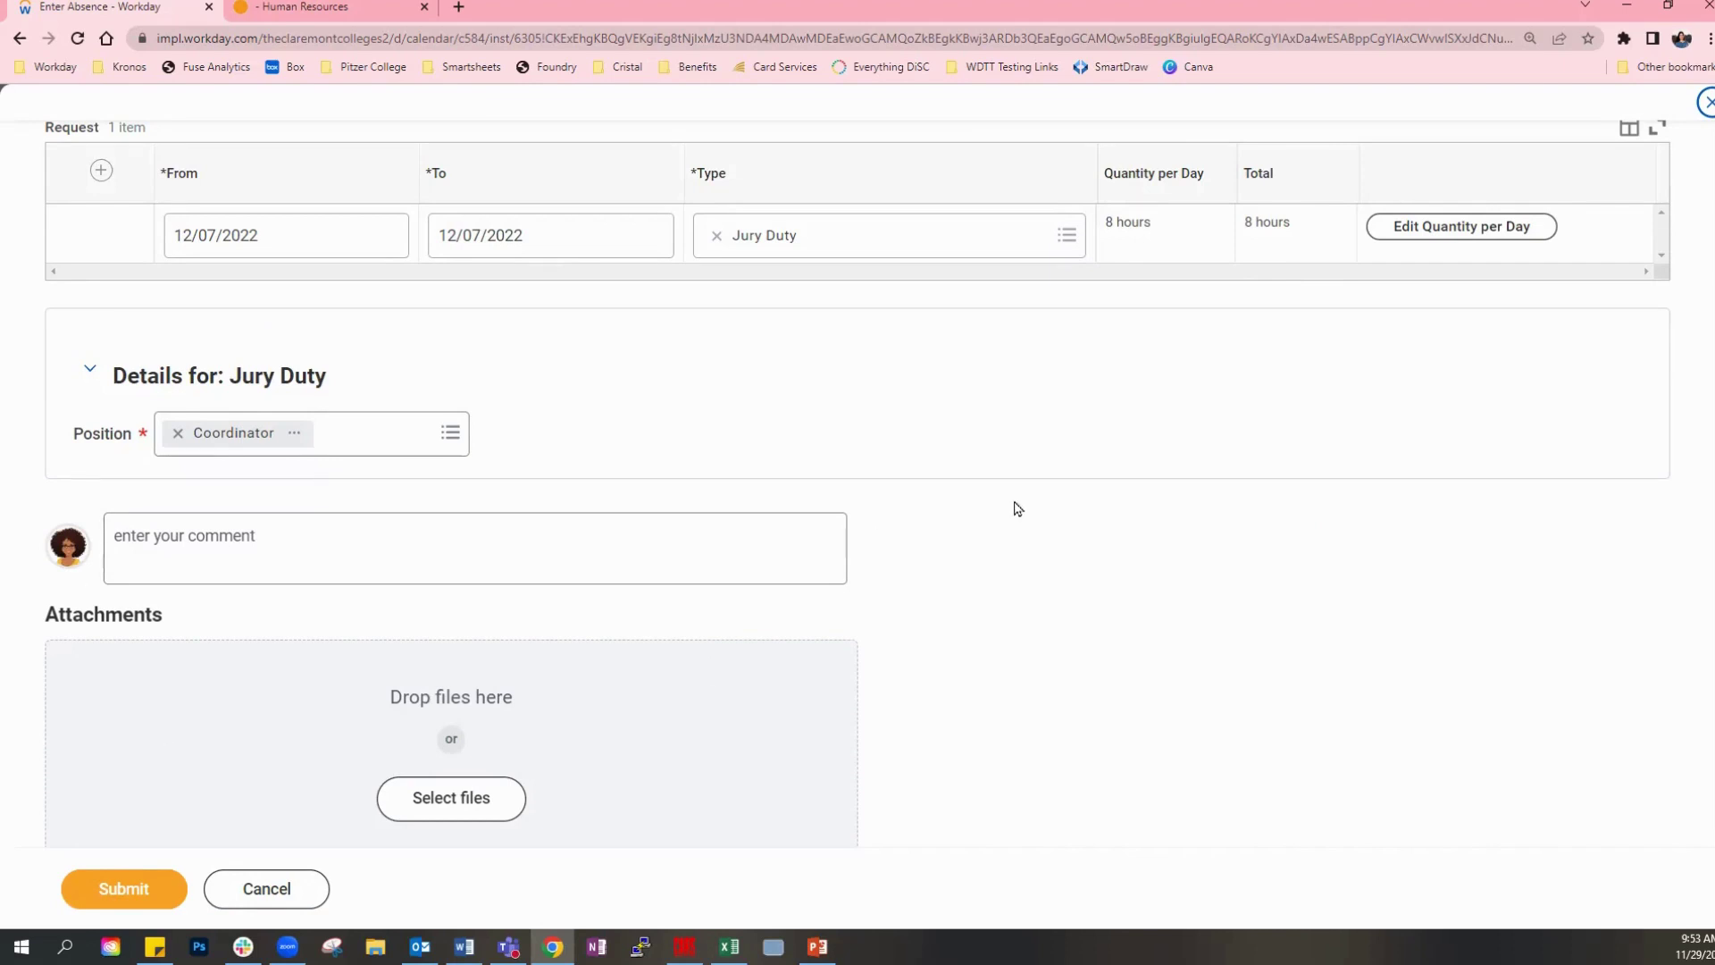
scroll(1015, 505, "down", 1)
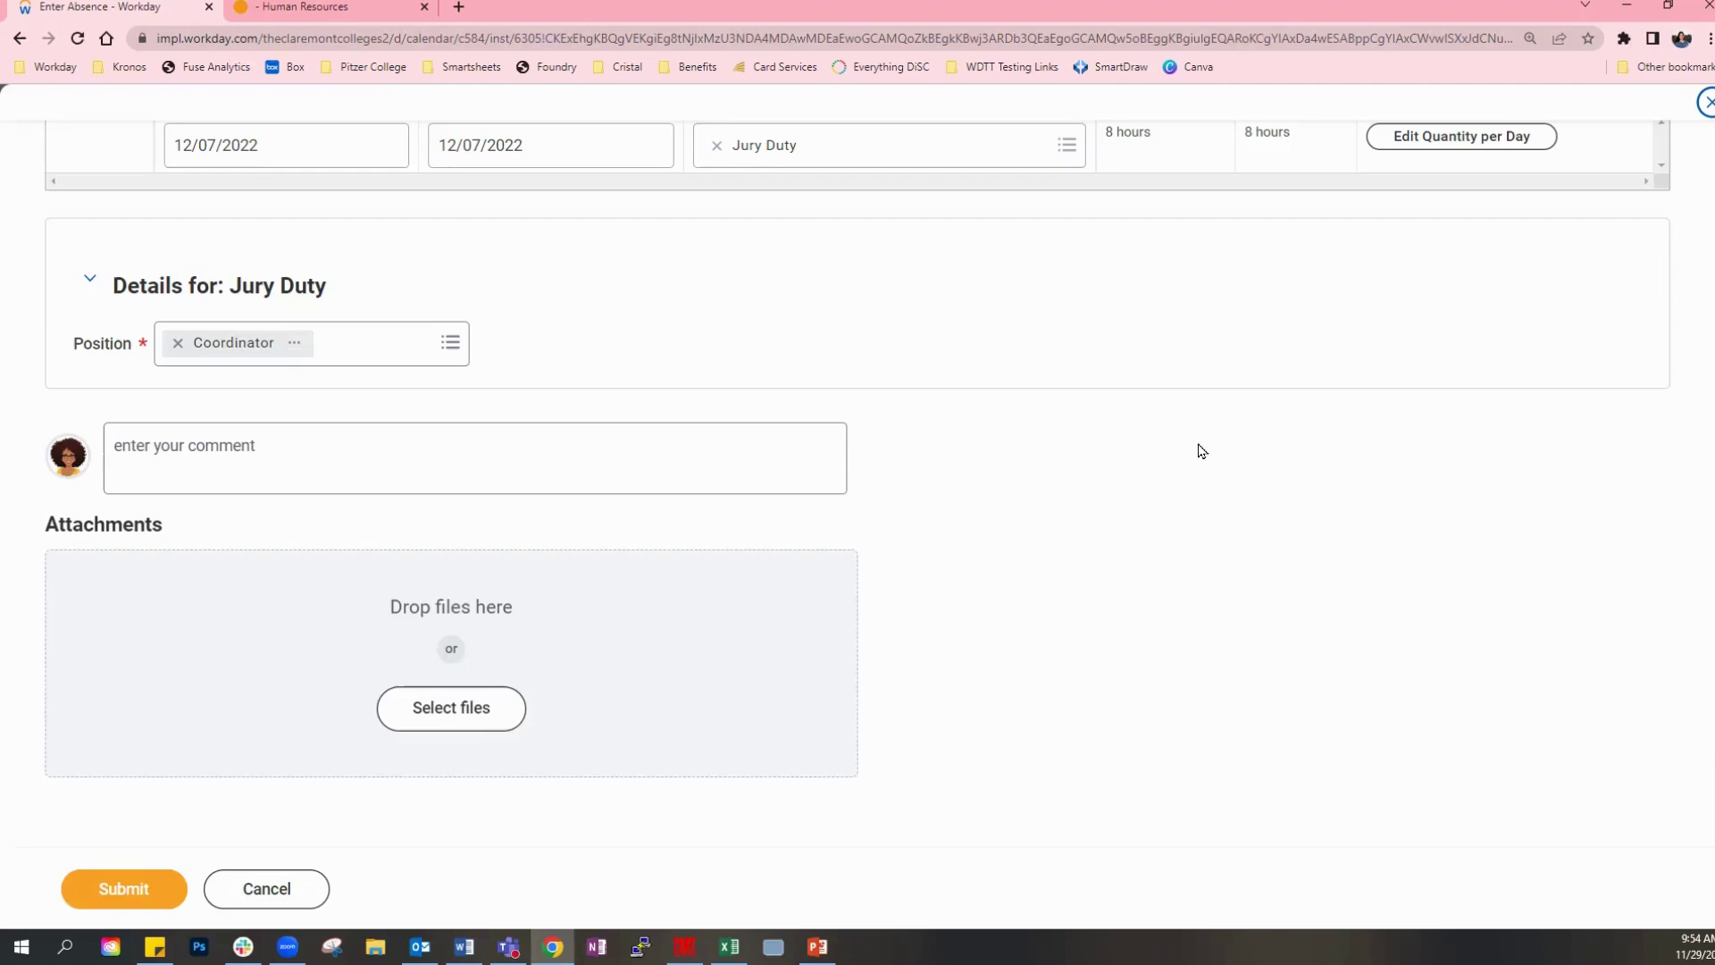
scroll(1664, 487, "up", 2)
scroll(1657, 490, "up", 1)
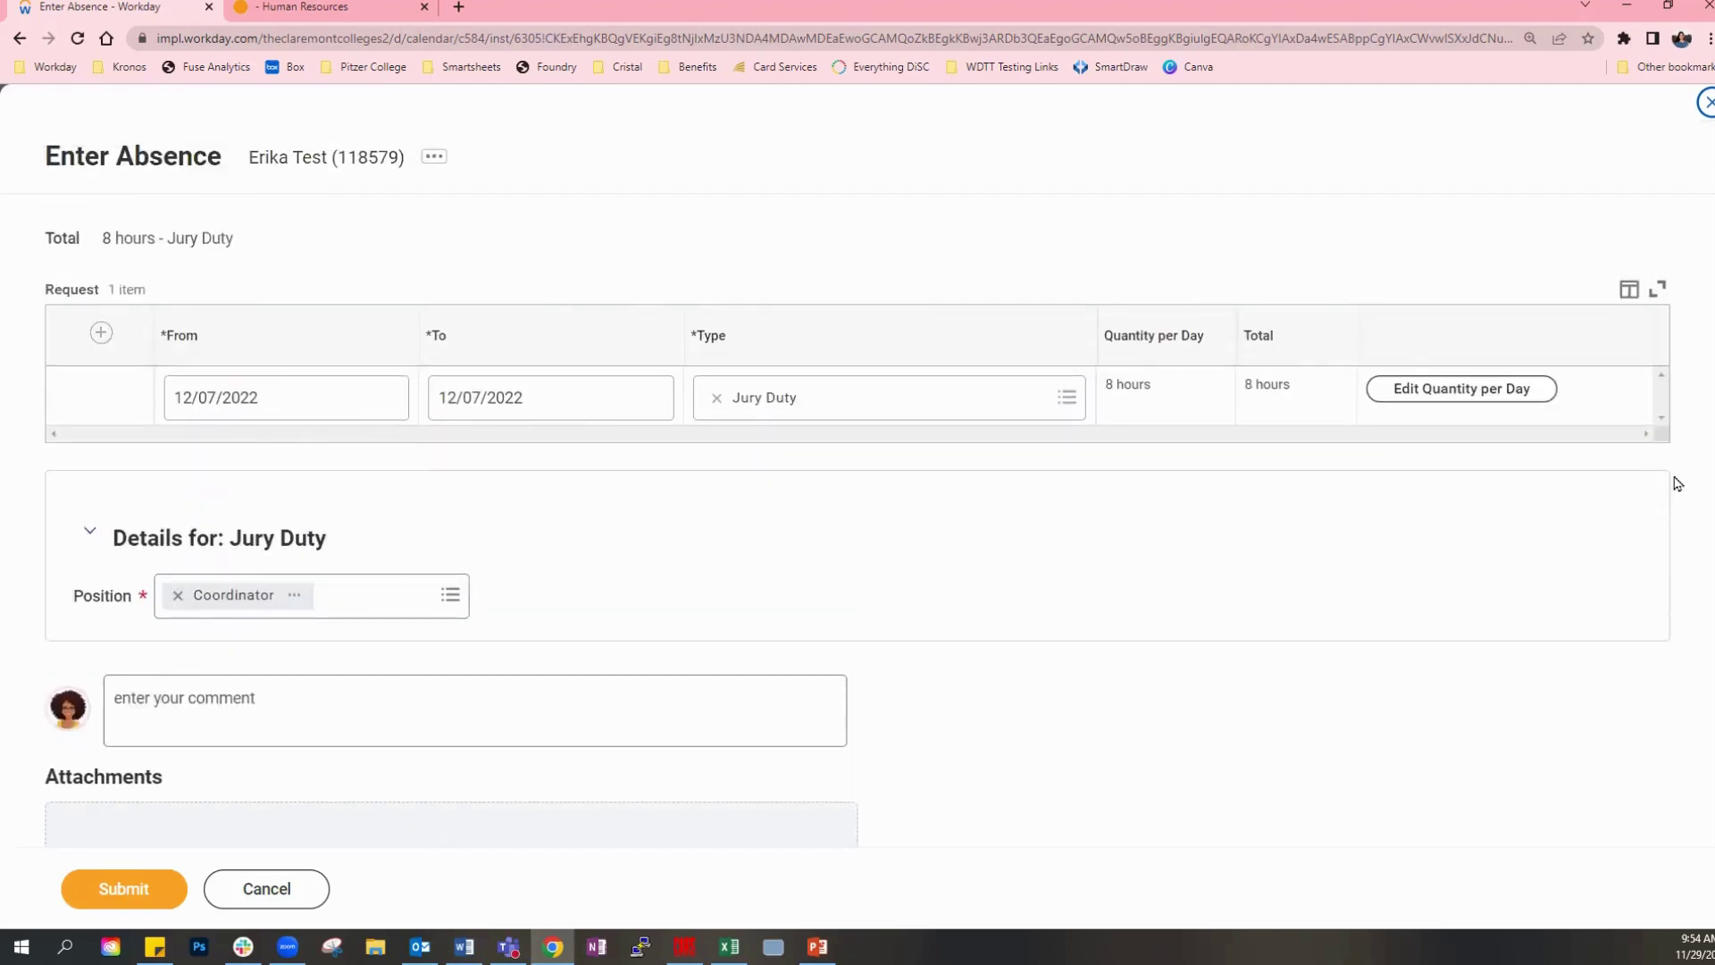
left_click(1707, 102)
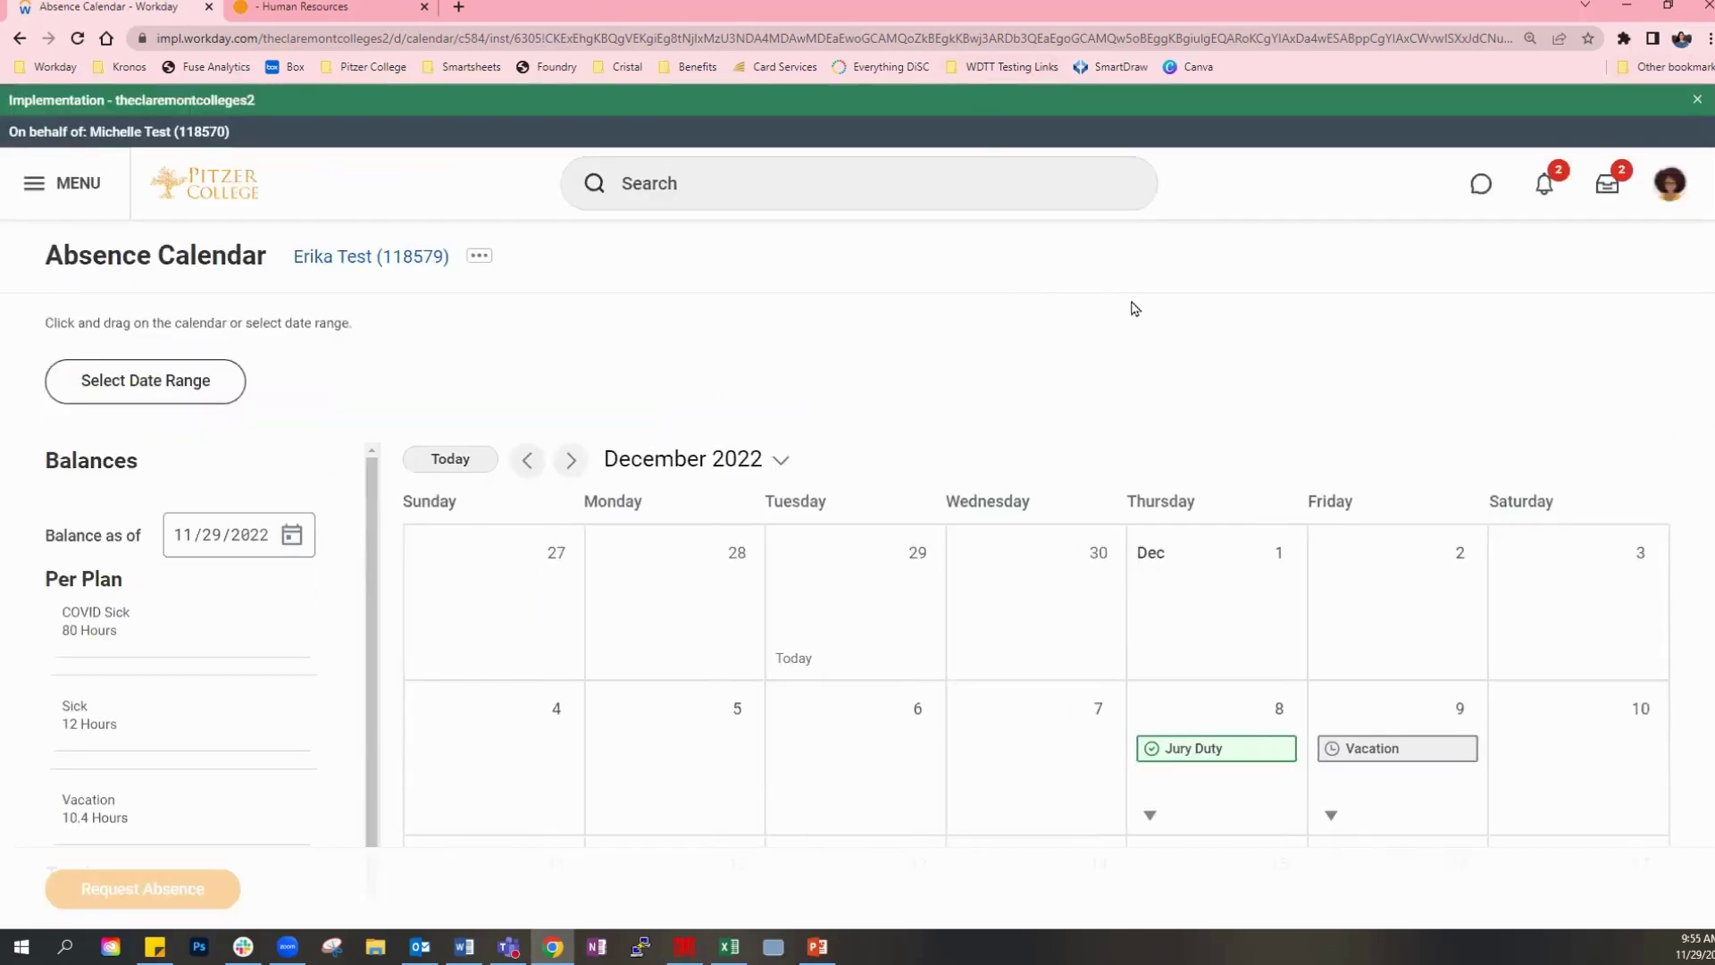
Check the status of the Jury Duty entry on December 8 and the Vacation entry on December 9.
scroll(1133, 308, "down", 2)
mouse_move(1188, 583)
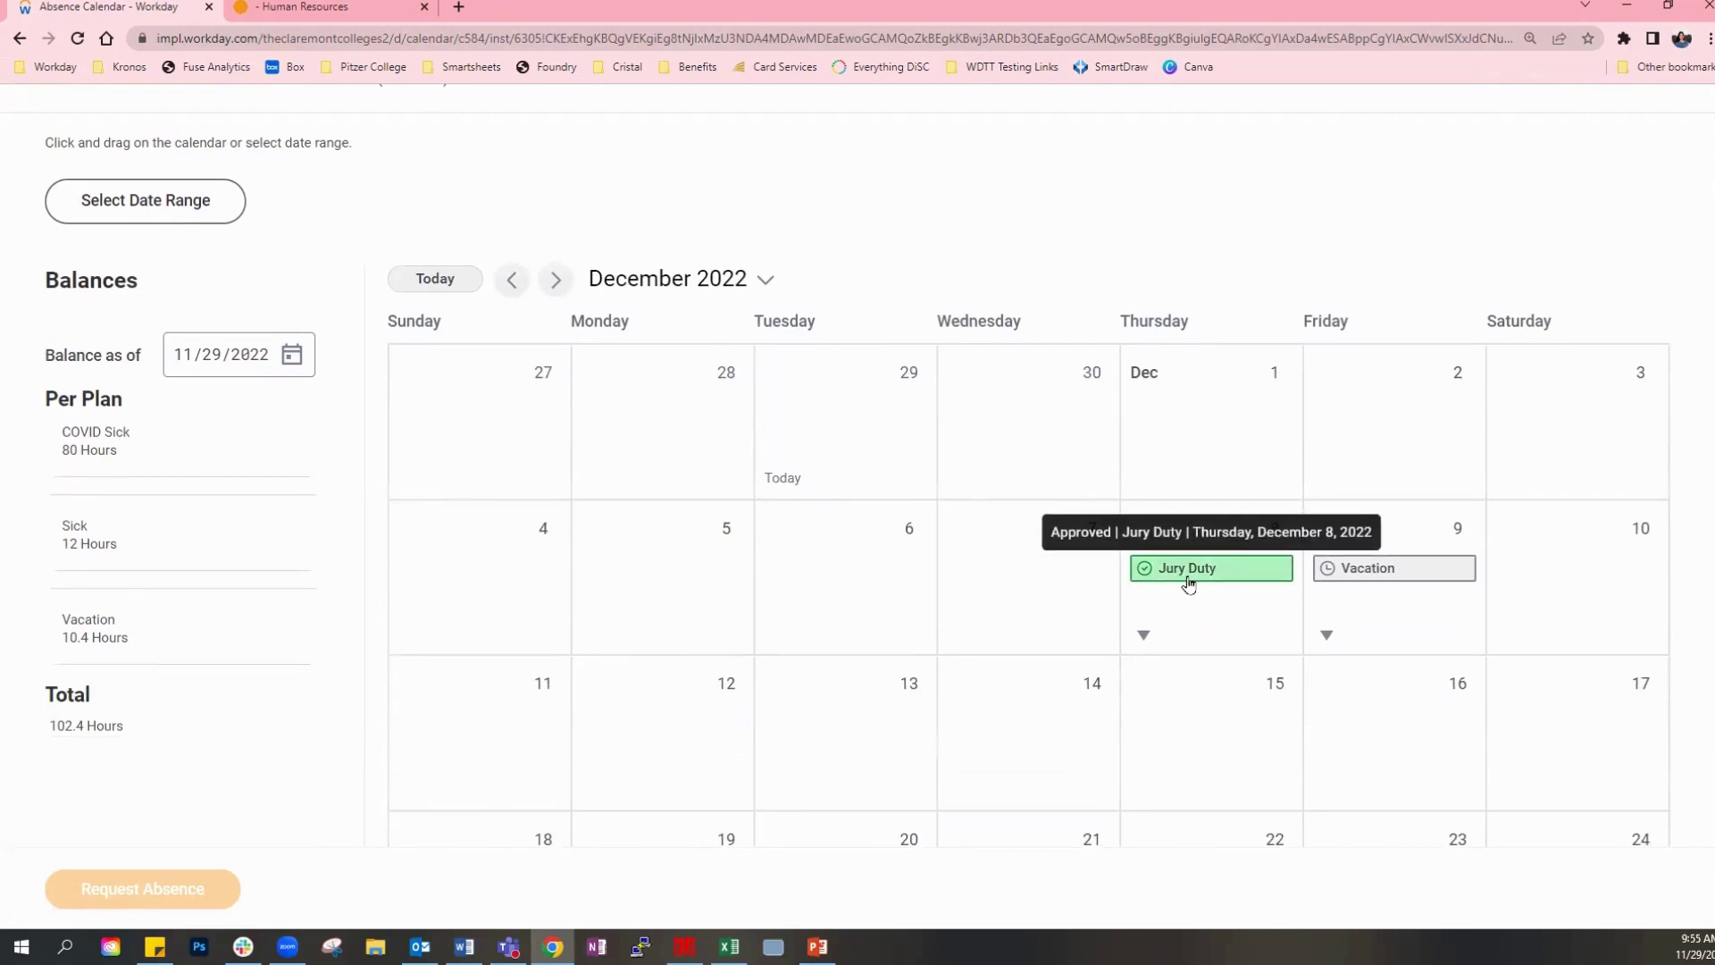
mouse_move(1381, 577)
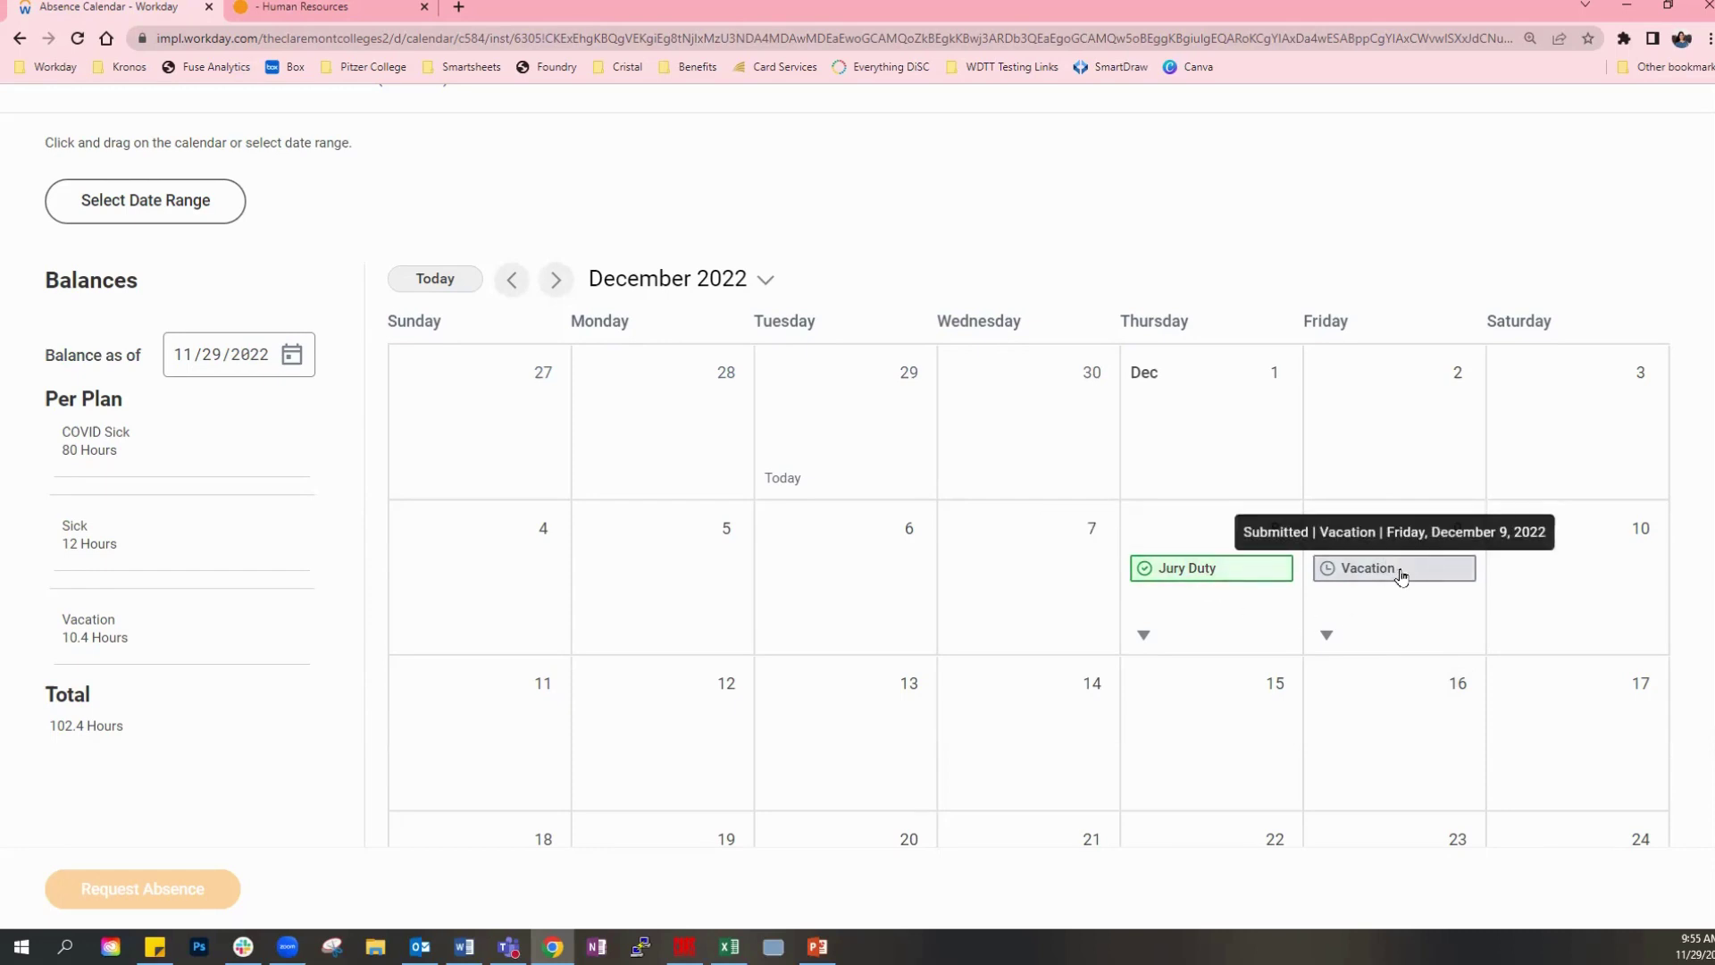
Return to the home page and open the Time Off & Leave Calendar from the Time and Absence app.
scroll(1087, 816, "up", 2)
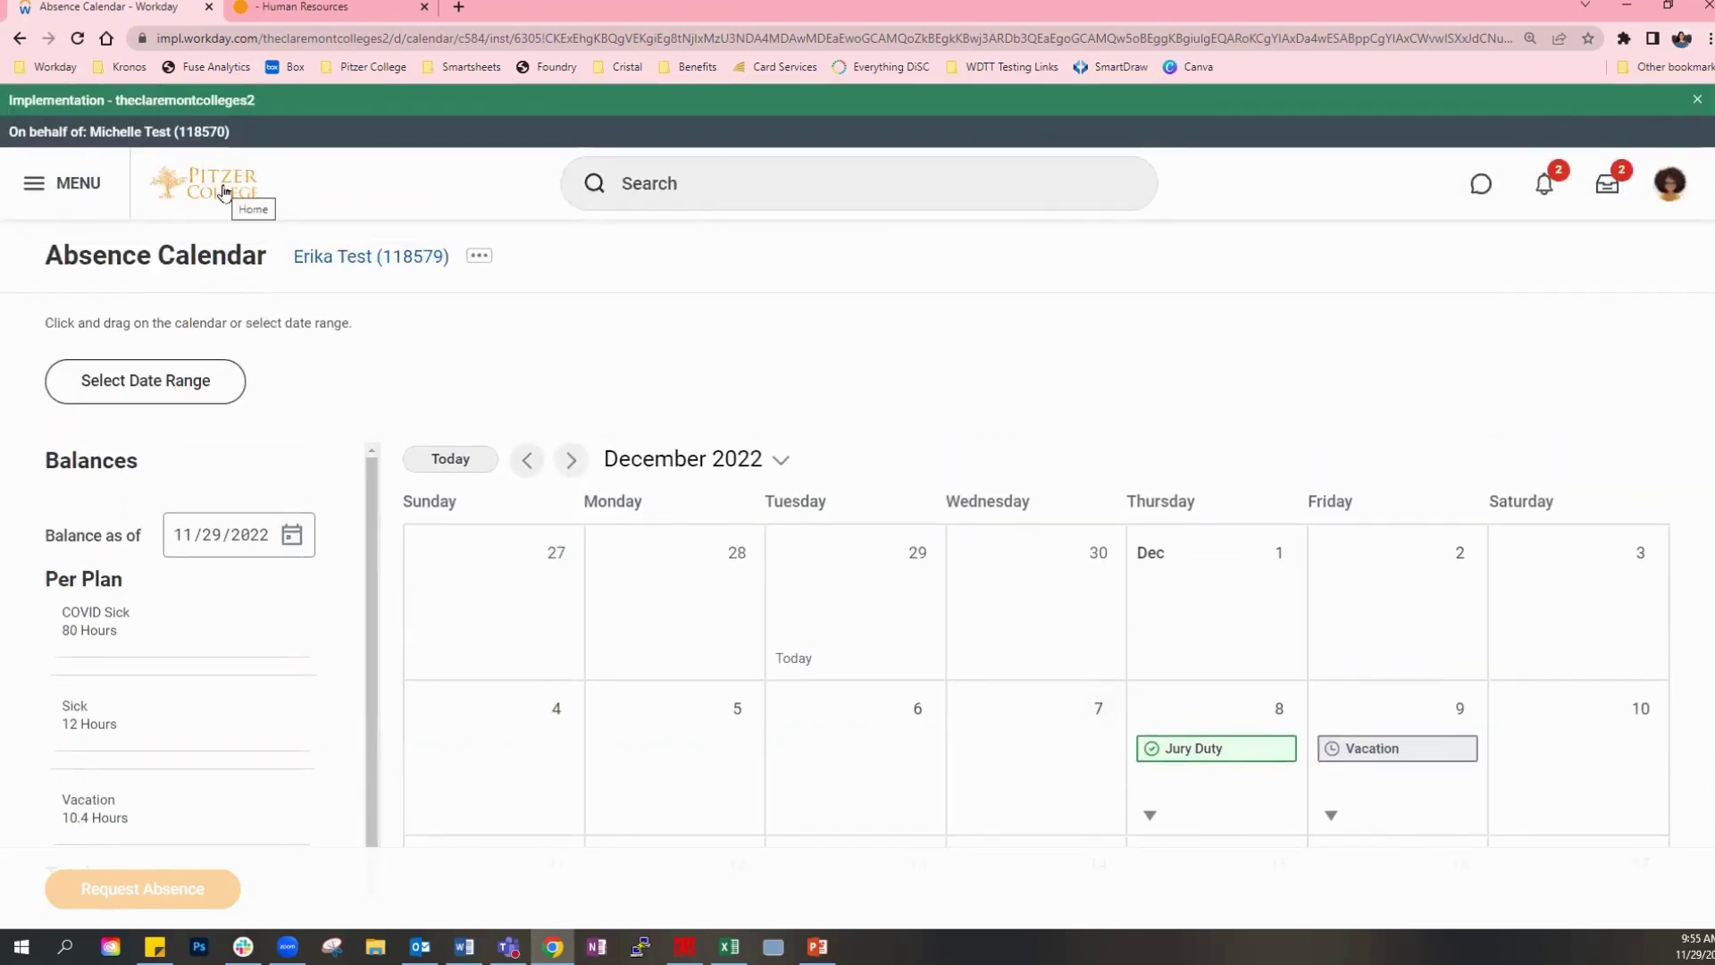
left_click(223, 191)
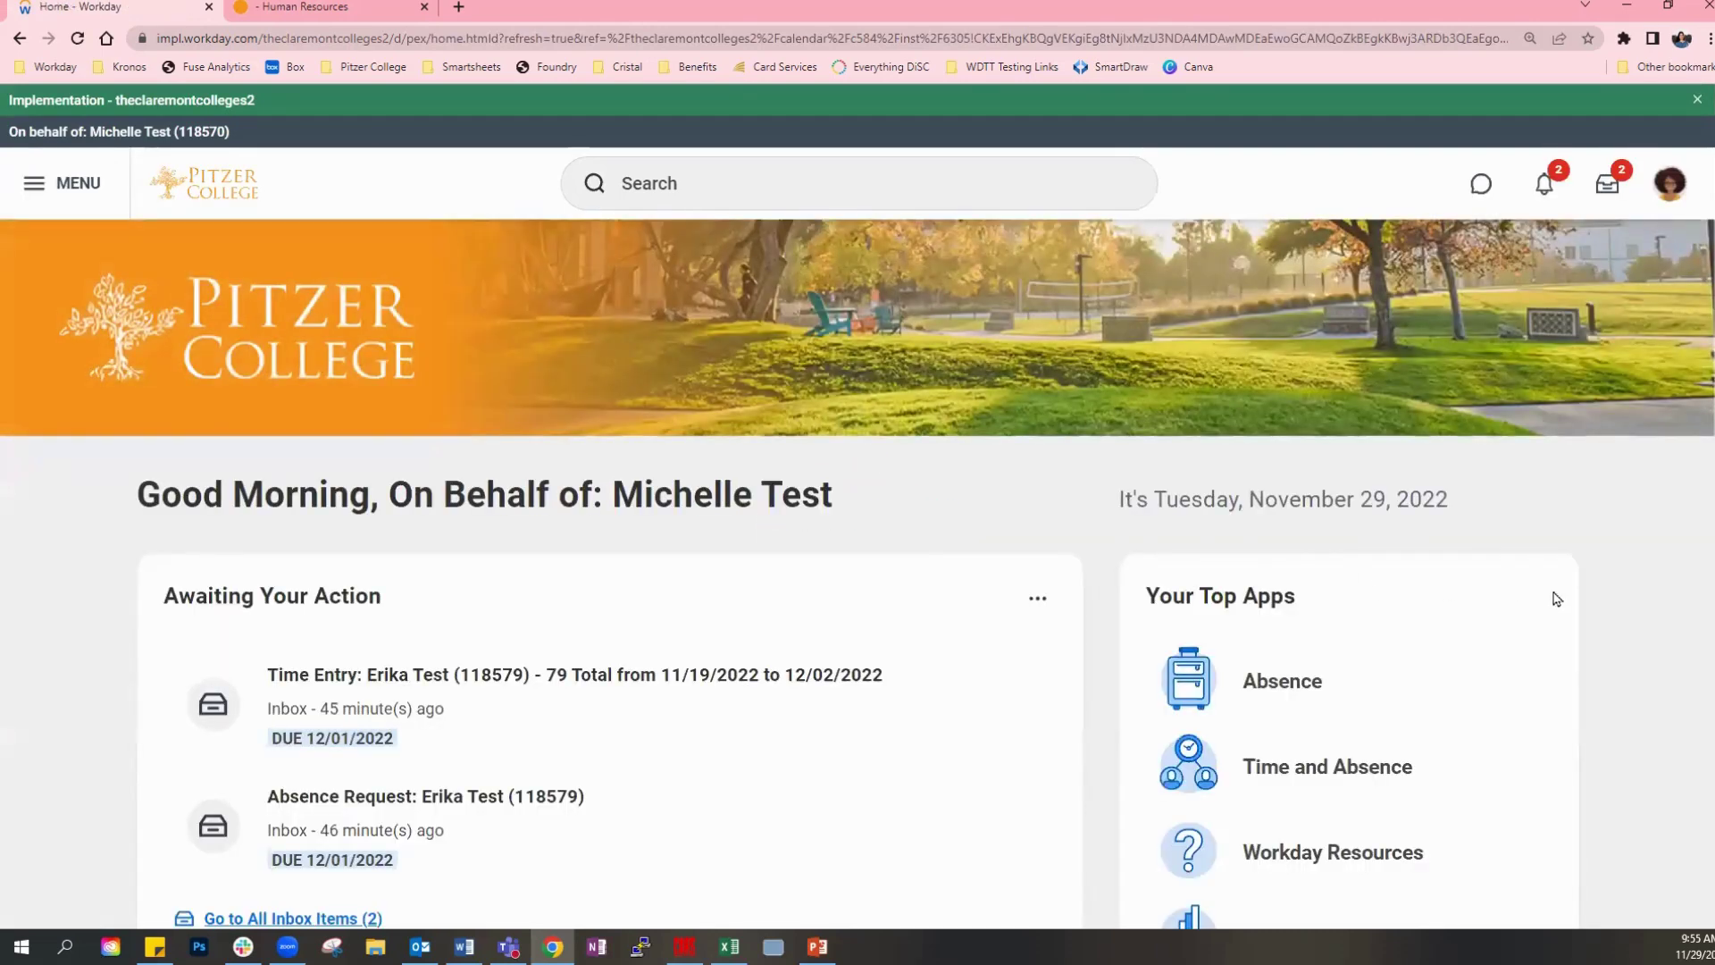
scroll(1557, 599, "down", 1)
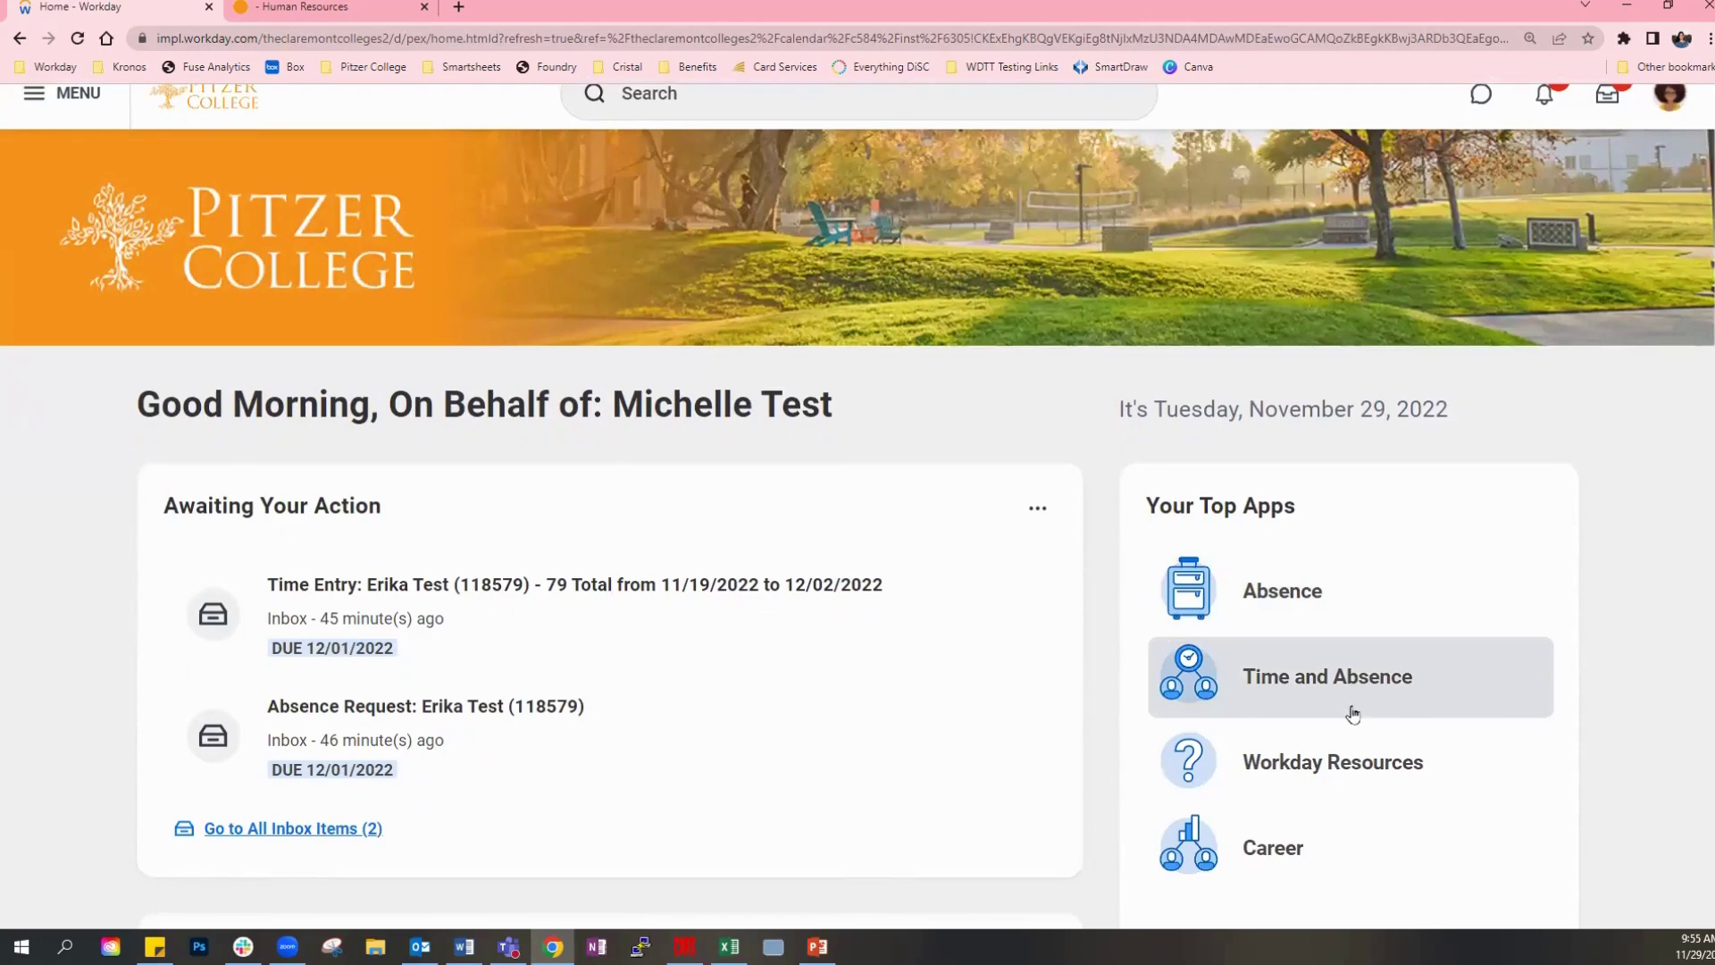
left_click(1374, 680)
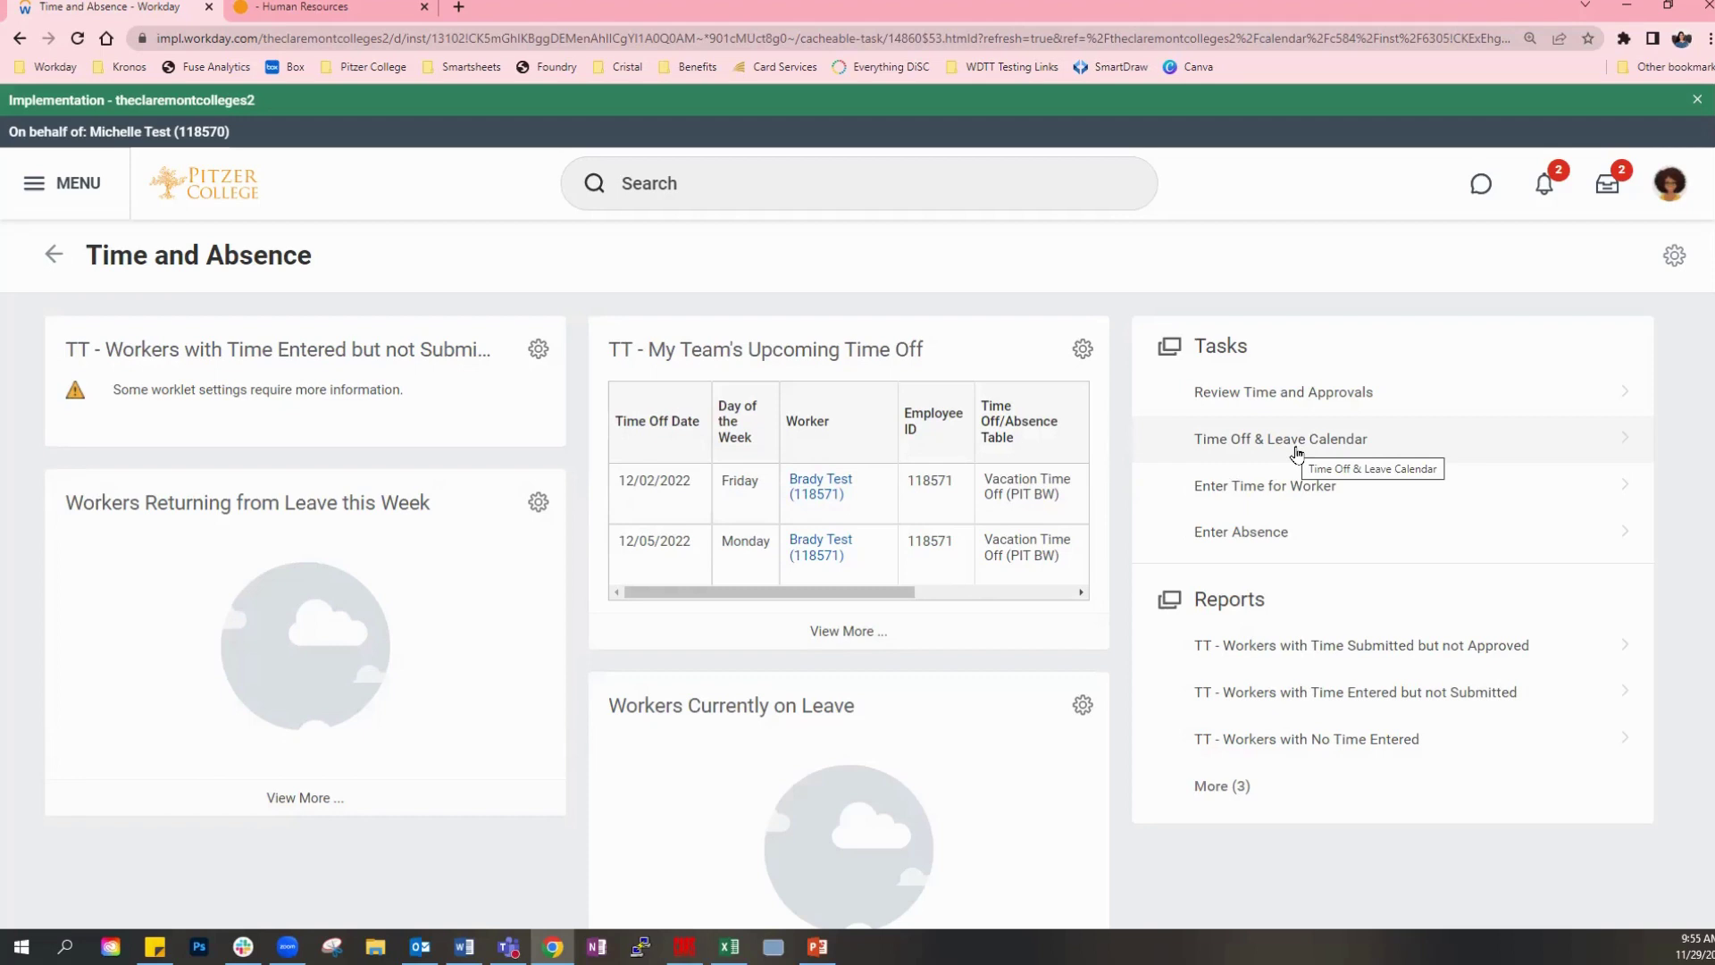
left_click(1296, 455)
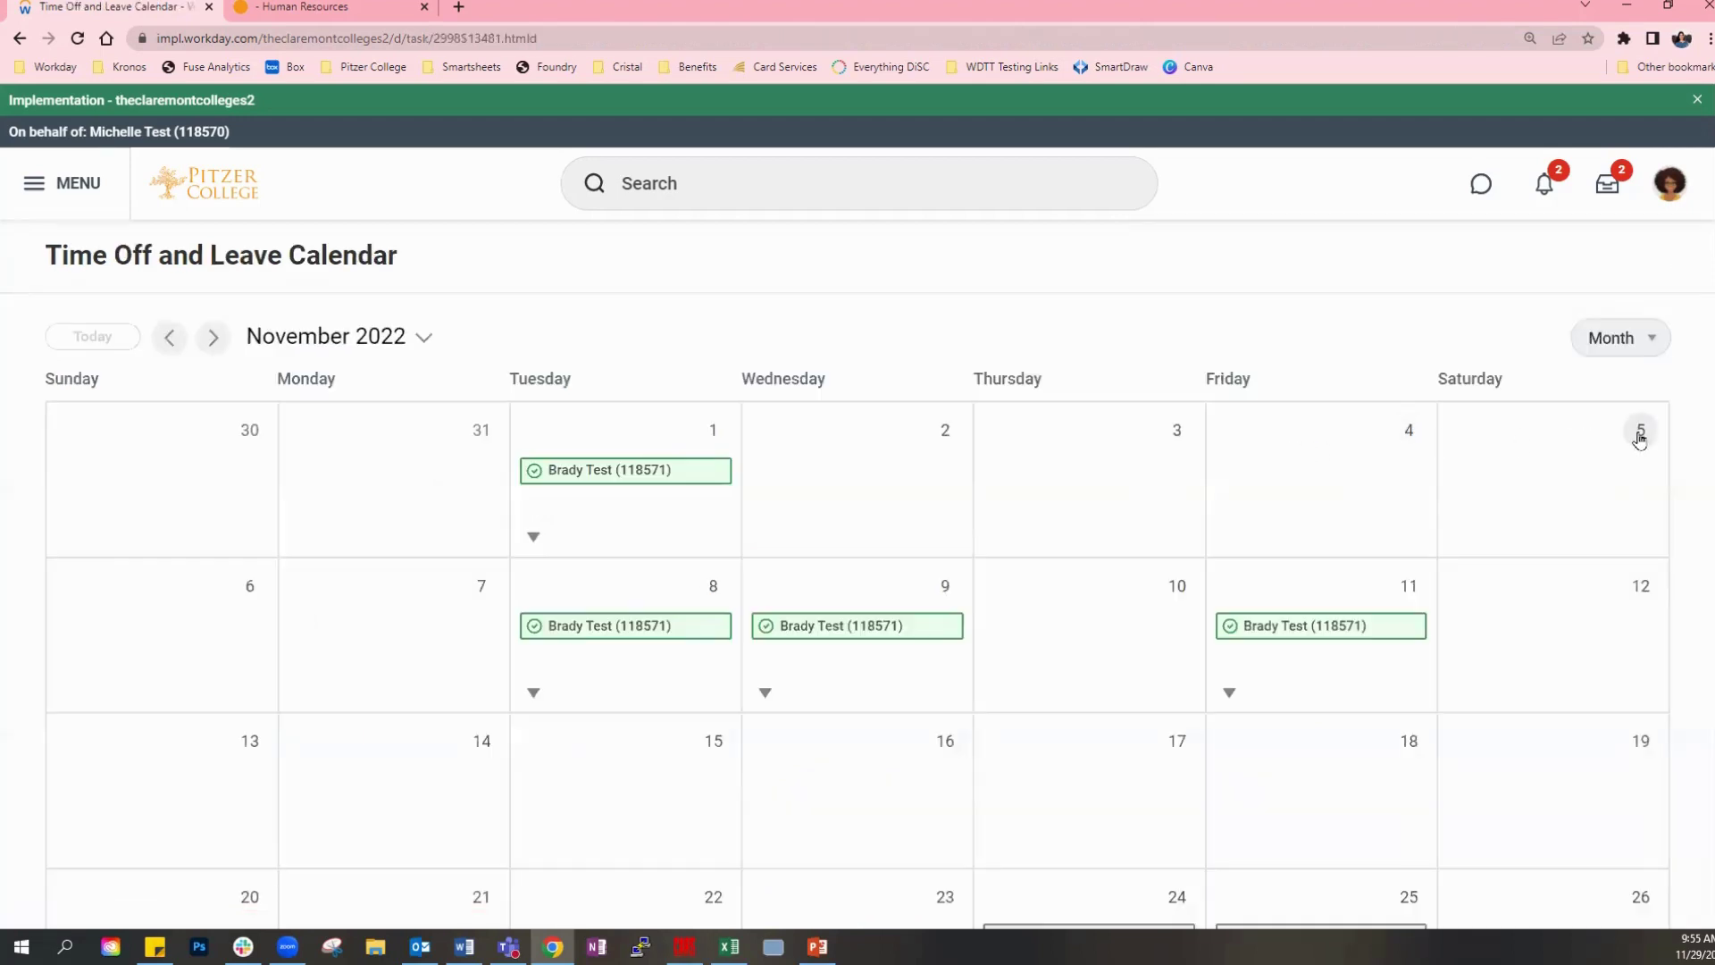
Review the team's time off and holidays for November 2022 in the Time Off and Leave Calendar.
scroll(1706, 481, "down", 1)
scroll(1706, 482, "down", 2)
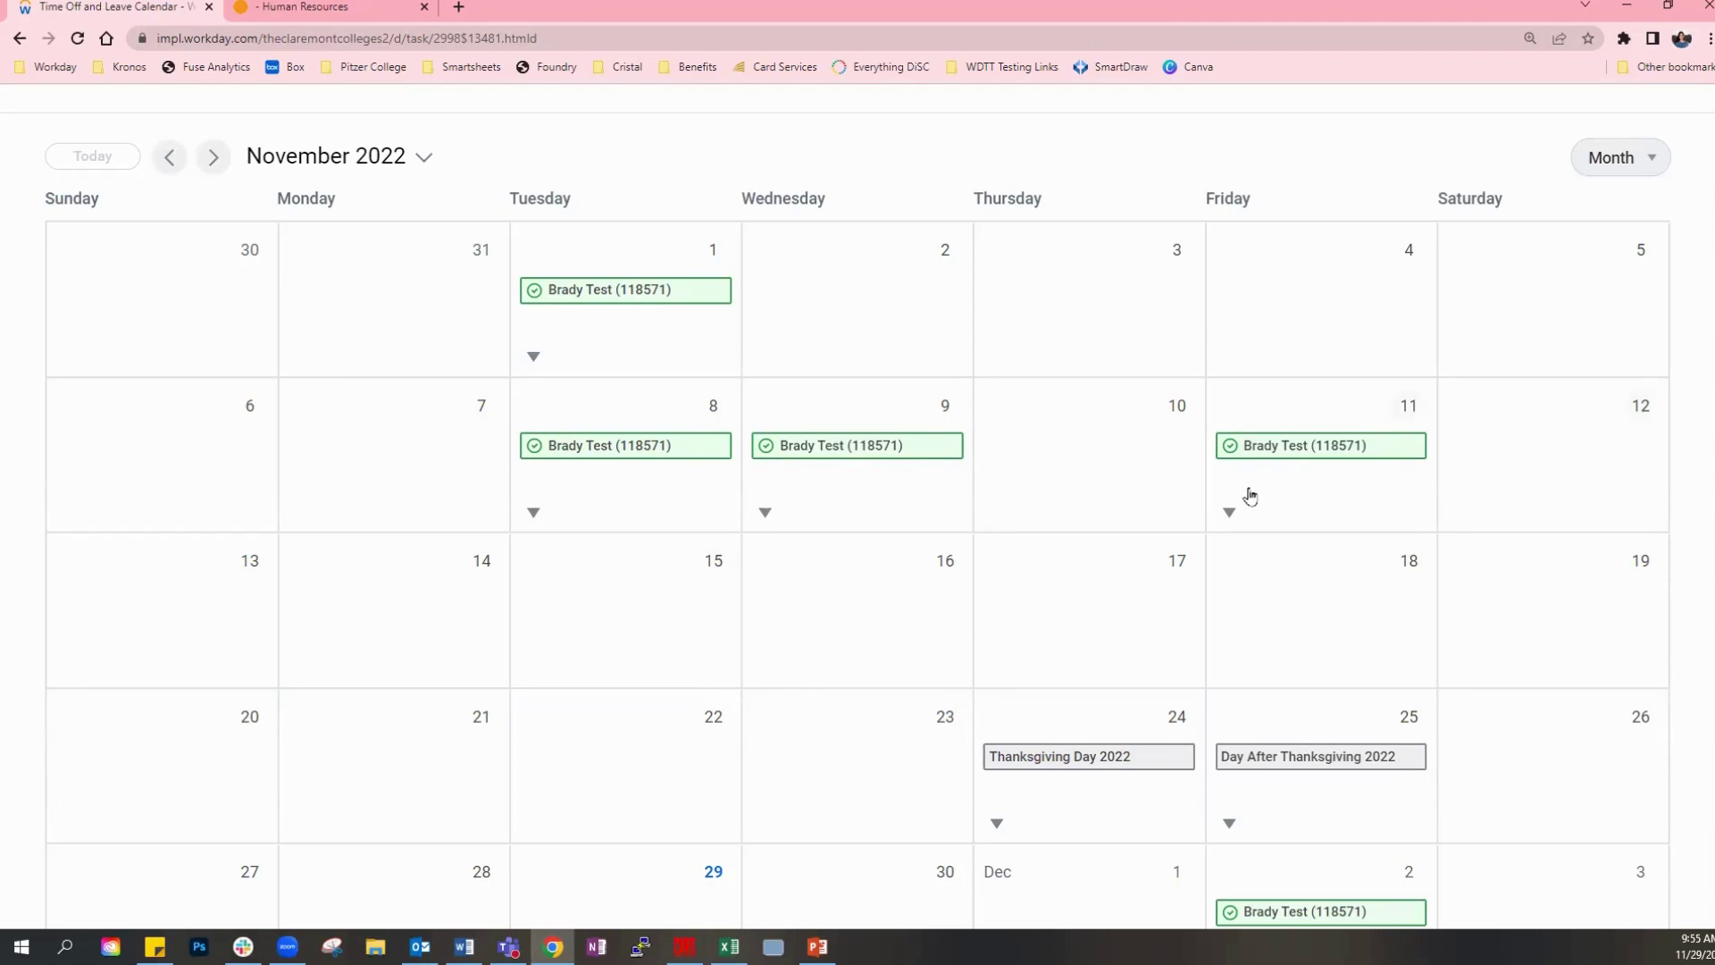
scroll(1617, 509, "down", 1)
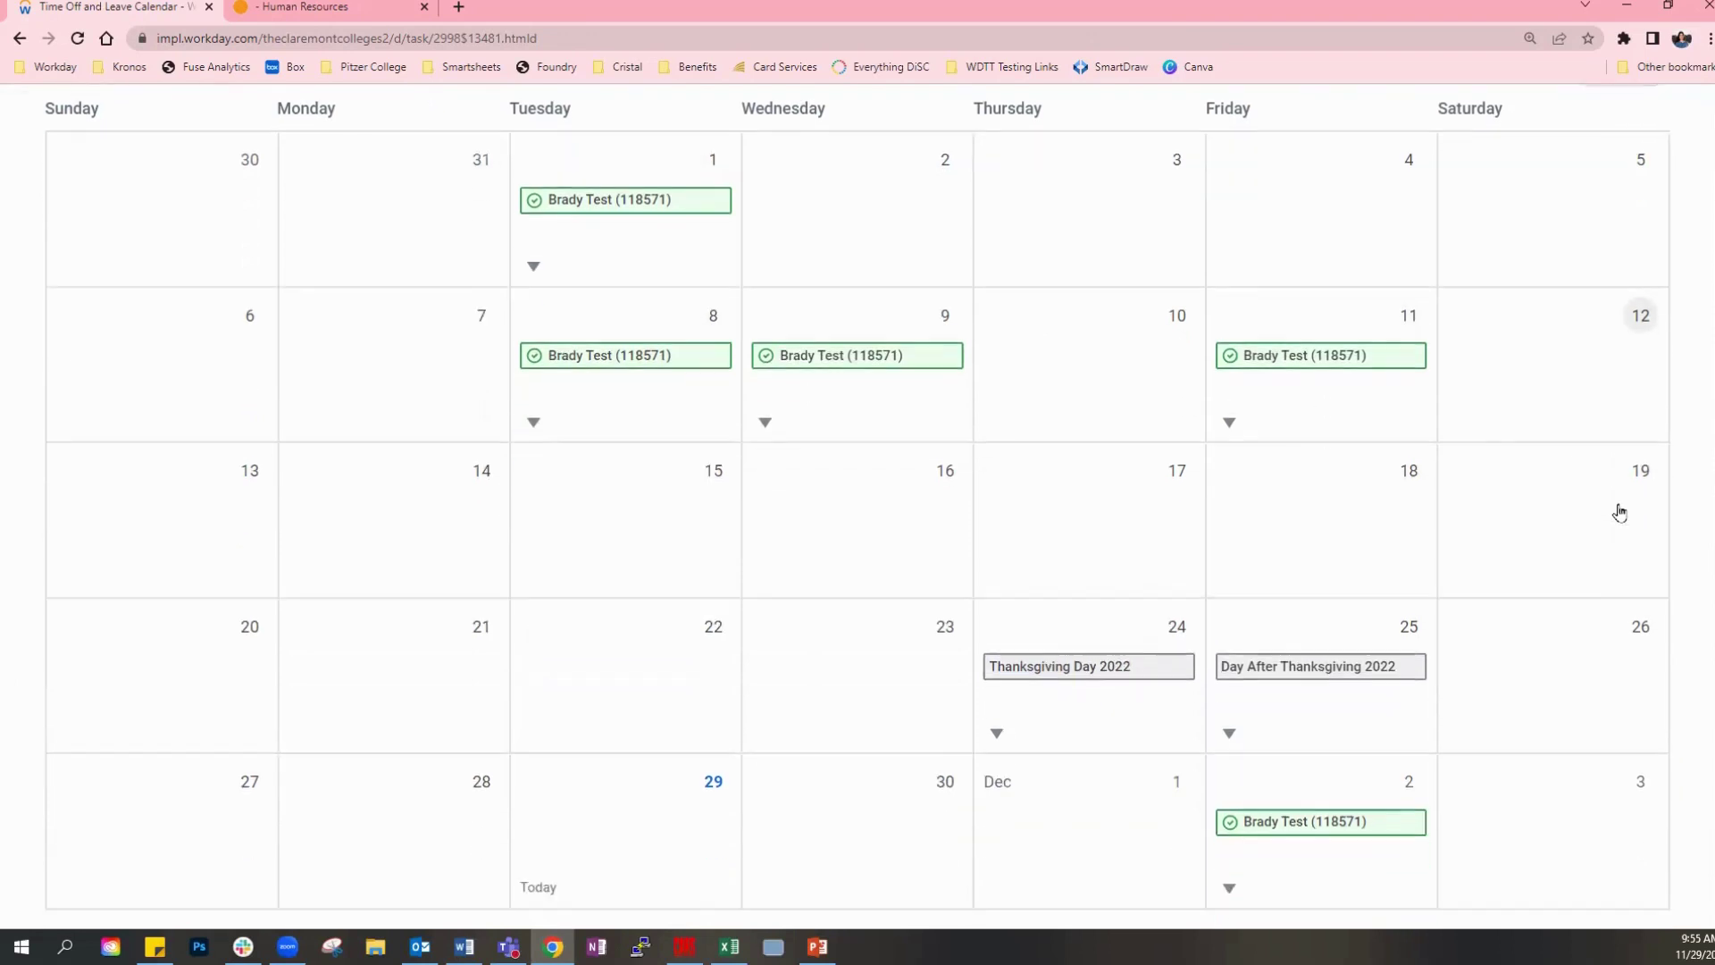
scroll(1617, 510, "up", 1)
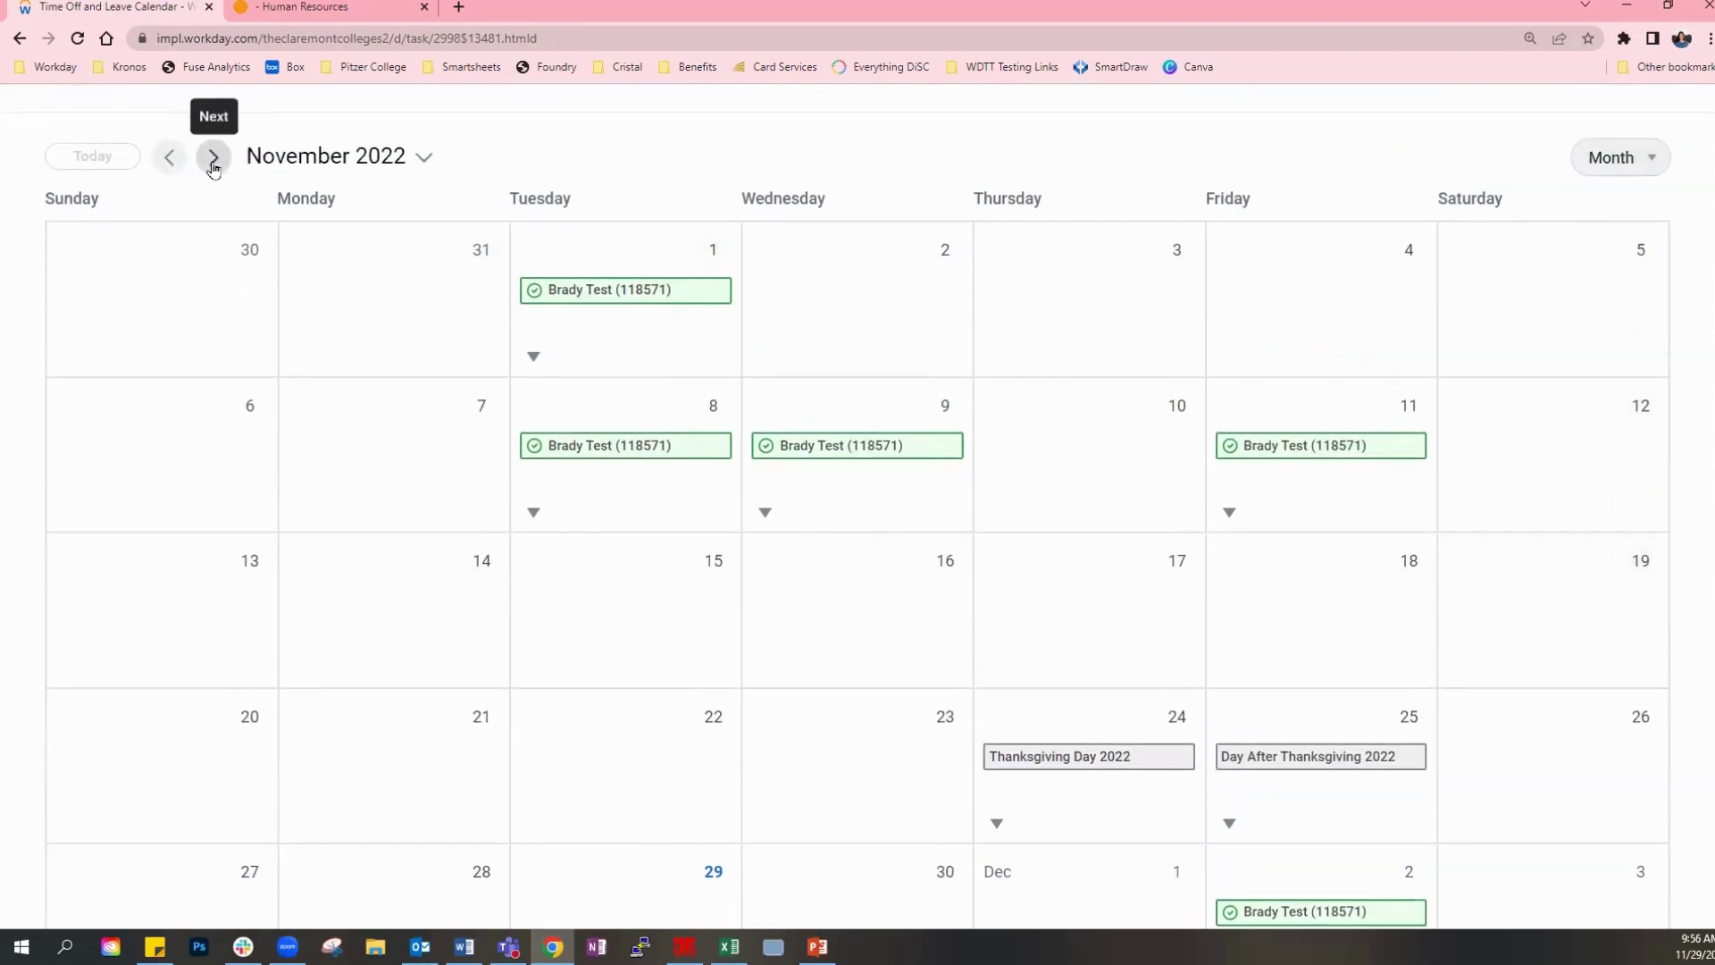
Review the team's time off for December 2022 in the Time Off and Leave Calendar.
left_click(211, 161)
scroll(1685, 519, "up", 1)
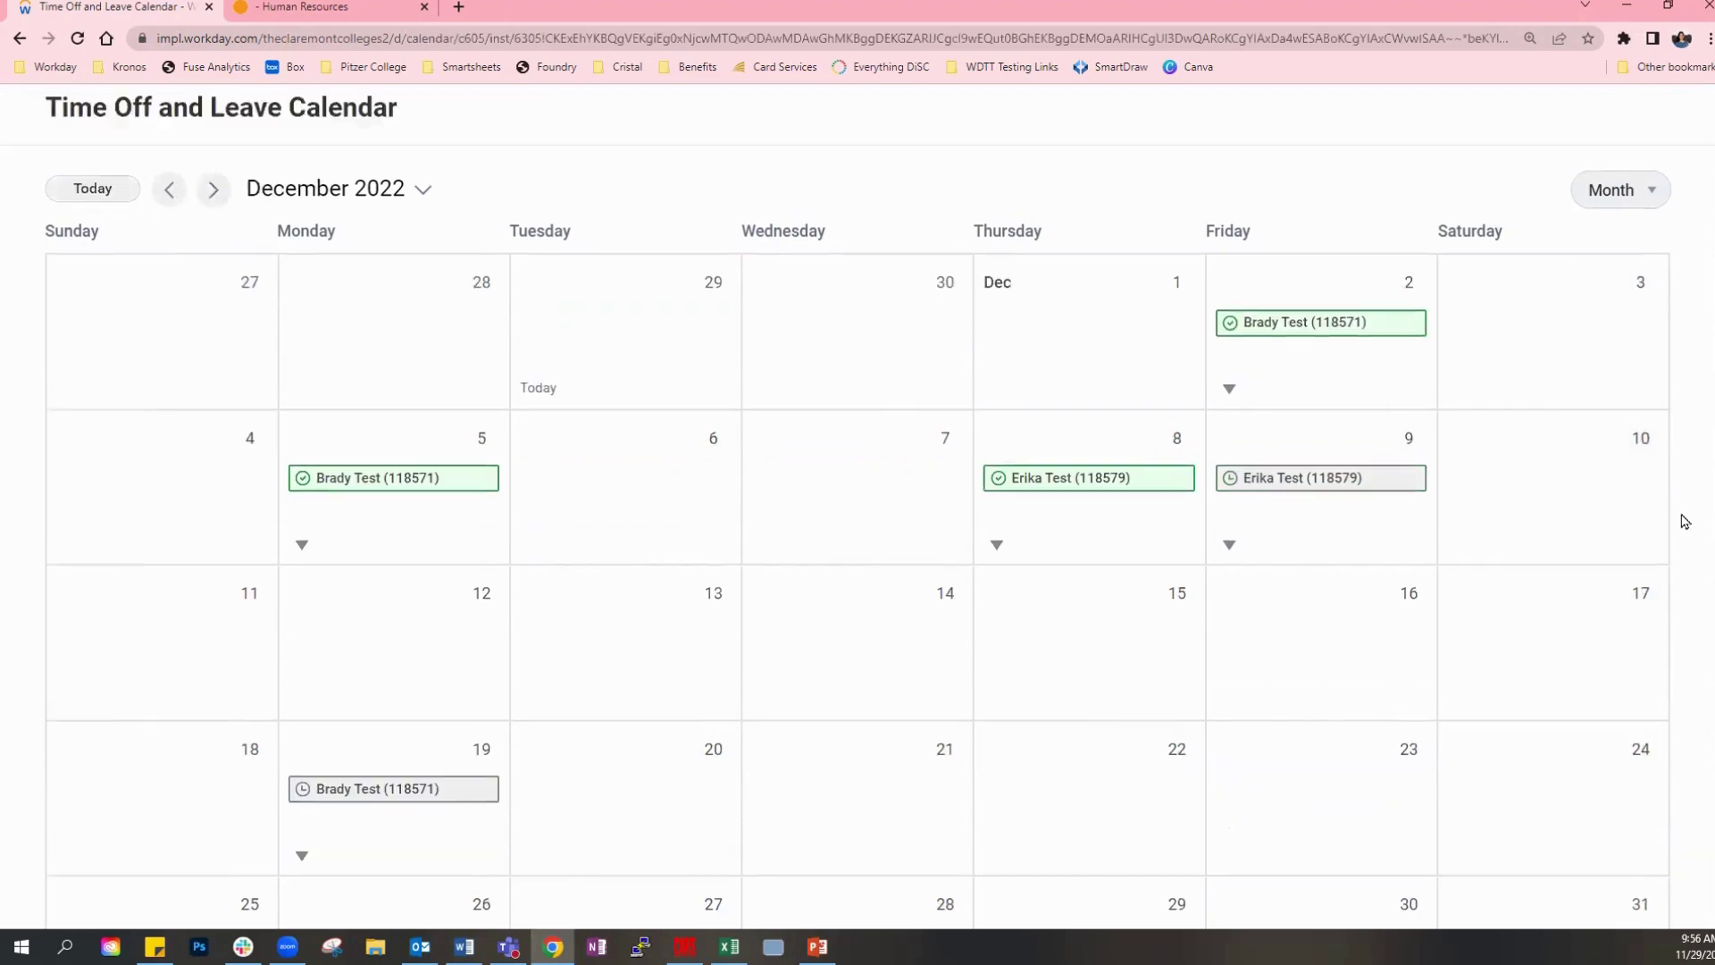
scroll(1685, 522, "down", 1)
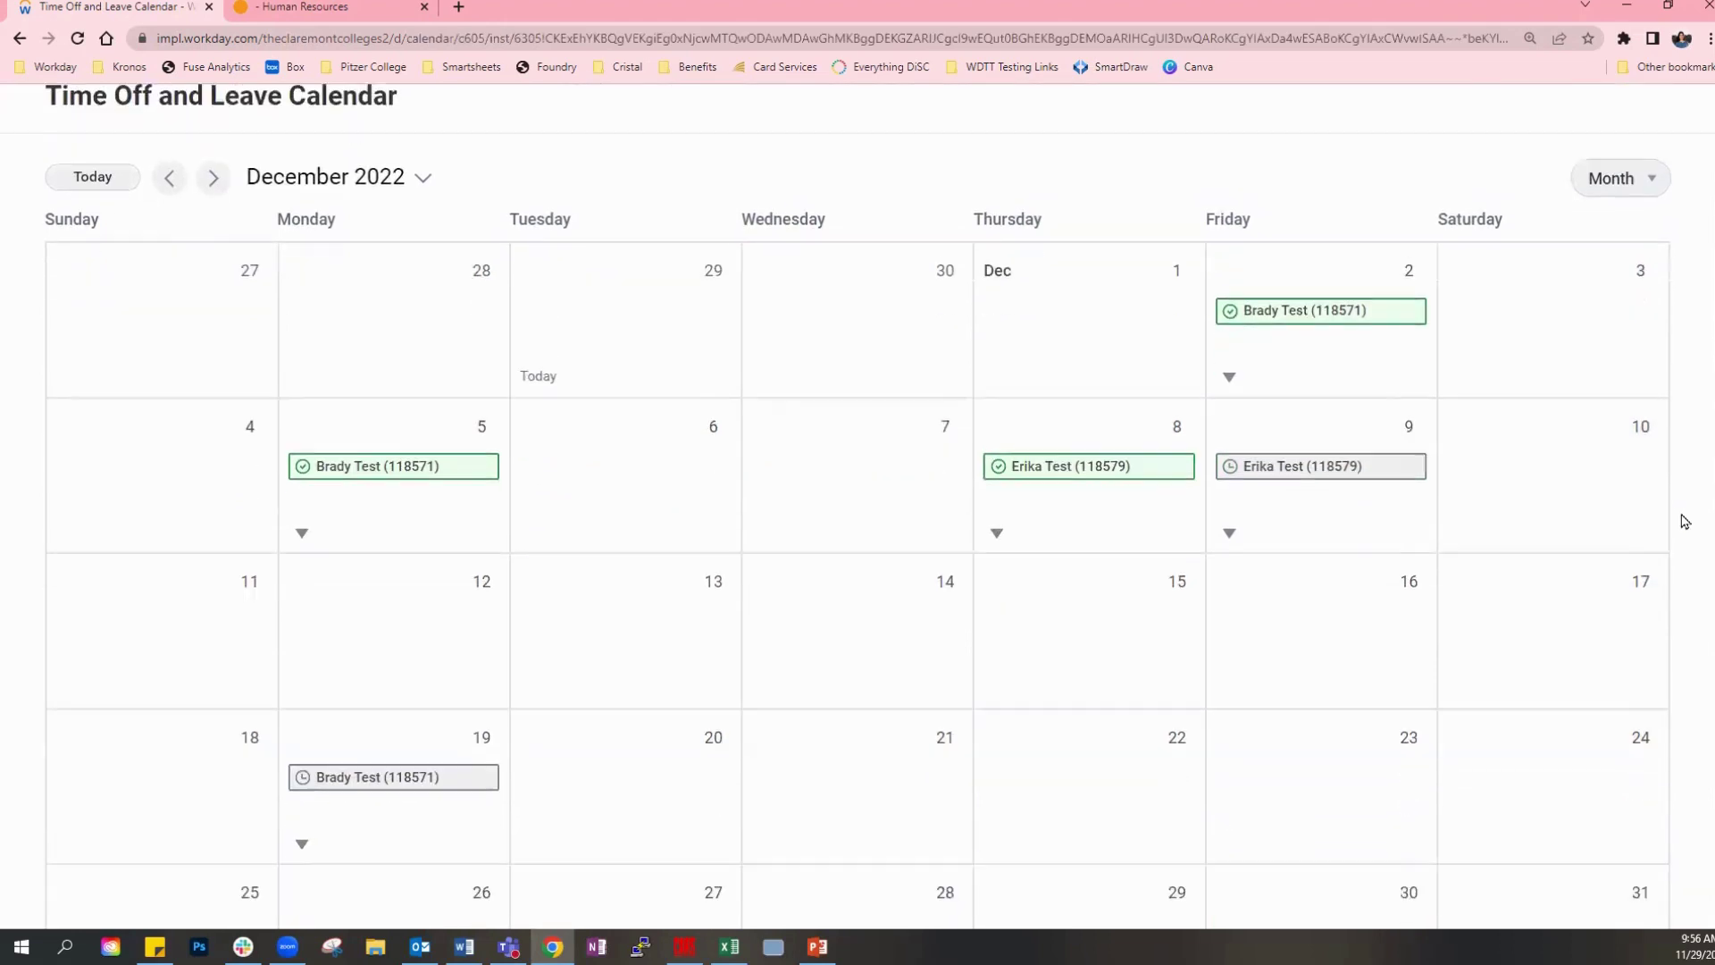
mouse_move(1335, 455)
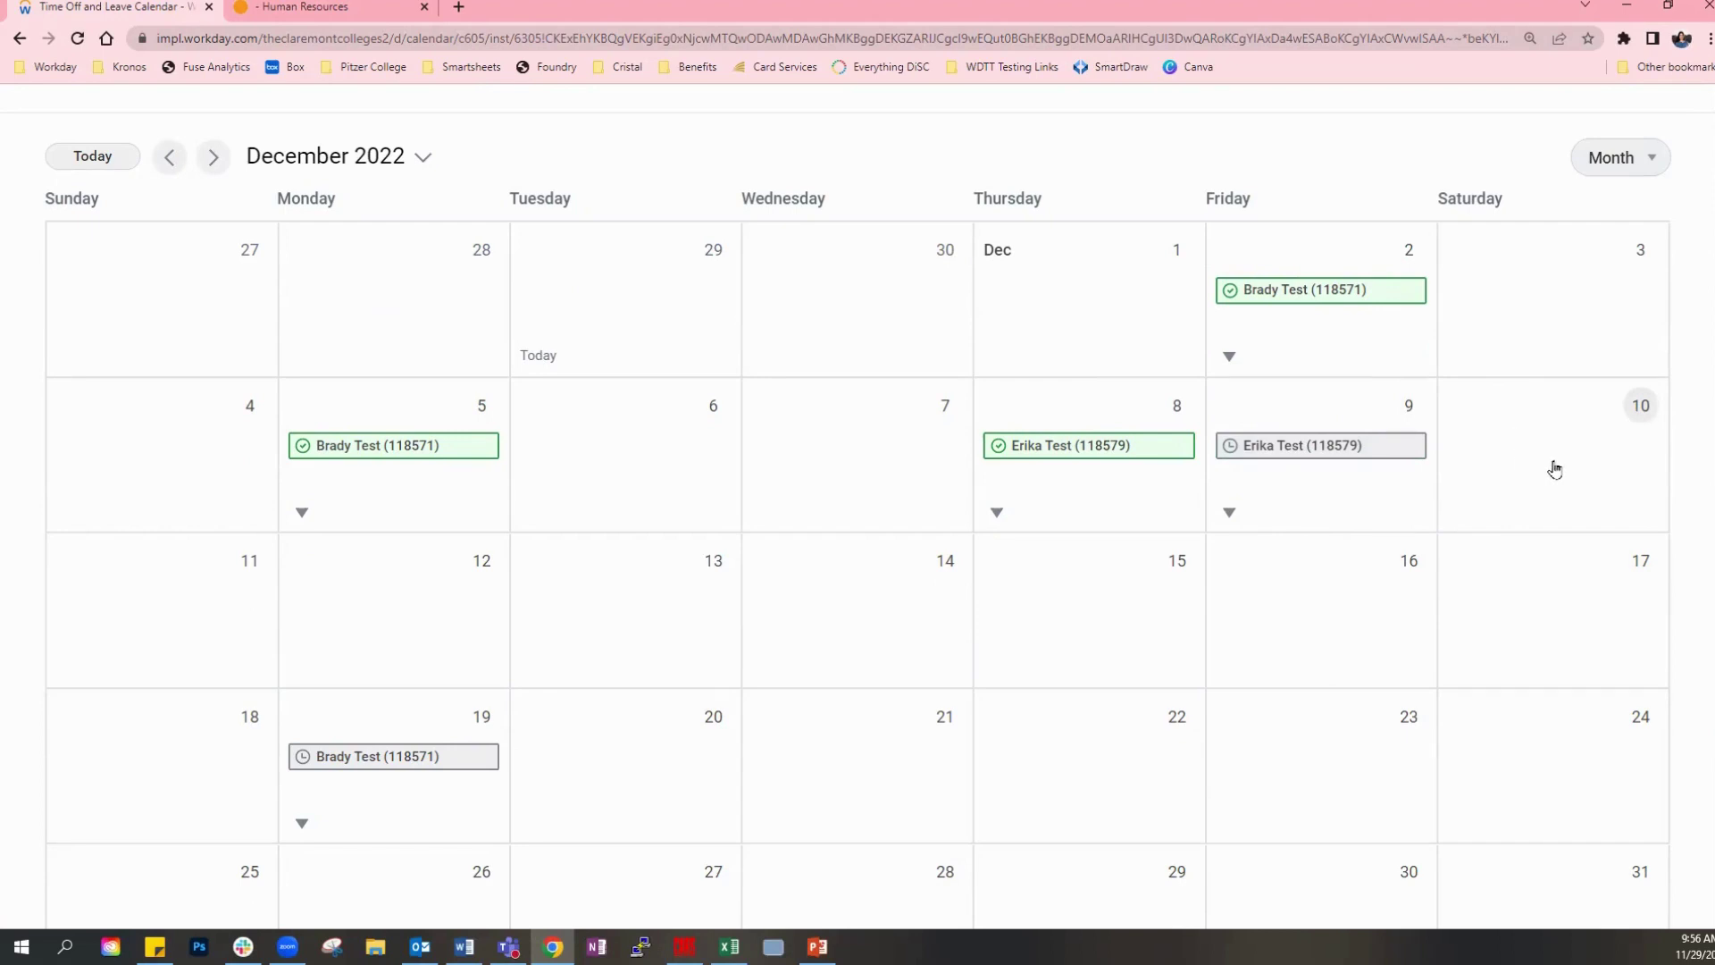
scroll(1542, 670, "down", 1)
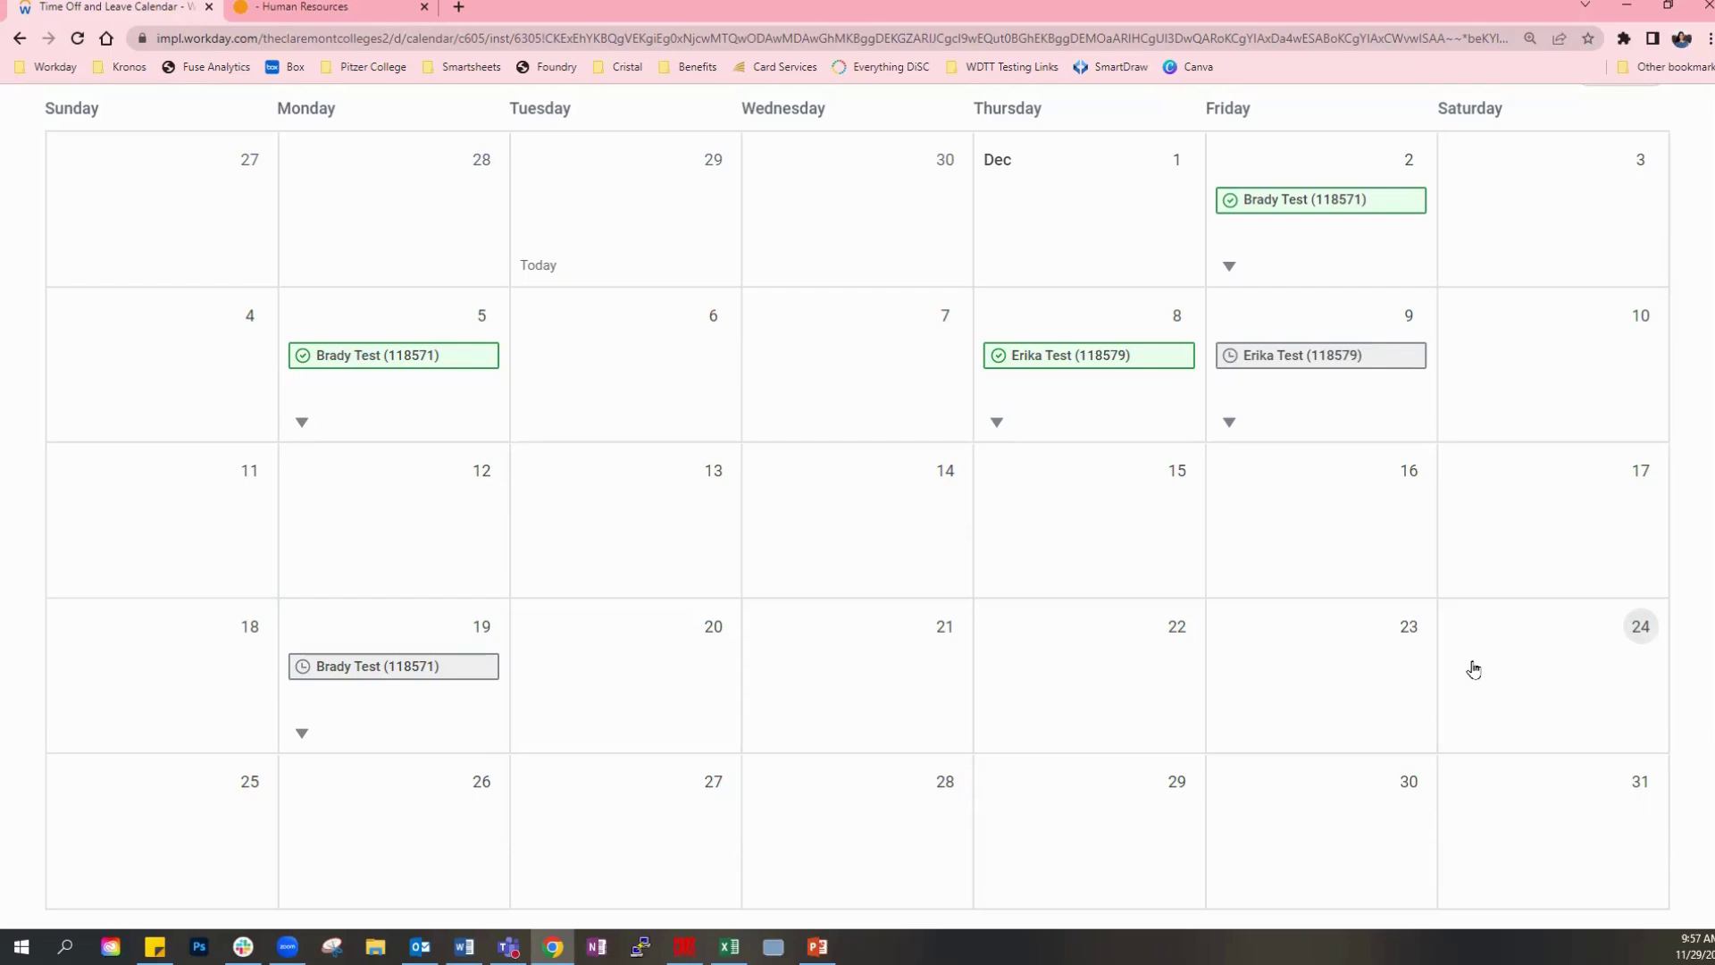
scroll(1558, 612, "up", 2)
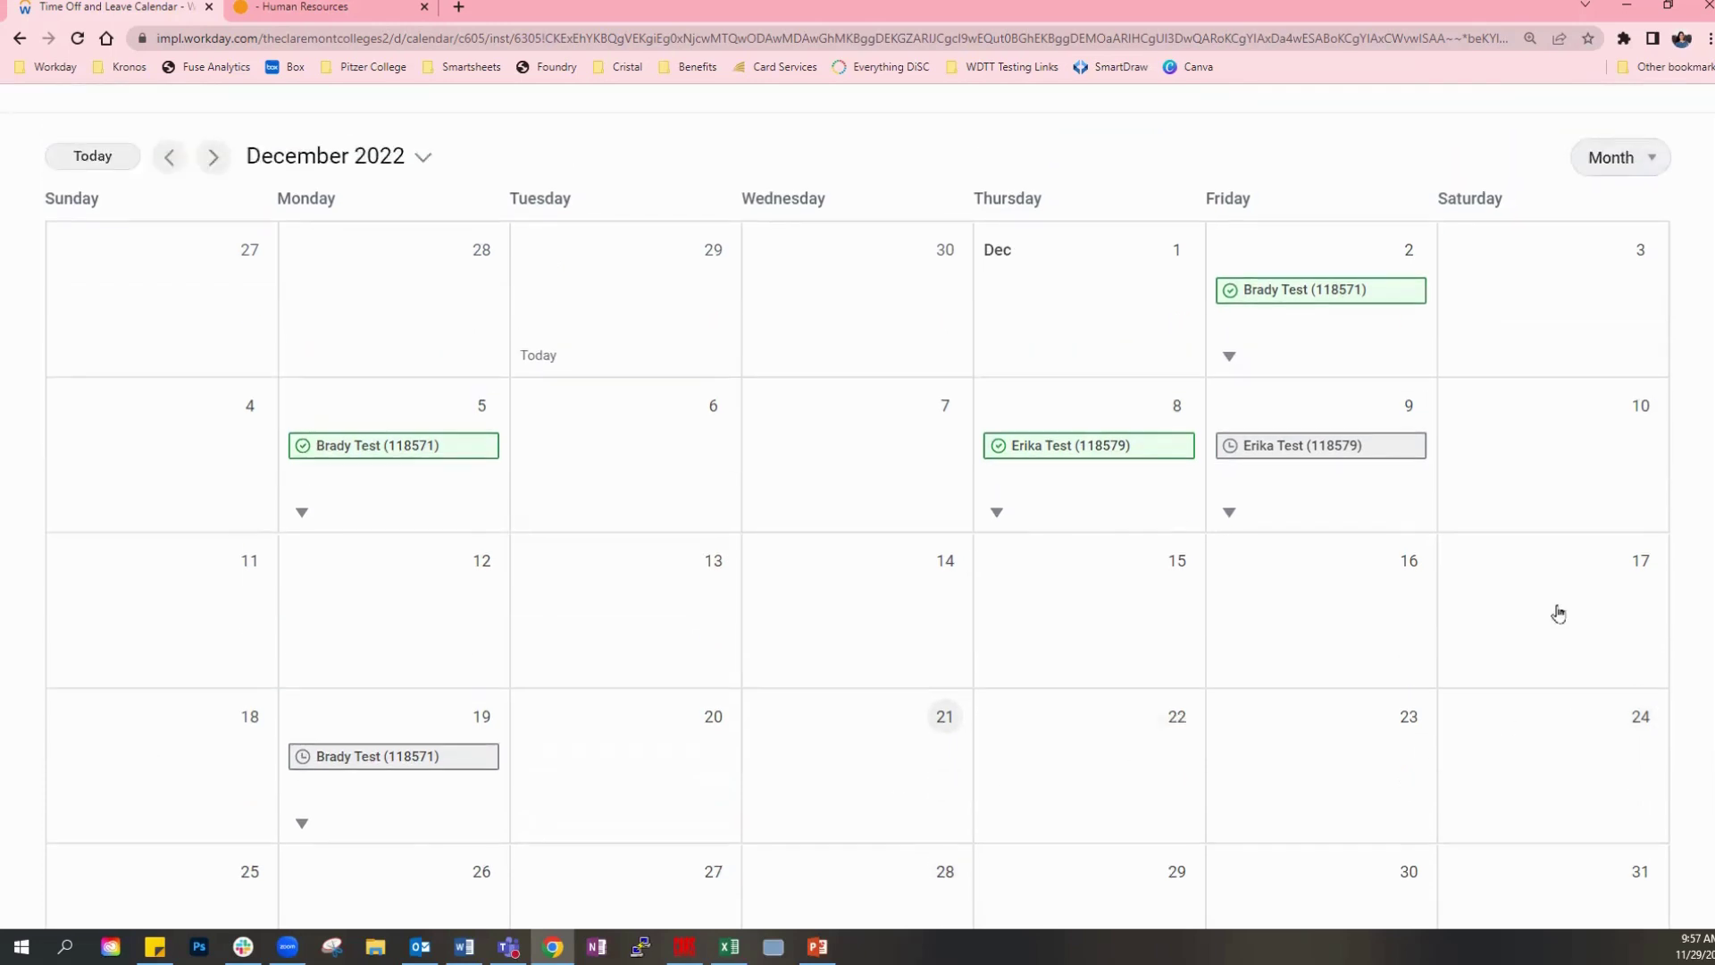
scroll(1696, 604, "up", 1)
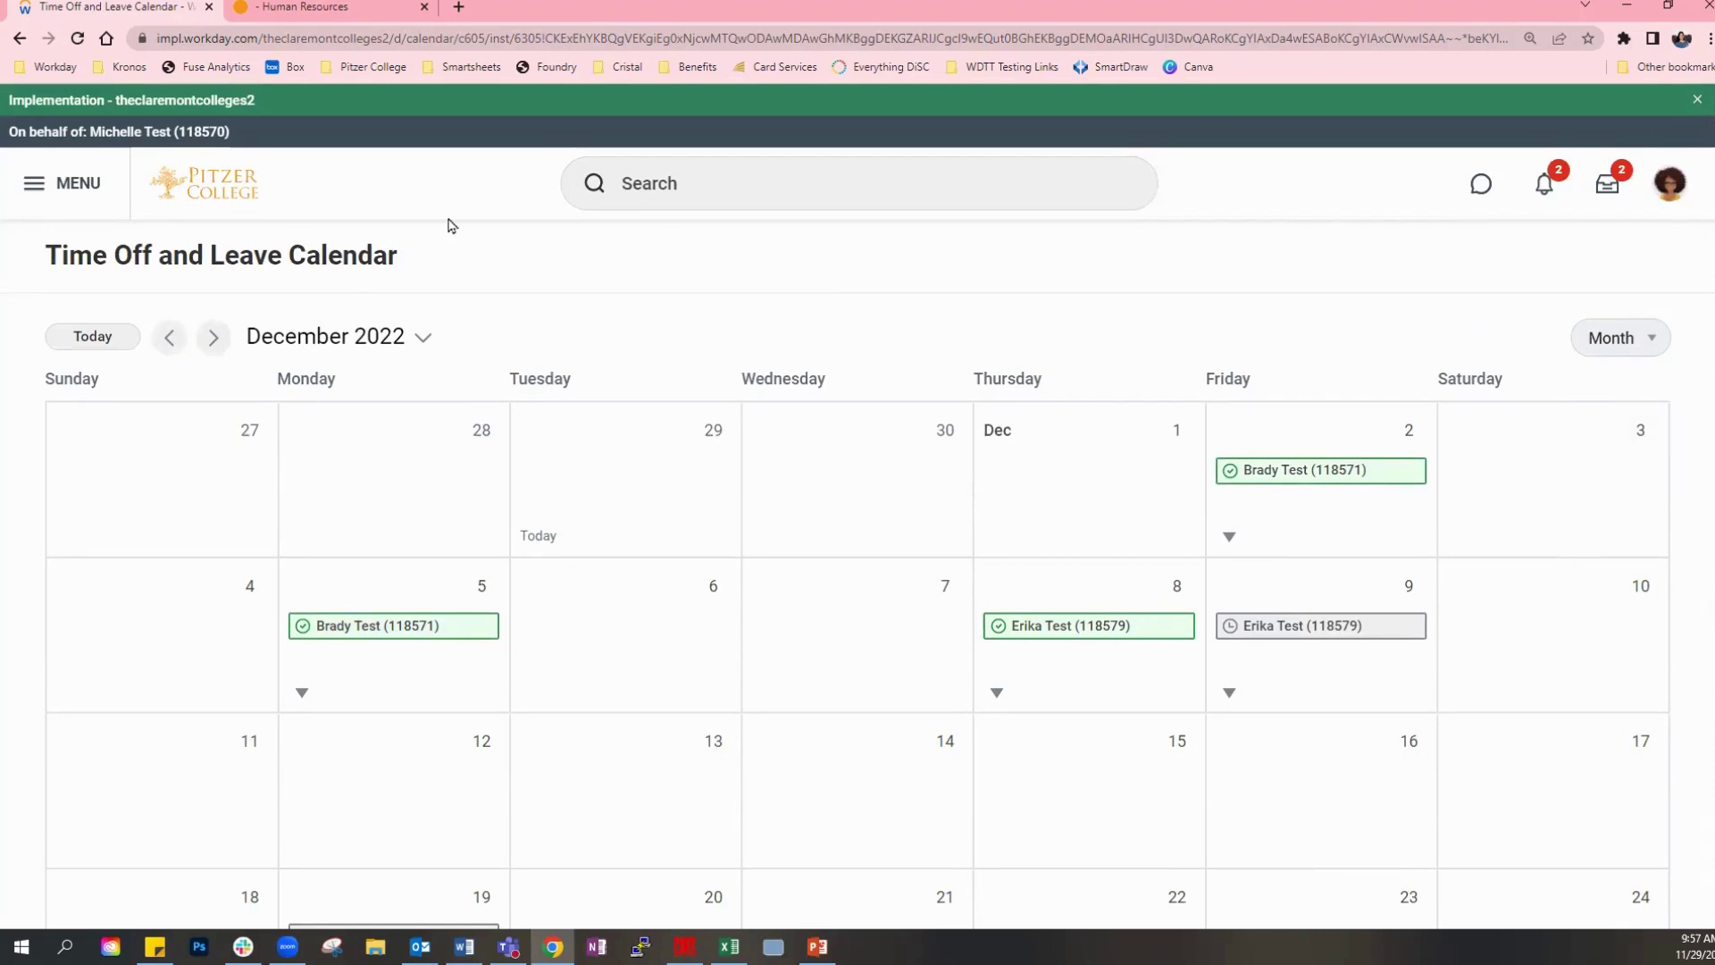
Return to the home page and open the employee's 12/09/2022 vacation request from the items awaiting action.
left_click(221, 197)
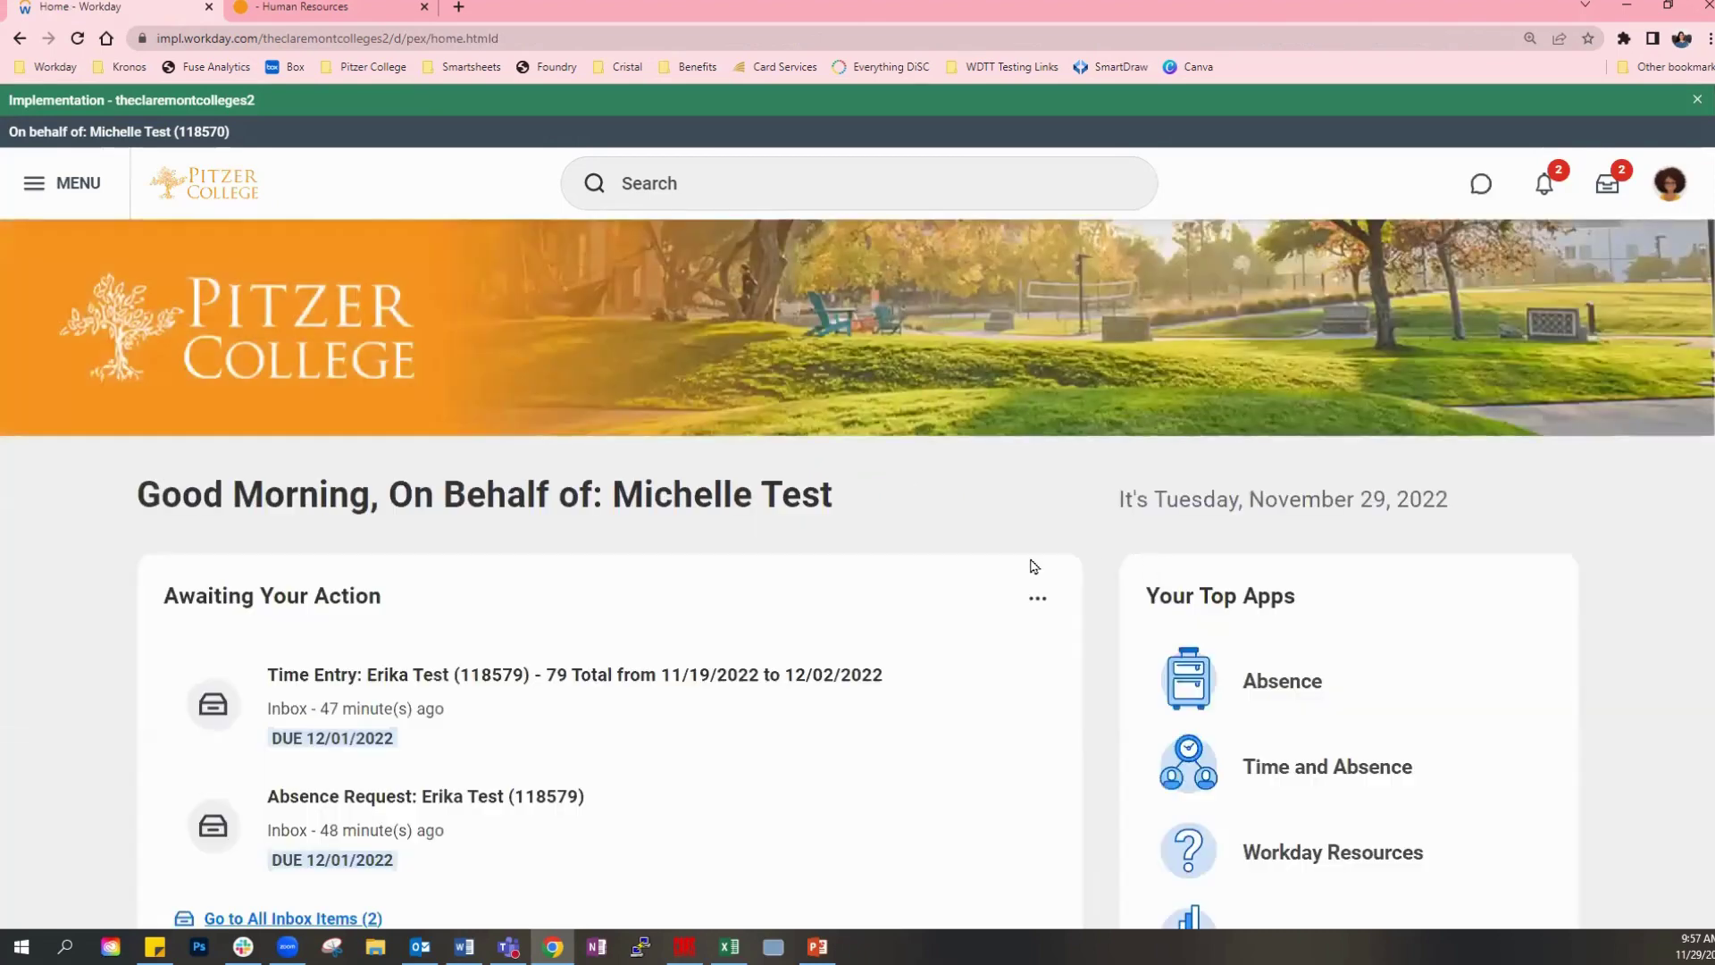
scroll(1034, 566, "down", 3)
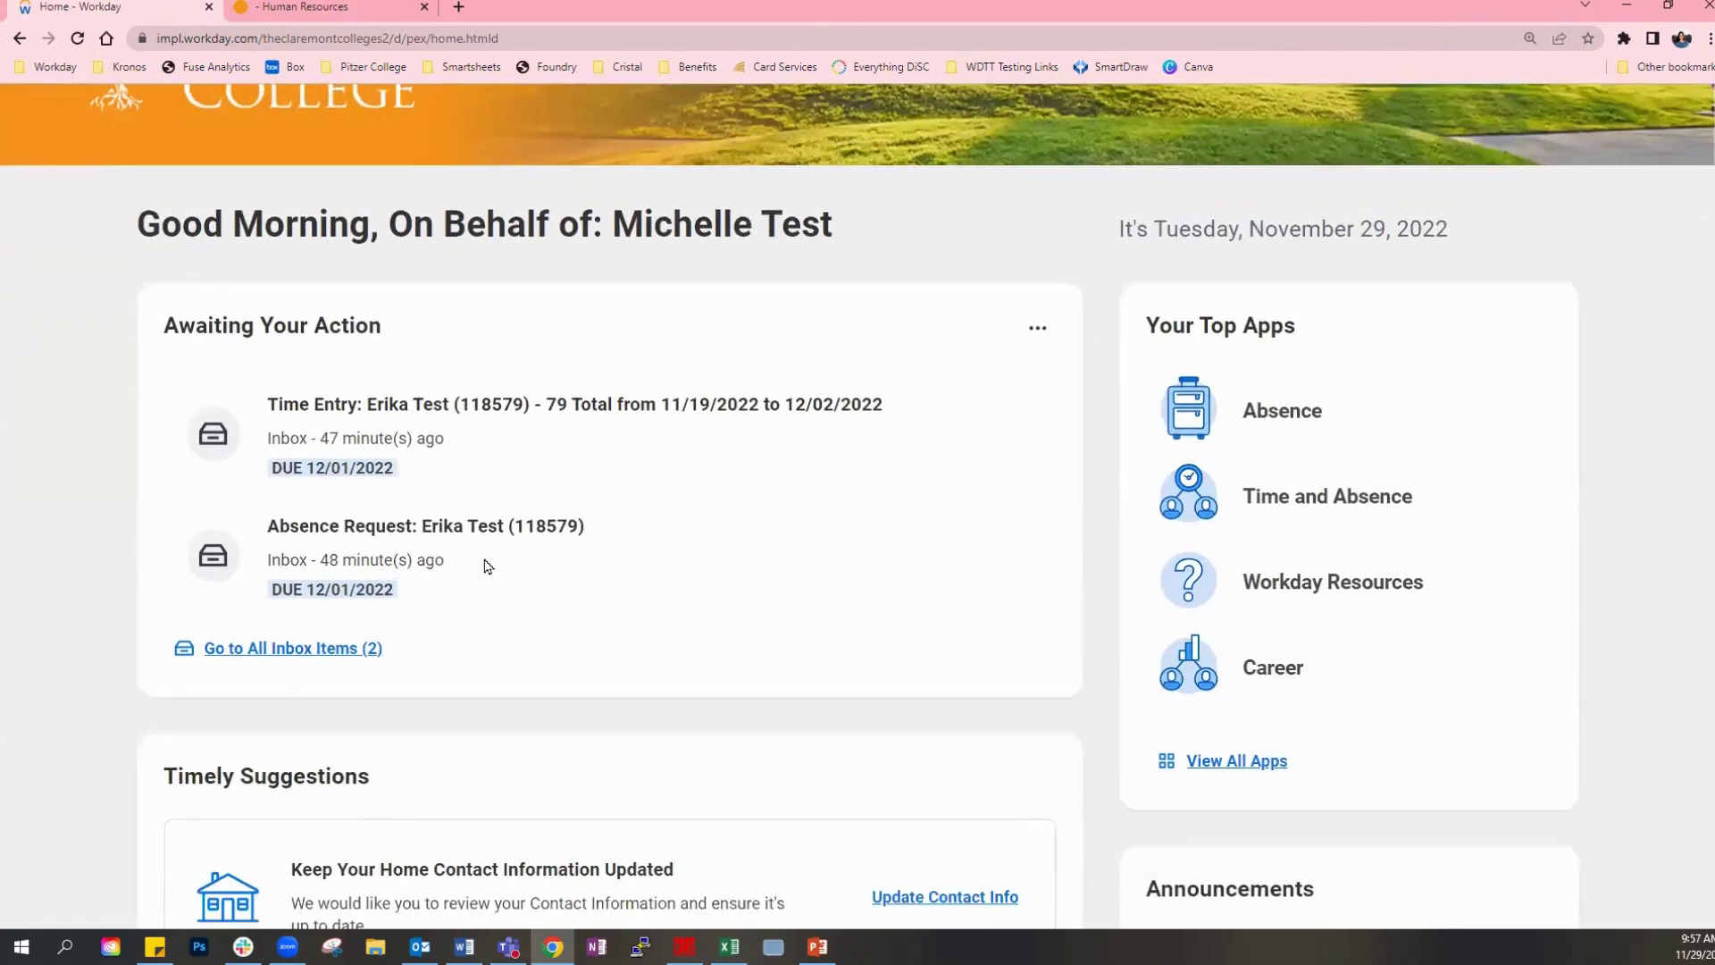
left_click(483, 566)
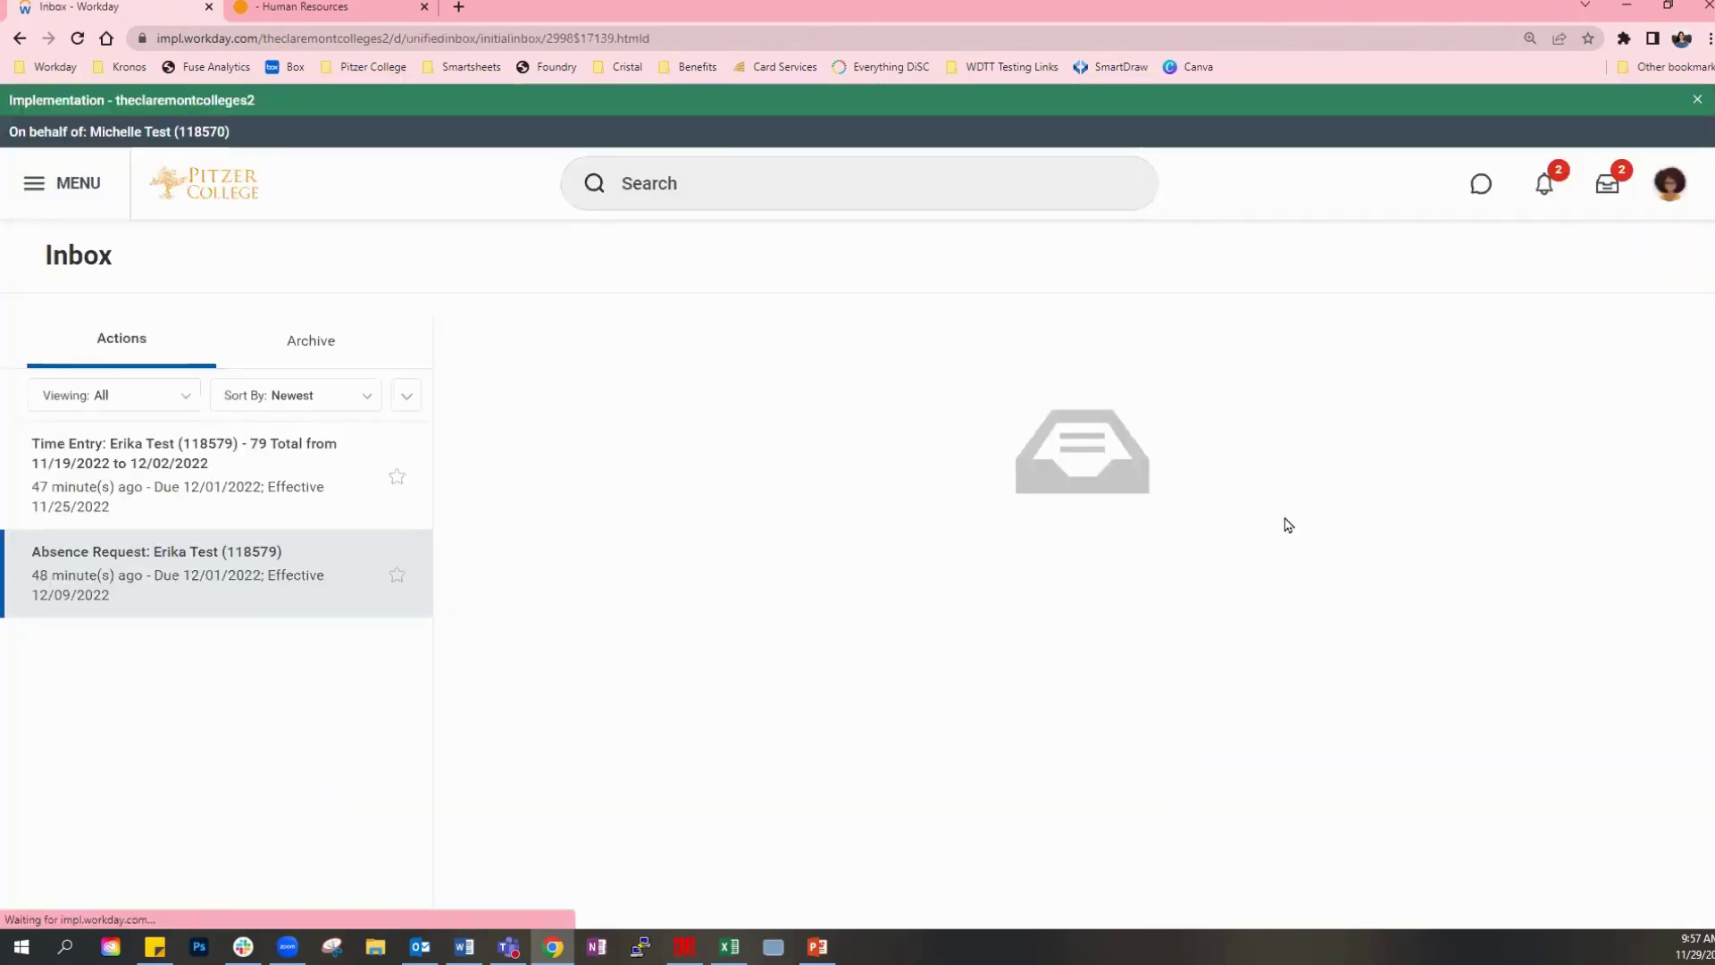
scroll(1248, 529, "down", 3)
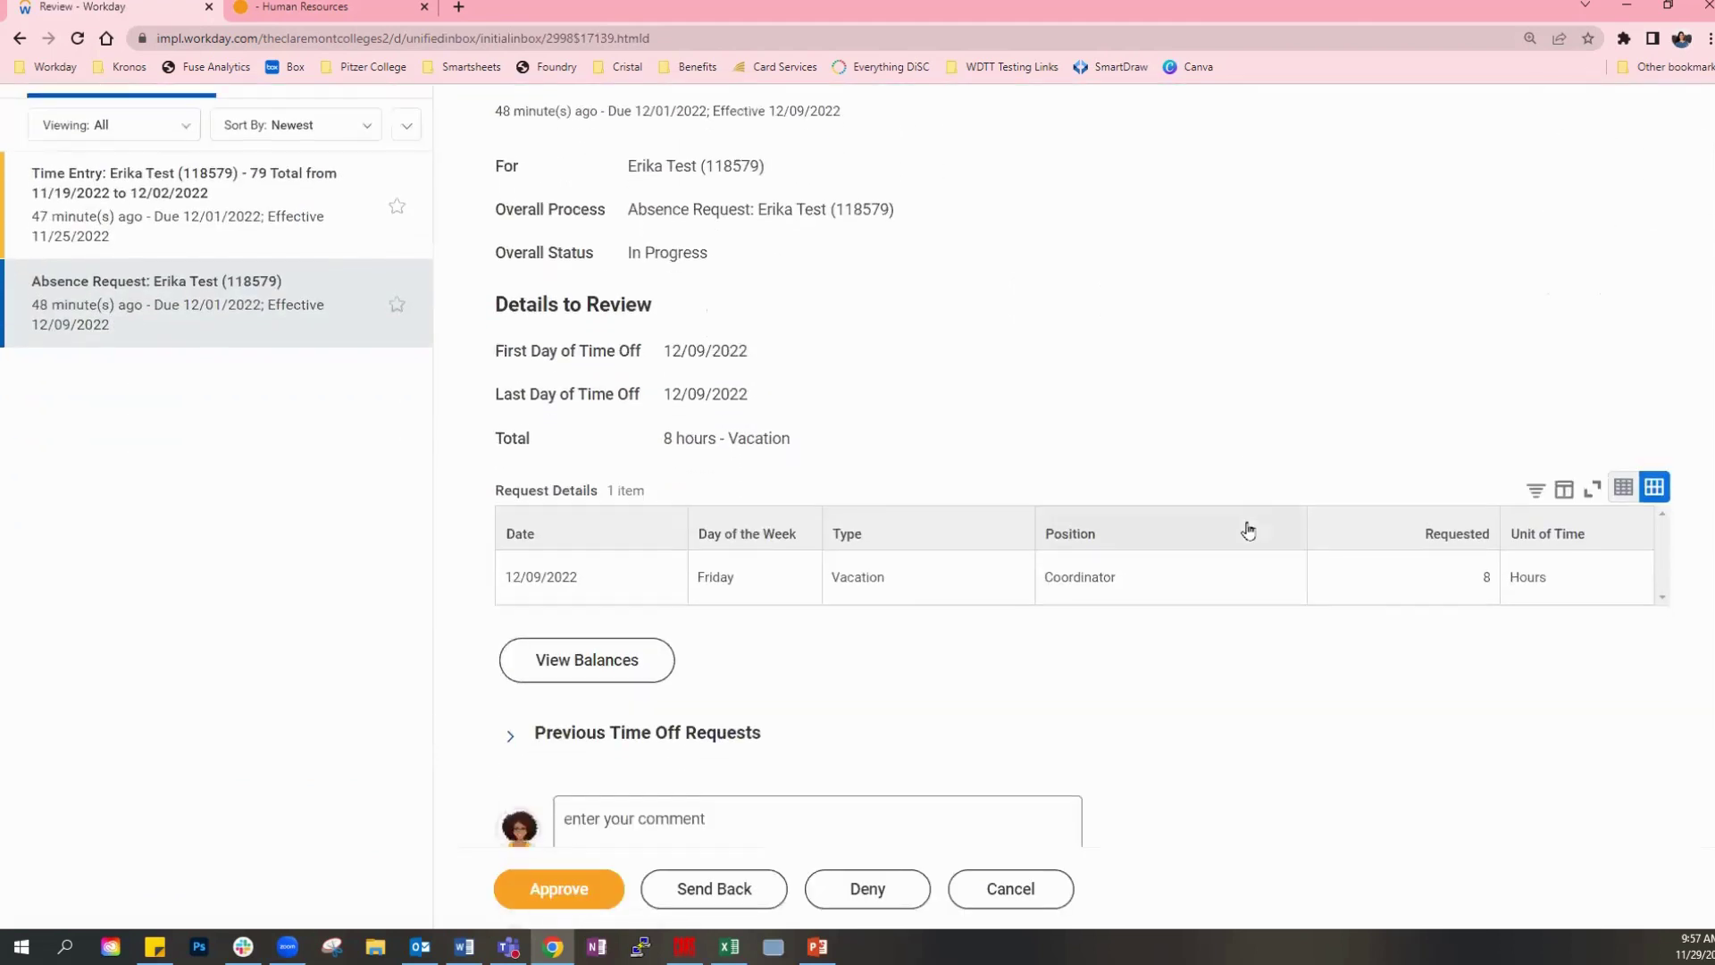
scroll(1249, 530, "down", 2)
Send the absence request back to the employee, commenting that they are needed present in the morning but may take the afternoon off.
left_click(668, 637)
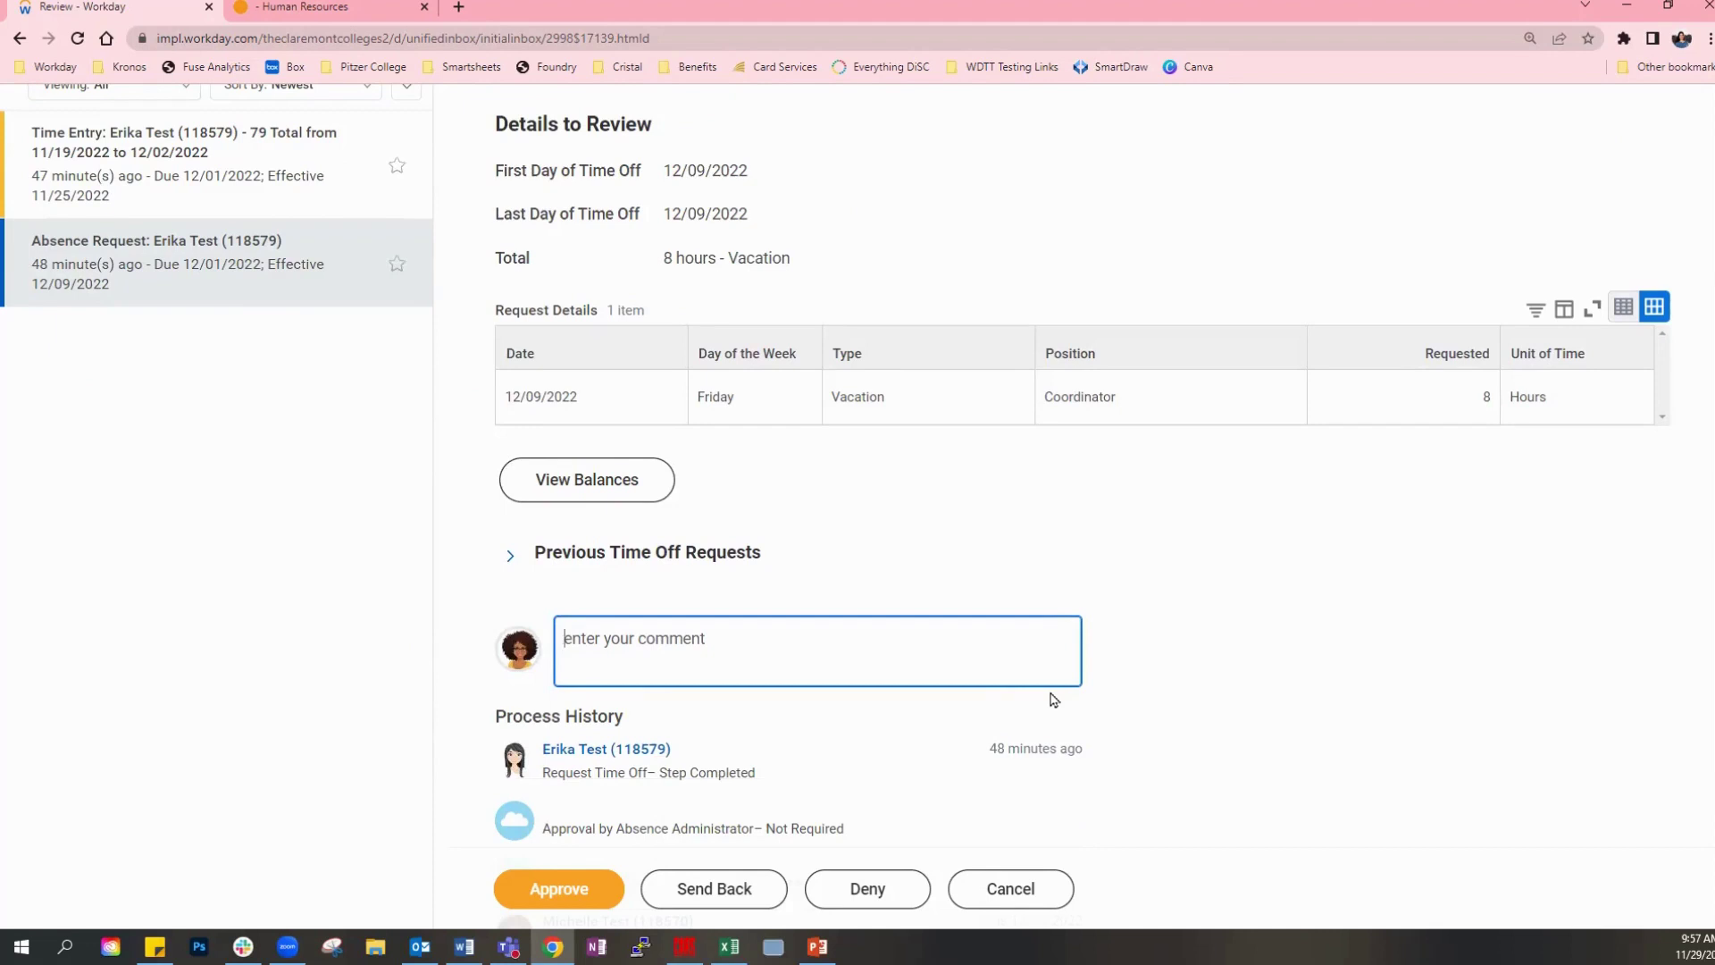
type("Sorry, Erika.. I  need you pre")
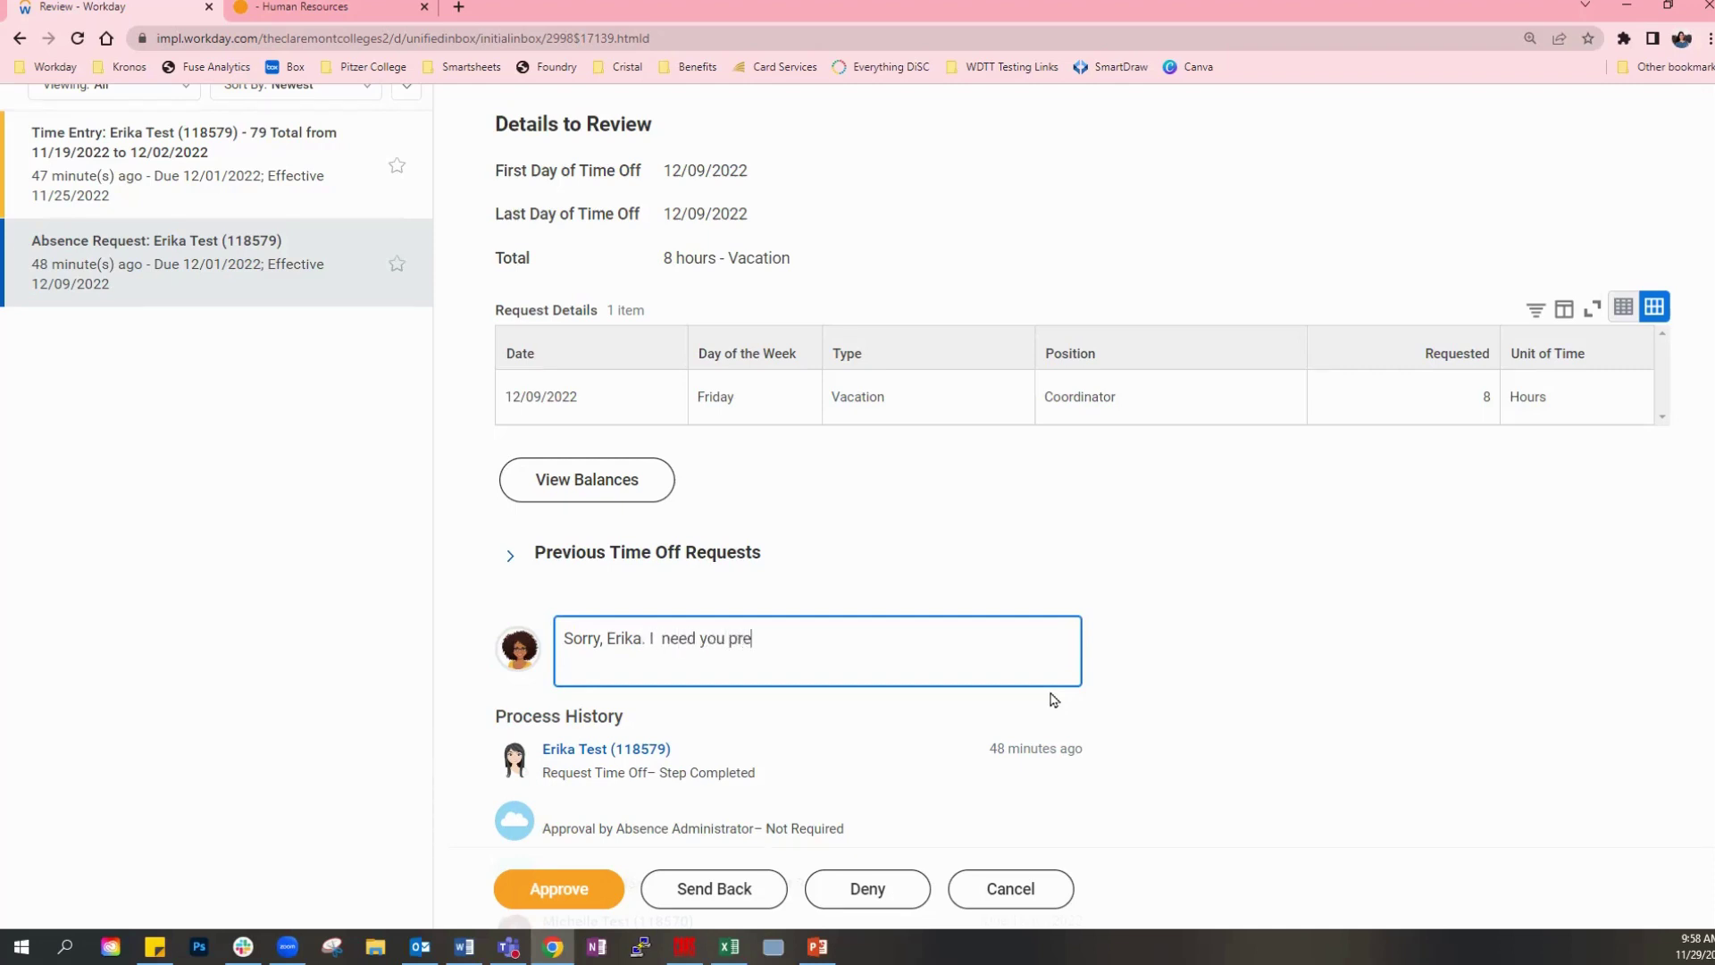
type("sent in the morning. You")
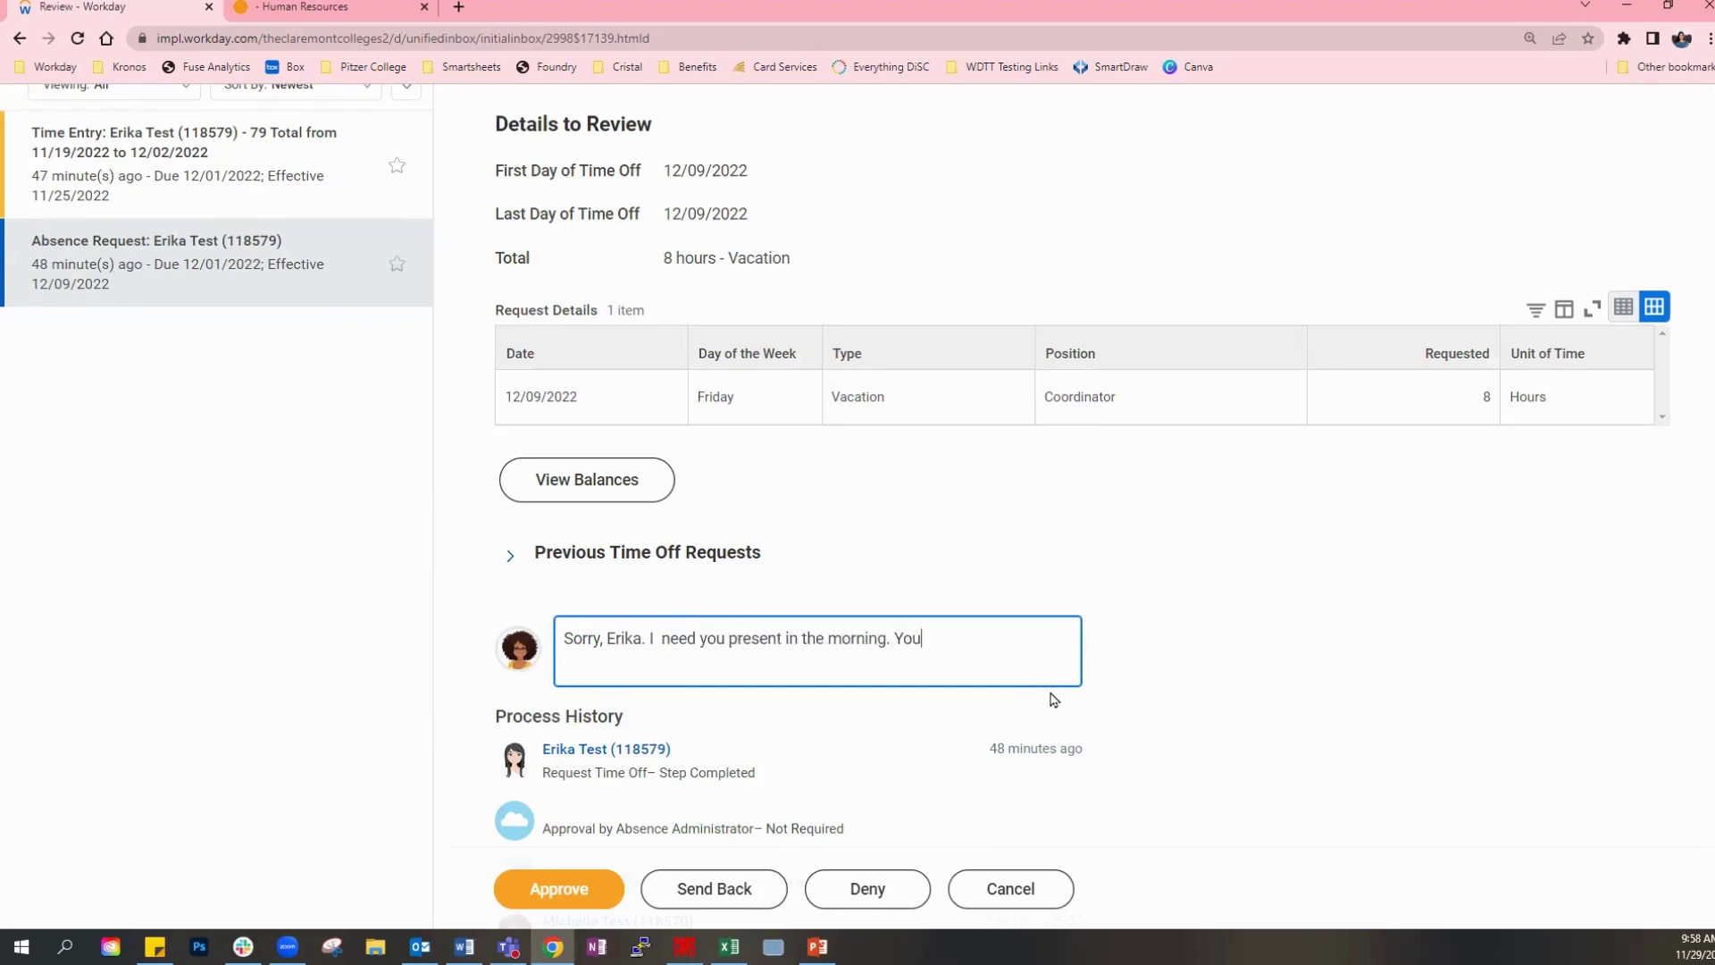
type(" may take the afternoon off.")
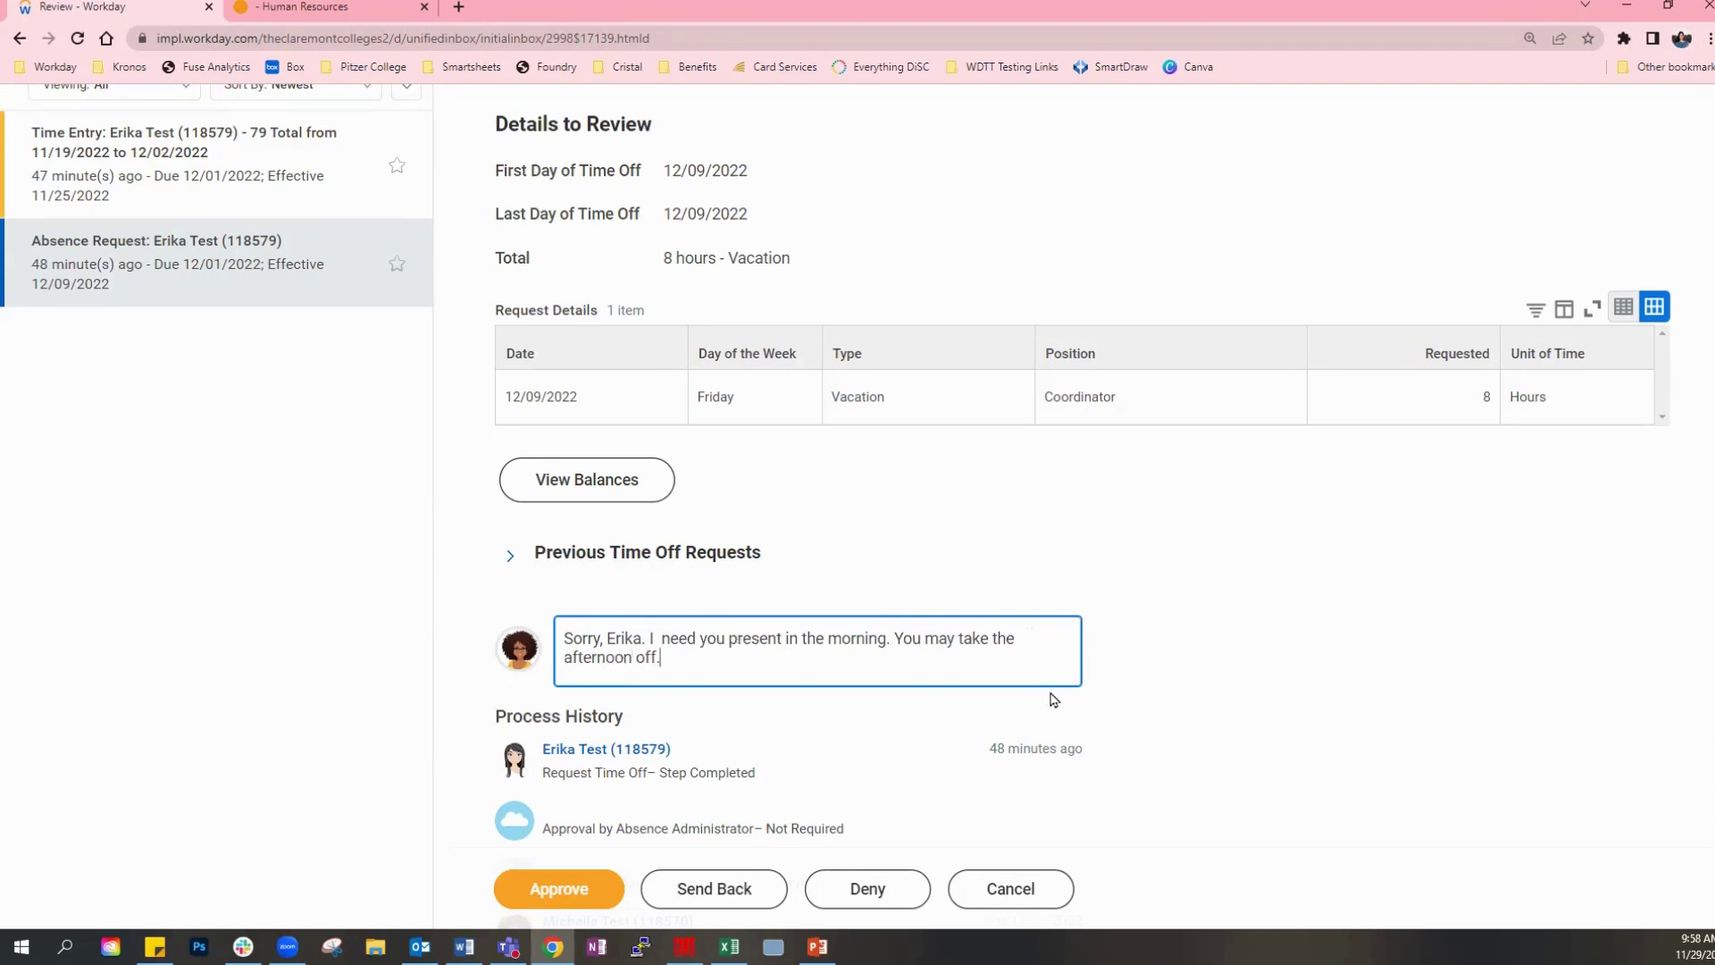
left_click(738, 894)
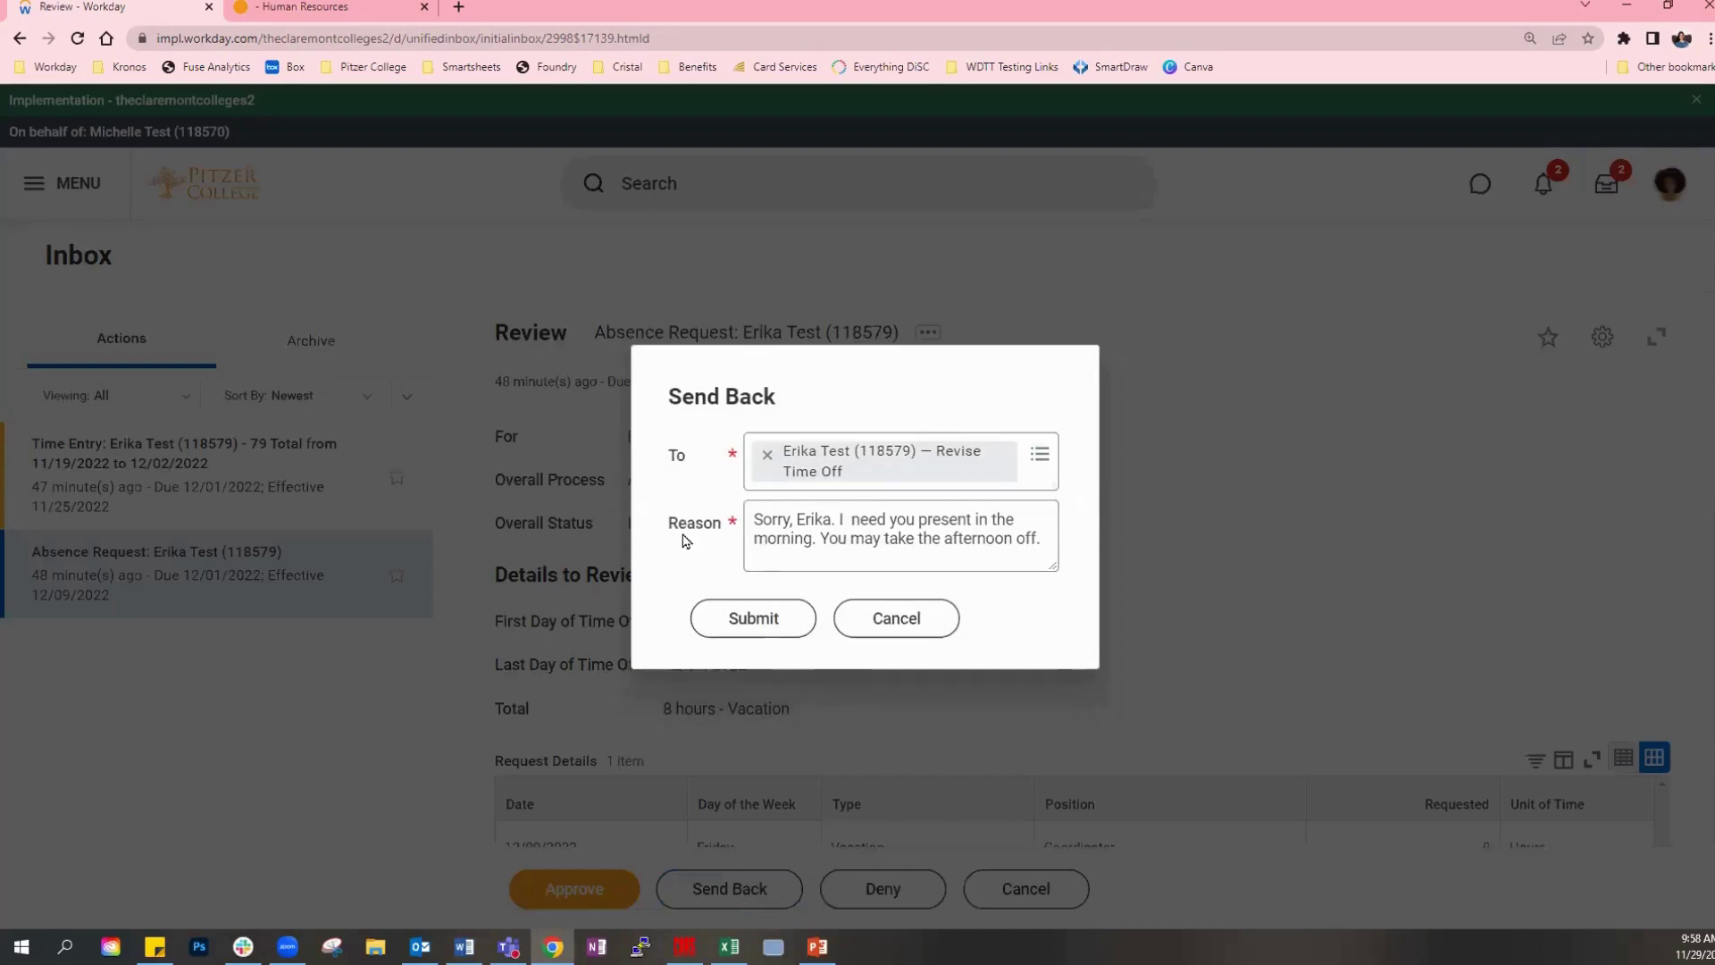
left_click(760, 627)
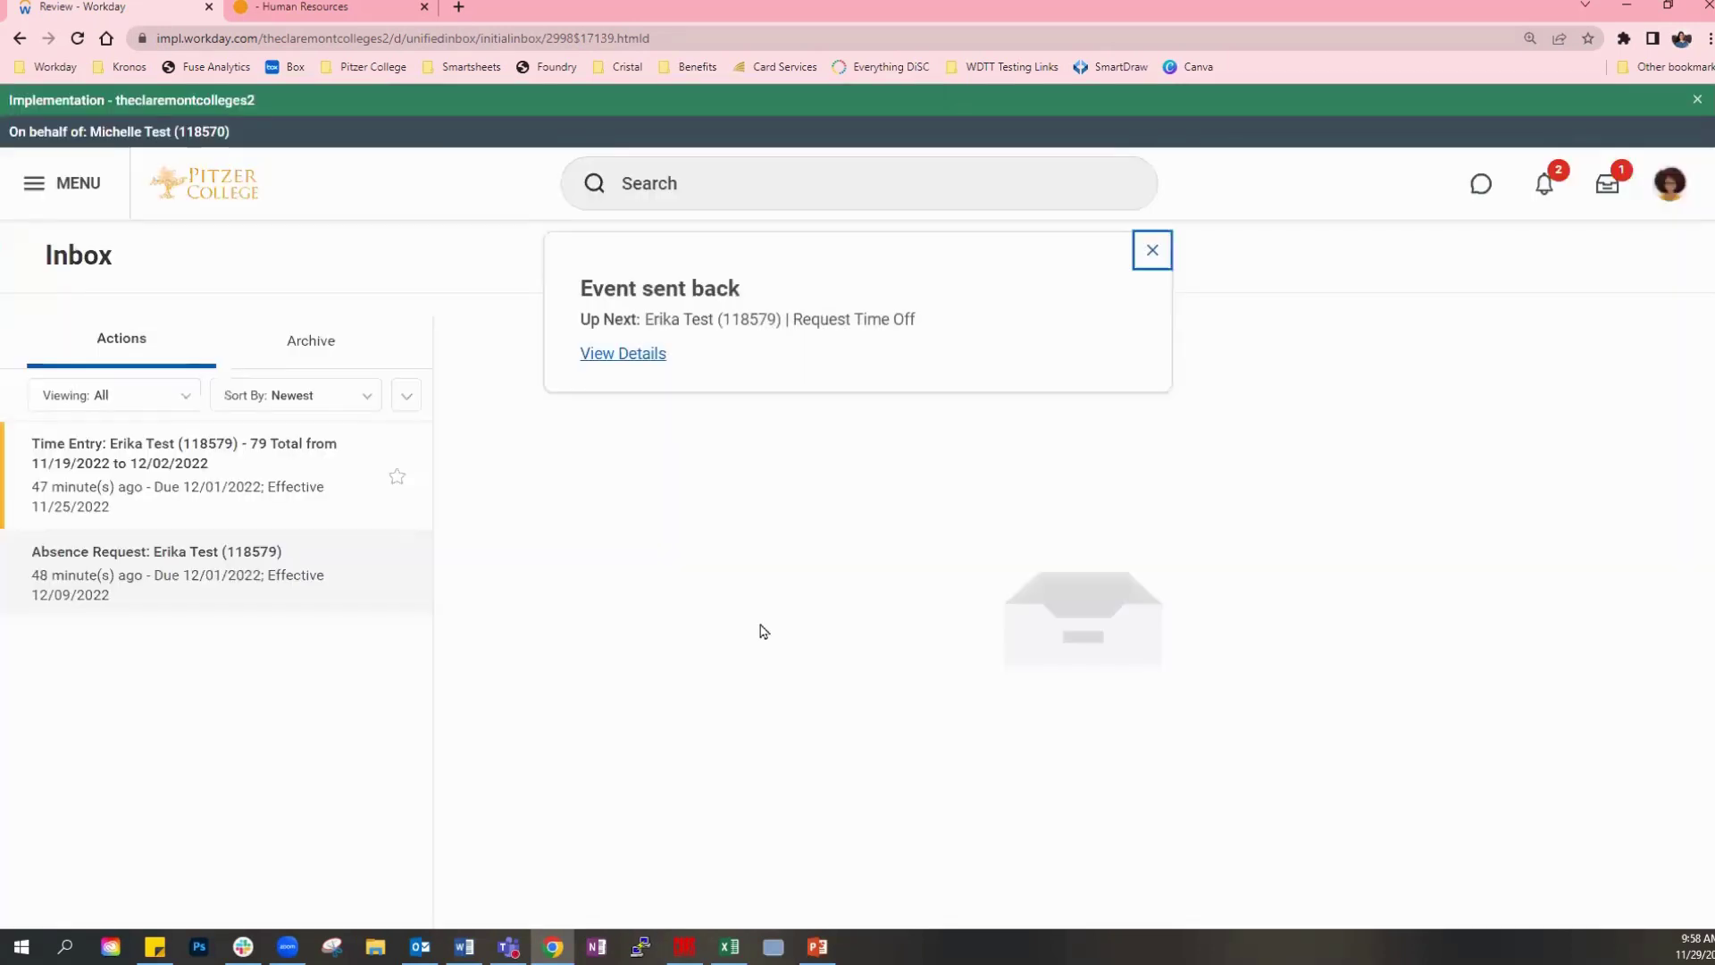
left_click(1153, 251)
Start a proxy session acting as the employee whose absence request was sent back.
left_click(881, 176)
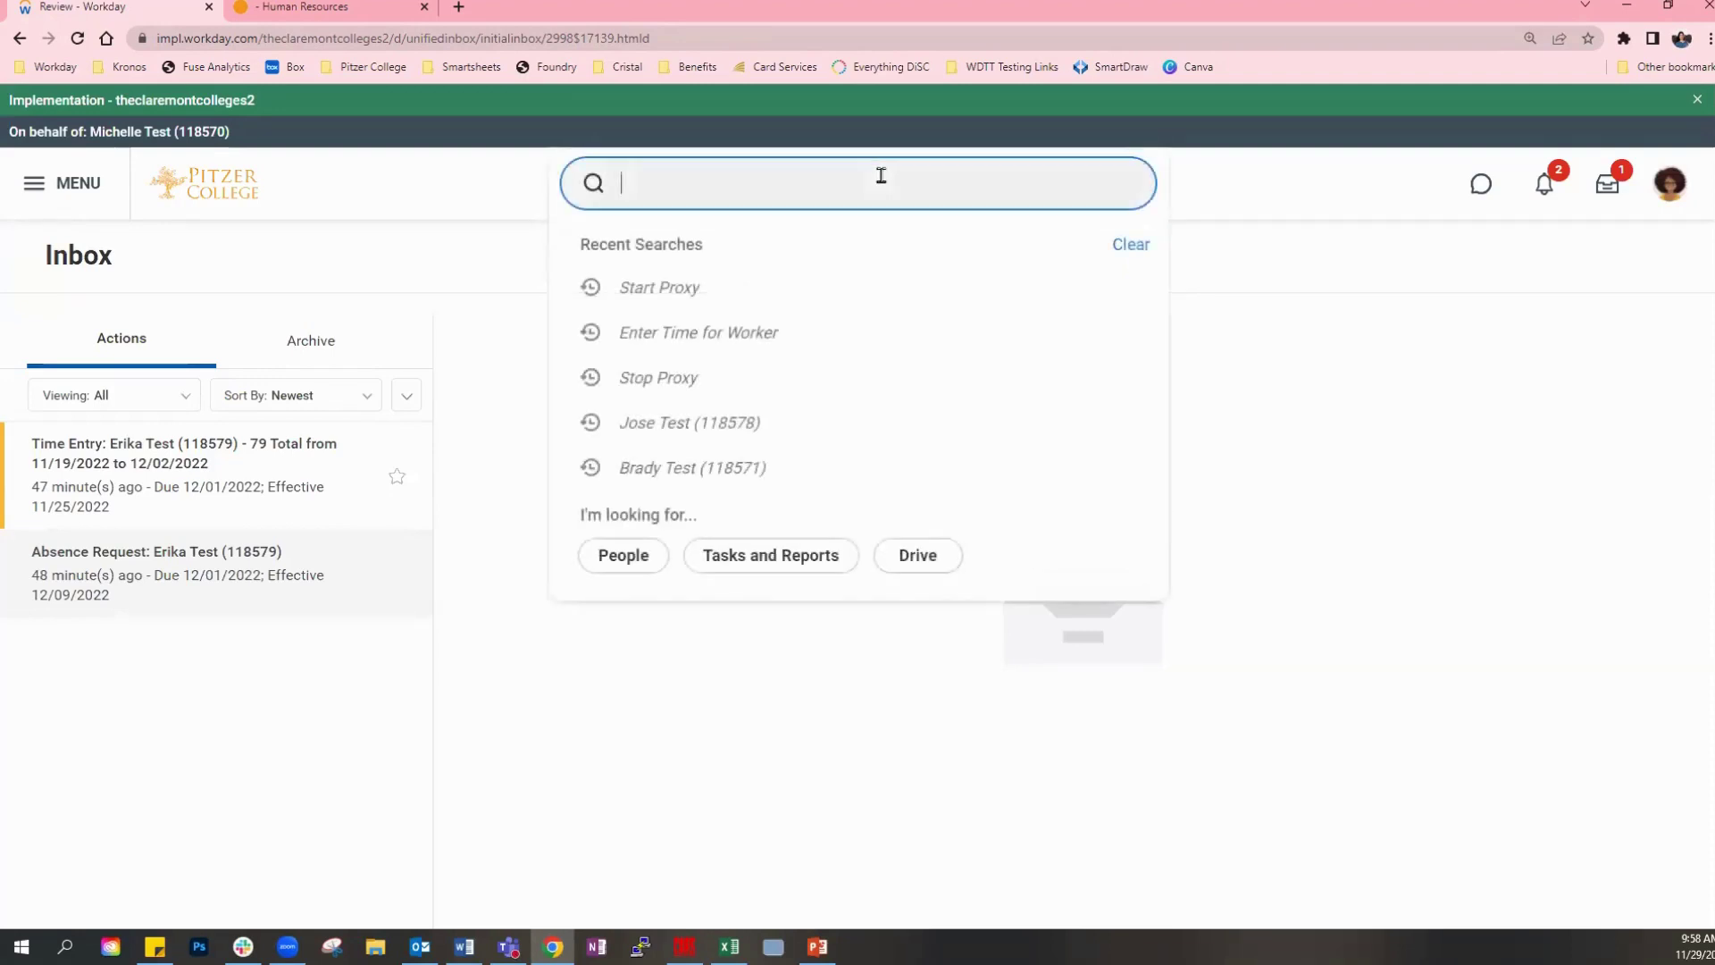
left_click(700, 287)
left_click(362, 381)
type("erika test")
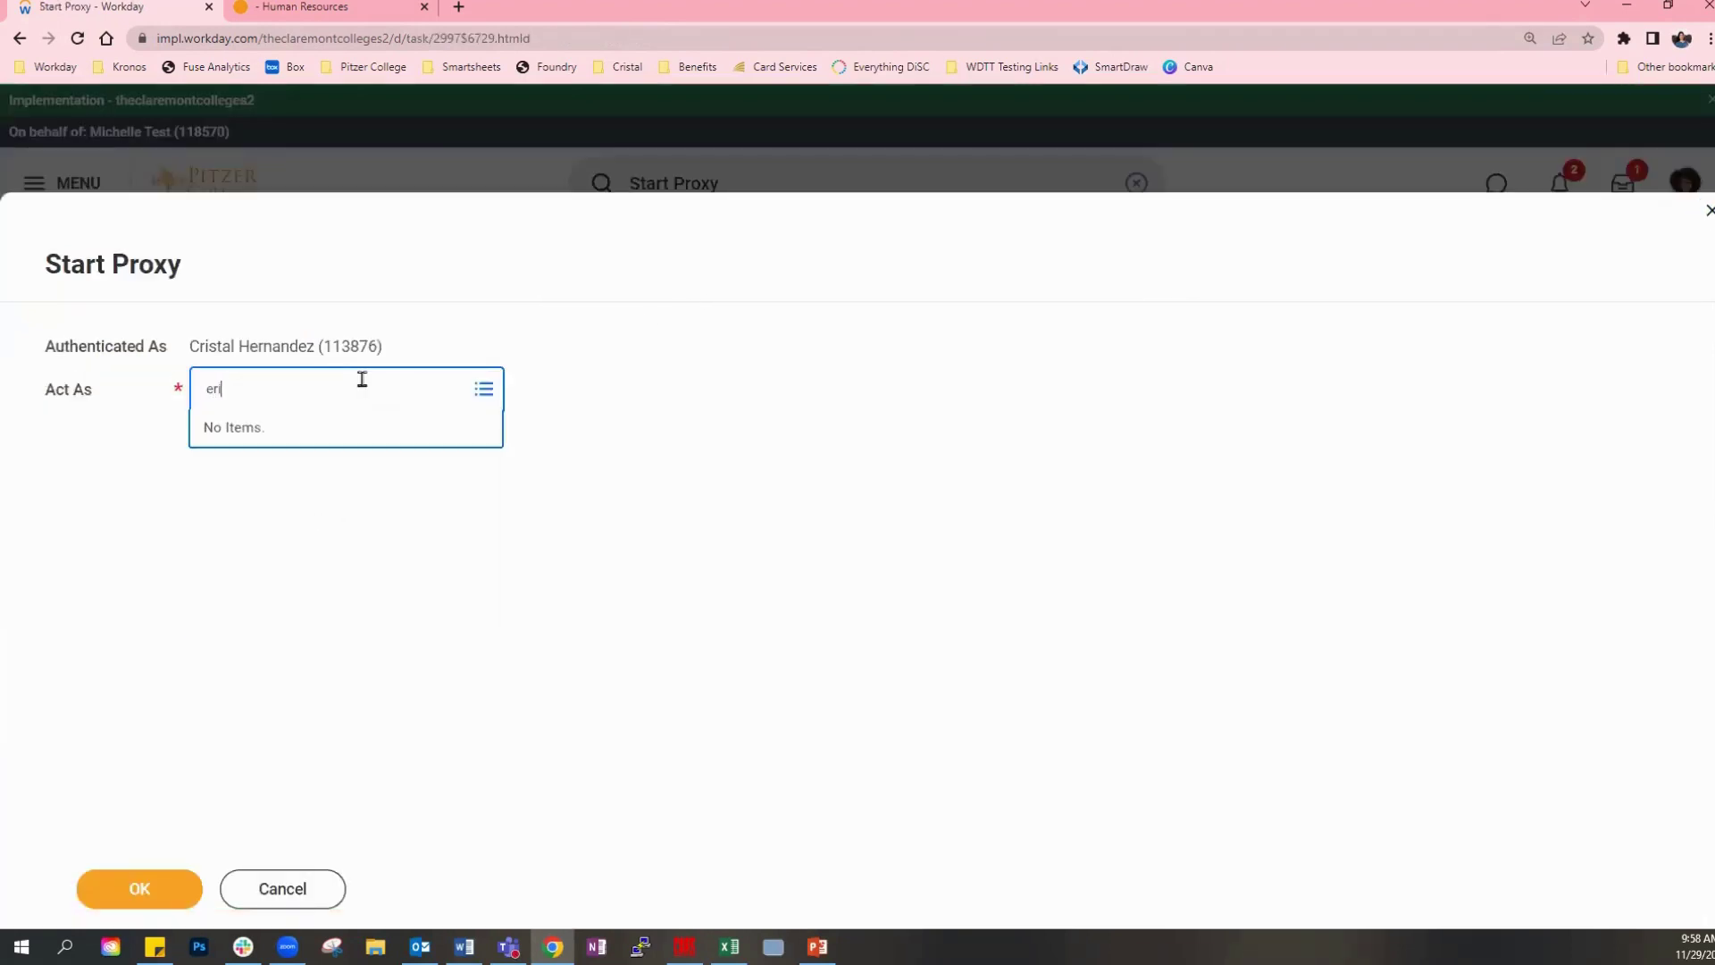
key("Return")
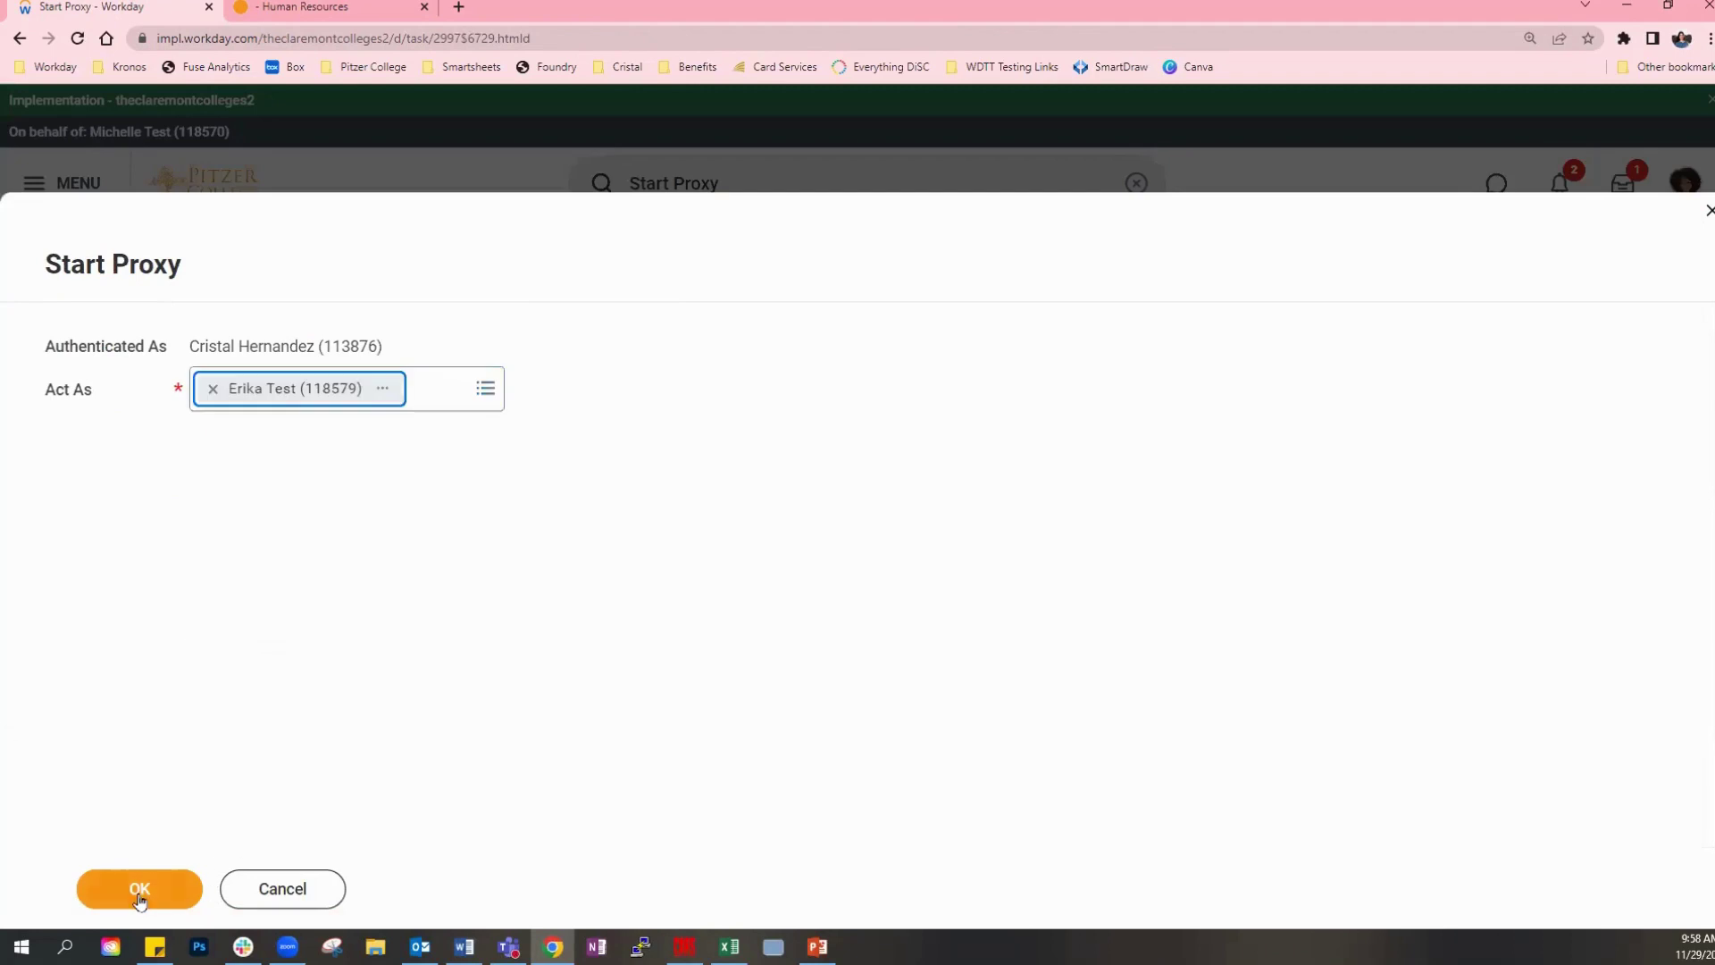
left_click(138, 891)
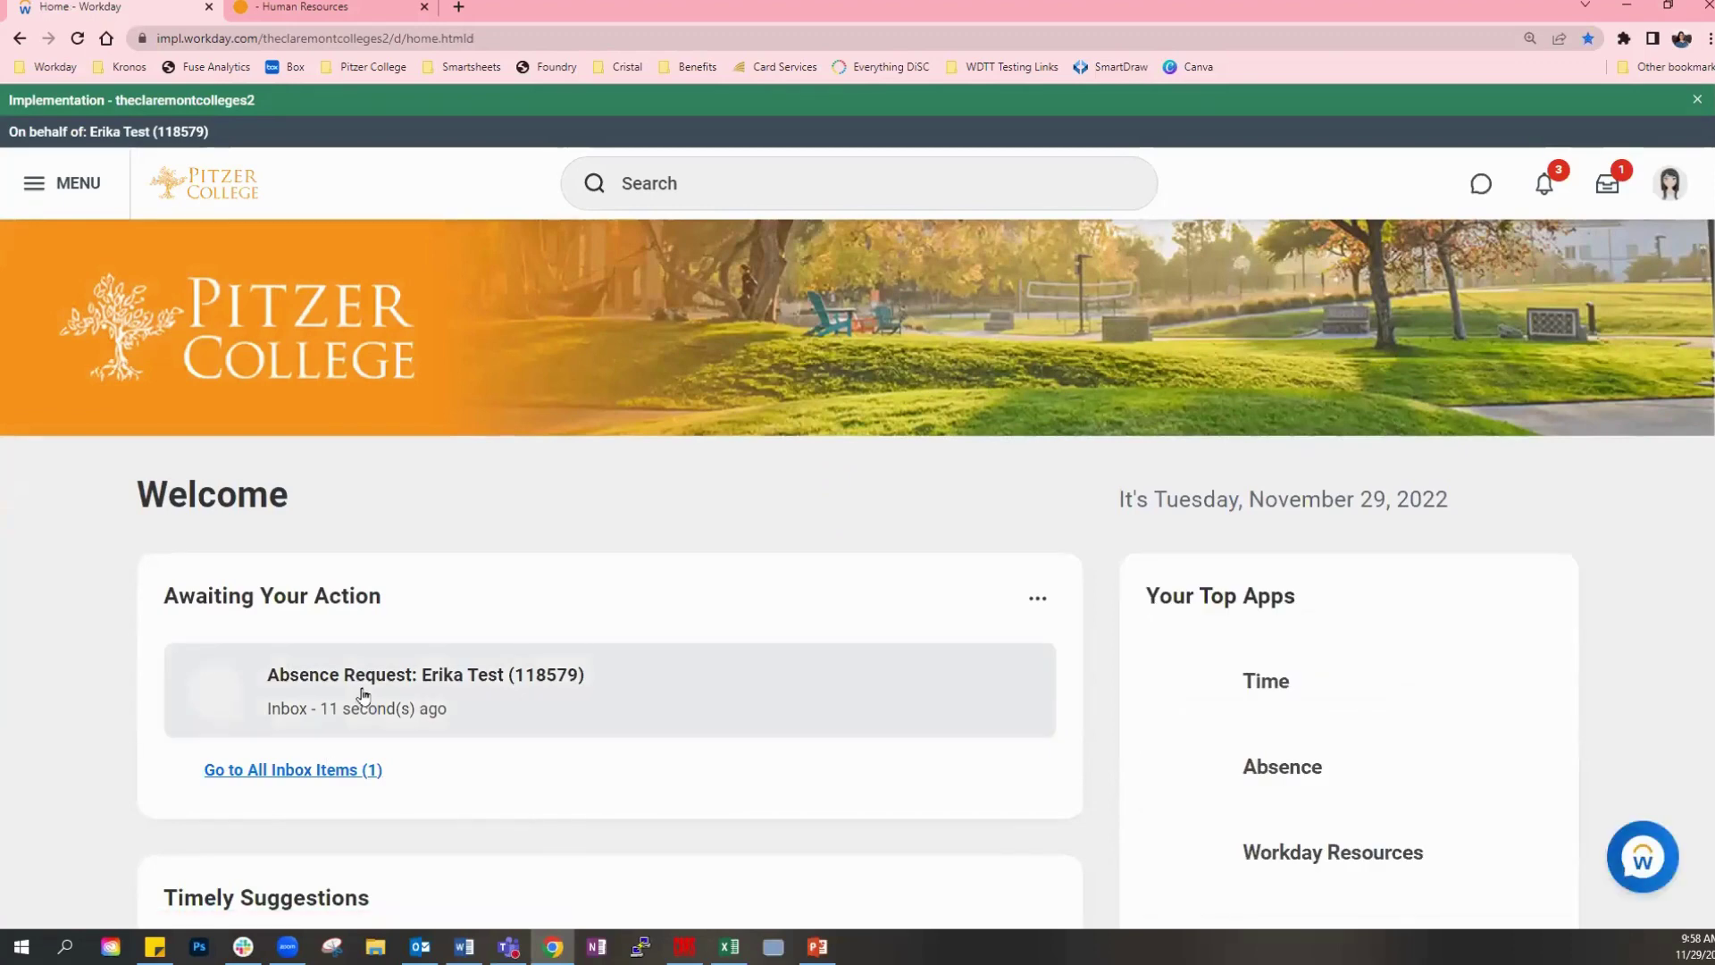
Open the sent-back absence request and set the requested time for 12/09/2022 to 4 hours.
left_click(362, 693)
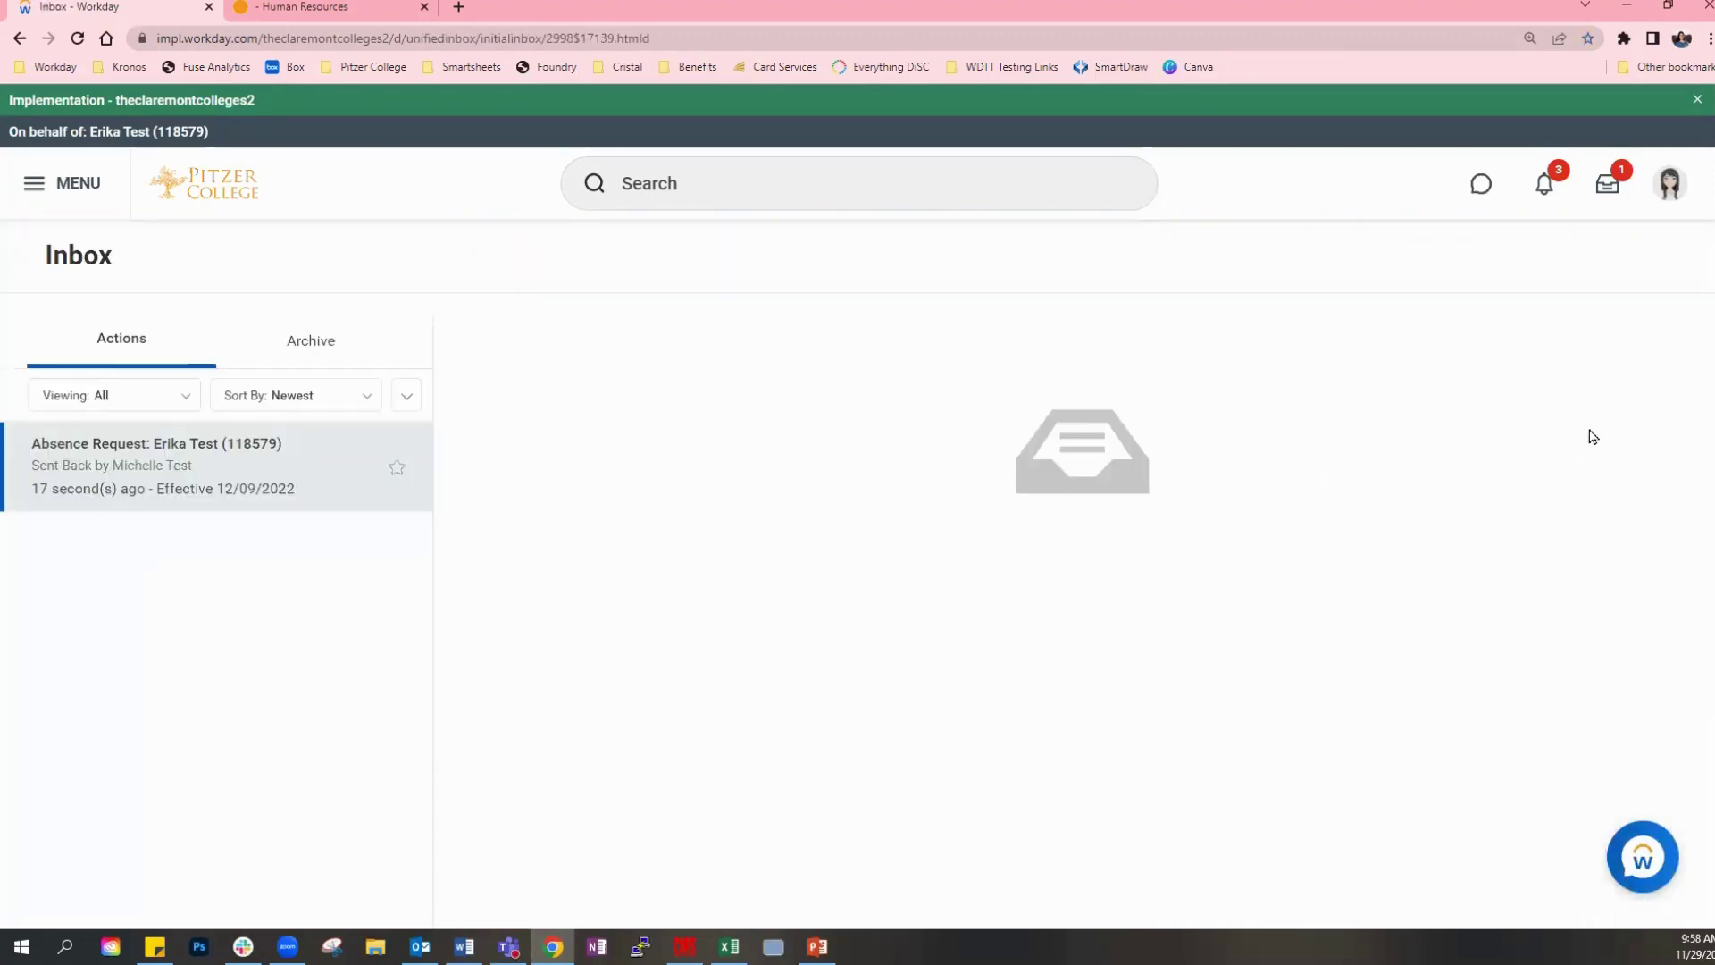
scroll(1593, 434, "down", 2)
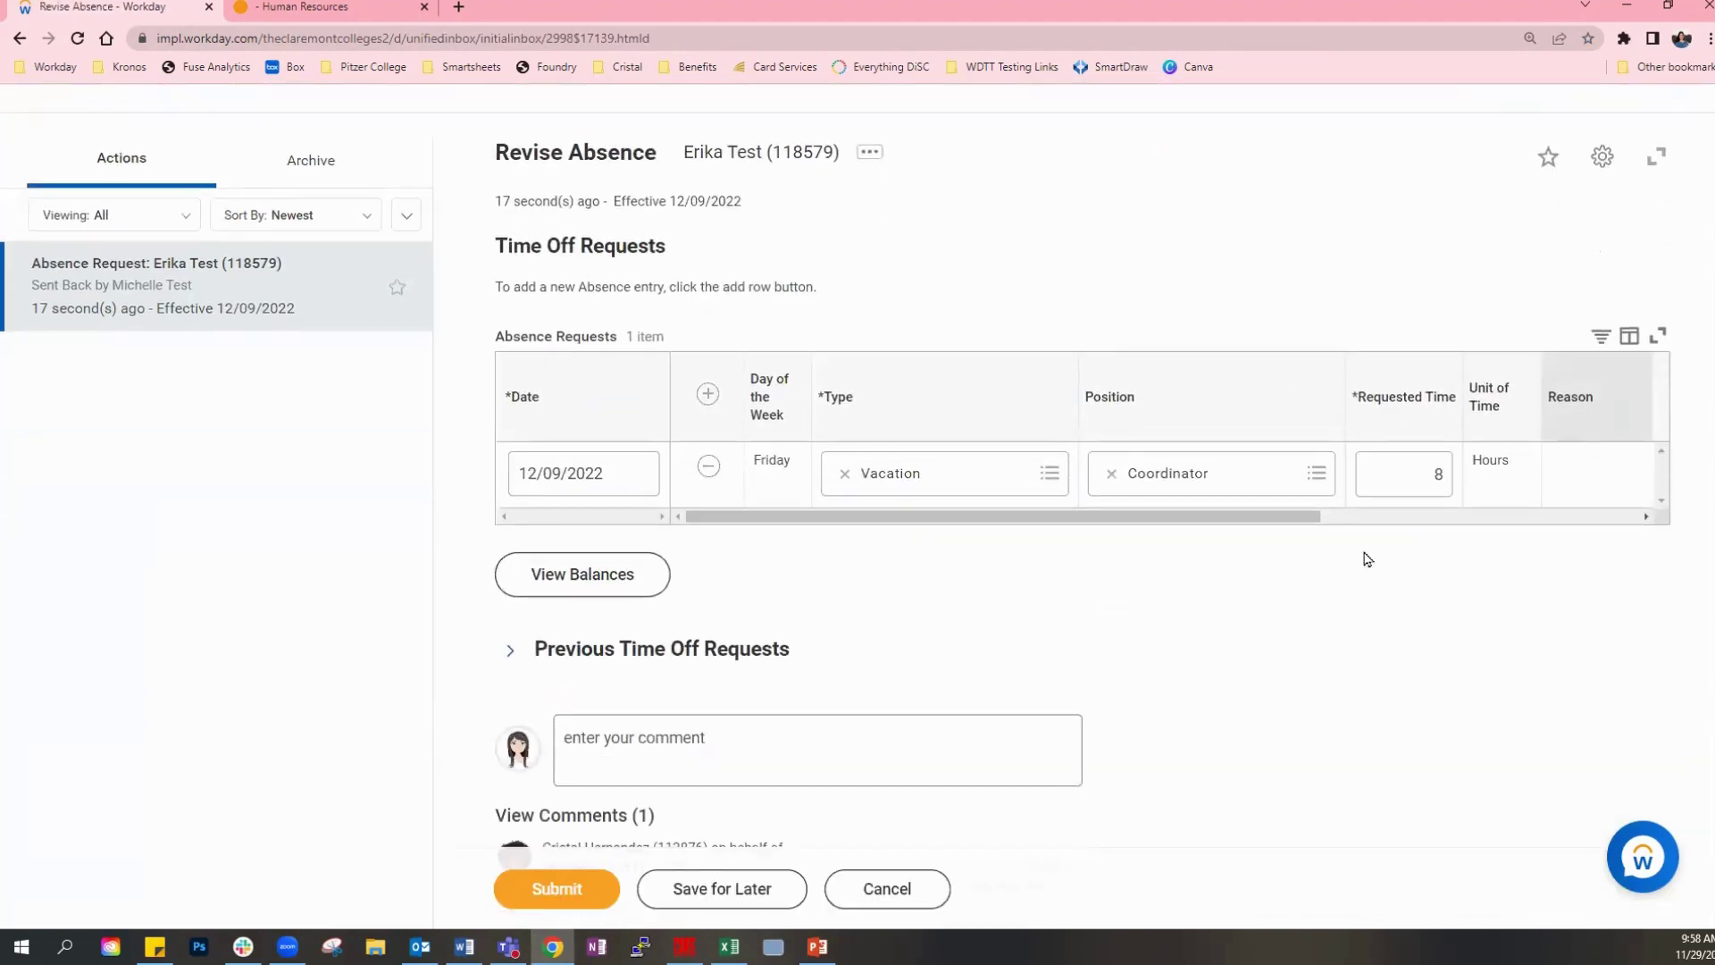
left_click(578, 485)
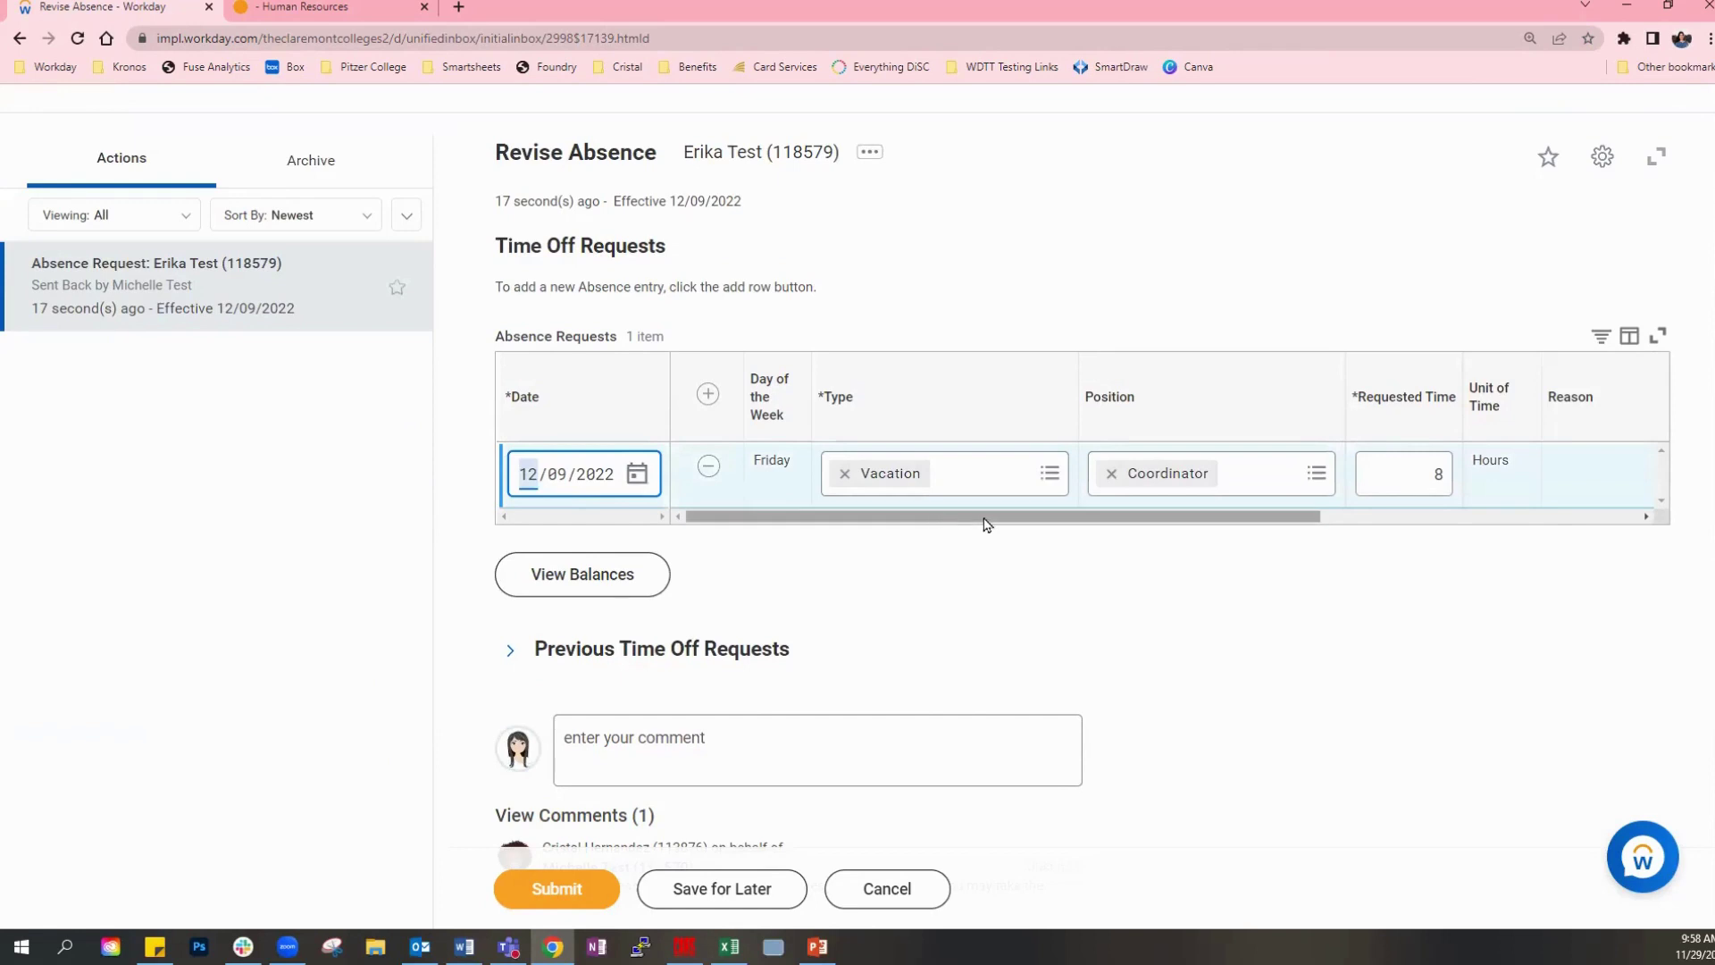
left_click(1429, 474)
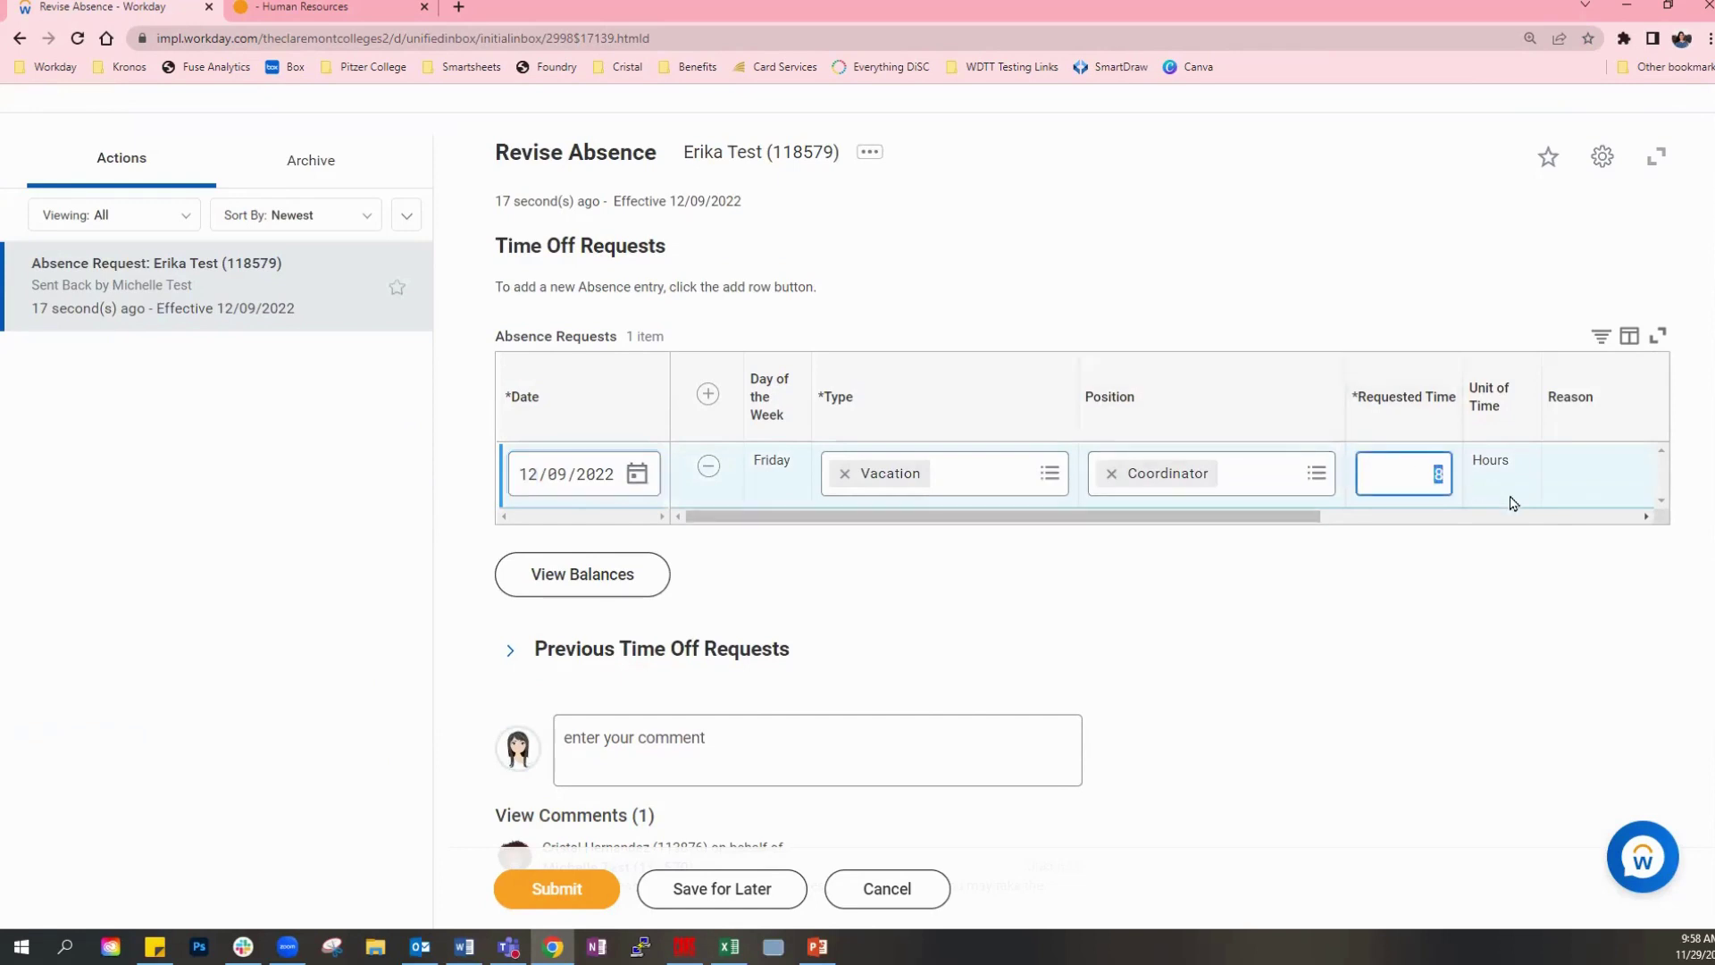
type("4")
left_click(1277, 690)
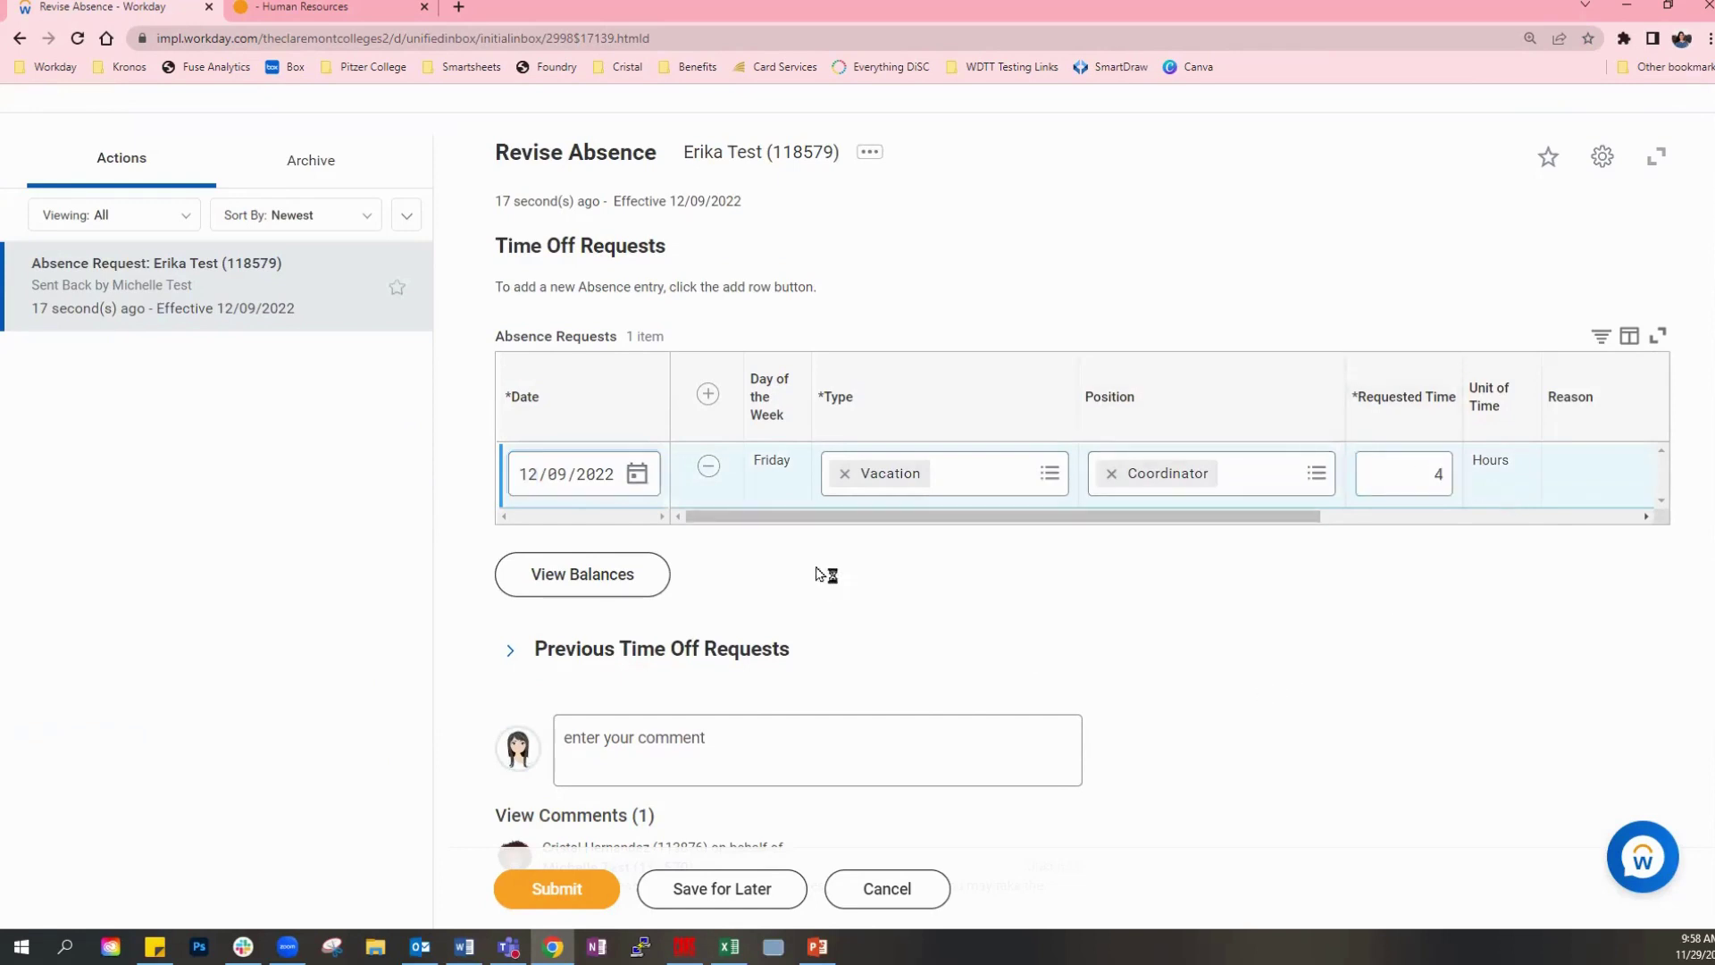
Review the manager's send-back reason and the comment area, and submit the revised absence request.
scroll(1508, 558, "down", 2)
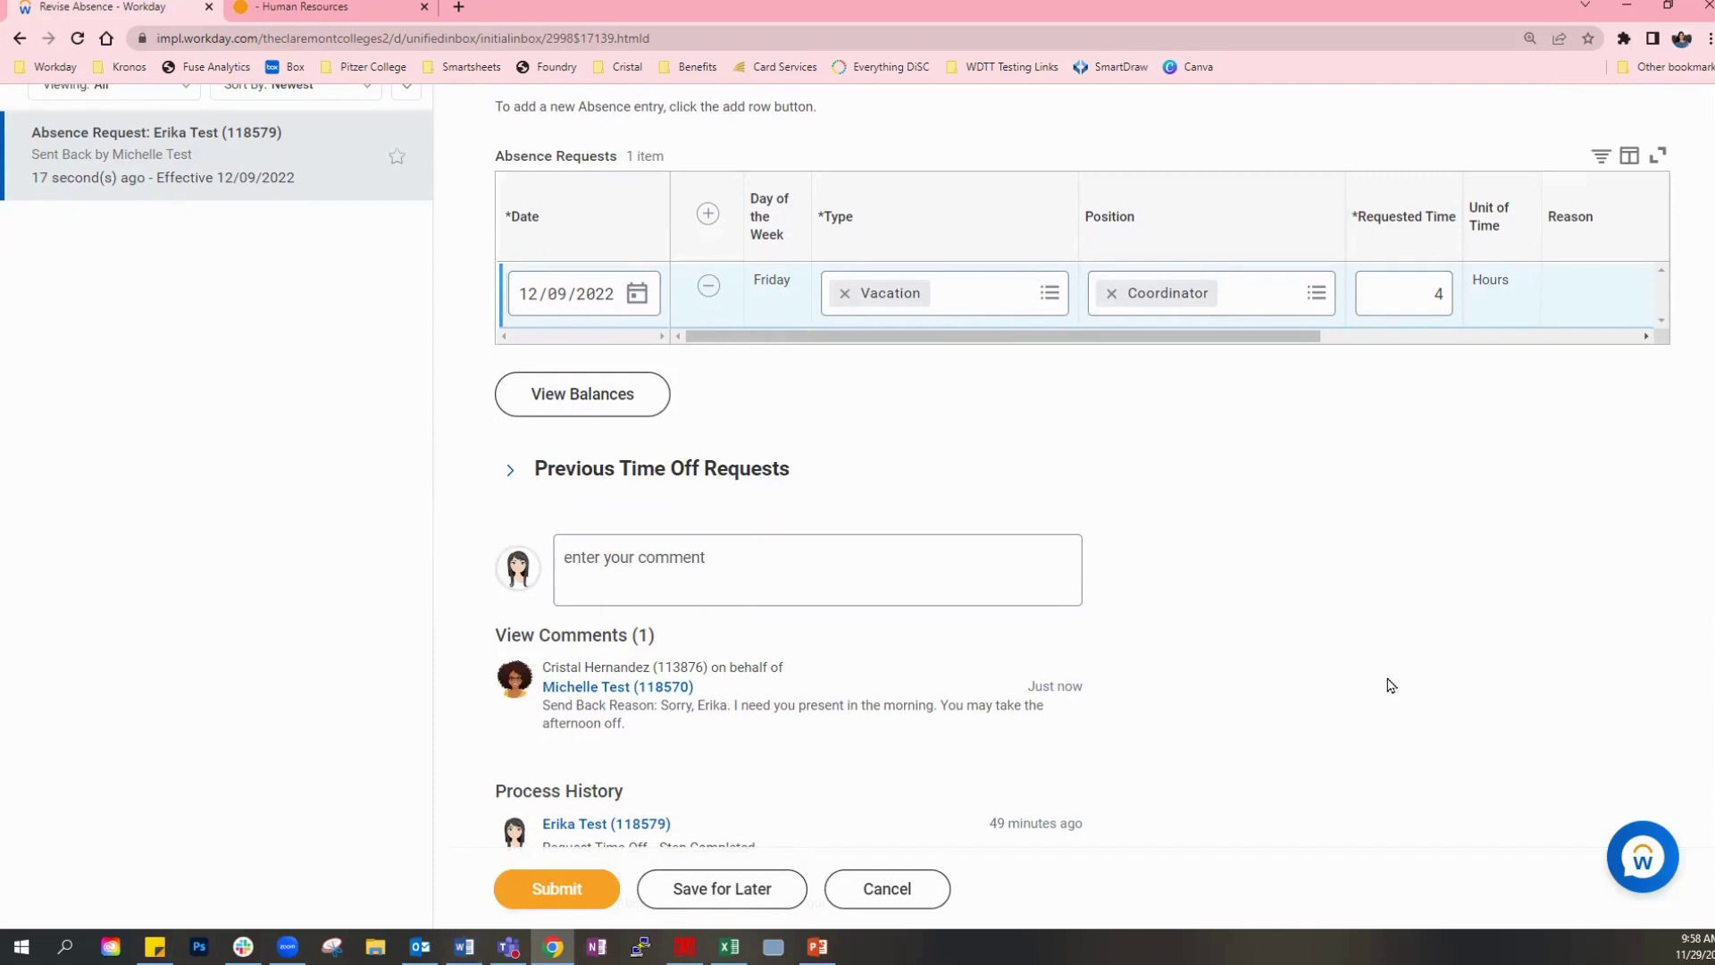
left_click(598, 887)
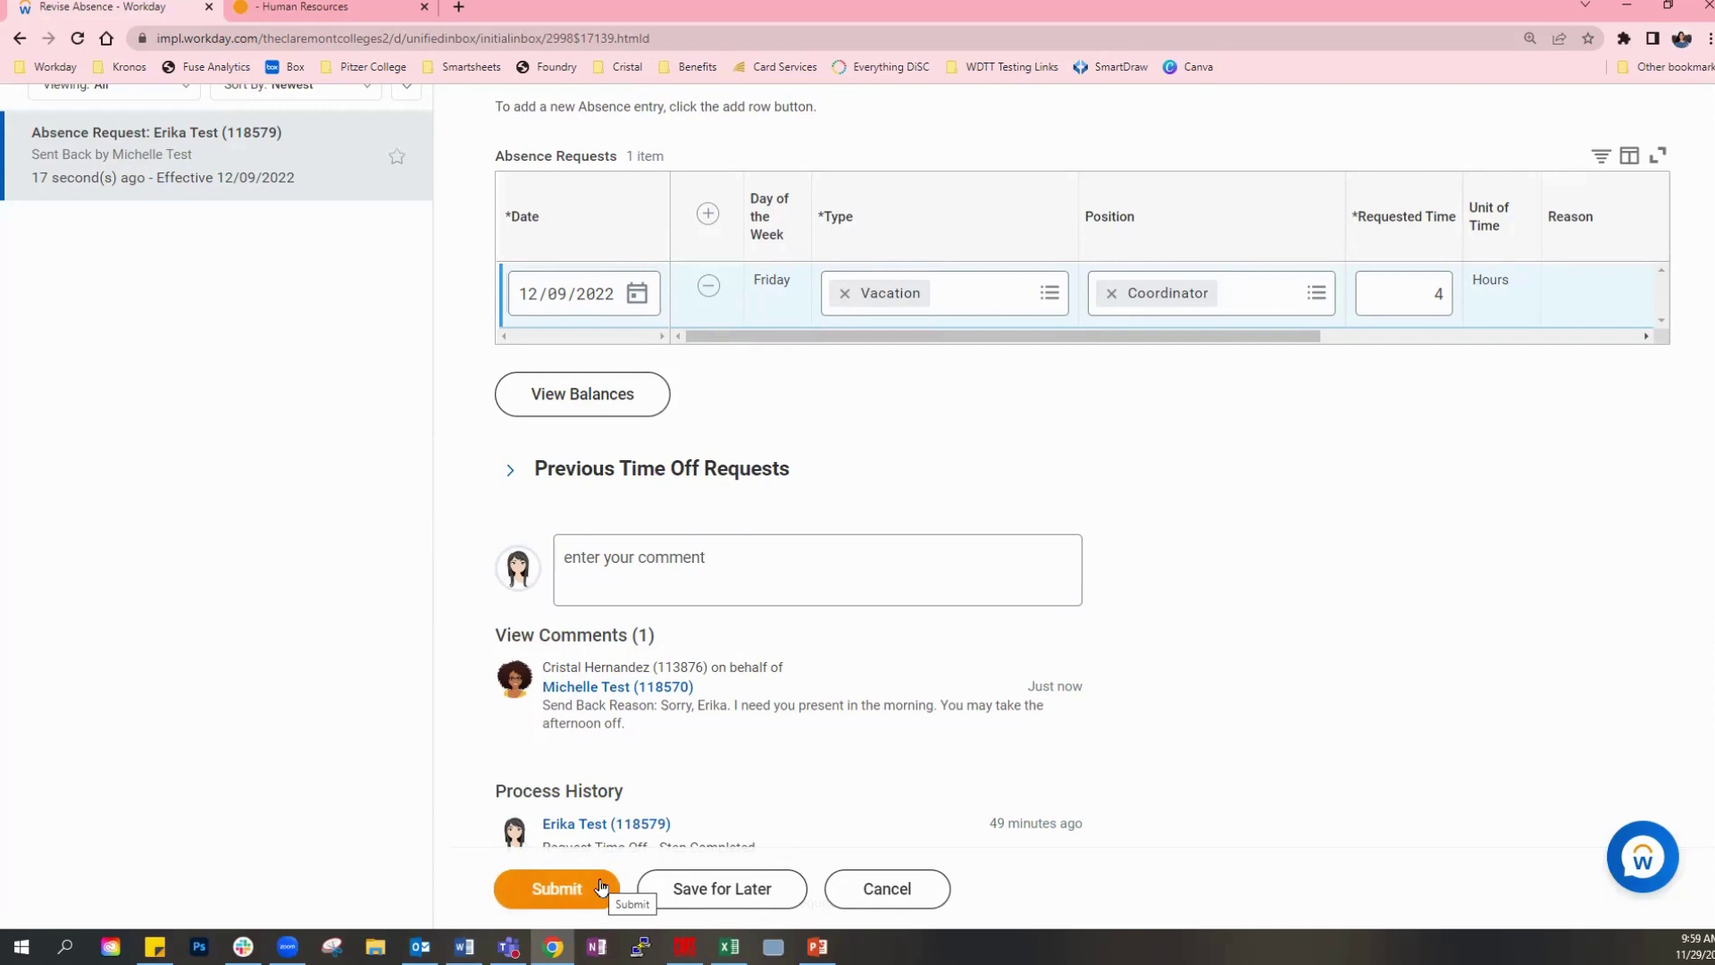
scroll(1387, 475, "up", 1)
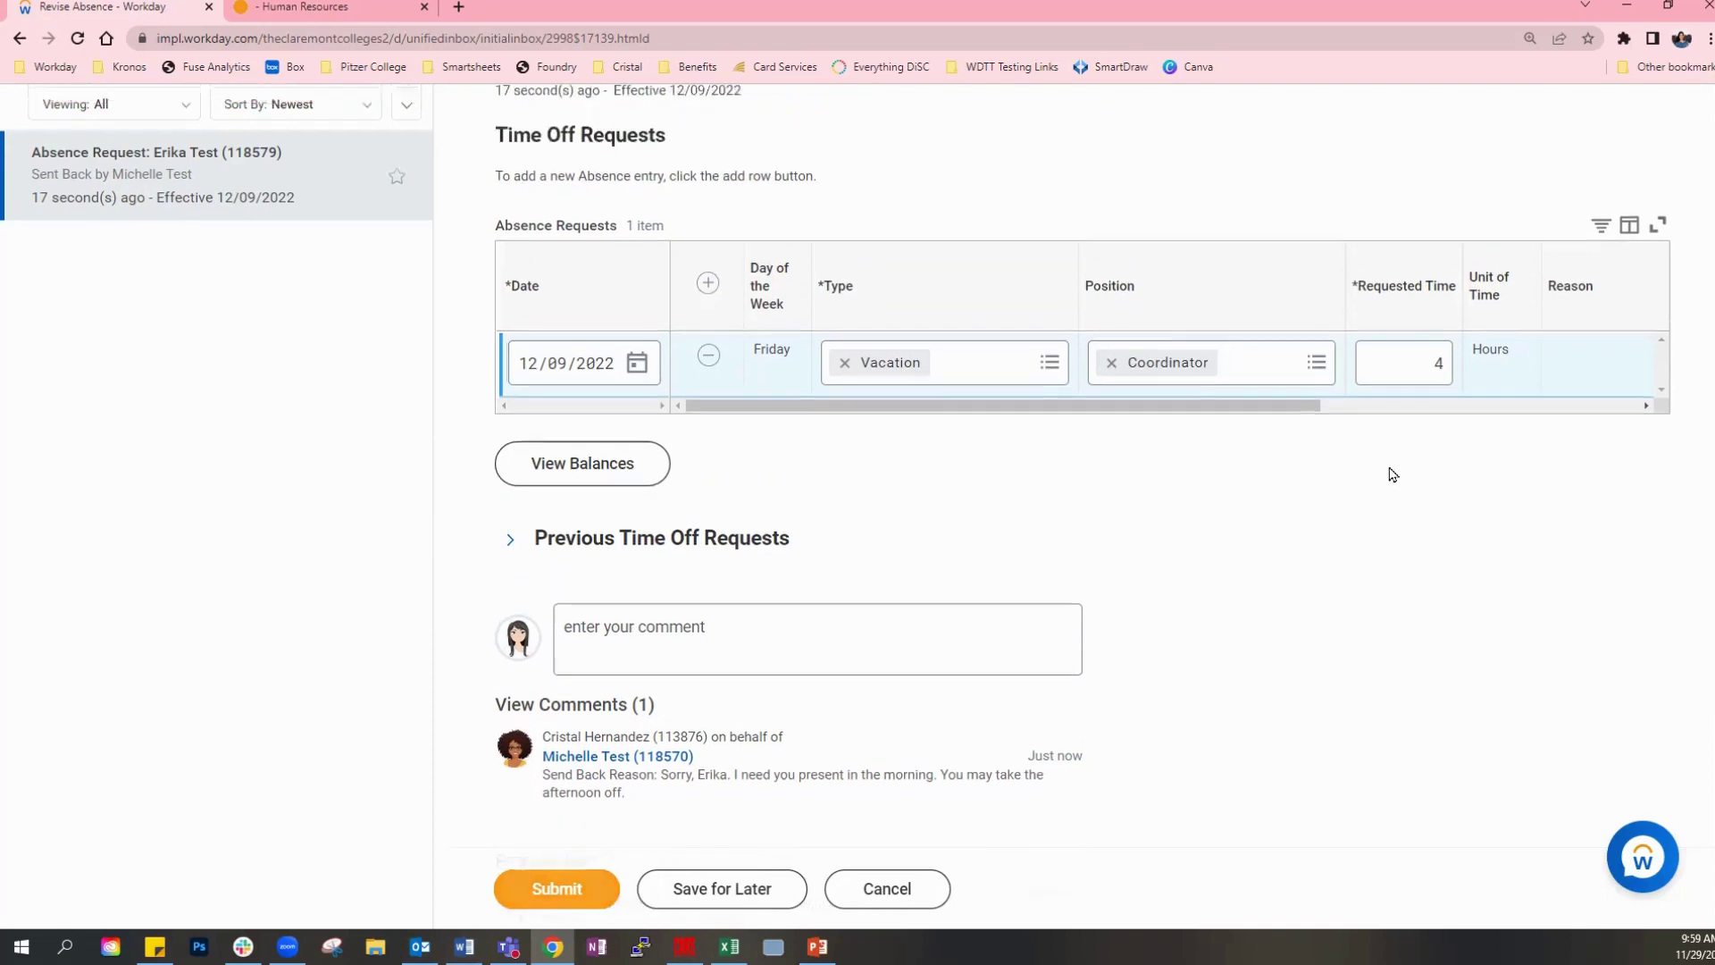
scroll(1393, 544, "up", 1)
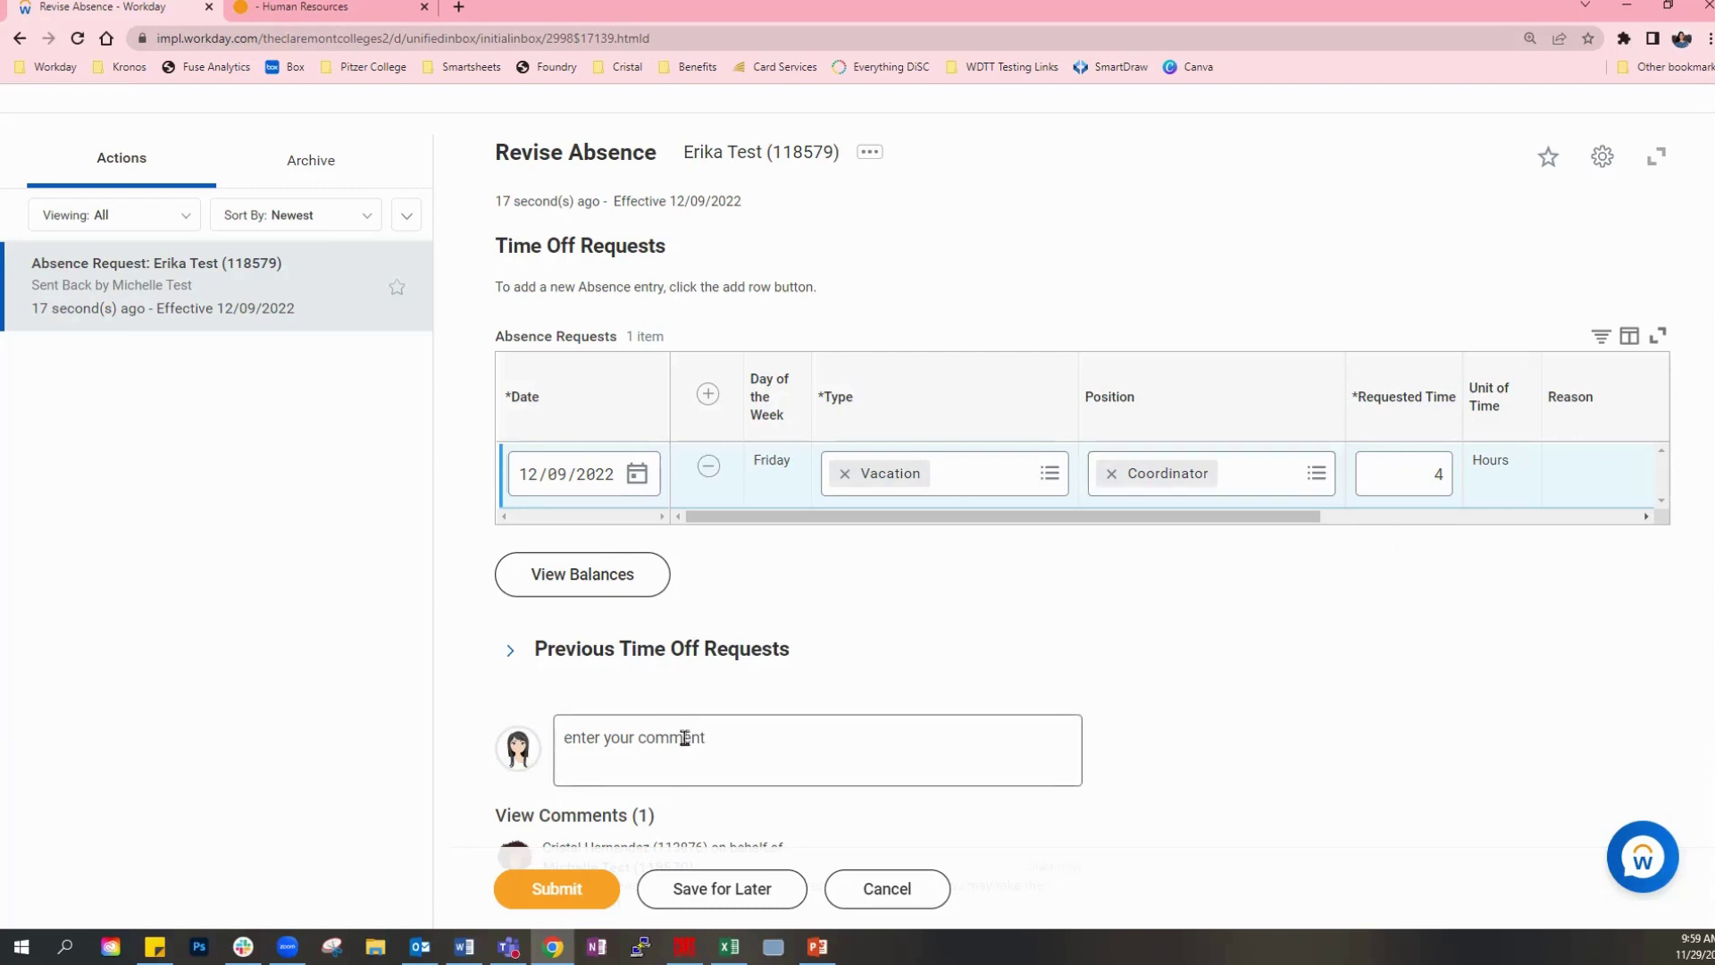
left_click(640, 738)
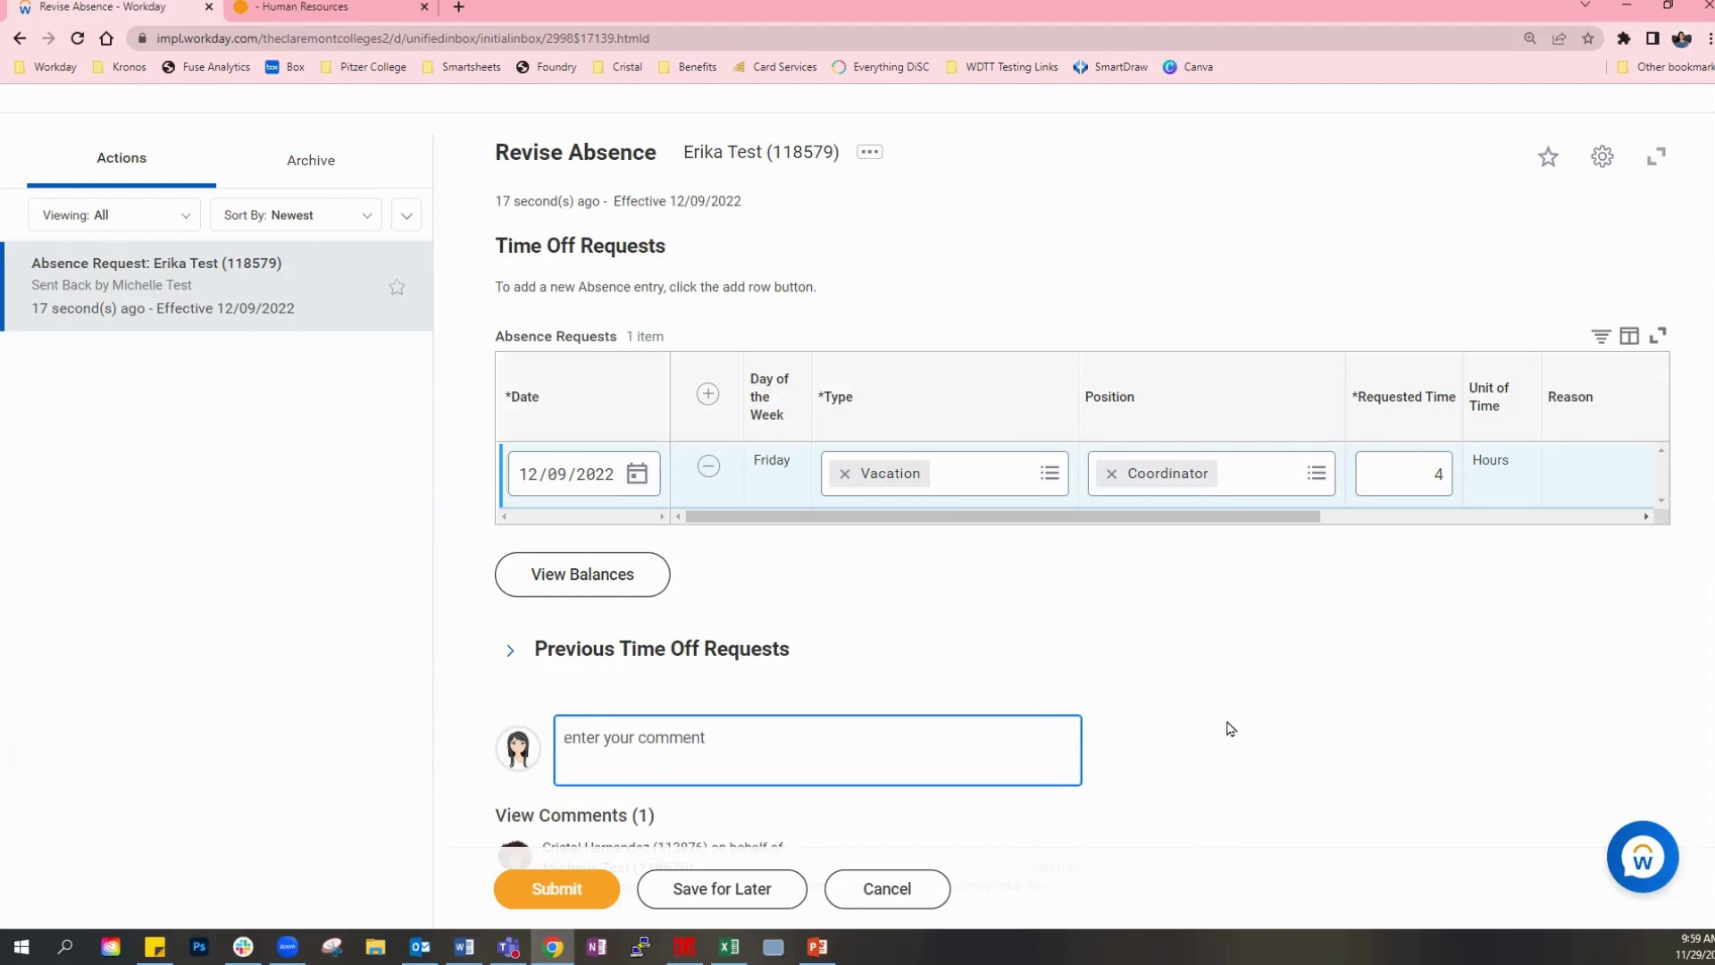
scroll(1226, 741, "down", 1)
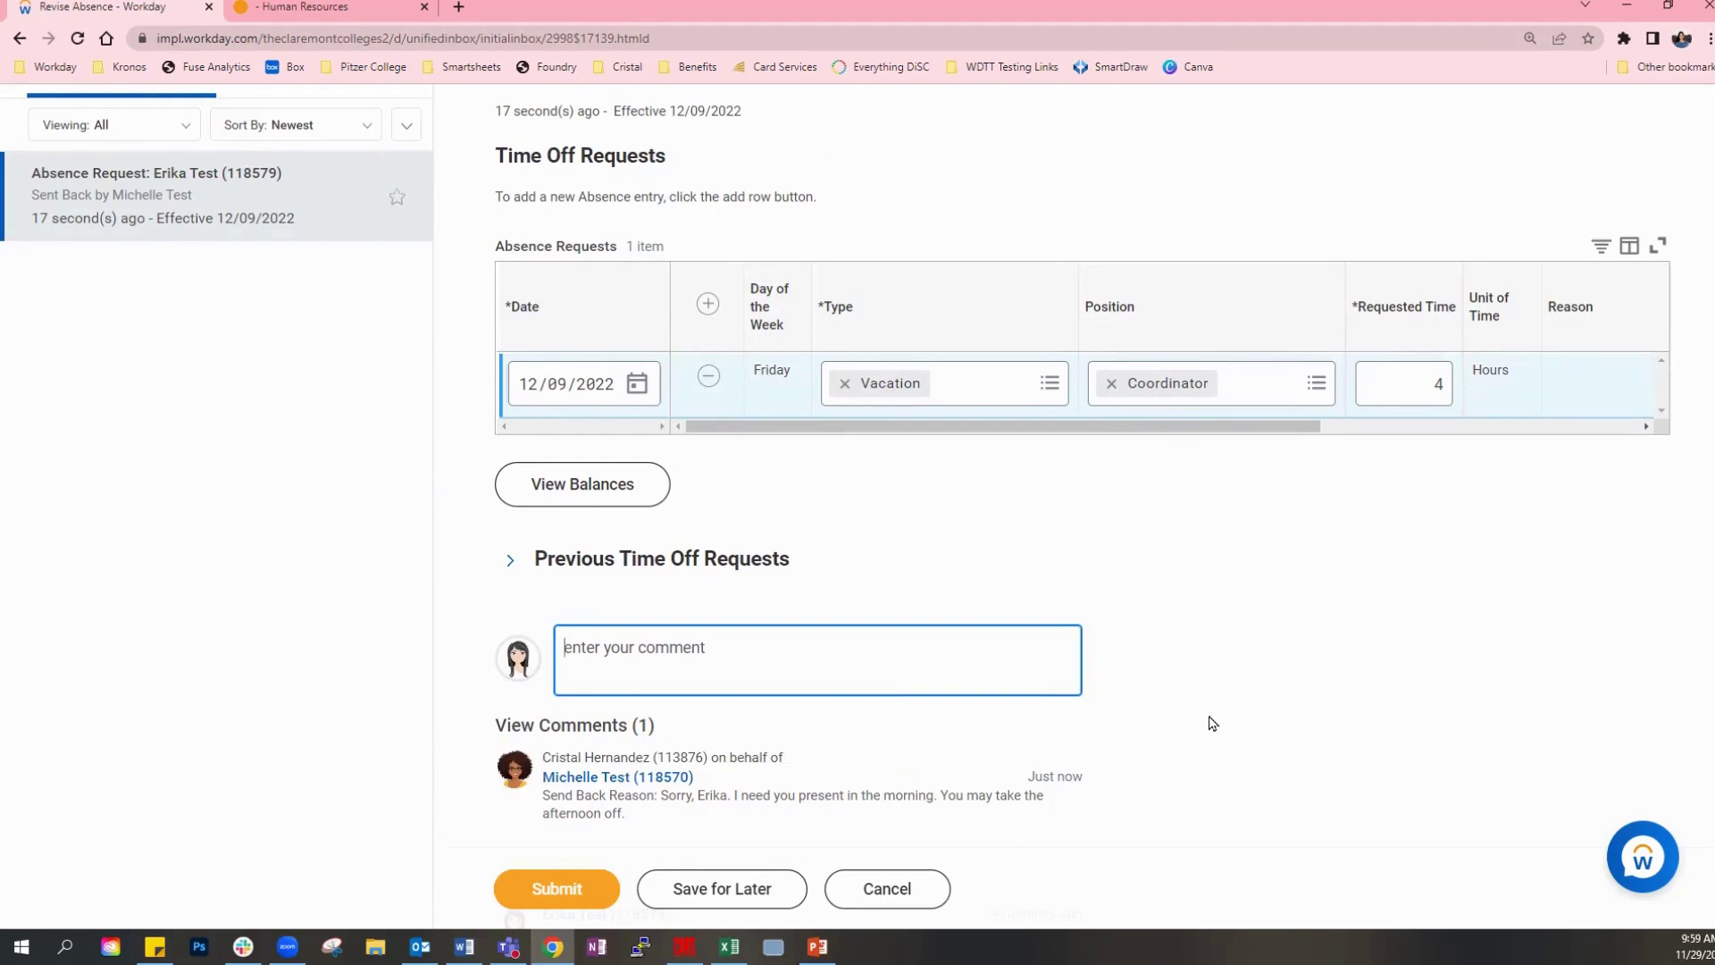
scroll(1221, 762, "down", 1)
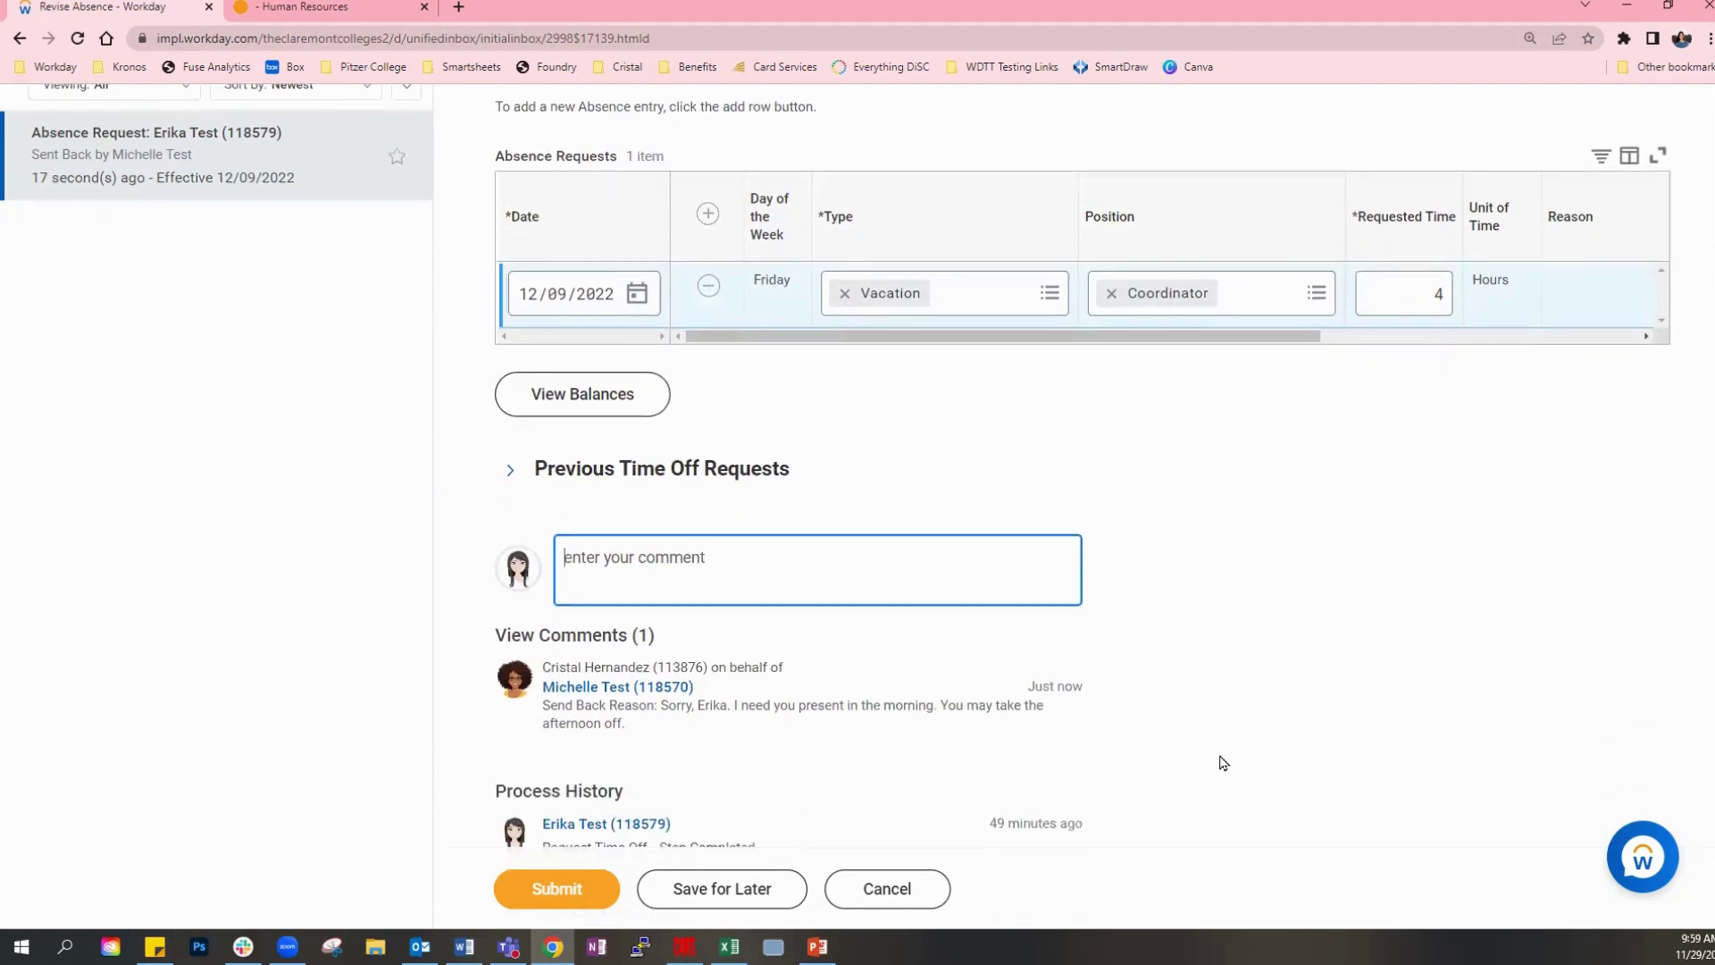
scroll(1221, 762, "up", 1)
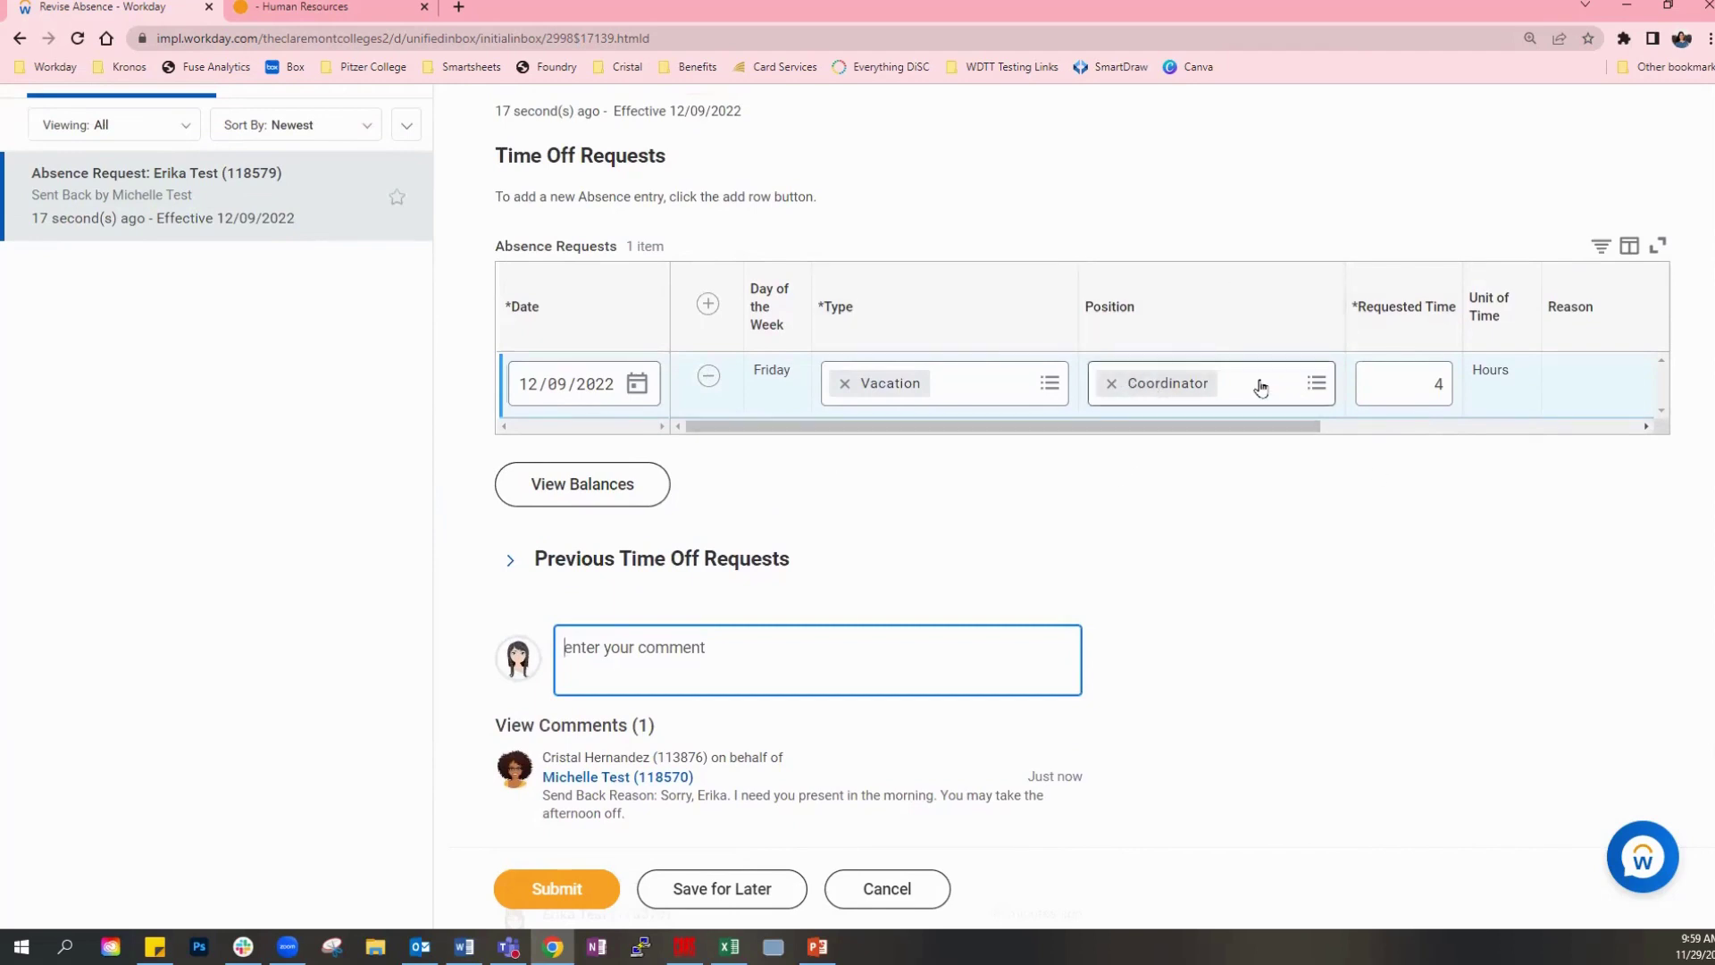
scroll(1085, 683, "down", 1)
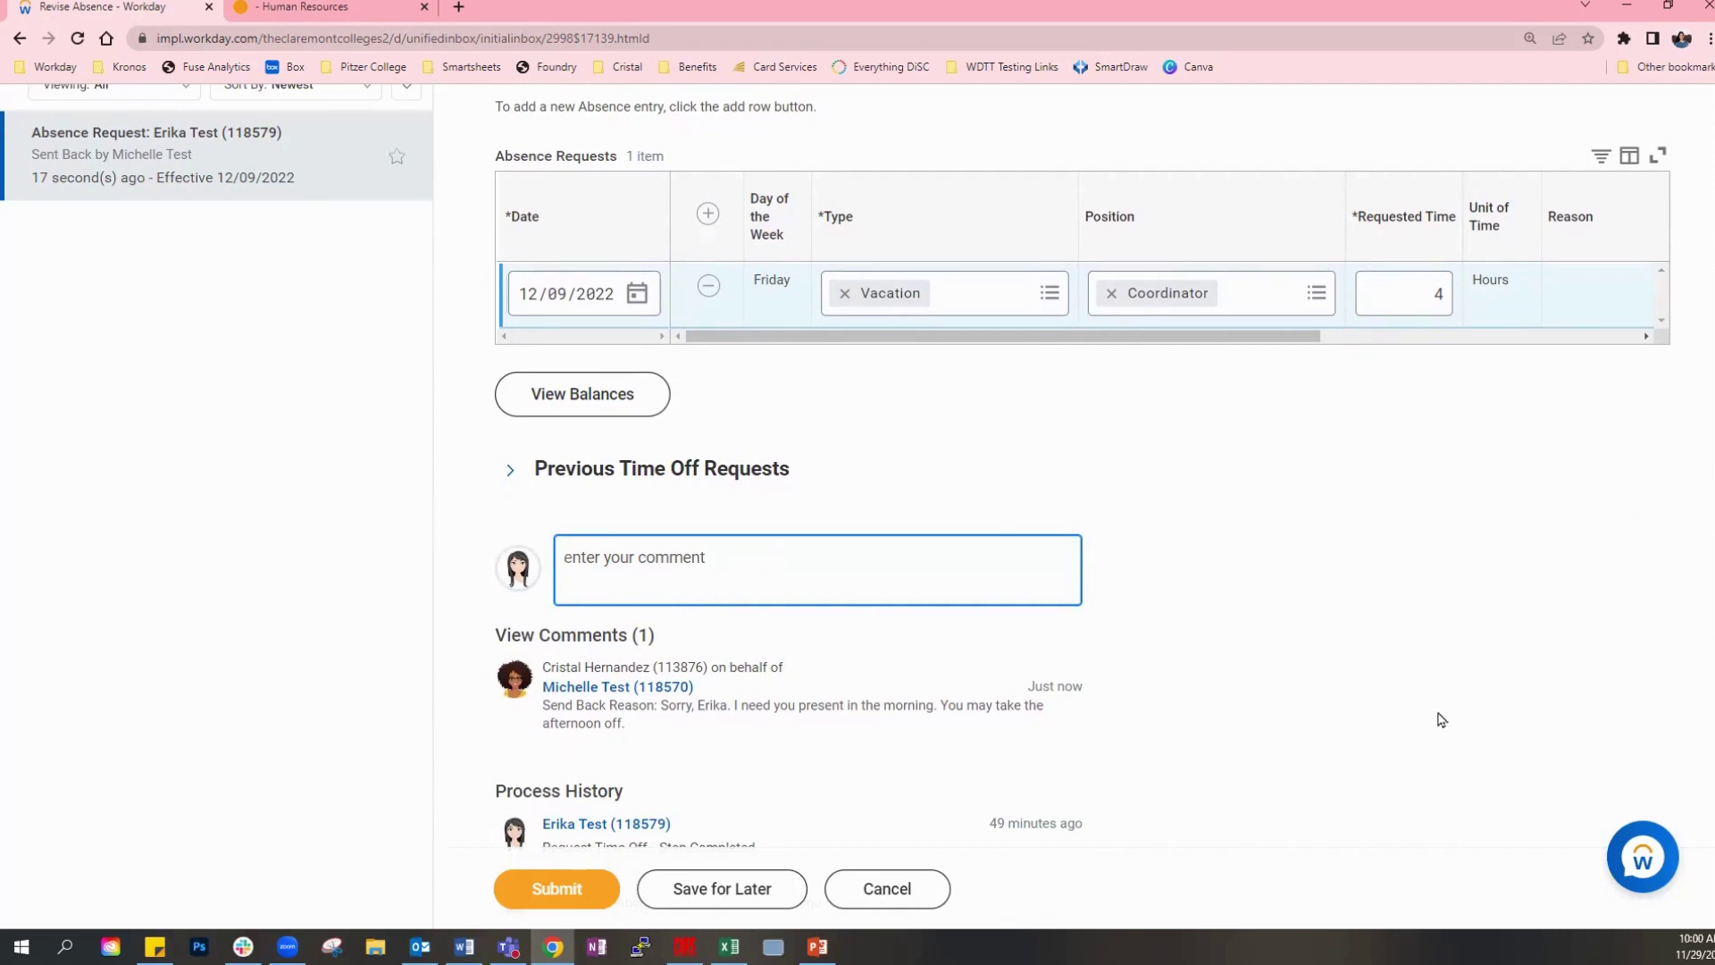
left_click(579, 895)
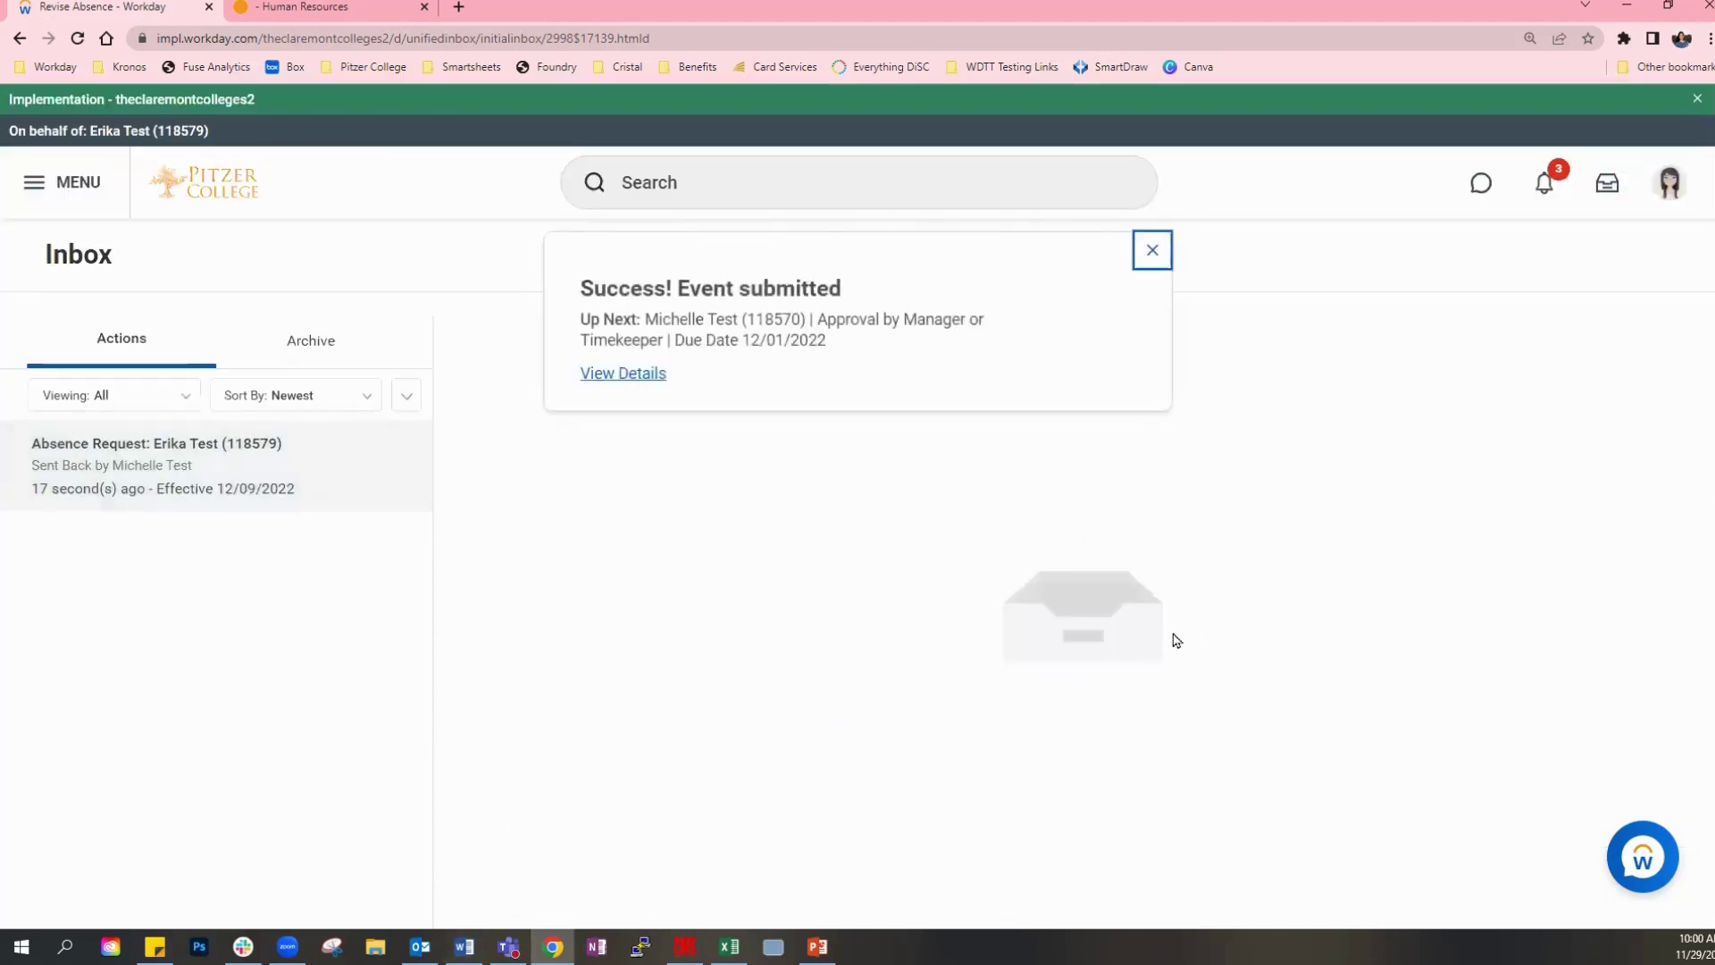
Start a proxy session acting as the manager who has to approve the resubmitted absence request.
left_click(1153, 258)
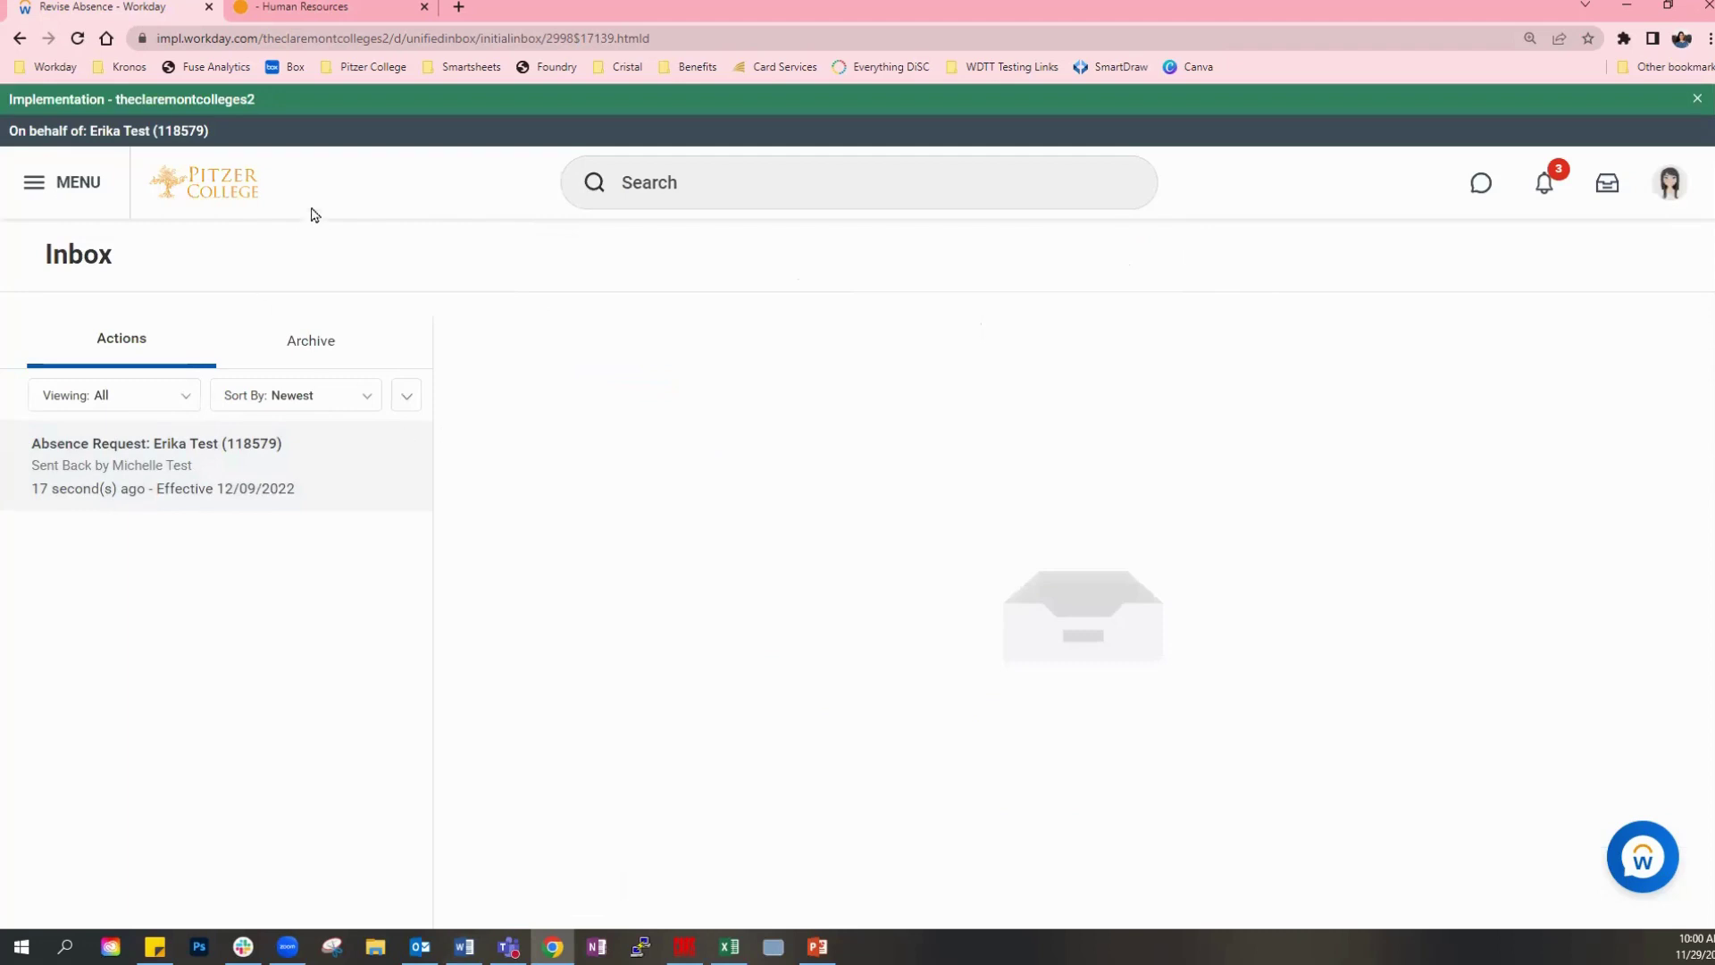
left_click(775, 166)
left_click(722, 305)
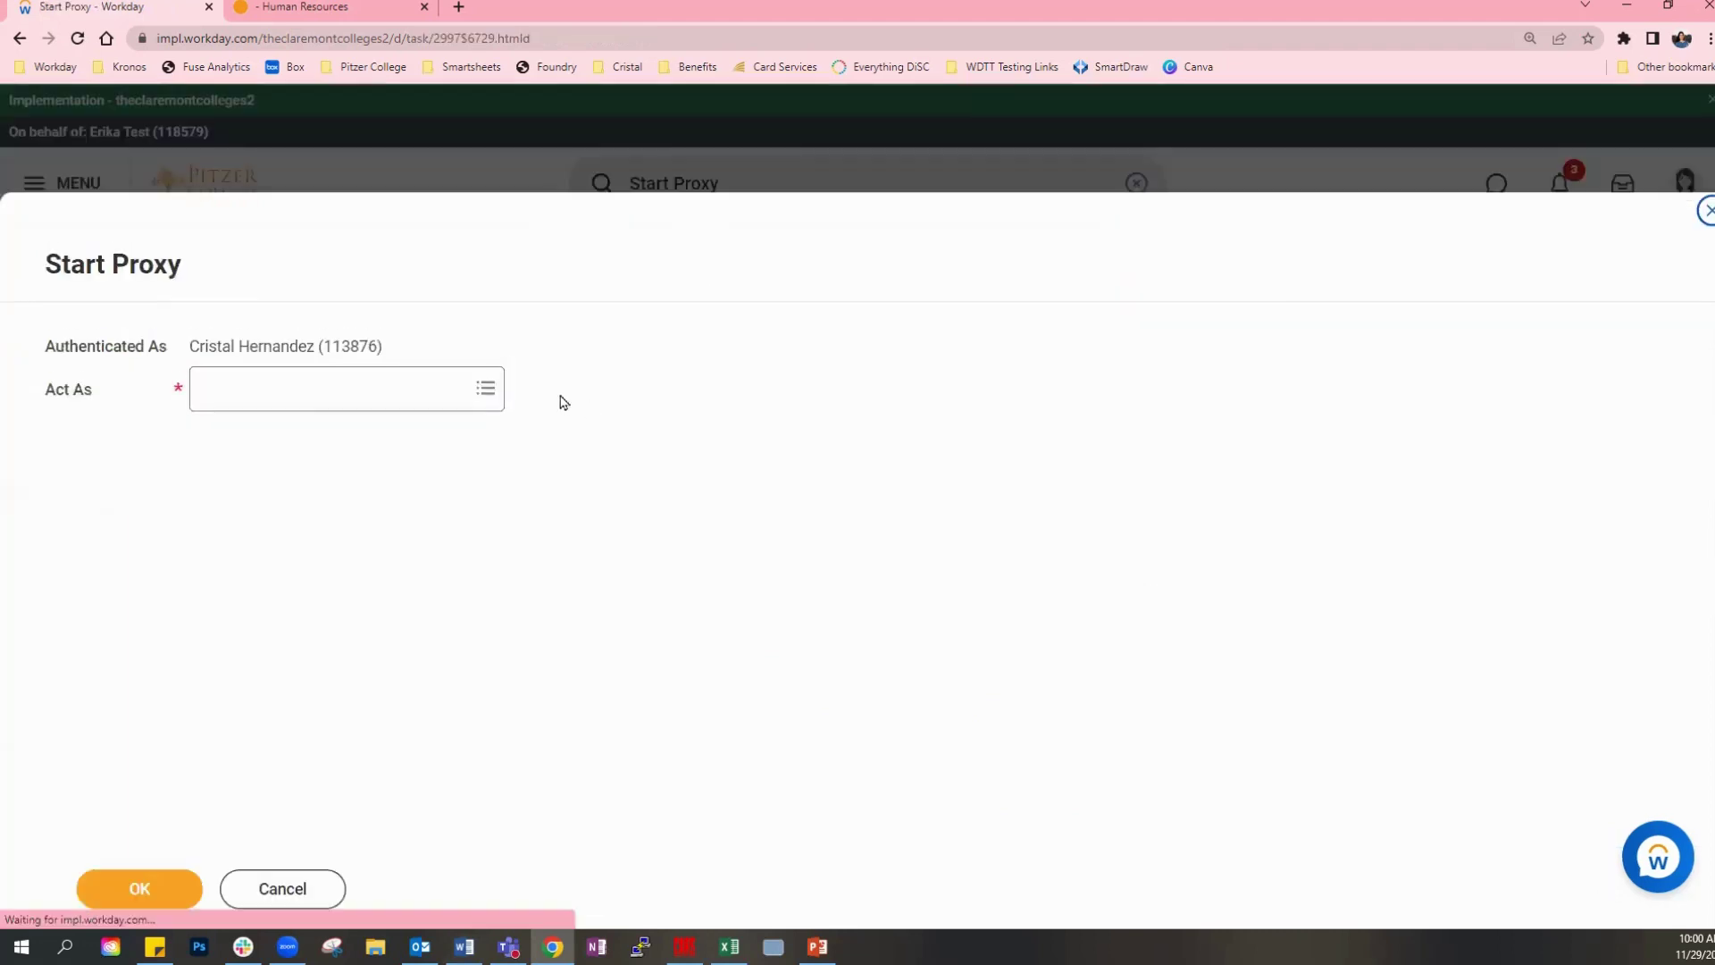
left_click(364, 379)
type("michell")
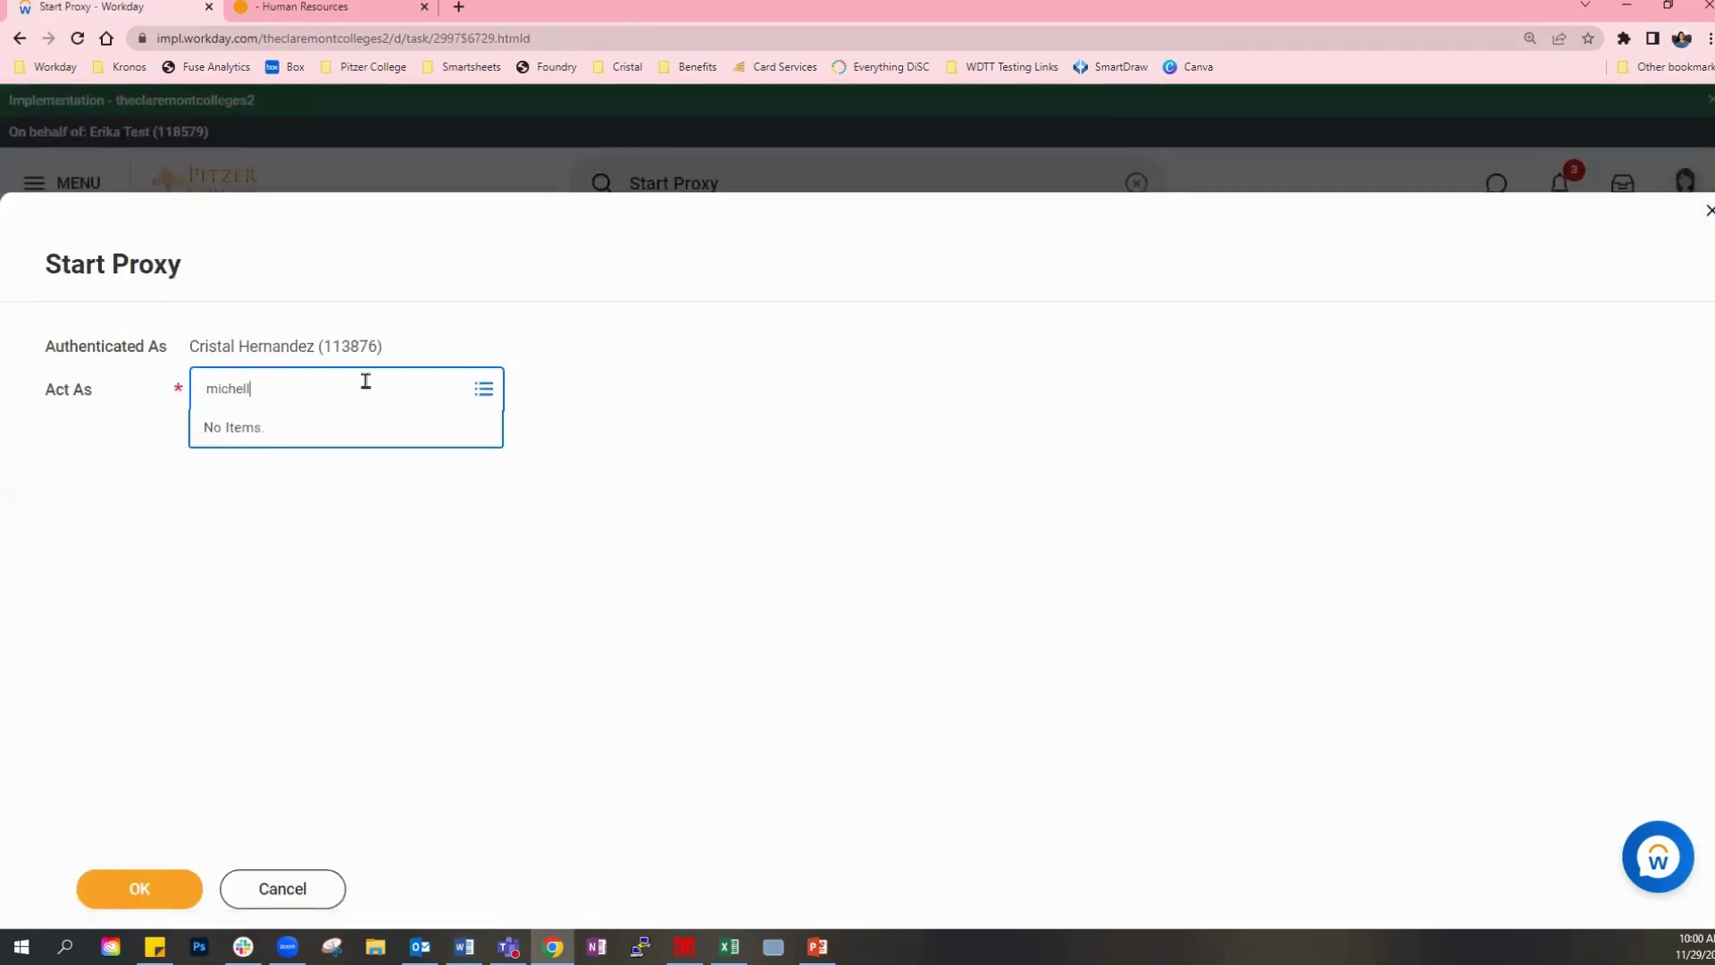
type("e")
key("Return")
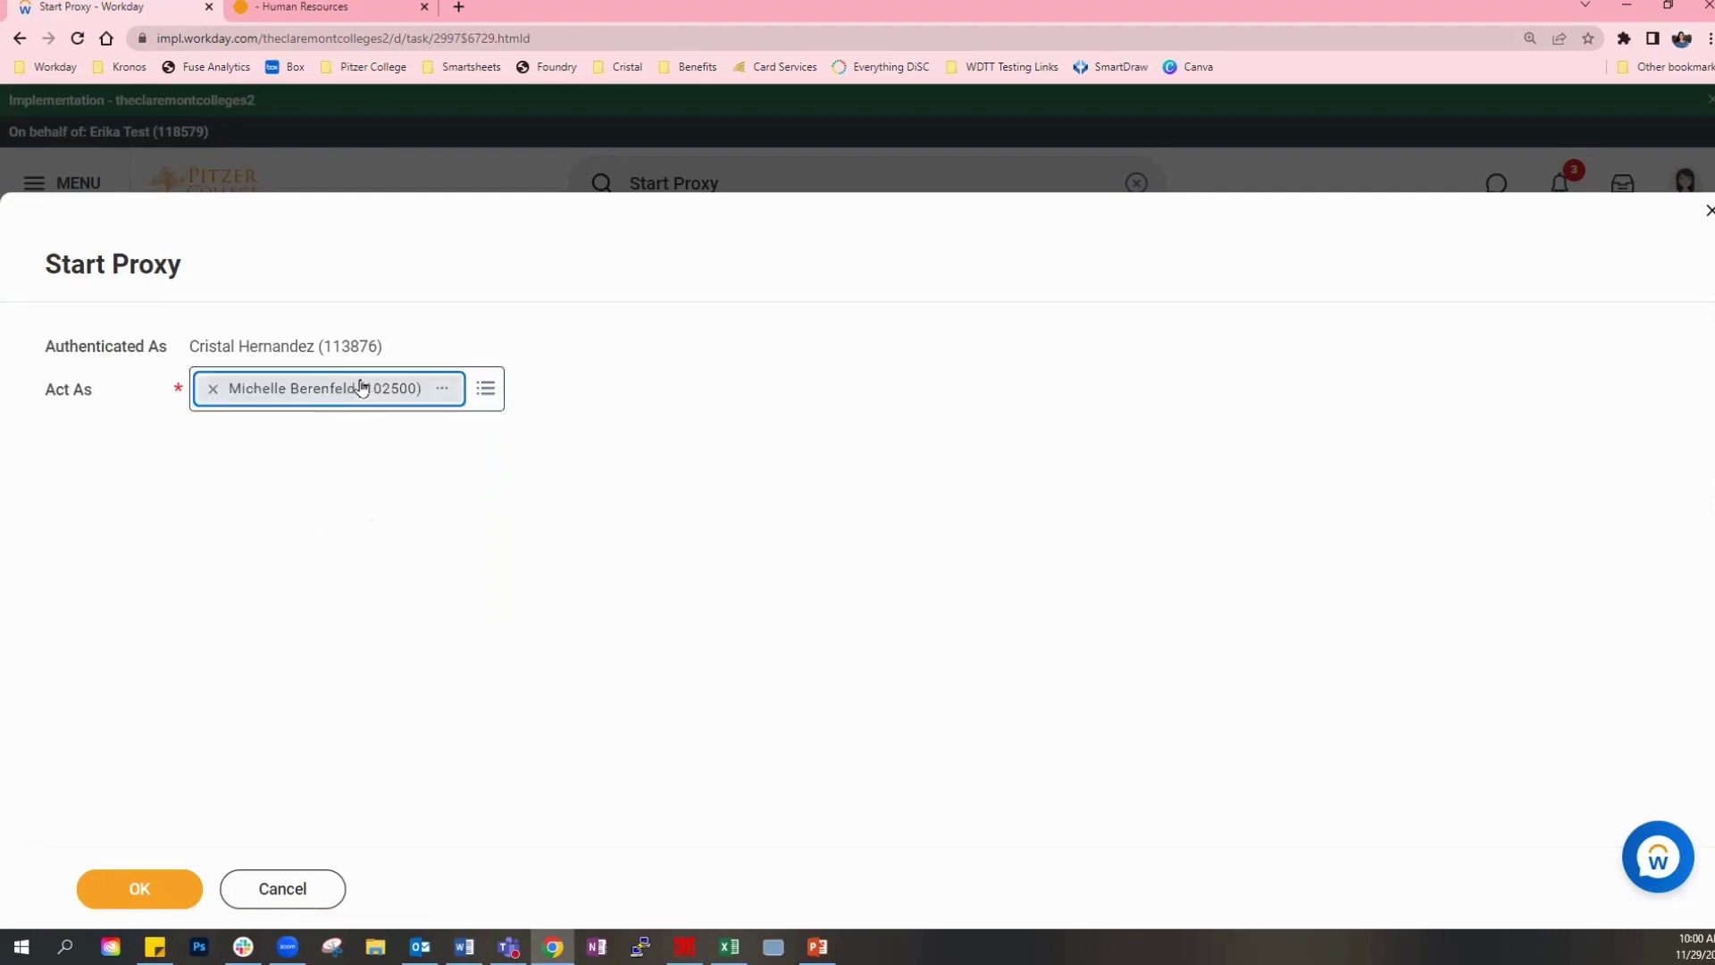
left_click(212, 388)
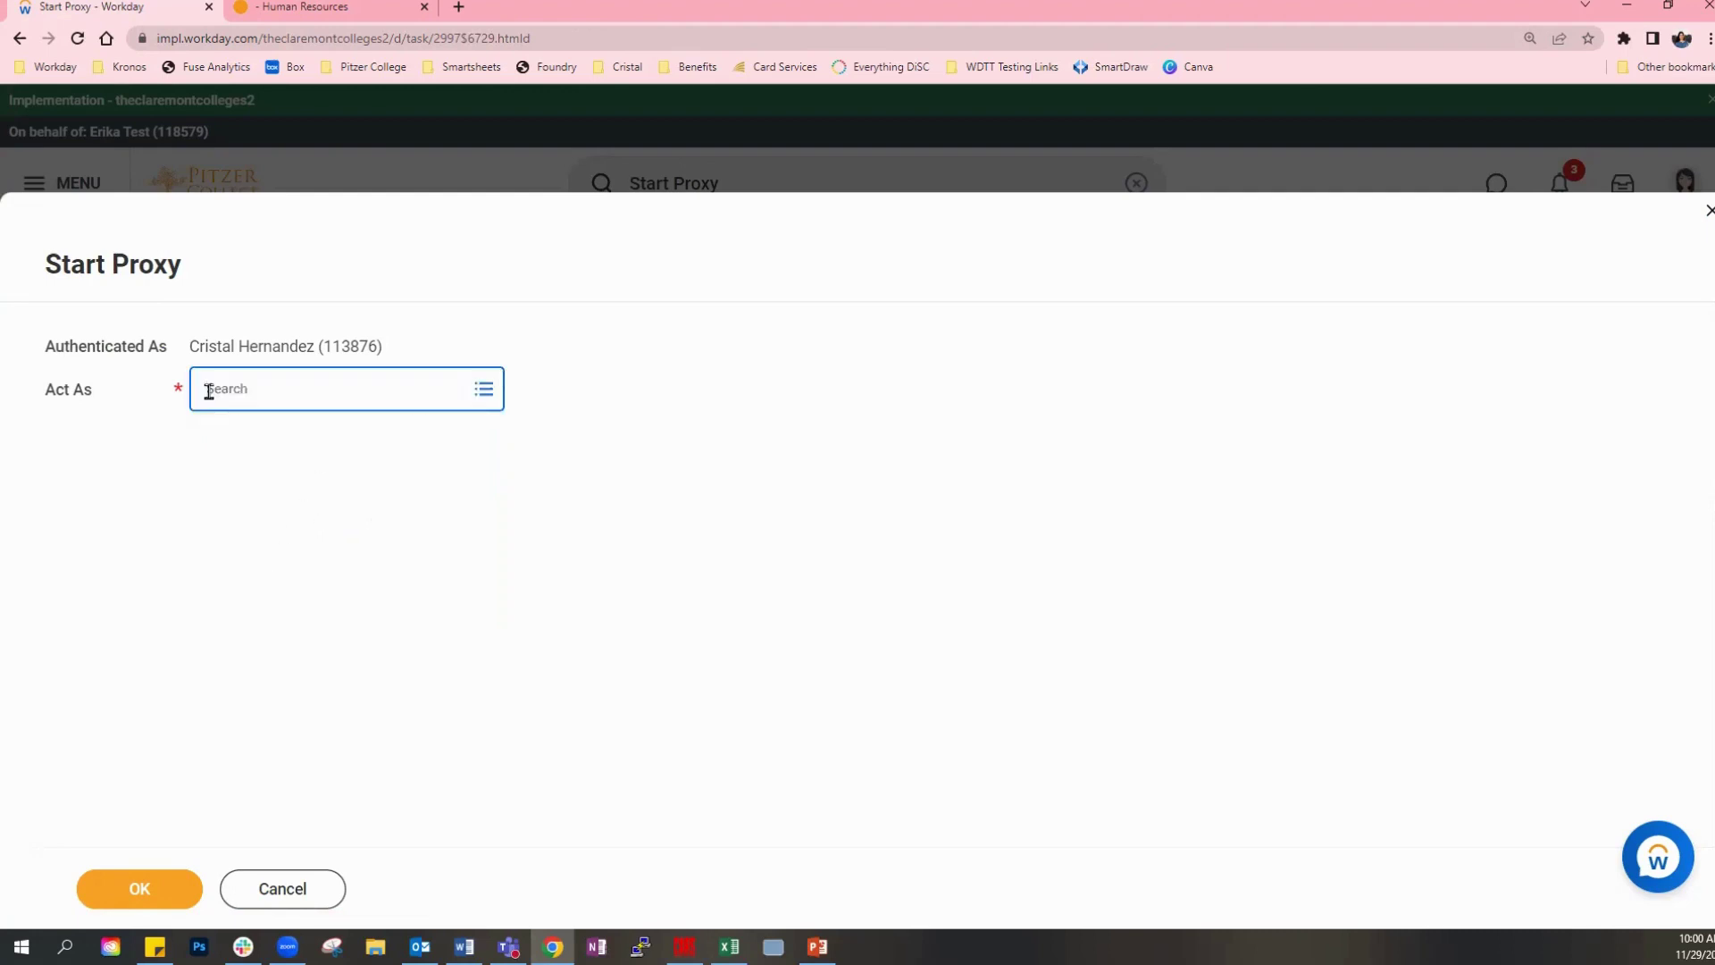
type("michelle test")
key("Return")
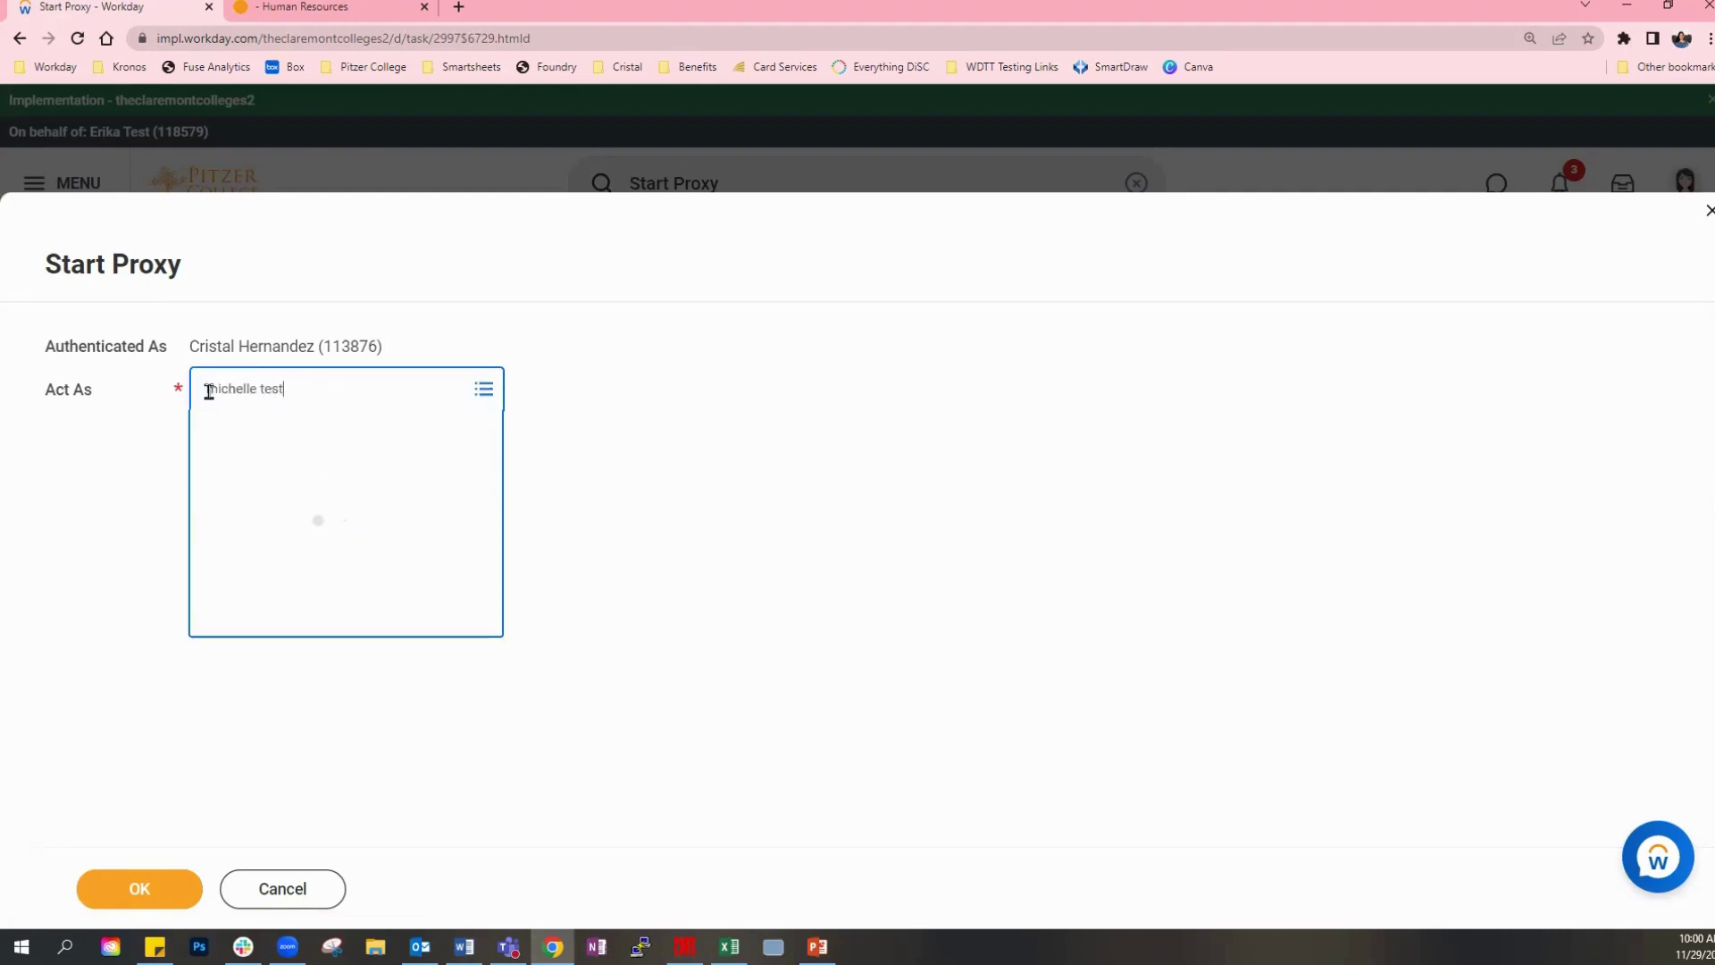
left_click(111, 880)
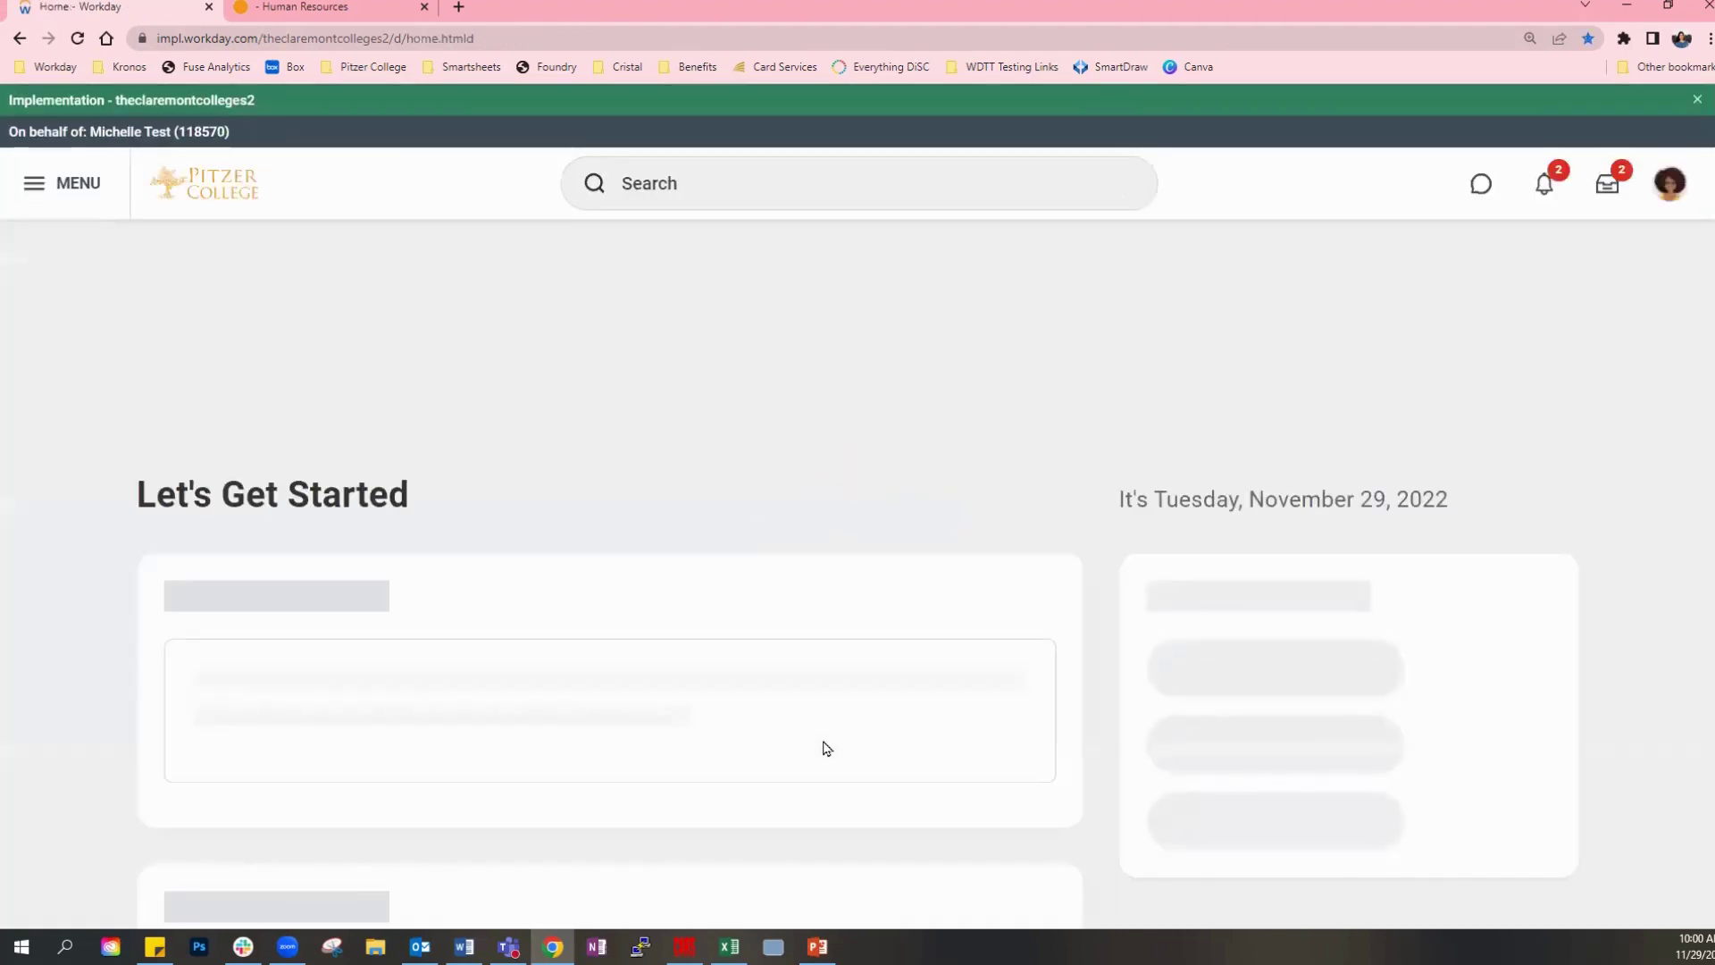
Open the revised absence request for 12/09/2022 from the inbox, review its details and comments, and approve it.
scroll(880, 620, "down", 2)
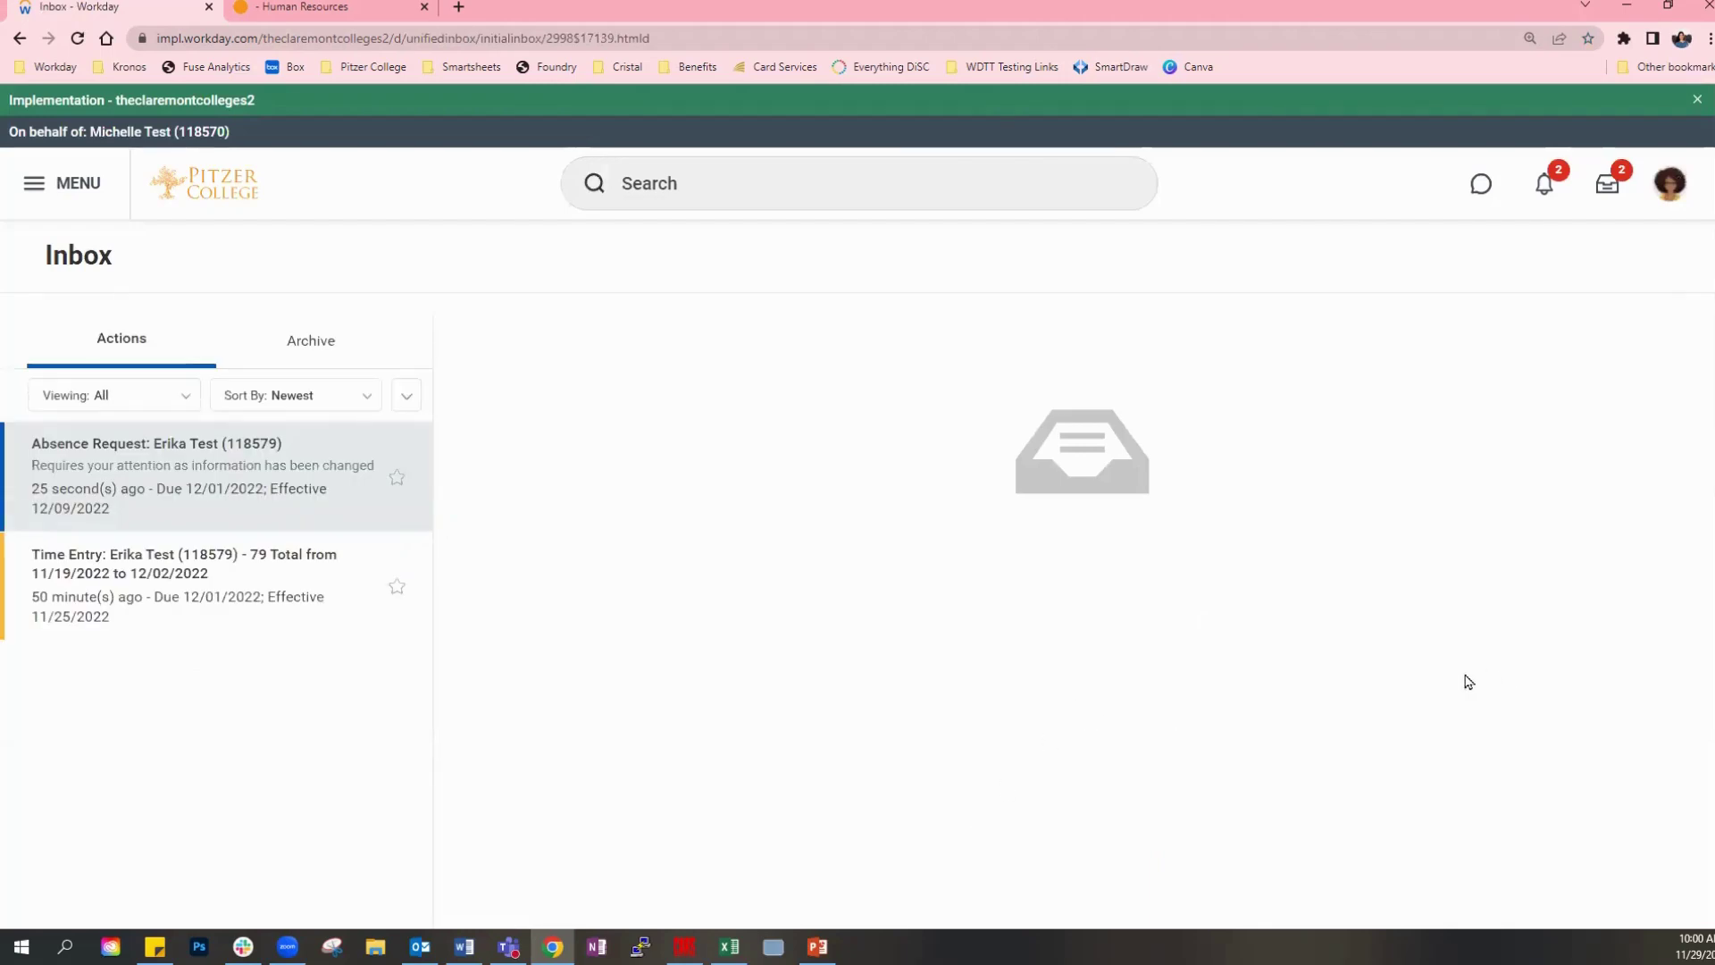
scroll(786, 742, "down", 3)
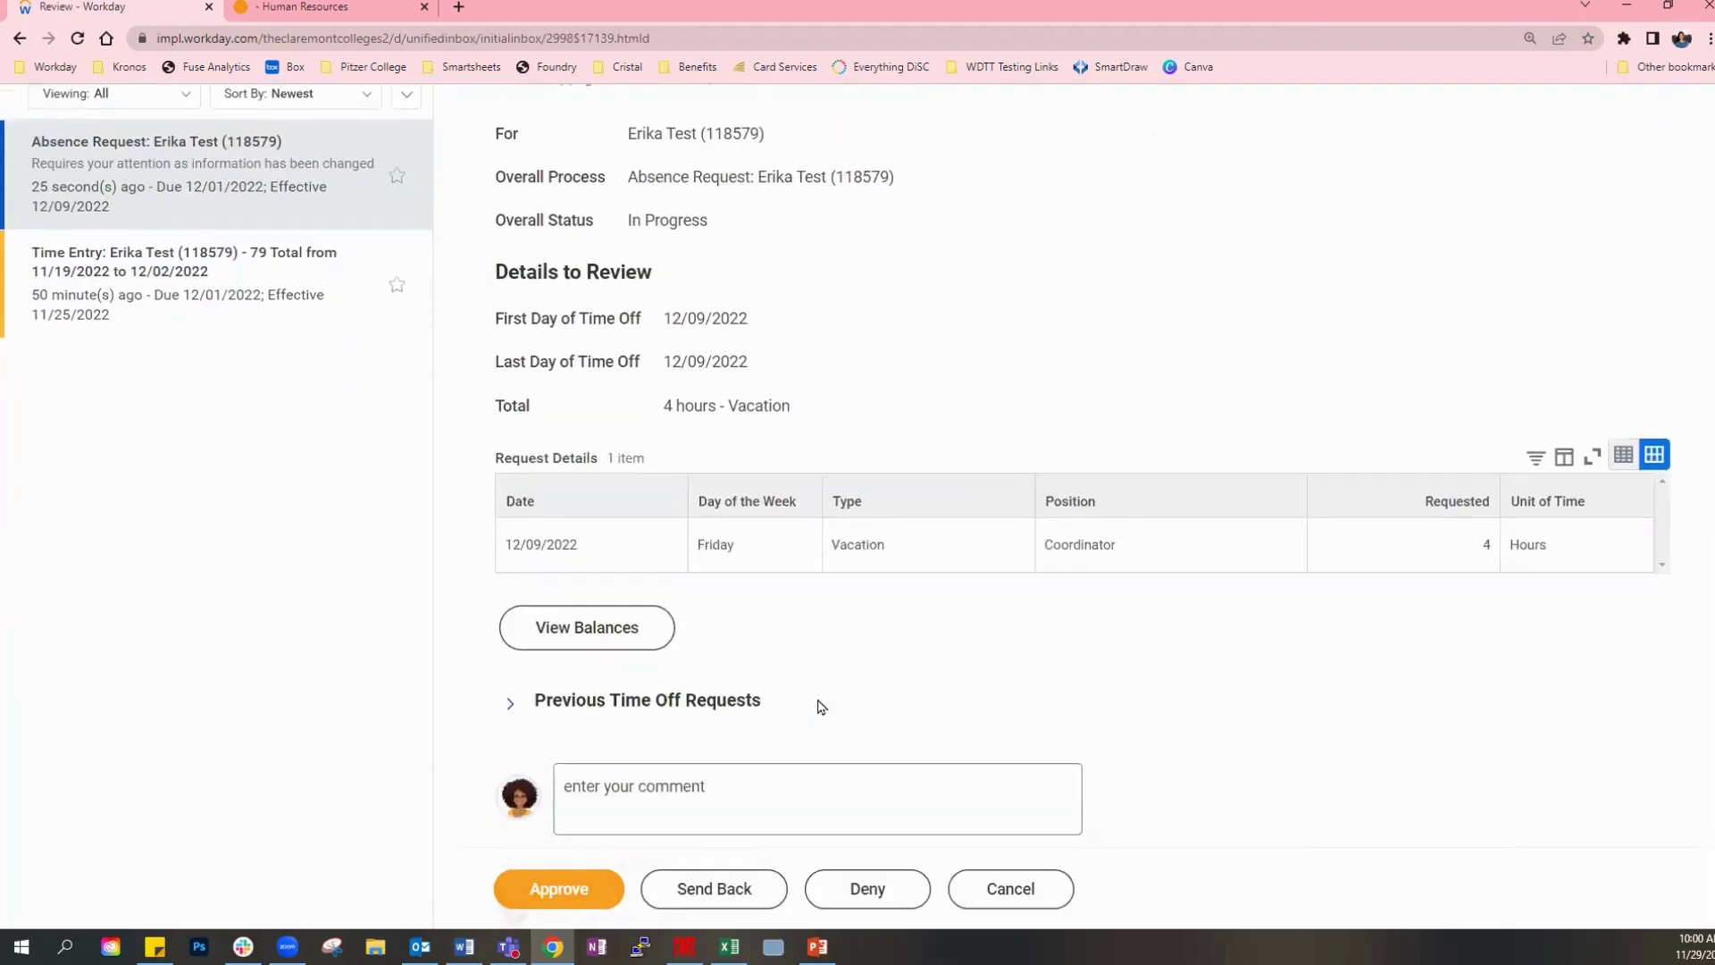
scroll(821, 706, "down", 1)
scroll(1237, 601, "down", 2)
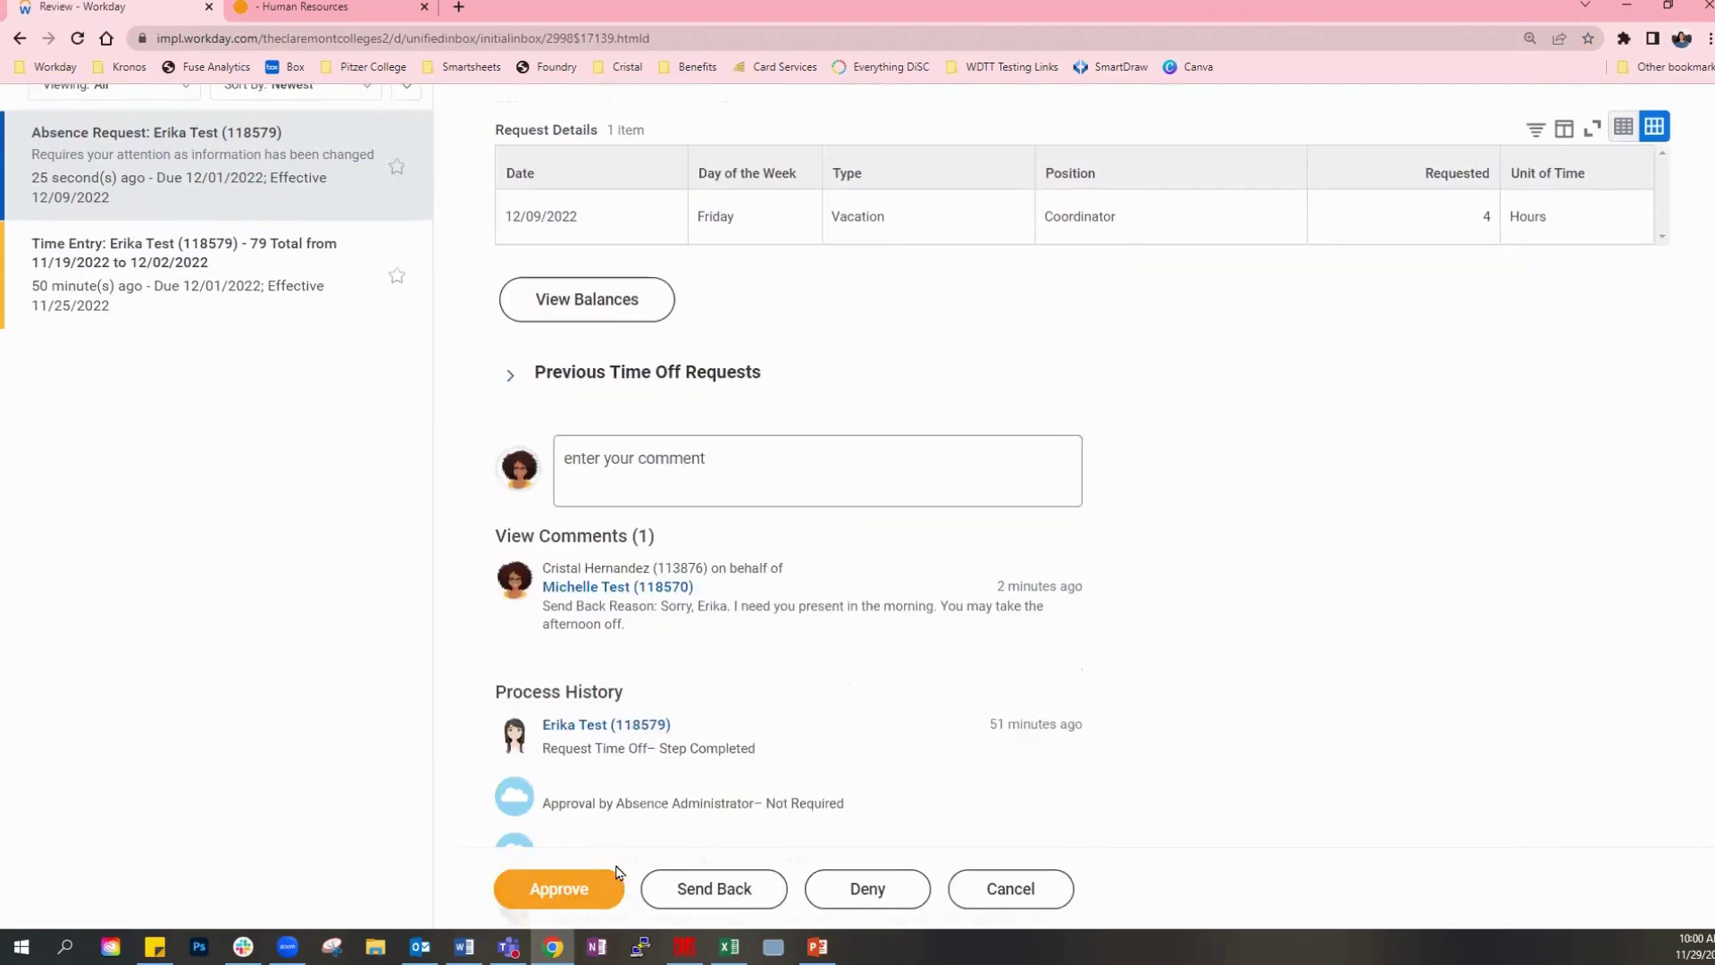
left_click(527, 900)
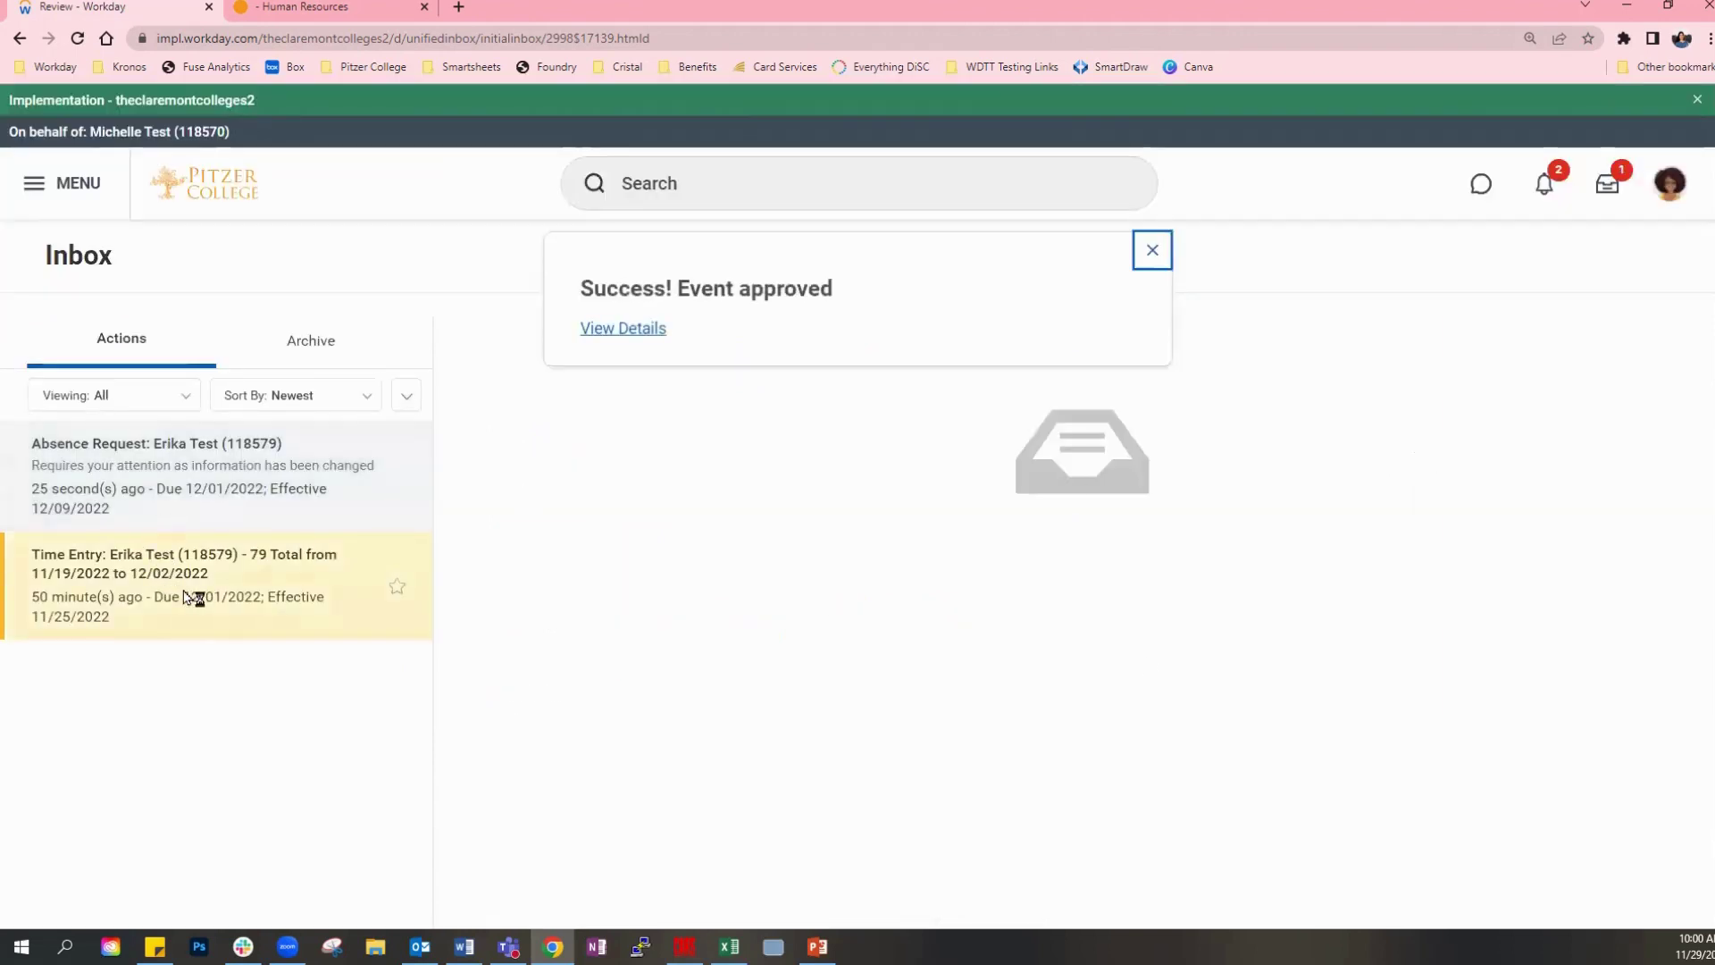
From the home page, open the time entry awaiting approval for 11/19/2022 to 12/02/2022 and examine its daily totals, highlighting Wed, 11/23.
left_click(203, 183)
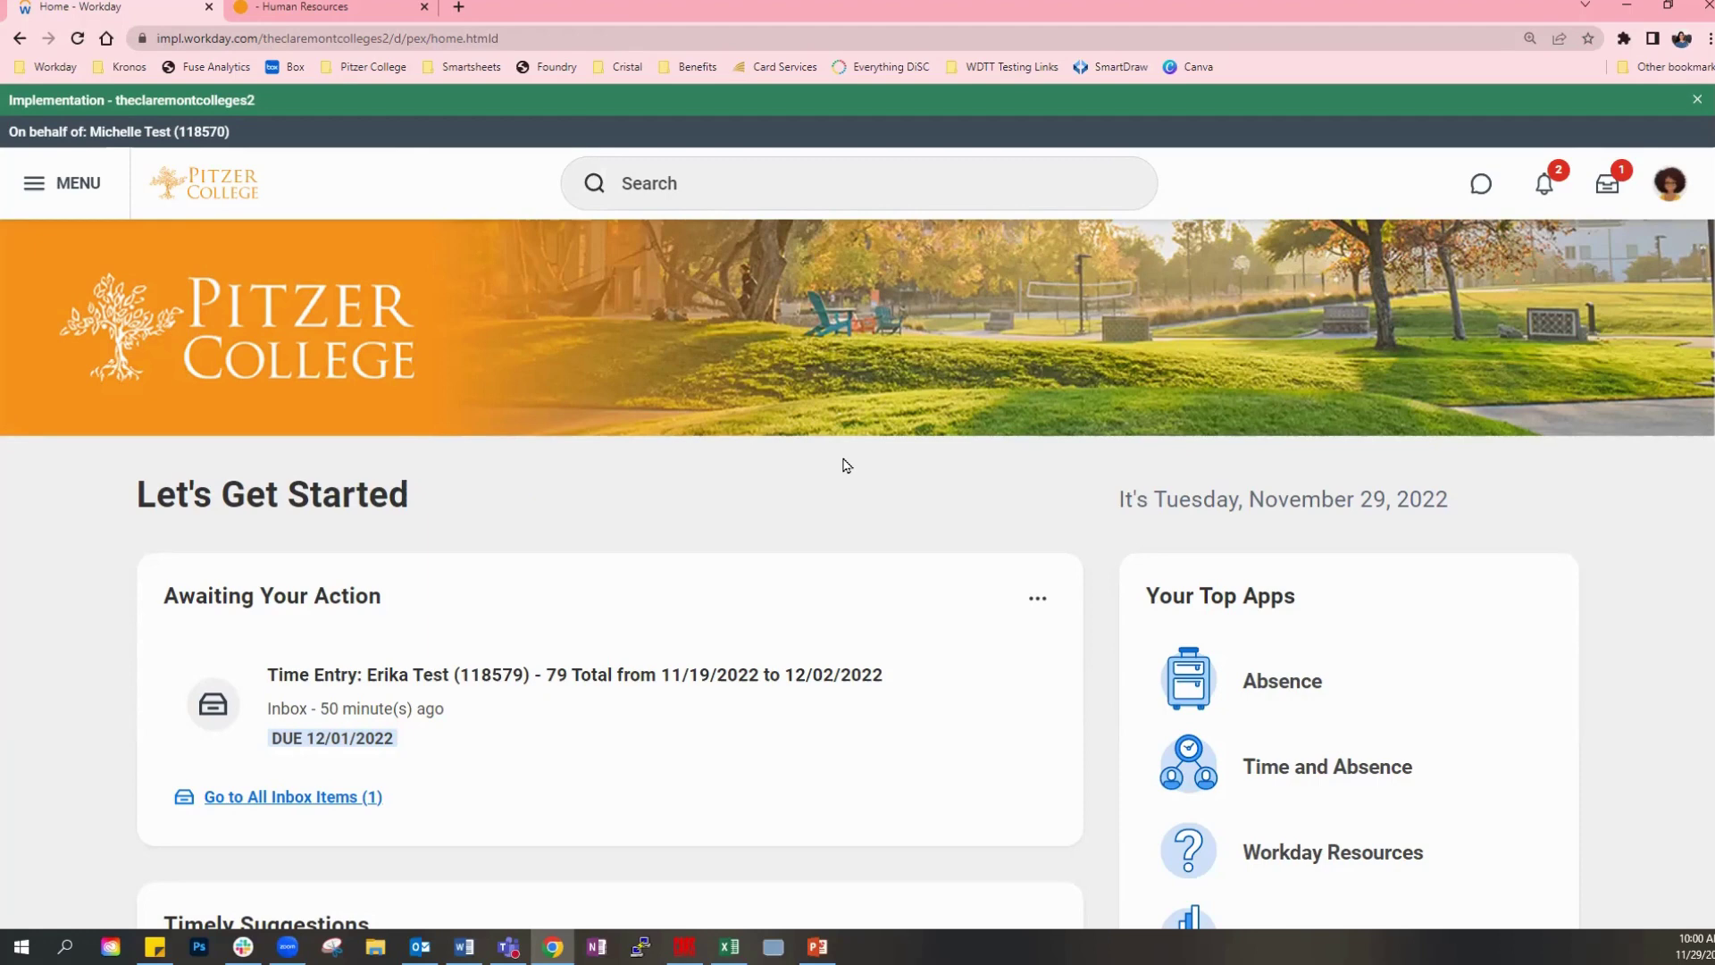
scroll(839, 460, "down", 2)
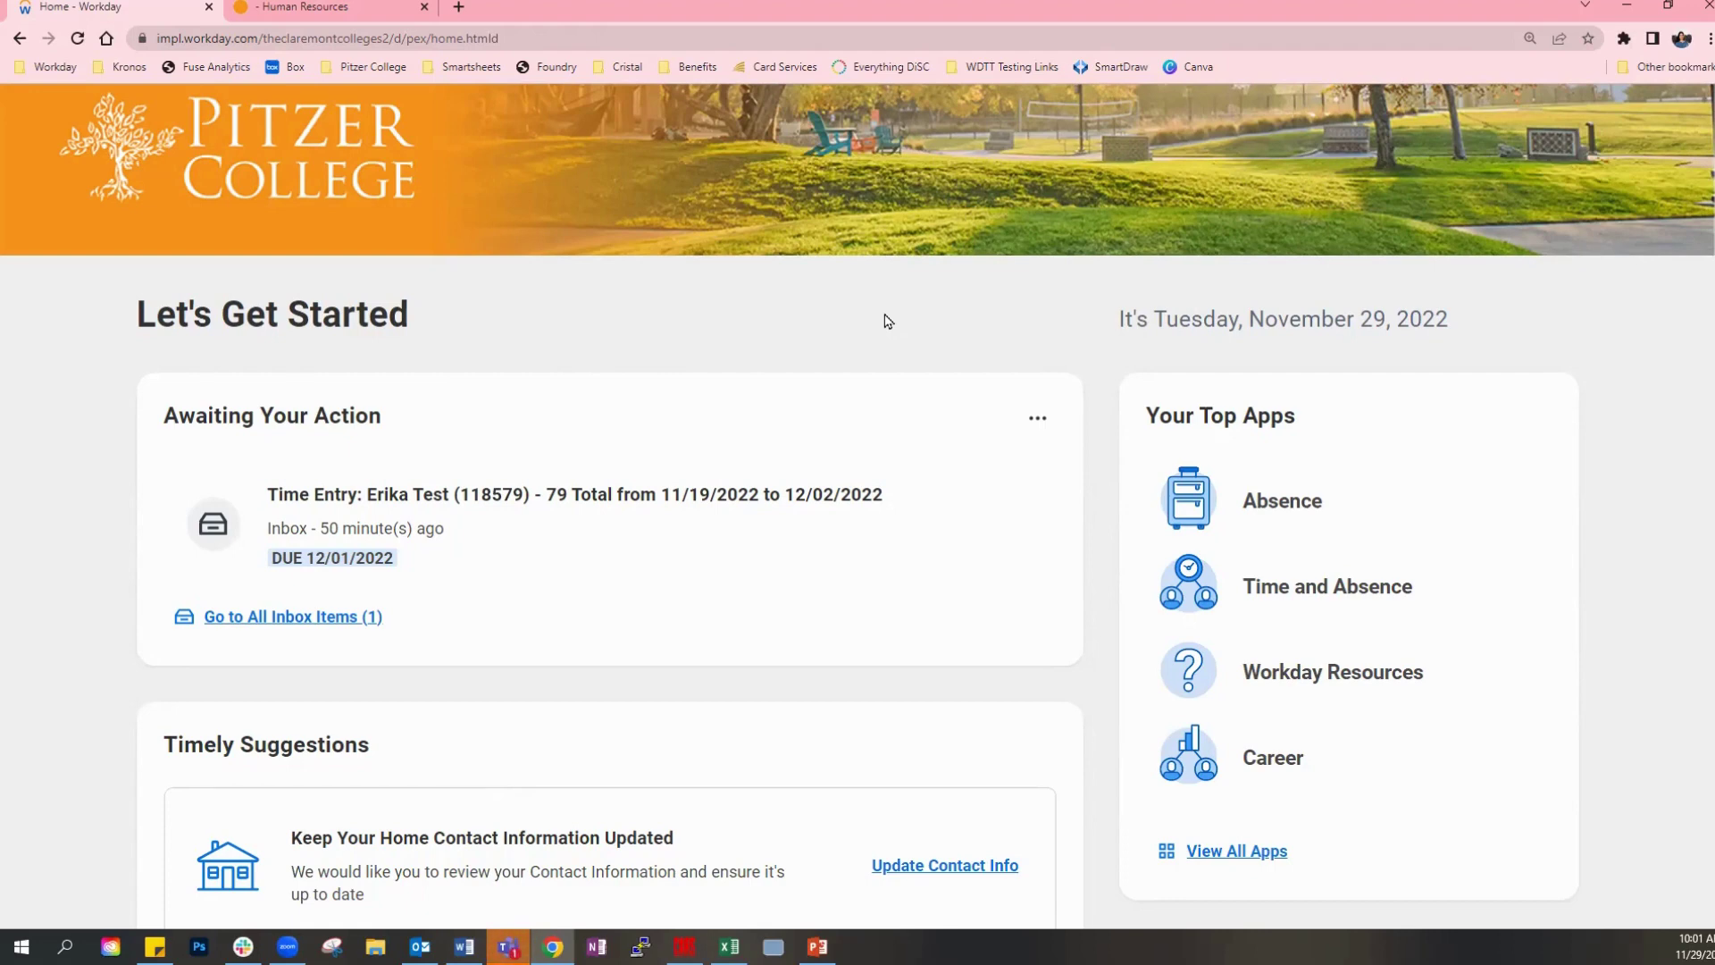
left_click(816, 494)
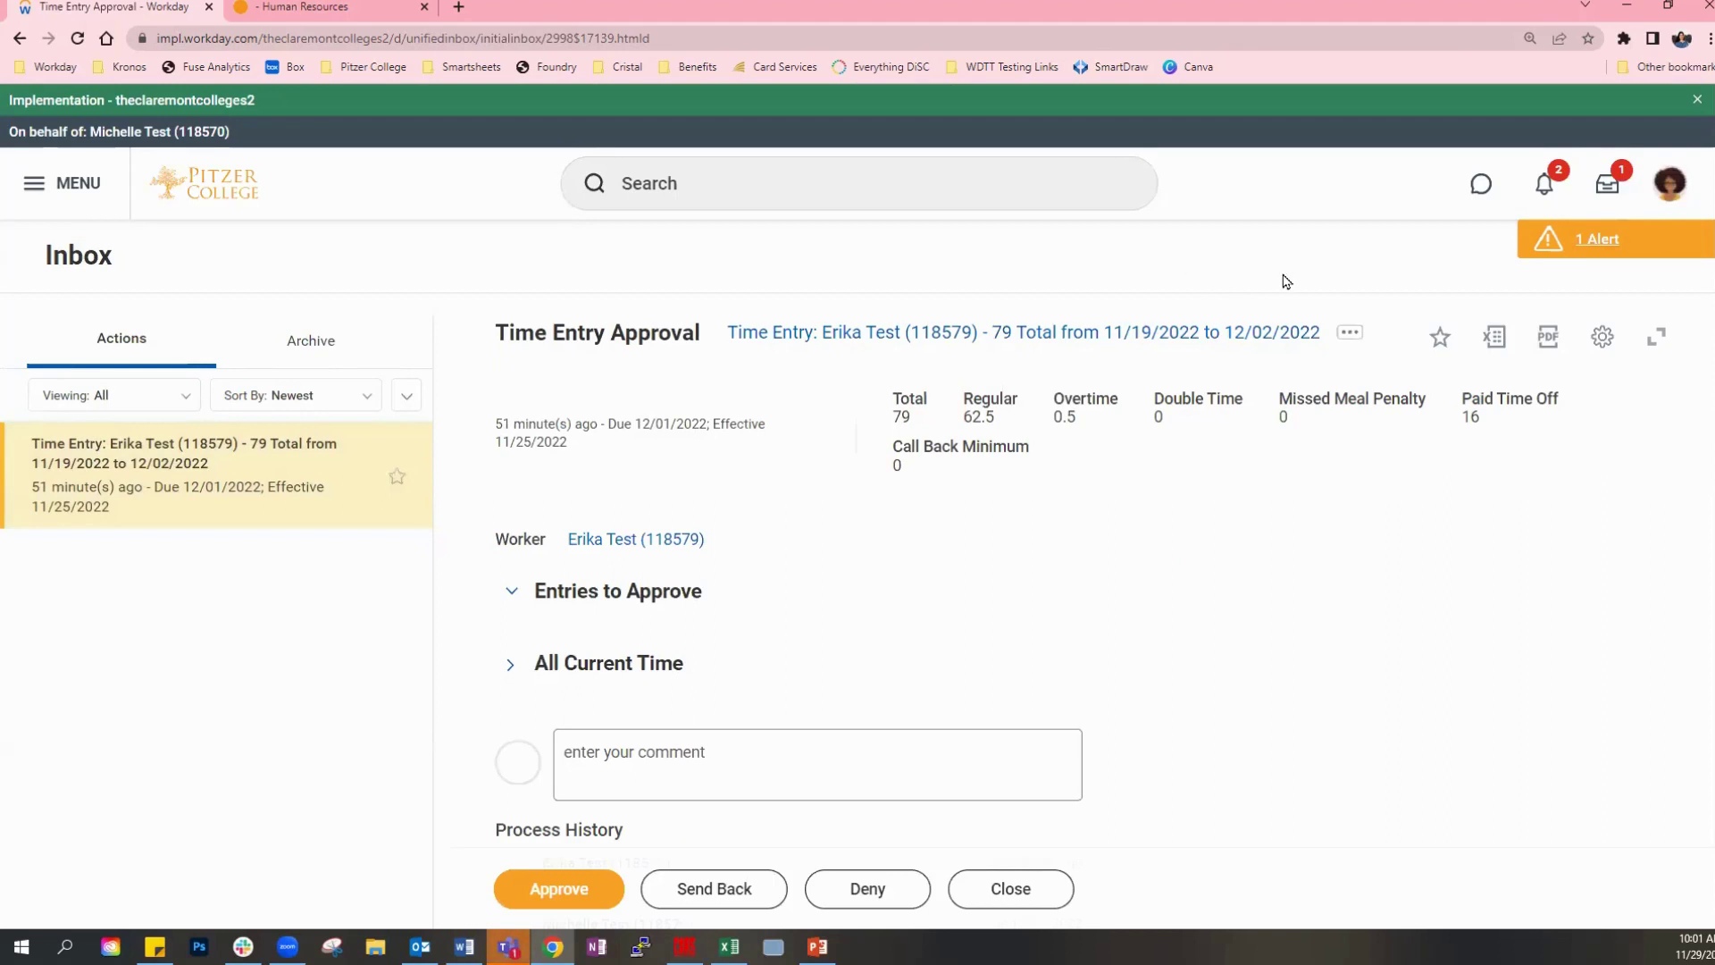
left_click(509, 590)
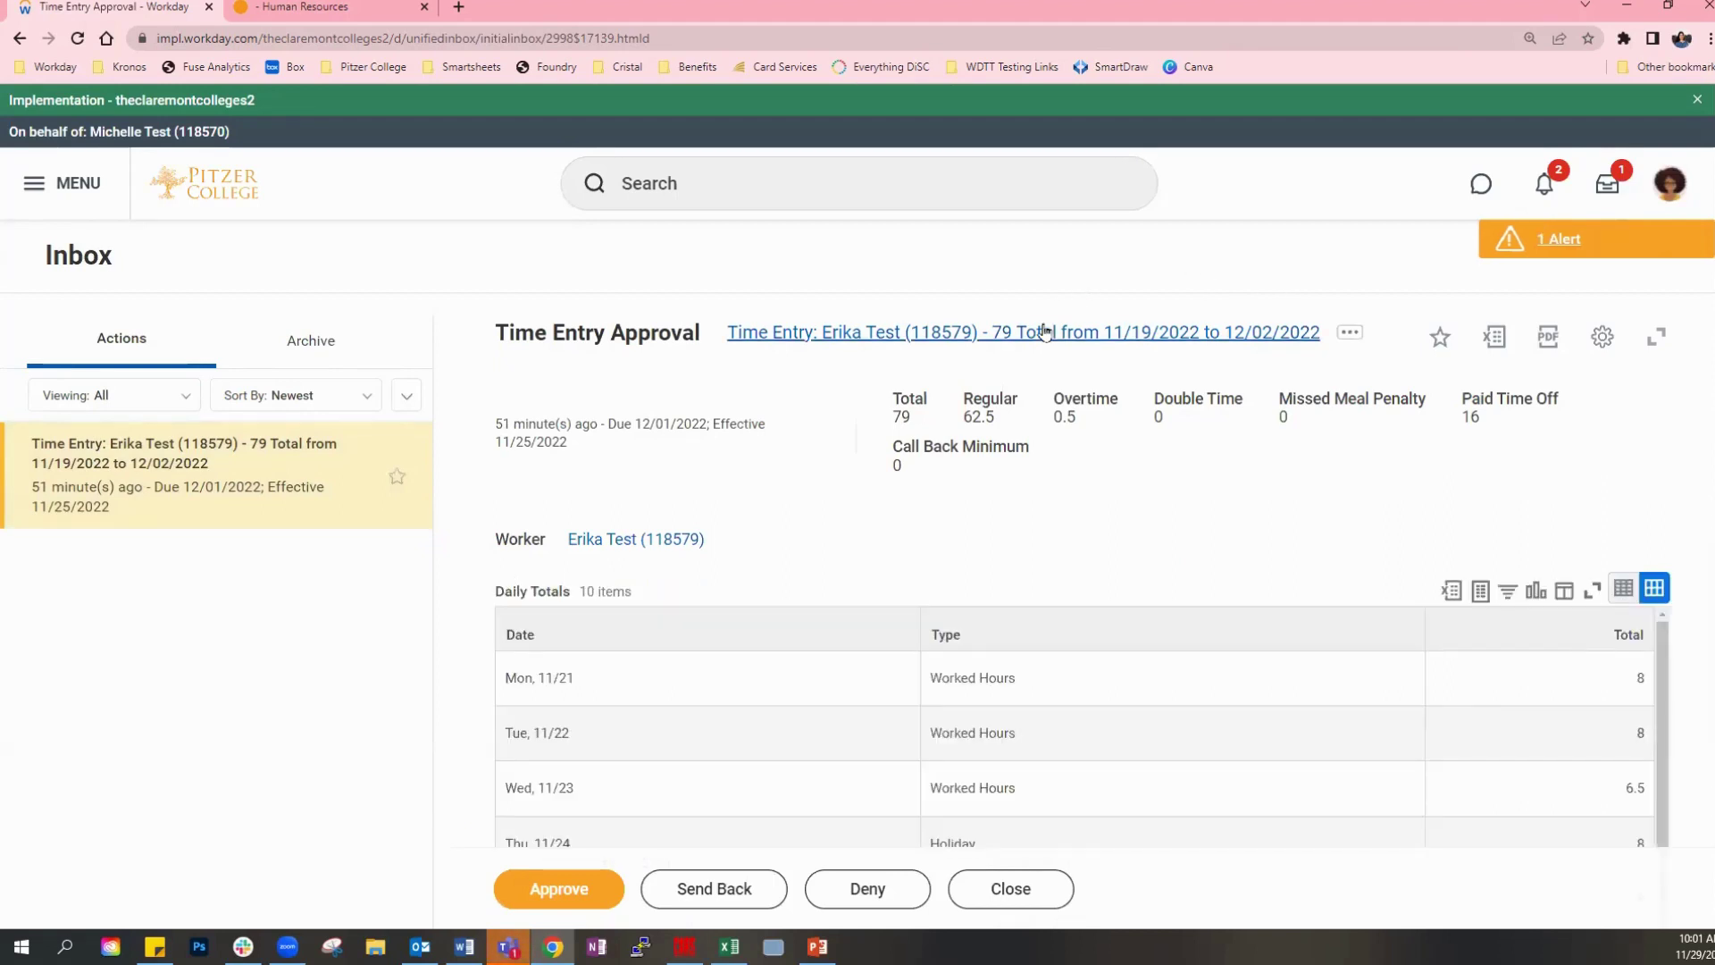
scroll(1206, 268, "down", 4)
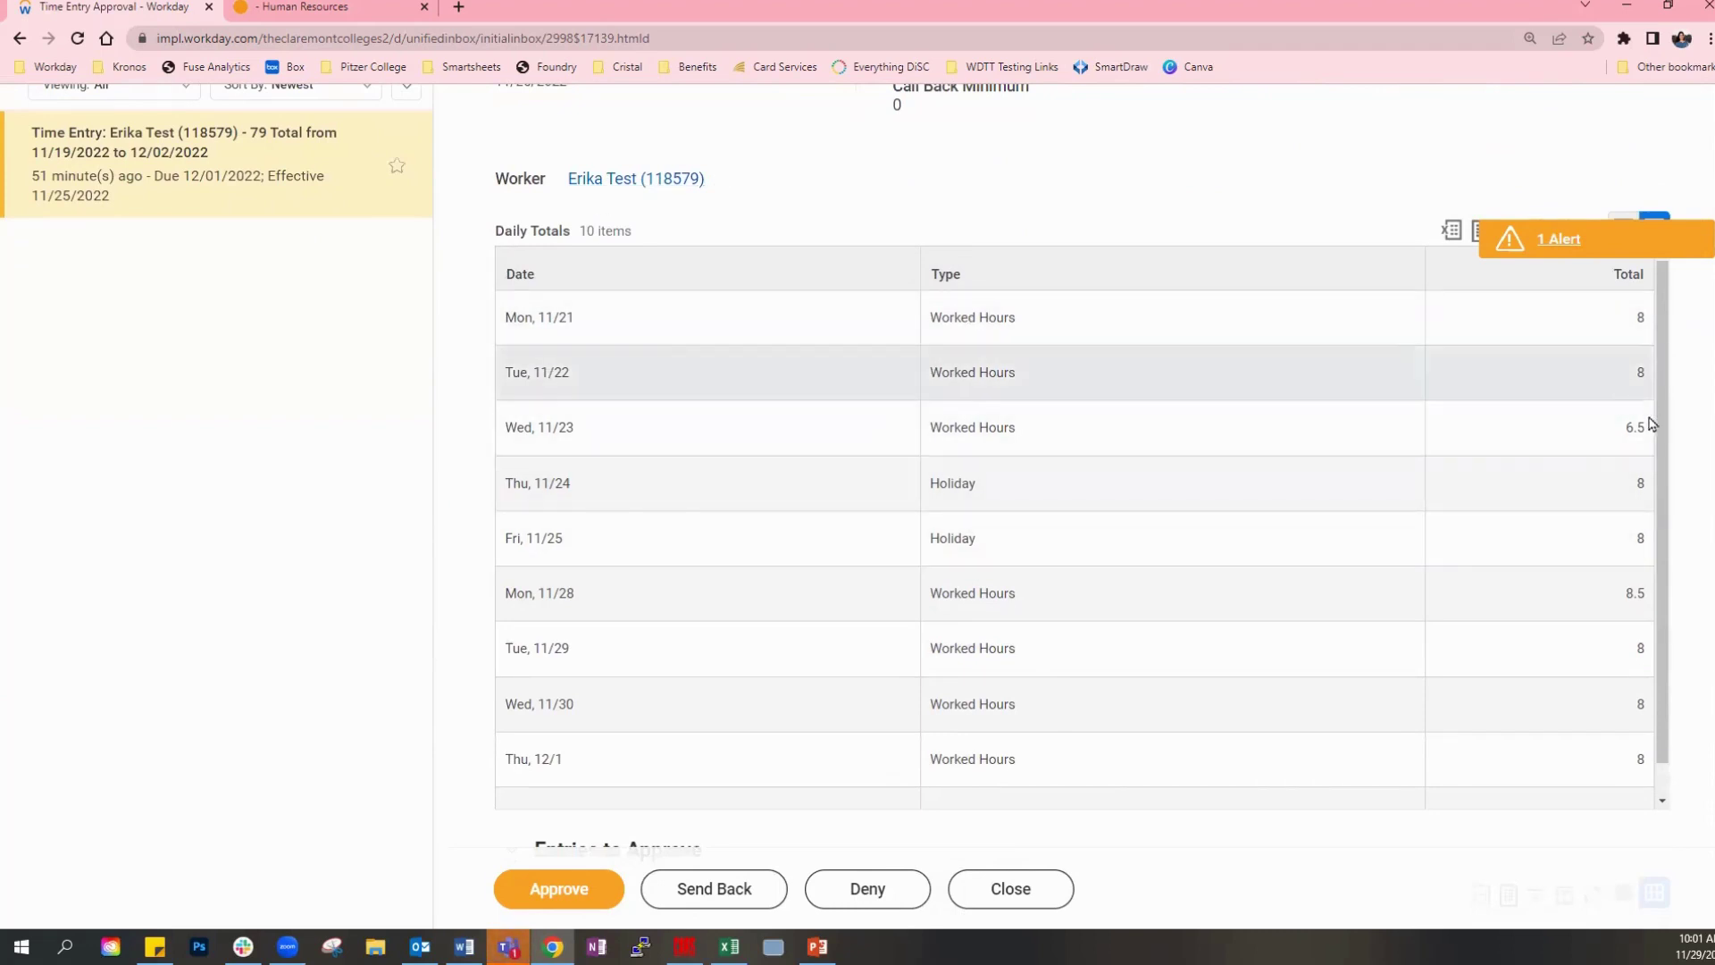
left_click(1545, 450)
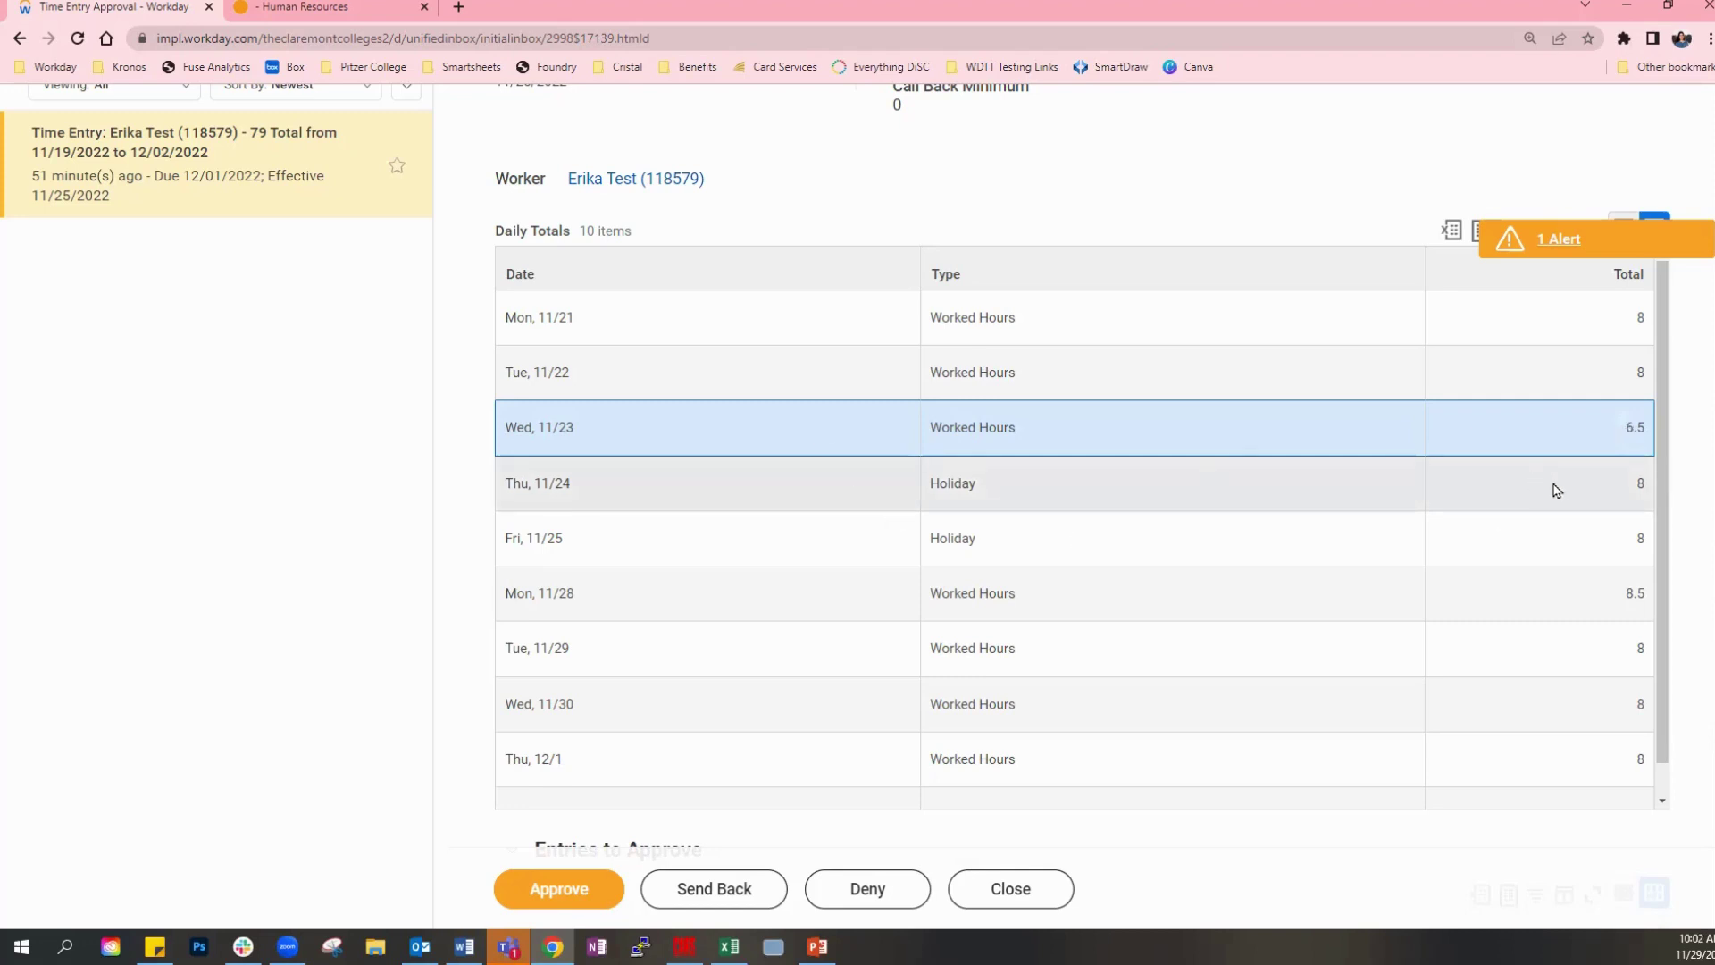
scroll(1562, 487, "down", 3)
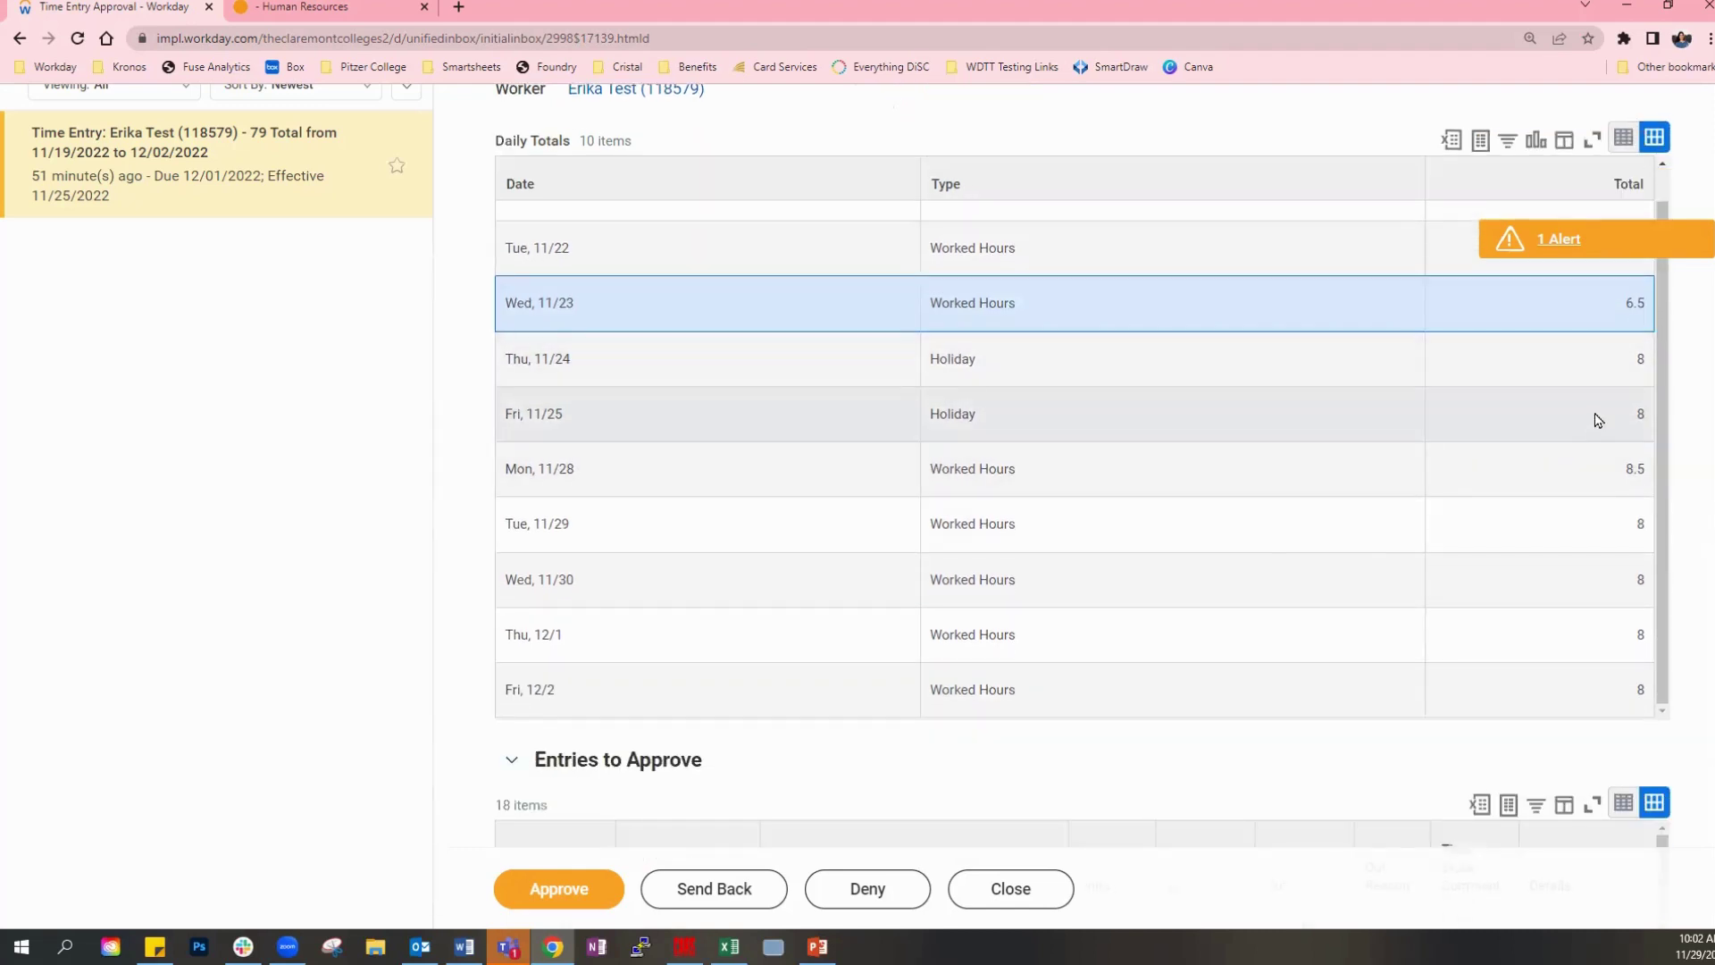
scroll(1481, 601, "down", 1)
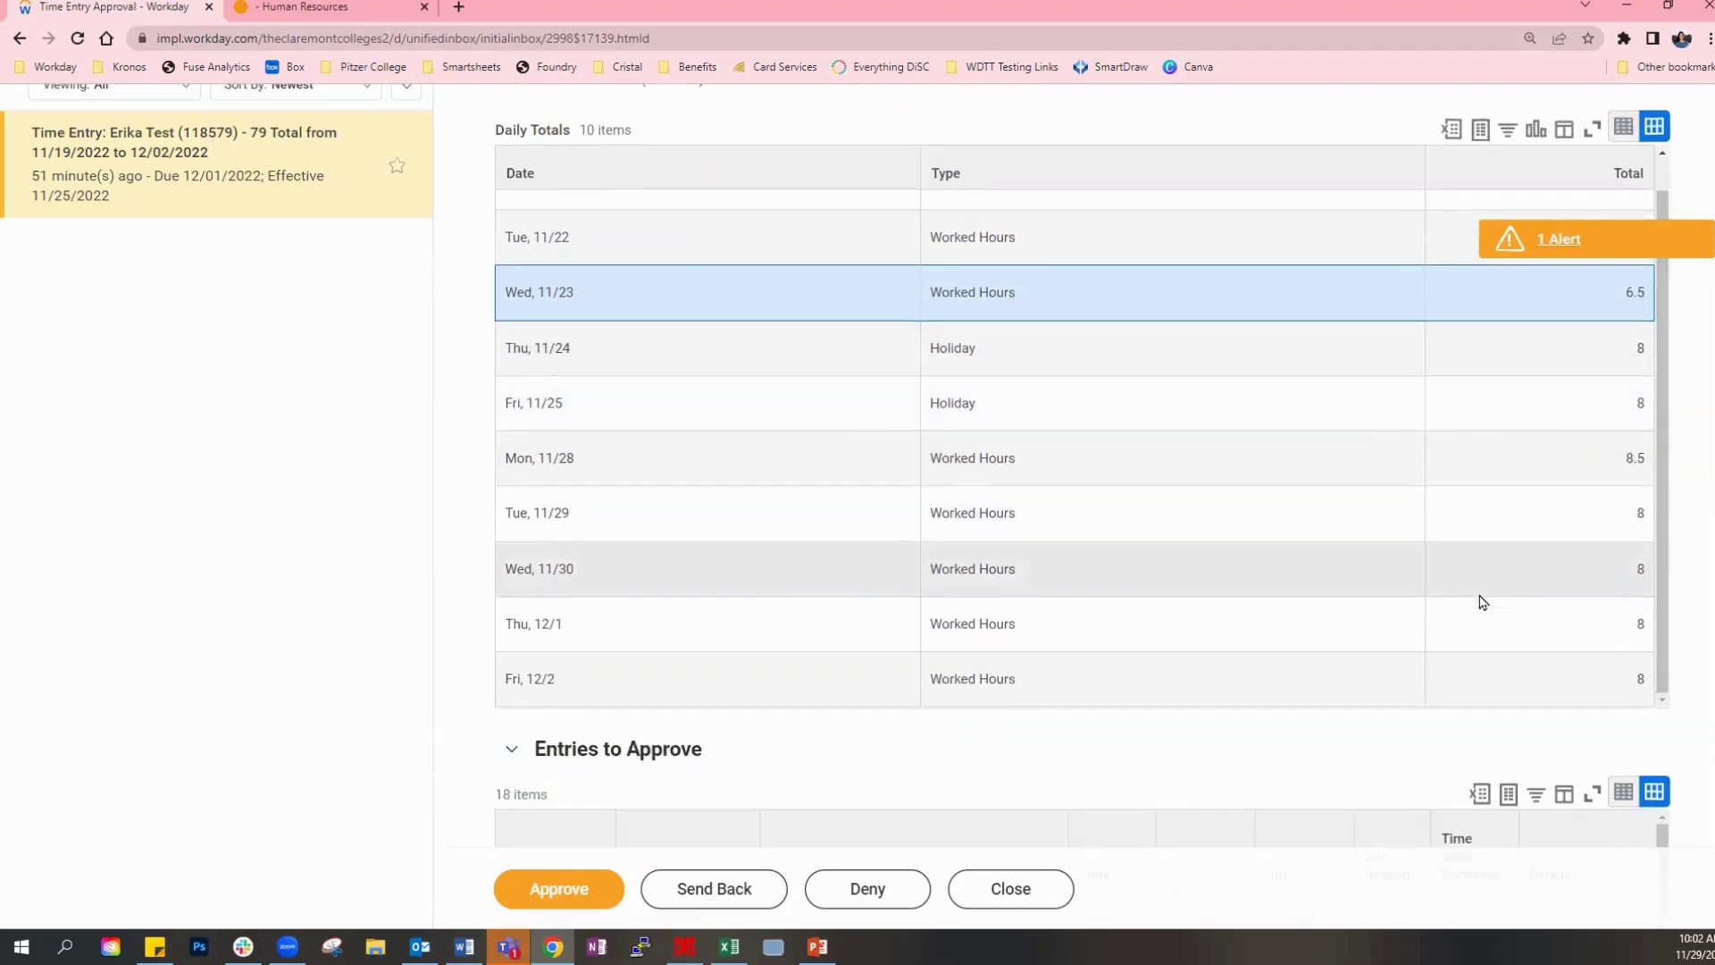
Examine the in and out times, out reasons and comments of the time blocks under Entries to Approve.
scroll(1481, 601, "down", 1)
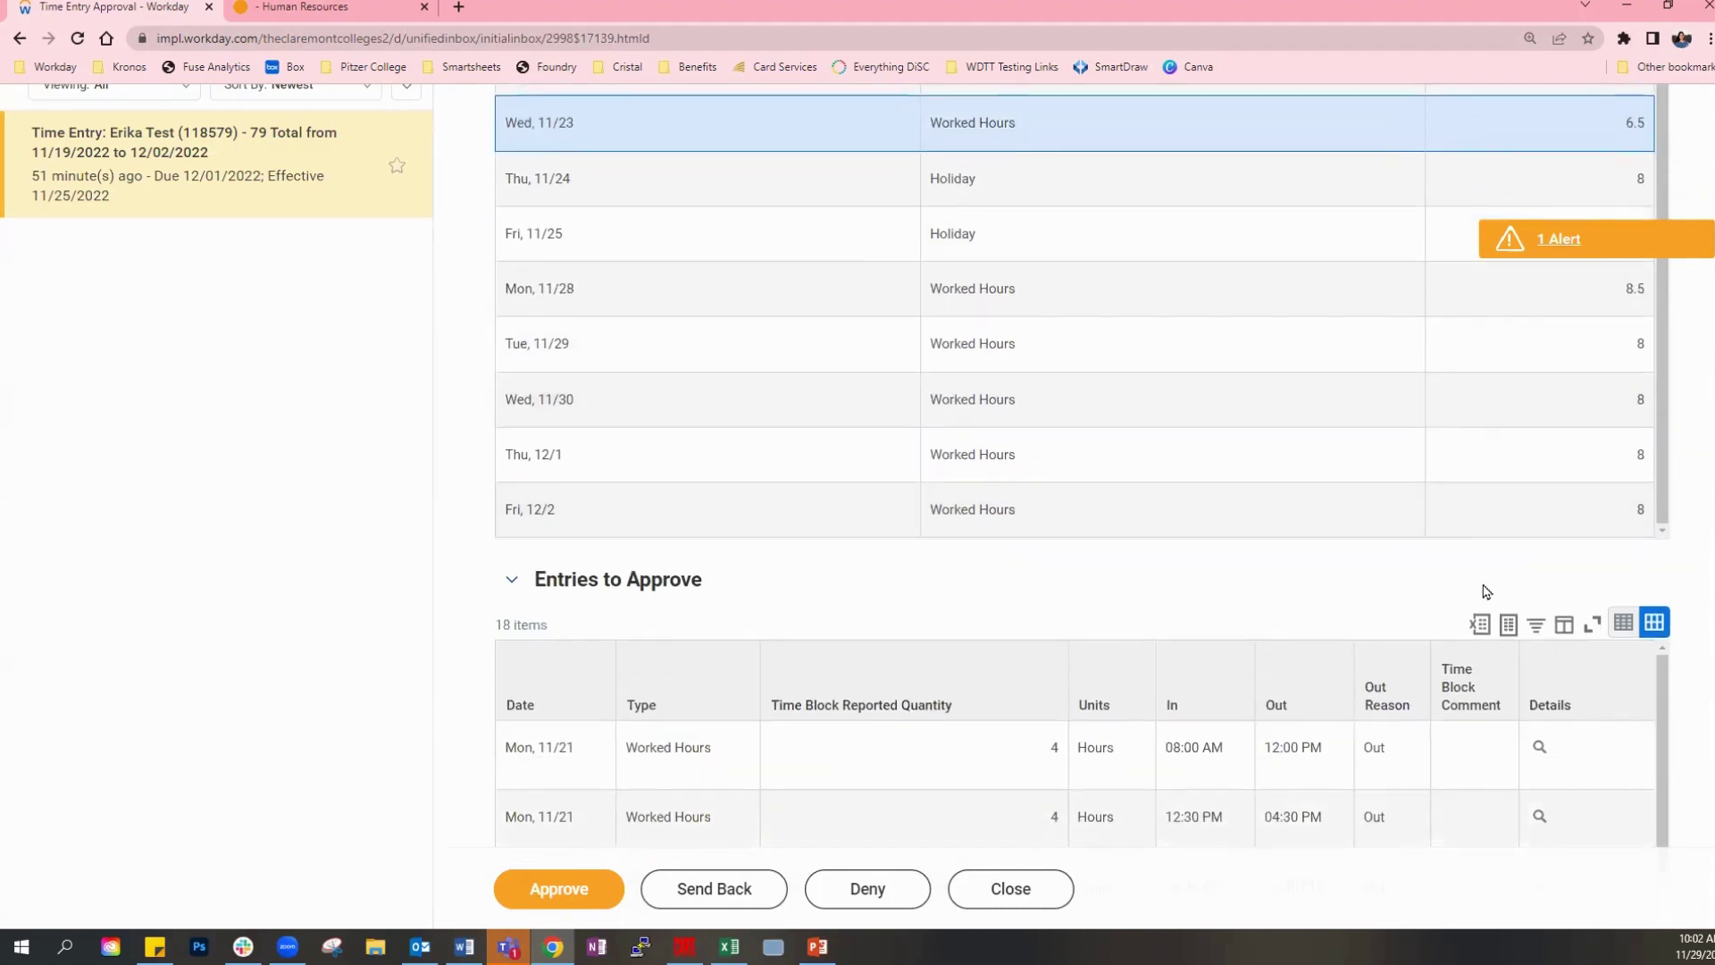
scroll(1483, 559, "down", 4)
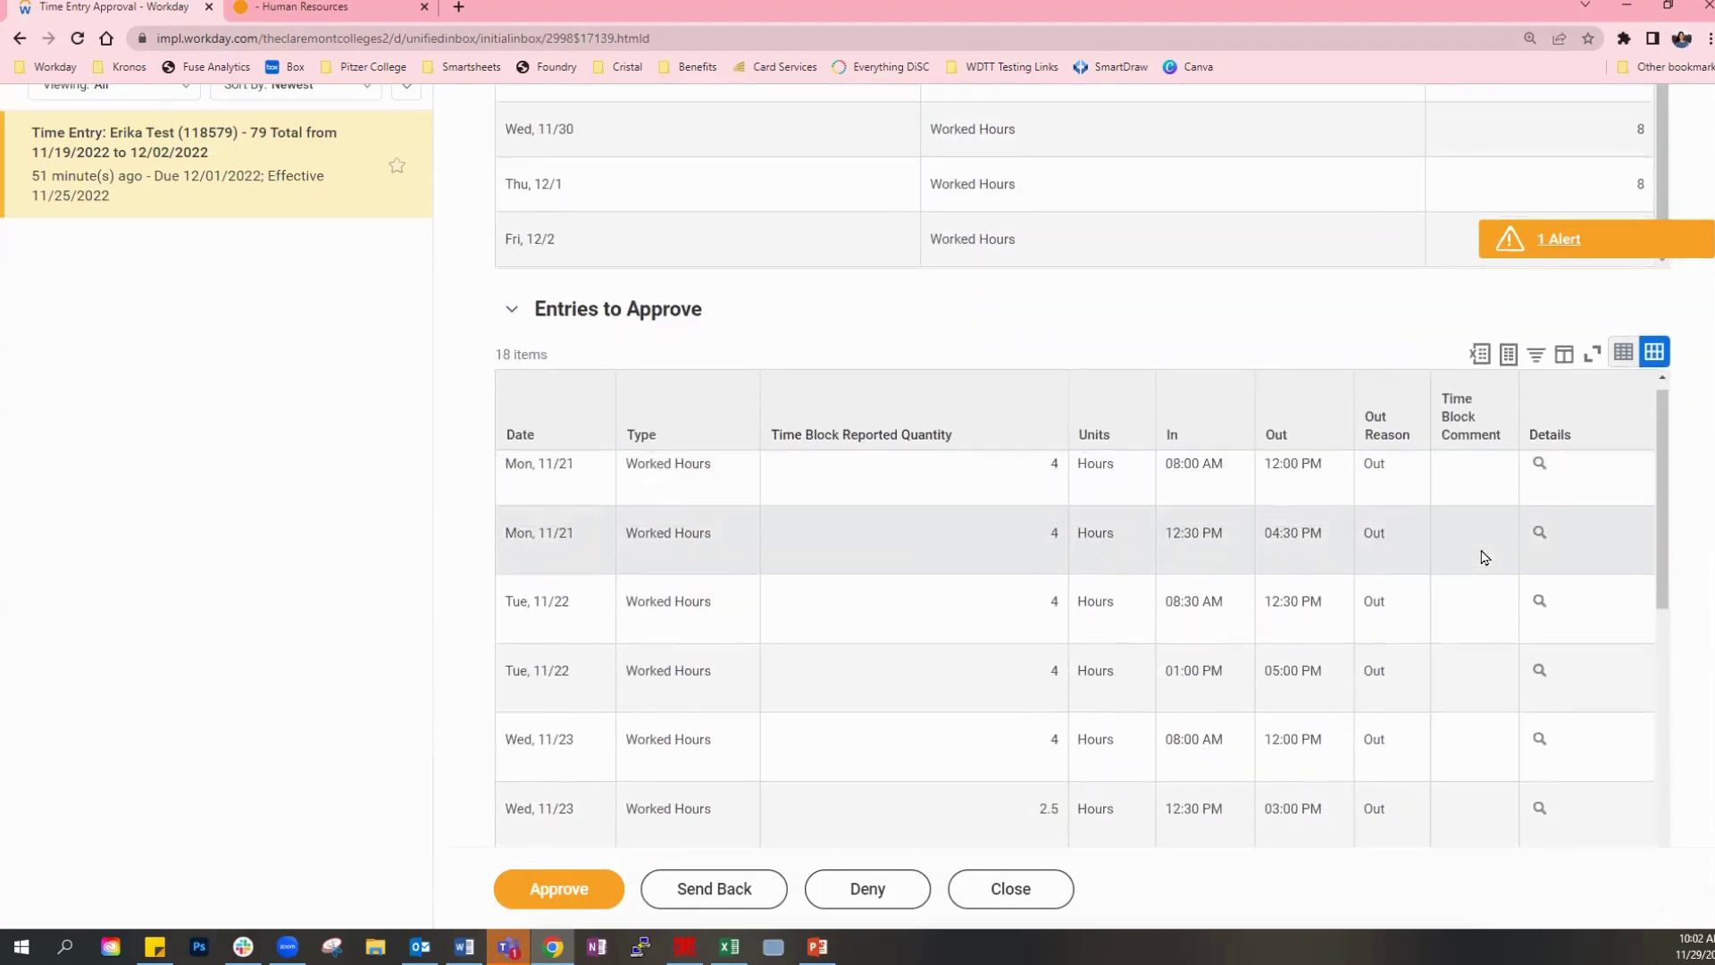
scroll(1704, 487, "down", 2)
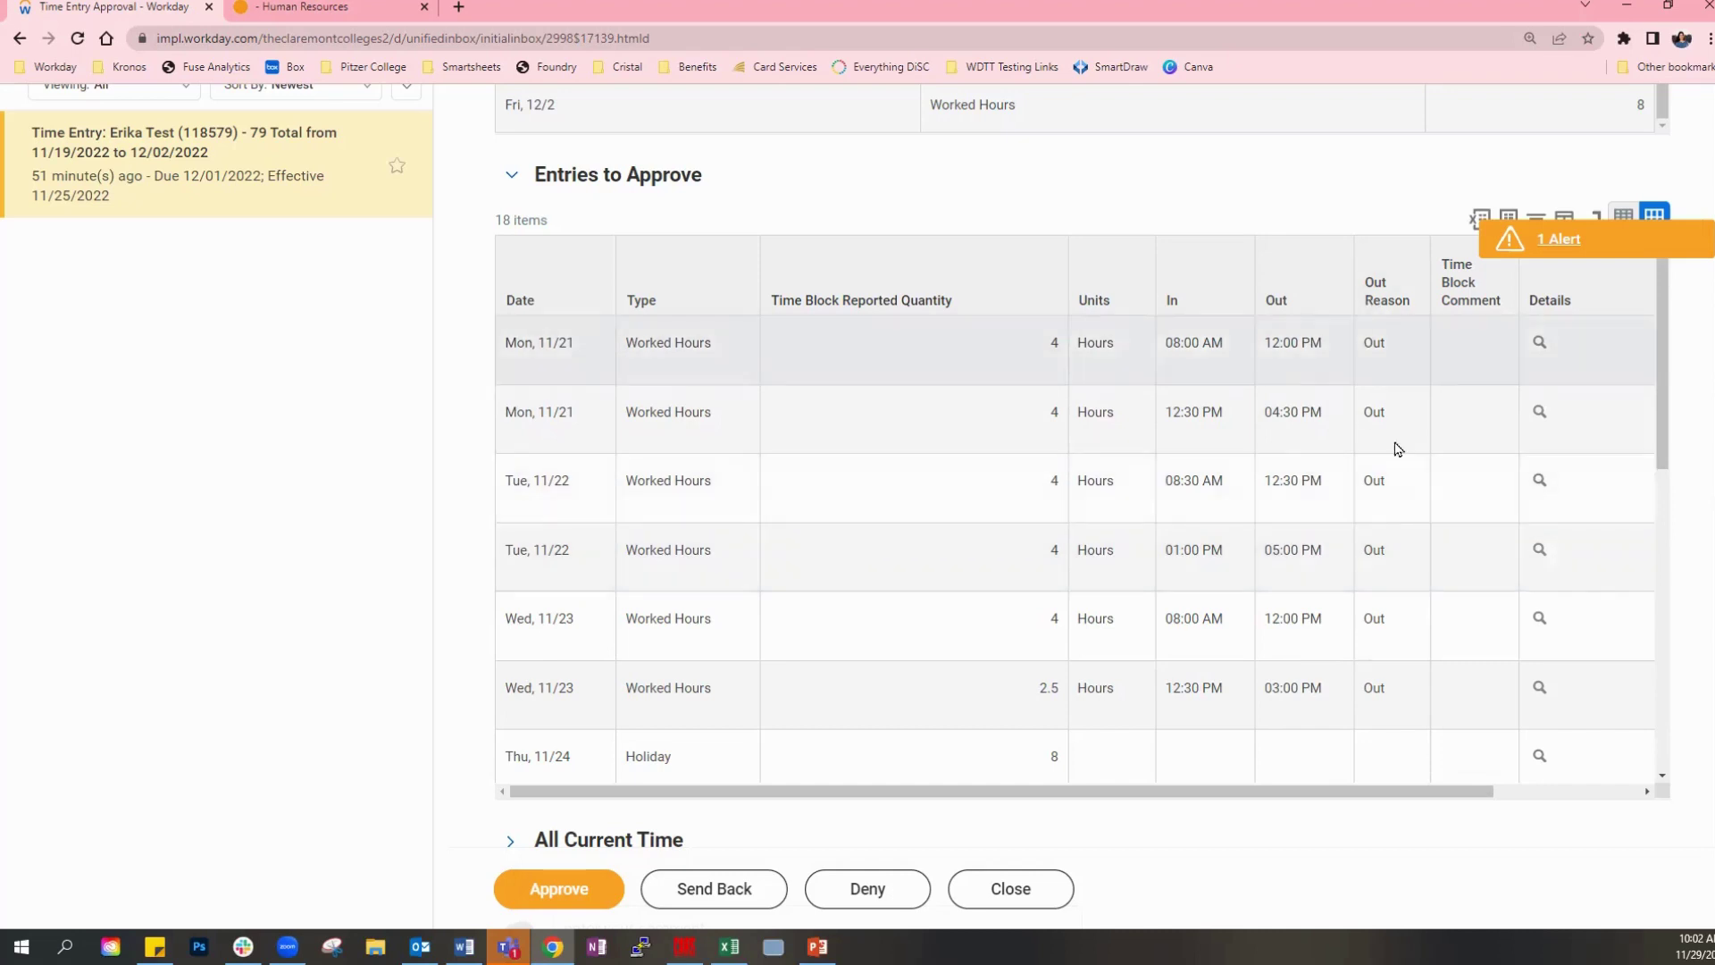
left_click(1371, 715)
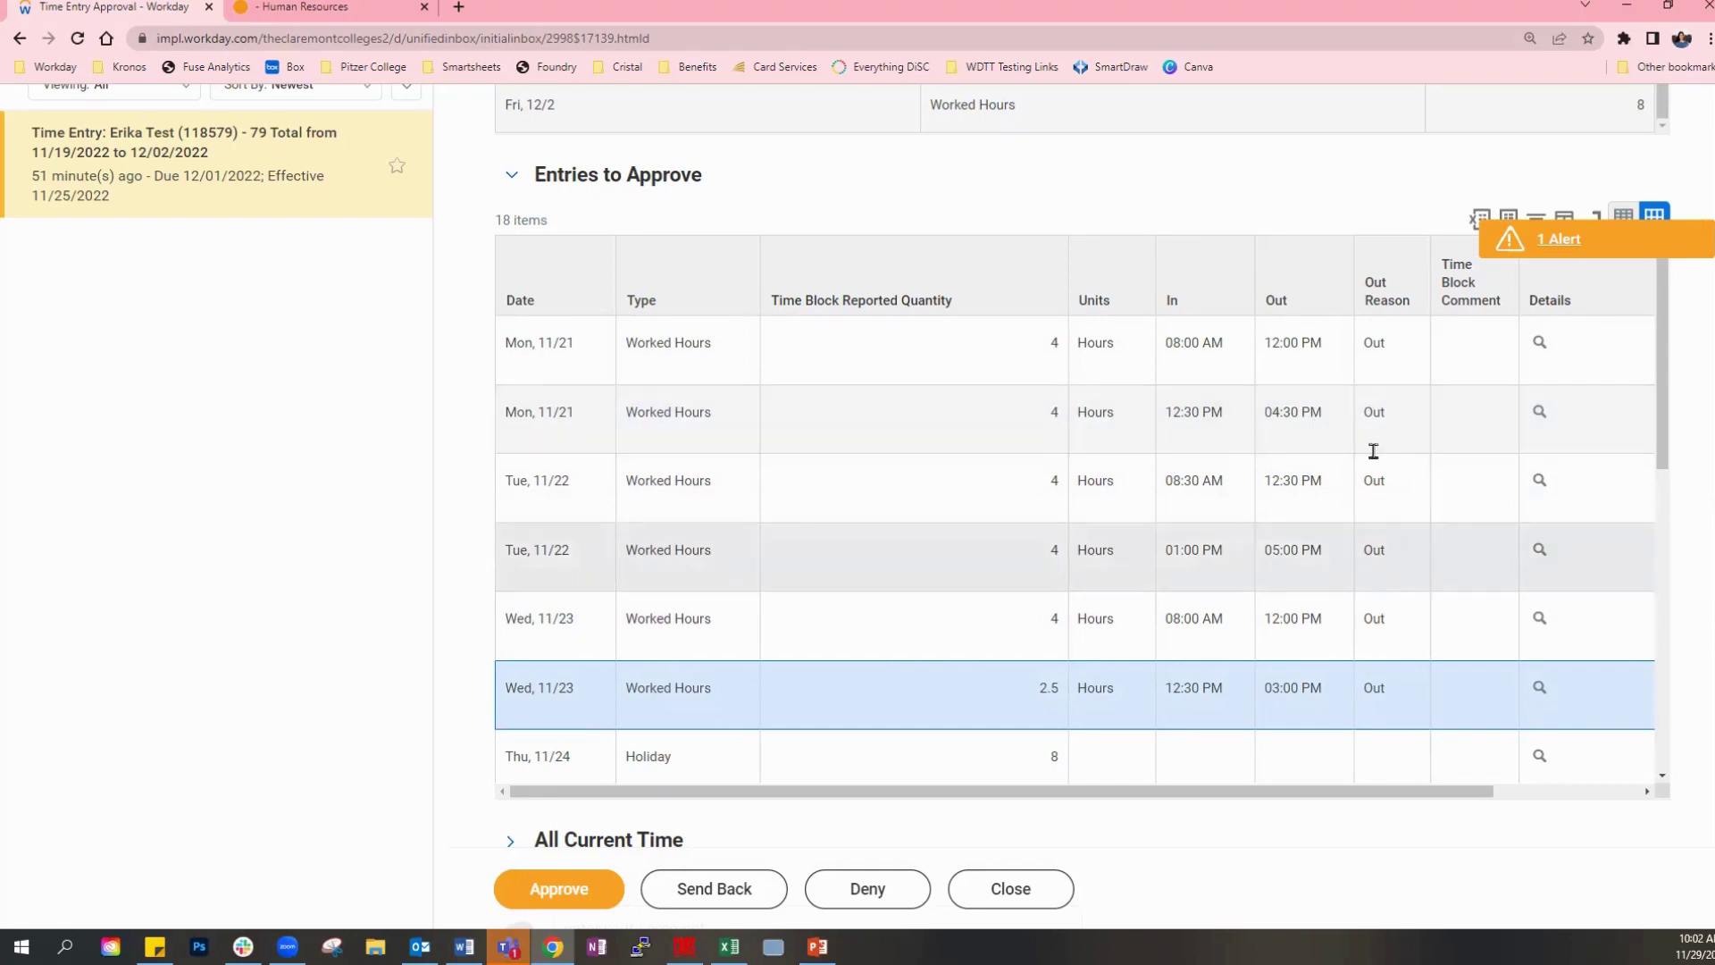
left_click(1328, 379)
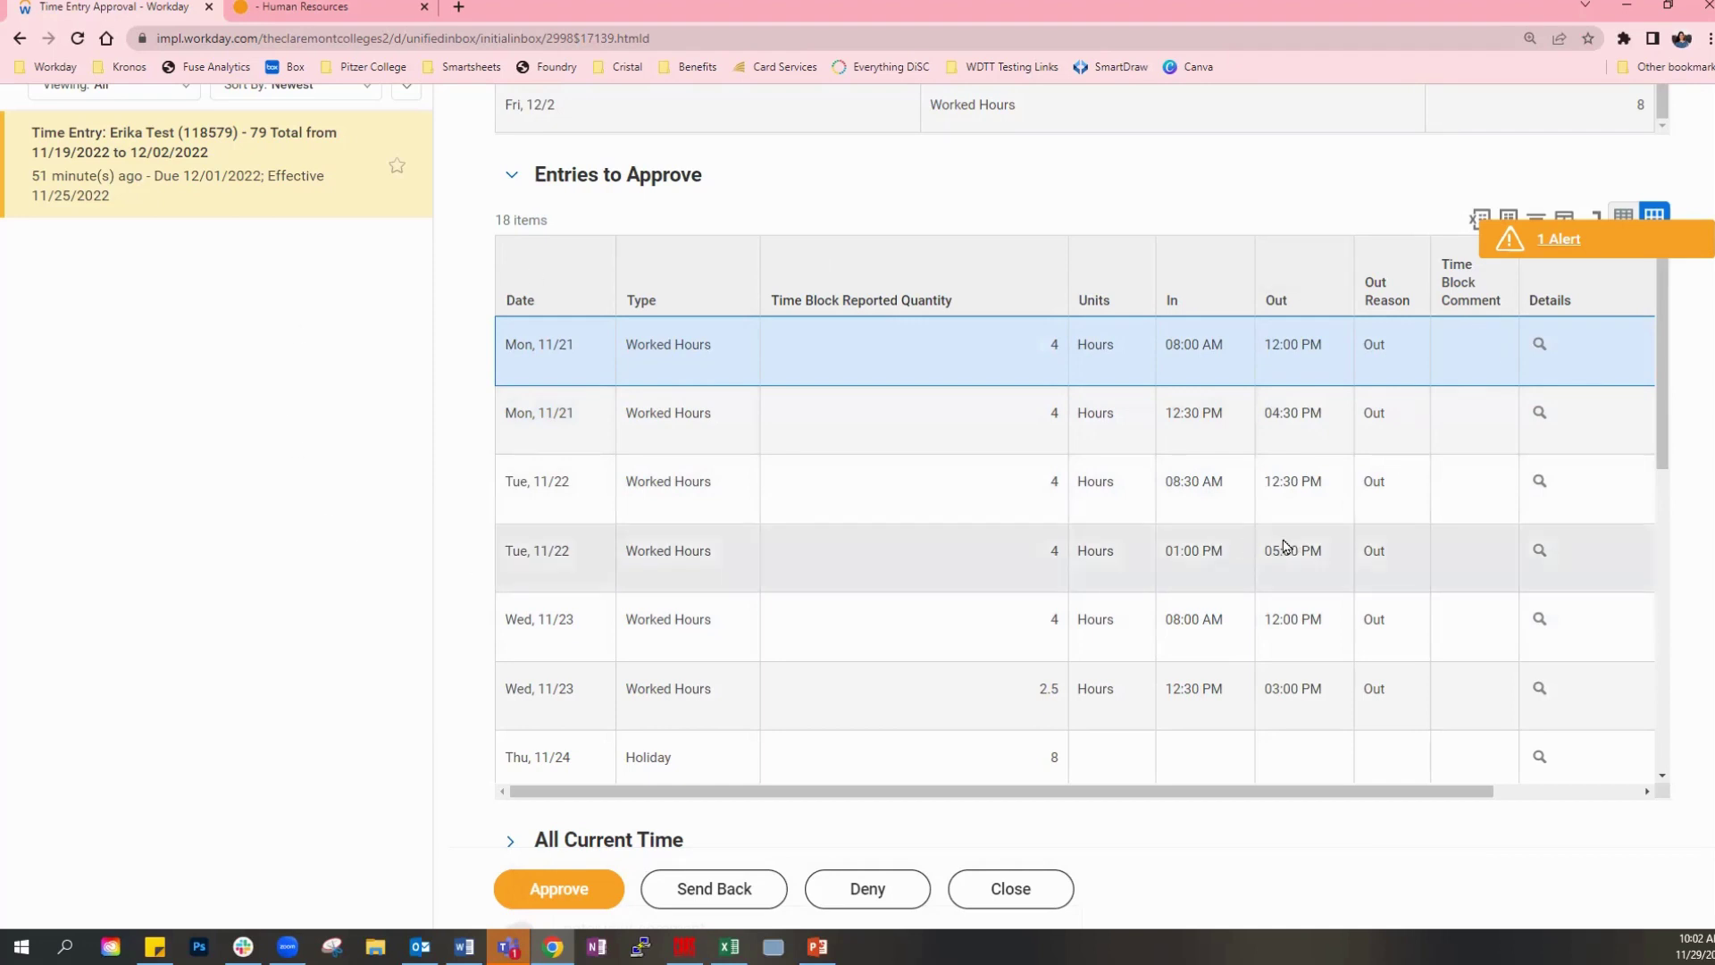
scroll(1286, 546, "down", 2)
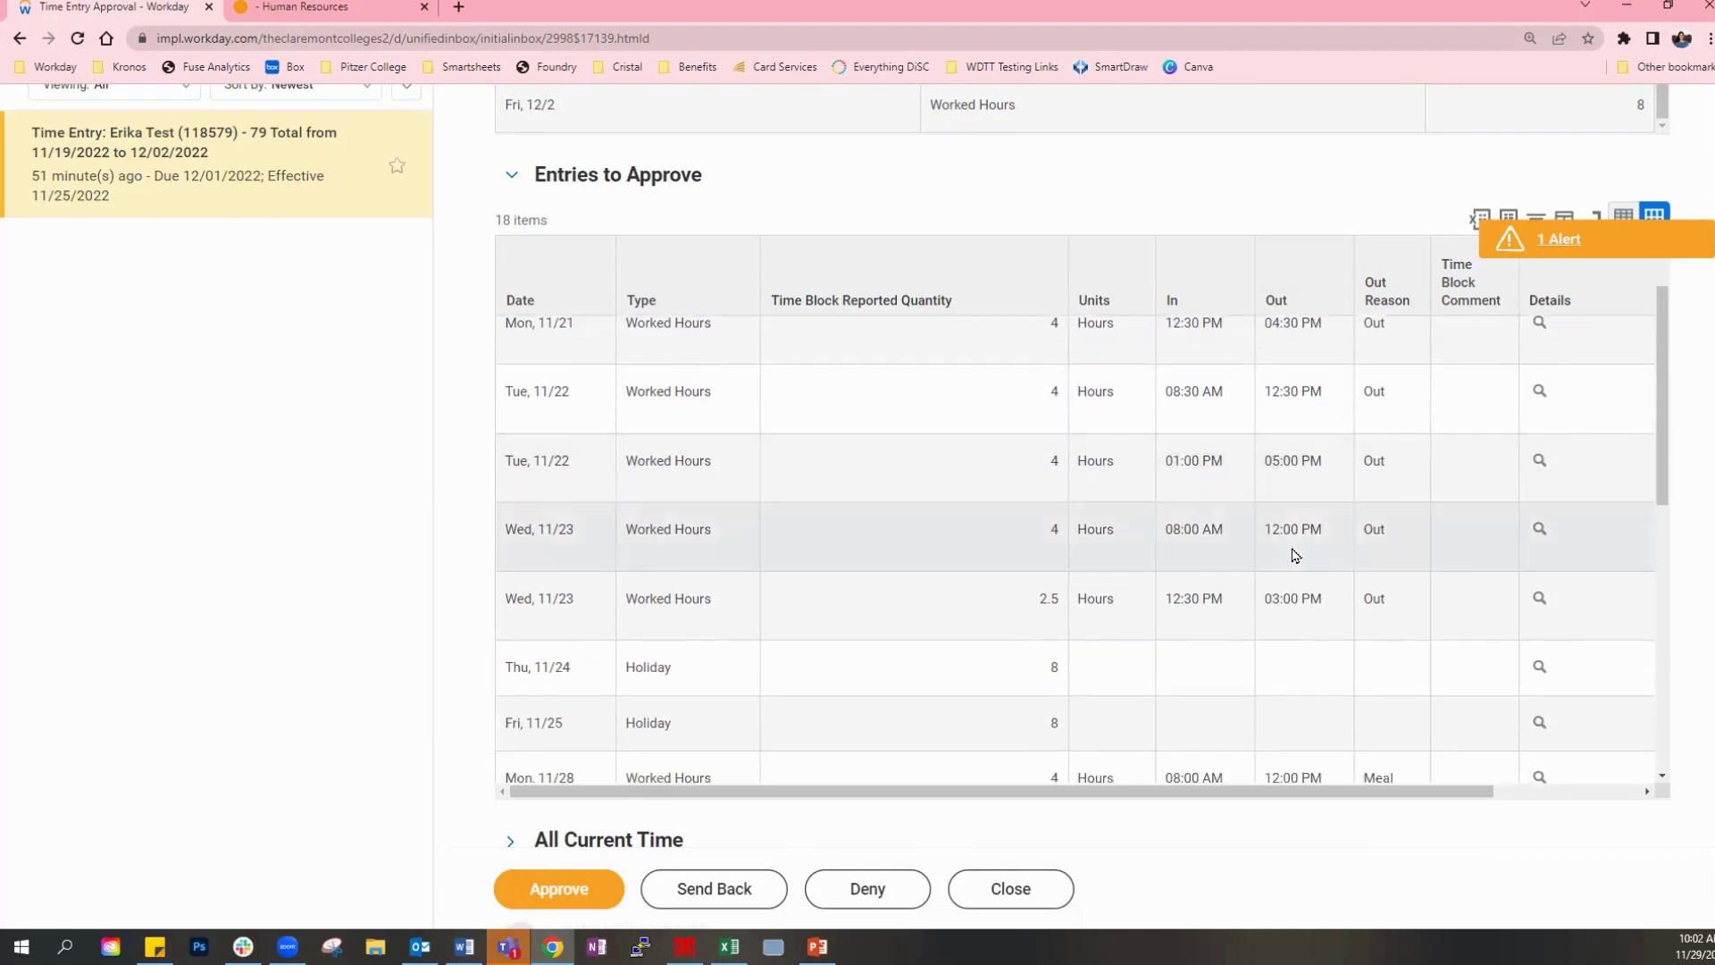
scroll(1523, 601, "down", 5)
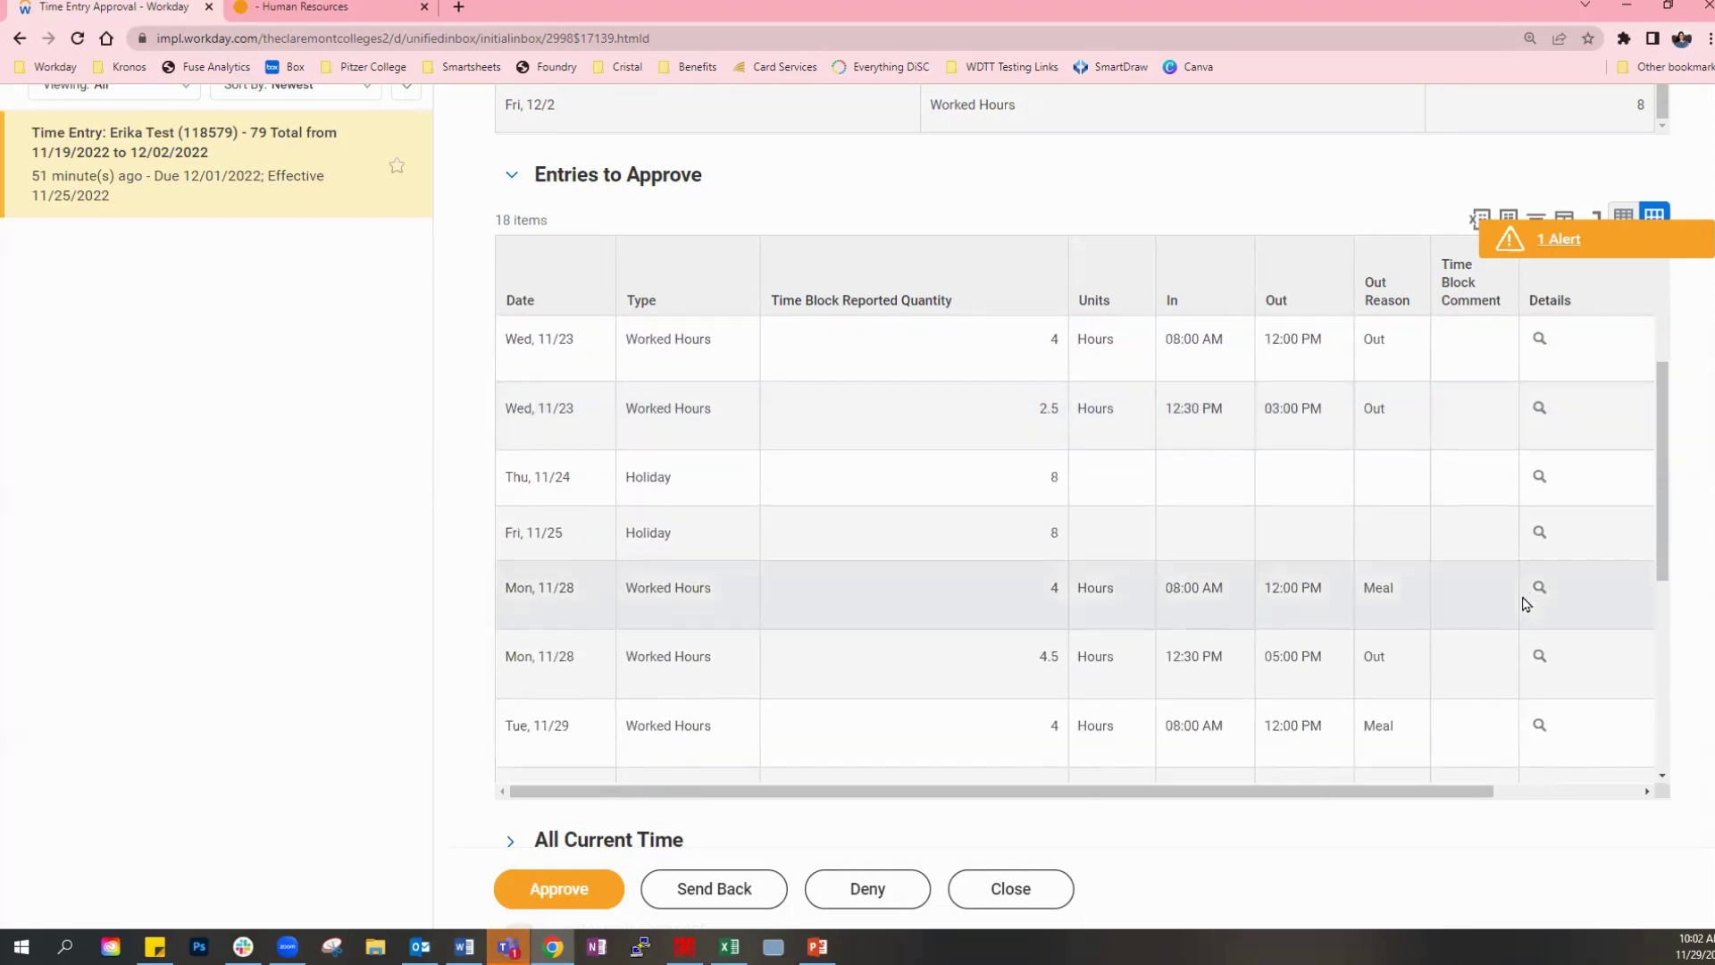
Collapse Entries to Approve, expand All Current Time and look through its time blocks.
left_click(512, 177)
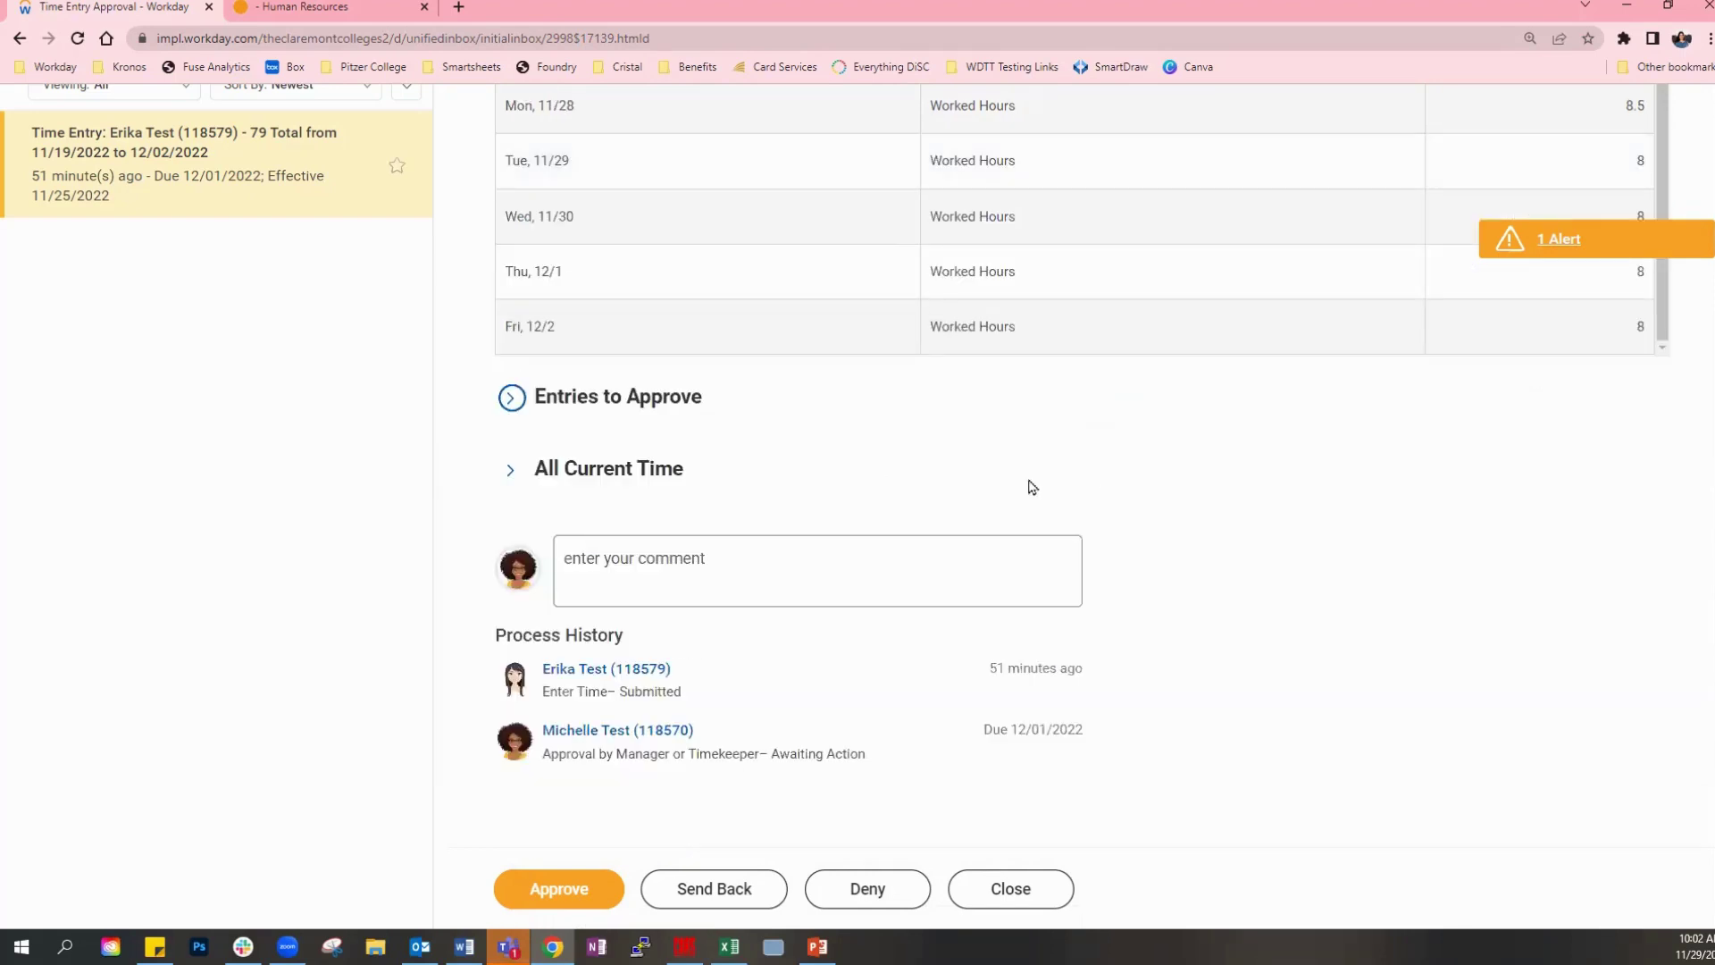
left_click(512, 470)
scroll(928, 420, "down", 2)
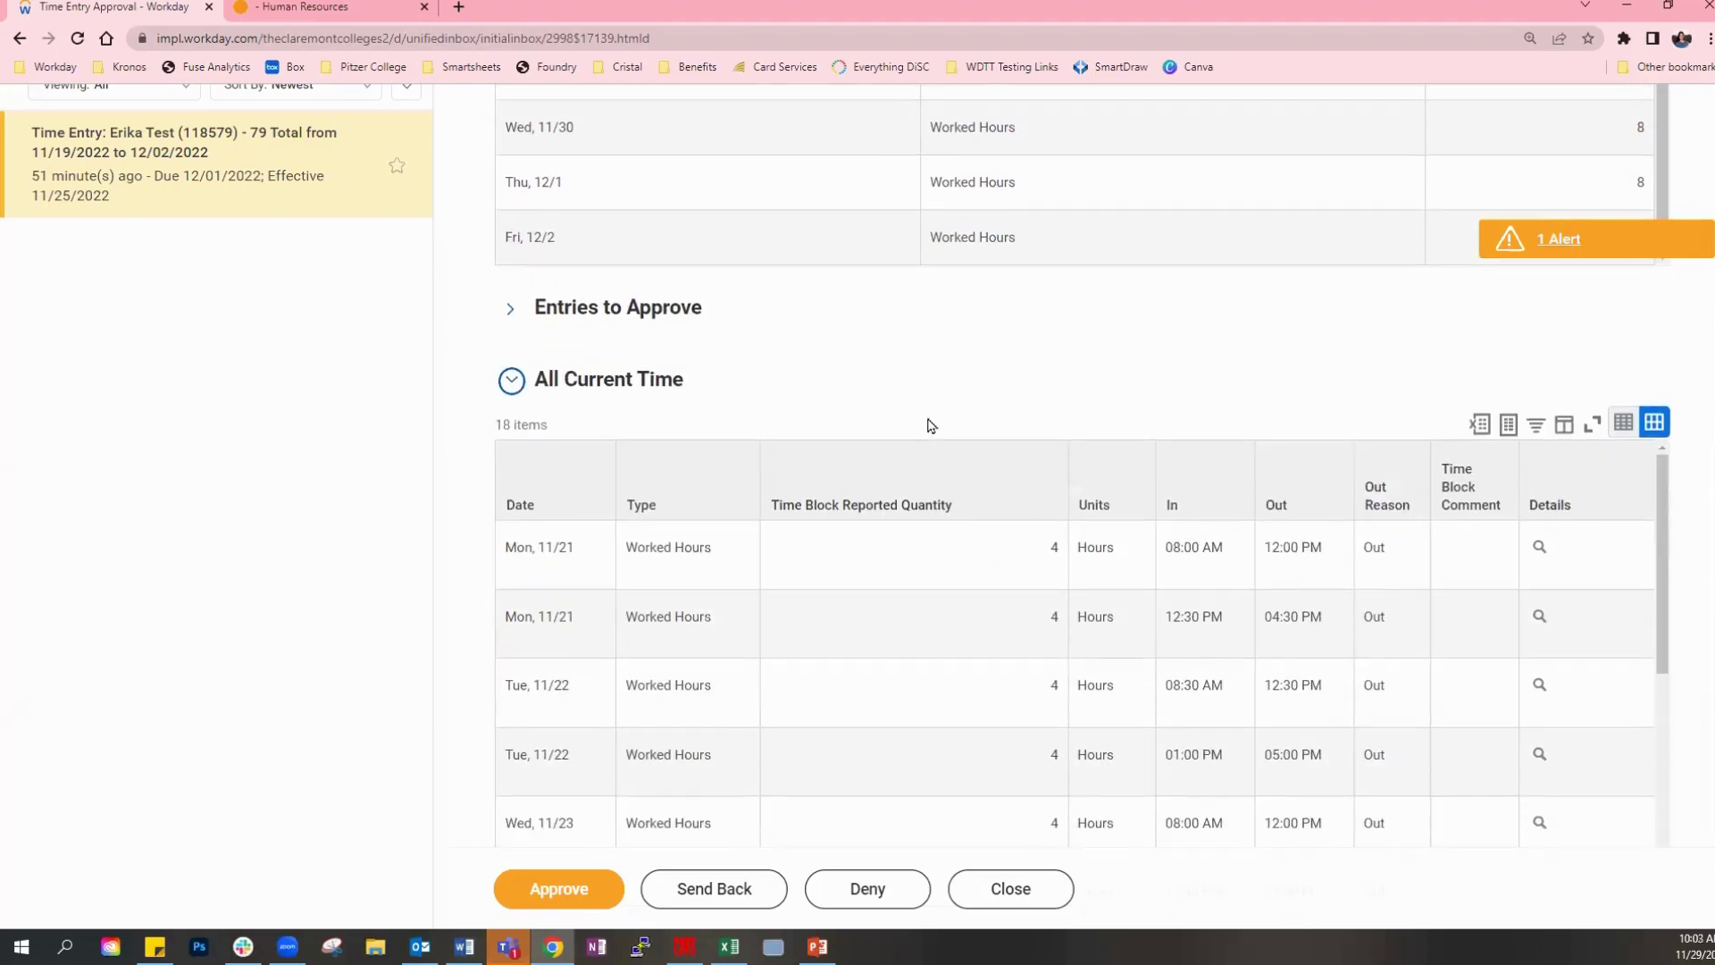
scroll(1001, 572, "down", 1)
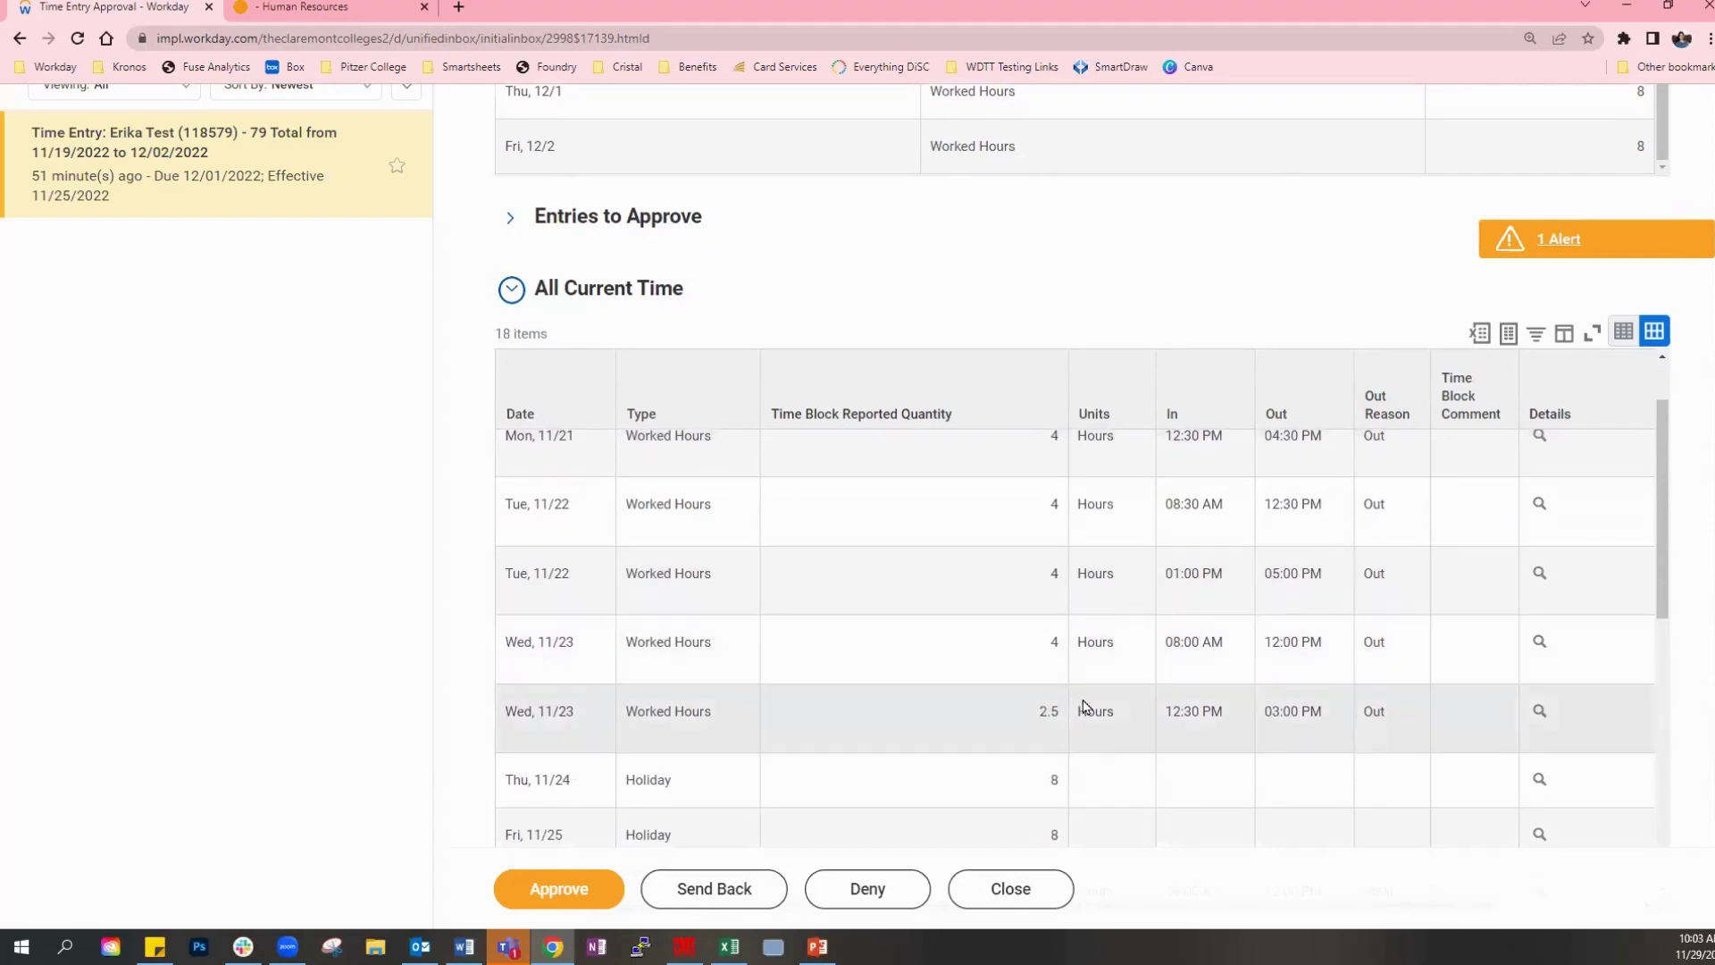
scroll(1077, 706, "down", 2)
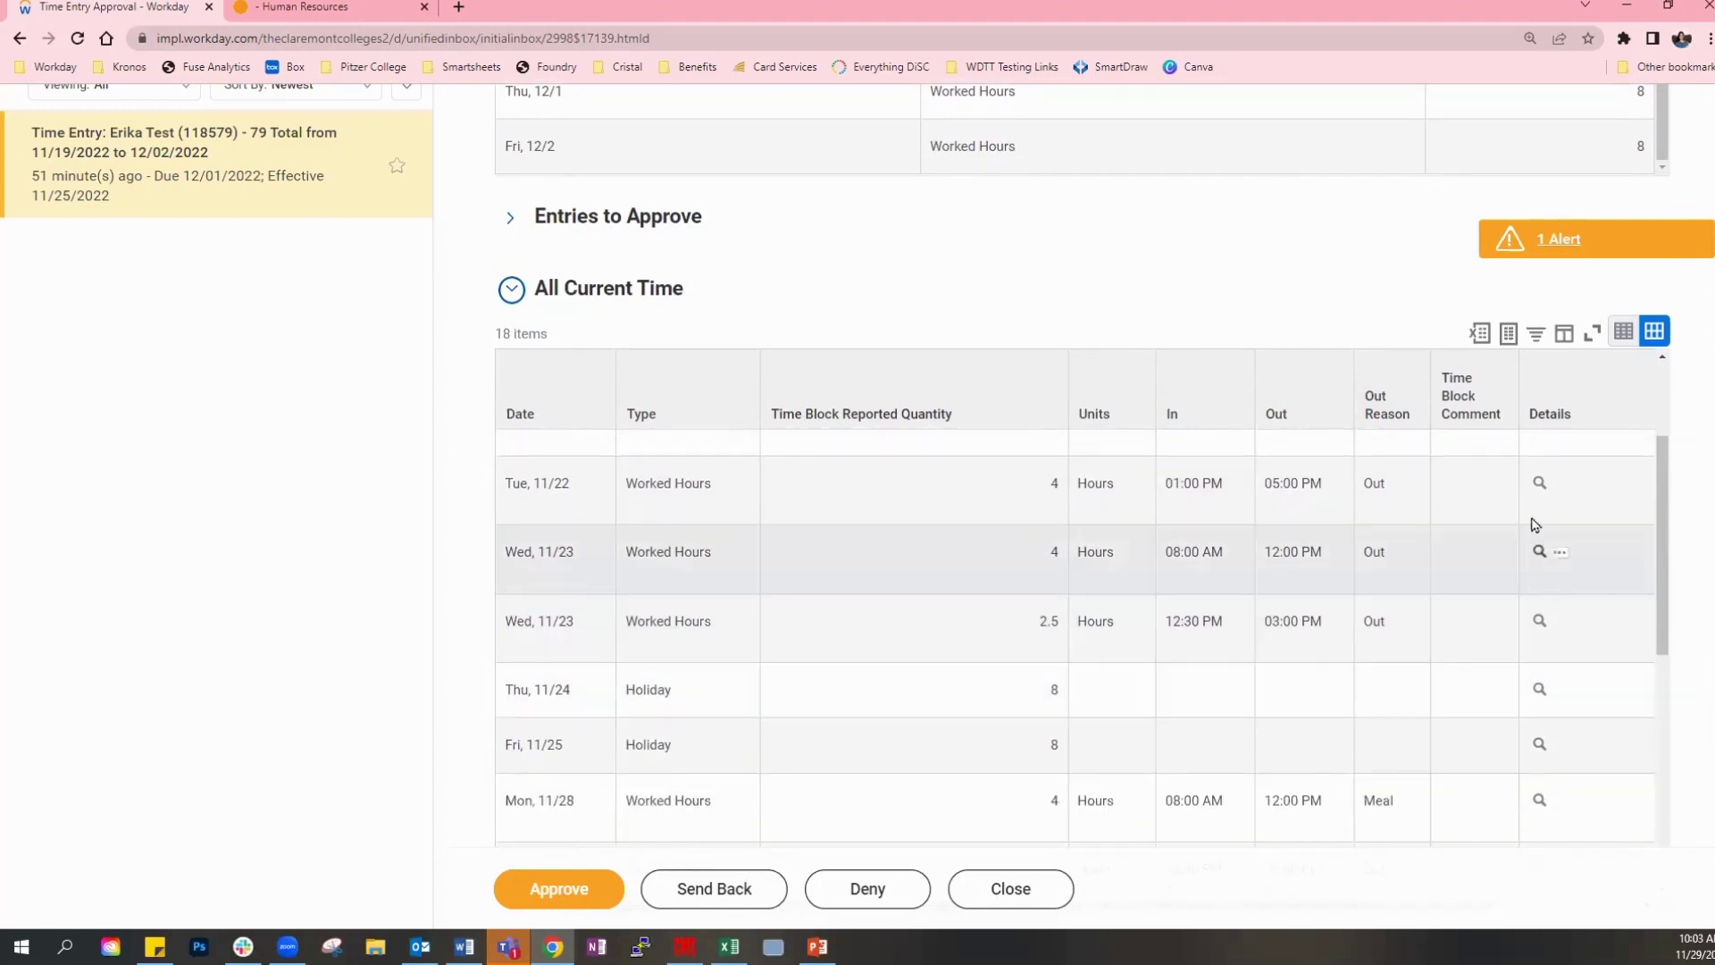
View the reported details and history of the Tue, 11/22 time block from 01:00 PM to 05:00 PM, and close it.
left_click(1539, 485)
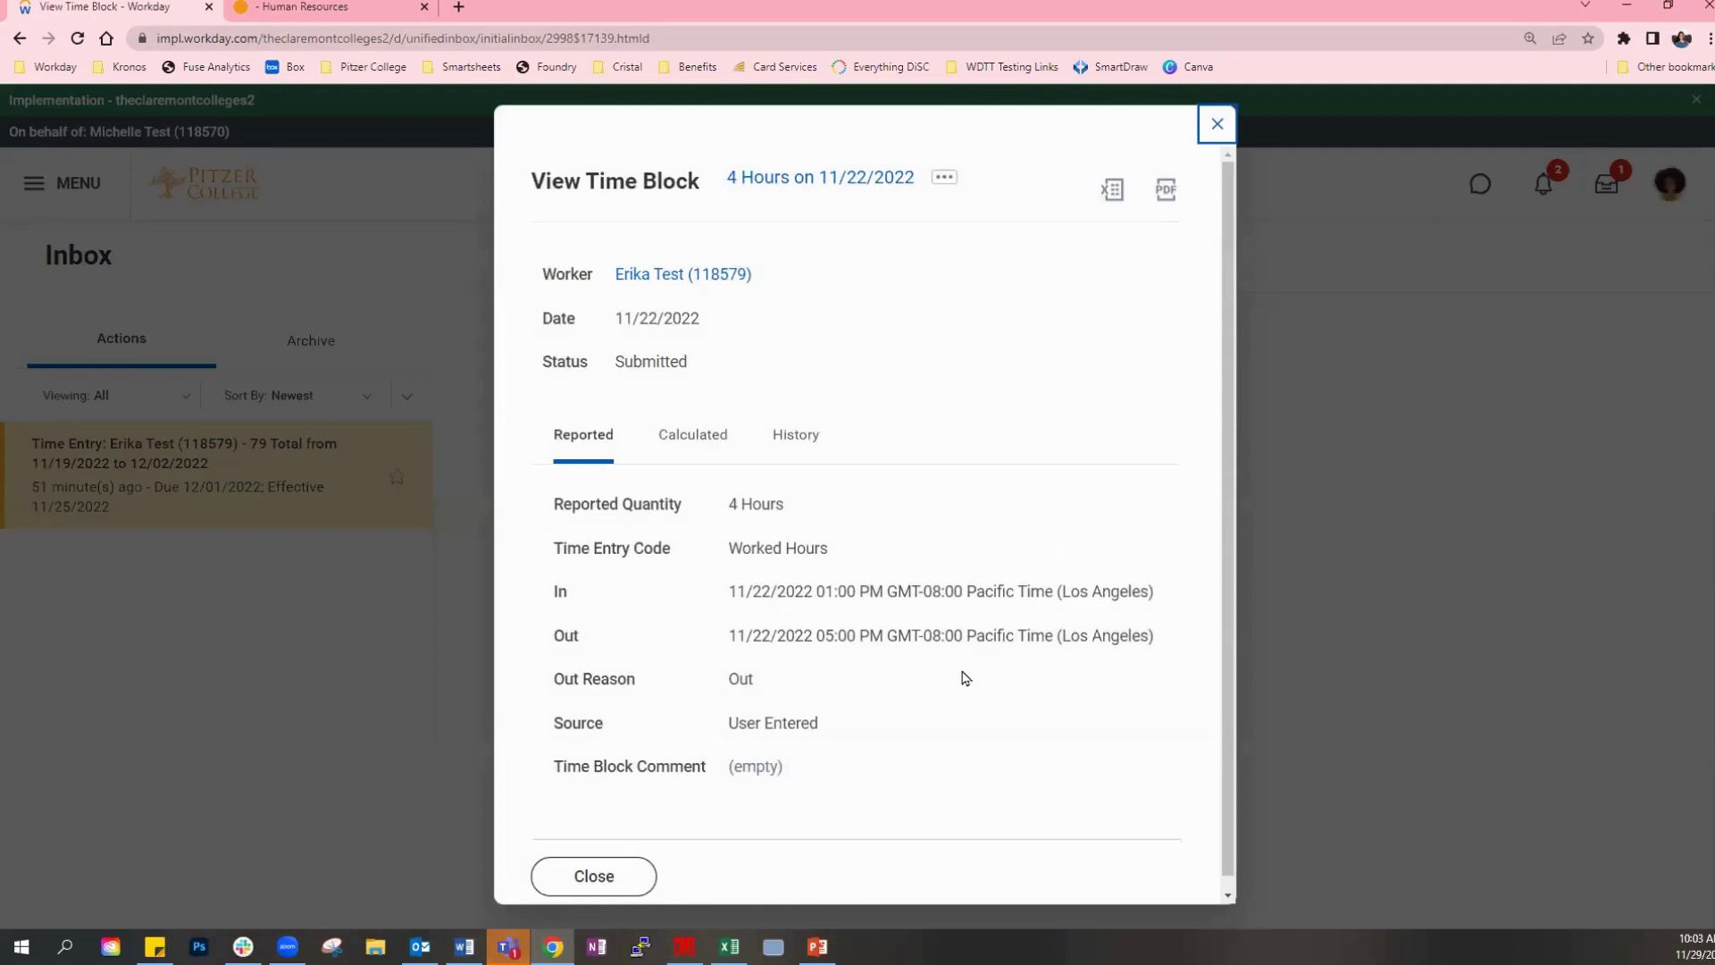
scroll(965, 679, "down", 1)
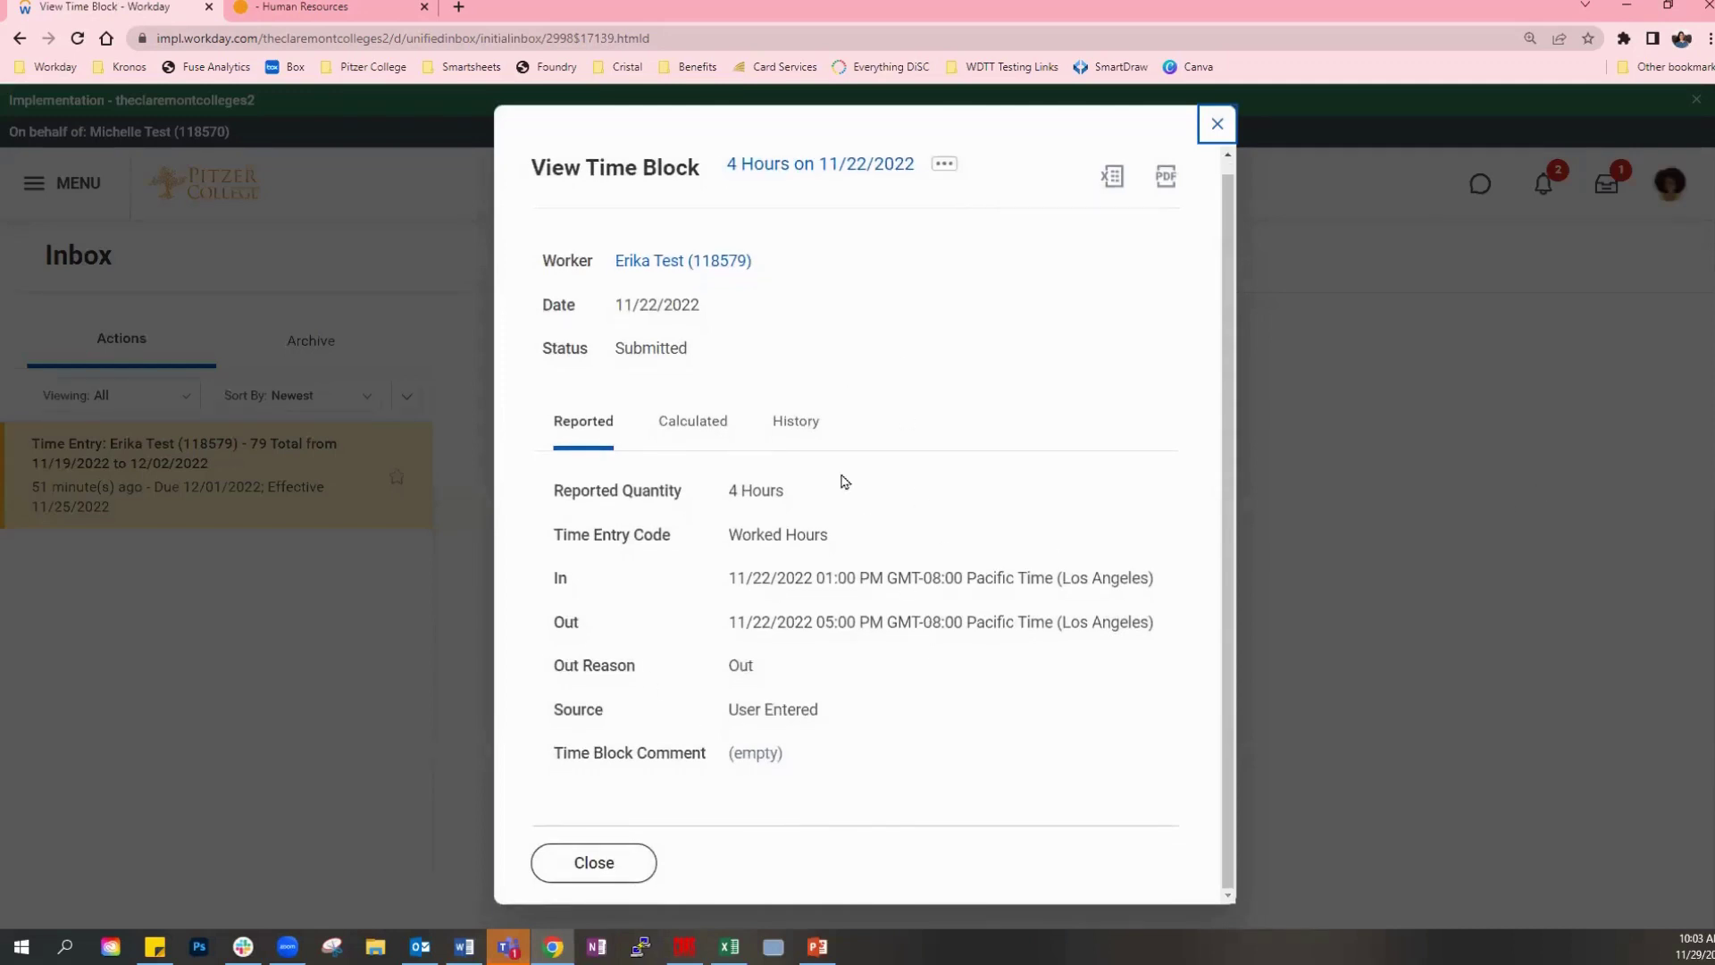
left_click(798, 423)
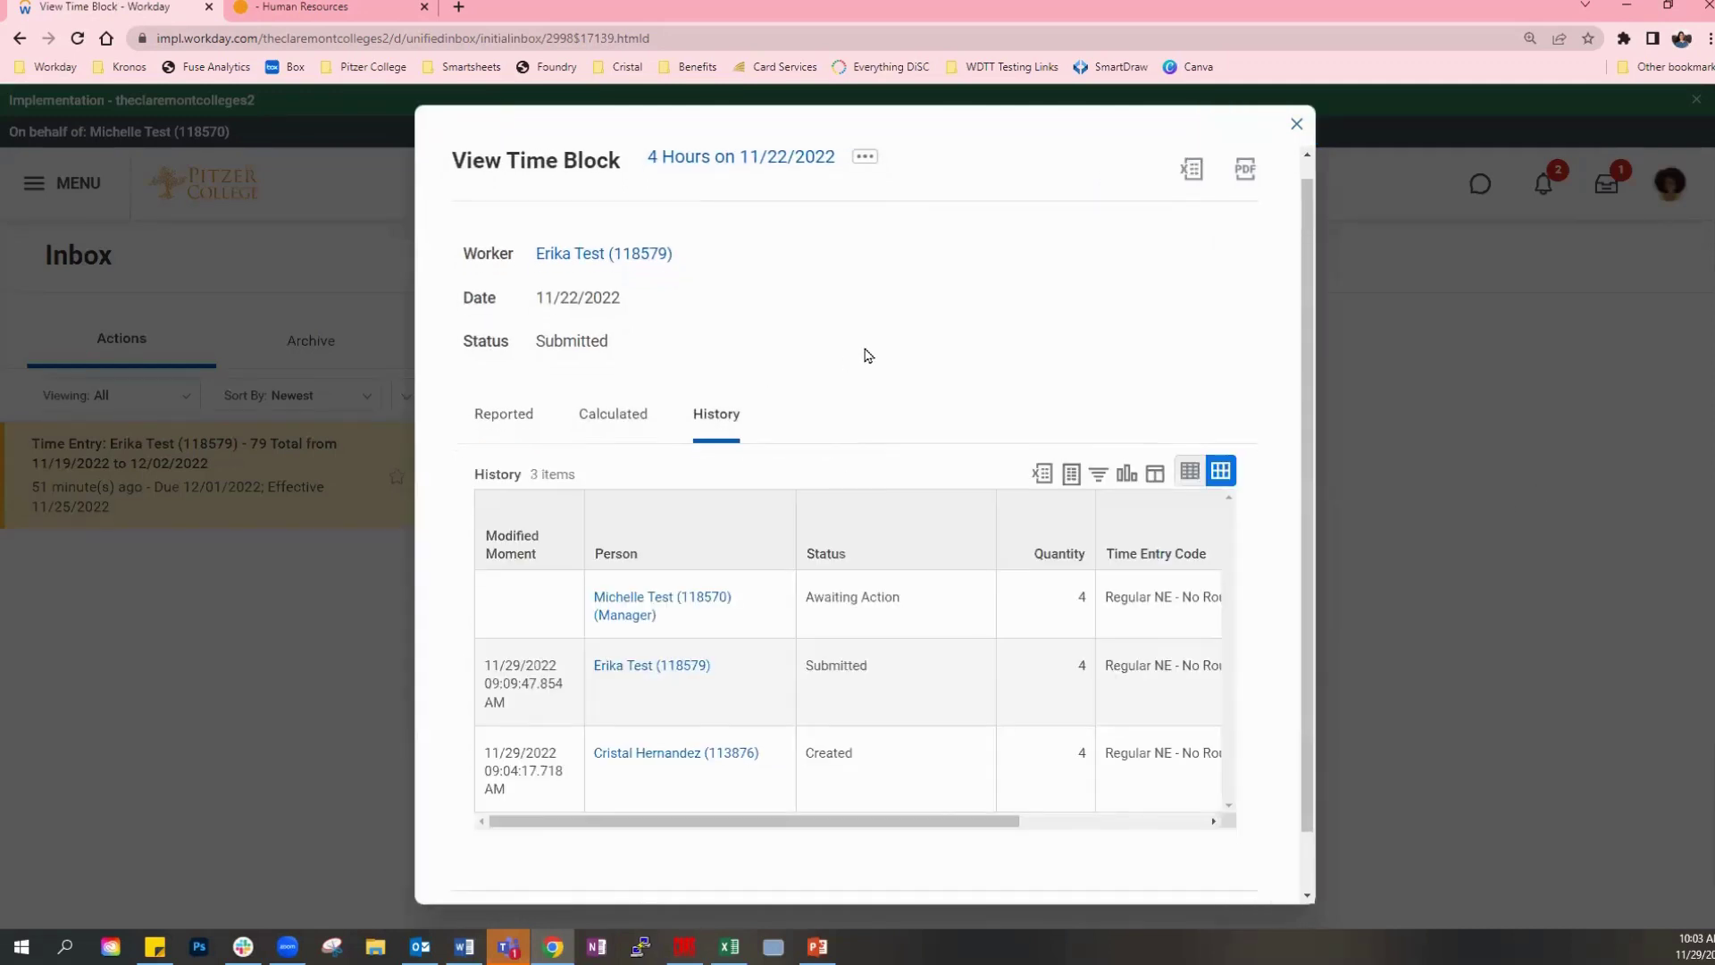
scroll(787, 590, "down", 1)
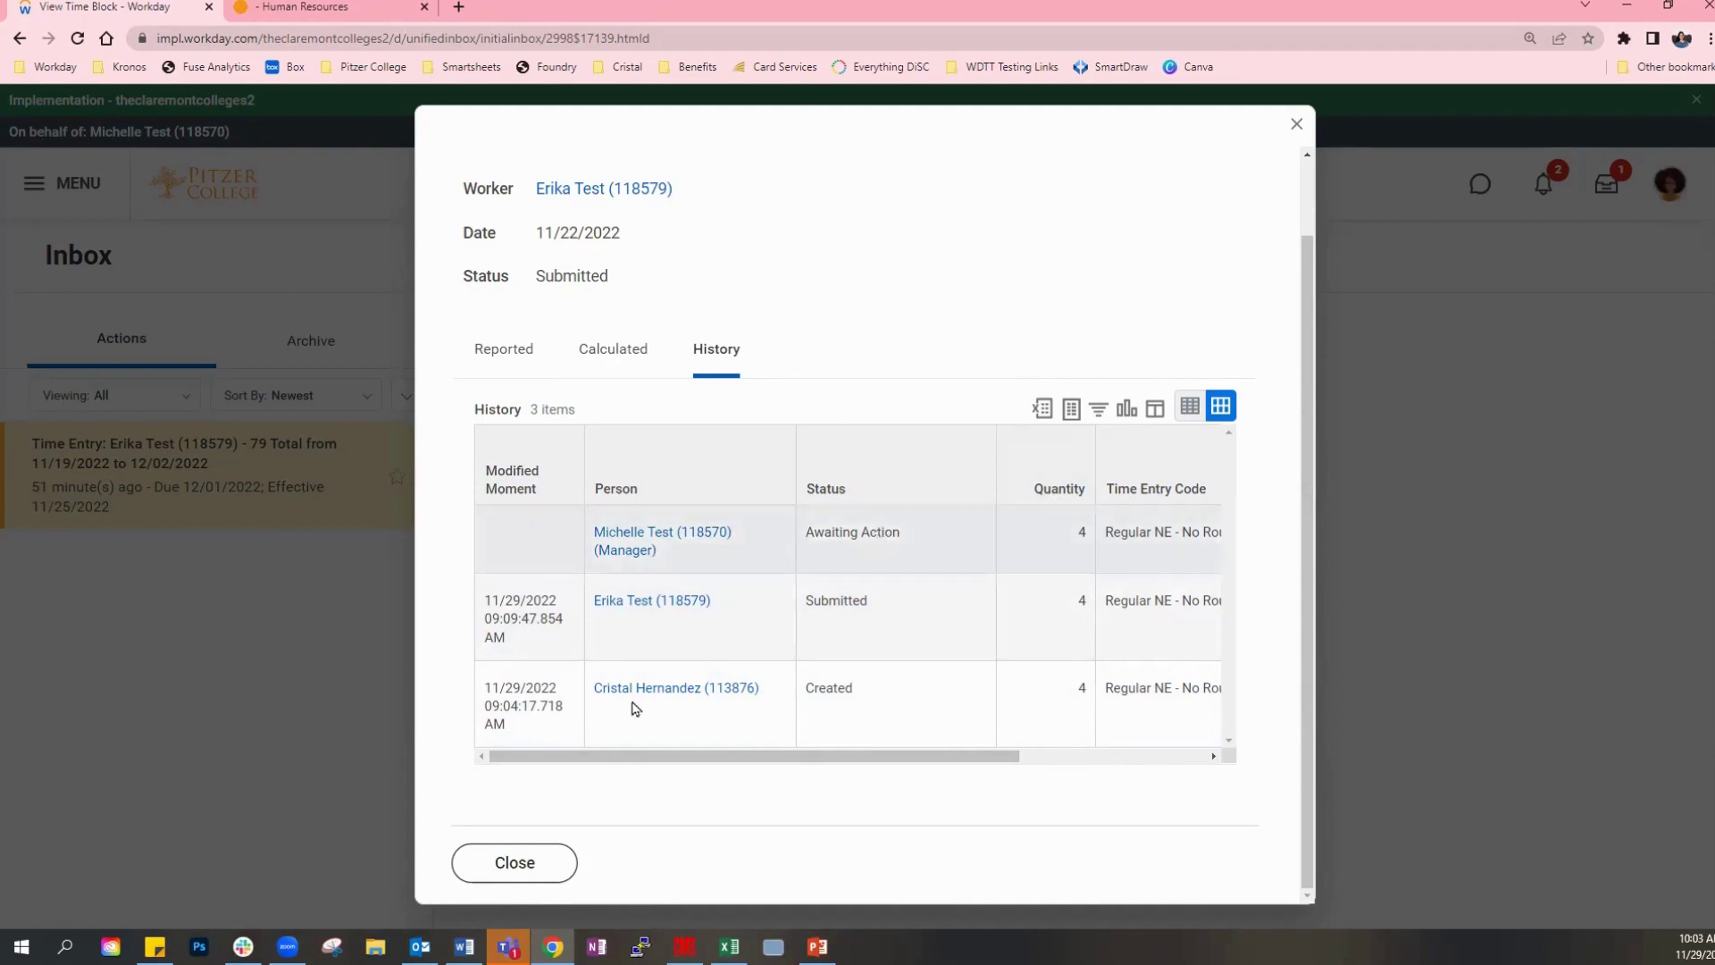
left_click(1298, 124)
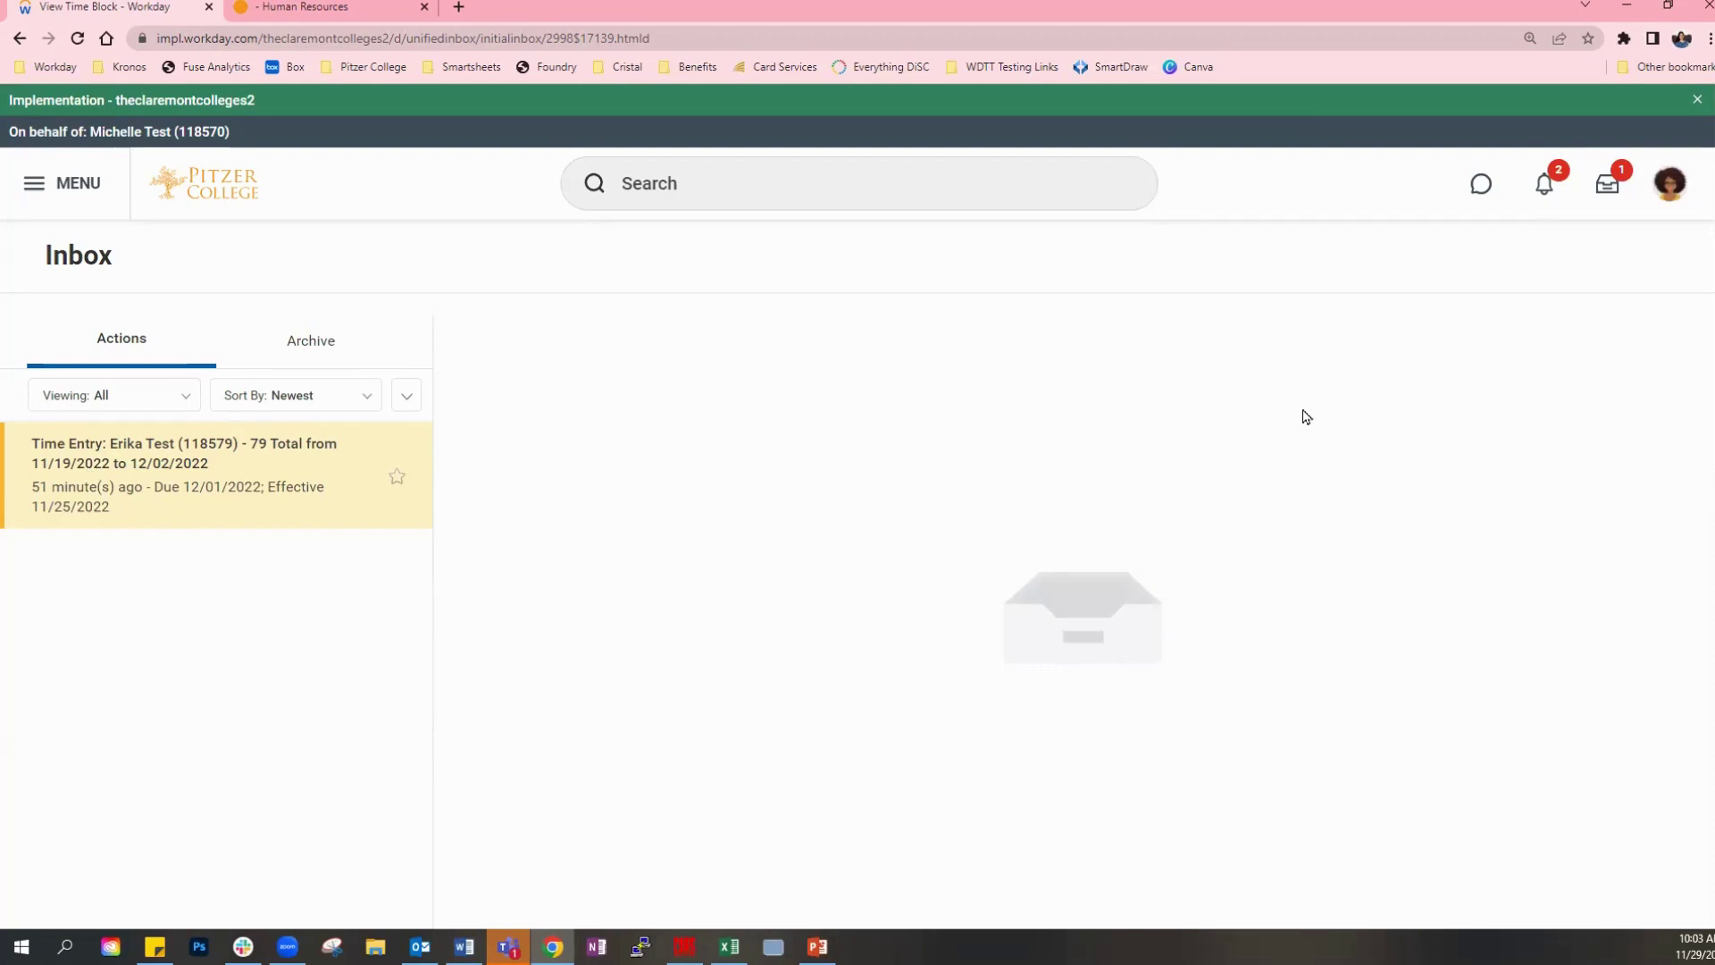
Reopen the time entry approval for 11/19/2022 to 12/02/2022 and examine its hour summary and daily totals.
left_click(78, 40)
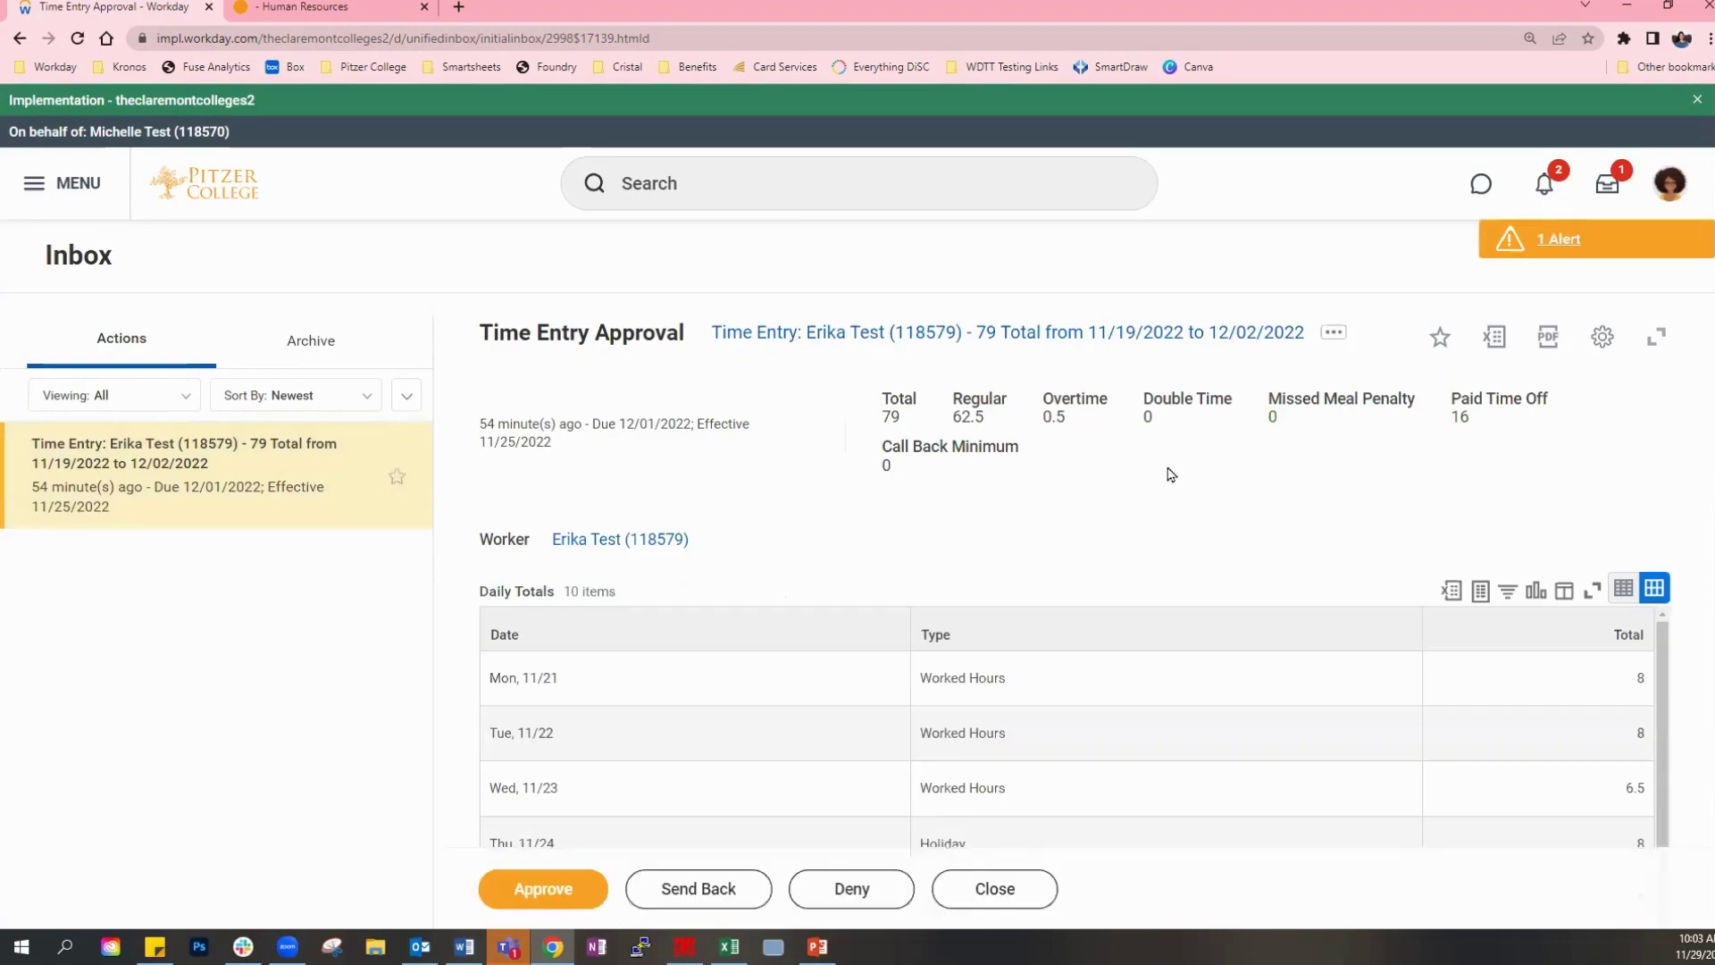
scroll(1429, 474, "down", 2)
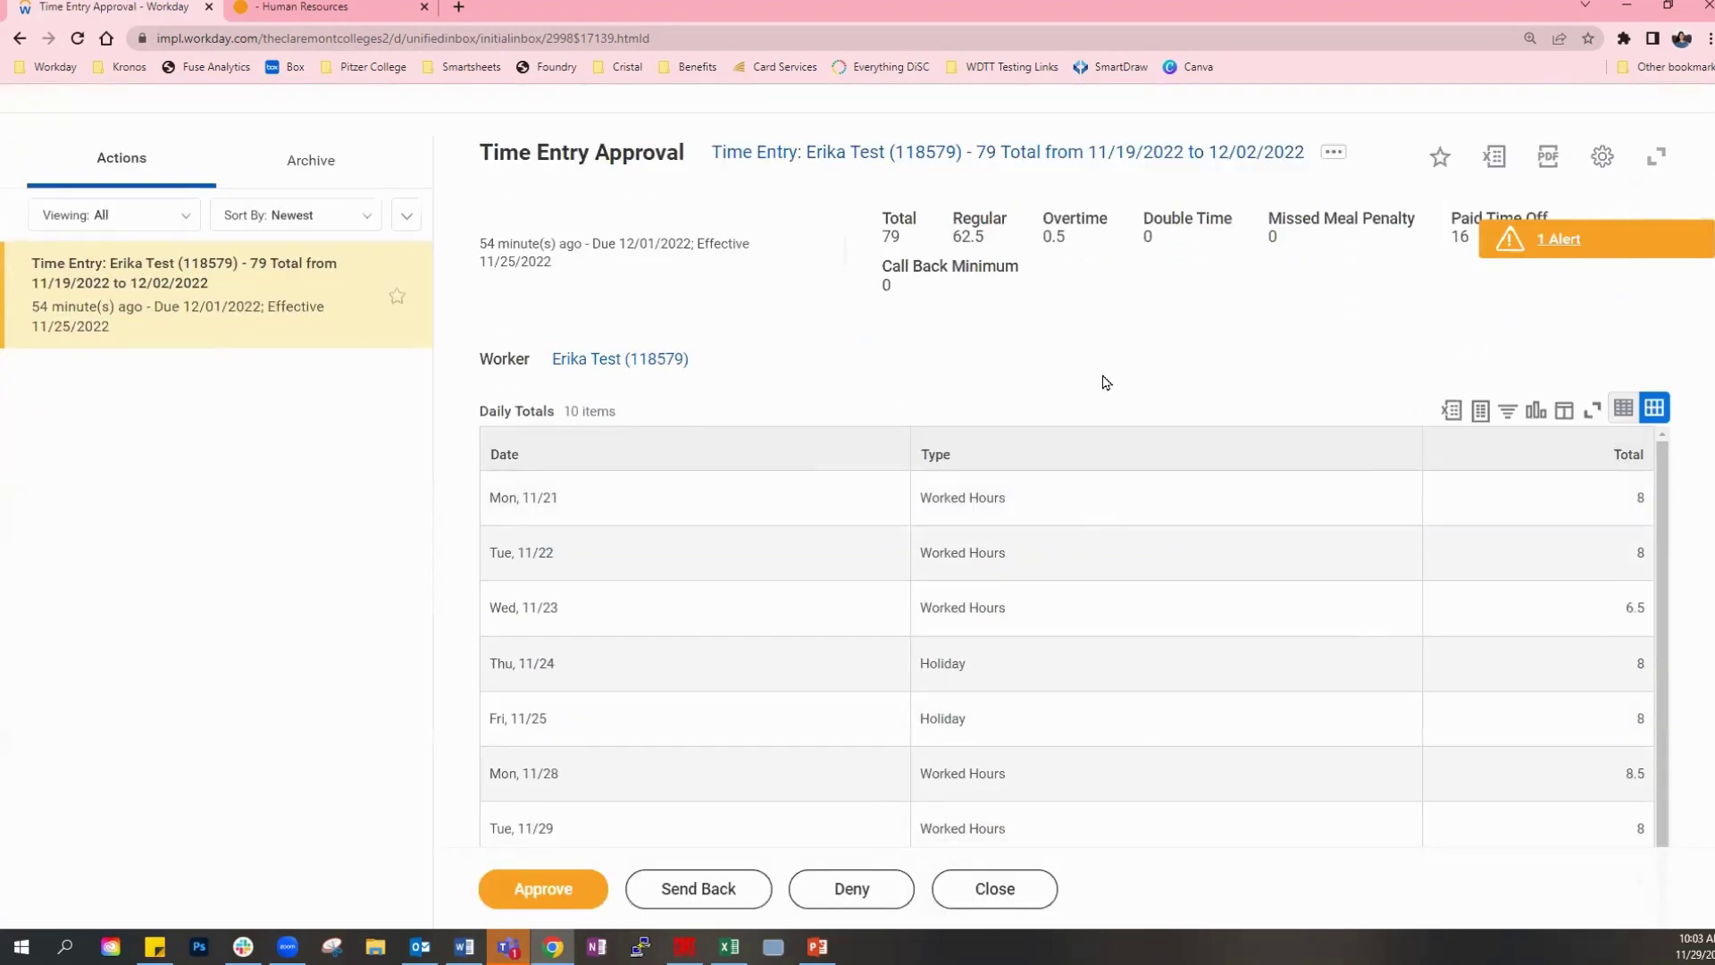
scroll(1106, 379, "up", 2)
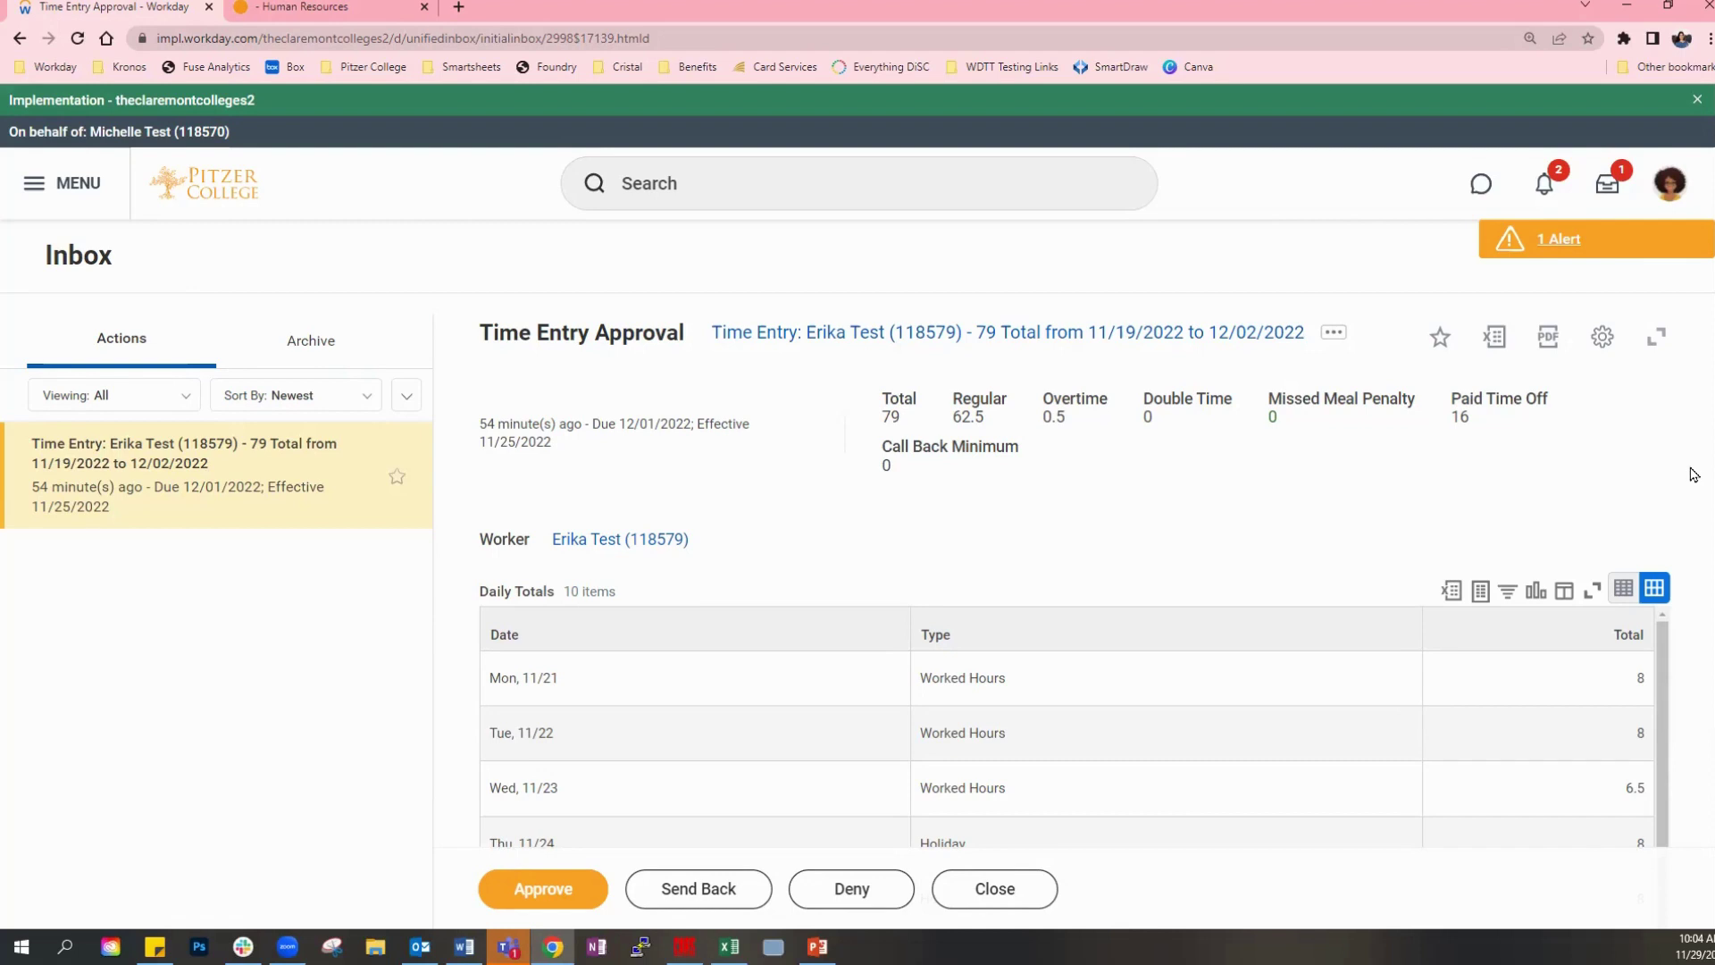
scroll(1693, 474, "down", 1)
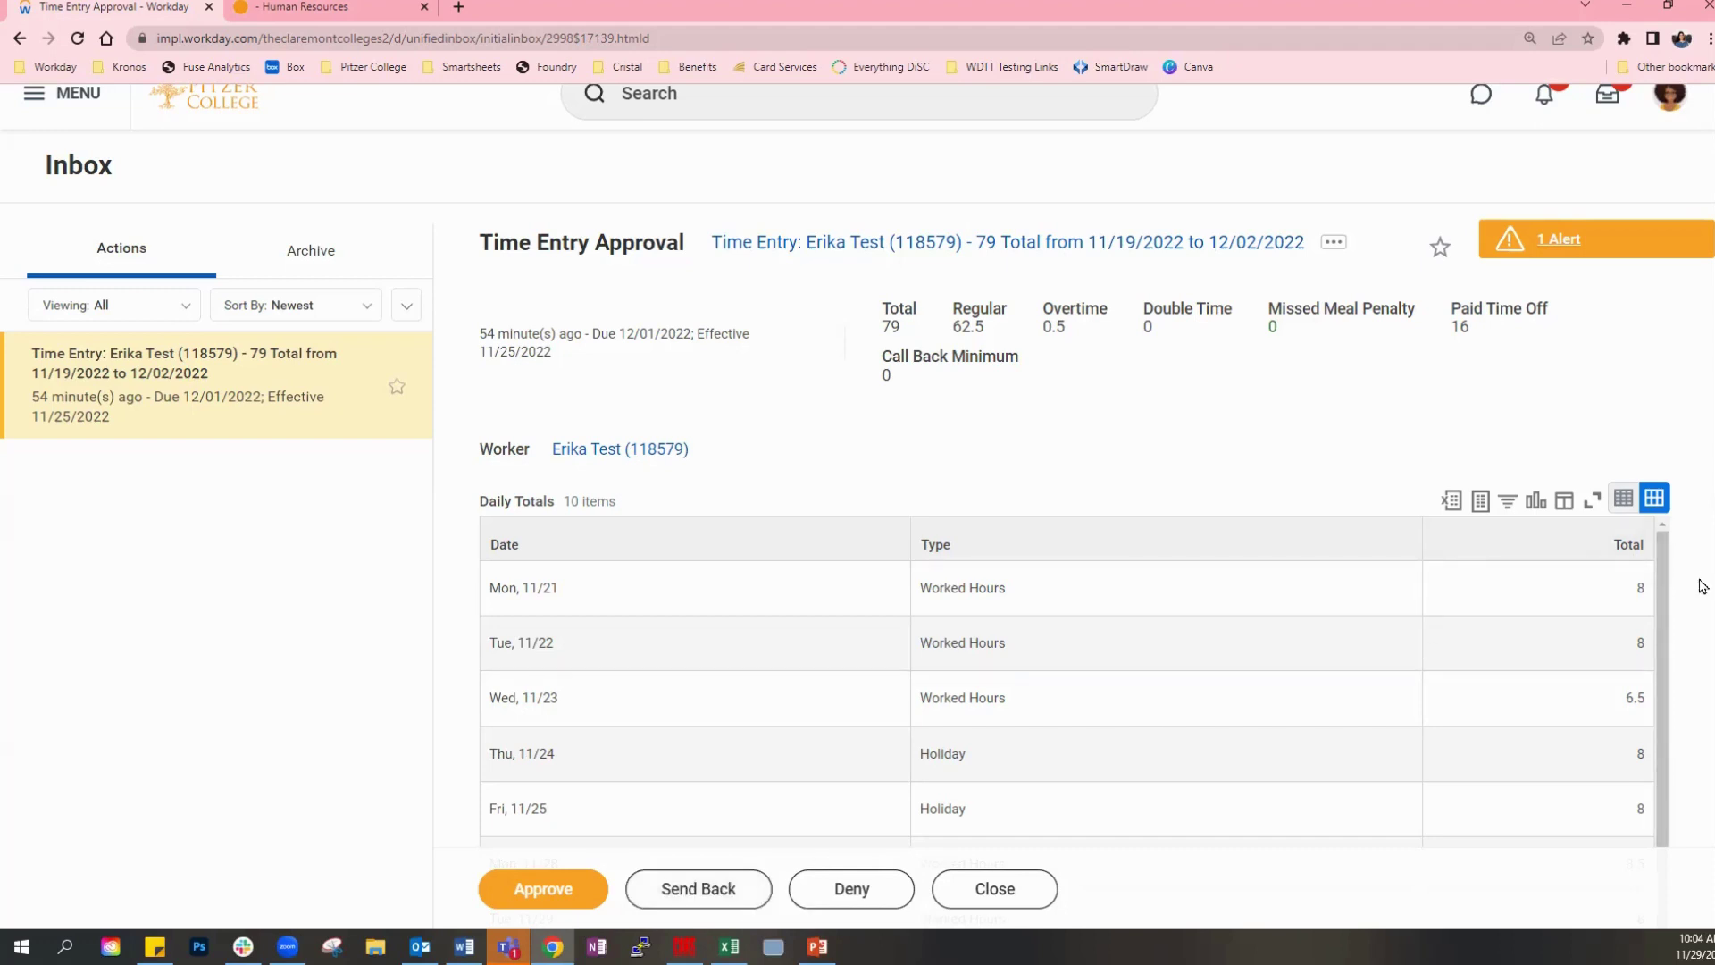
scroll(1702, 588, "up", 2)
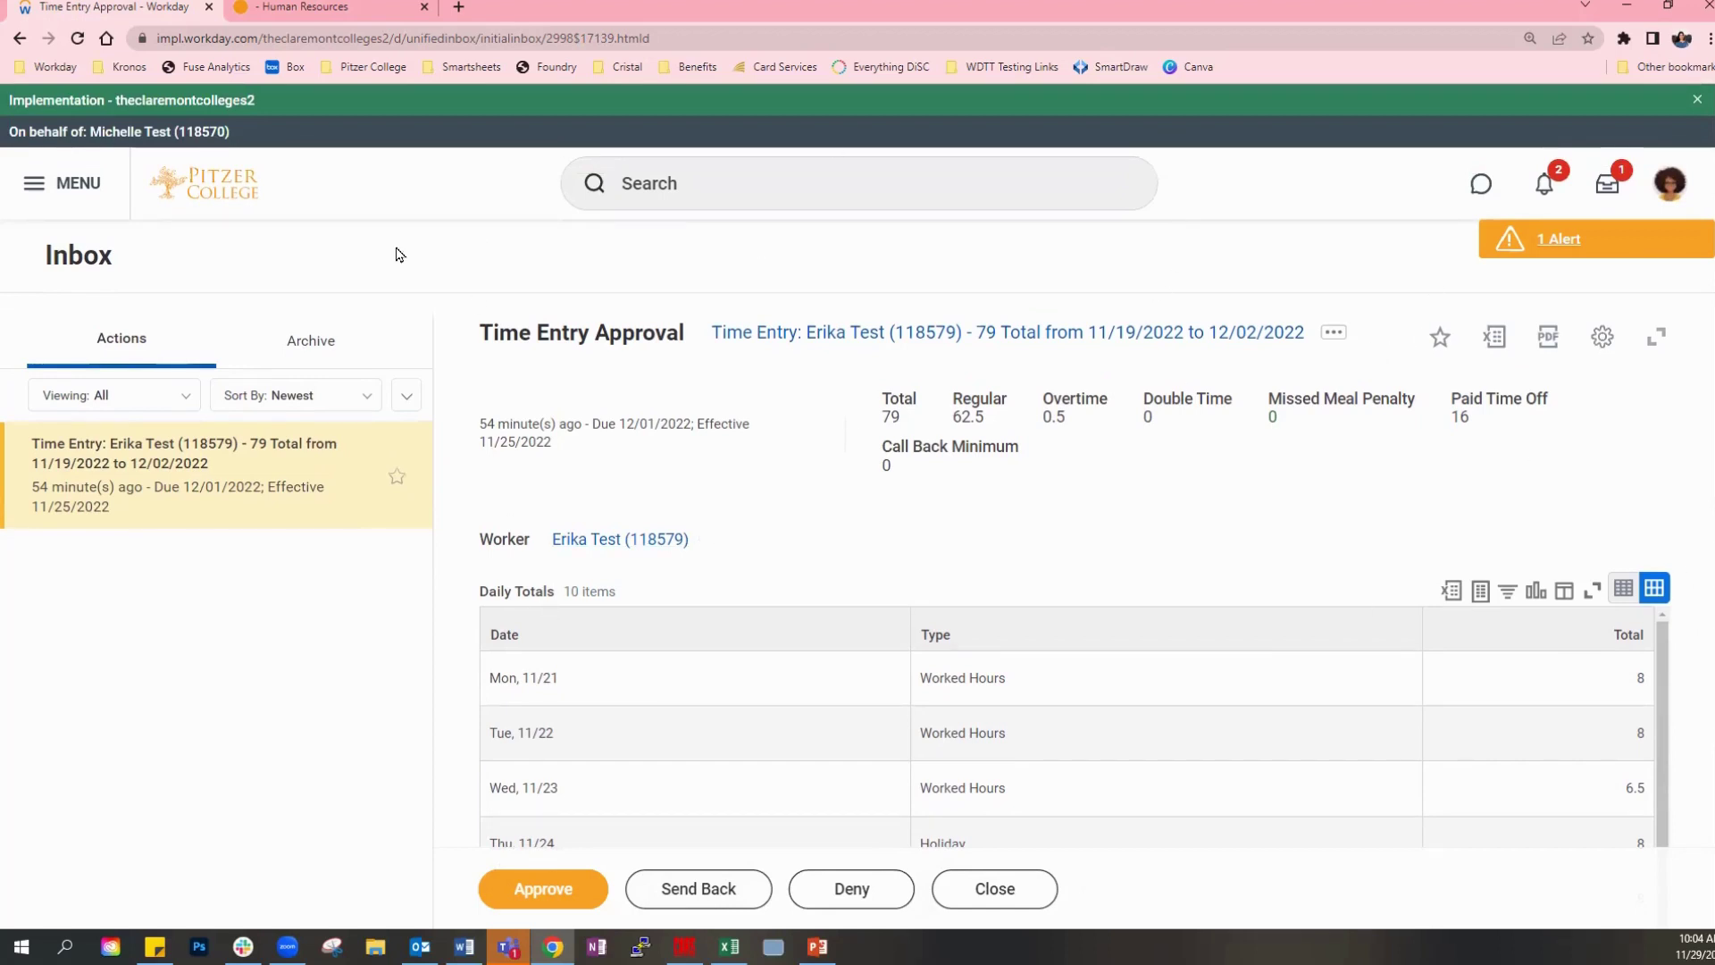
Return to the home page and open Review Time and Approvals from the Time and Absence app.
left_click(215, 189)
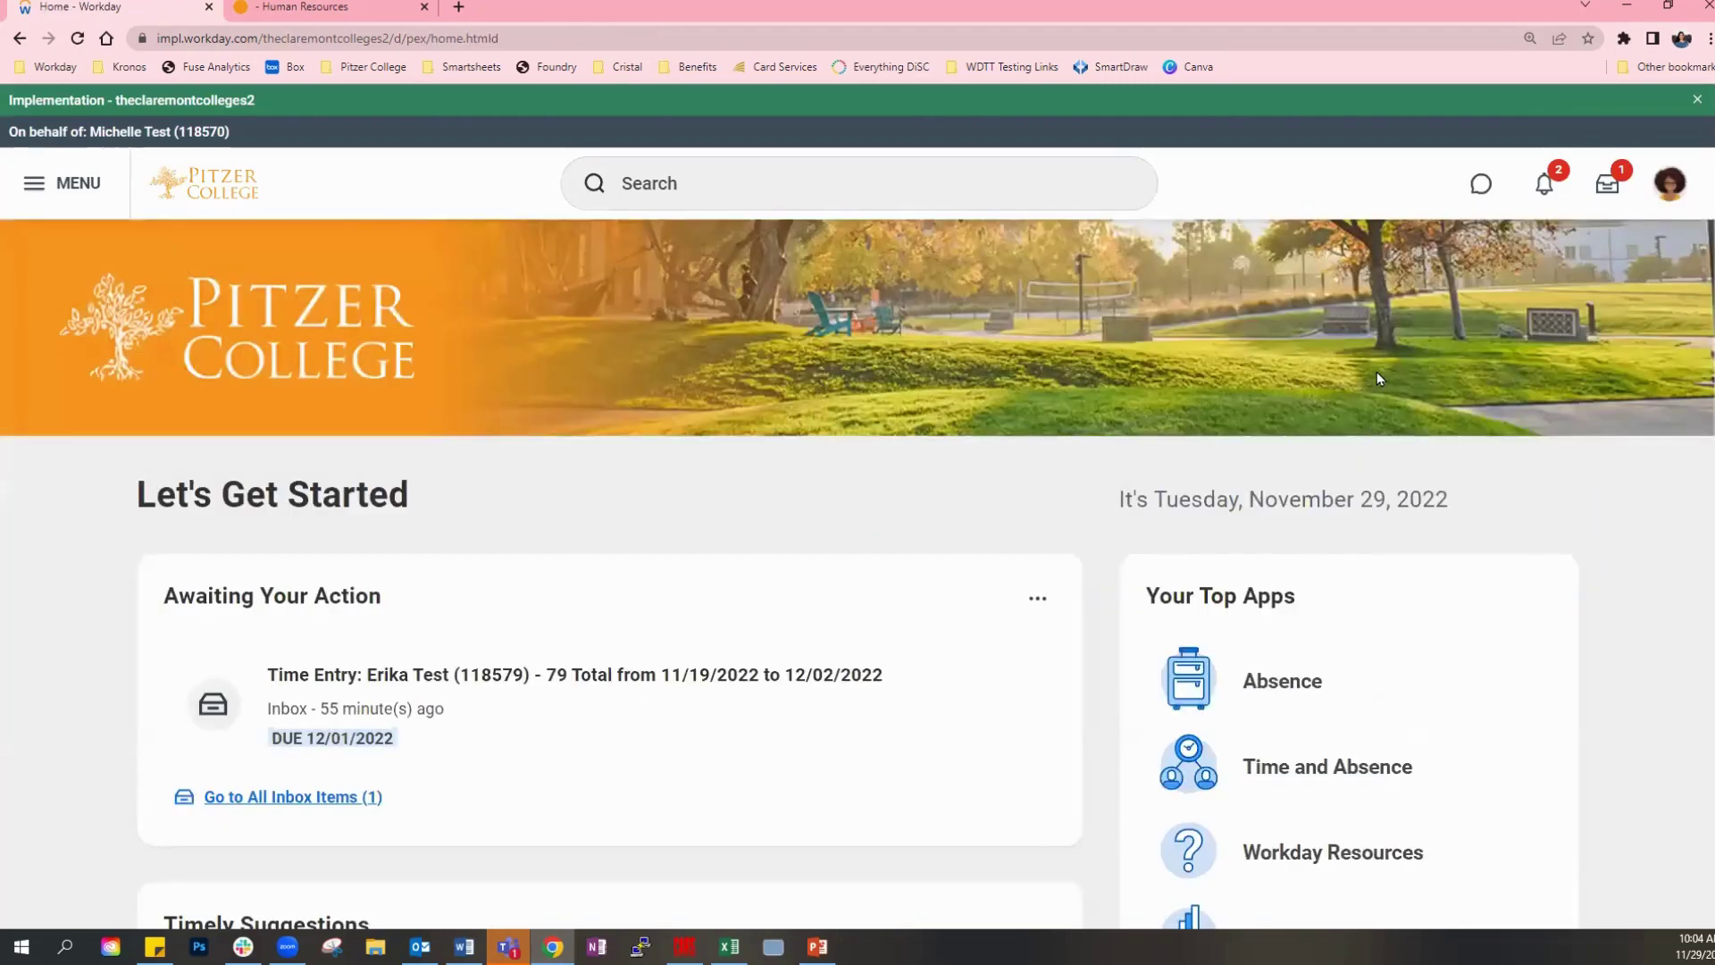
key("ctrl+plus")
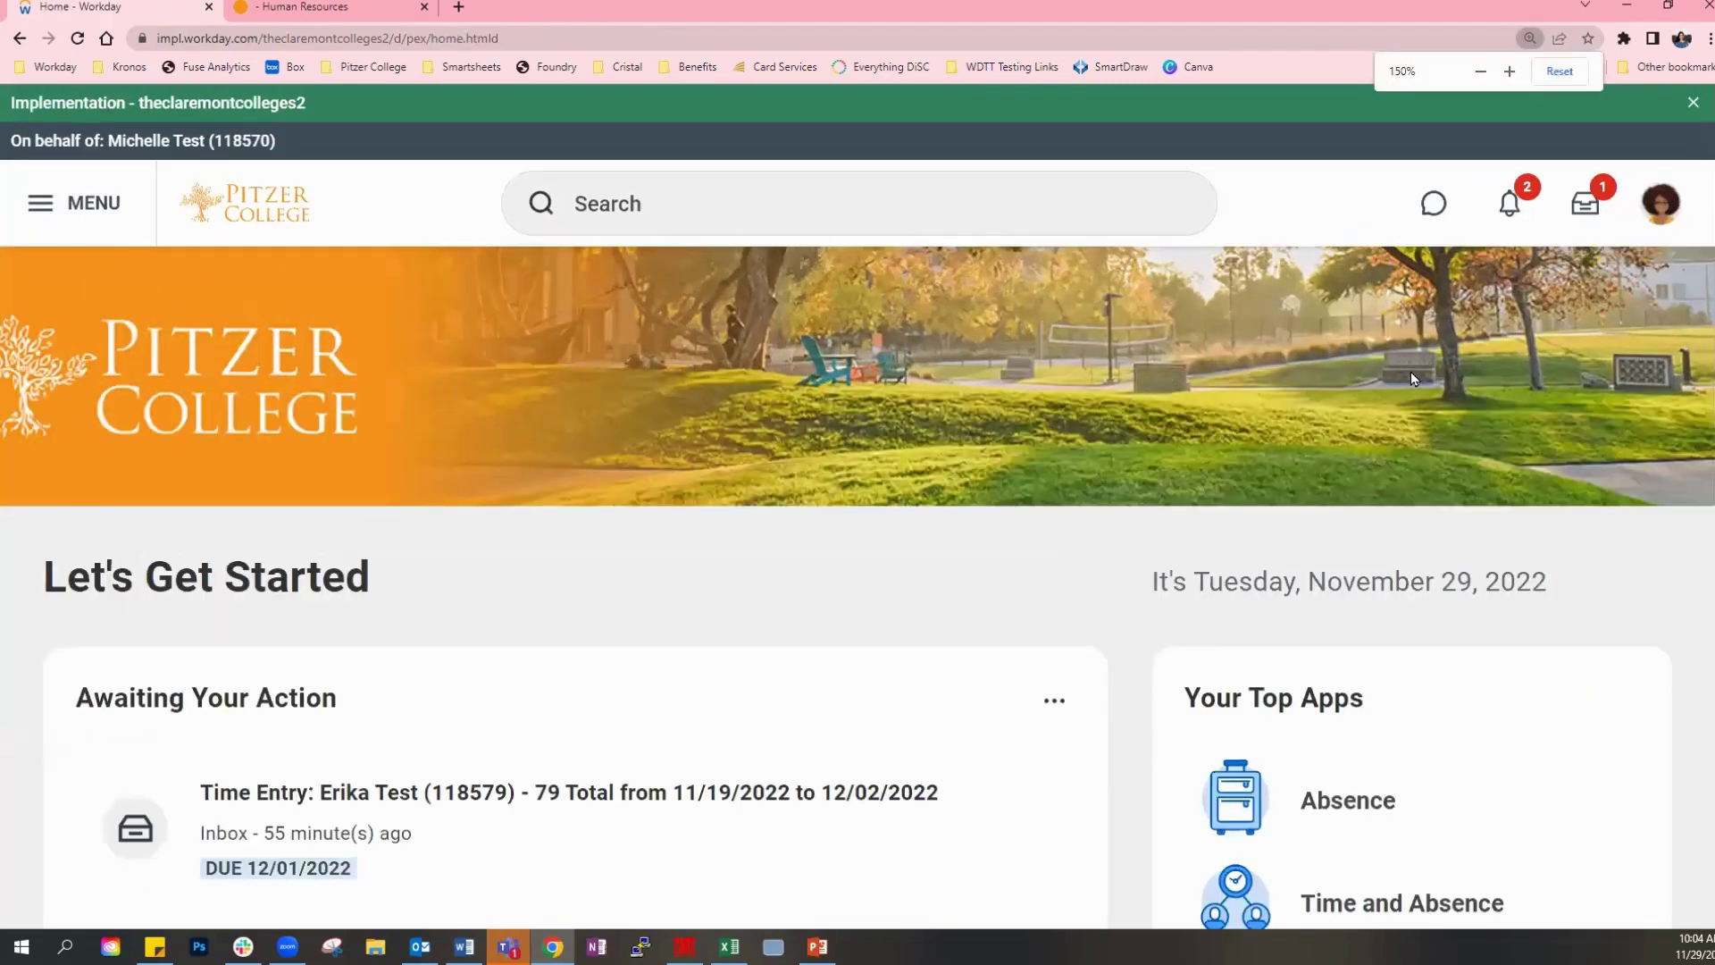
scroll(1411, 371, "down", 3)
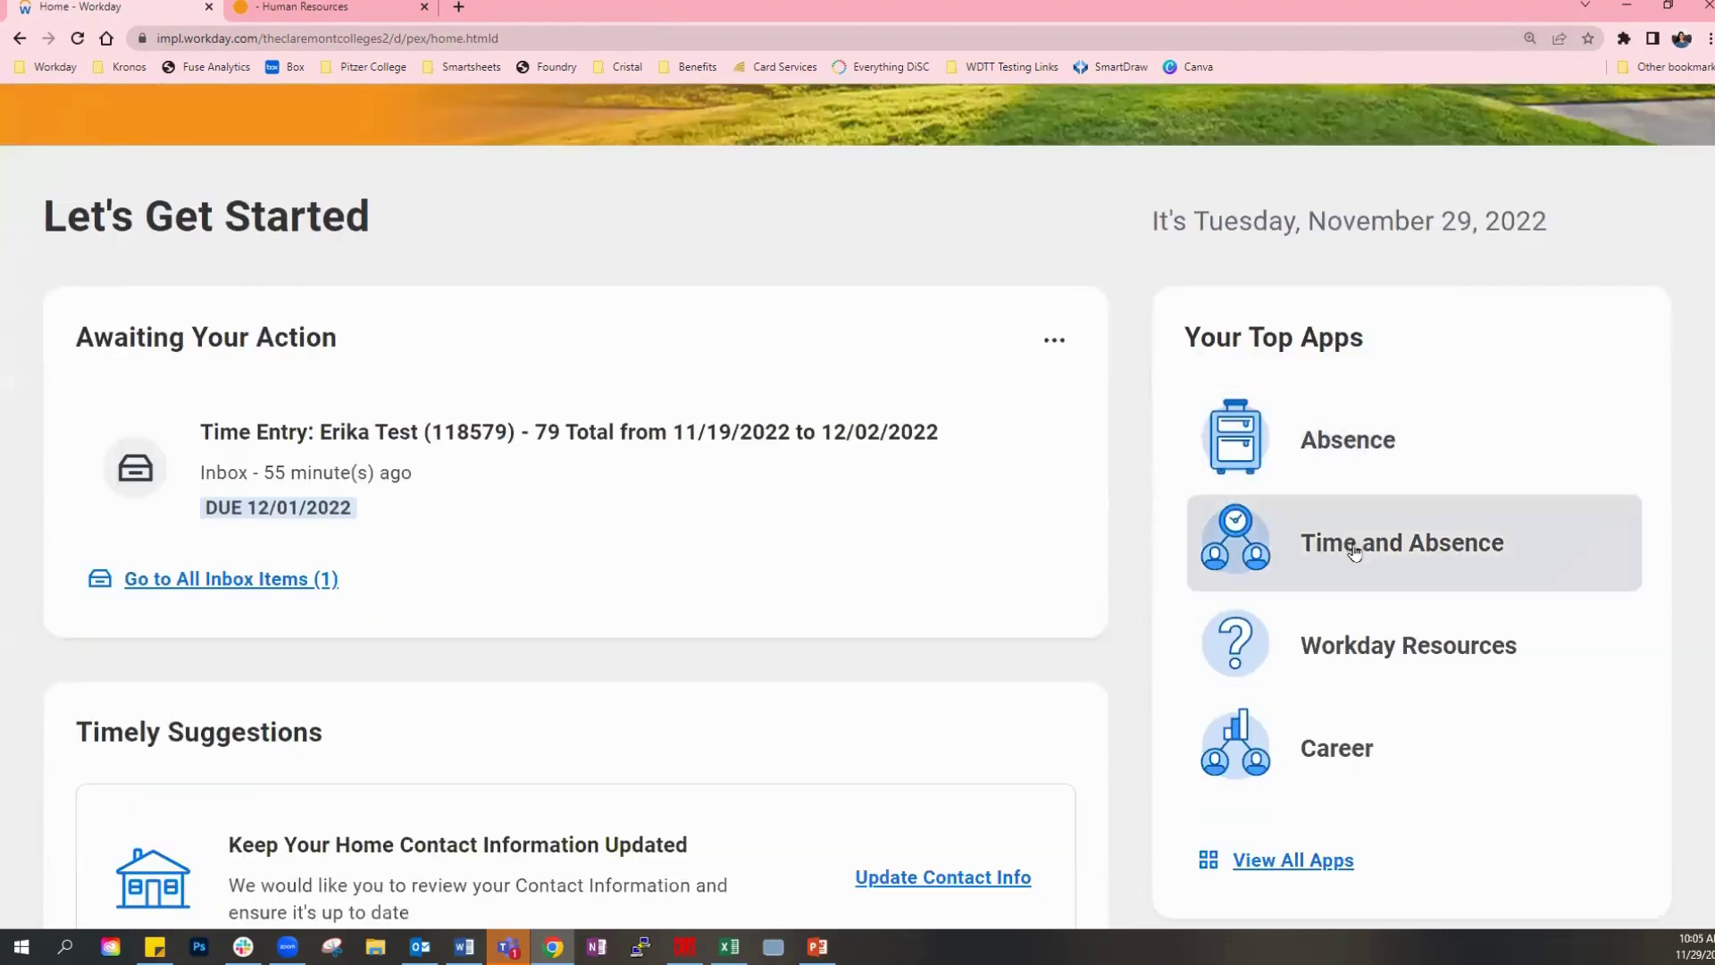
left_click(1355, 551)
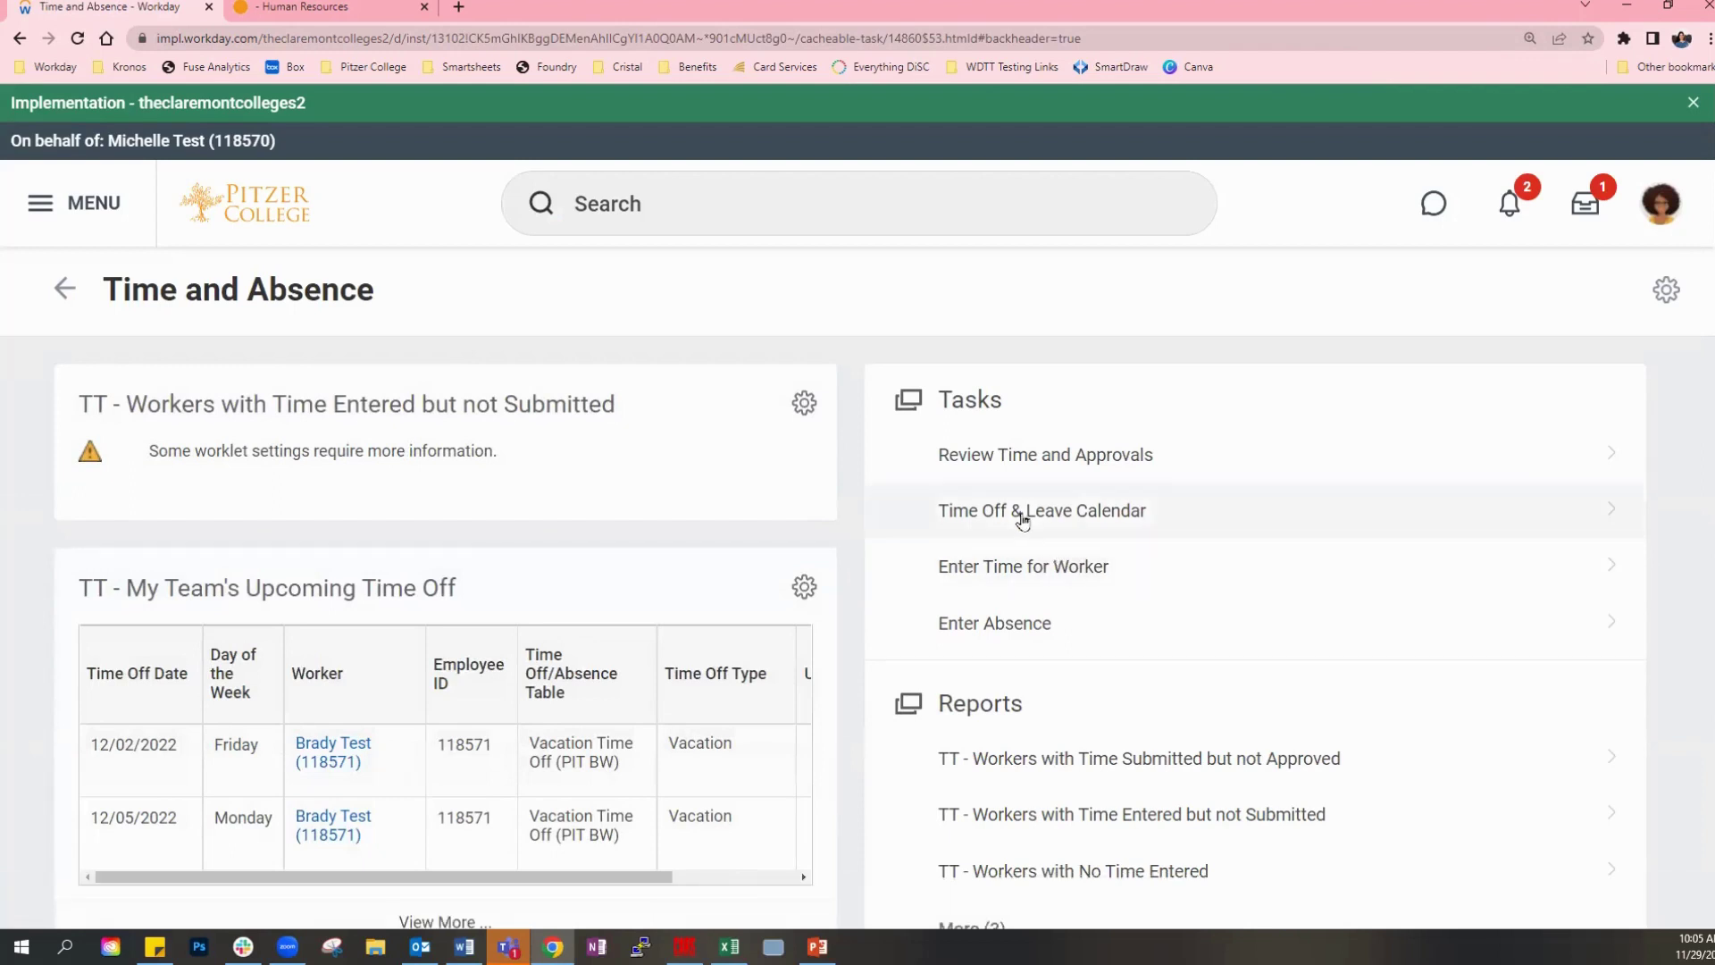
left_click(1010, 460)
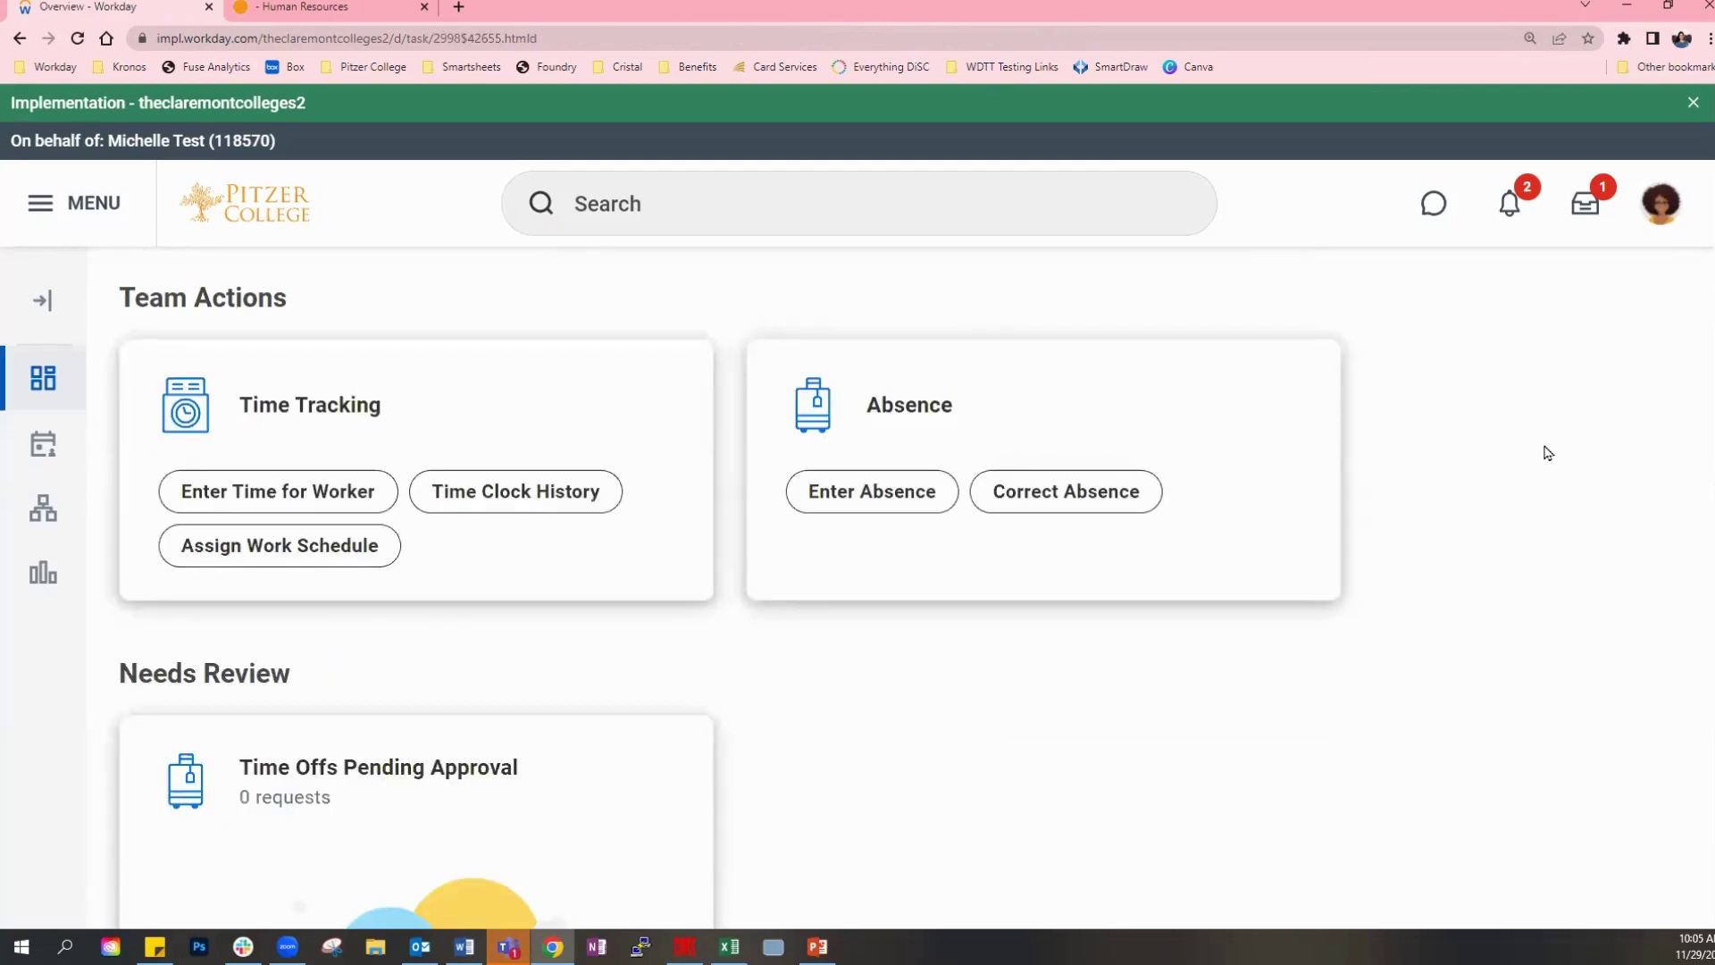
scroll(1548, 453, "down", 1)
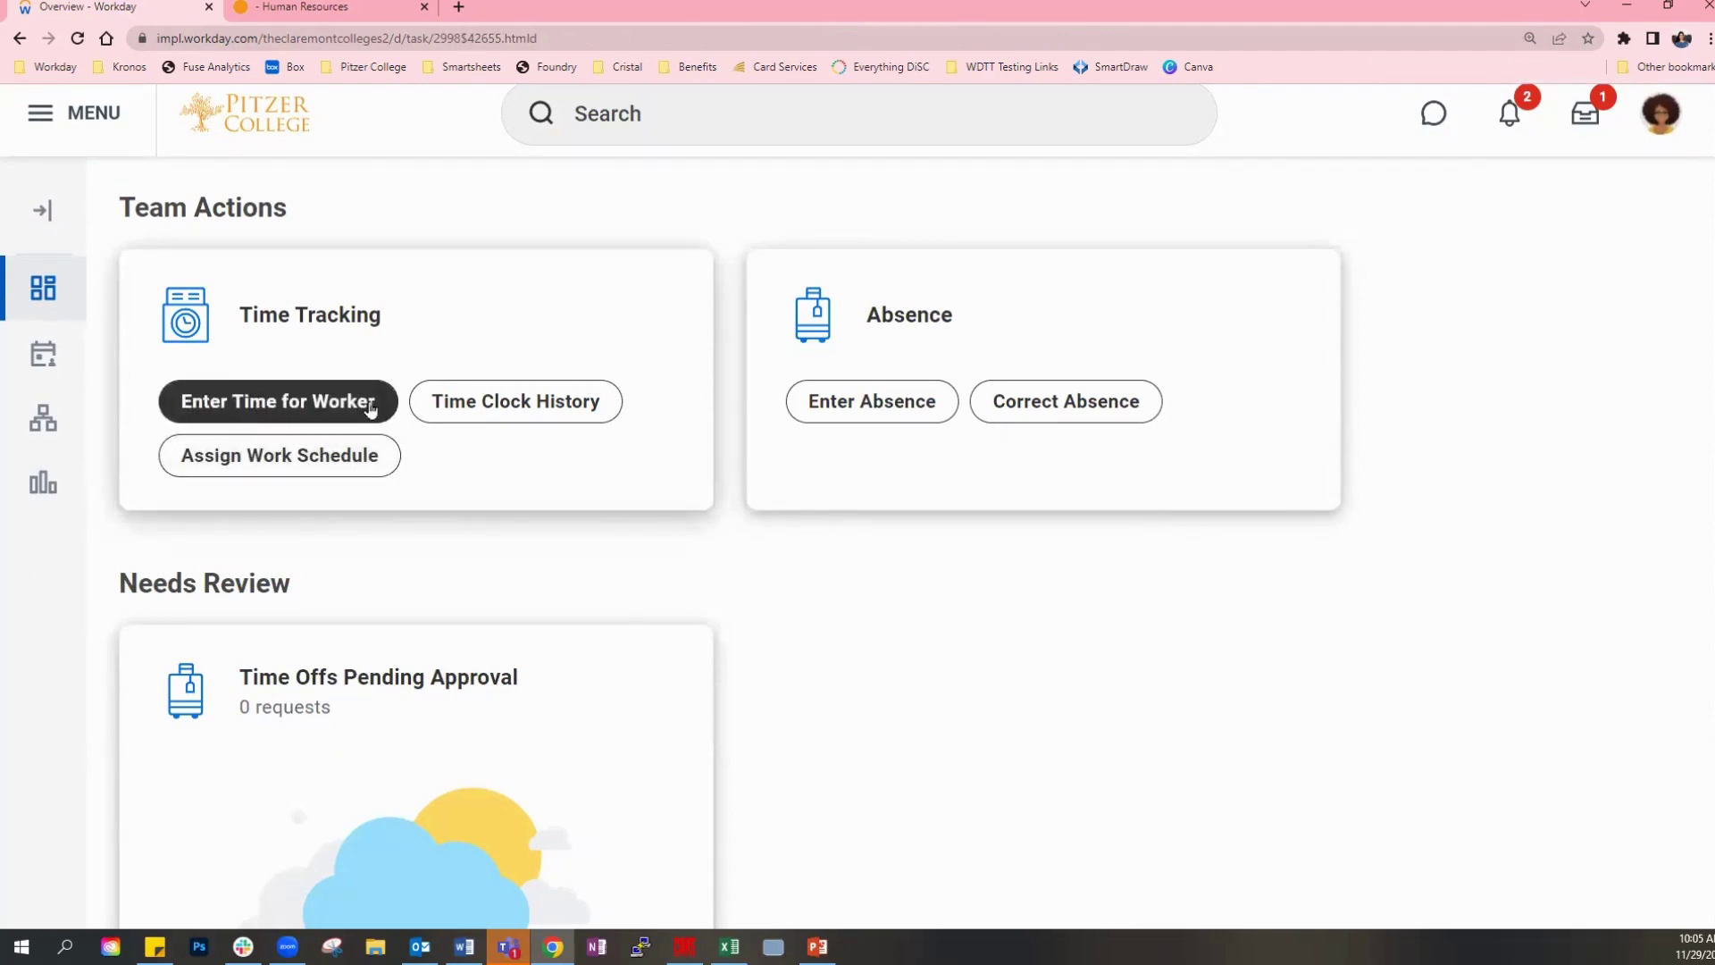
Start Enter Time for Worker for the employee who submitted the time entry, with the date 11/23/2022.
left_click(248, 410)
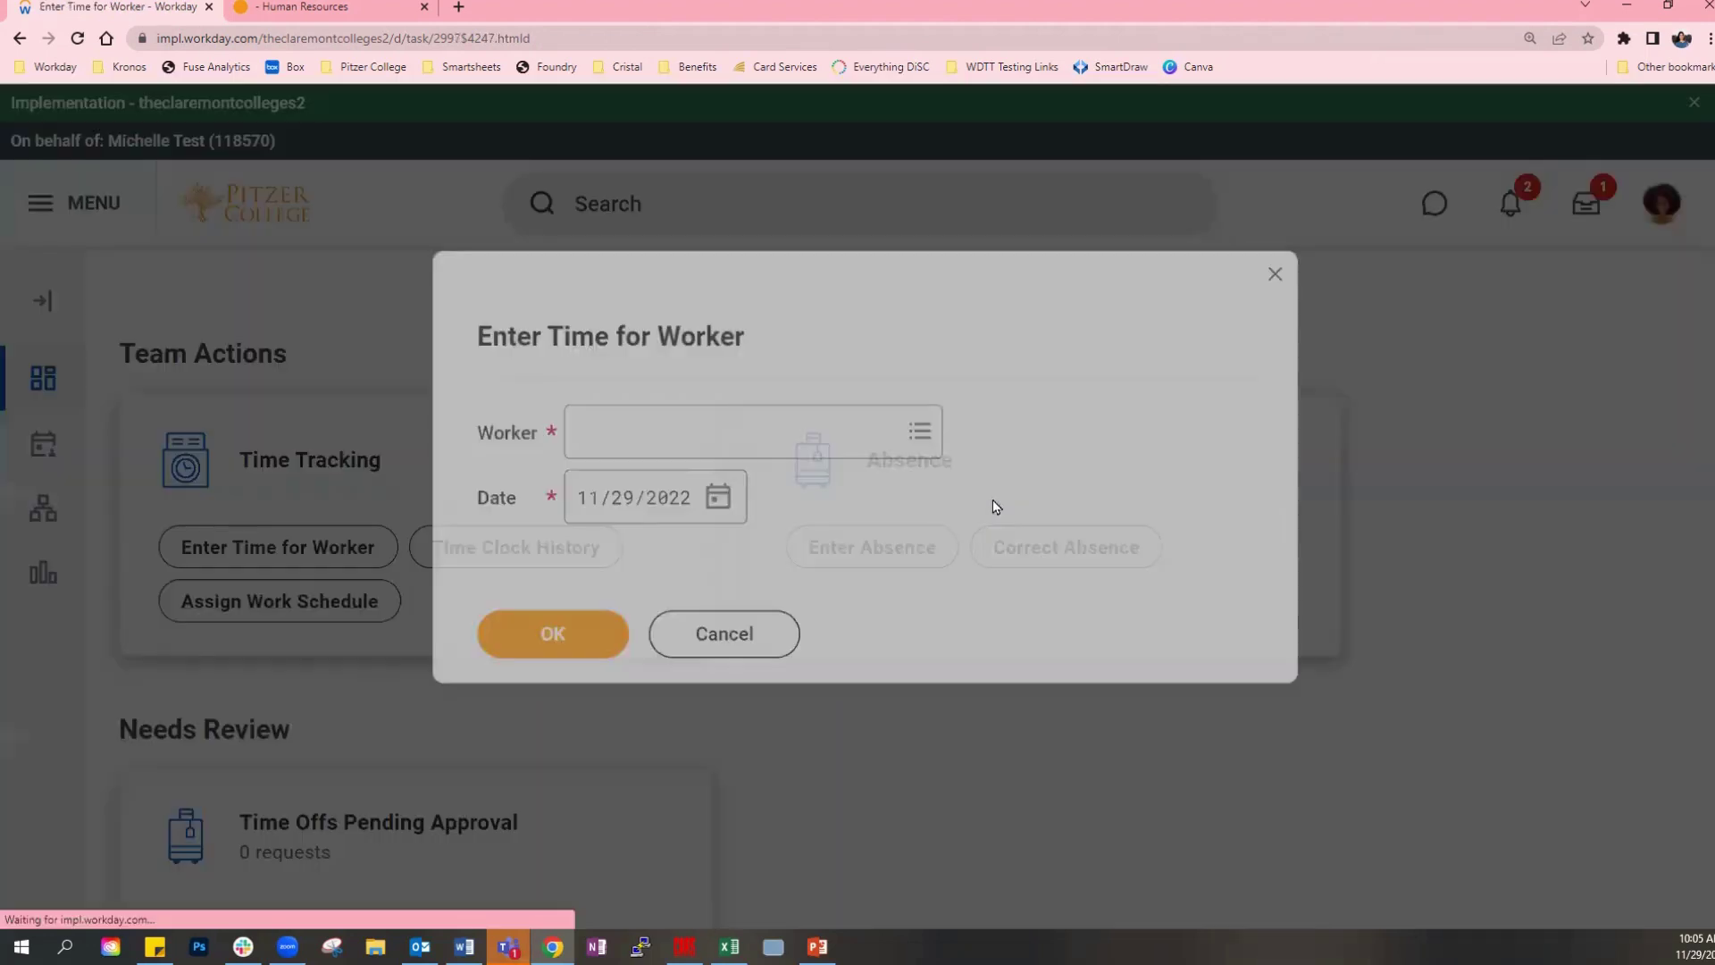
left_click(766, 429)
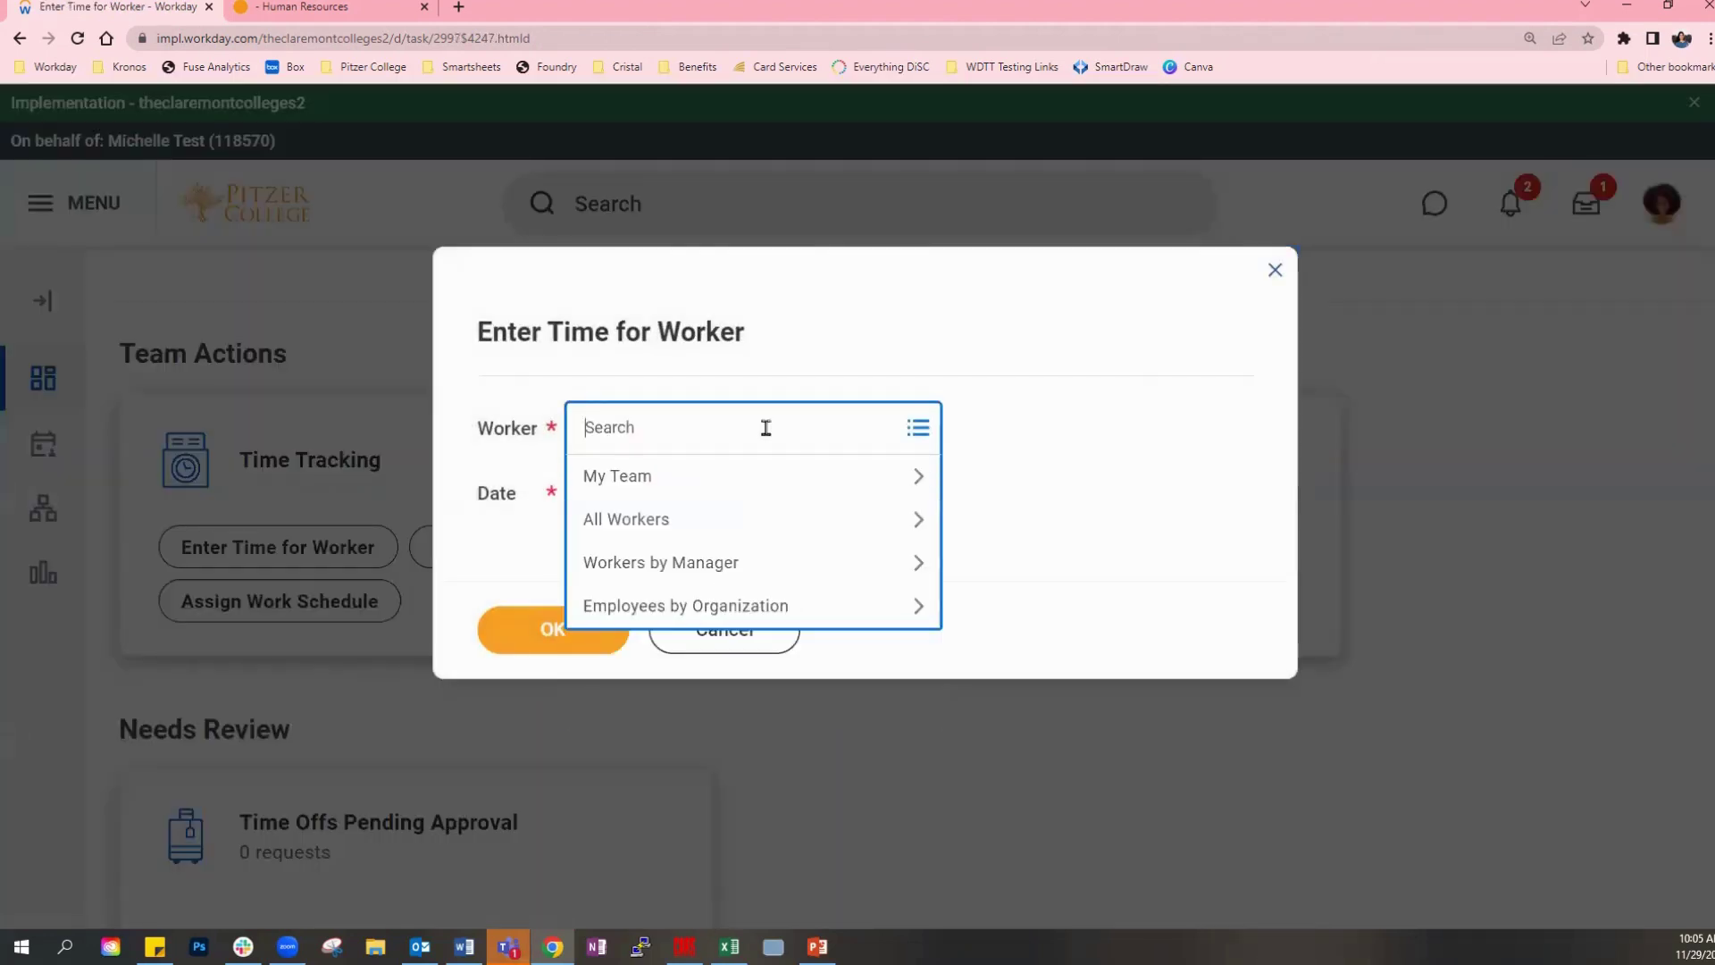
type("erika")
key("Return")
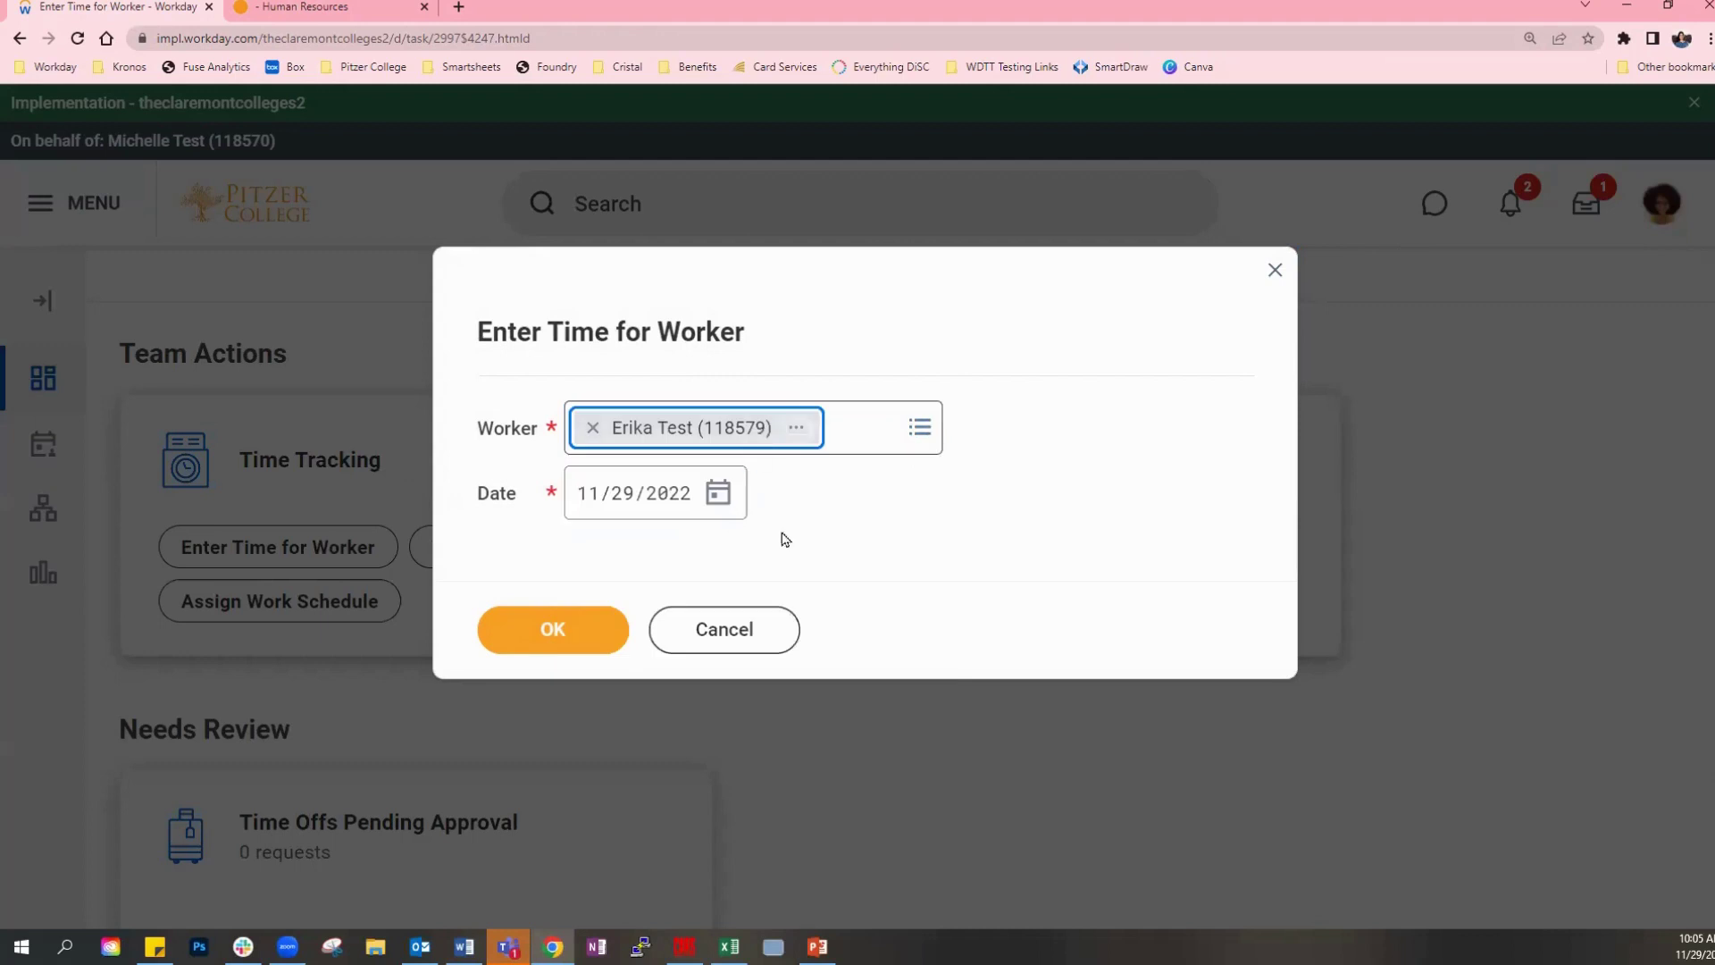
left_click(718, 492)
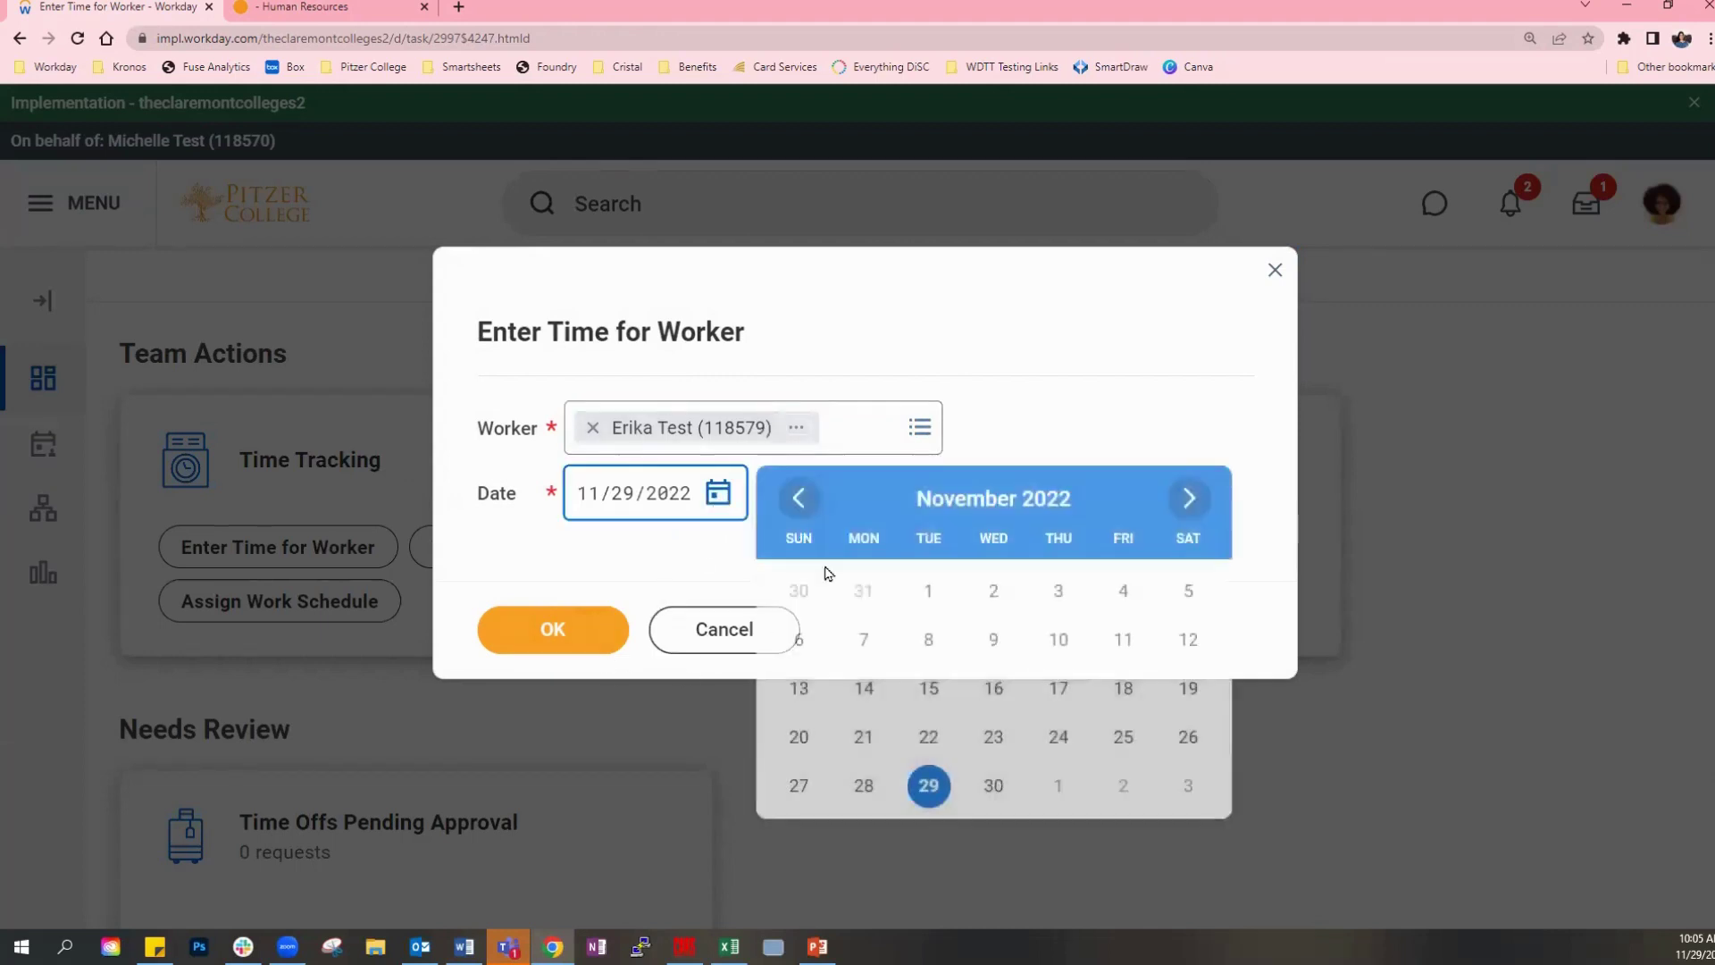
left_click(993, 736)
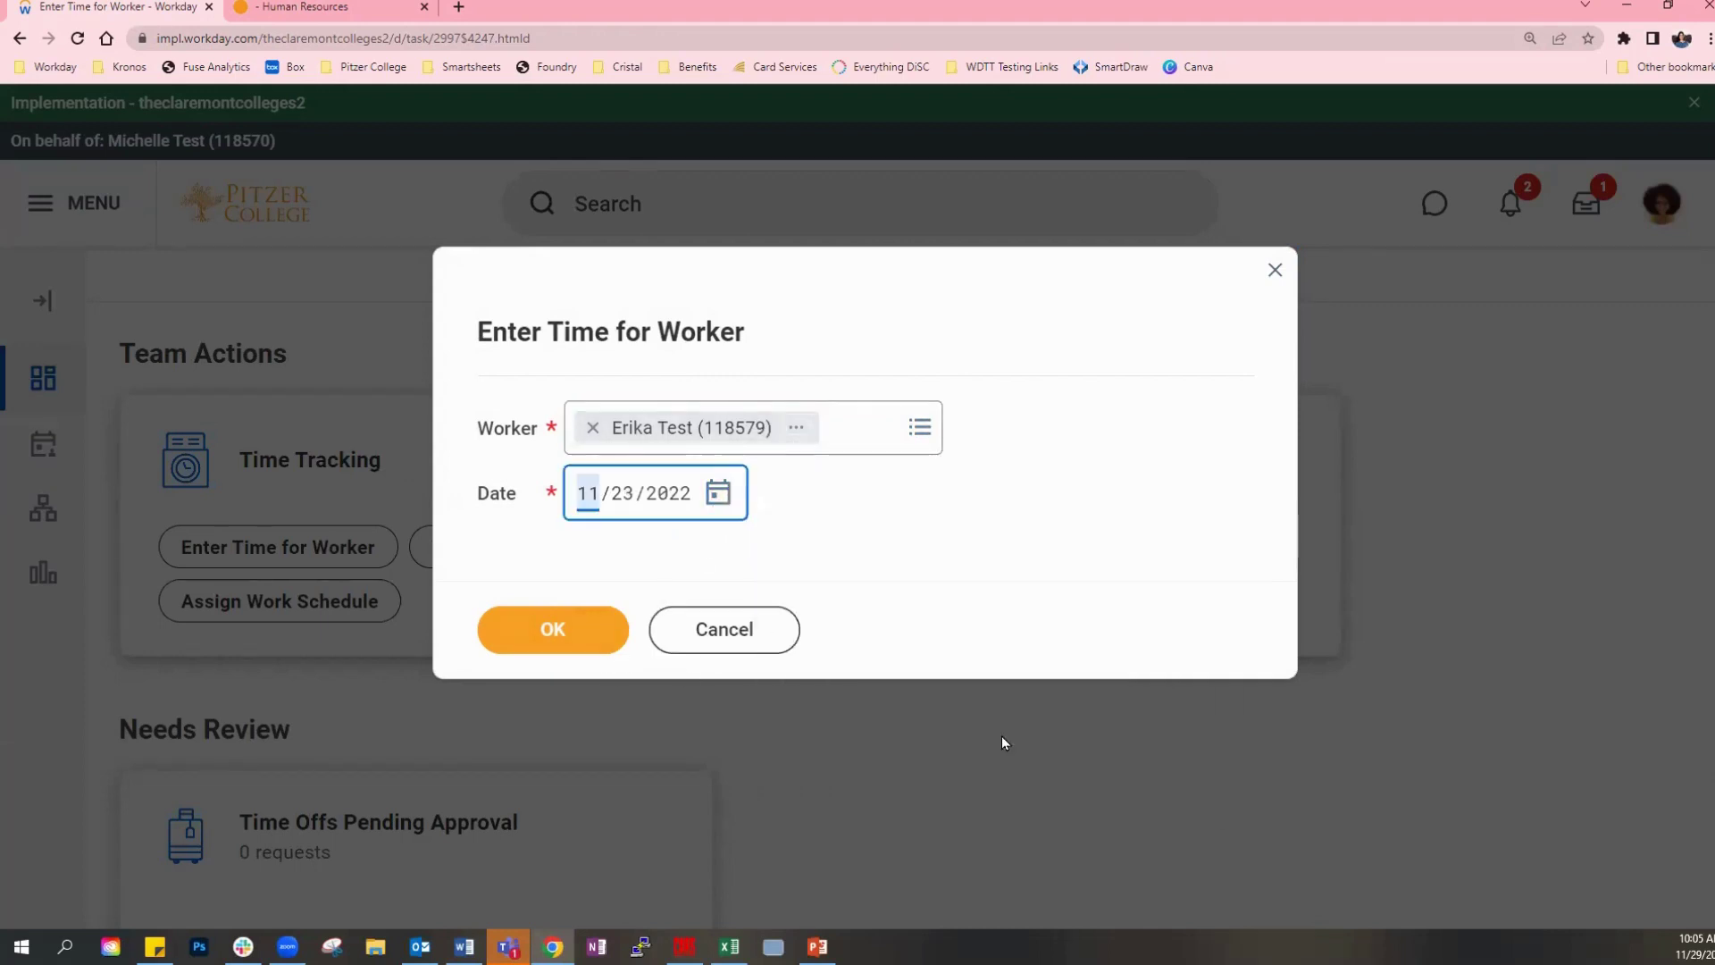
left_click(572, 629)
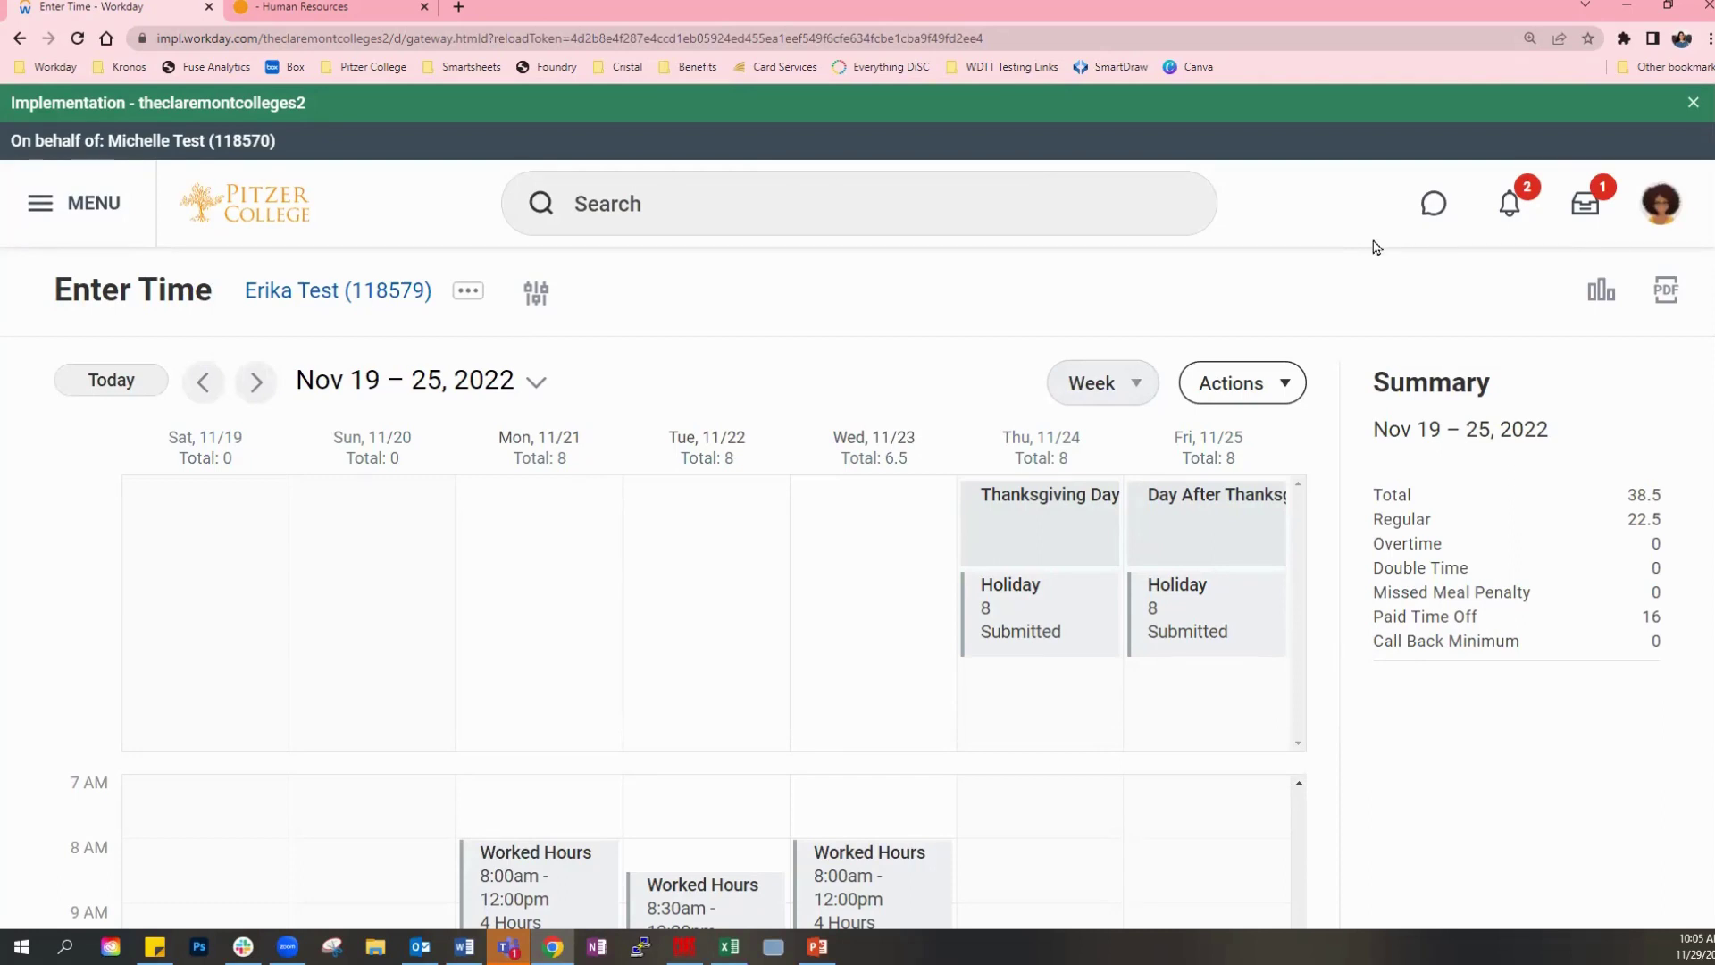
Examine the employee's submitted time blocks and daily totals in the calendar for Nov 19 – 25, 2022.
scroll(1380, 245, "down", 1)
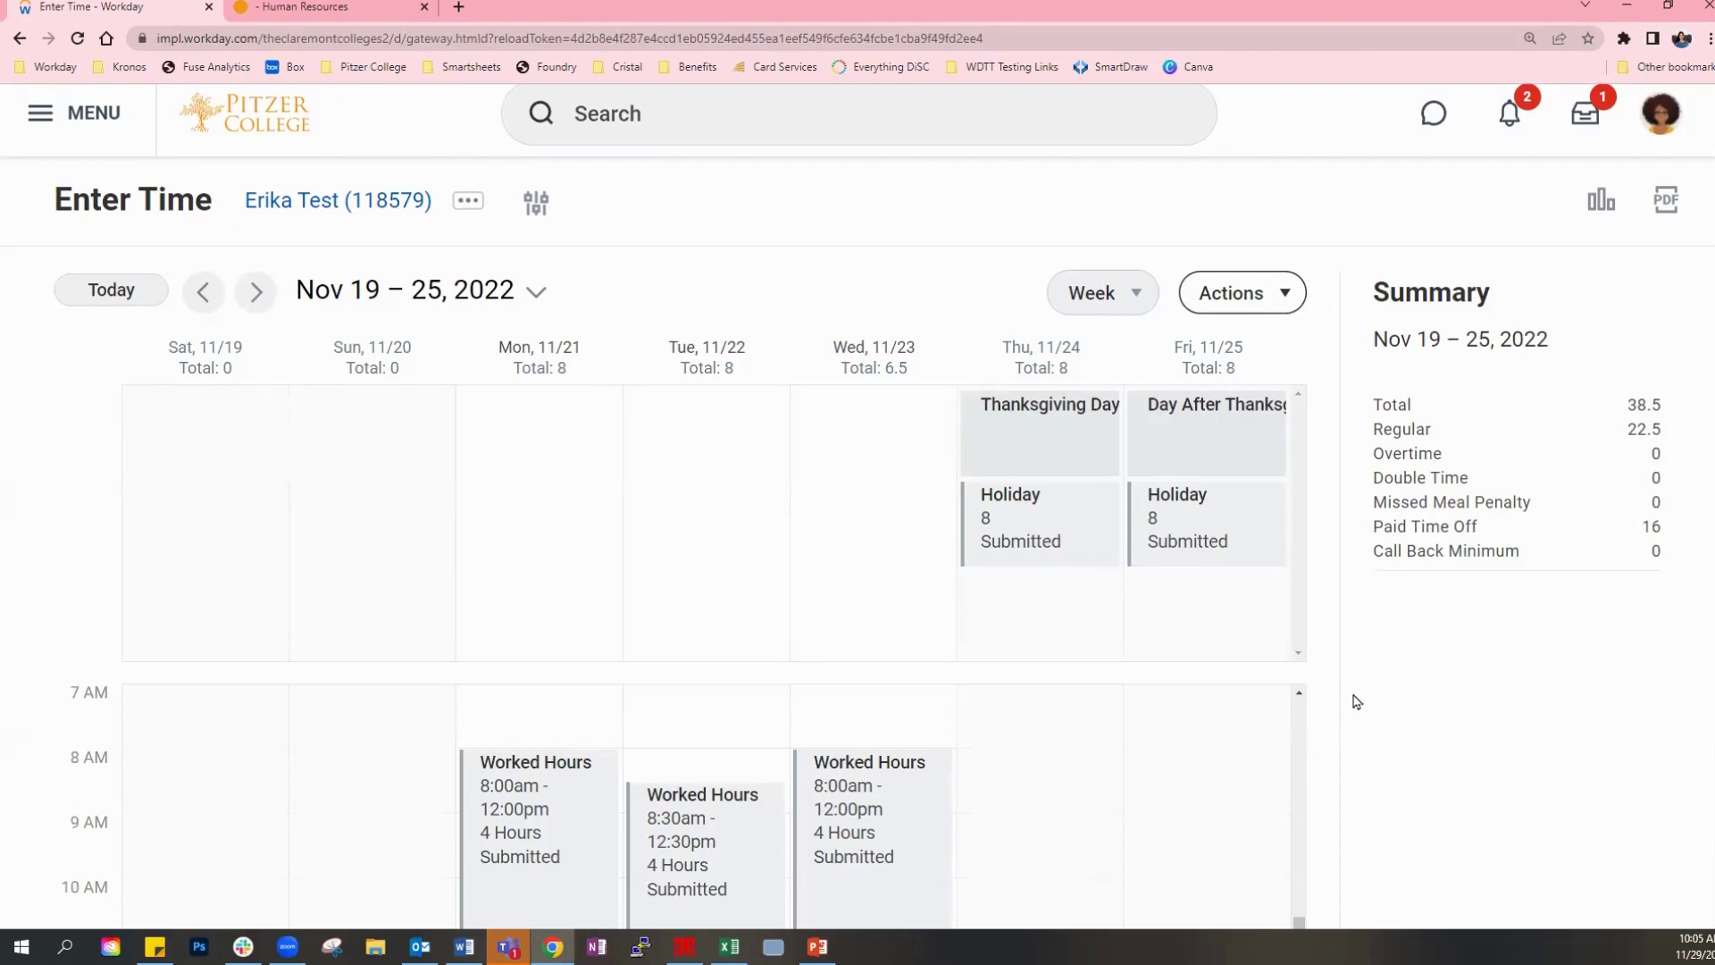
scroll(1356, 701, "down", 1)
scroll(1421, 692, "down", 1)
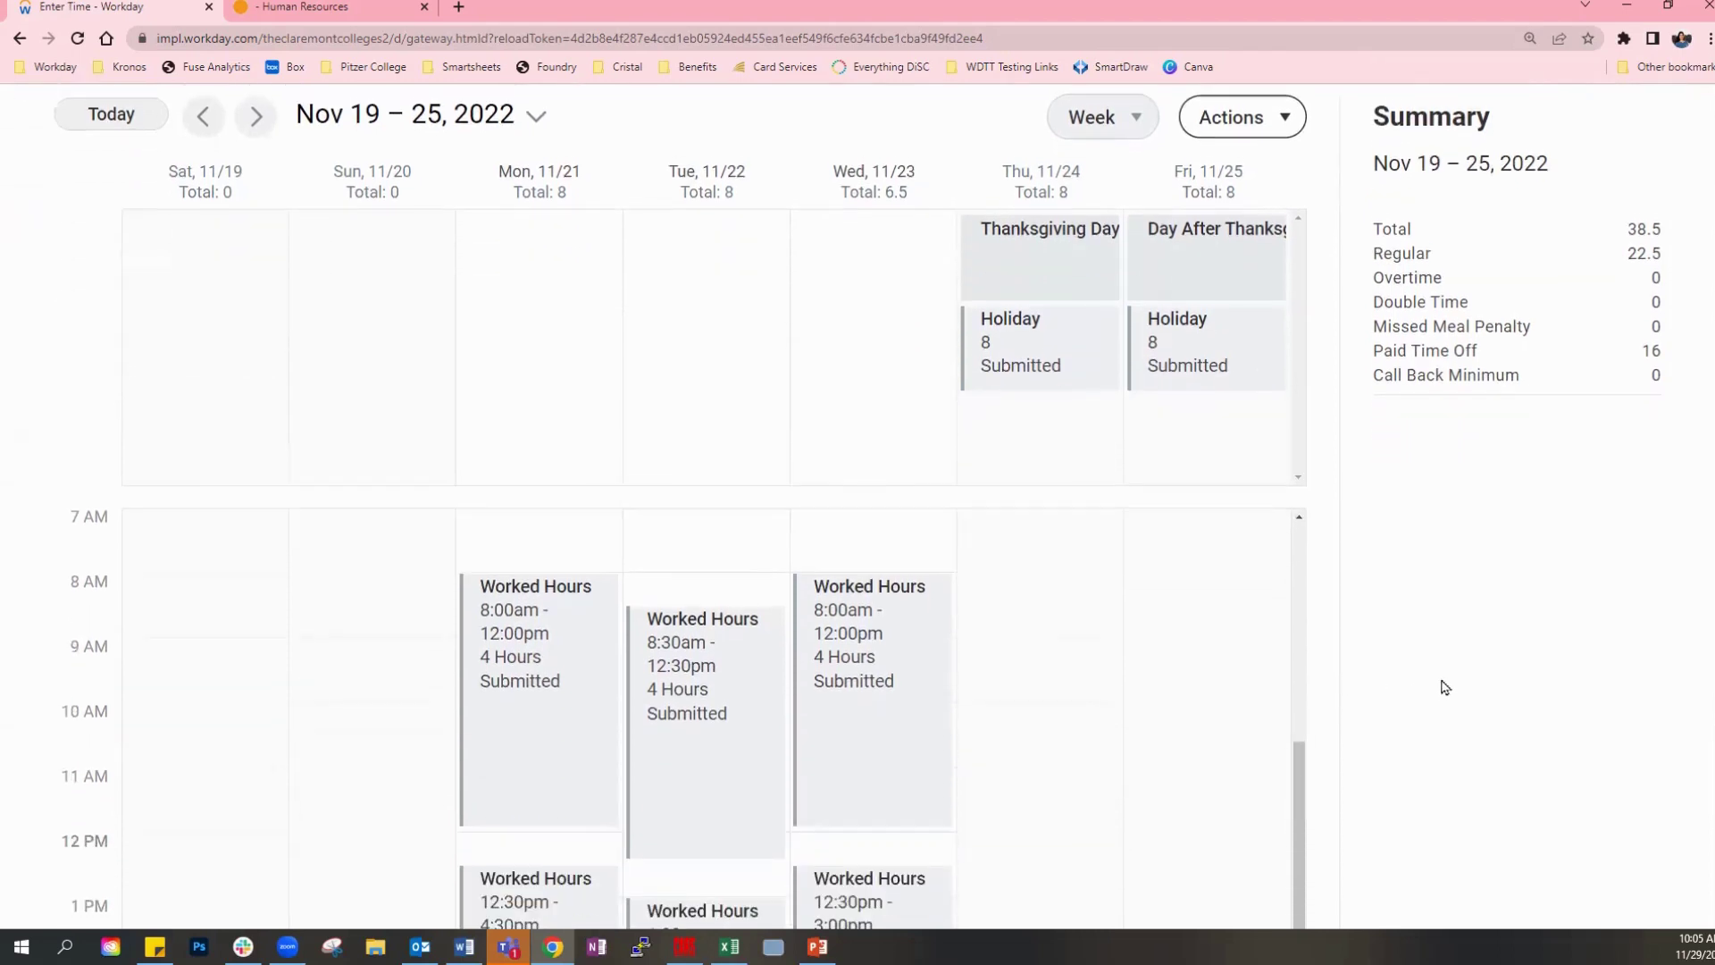
scroll(1302, 593, "down", 1)
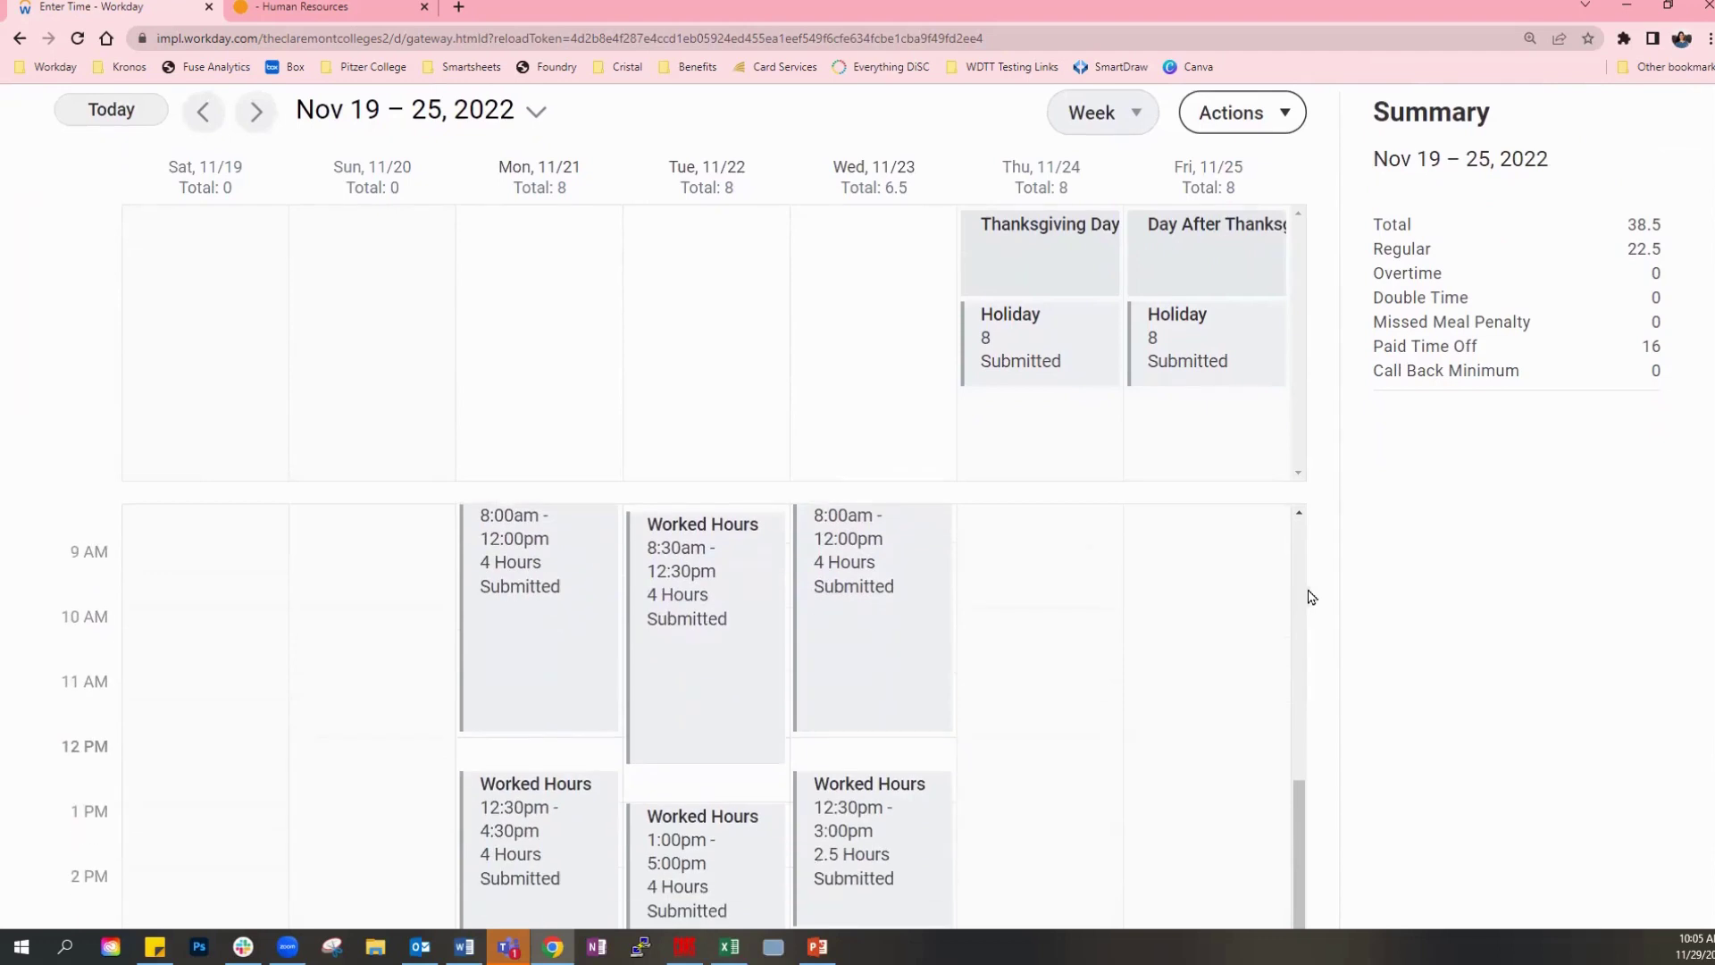
scroll(1479, 645, "up", 1)
scroll(1479, 645, "down", 2)
scroll(494, 548, "up", 1)
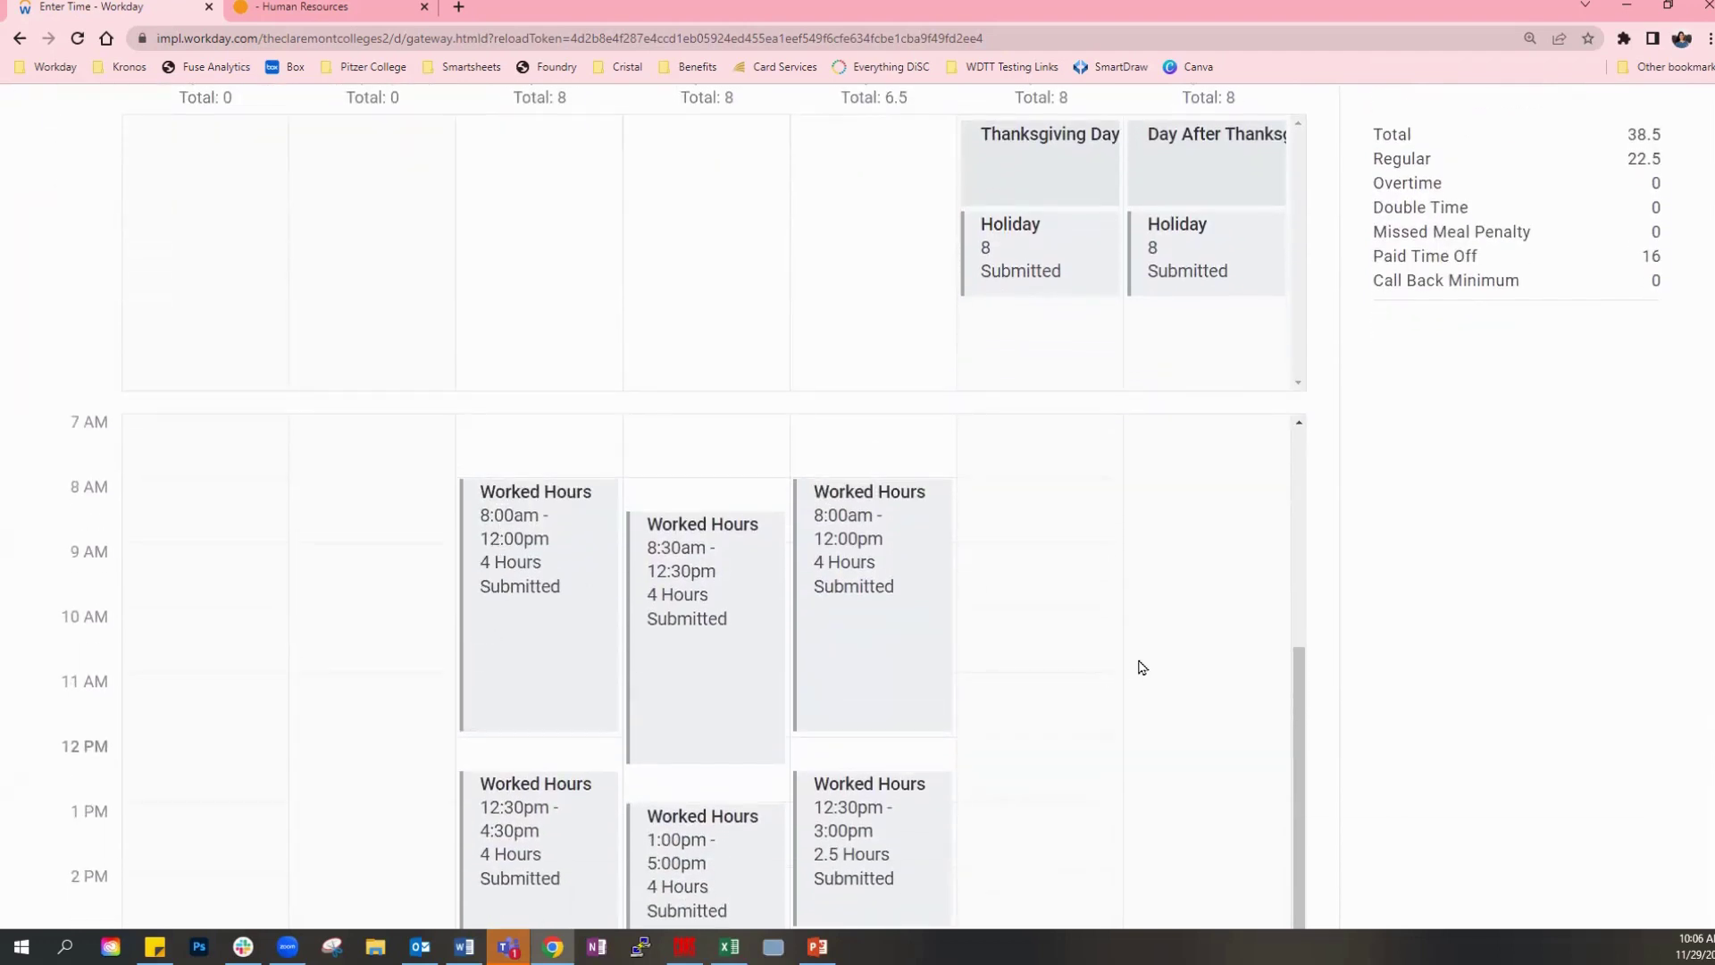
left_click_drag(1304, 668, 1314, 738)
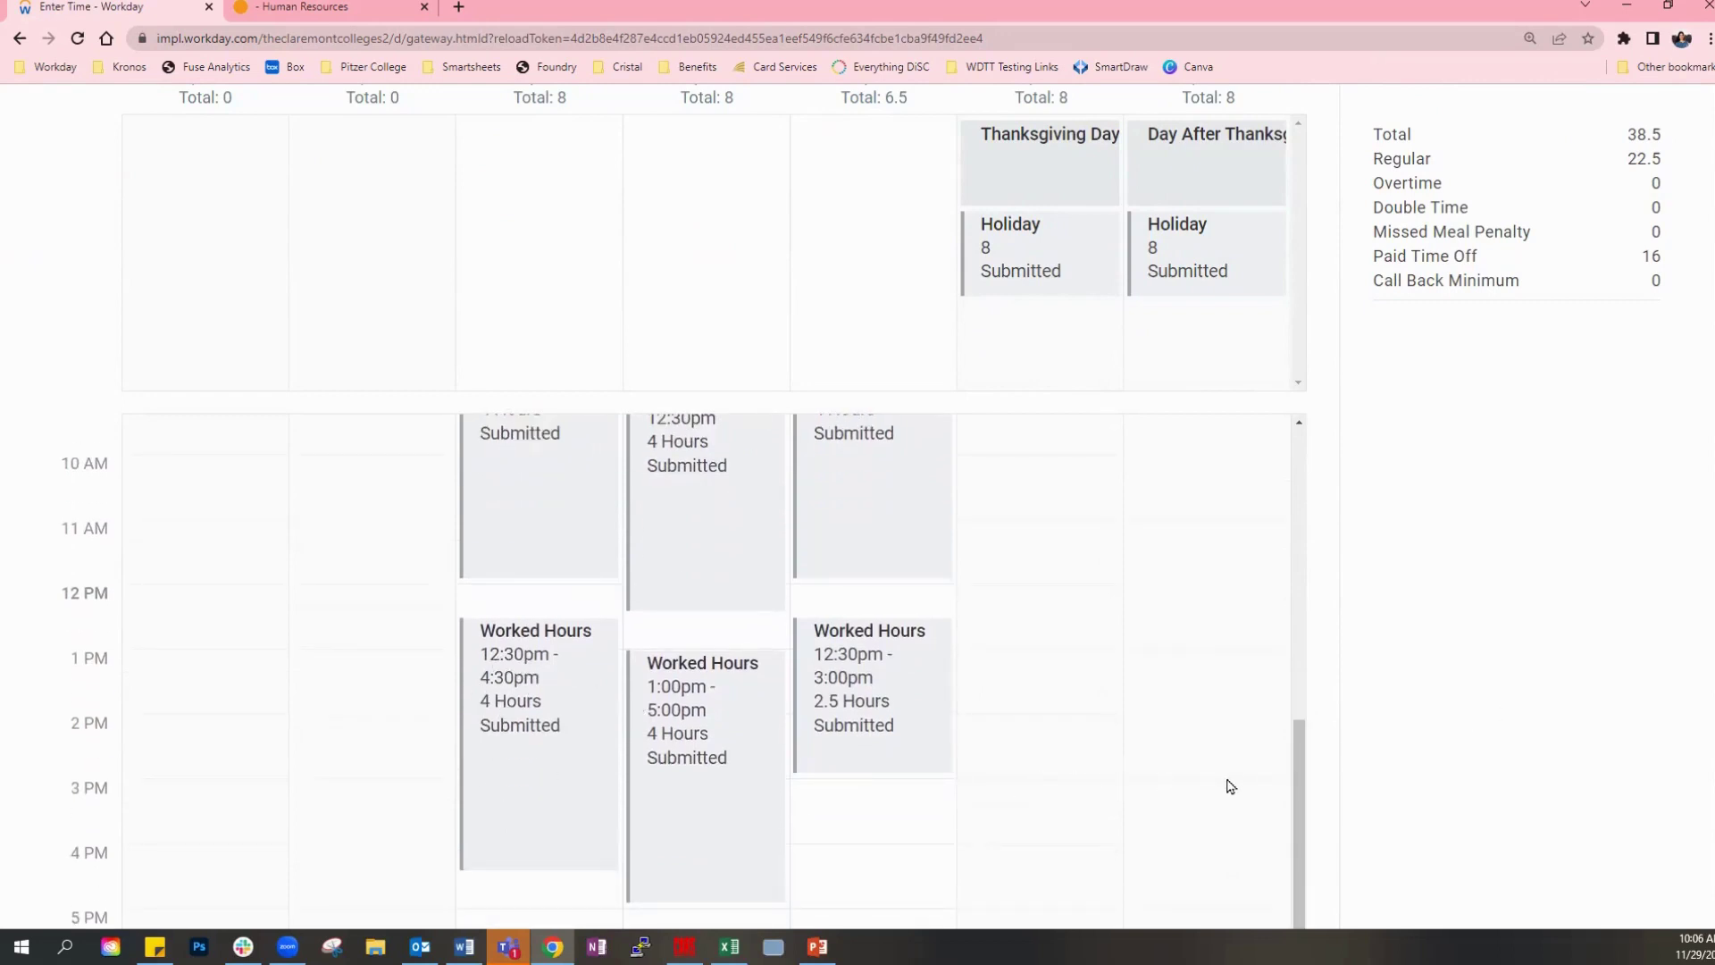
scroll(1231, 786, "up", 1)
scroll(1231, 786, "up", 3)
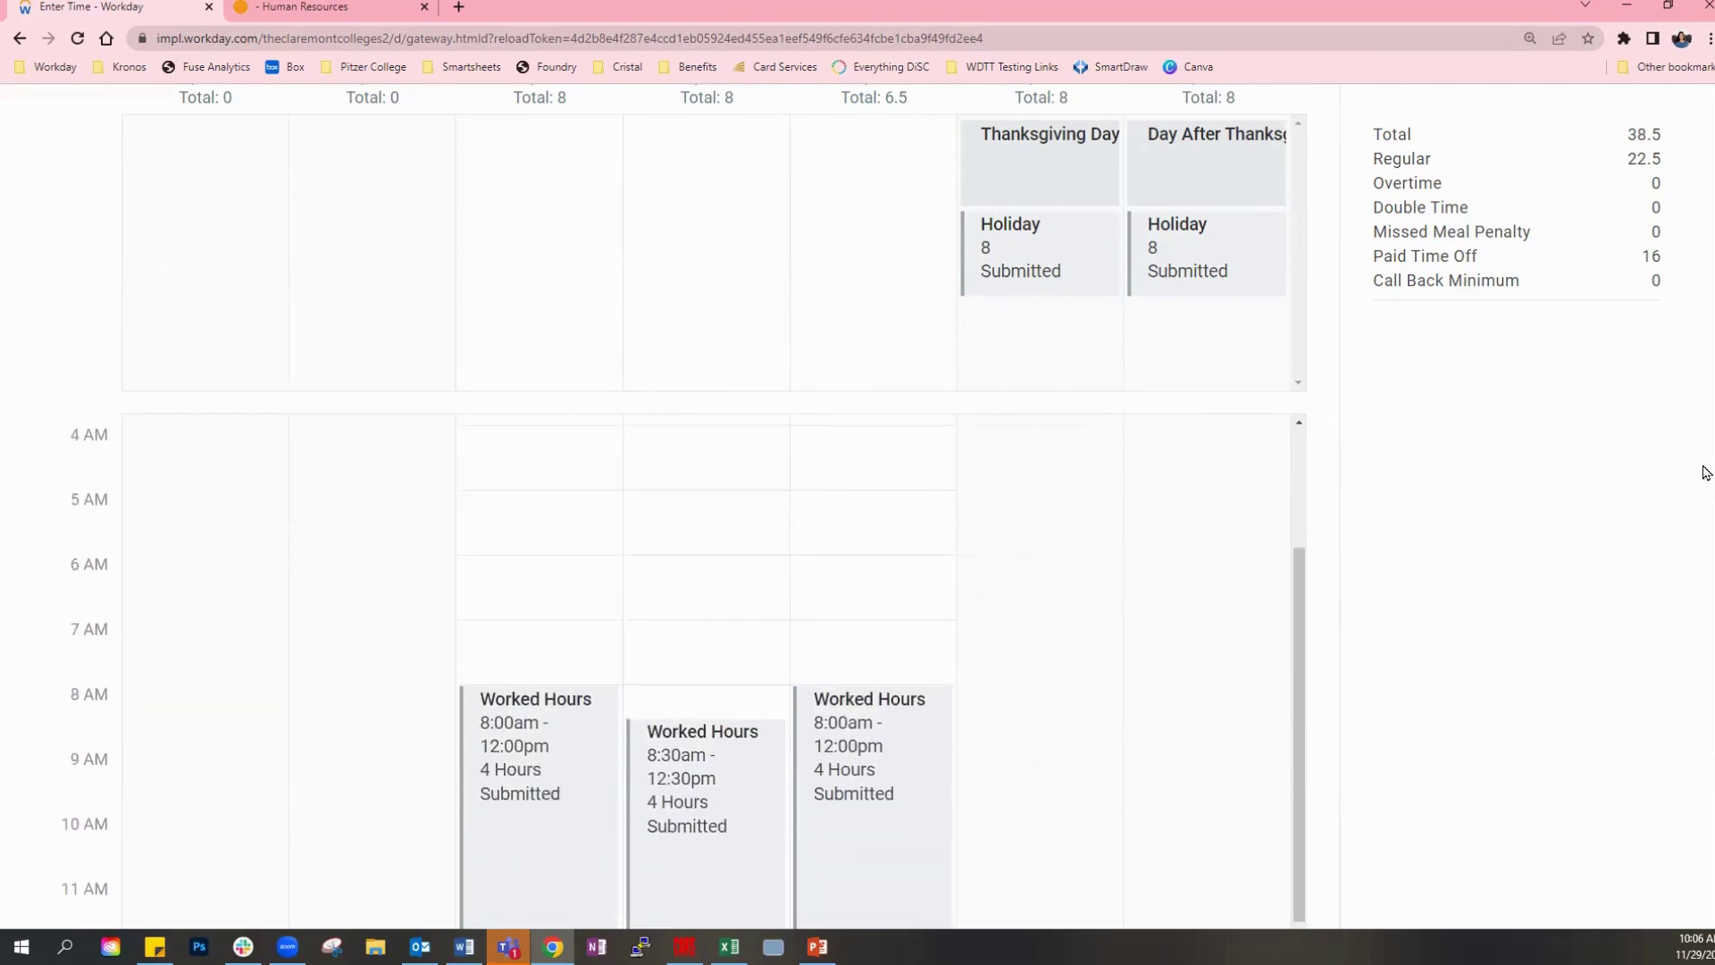
scroll(1703, 446, "up", 1)
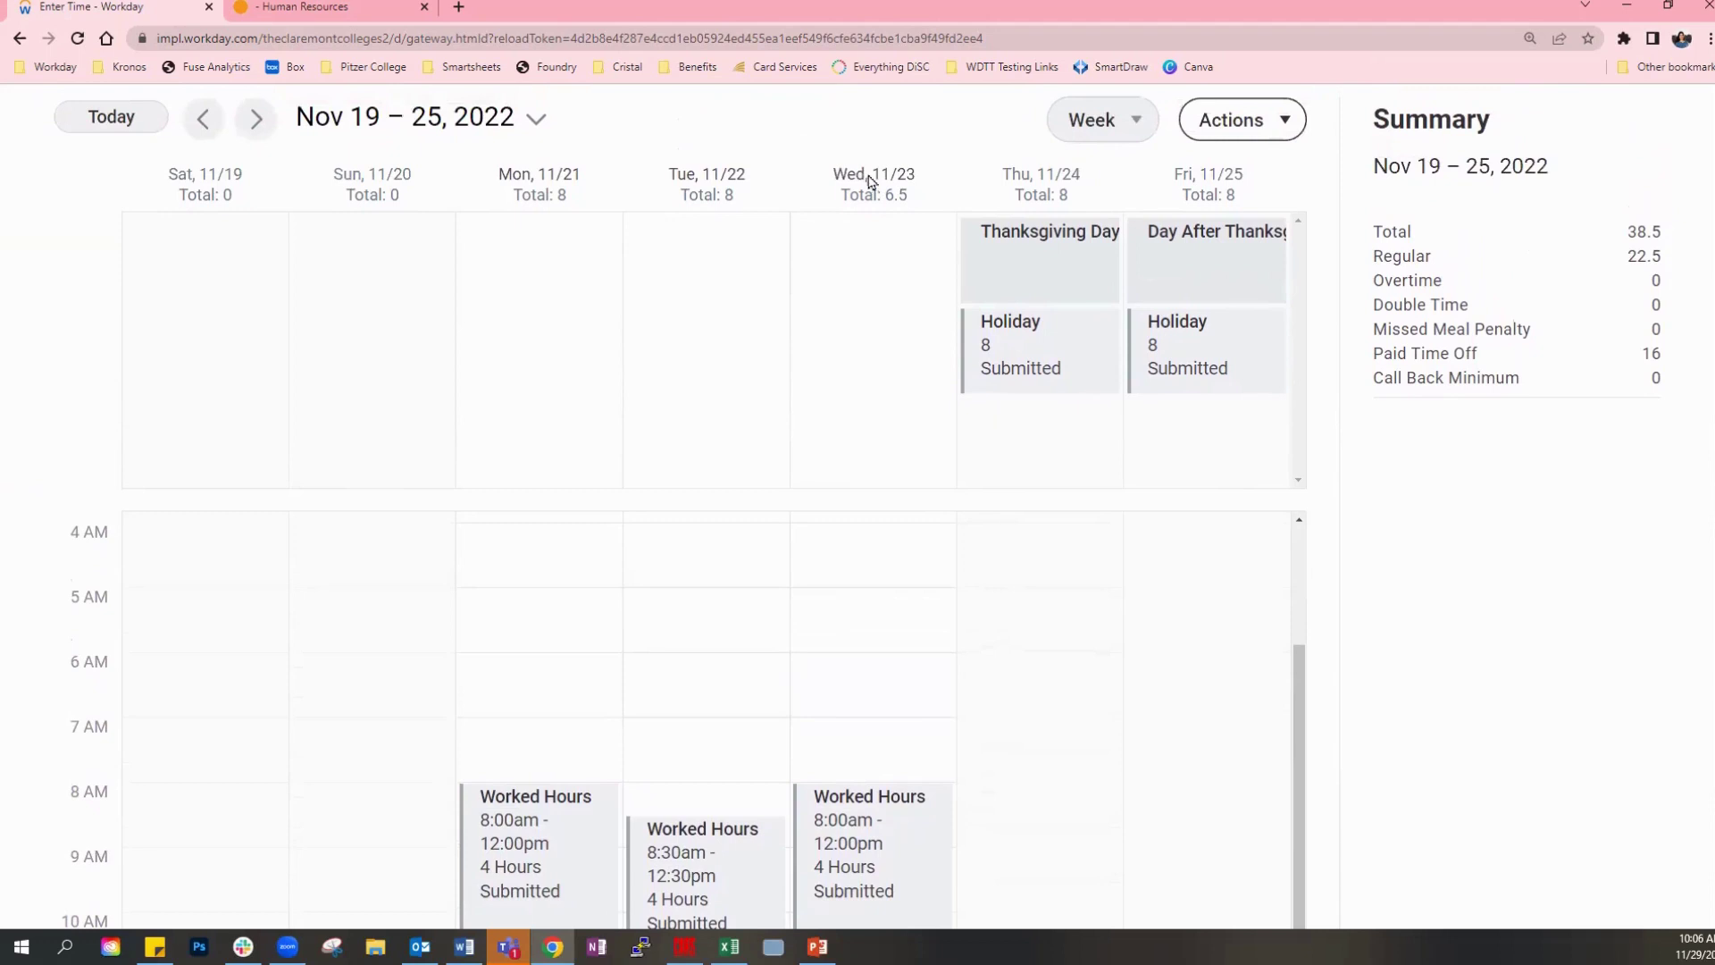
Open a new time entry for Wed, 11/23 from the empty slot after the 12:30pm - 3:00pm block.
left_click(866, 299)
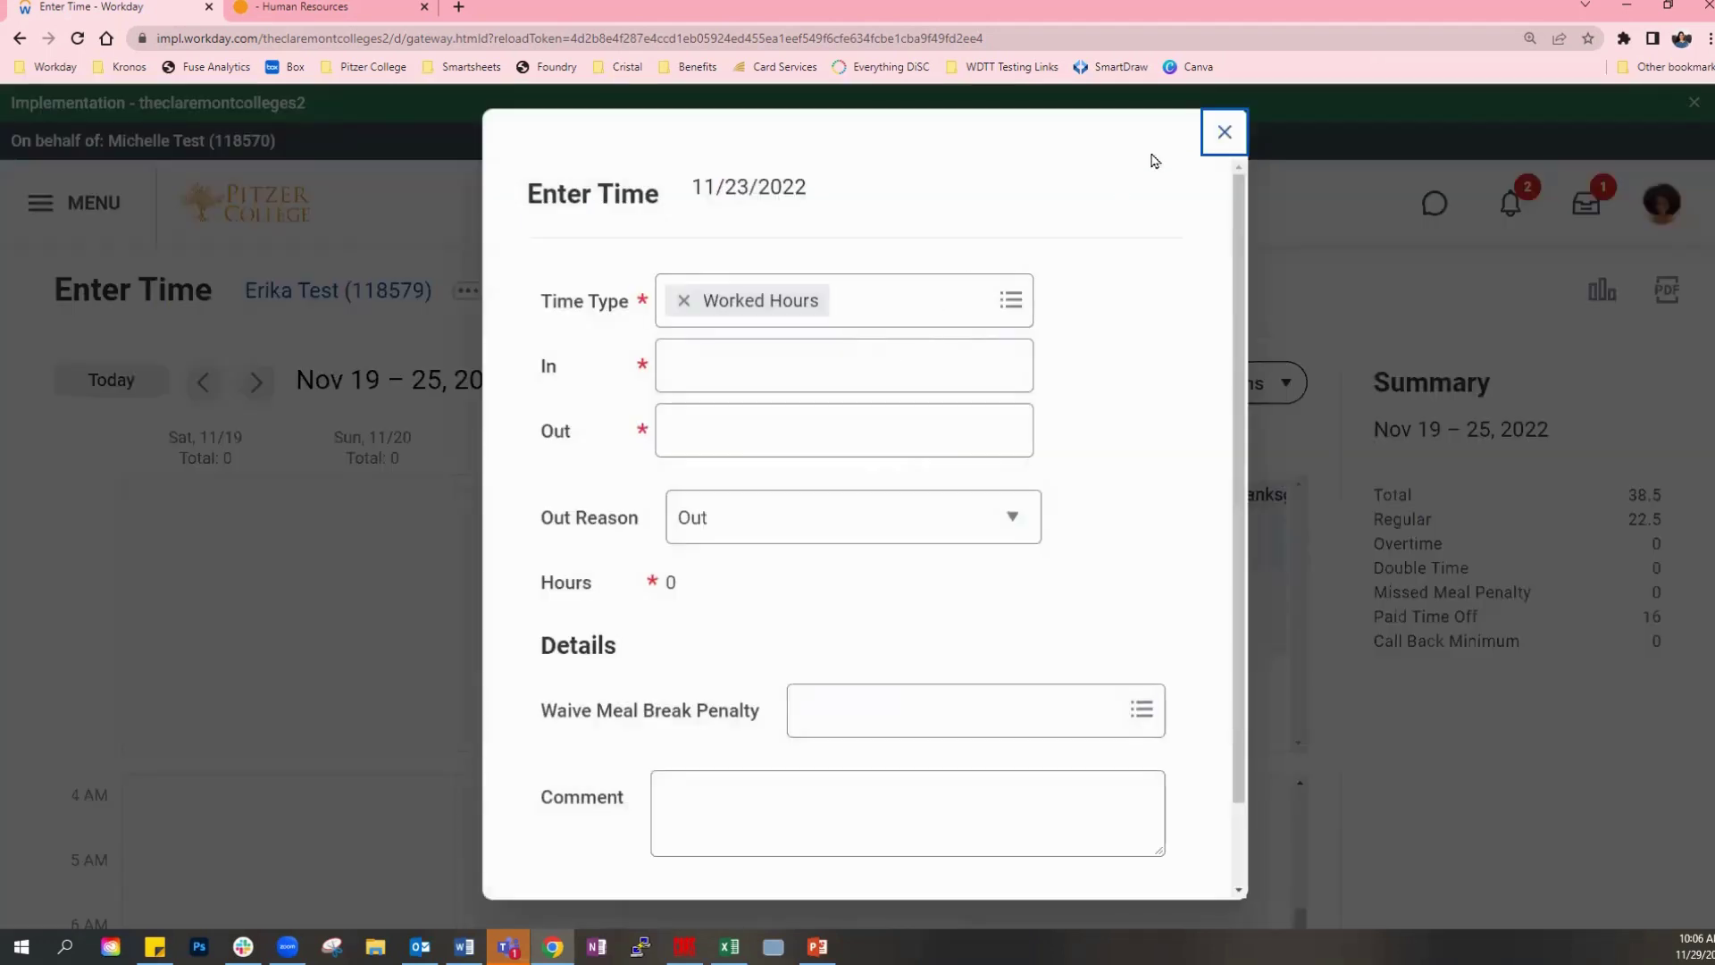
left_click(1222, 134)
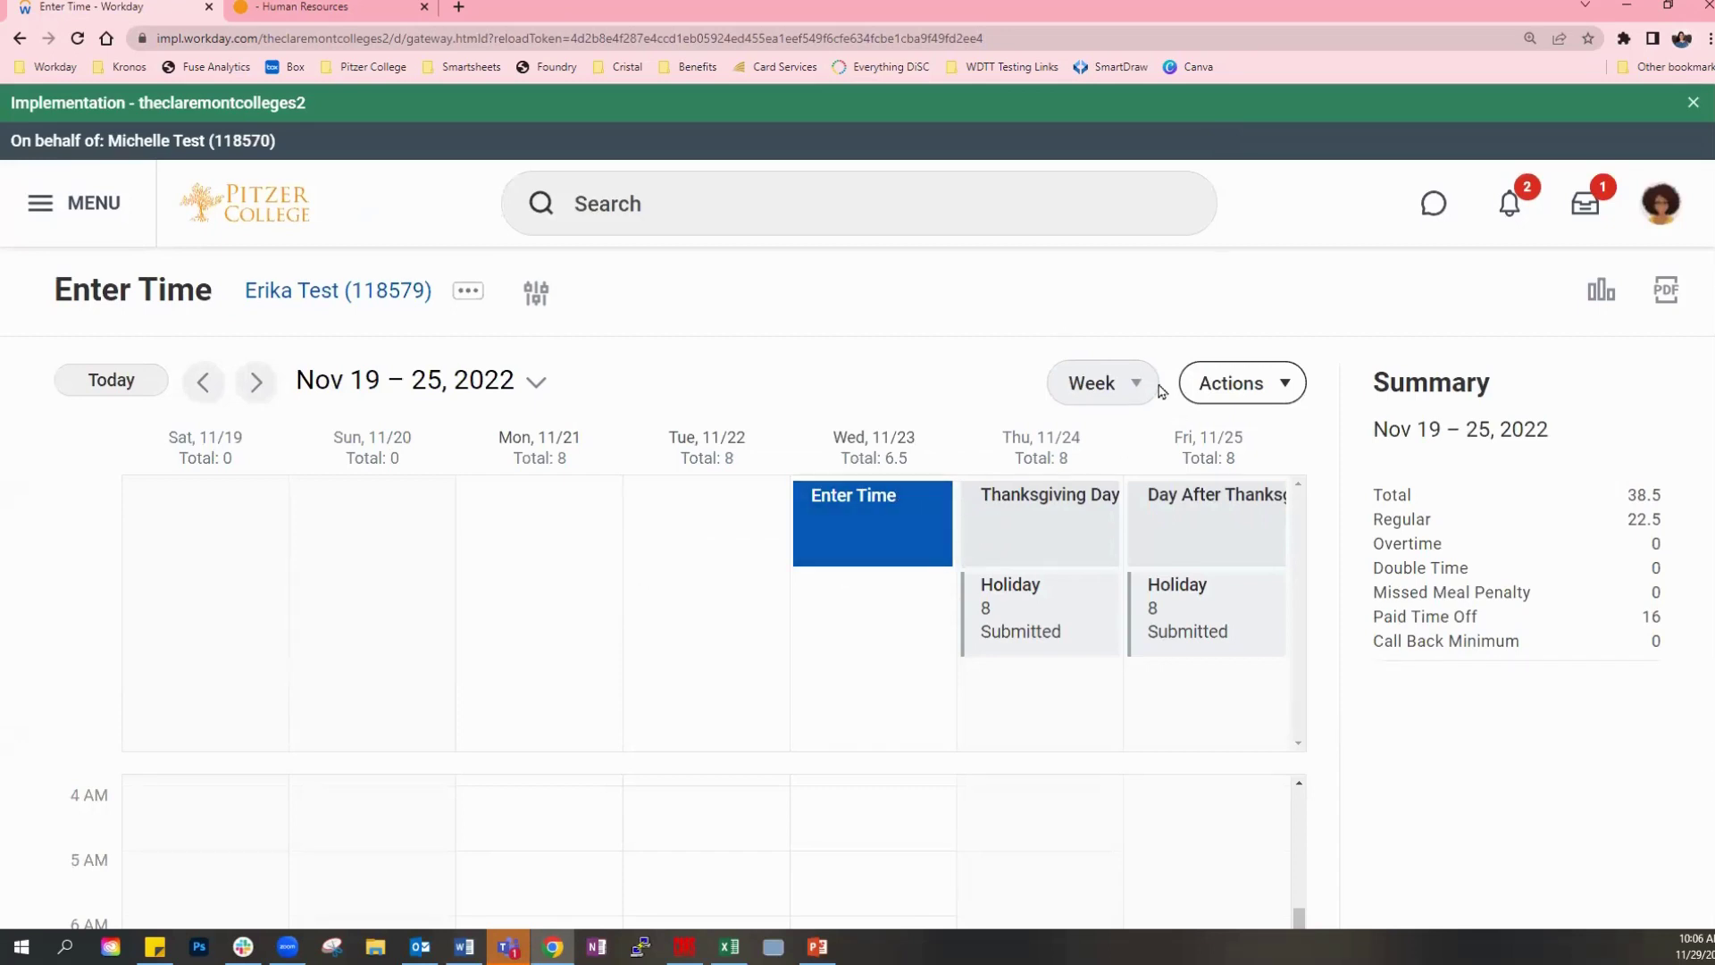
scroll(893, 358, "down", 2)
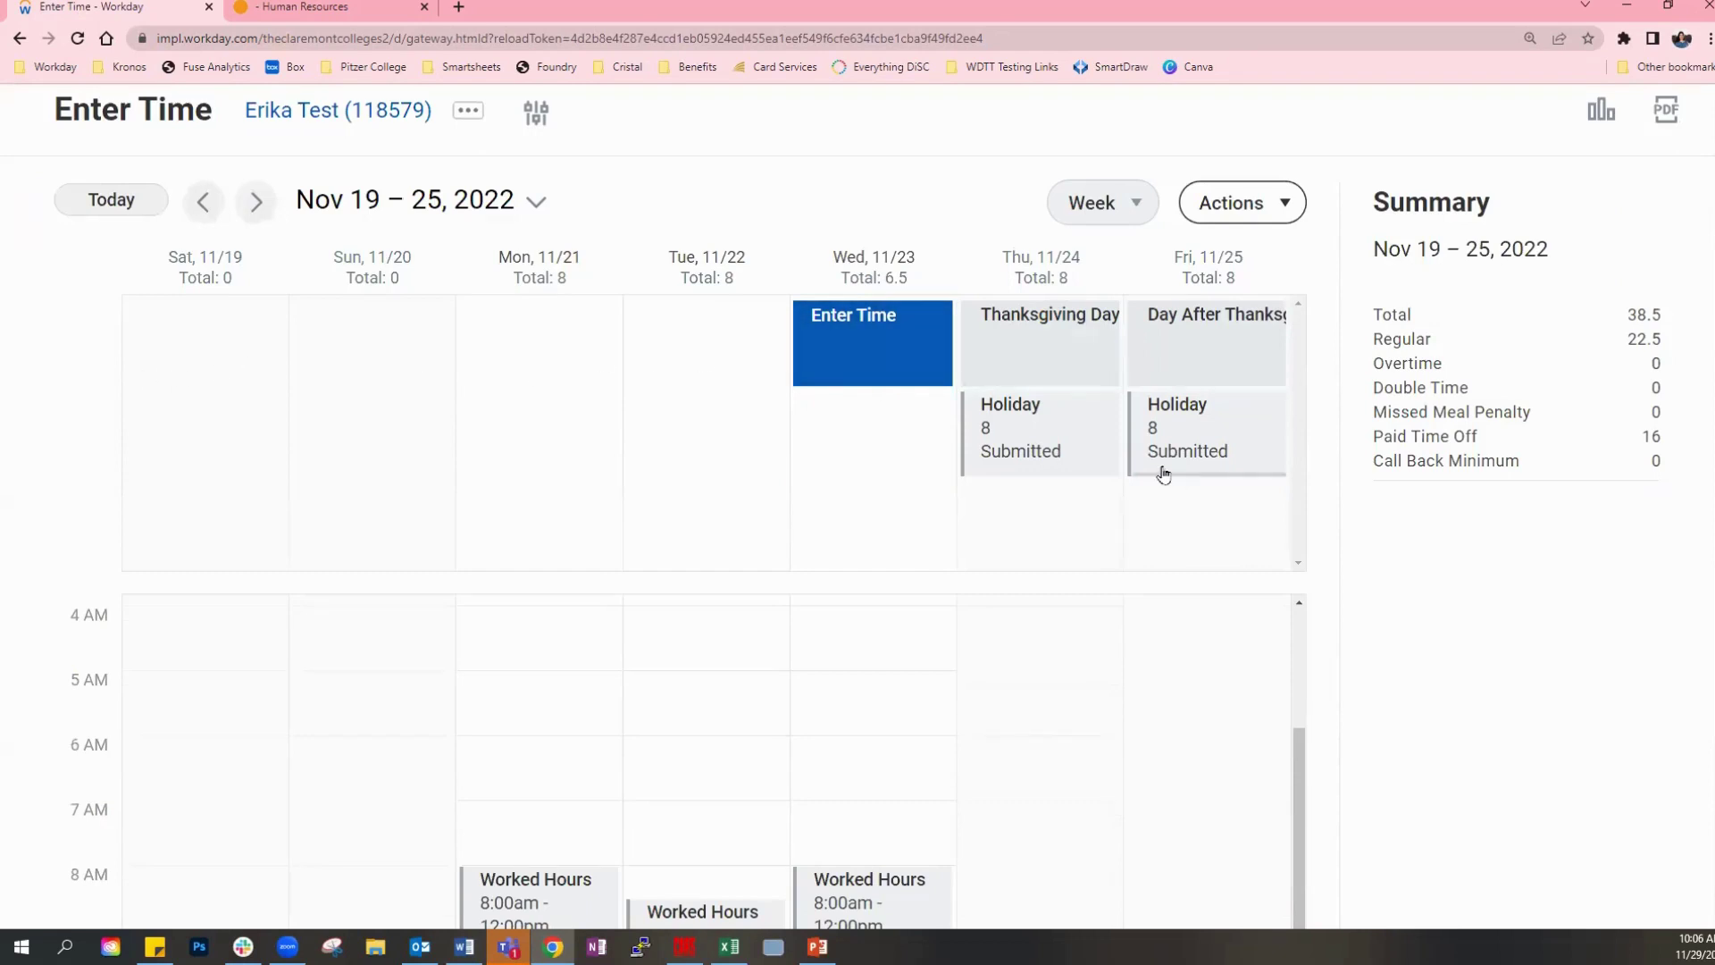
scroll(904, 556, "down", 2)
scroll(858, 447, "down", 5)
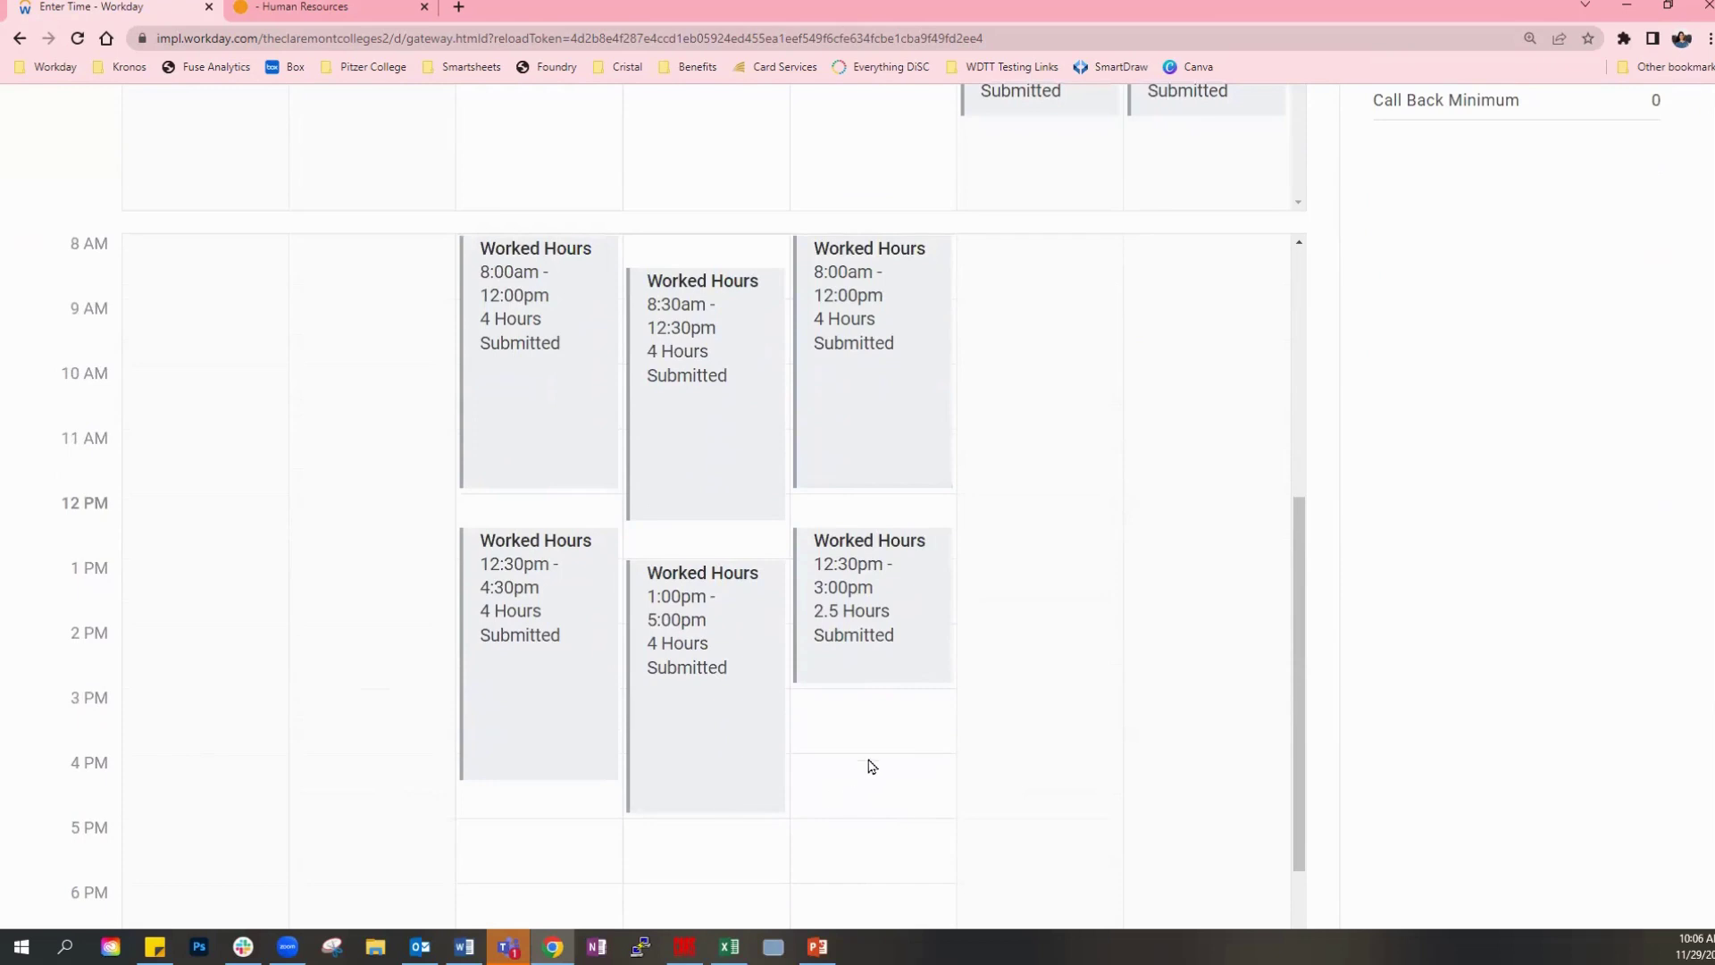
left_click(864, 723)
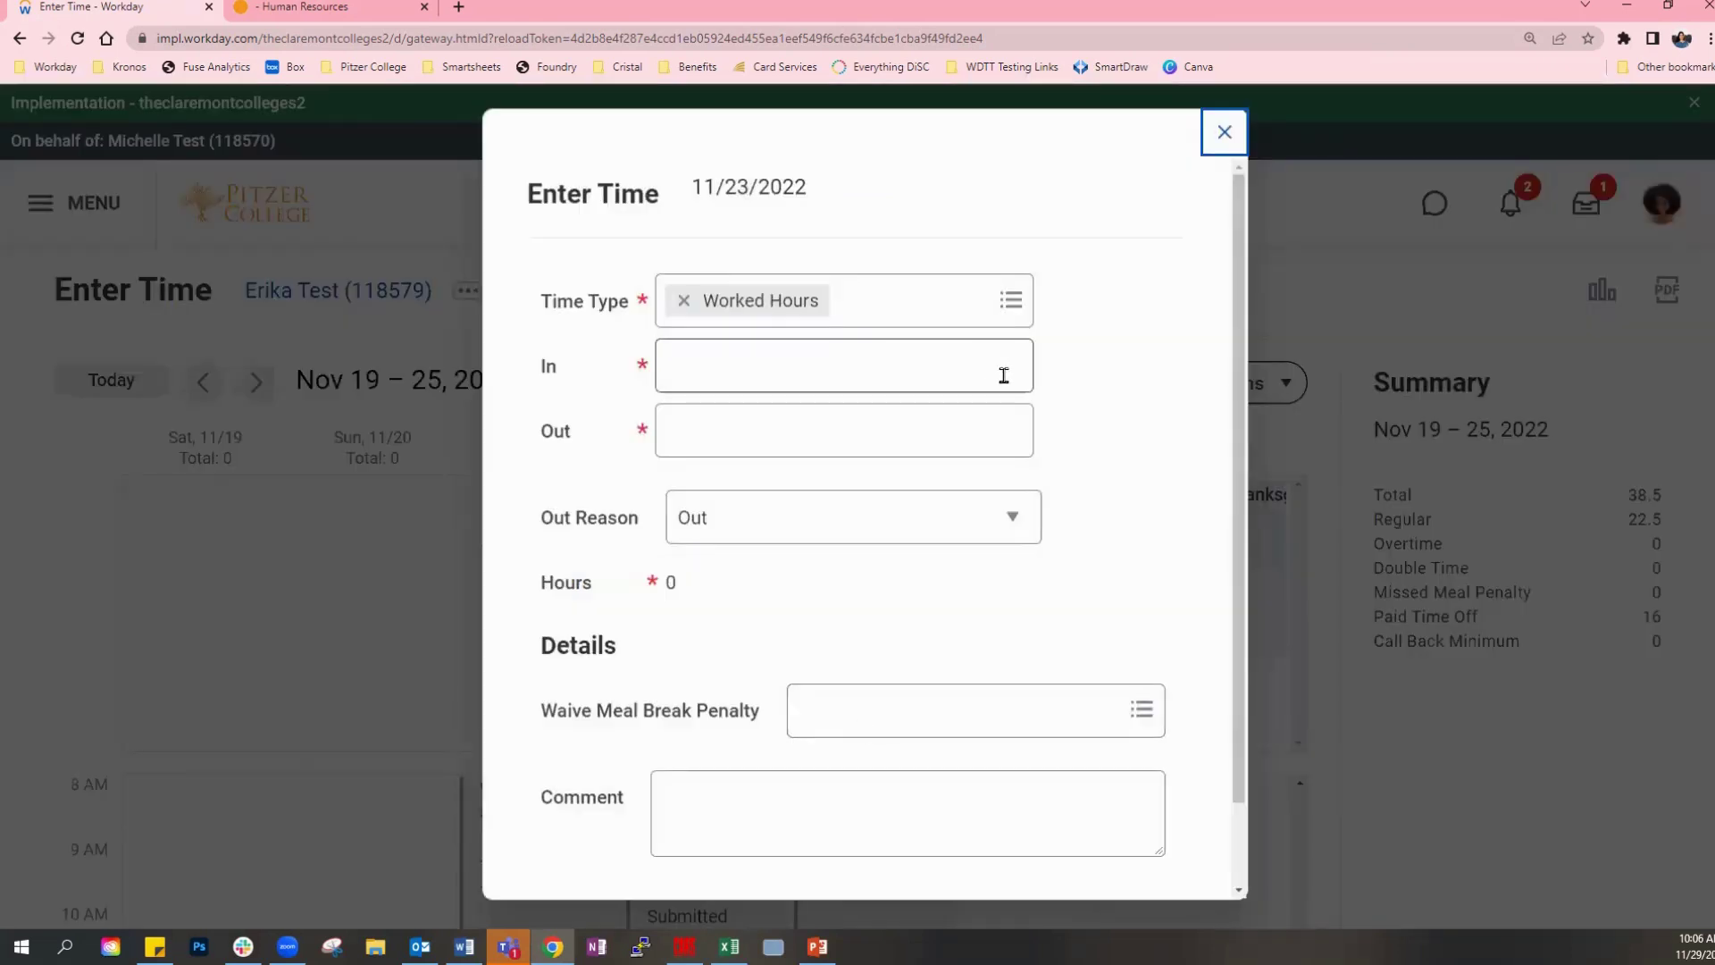
Browse the Time Entry Codes and Absence time types, and set the 11/23/2022 entry's time type to Paid Release Time.
left_click(915, 311)
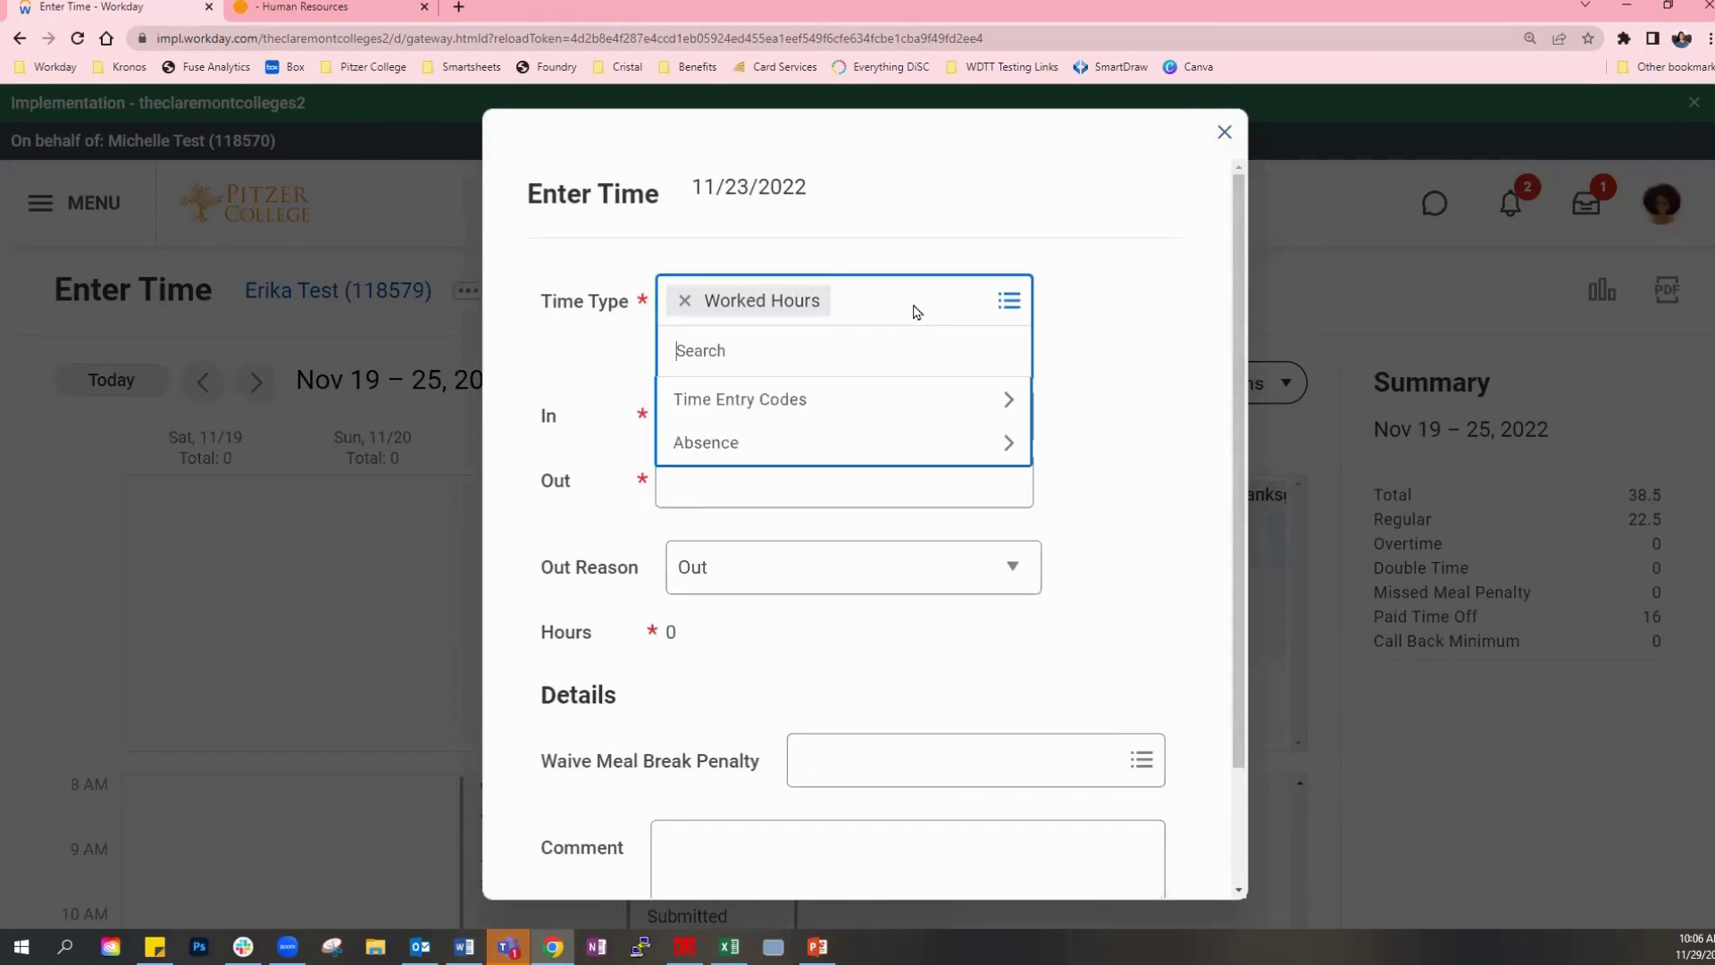
left_click(714, 454)
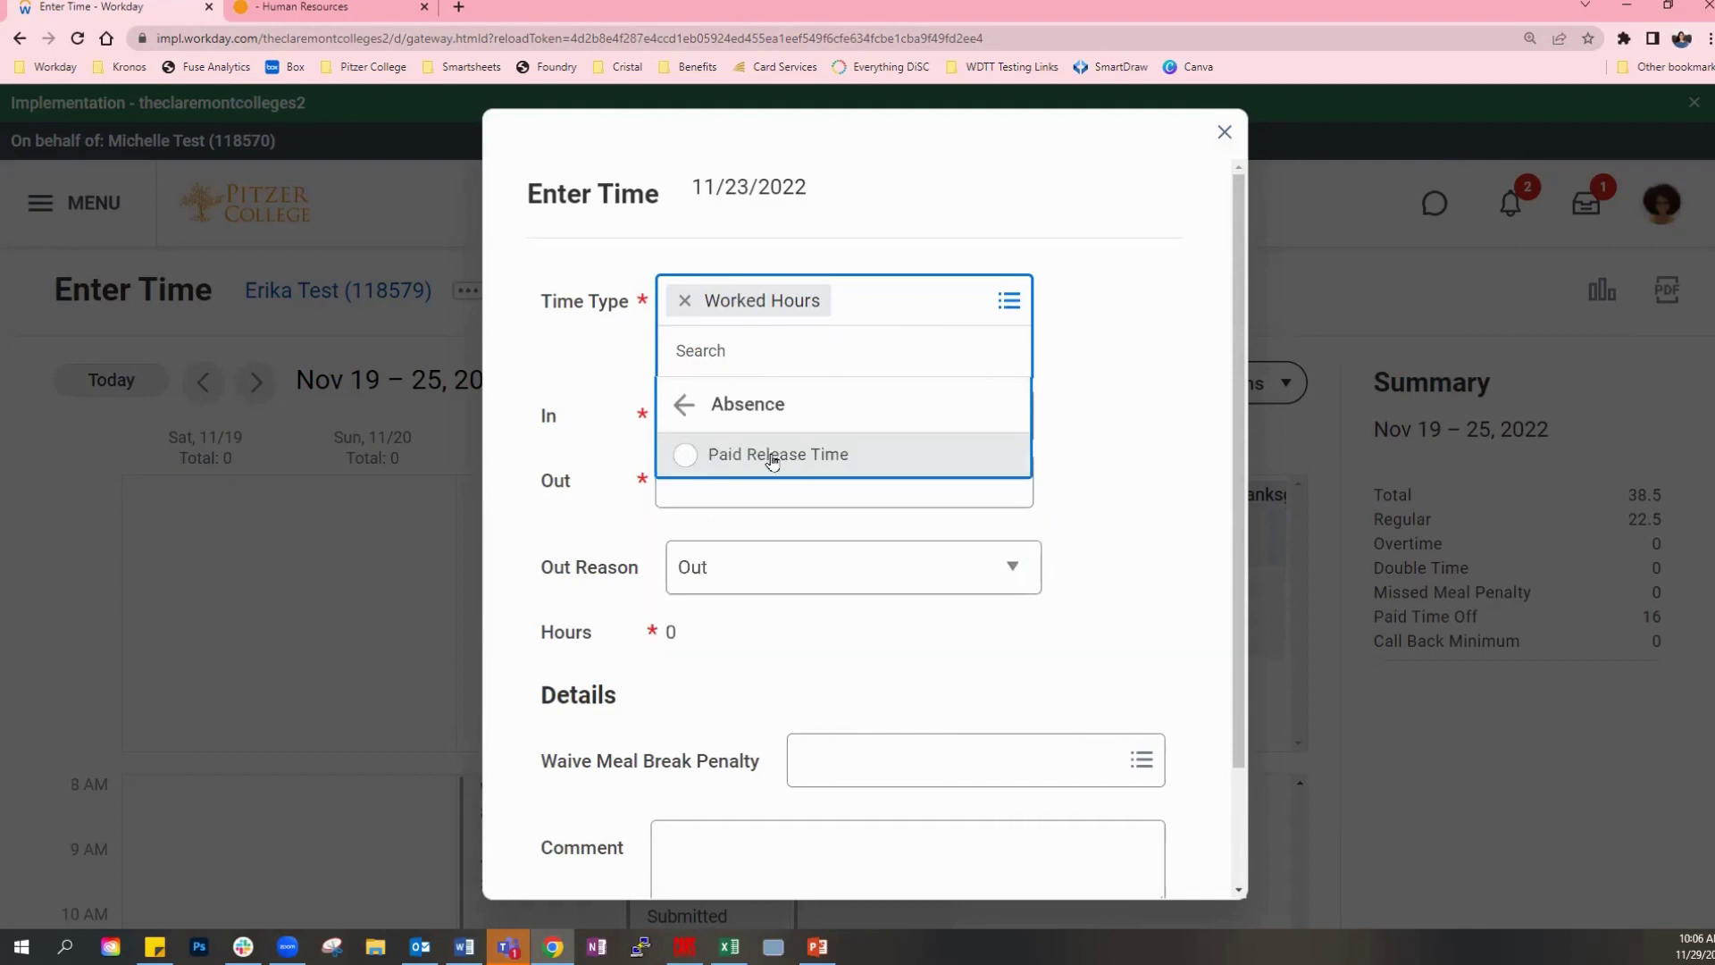
left_click(754, 411)
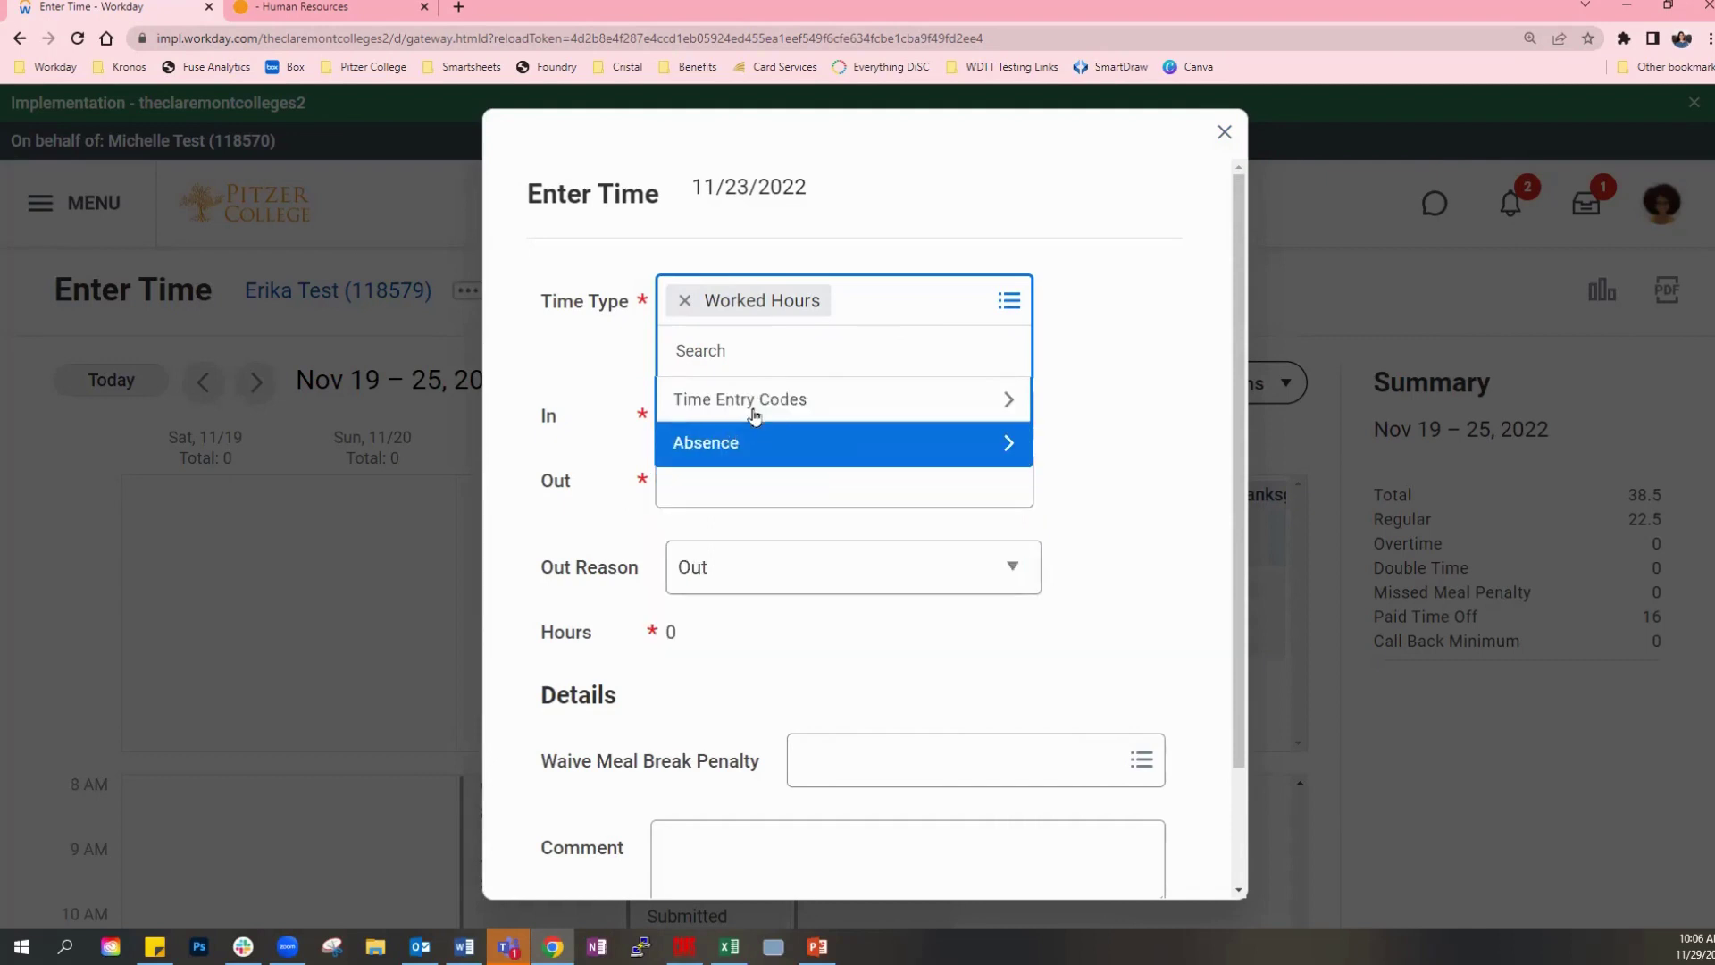
left_click(737, 404)
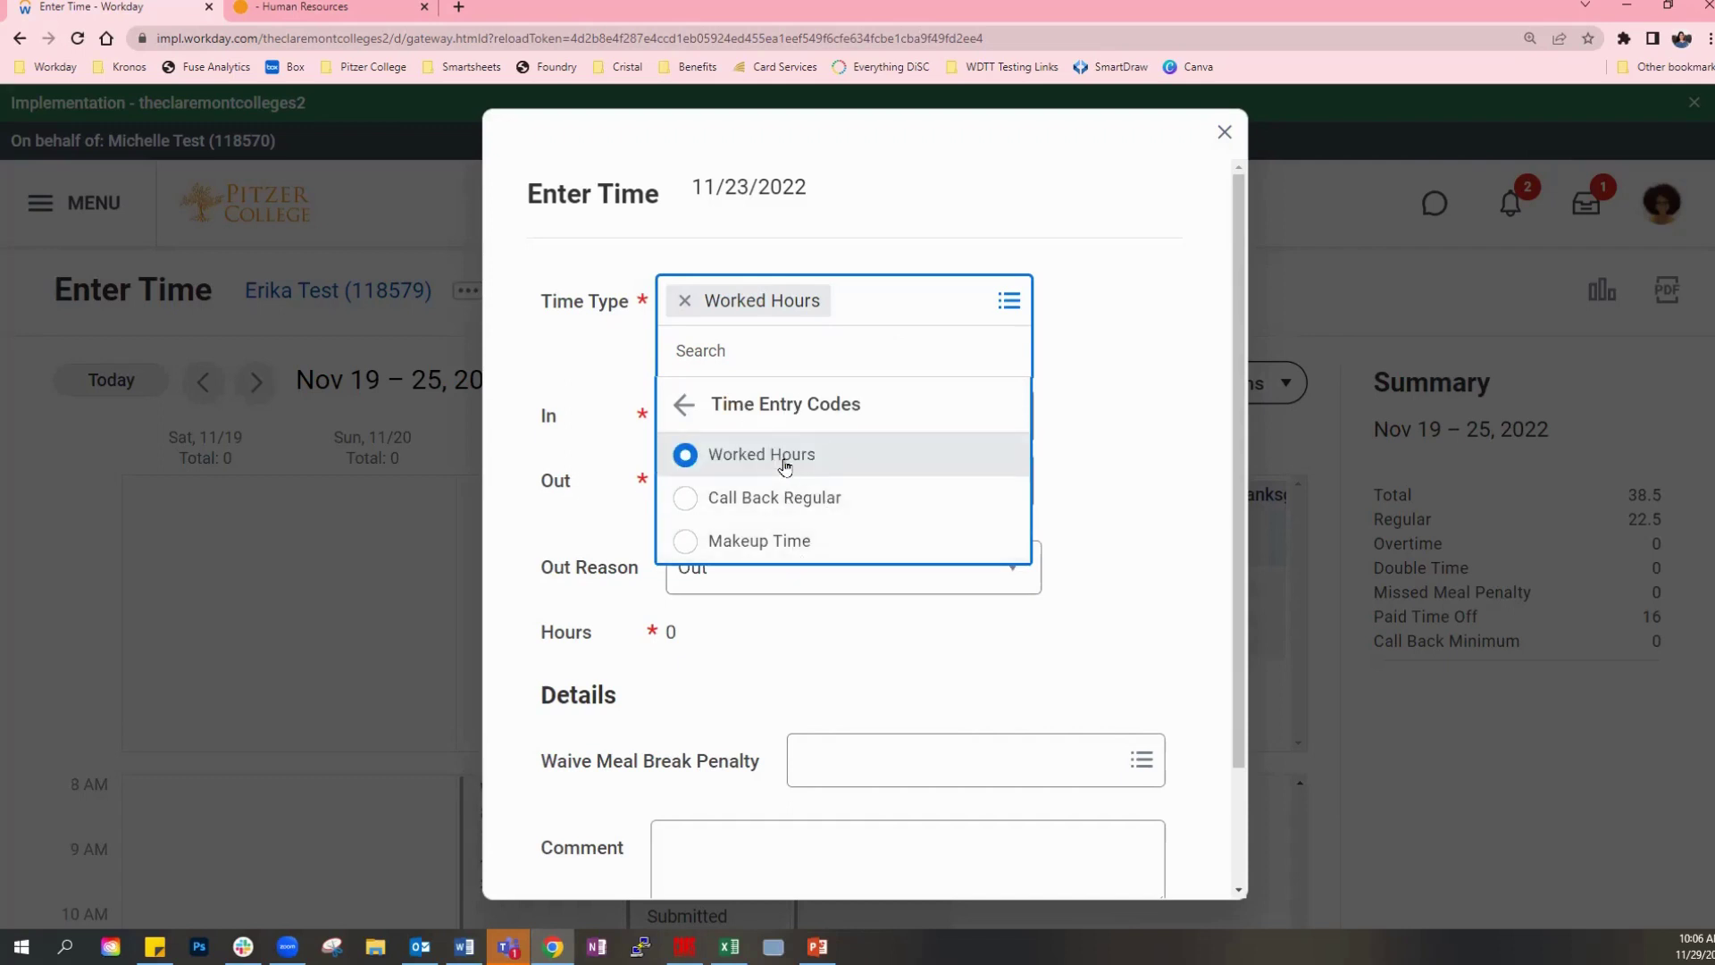
left_click(680, 408)
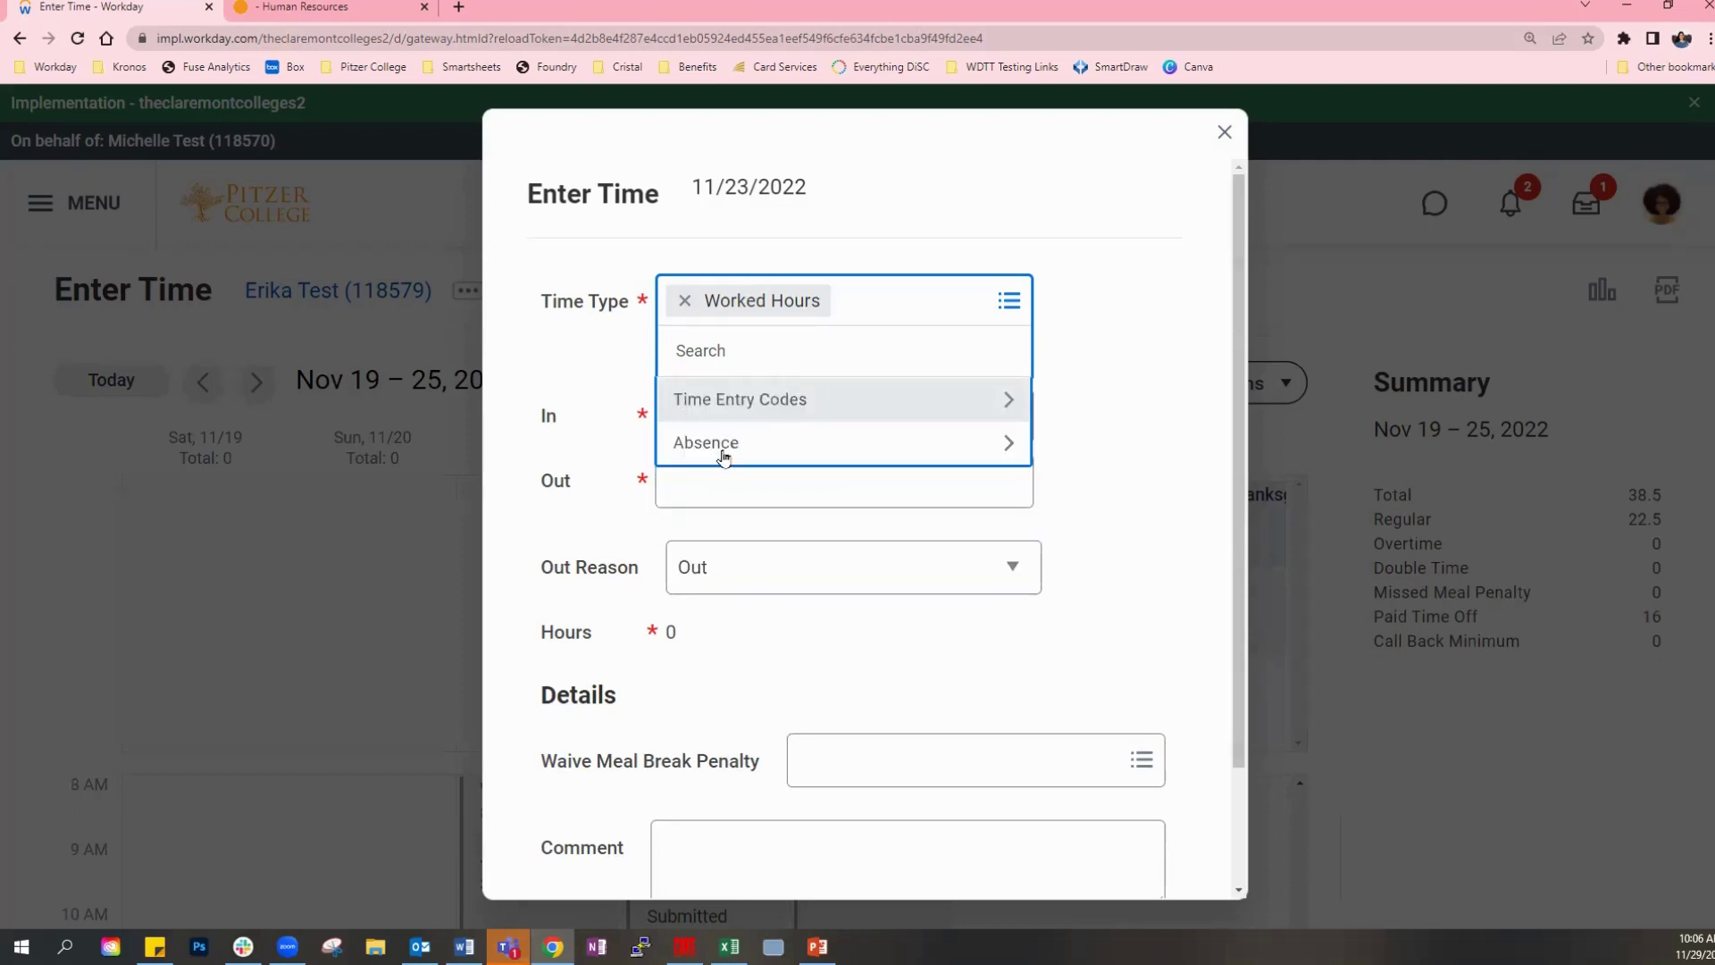
left_click(719, 444)
left_click(734, 460)
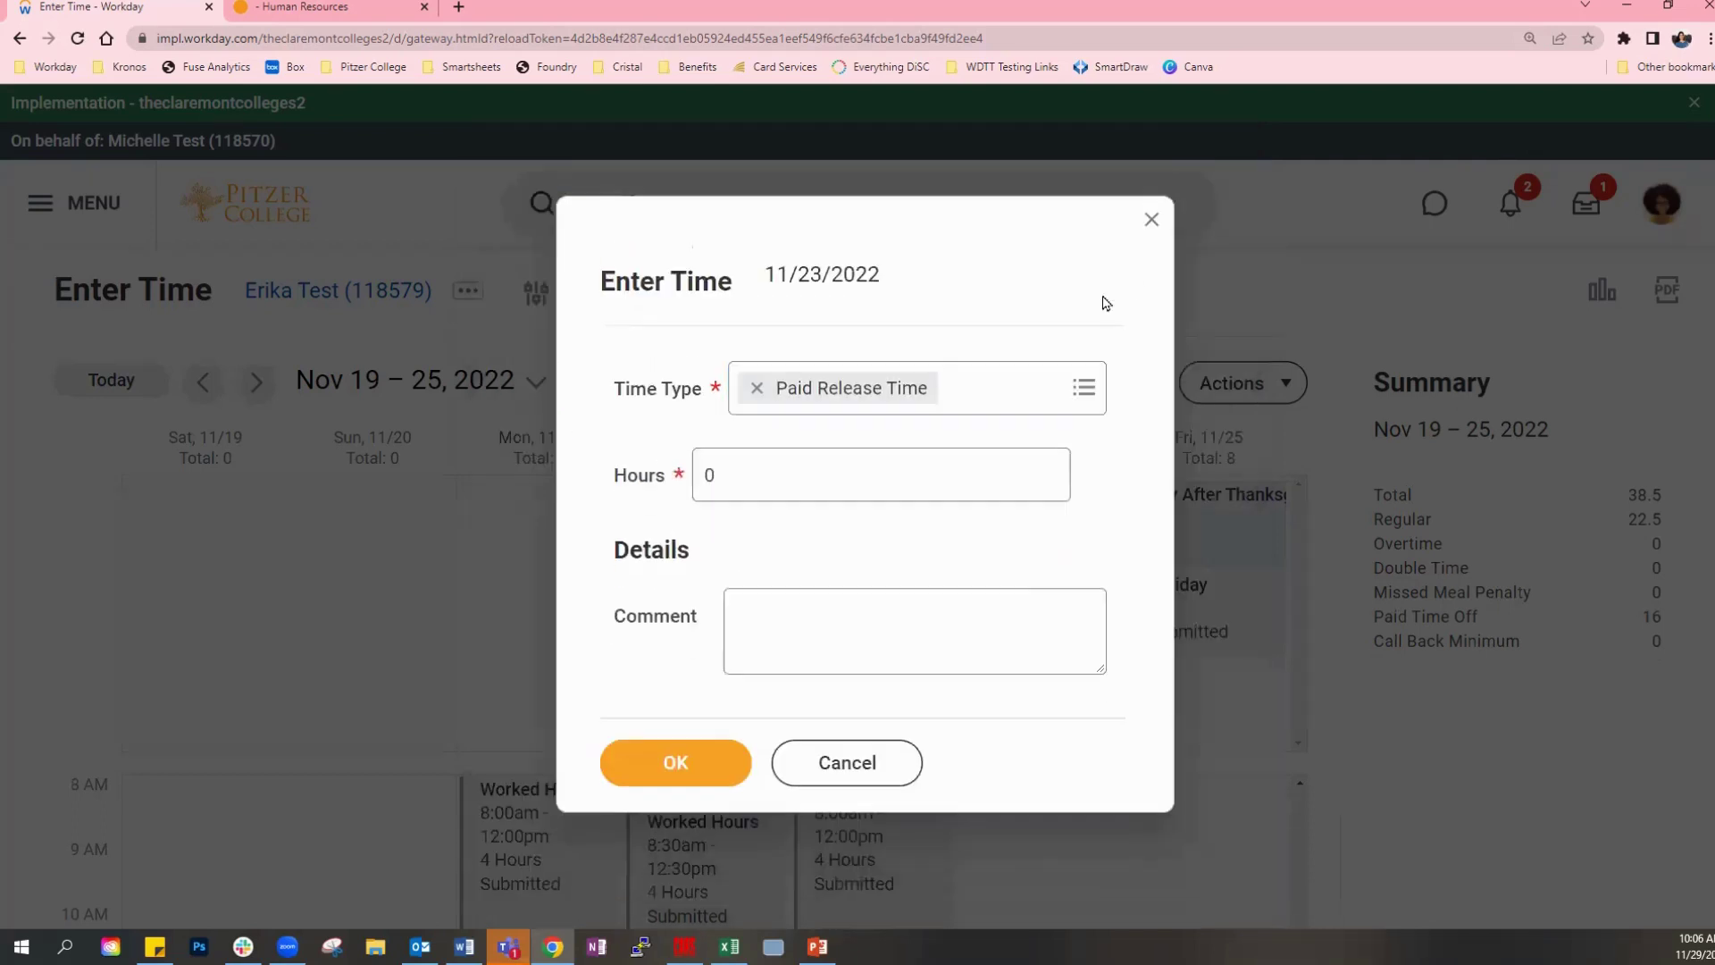
Set the 11/23/2022 Paid Release Time entry to 2 hours and save it to the employee's calendar.
left_click(881, 457)
double_click(748, 472)
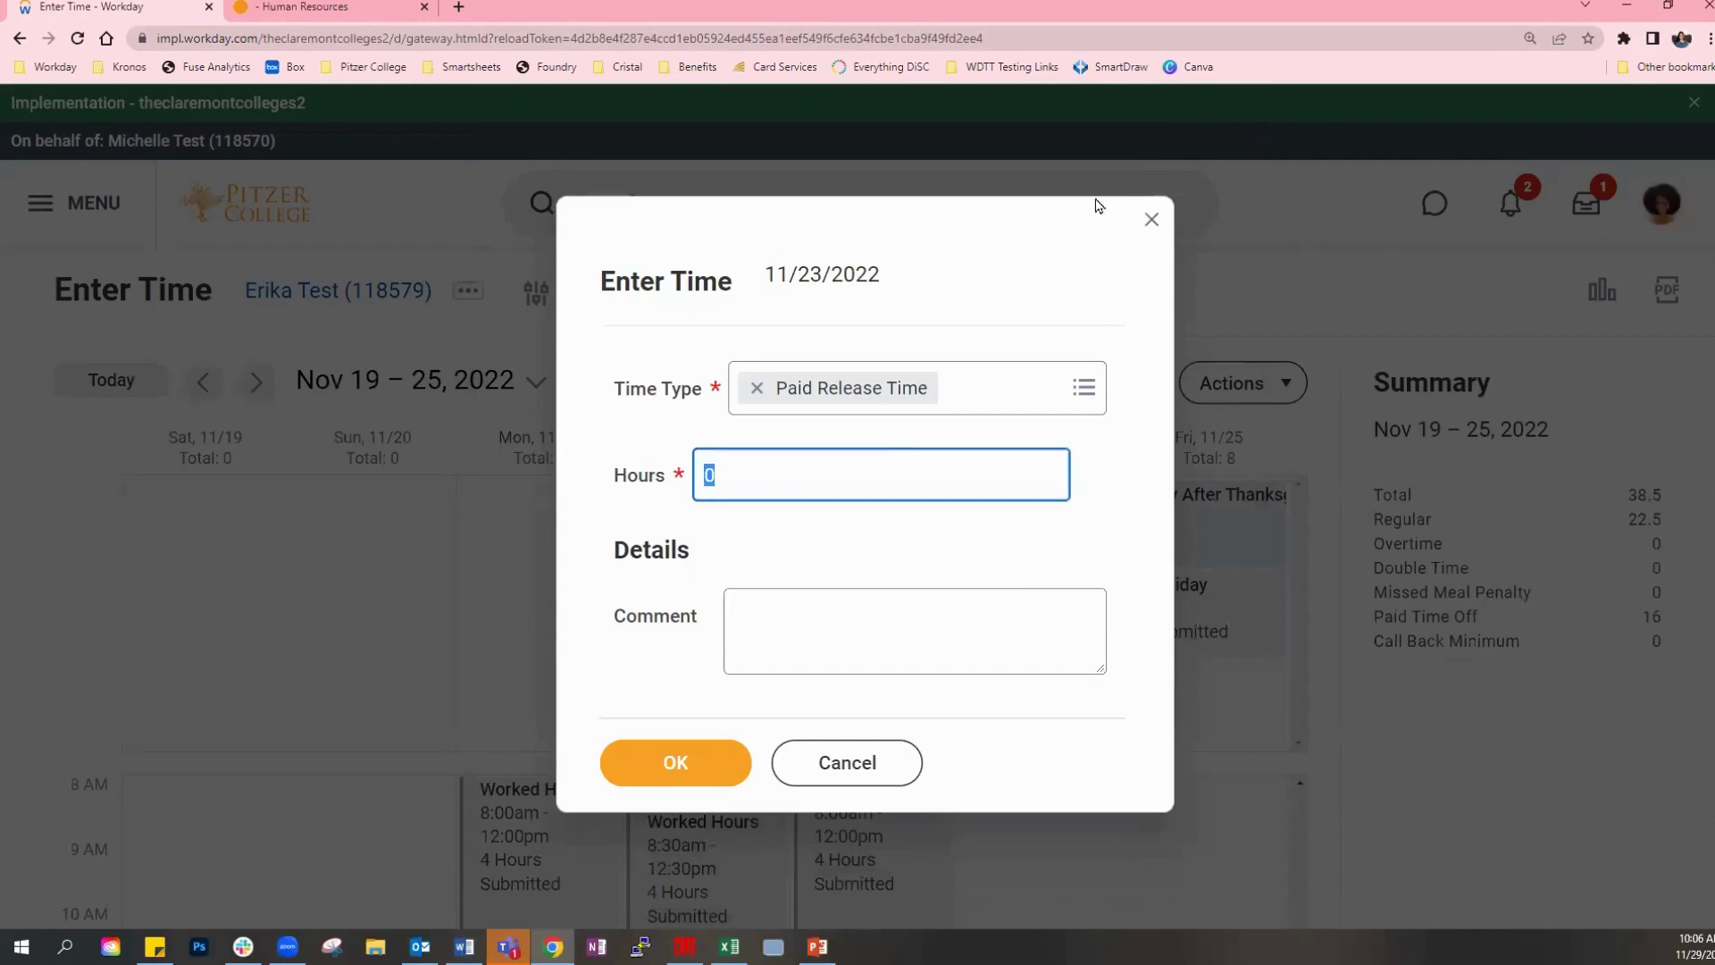
left_click(961, 573)
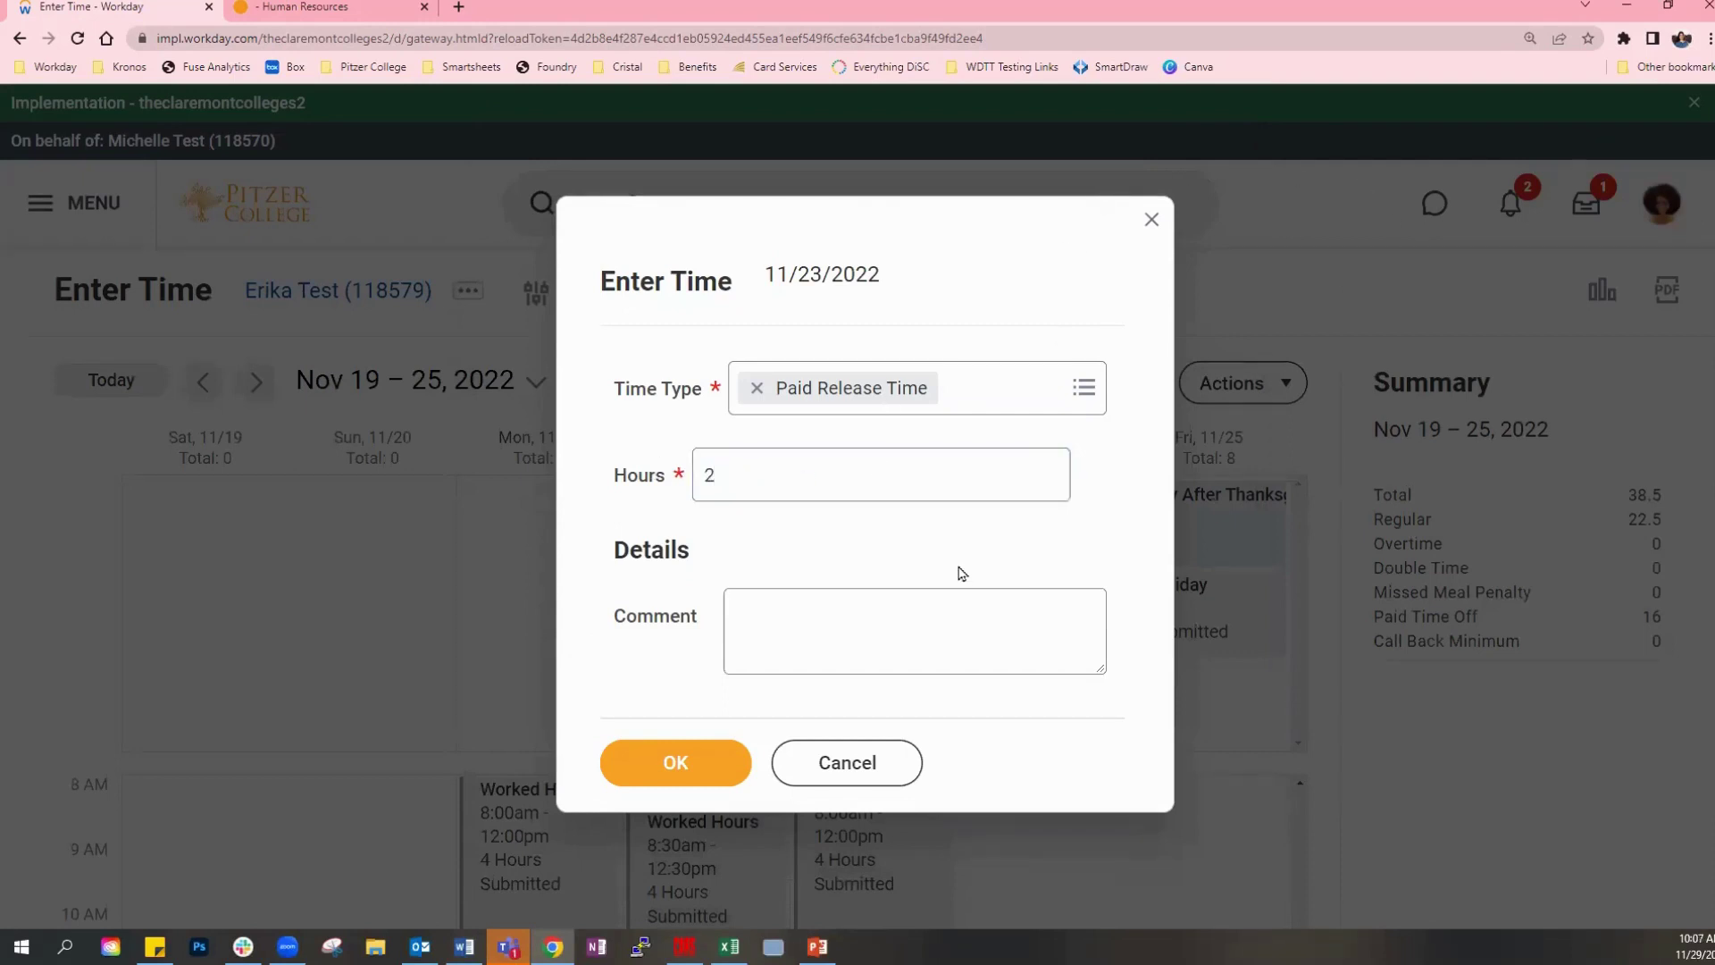
left_click(689, 768)
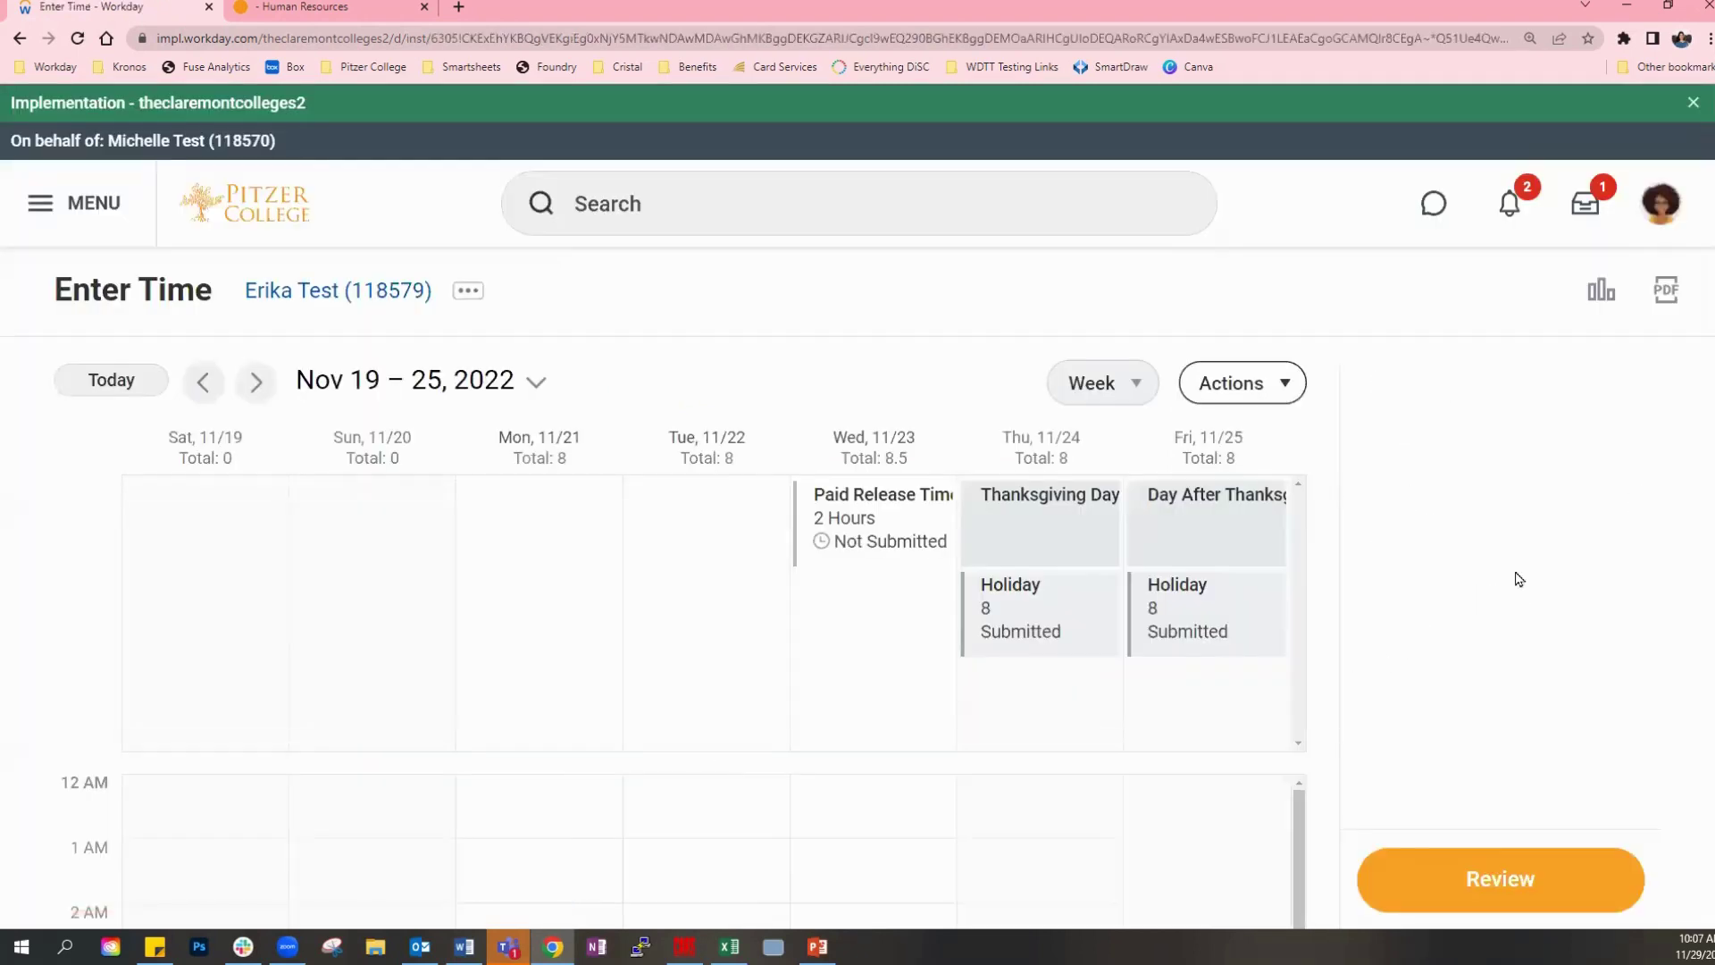
Check the updated week's time blocks and summary, and open the submission review covering November 19 – December 2, 2022.
scroll(1706, 406, "down", 2)
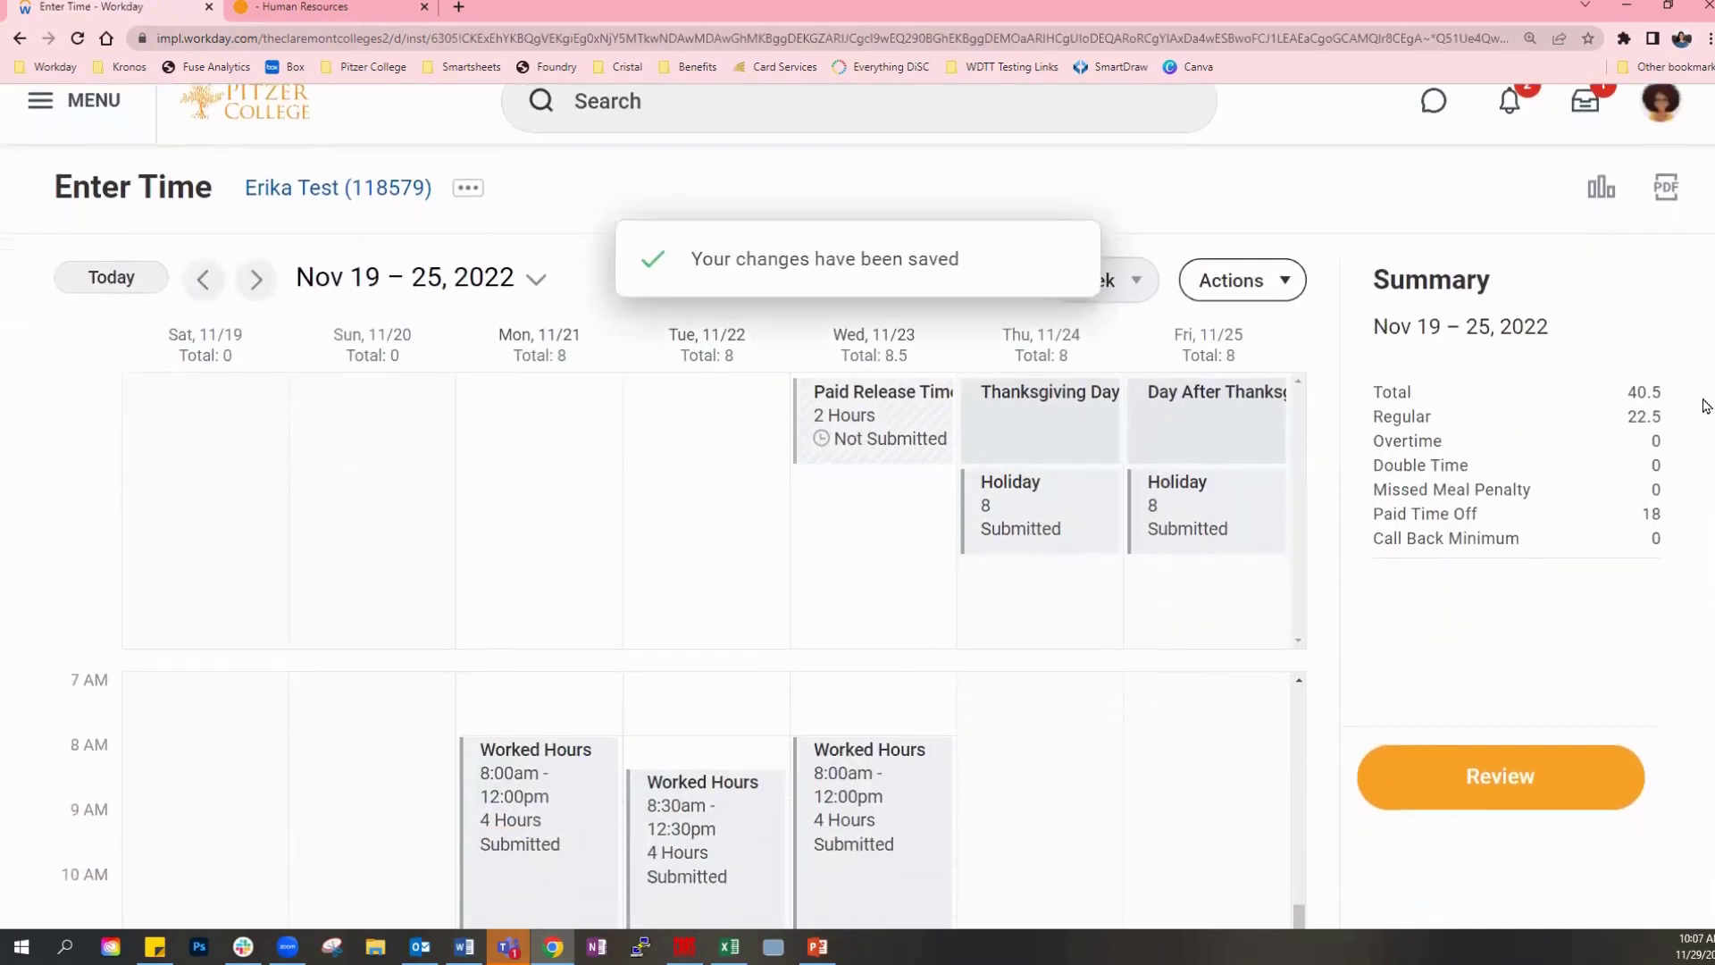
mouse_move(1703, 401)
left_mouse_down()
mouse_move(1704, 417)
mouse_move(1702, 402)
left_mouse_up()
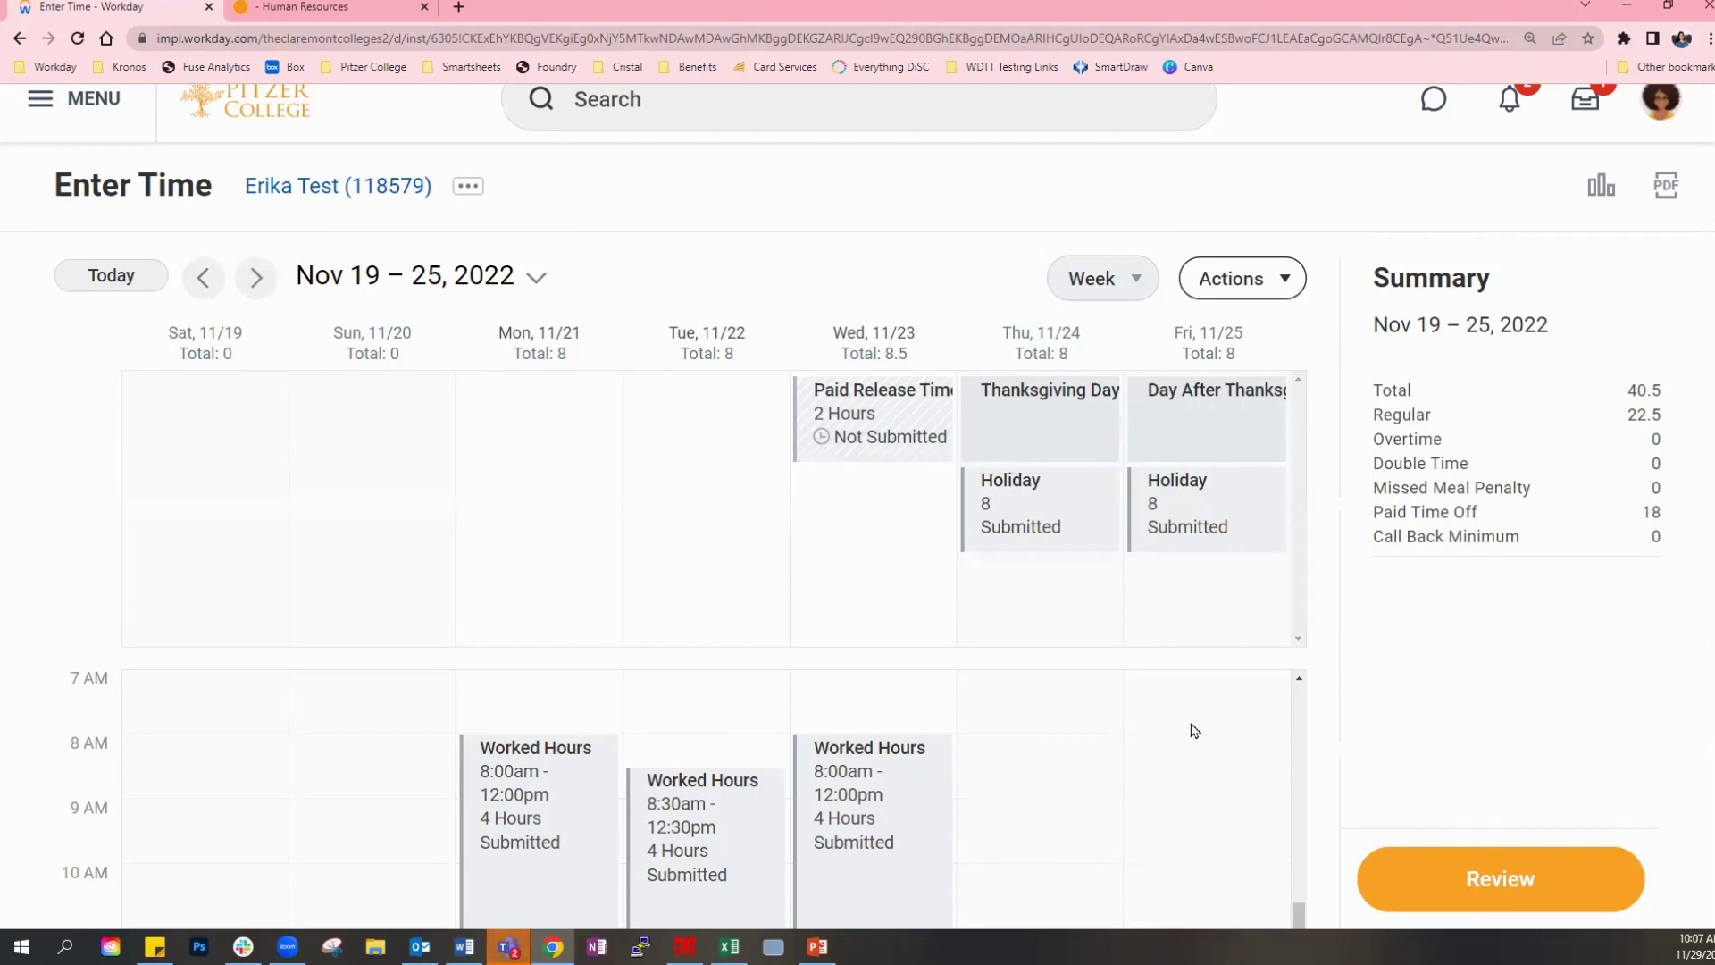
scroll(1499, 659, "down", 2)
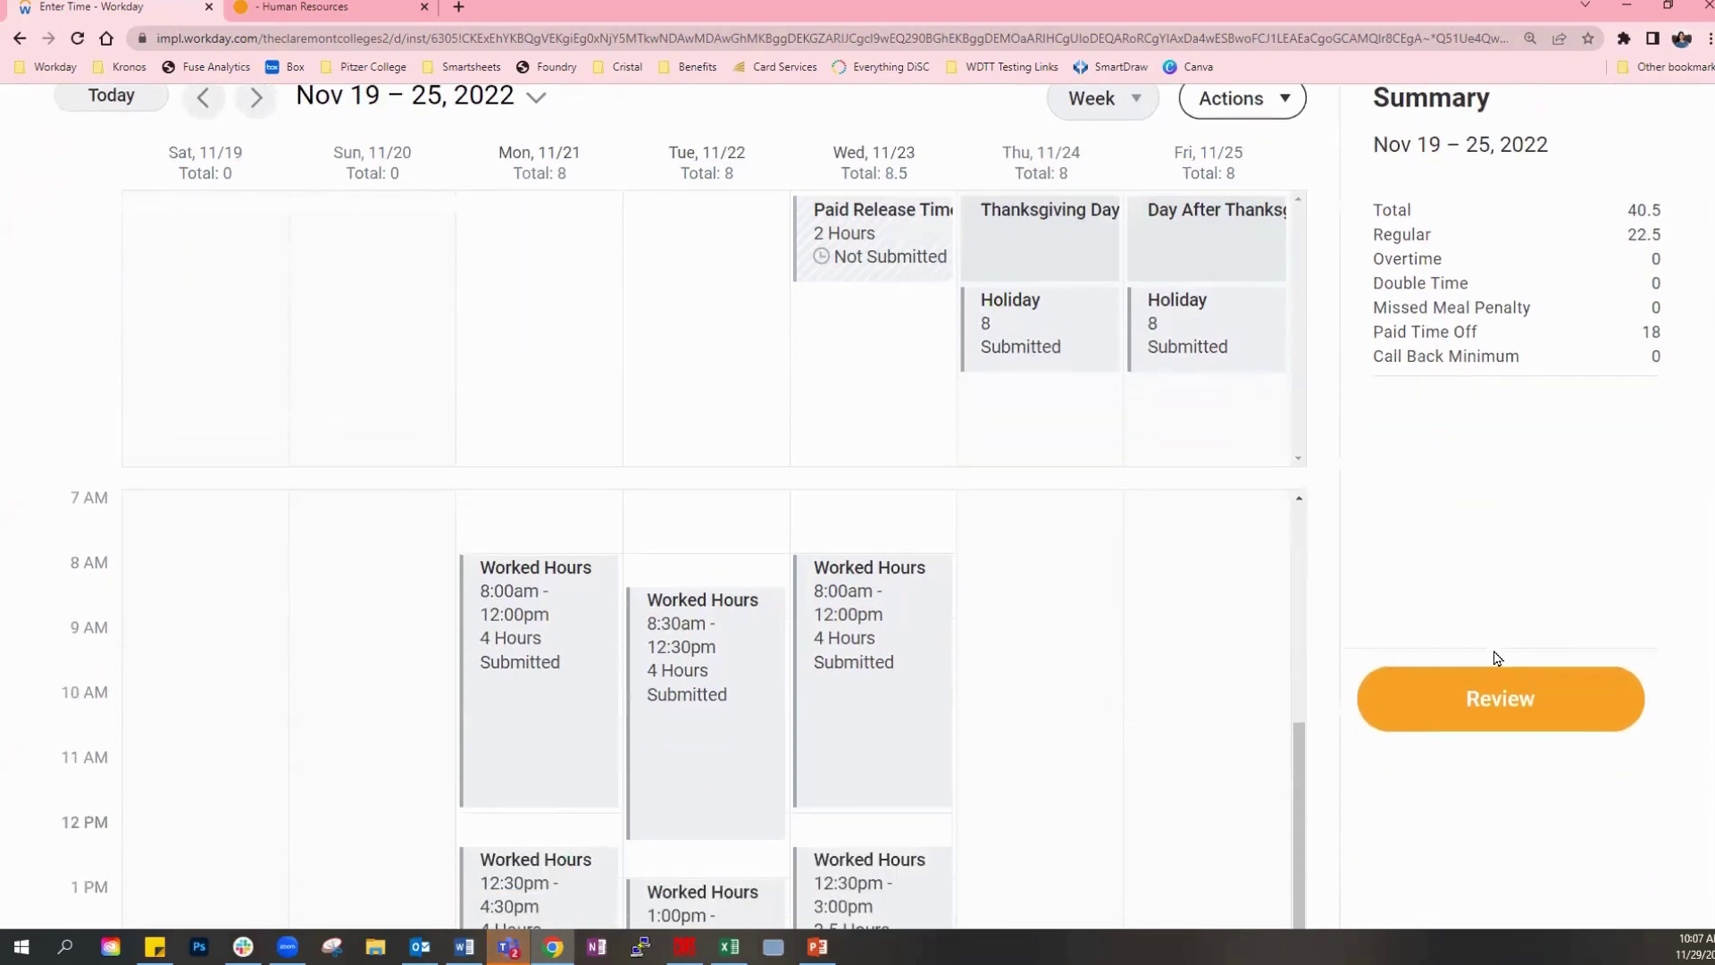
scroll(1493, 643, "up", 3)
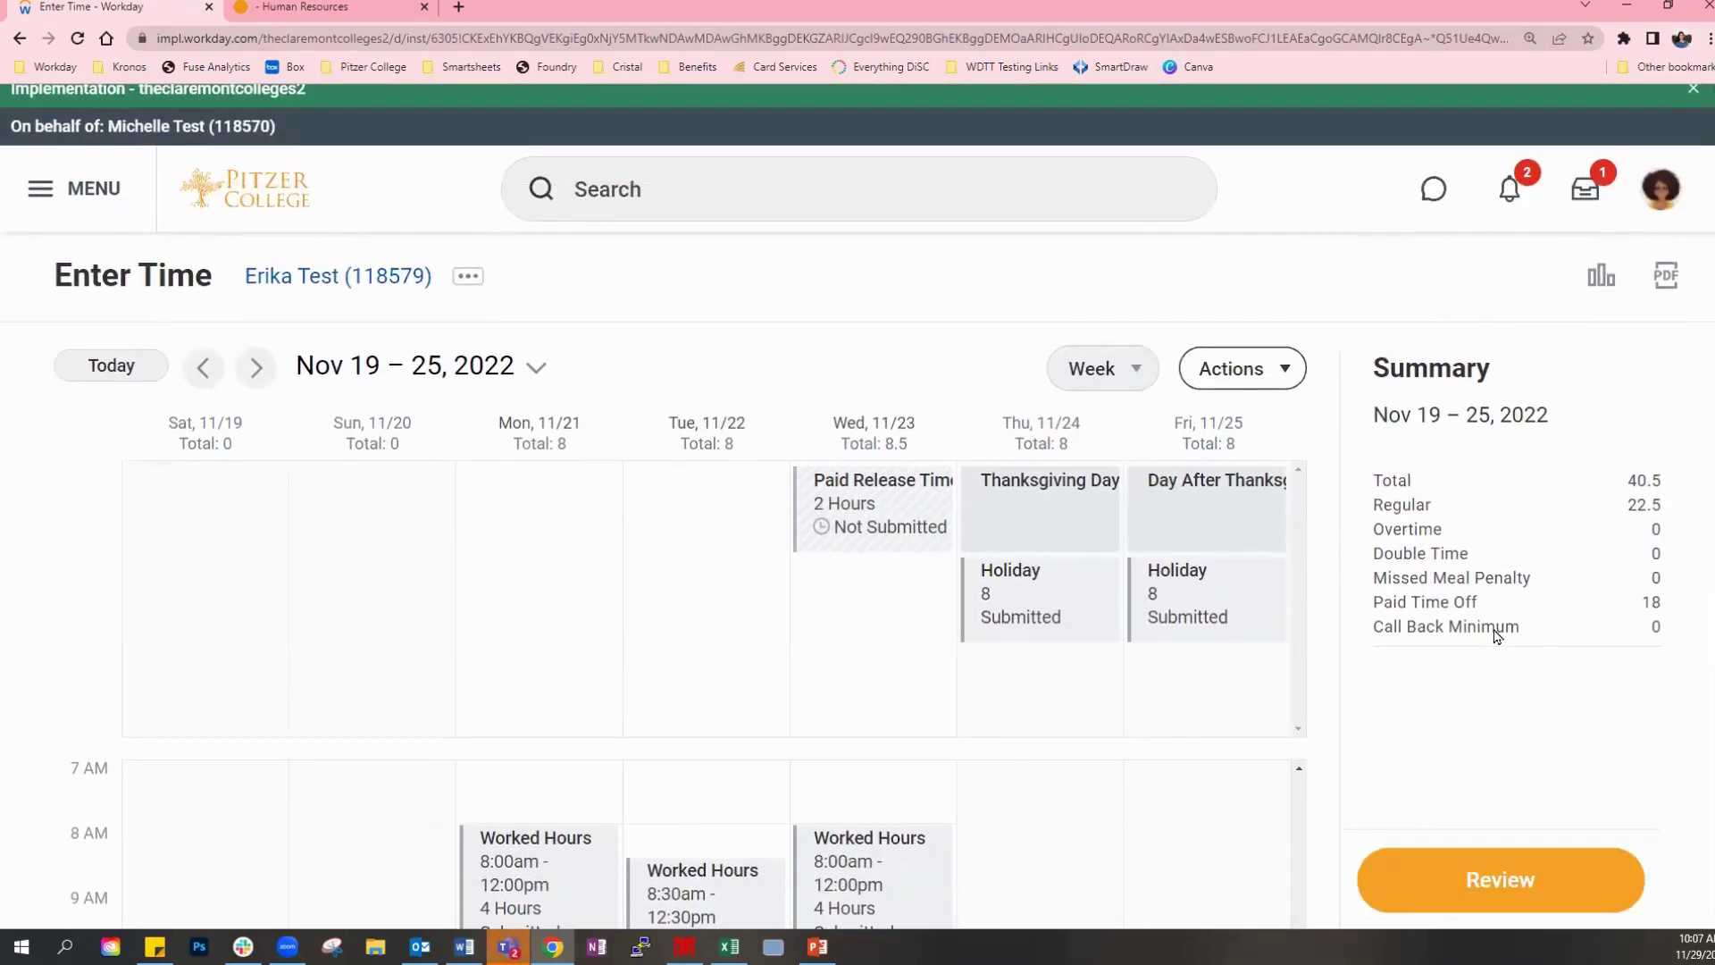
left_click(1516, 896)
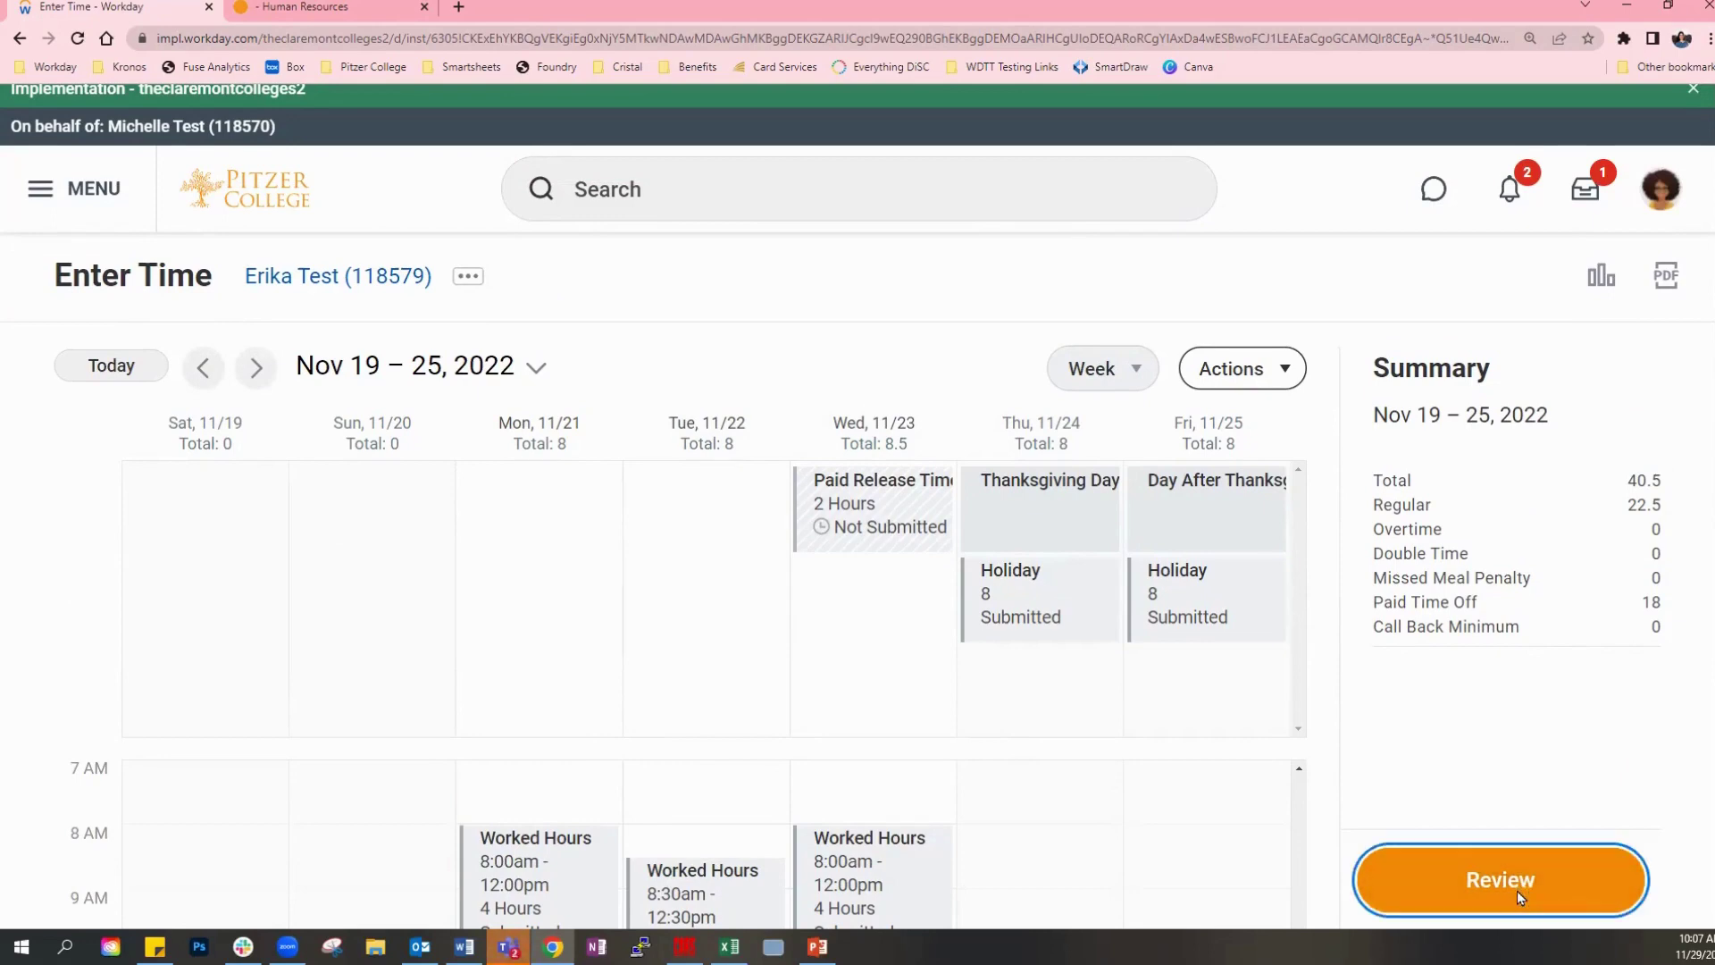
scroll(459, 707, "down", 4)
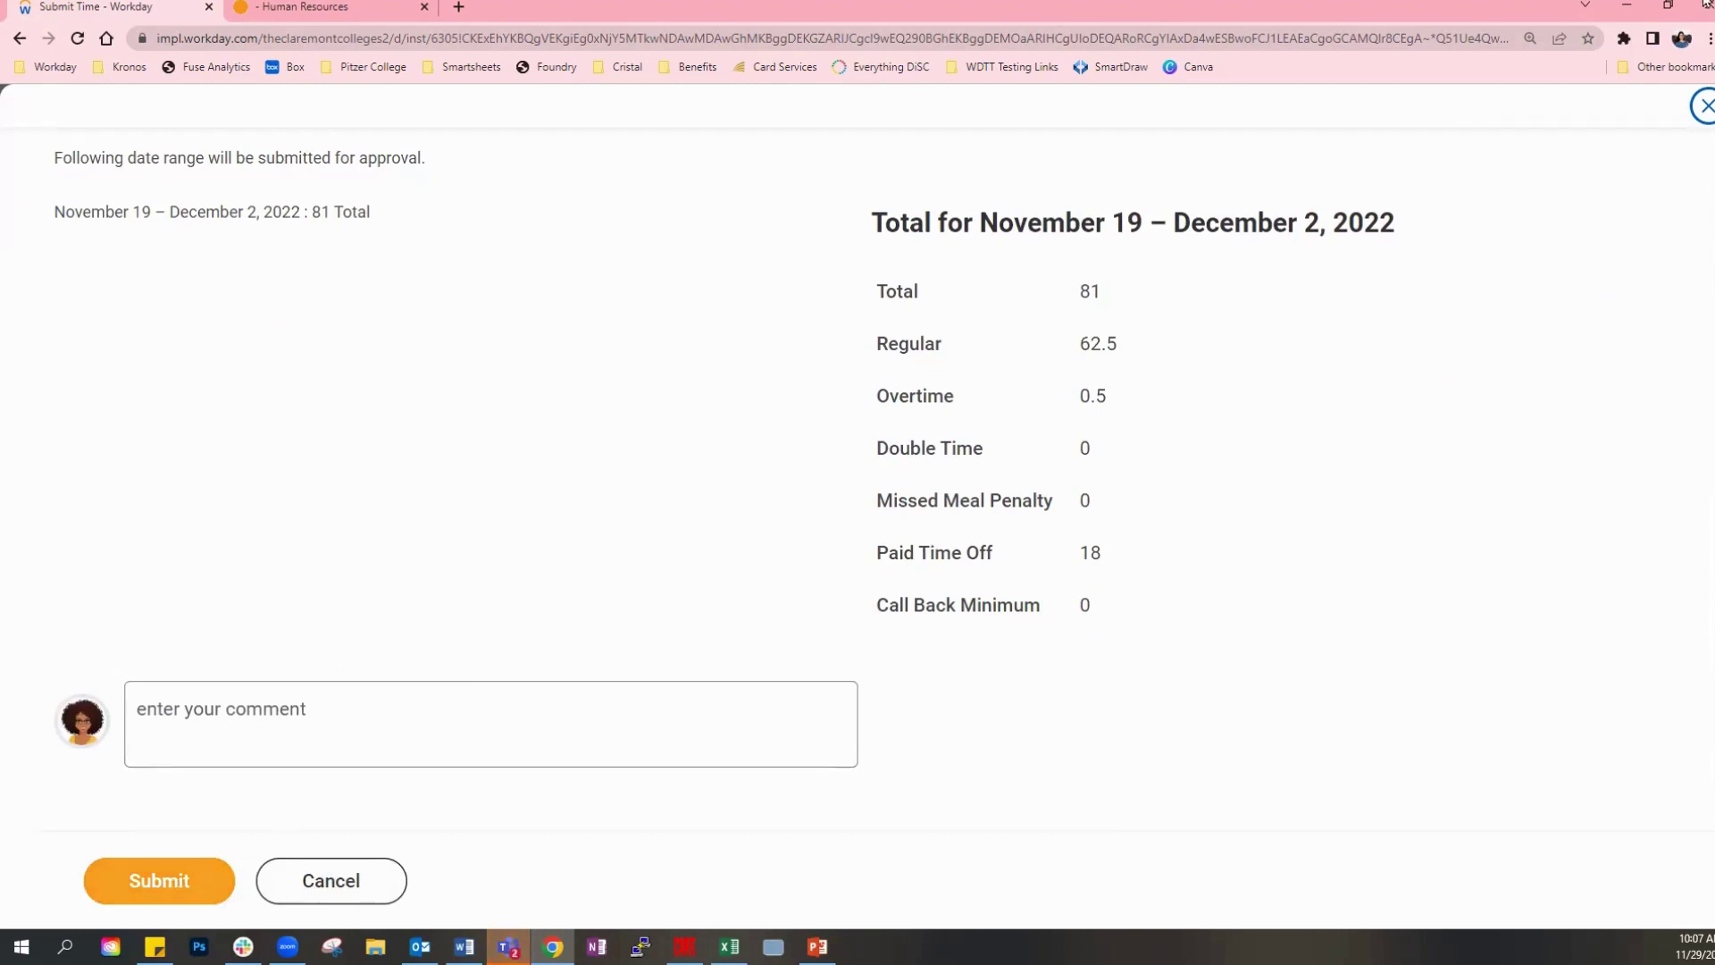
Leave the time submission page without submitting and open Review Time and Approvals in the Time and Absence app.
left_click(1707, 108)
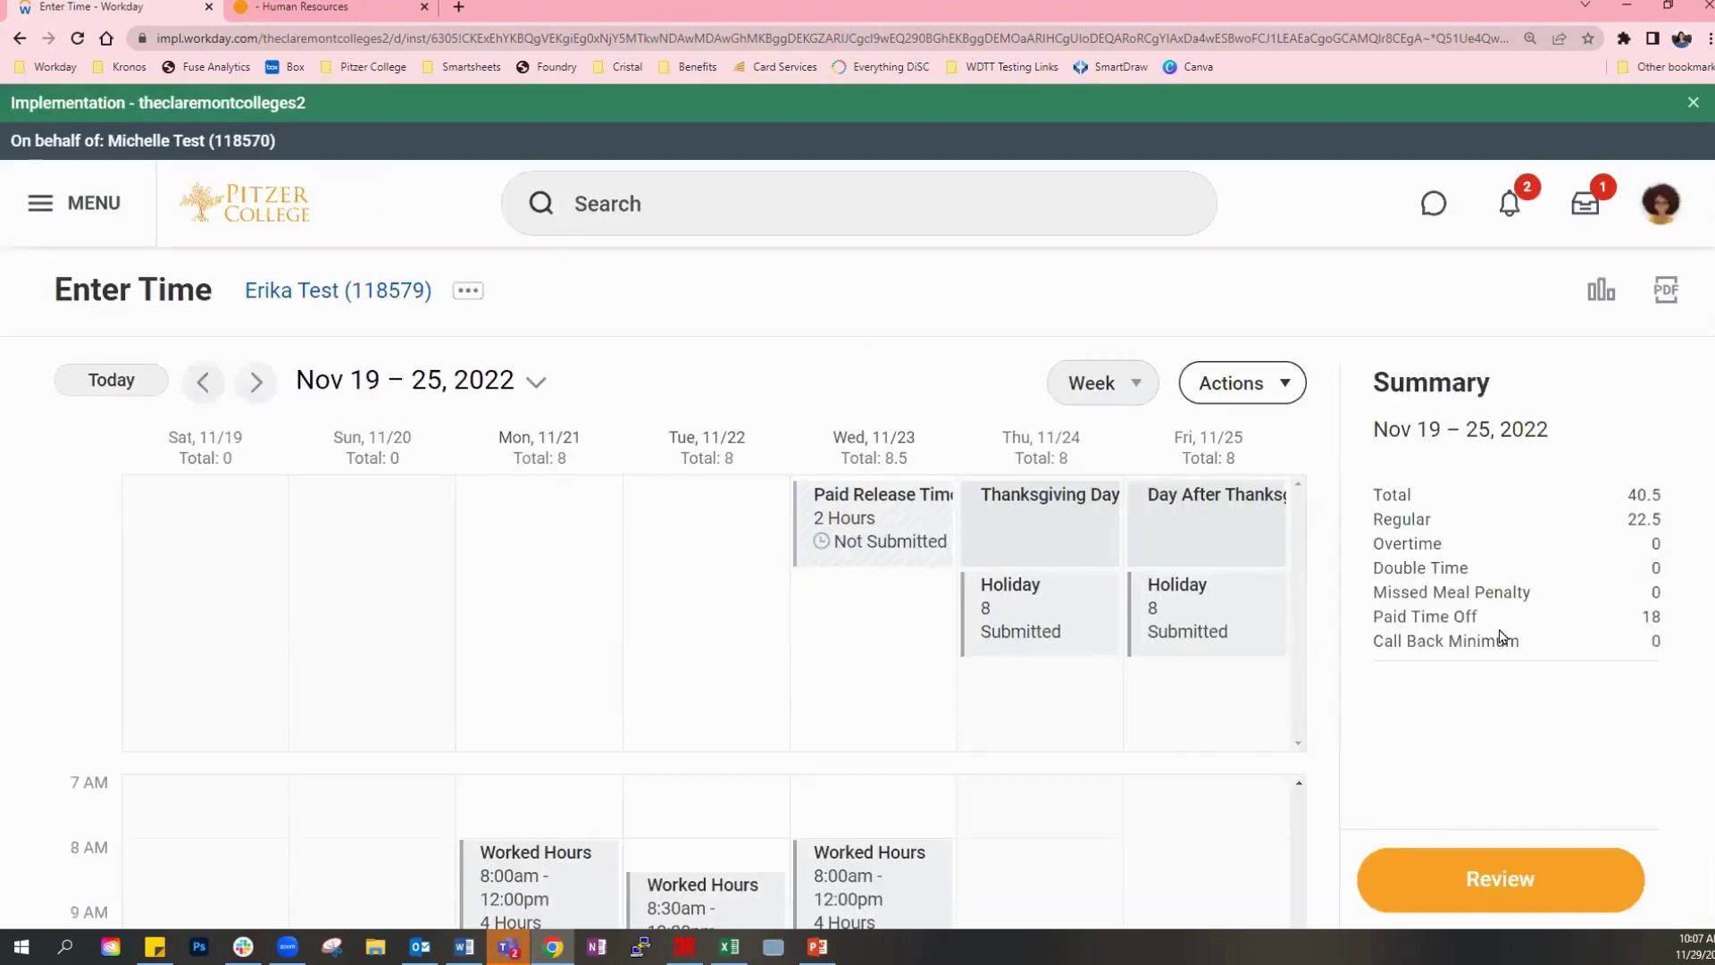
left_click(255, 215)
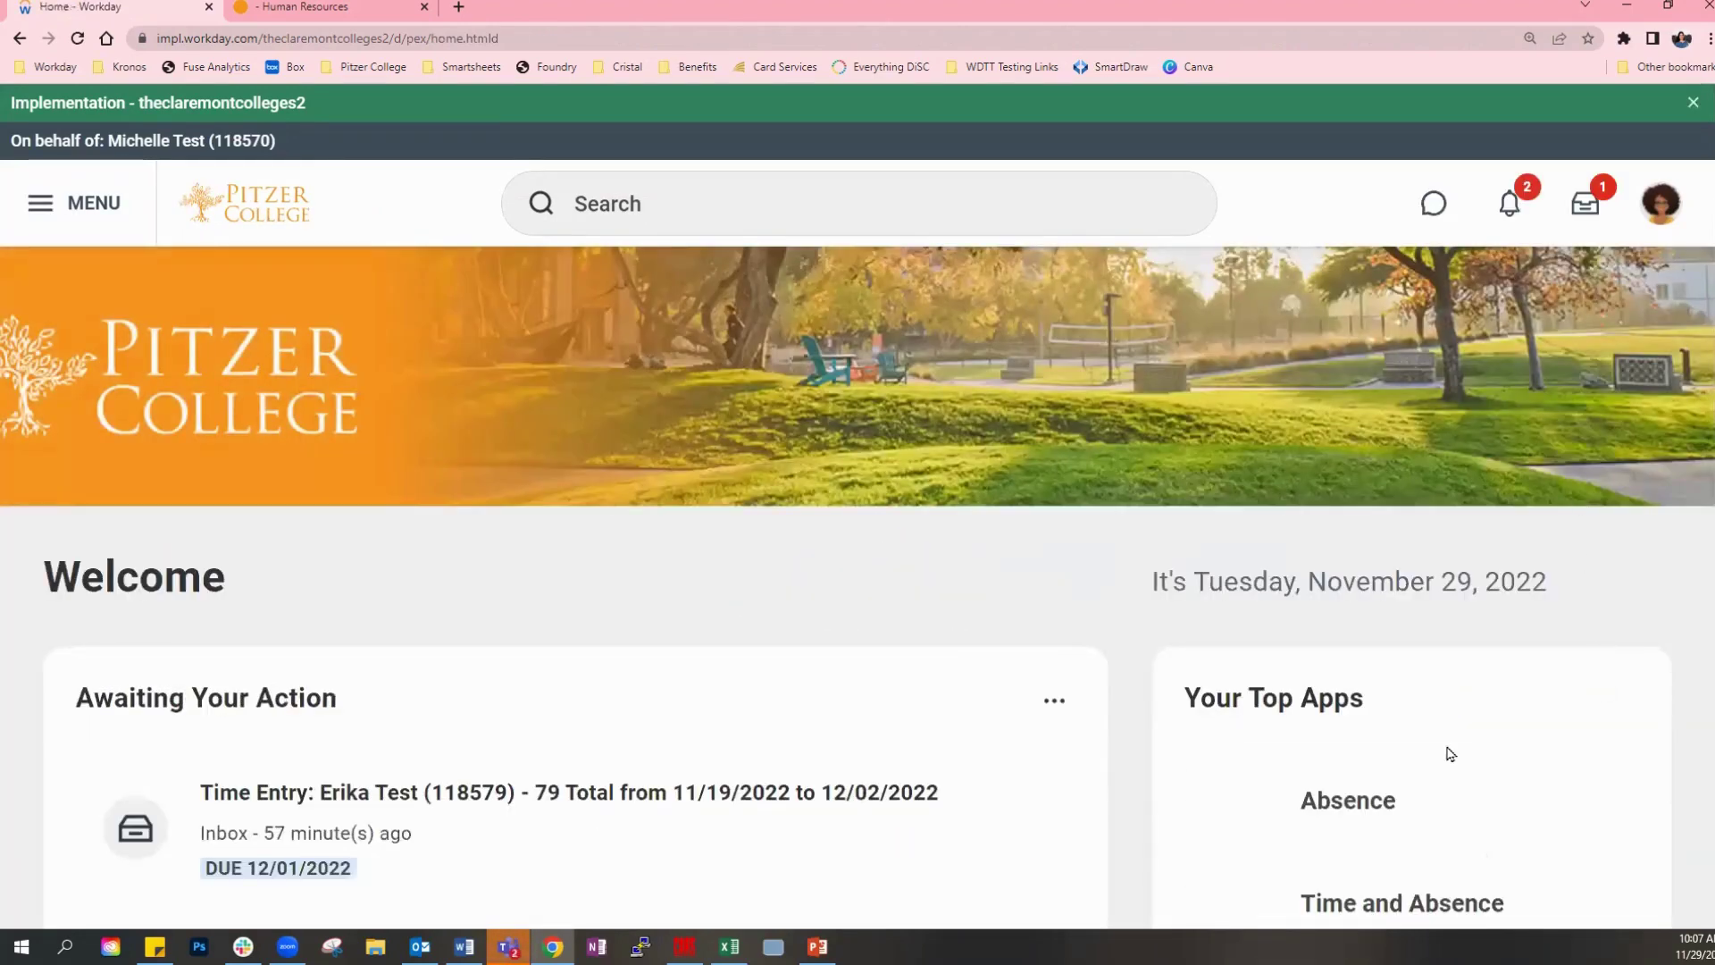
scroll(1423, 775, "down", 2)
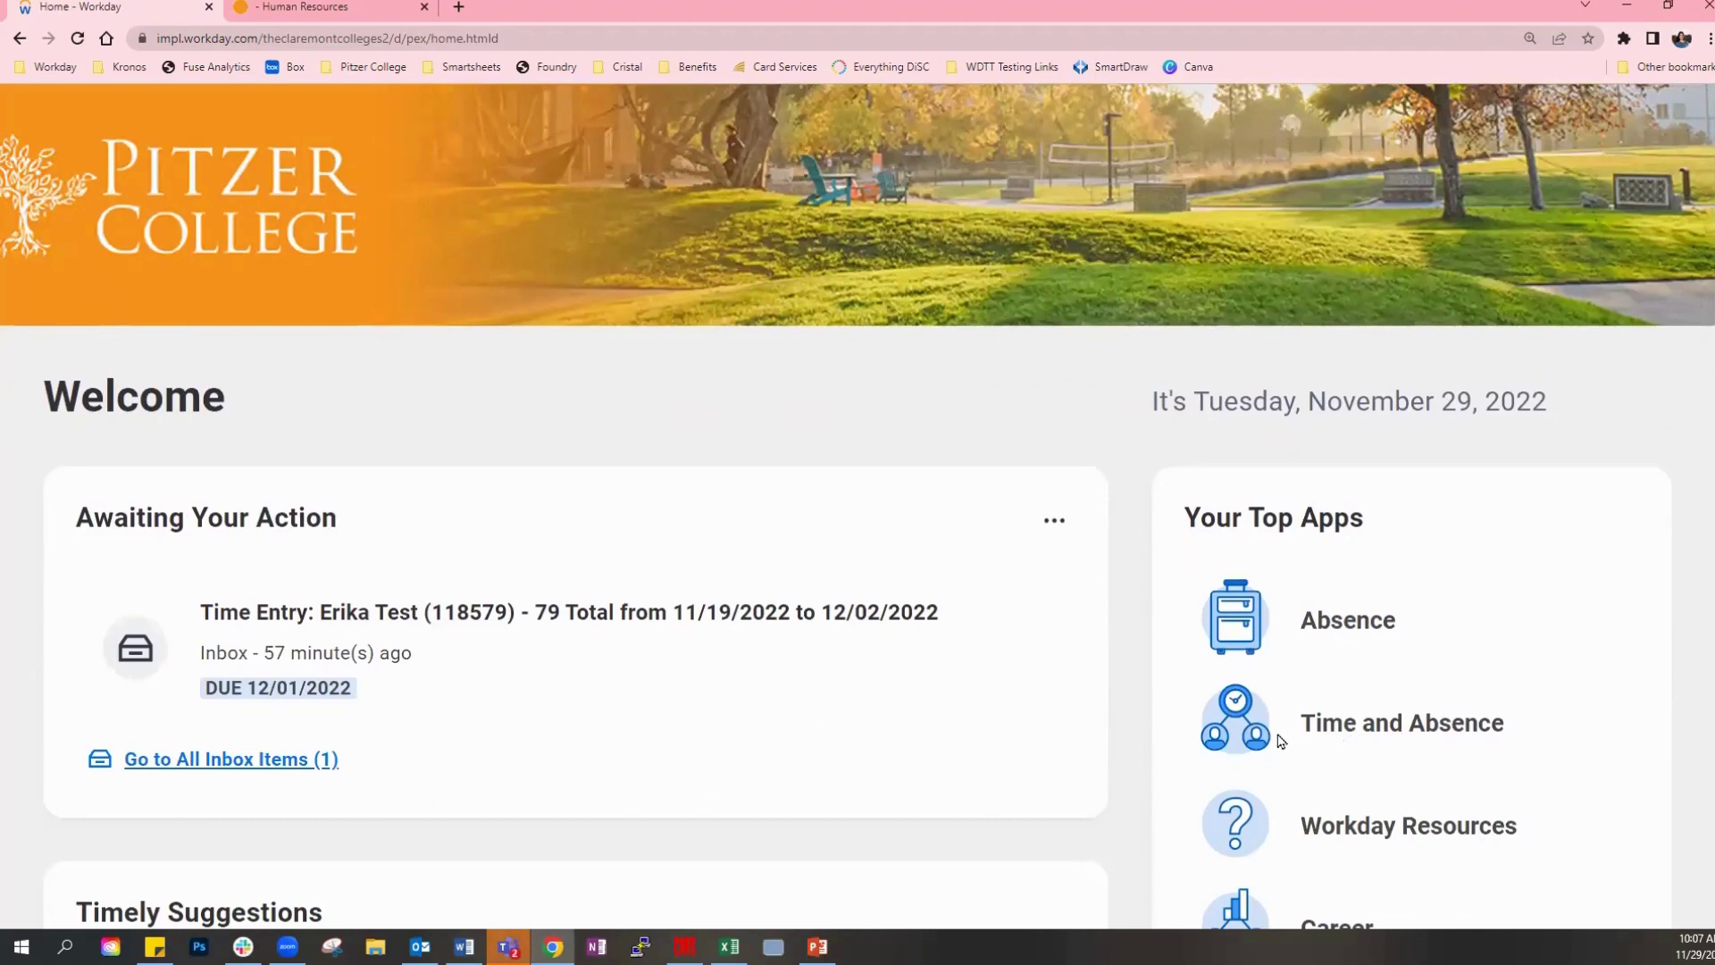
left_click(1202, 730)
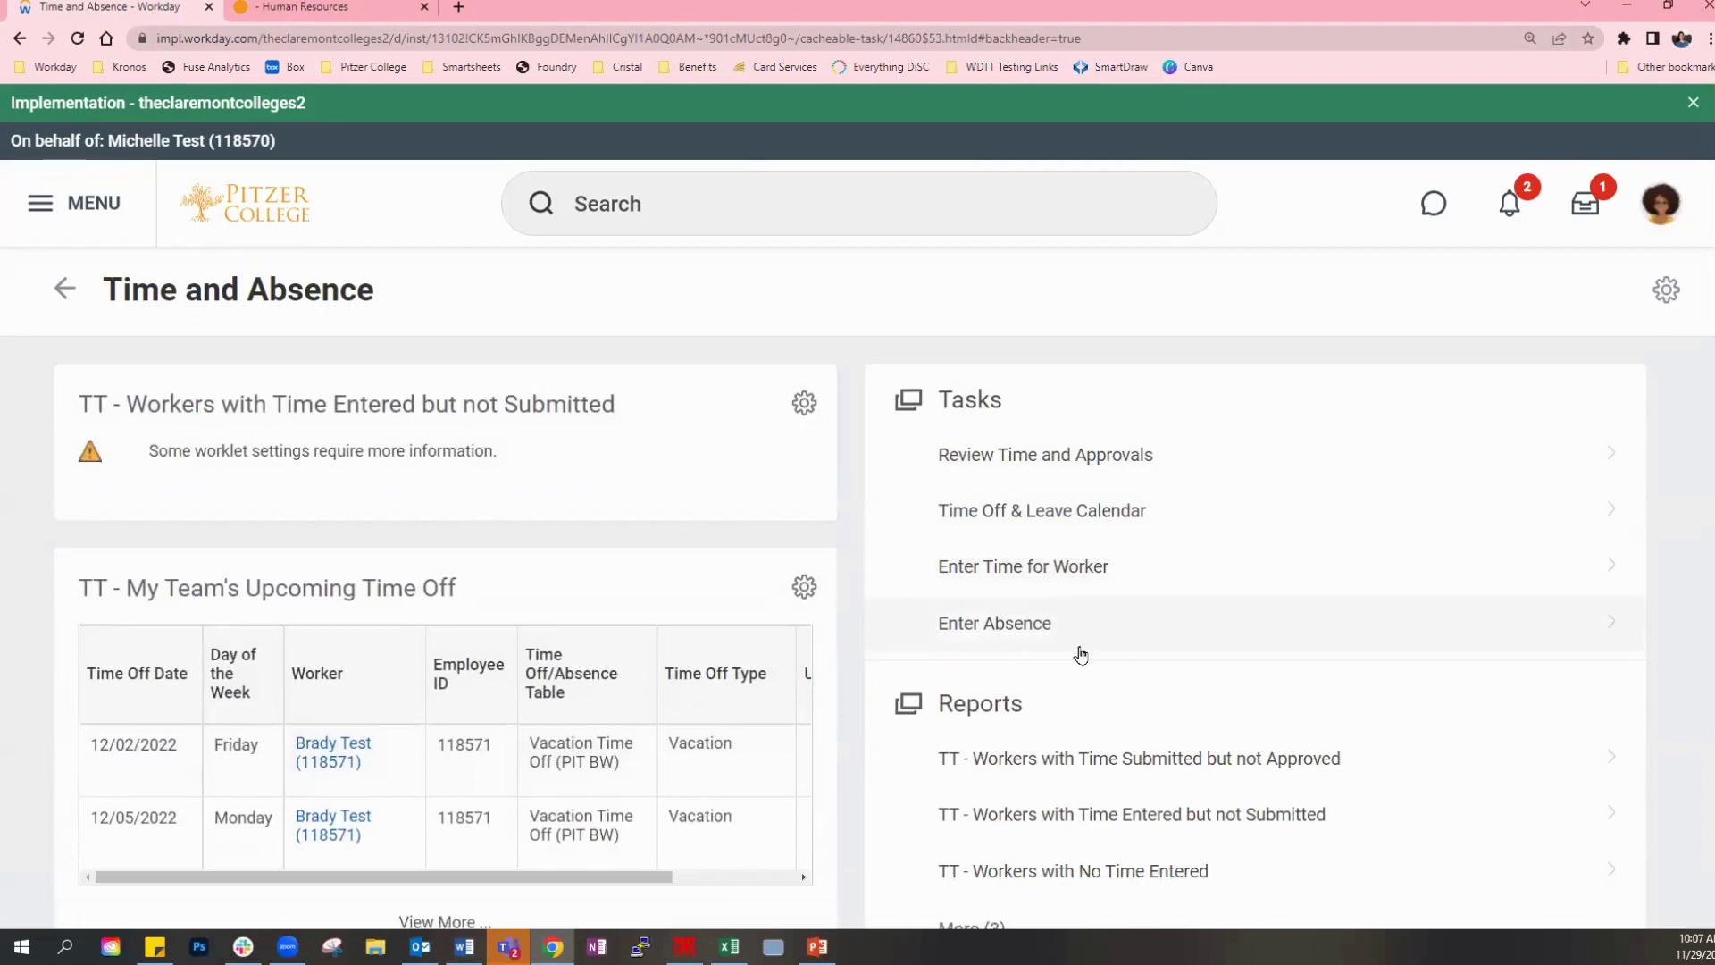
left_click(1035, 493)
left_click(1035, 457)
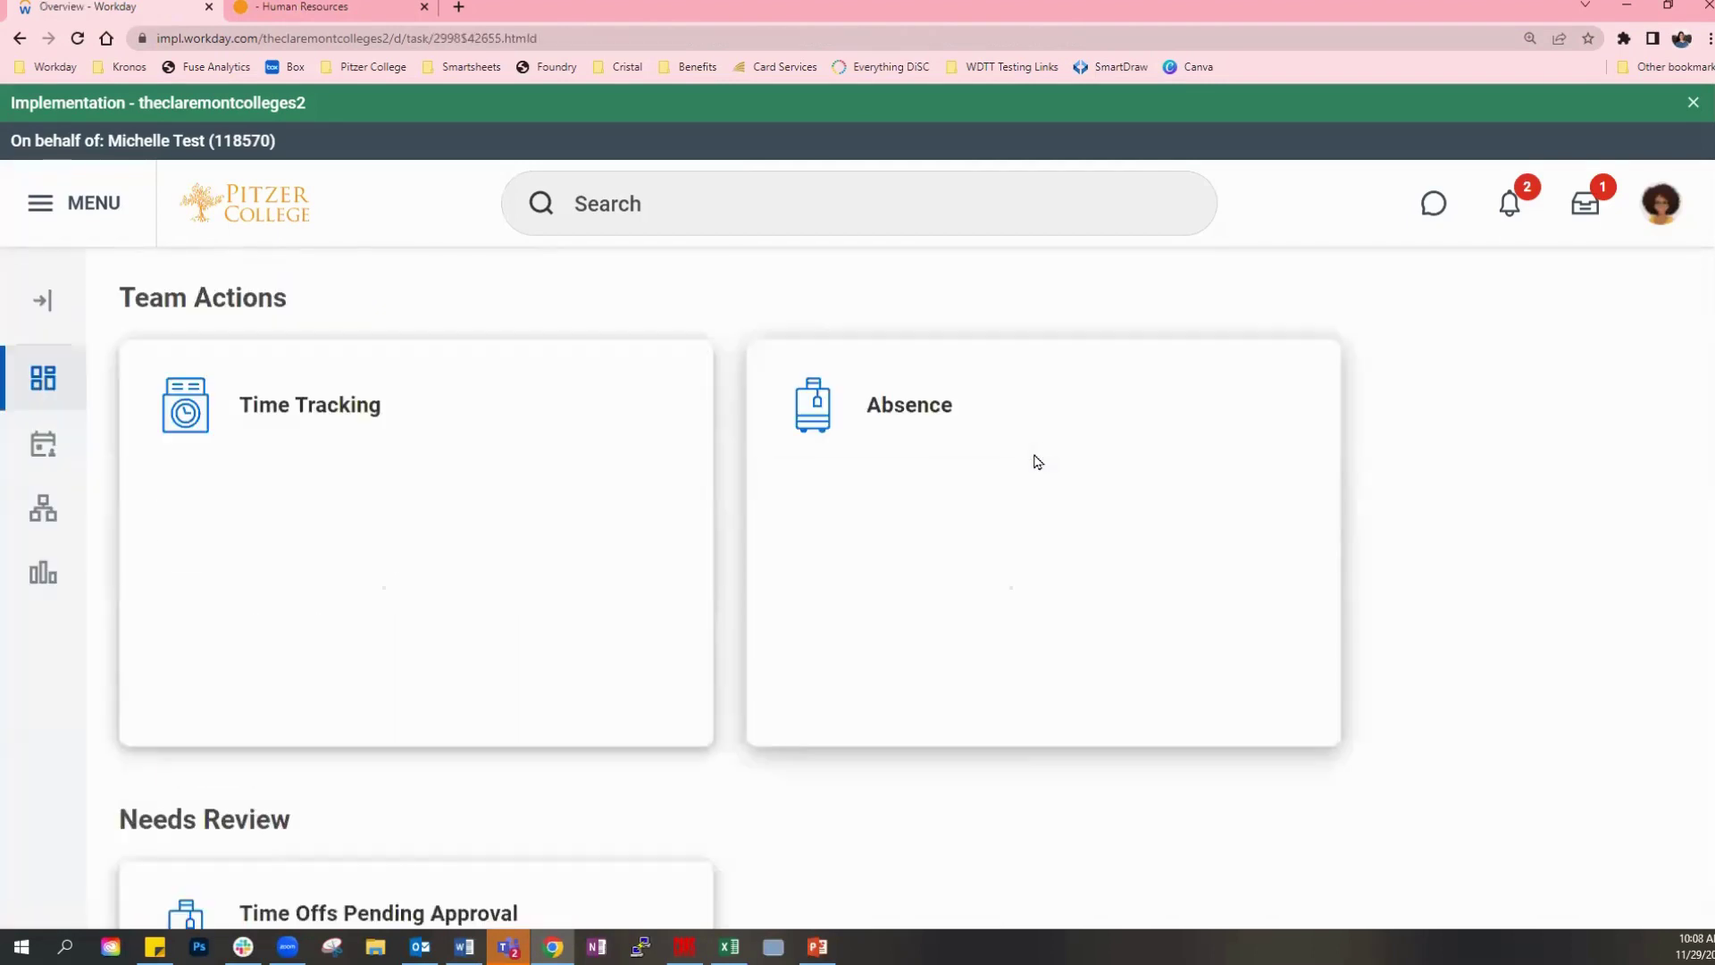
Check the Time Entries to Review summary for Nov 19 – Dec 2 and open Review and Approve Time.
scroll(977, 529, "down", 4)
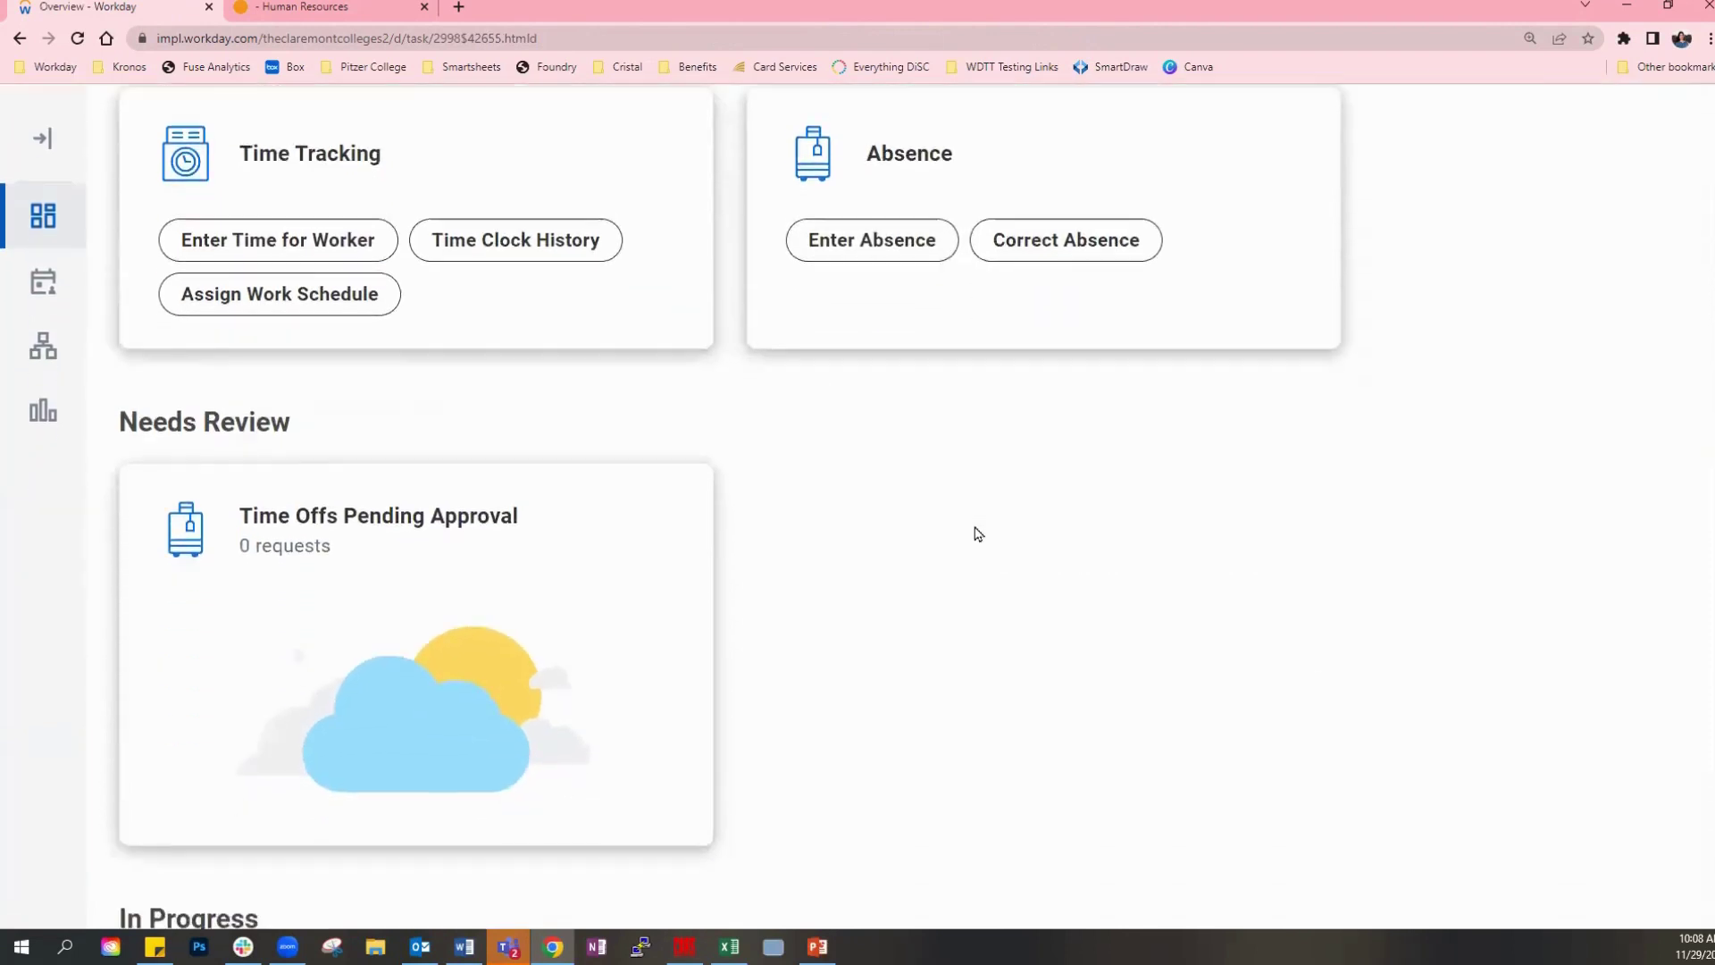
scroll(978, 534, "down", 7)
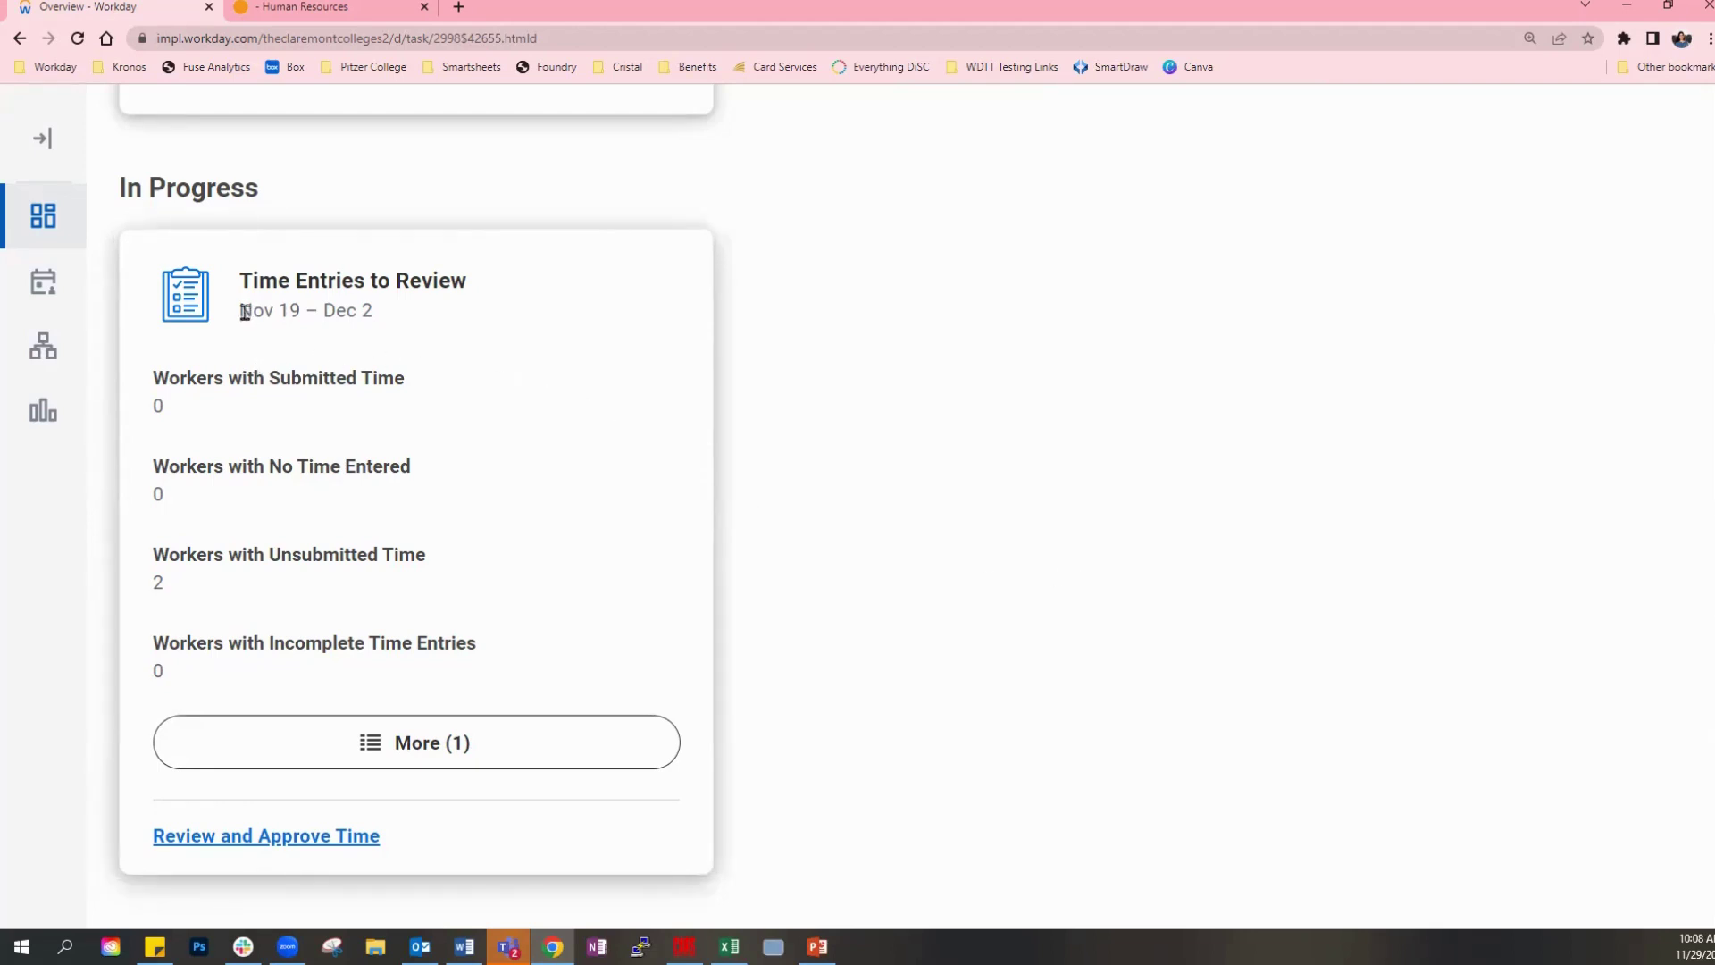
left_click_drag(244, 312, 381, 326)
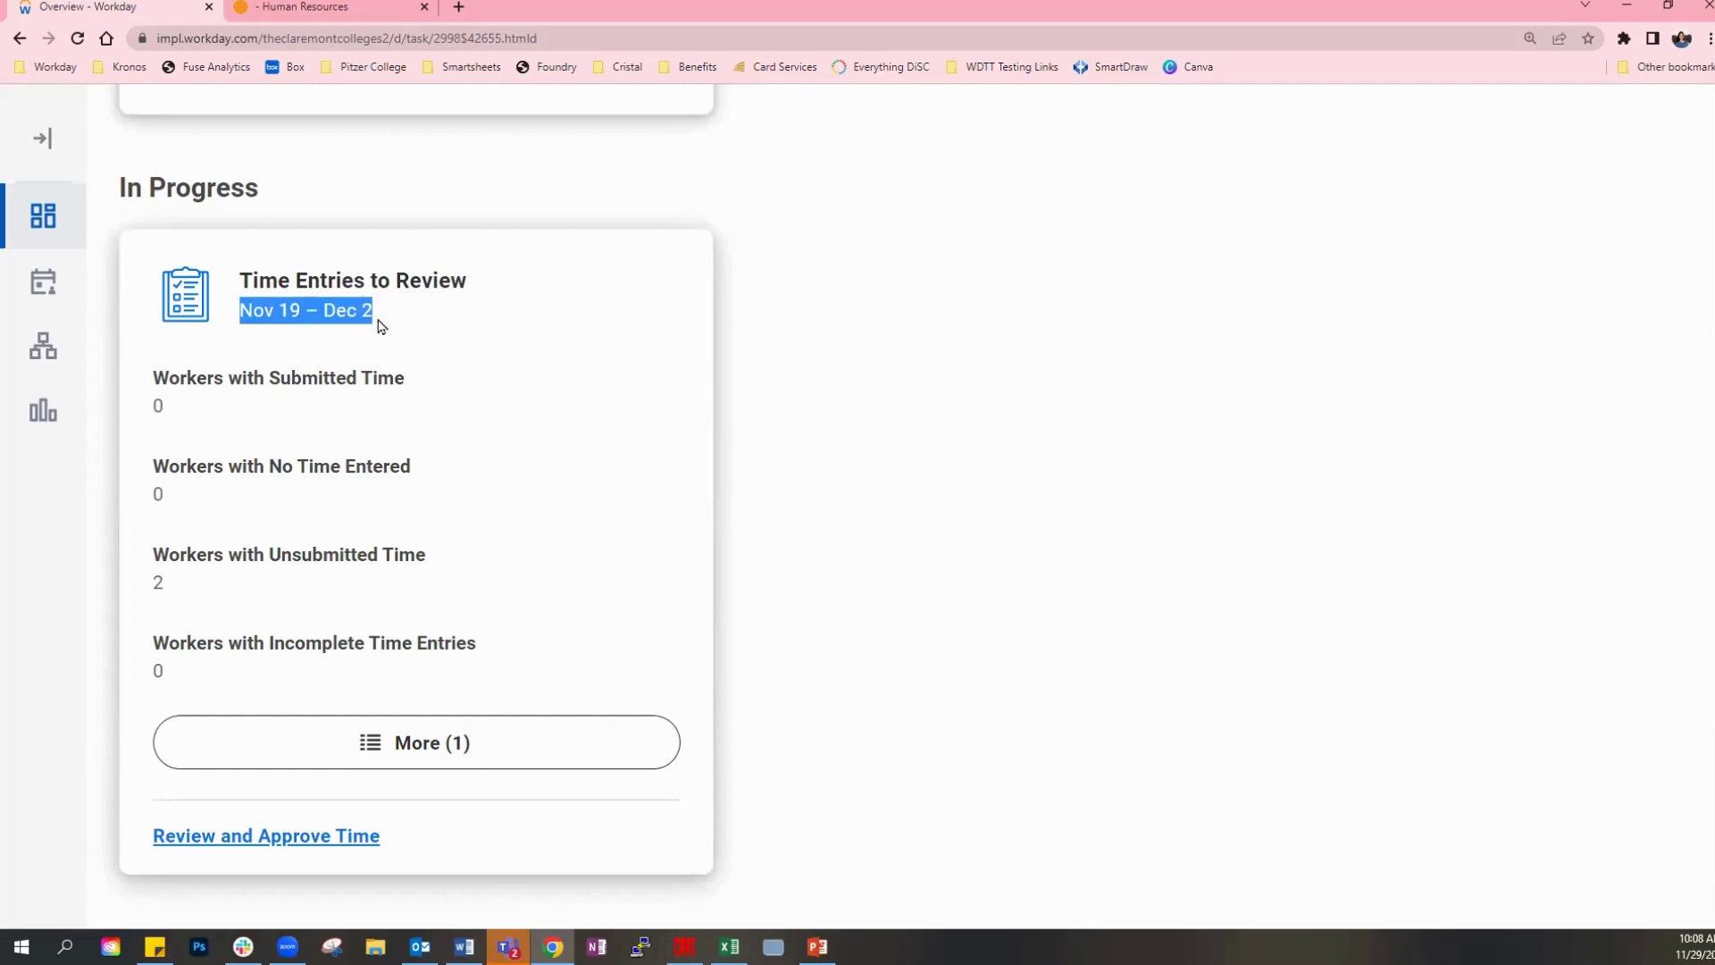
left_click(1047, 545)
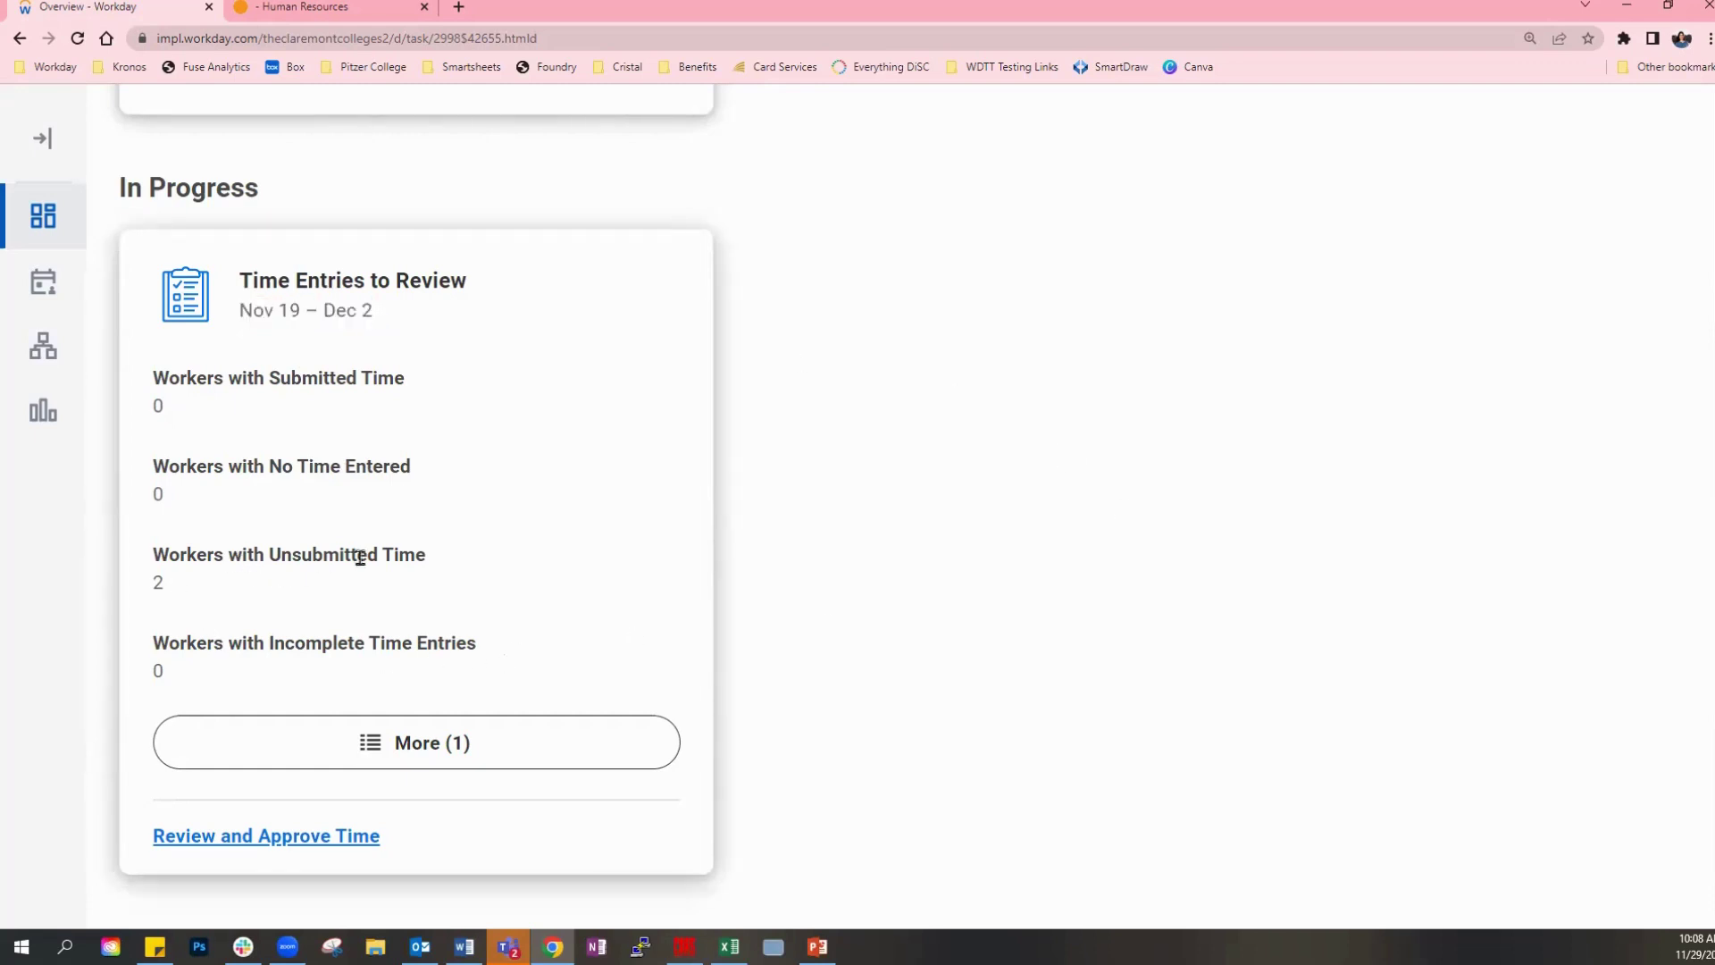
left_click(319, 850)
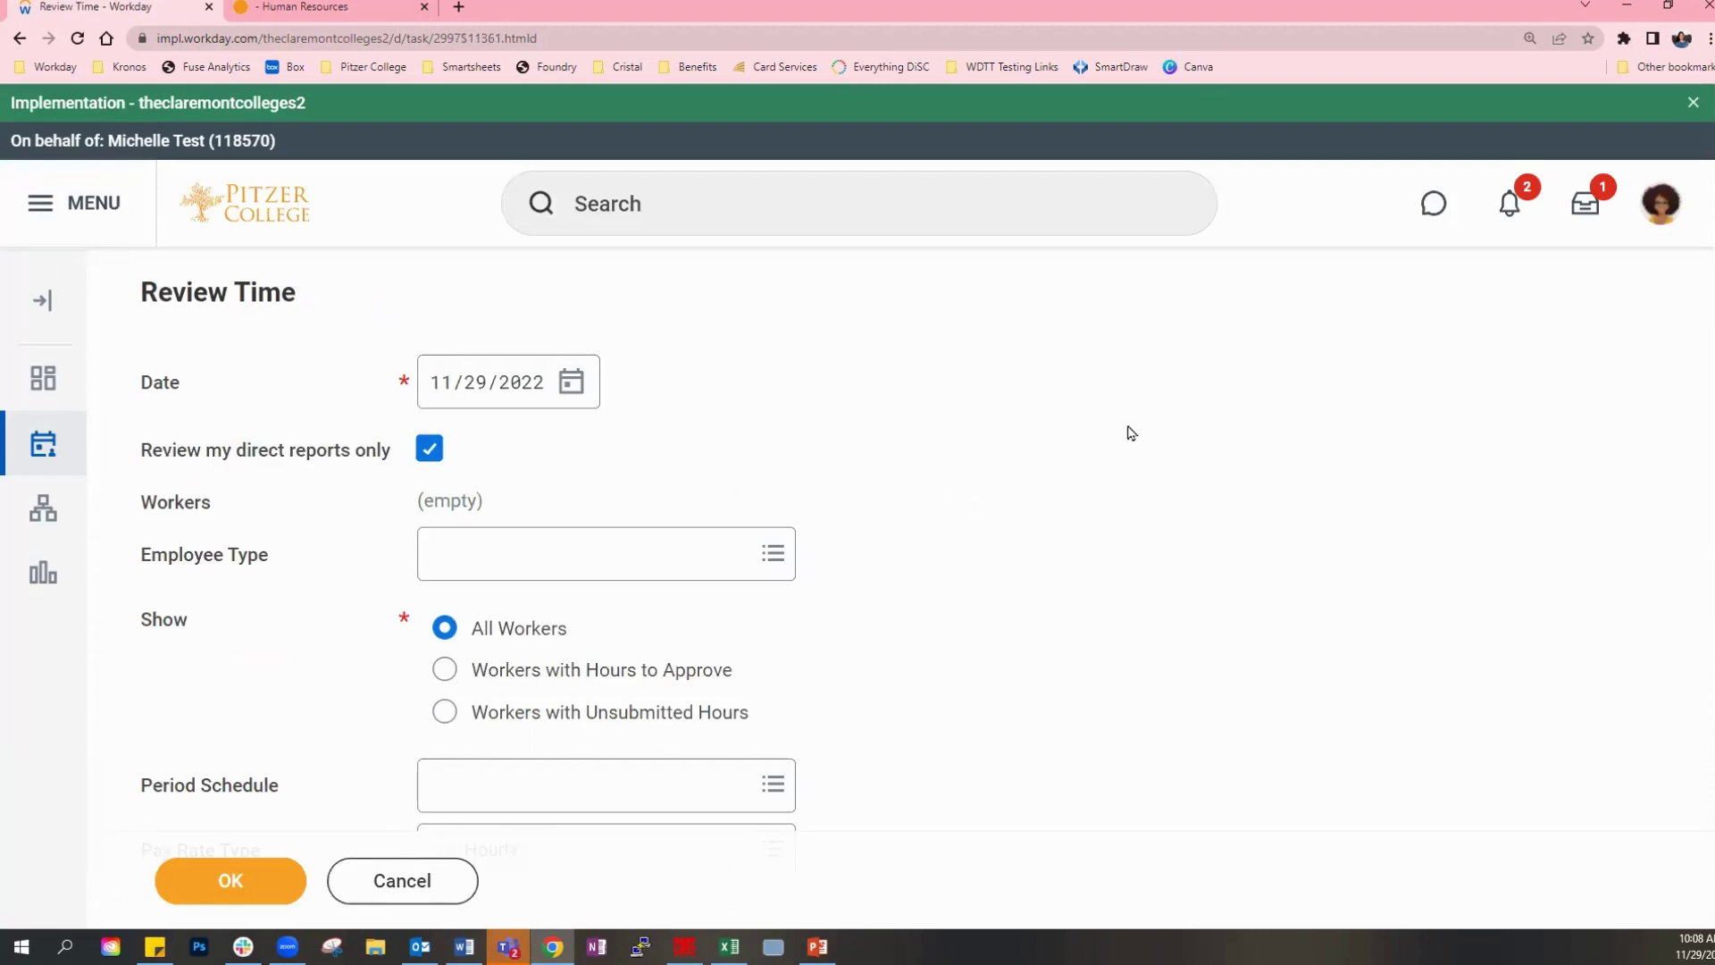
Look at the review date calendar, turn off the direct-reports-only limit, and browse My Team and All Workers in the worker selection.
left_click(579, 388)
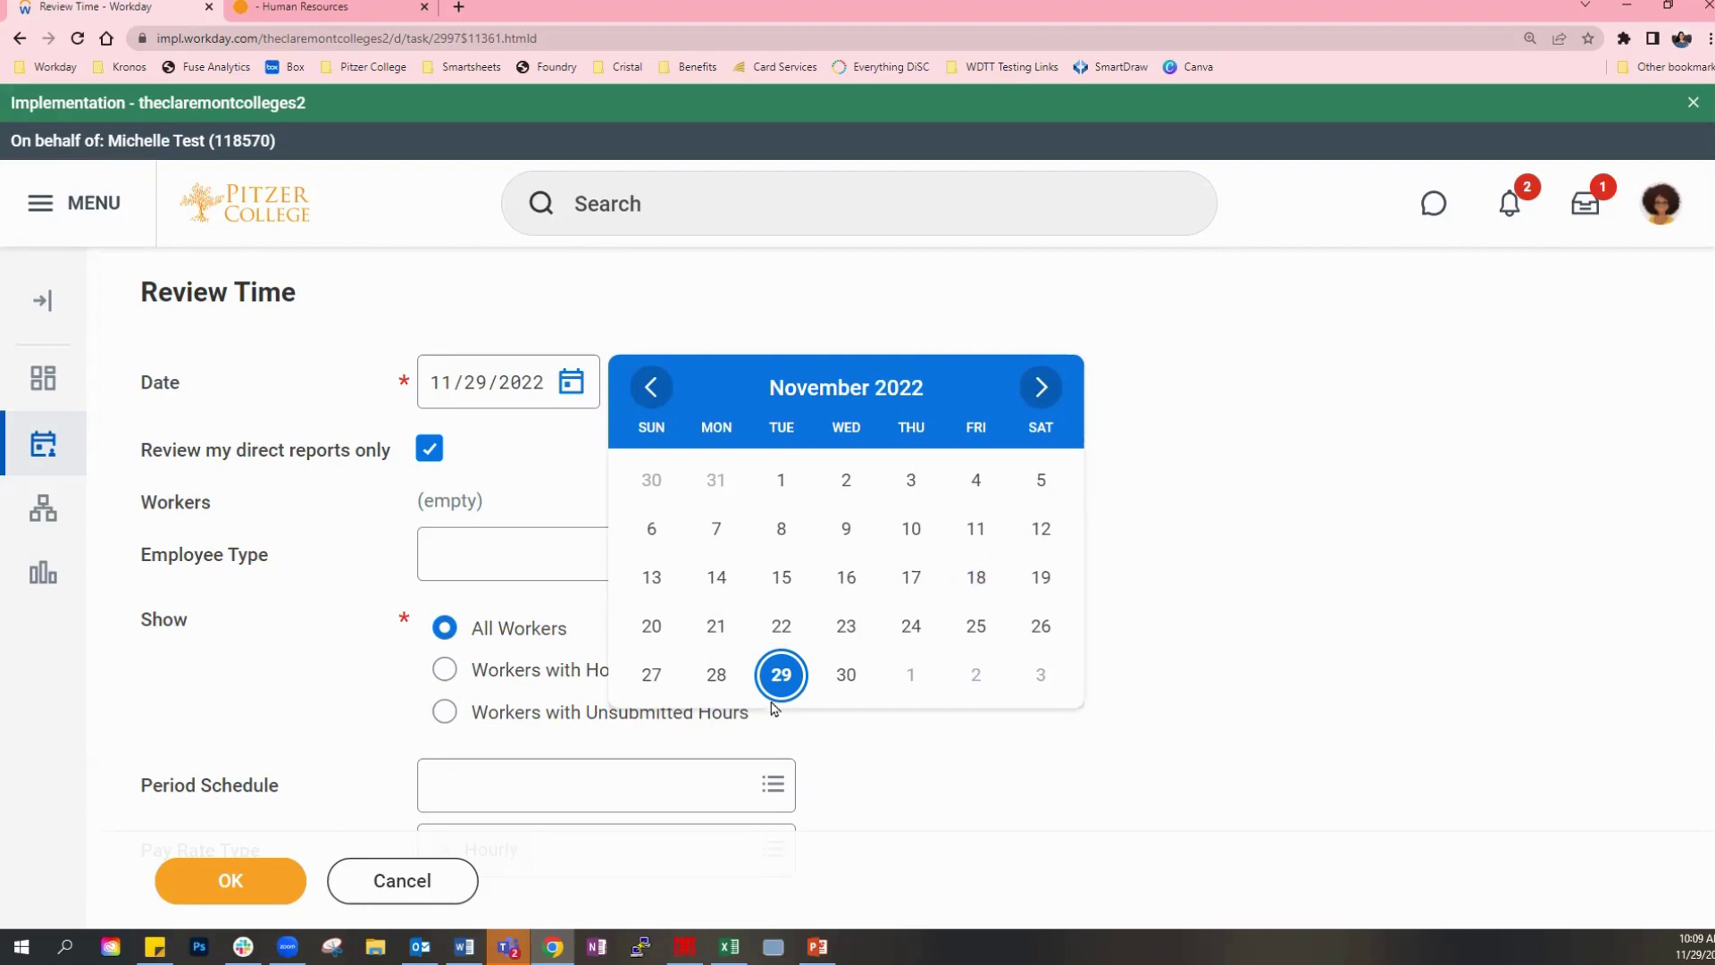
left_click(1278, 563)
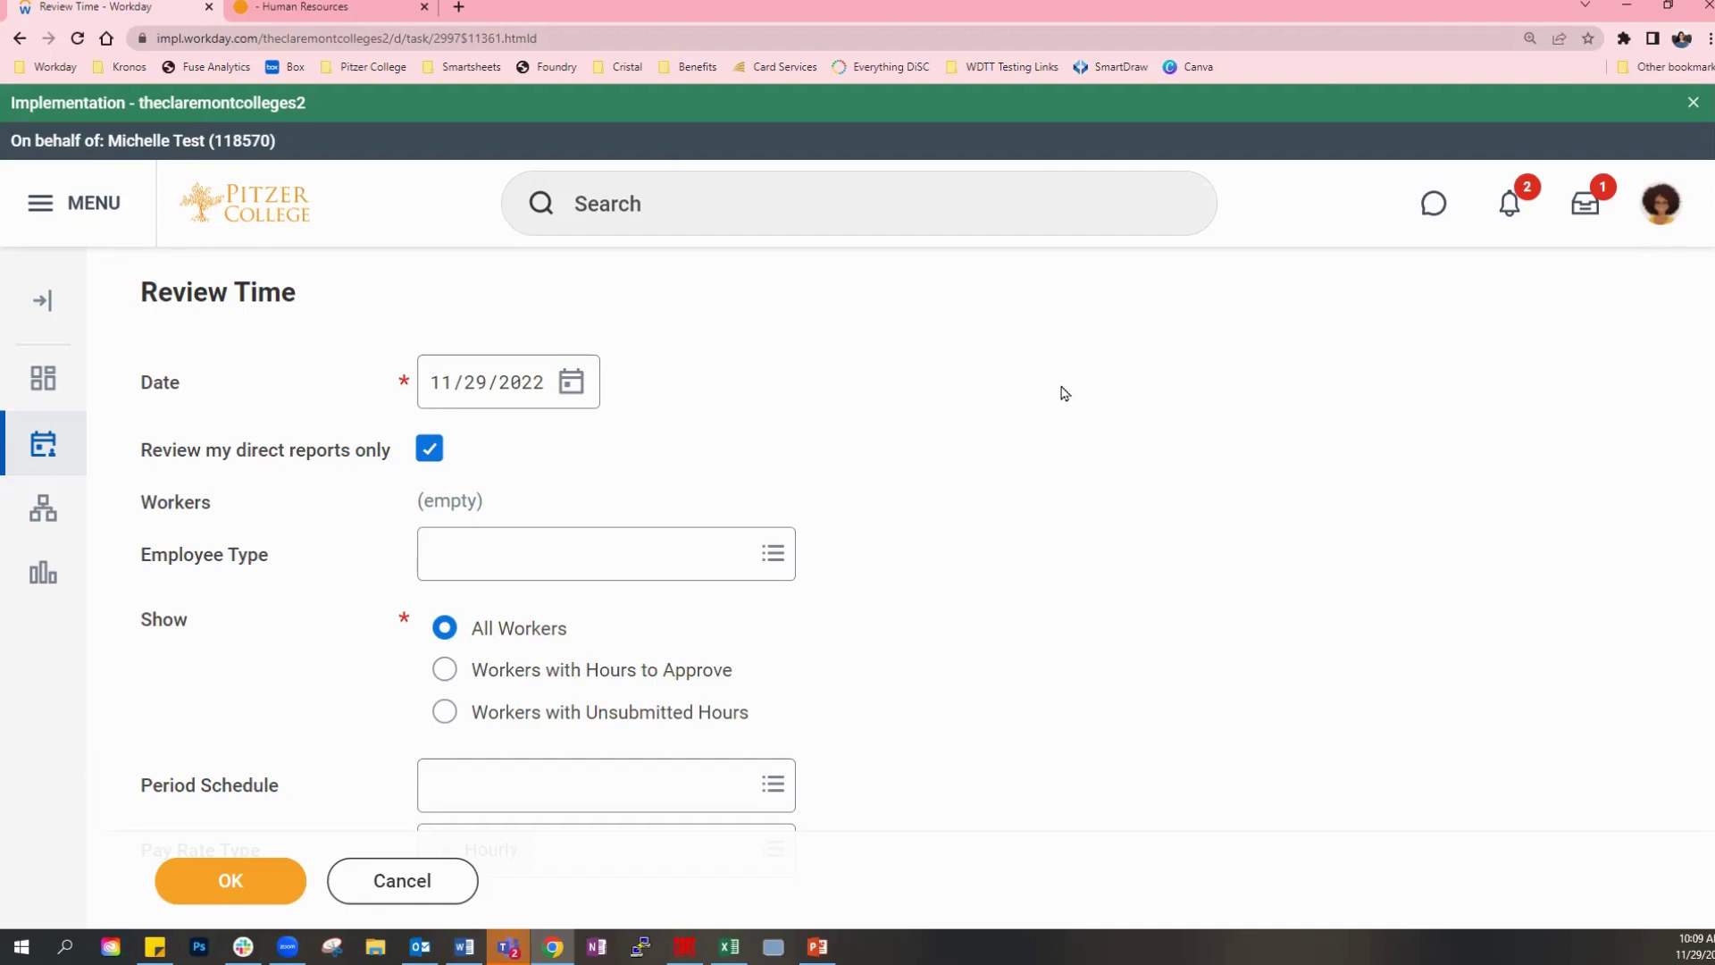
left_click(430, 449)
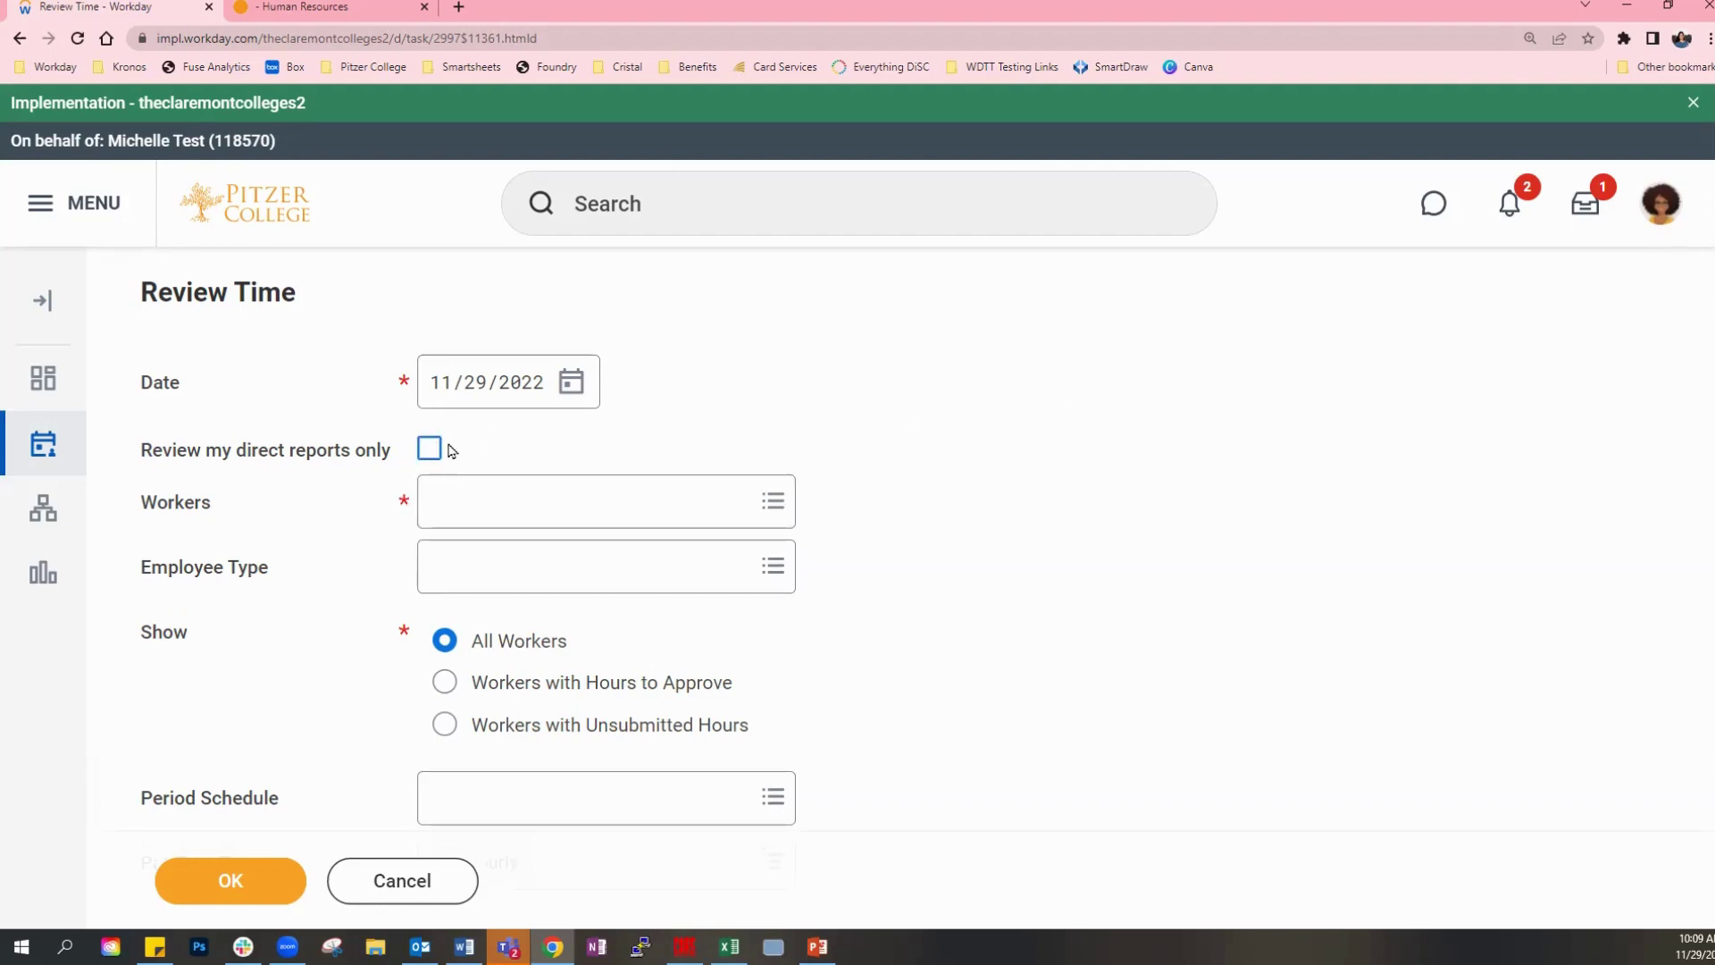
left_click(688, 496)
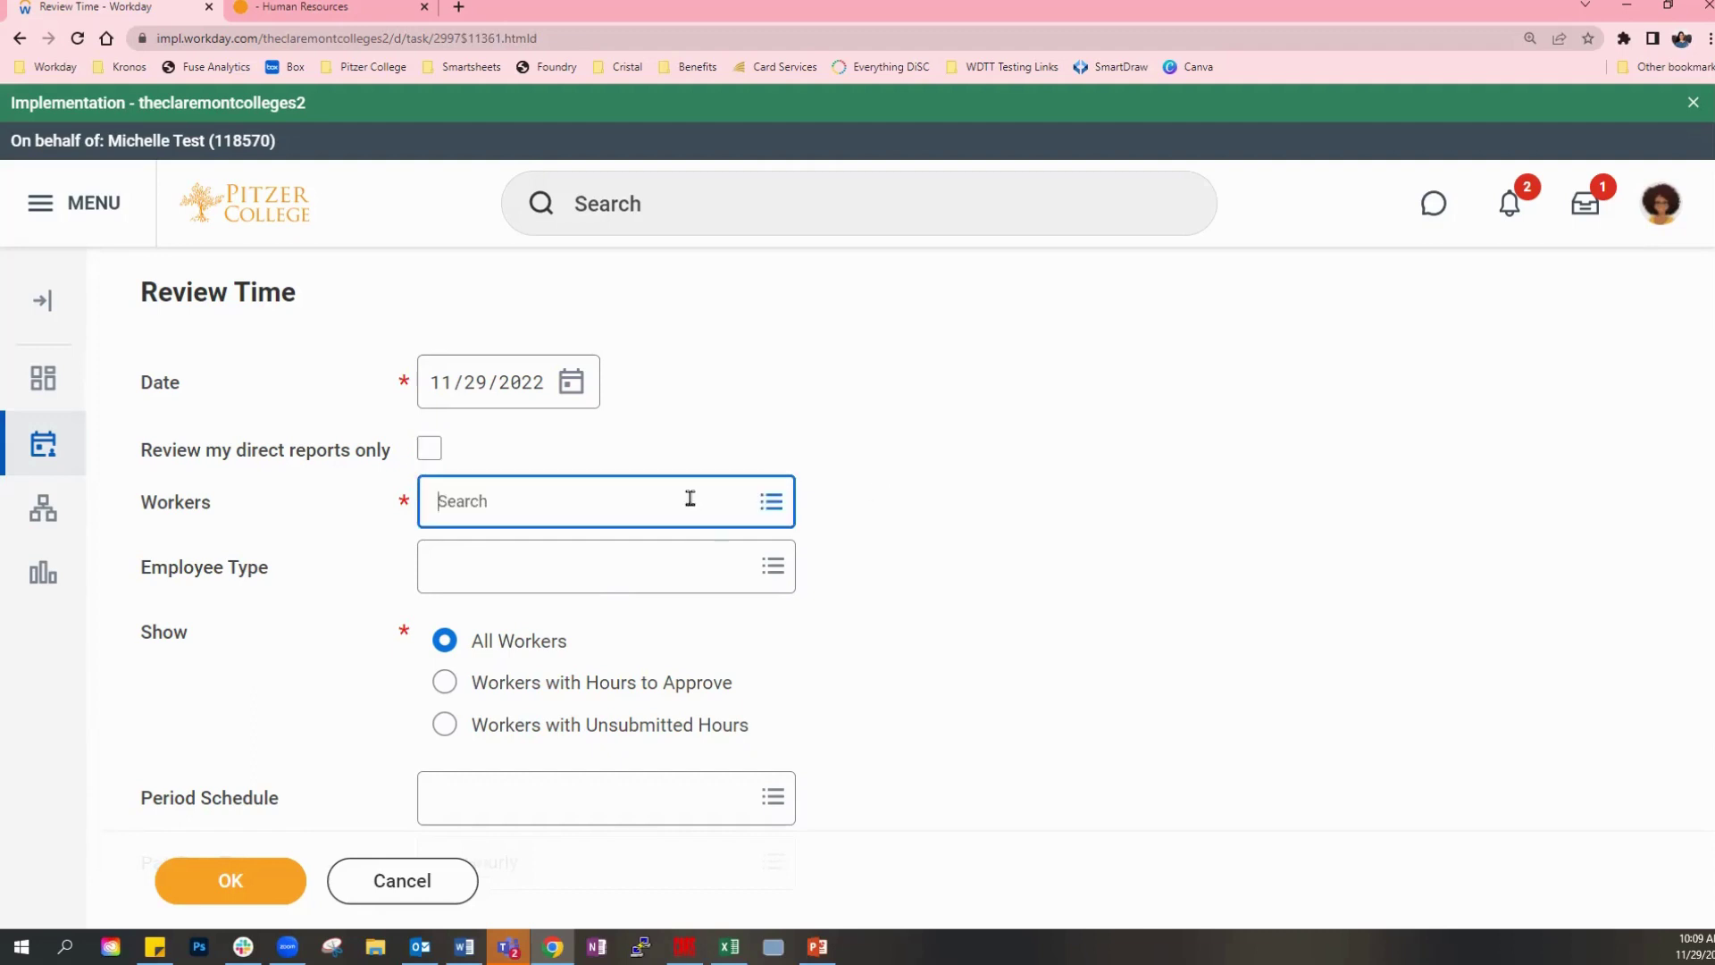
left_click(1008, 399)
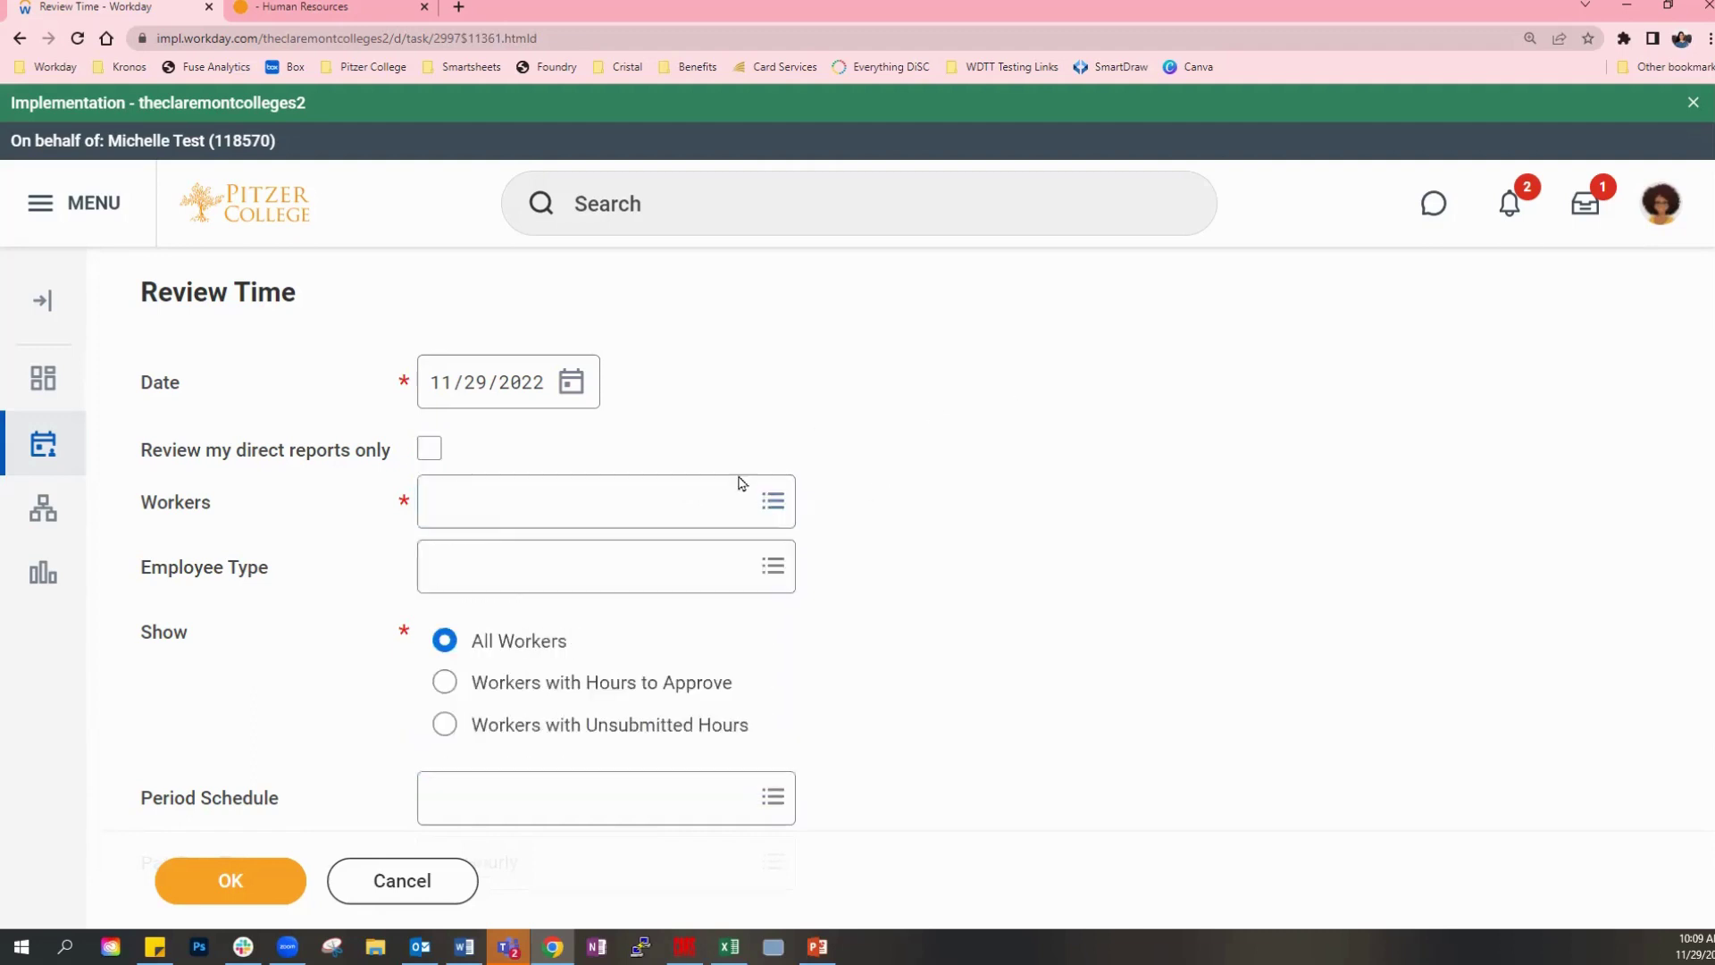
left_click(486, 510)
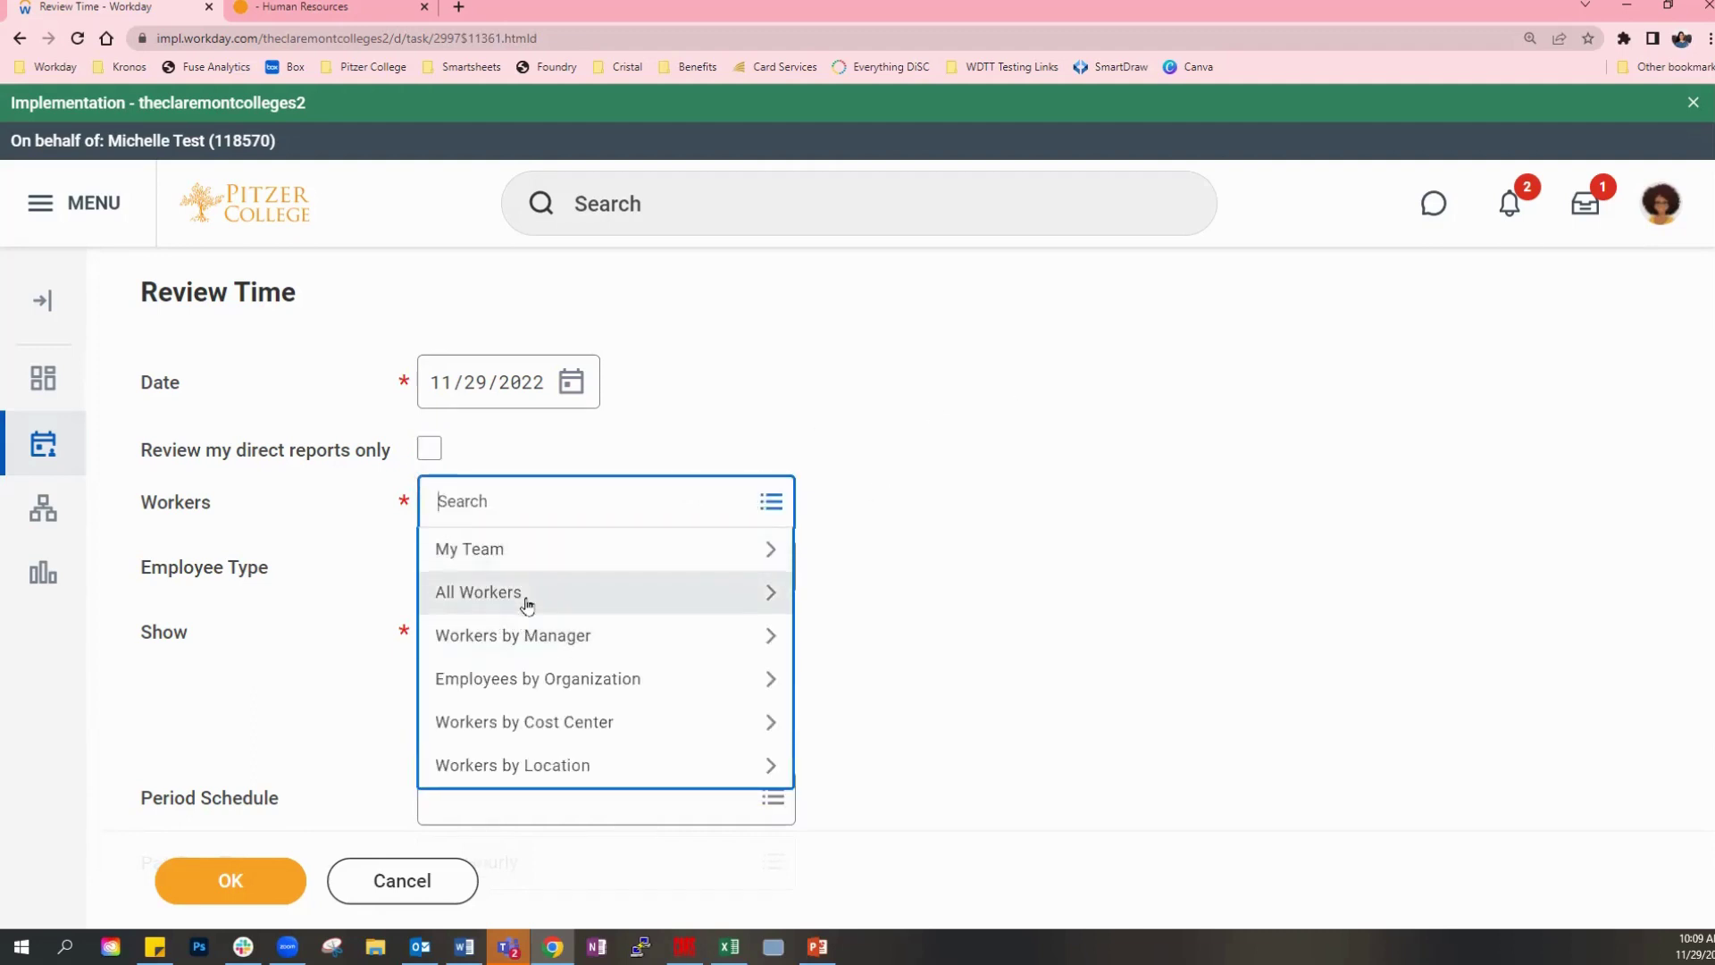
left_click(524, 559)
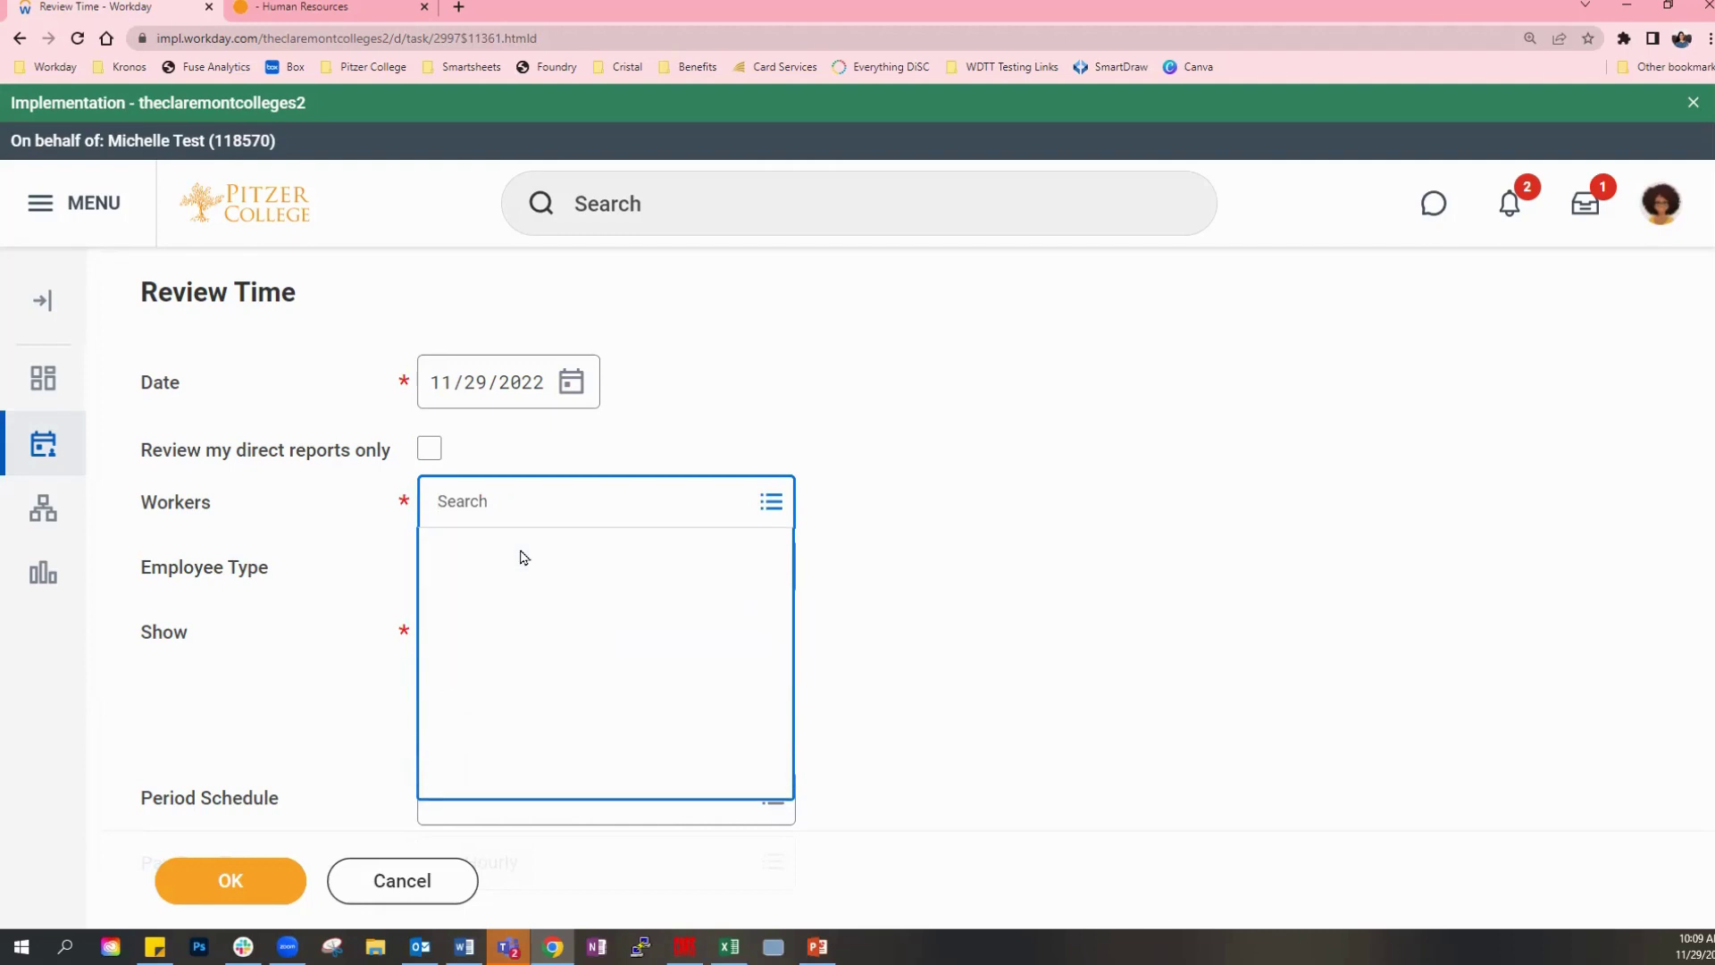
left_click(496, 560)
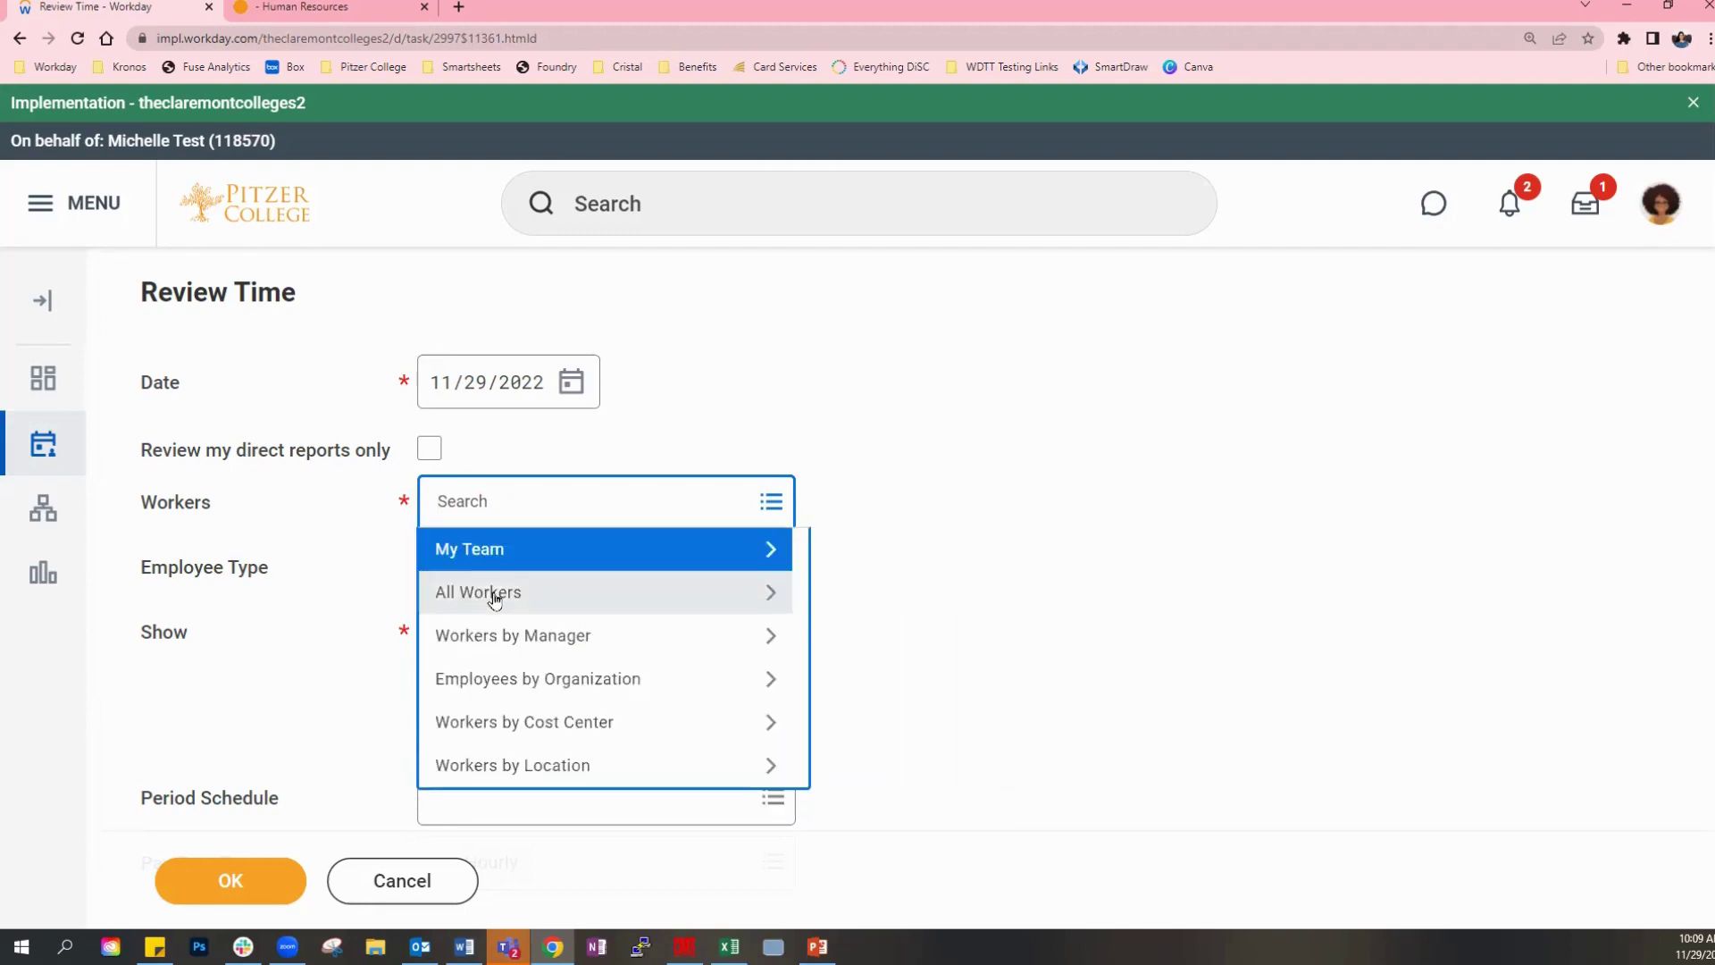
left_click(494, 594)
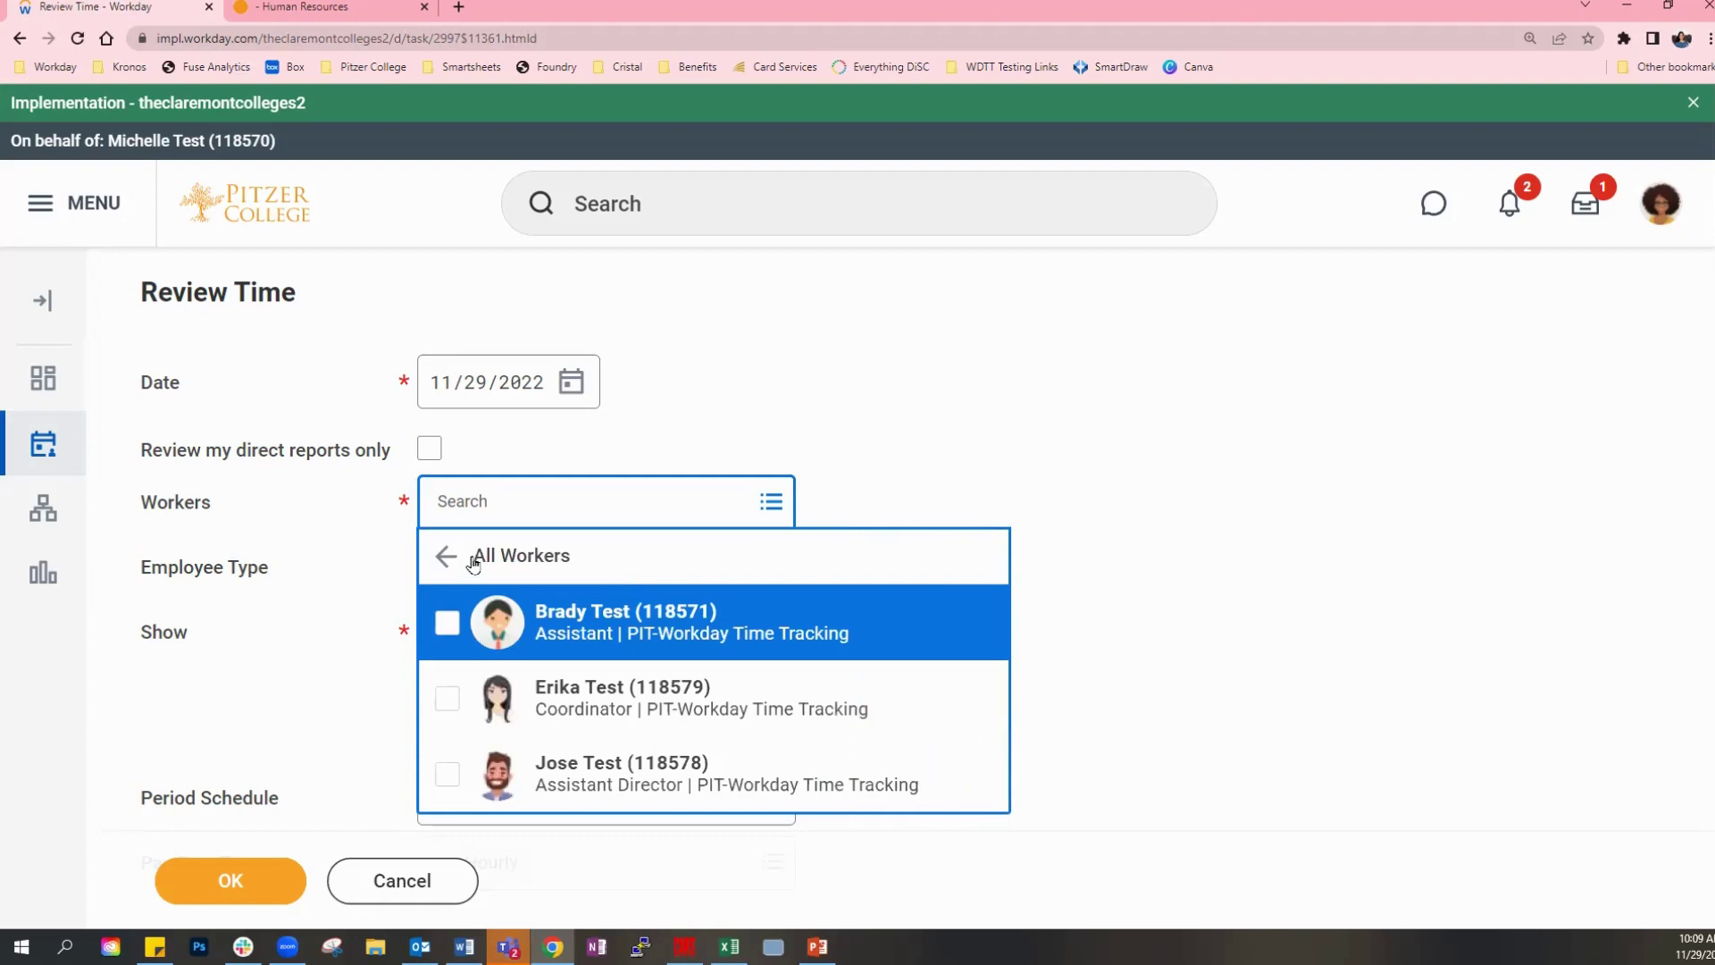
left_click(472, 556)
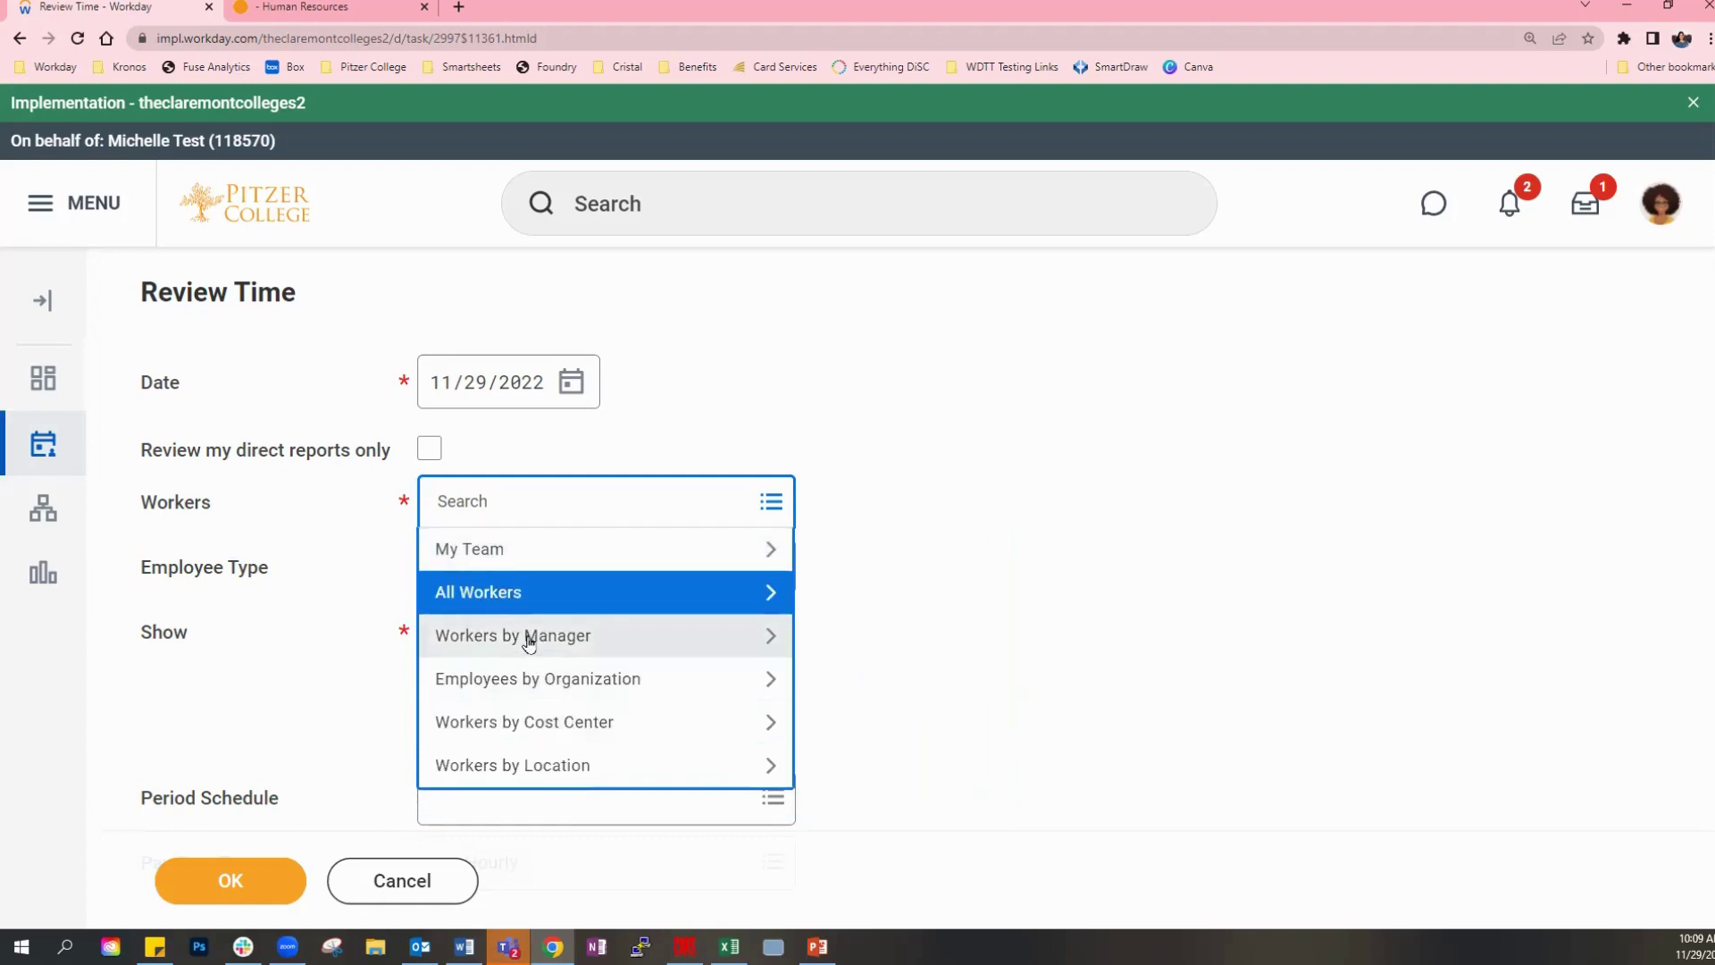
Look through the worker selection groups again without choosing anyone and restore the direct-reports-only limit.
left_click_drag(529, 641, 1247, 487)
left_click(1079, 489)
left_click(533, 497)
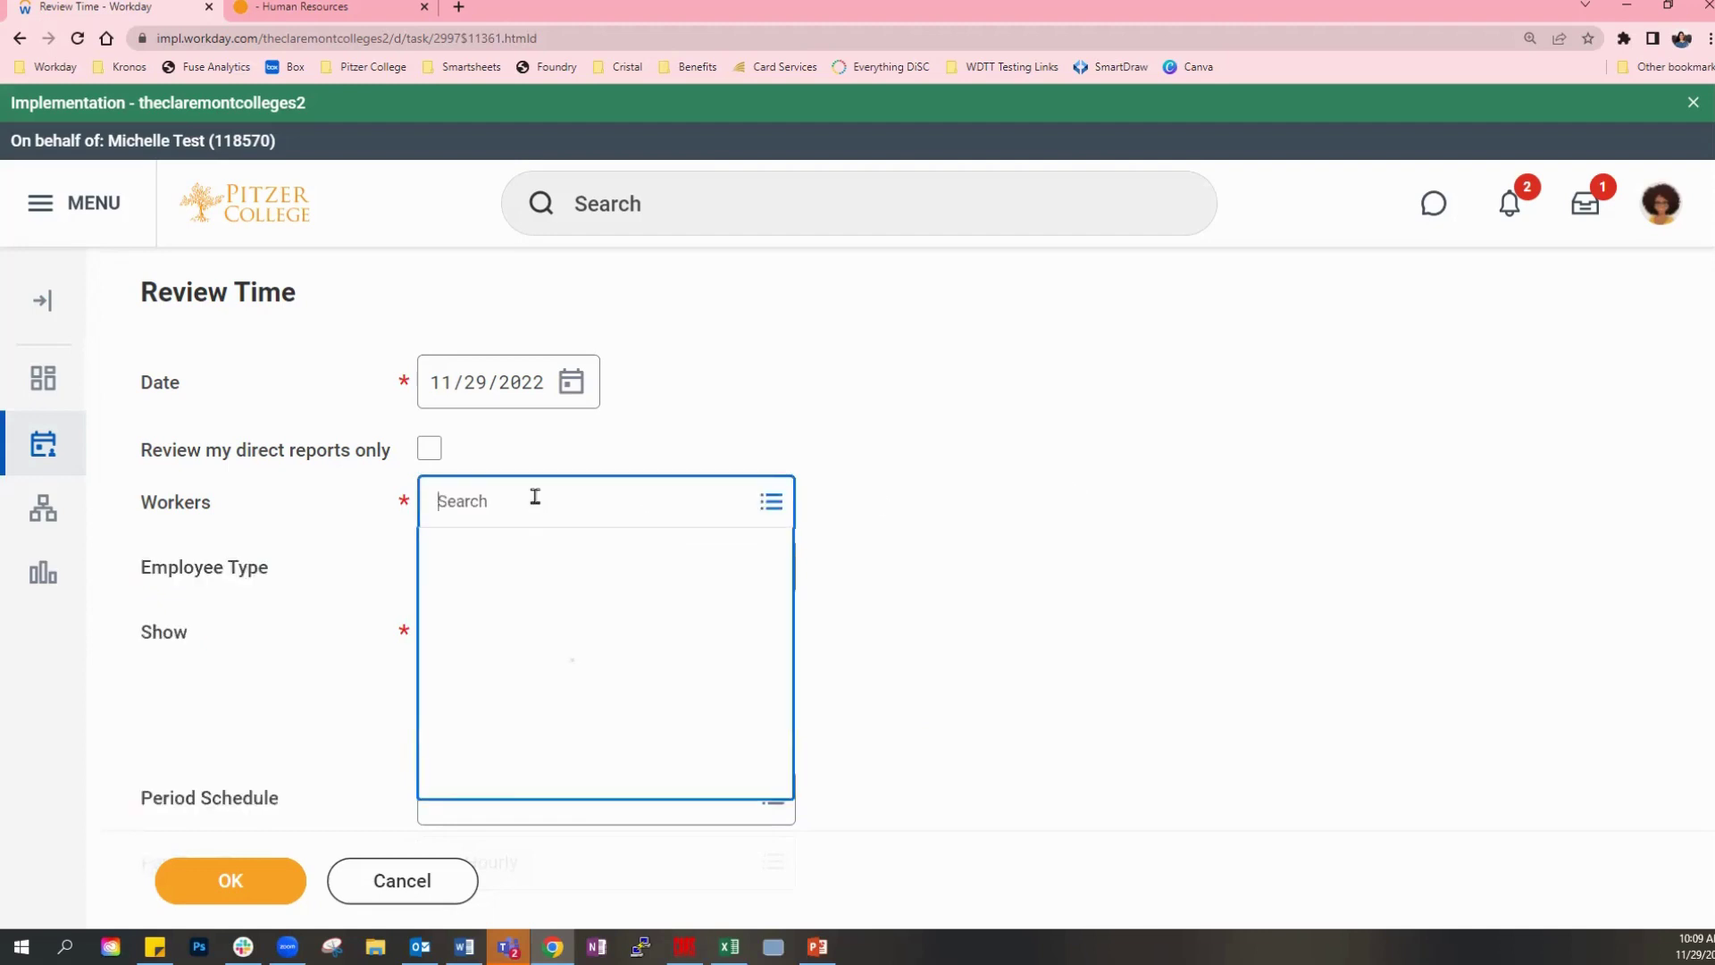
left_click(493, 552)
left_click(493, 552)
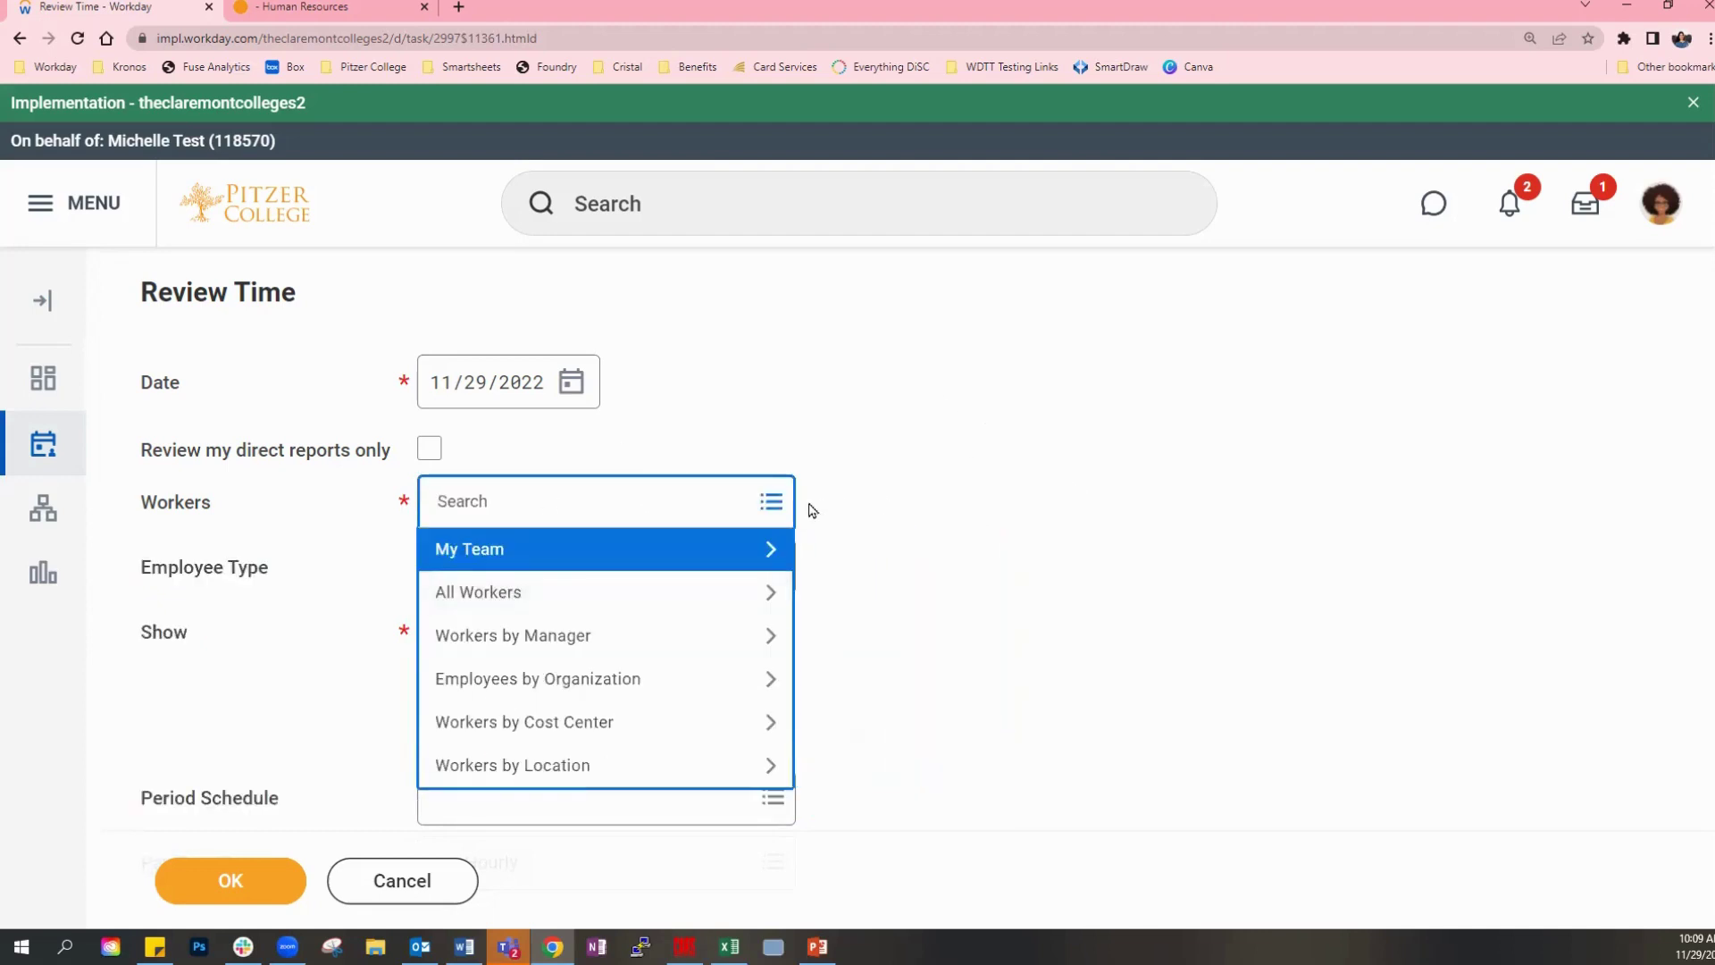
left_click(521, 597)
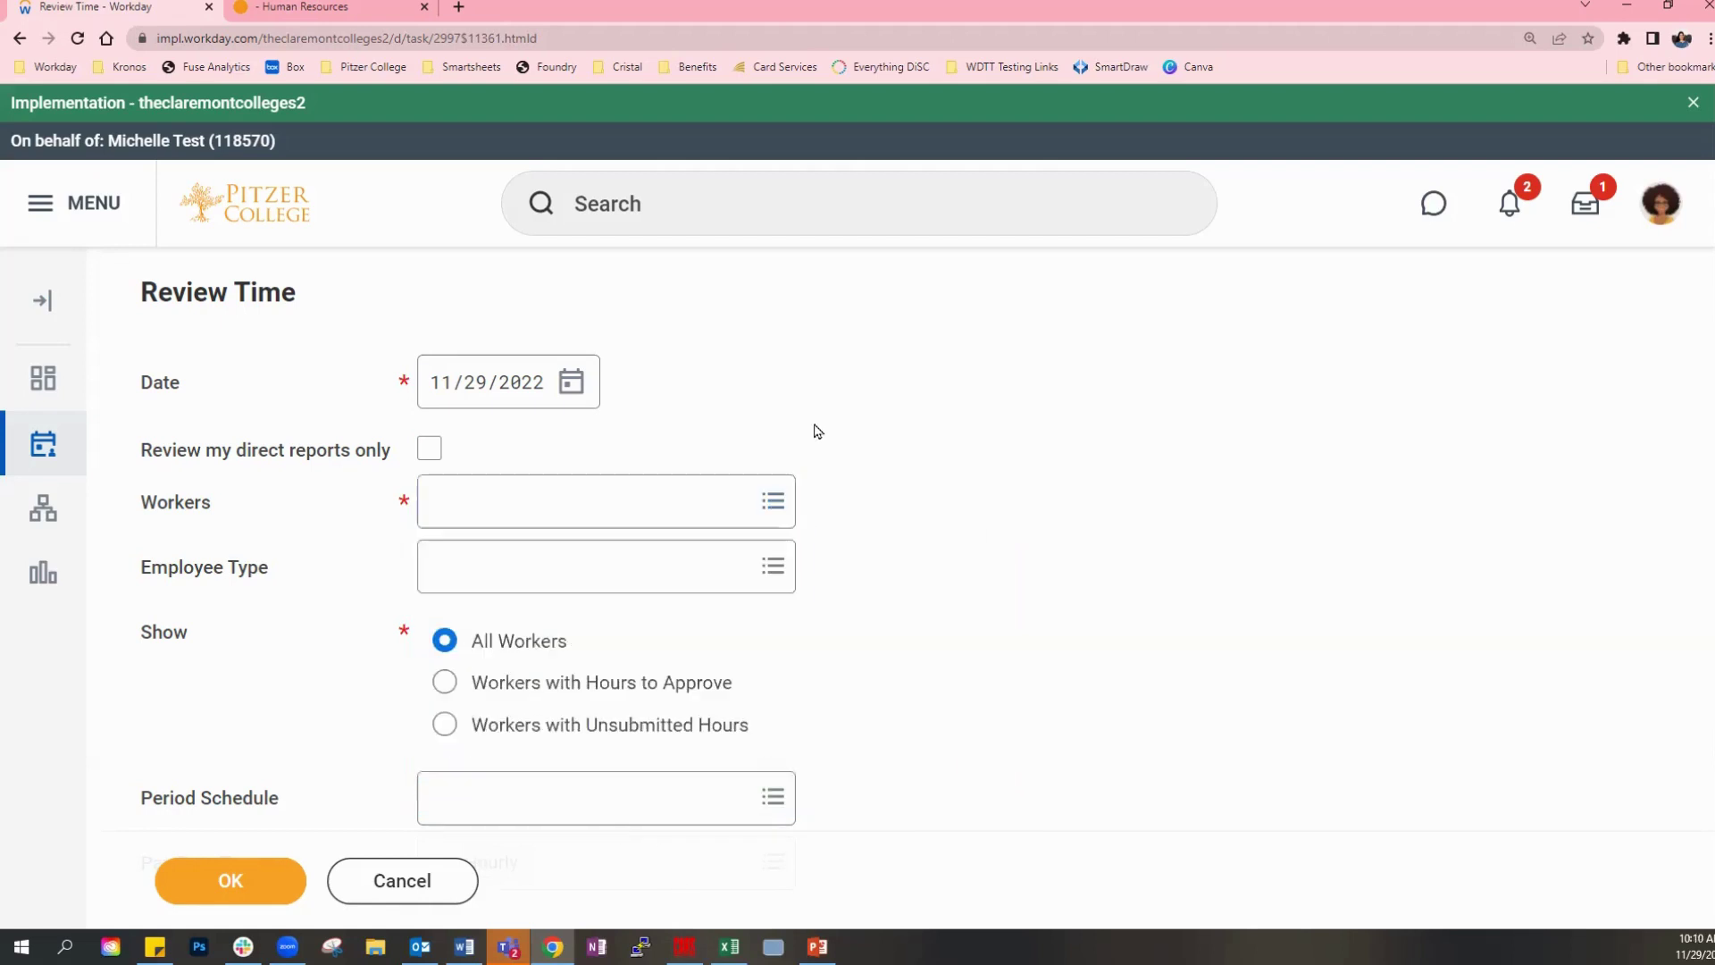
left_click(430, 449)
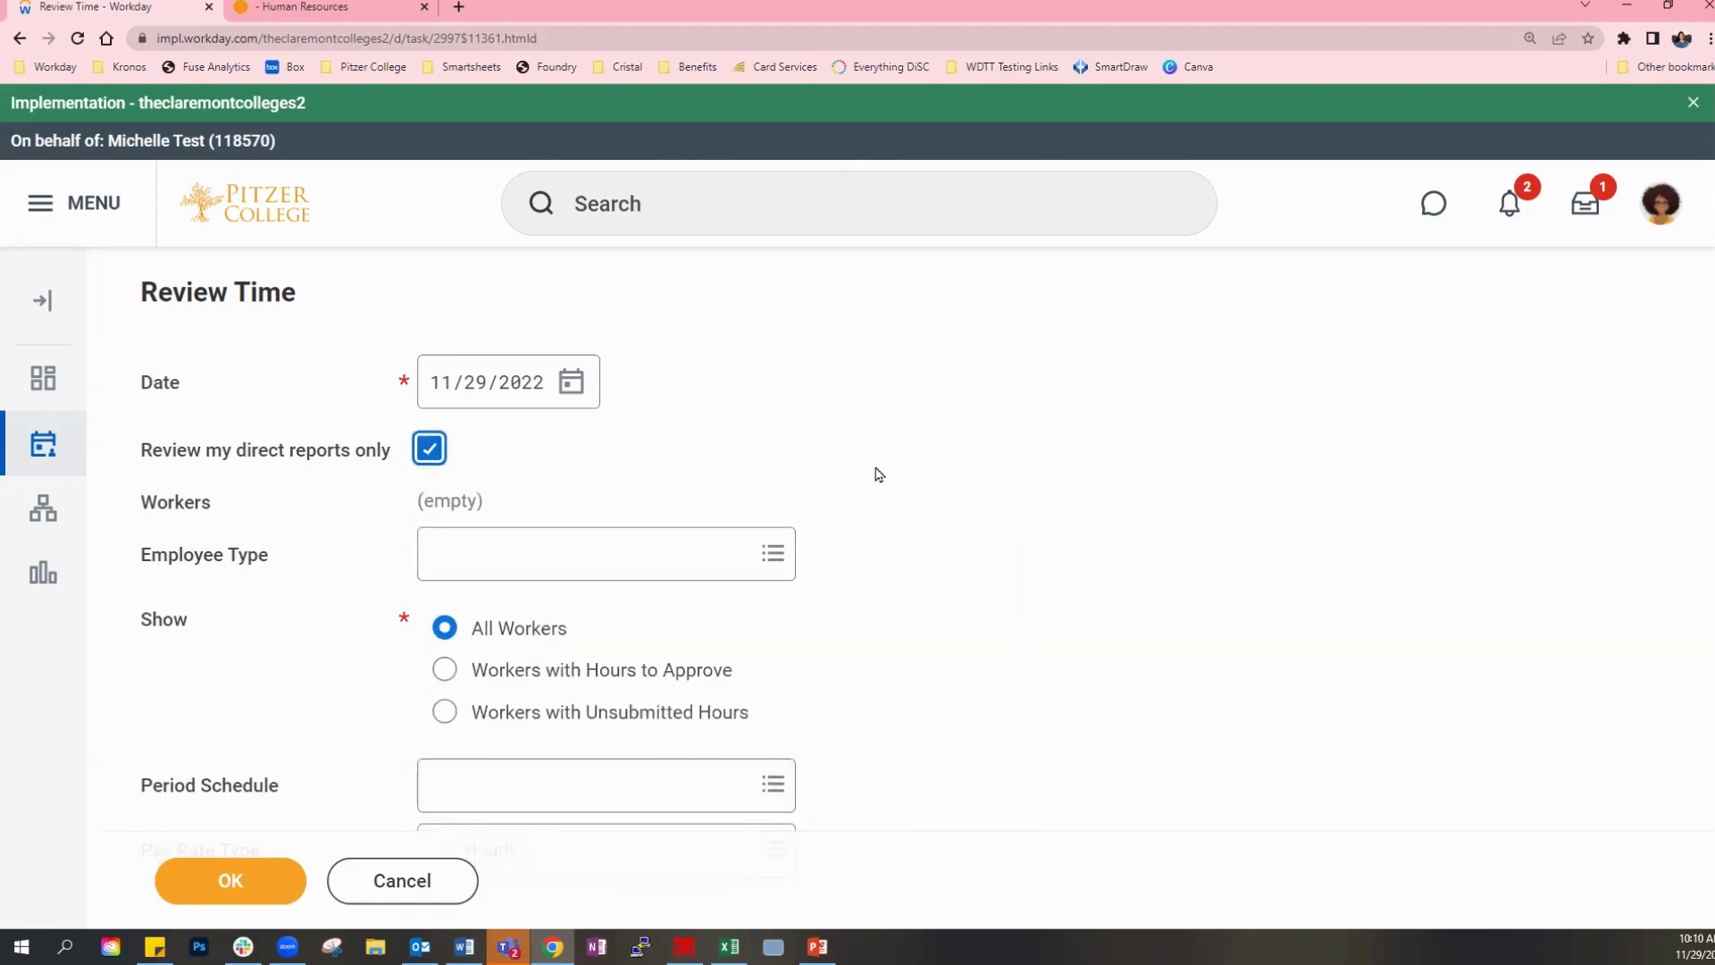
Run the time review for all hourly direct reports on 11/29/2022 and examine the worker counts and Time Period Summary.
scroll(1039, 470, "down", 1)
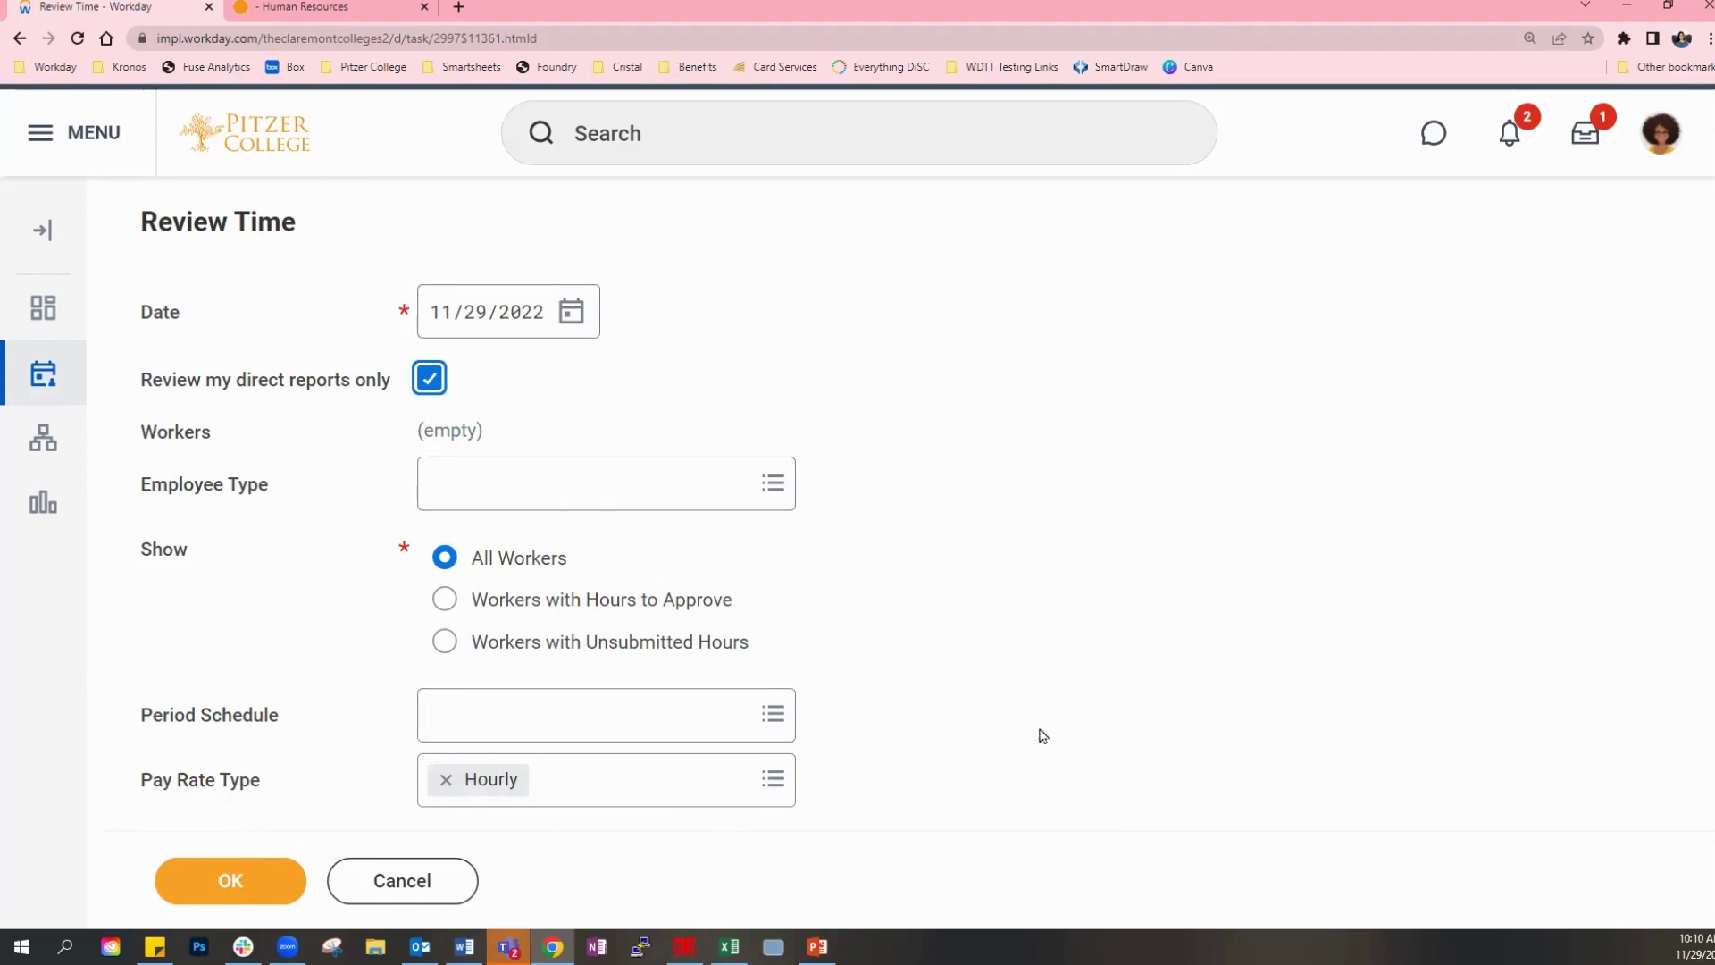
left_click(232, 880)
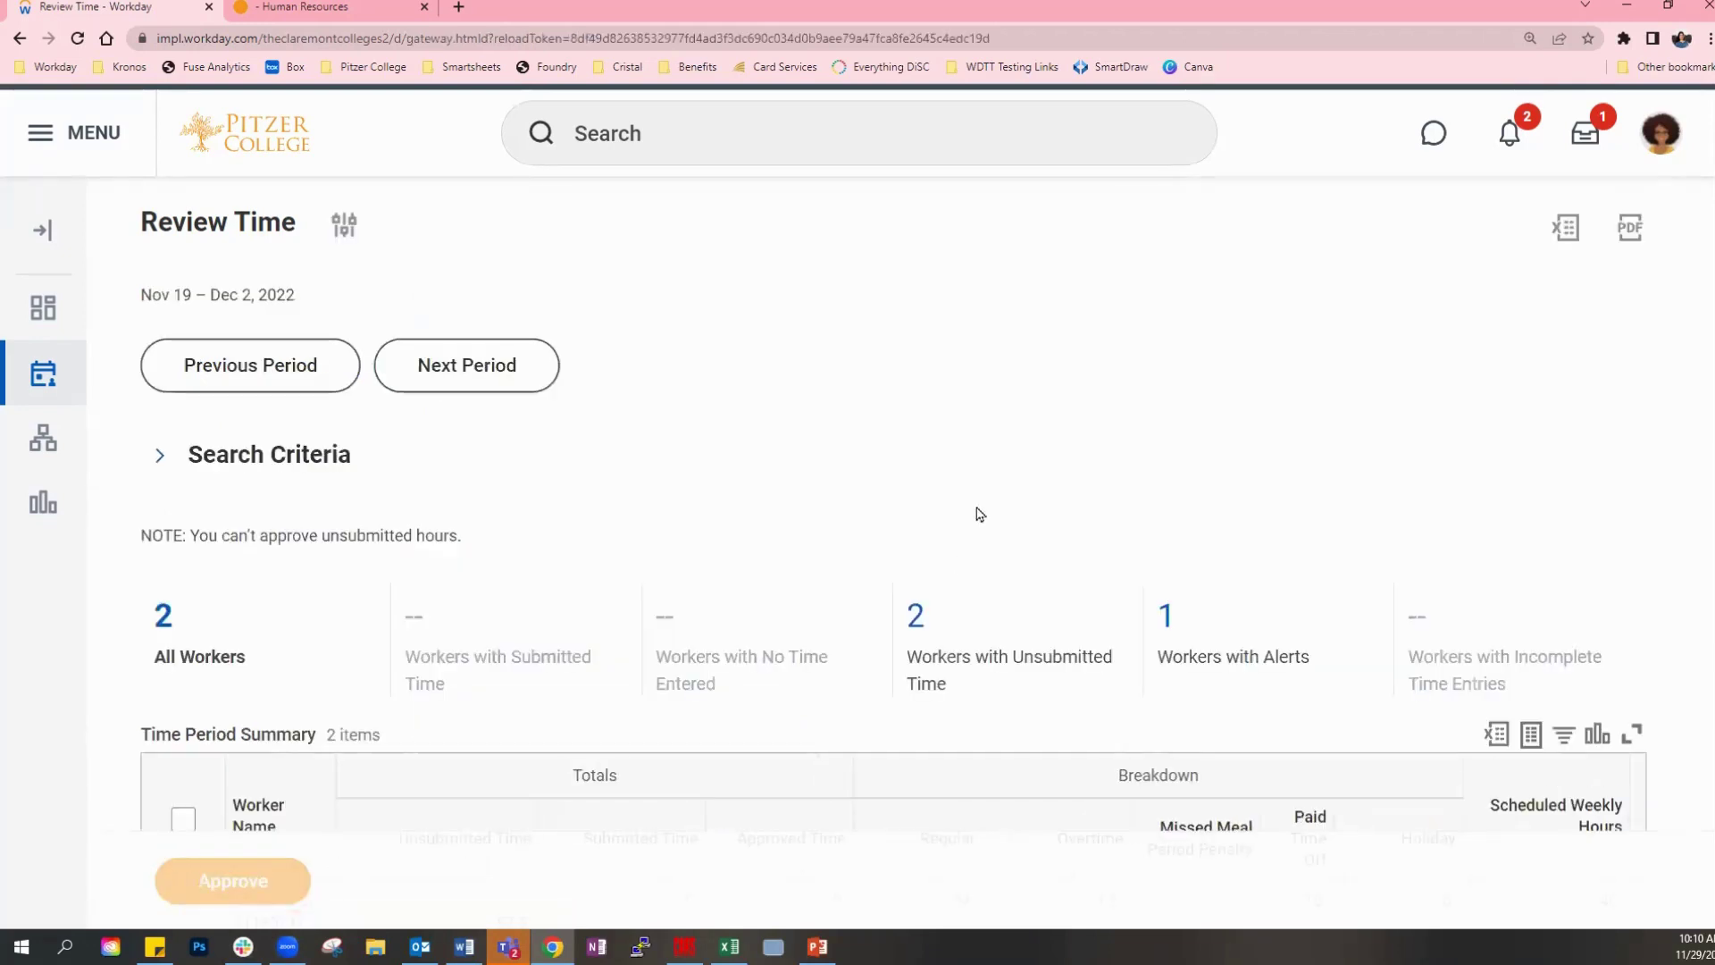
scroll(1519, 268, "down", 1)
scroll(1622, 299, "down", 1)
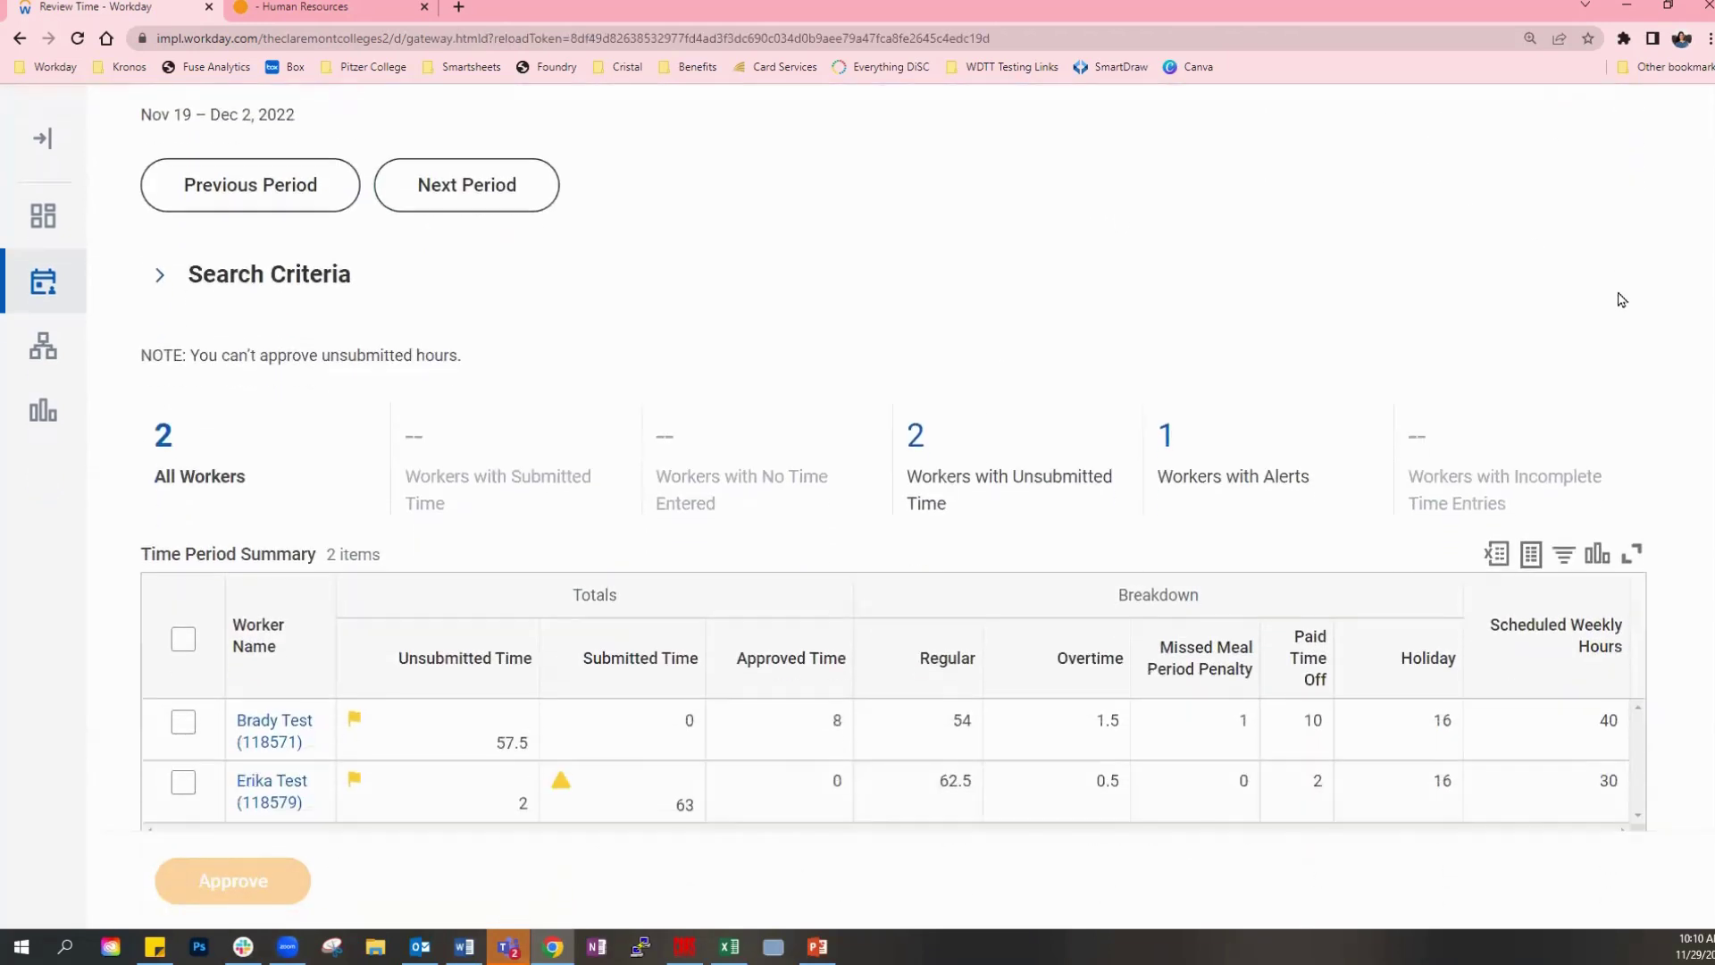
scroll(1670, 281, "down", 1)
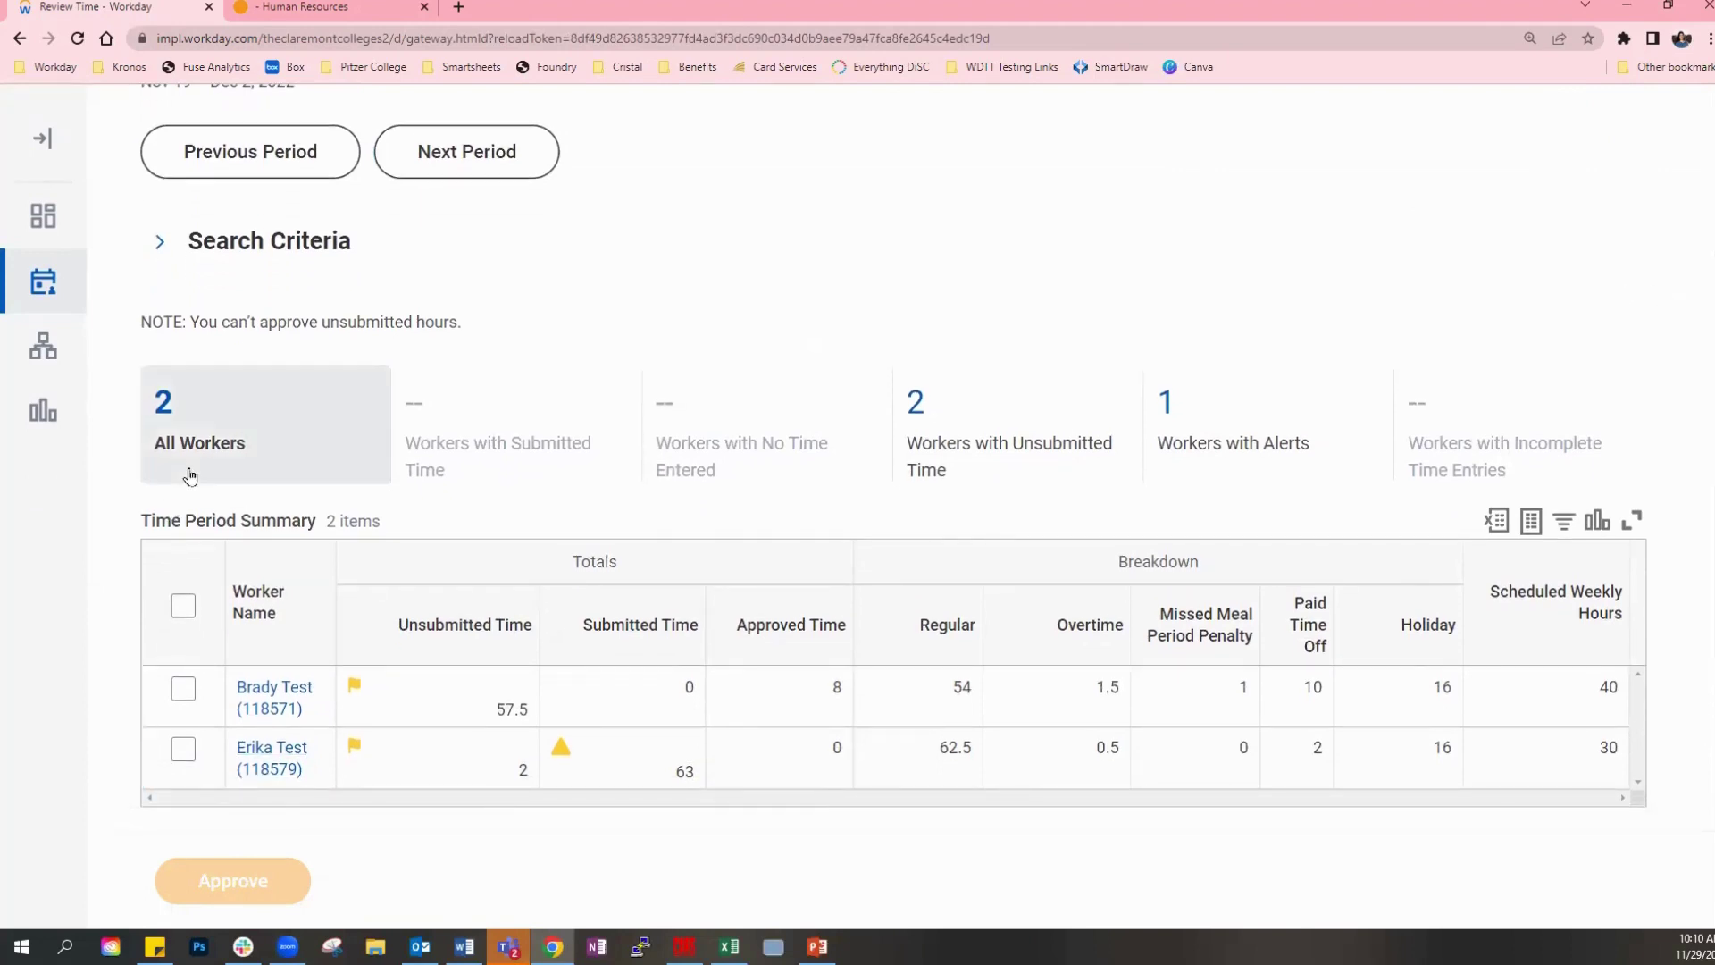
left_click(916, 455)
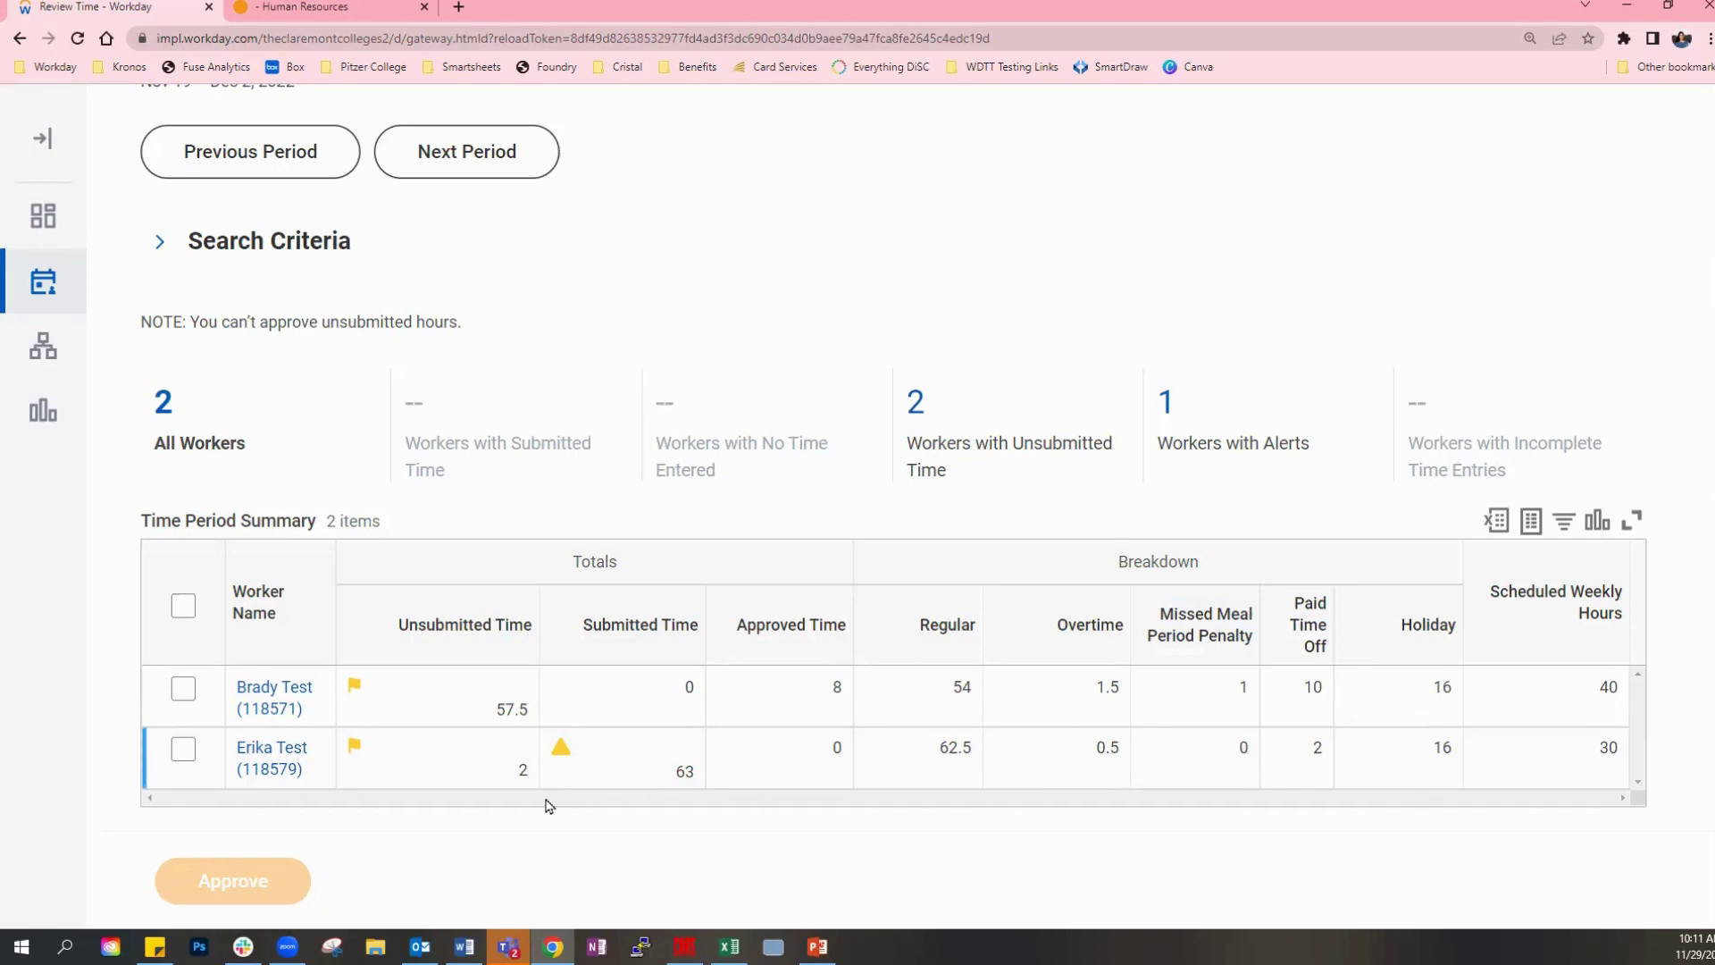
Open the first listed worker's time entries and examine the weekly hours, period totals and entries unable to be approved at 125% zoom.
left_click(274, 710)
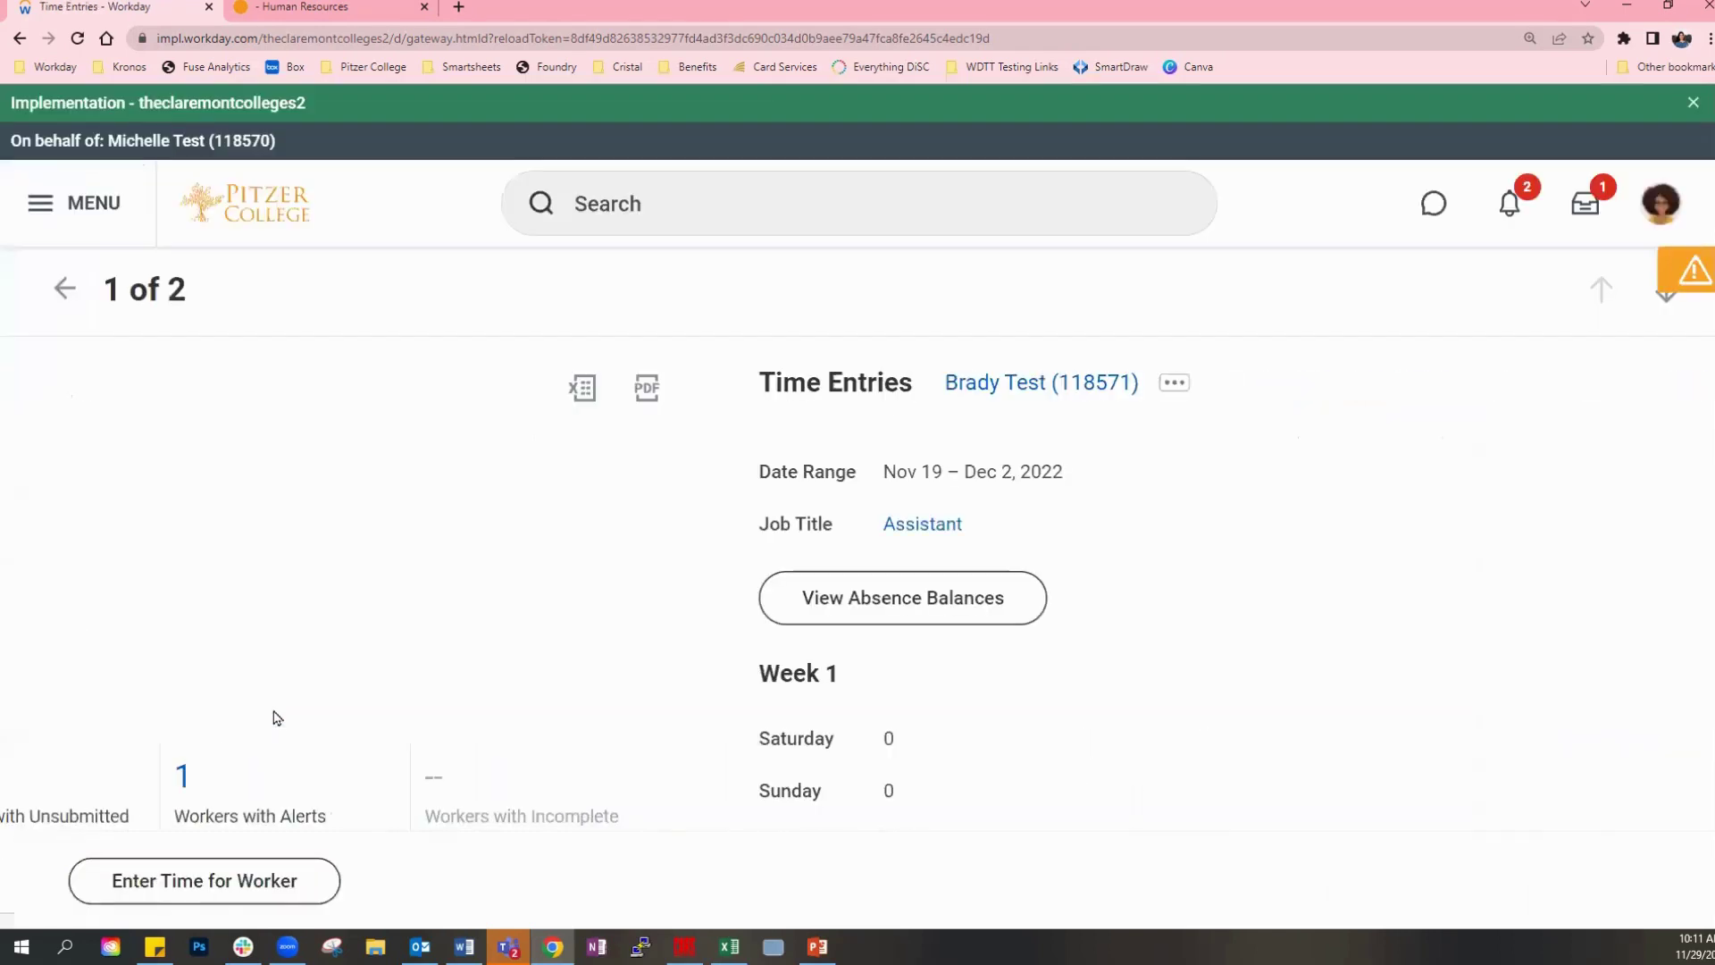
scroll(1135, 561, "down", 3)
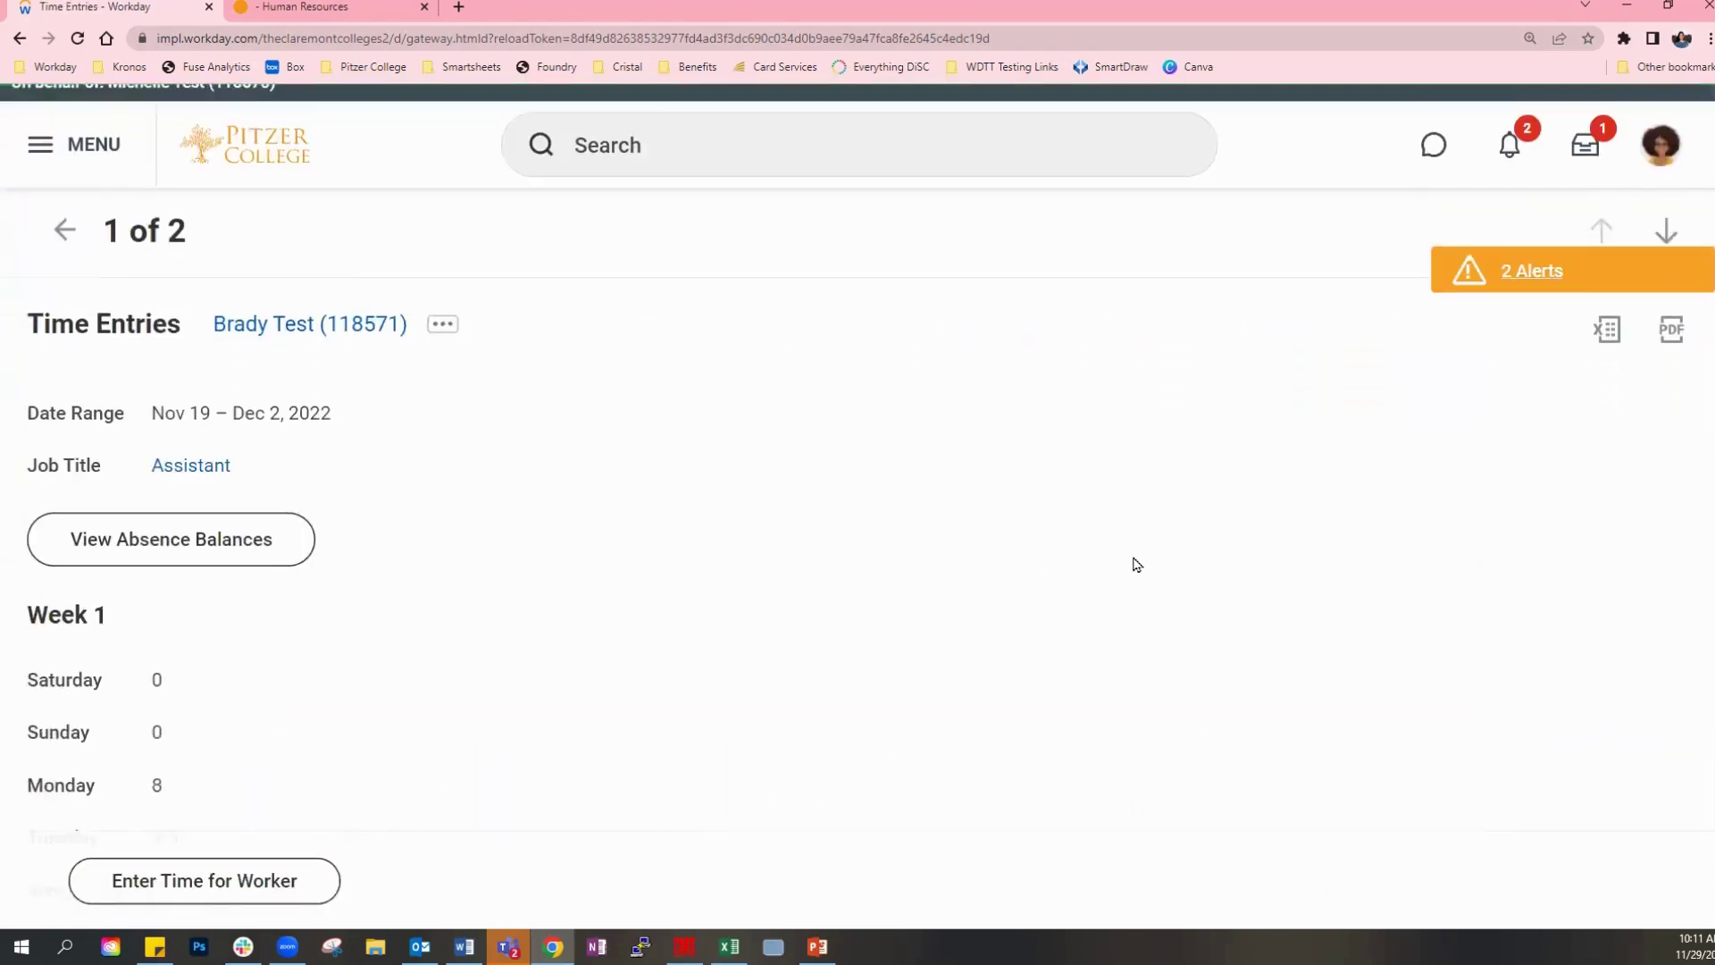
scroll(1173, 575, "down", 3)
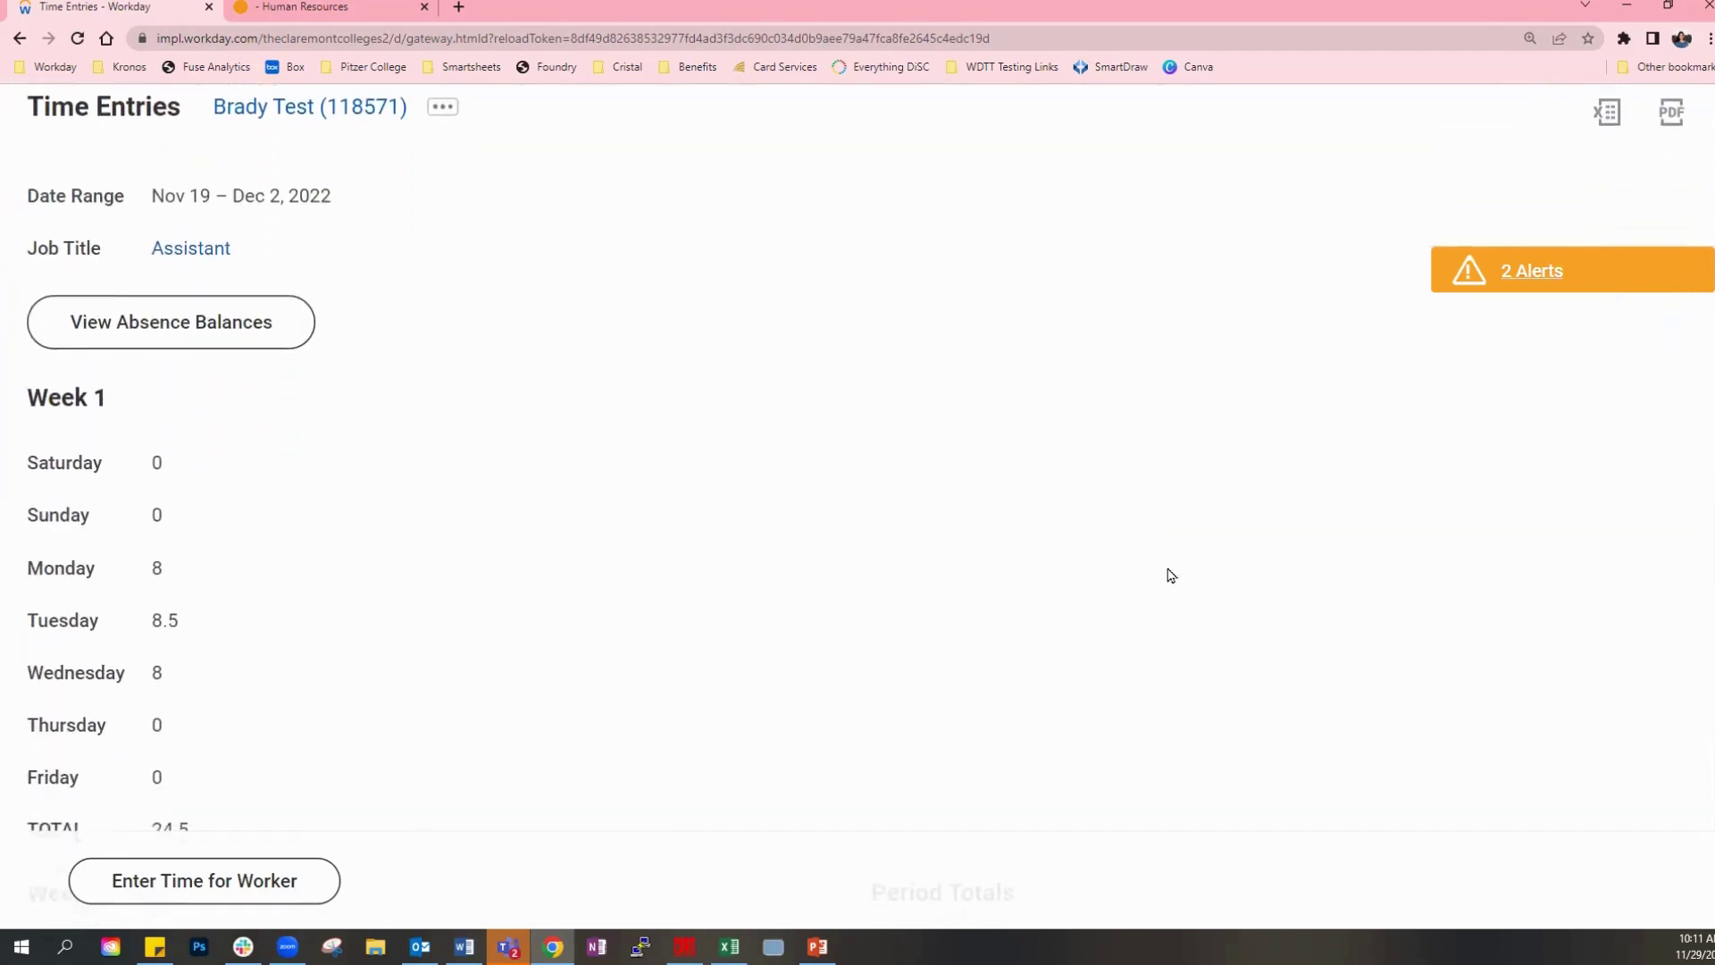
key("ctrl+minus")
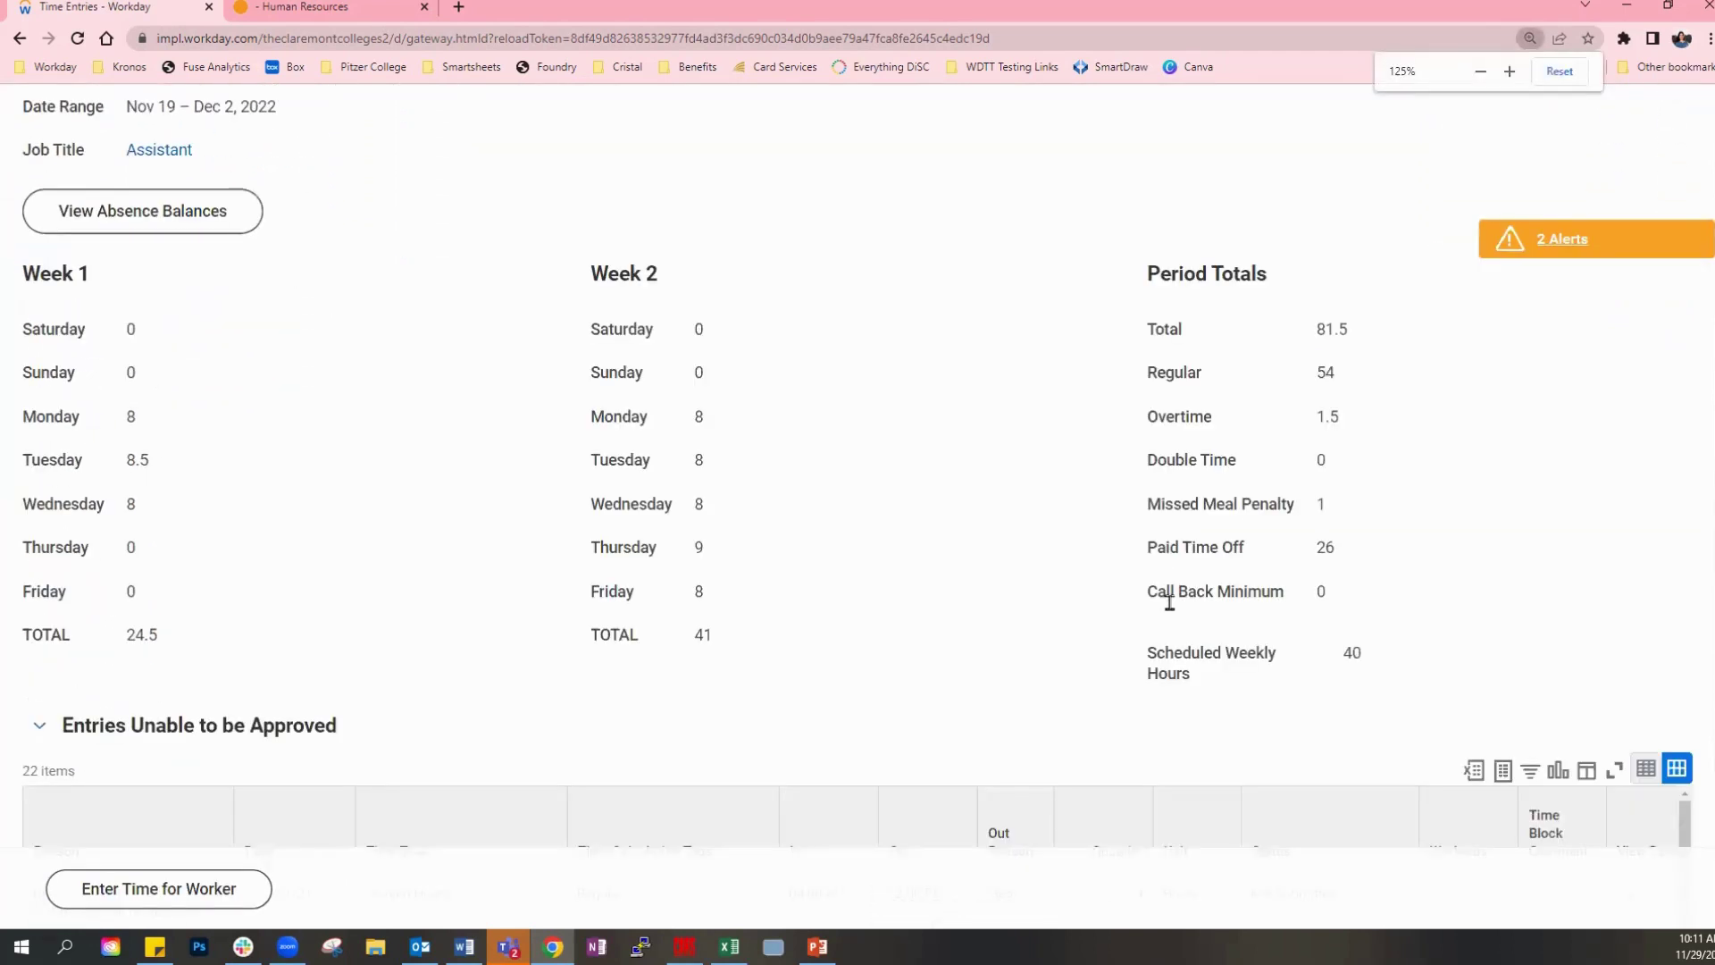
scroll(976, 640, "up", 1)
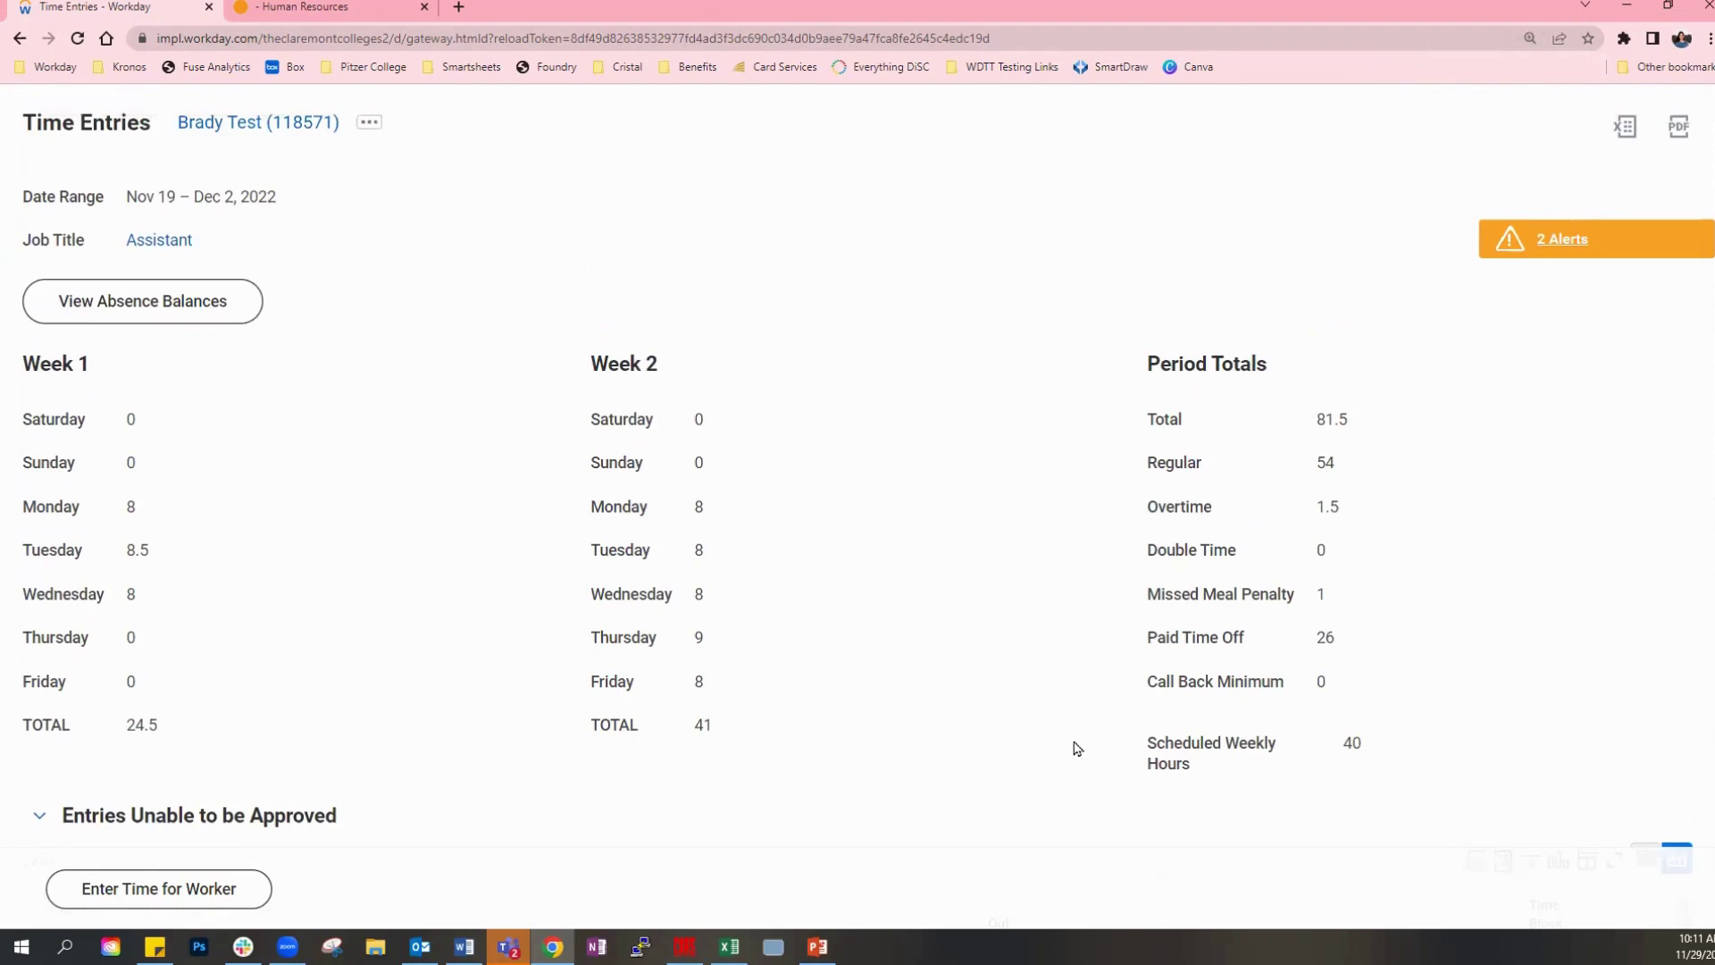
scroll(1390, 643, "down", 2)
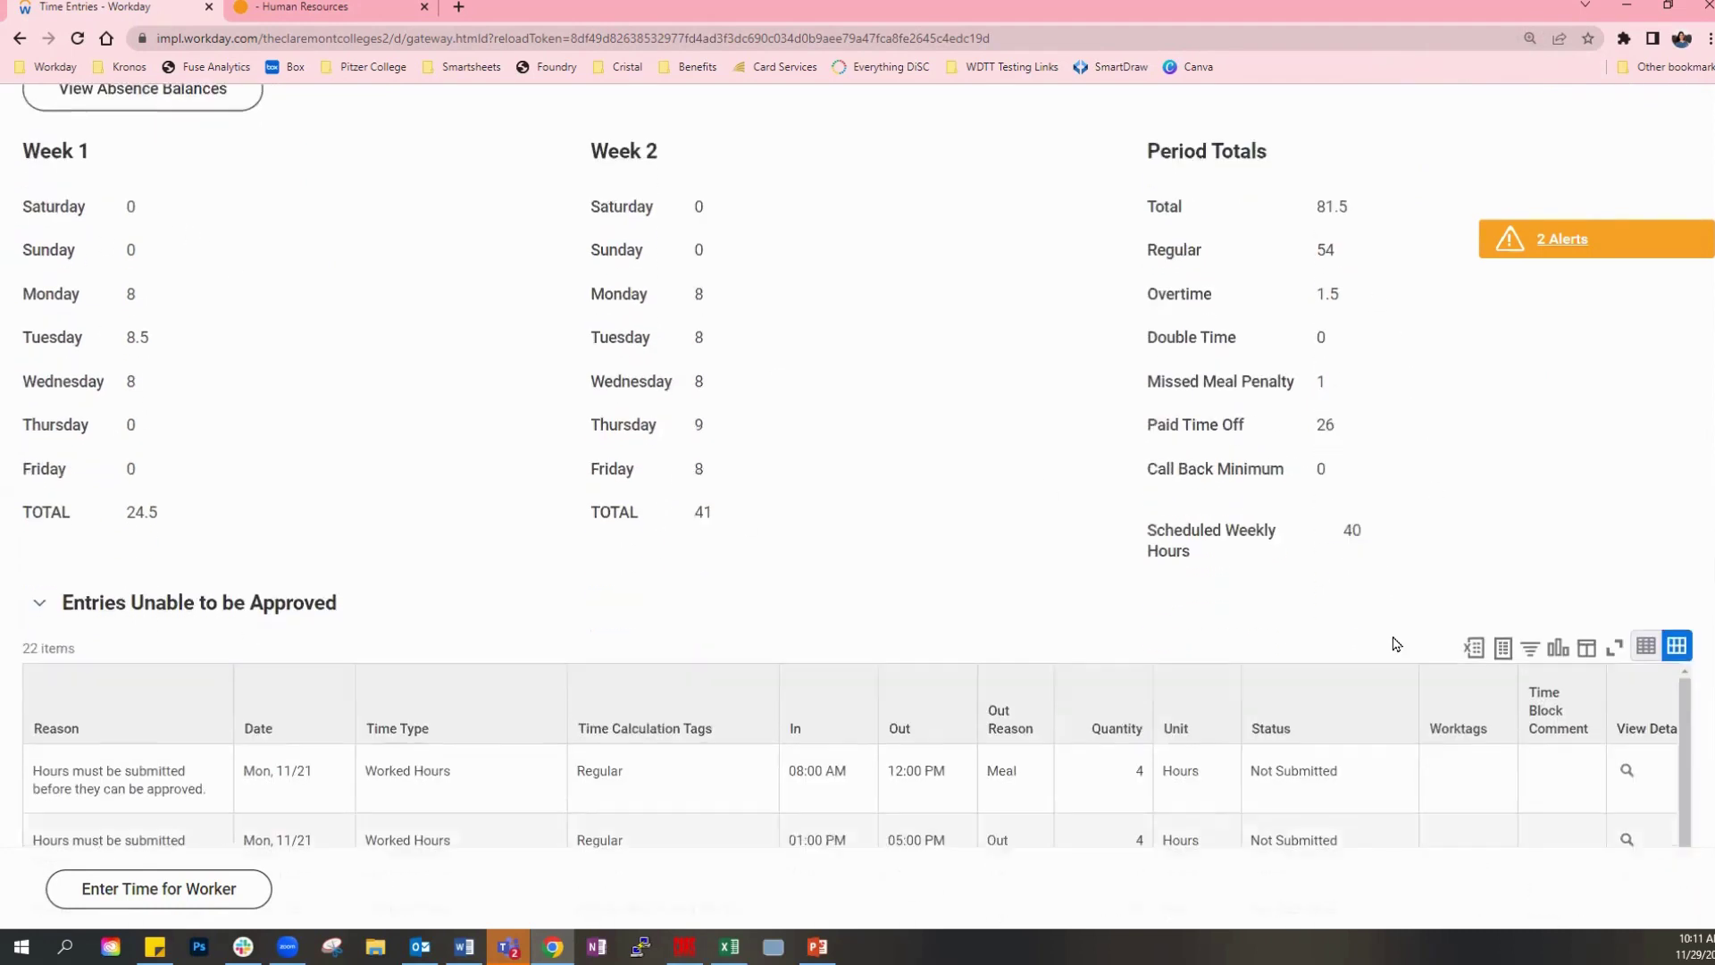
Examine the entries unable to be approved, the weekly hours and the period totals in the worker's time entries.
scroll(1394, 641, "down", 2)
scroll(1579, 440, "down", 2)
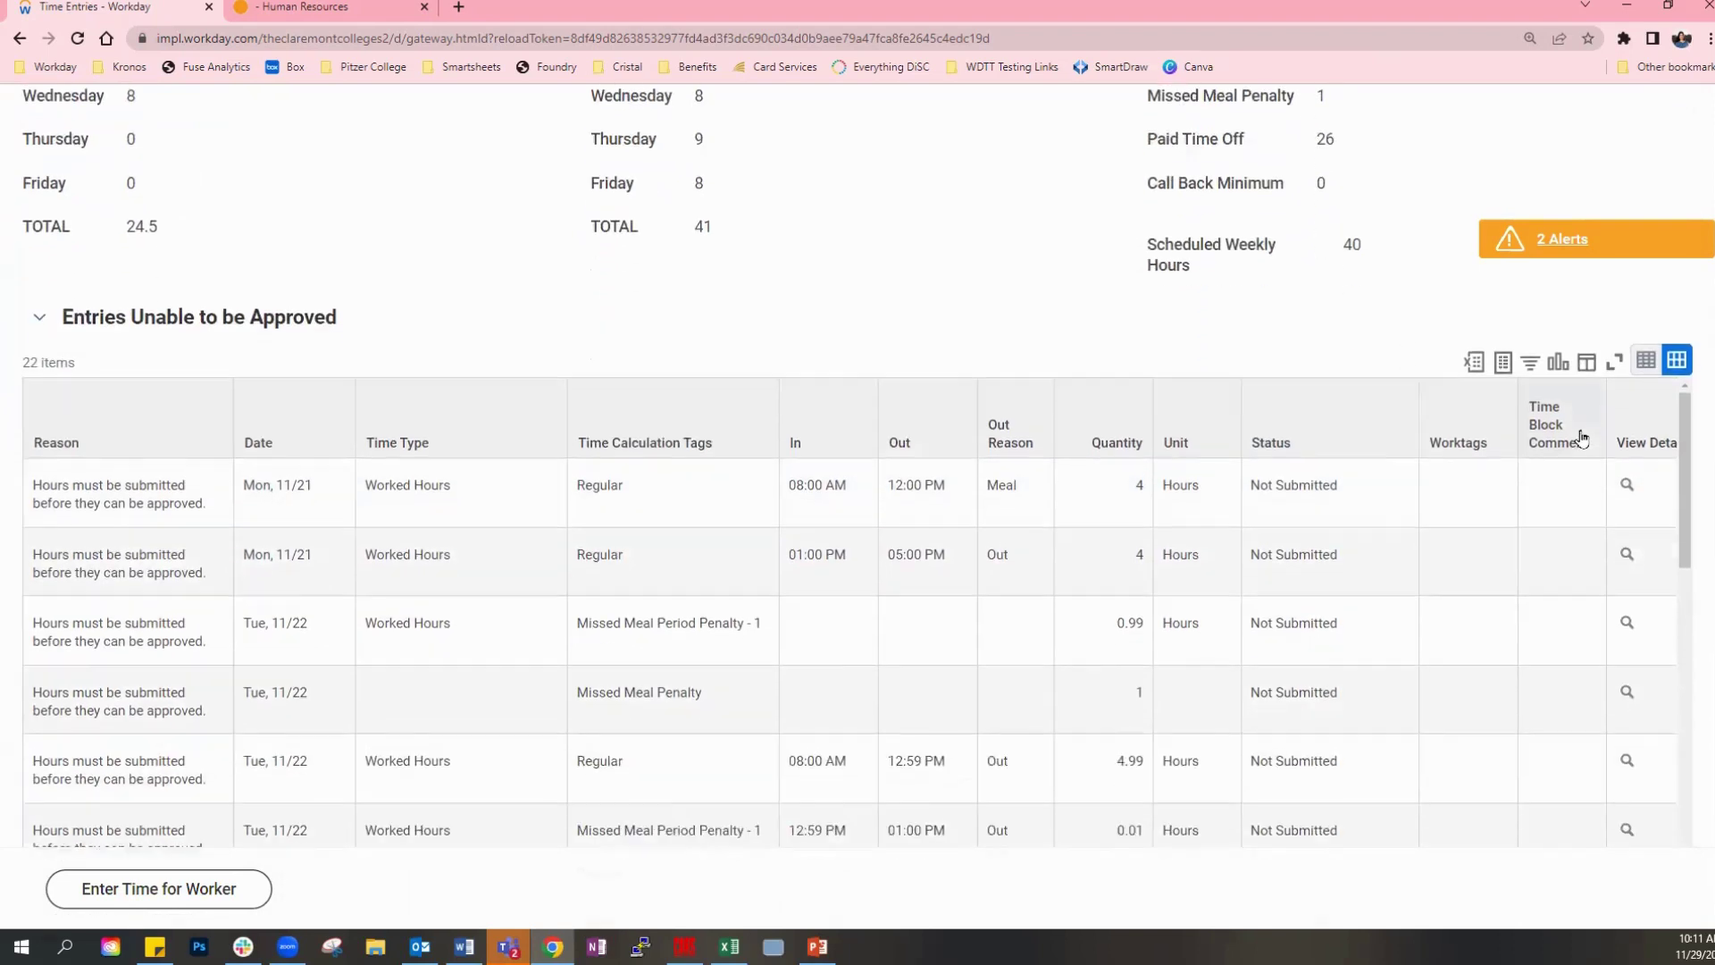
scroll(1579, 440, "down", 1)
scroll(1582, 440, "down", 1)
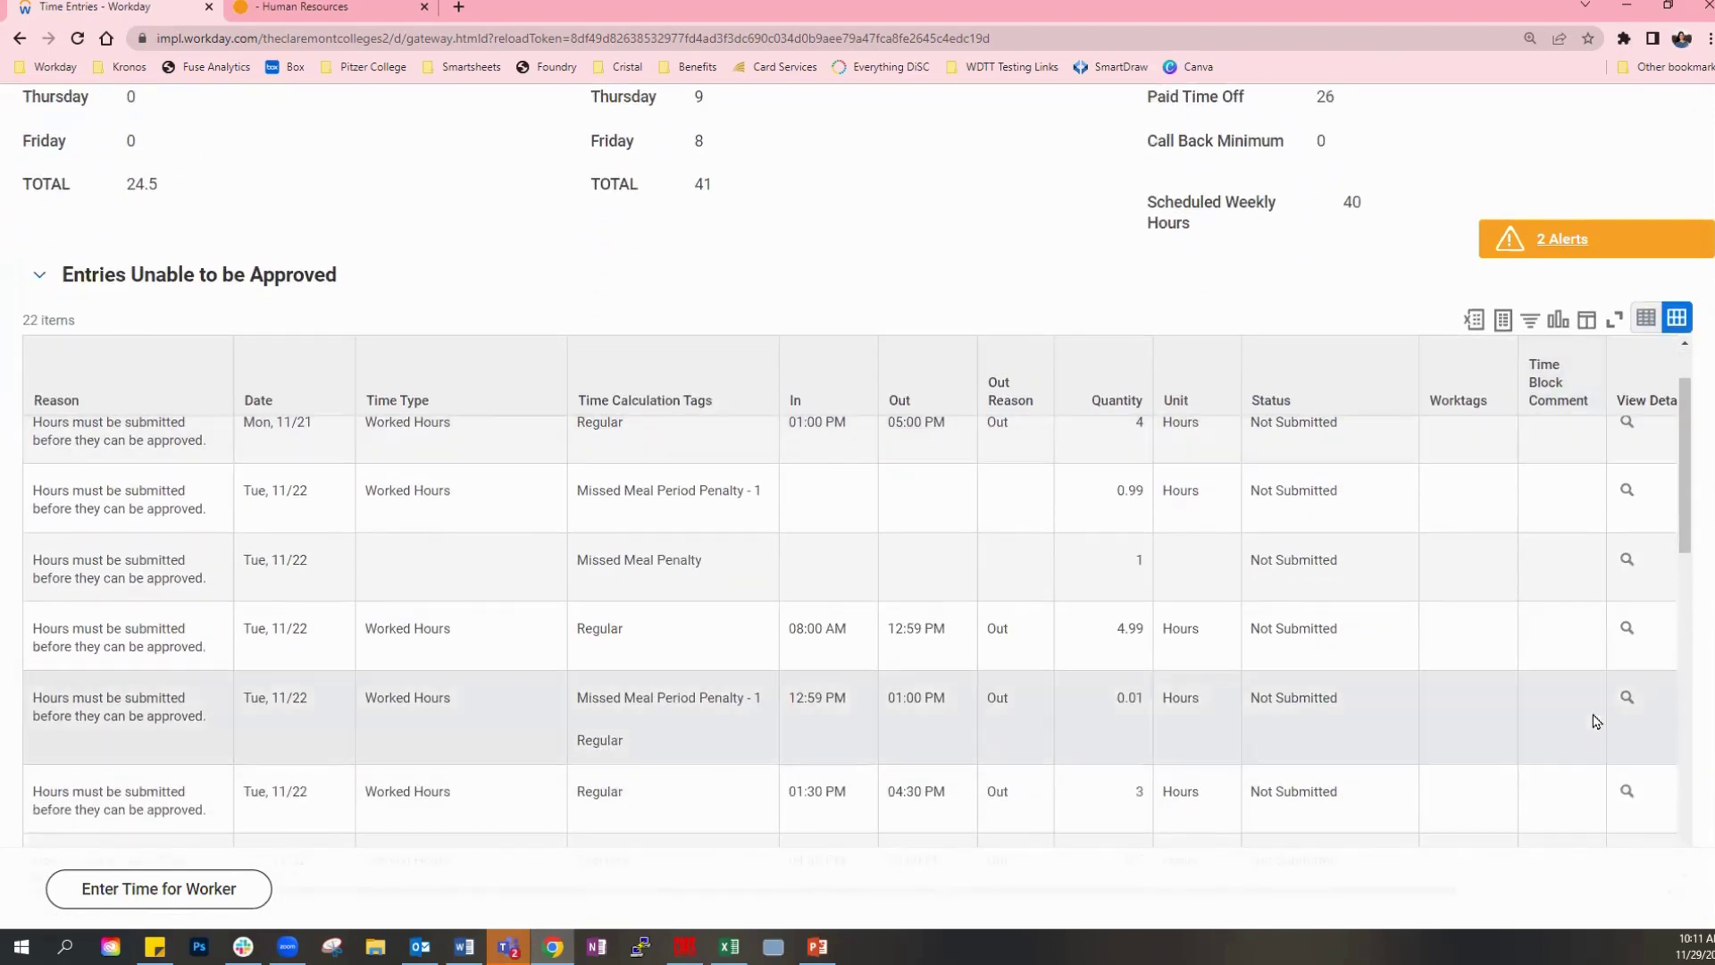
scroll(1436, 742, "up", 1)
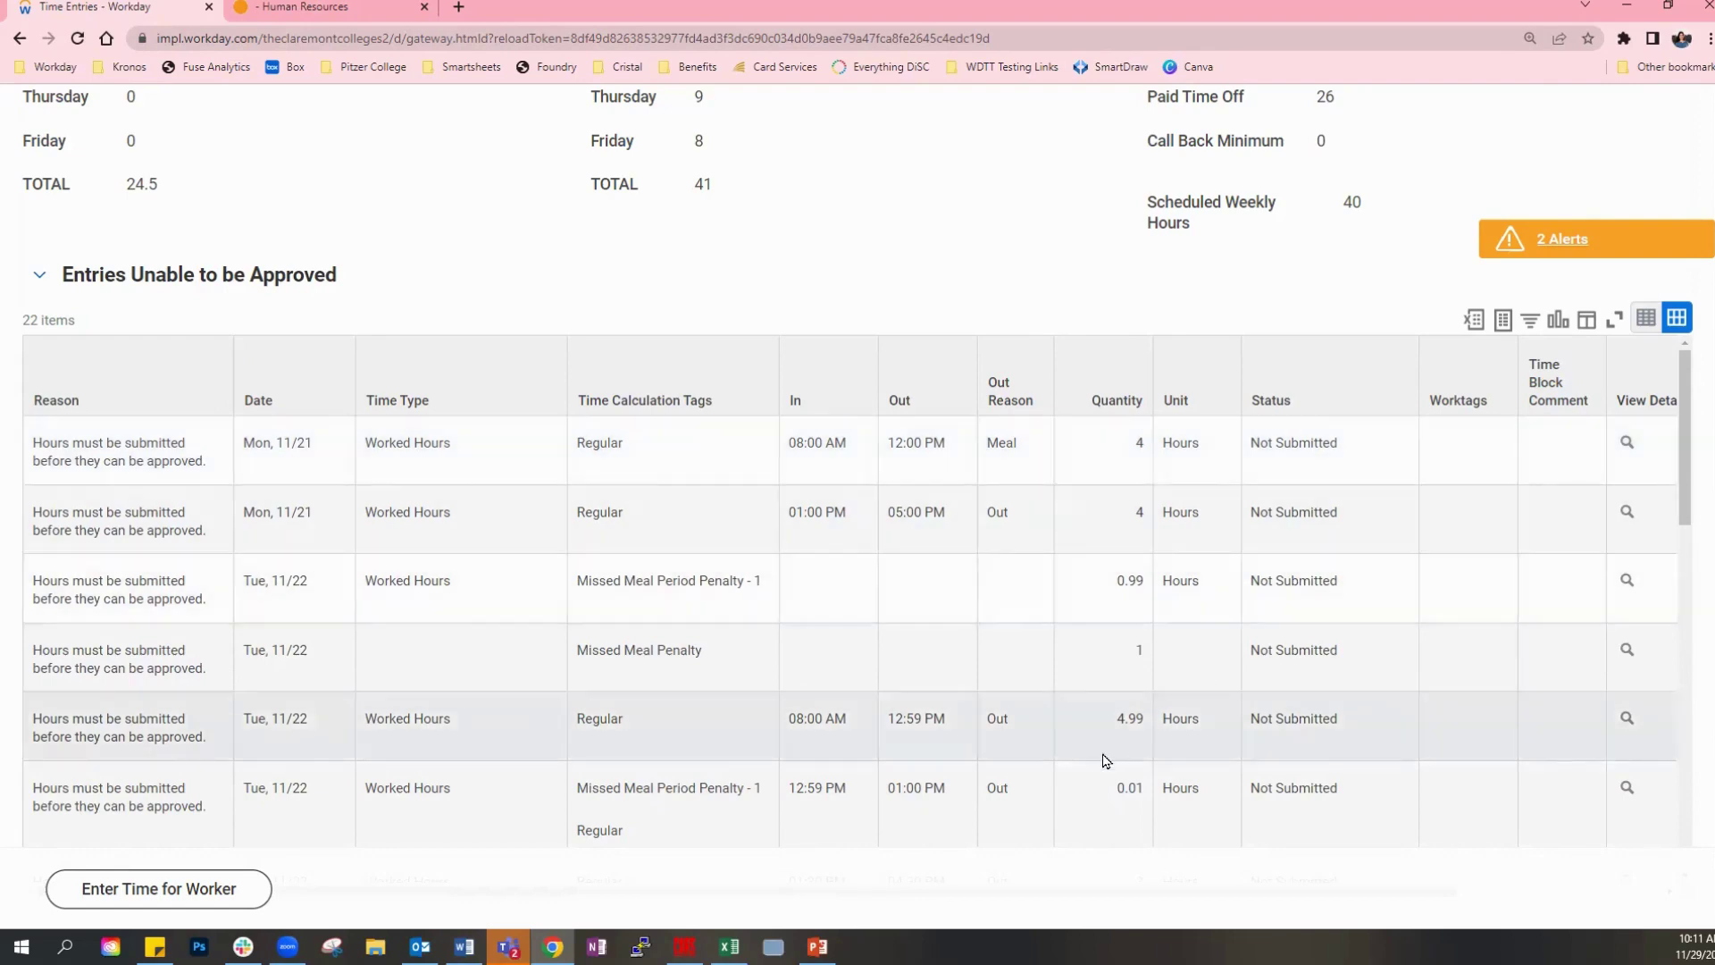
scroll(1110, 759, "up", 5)
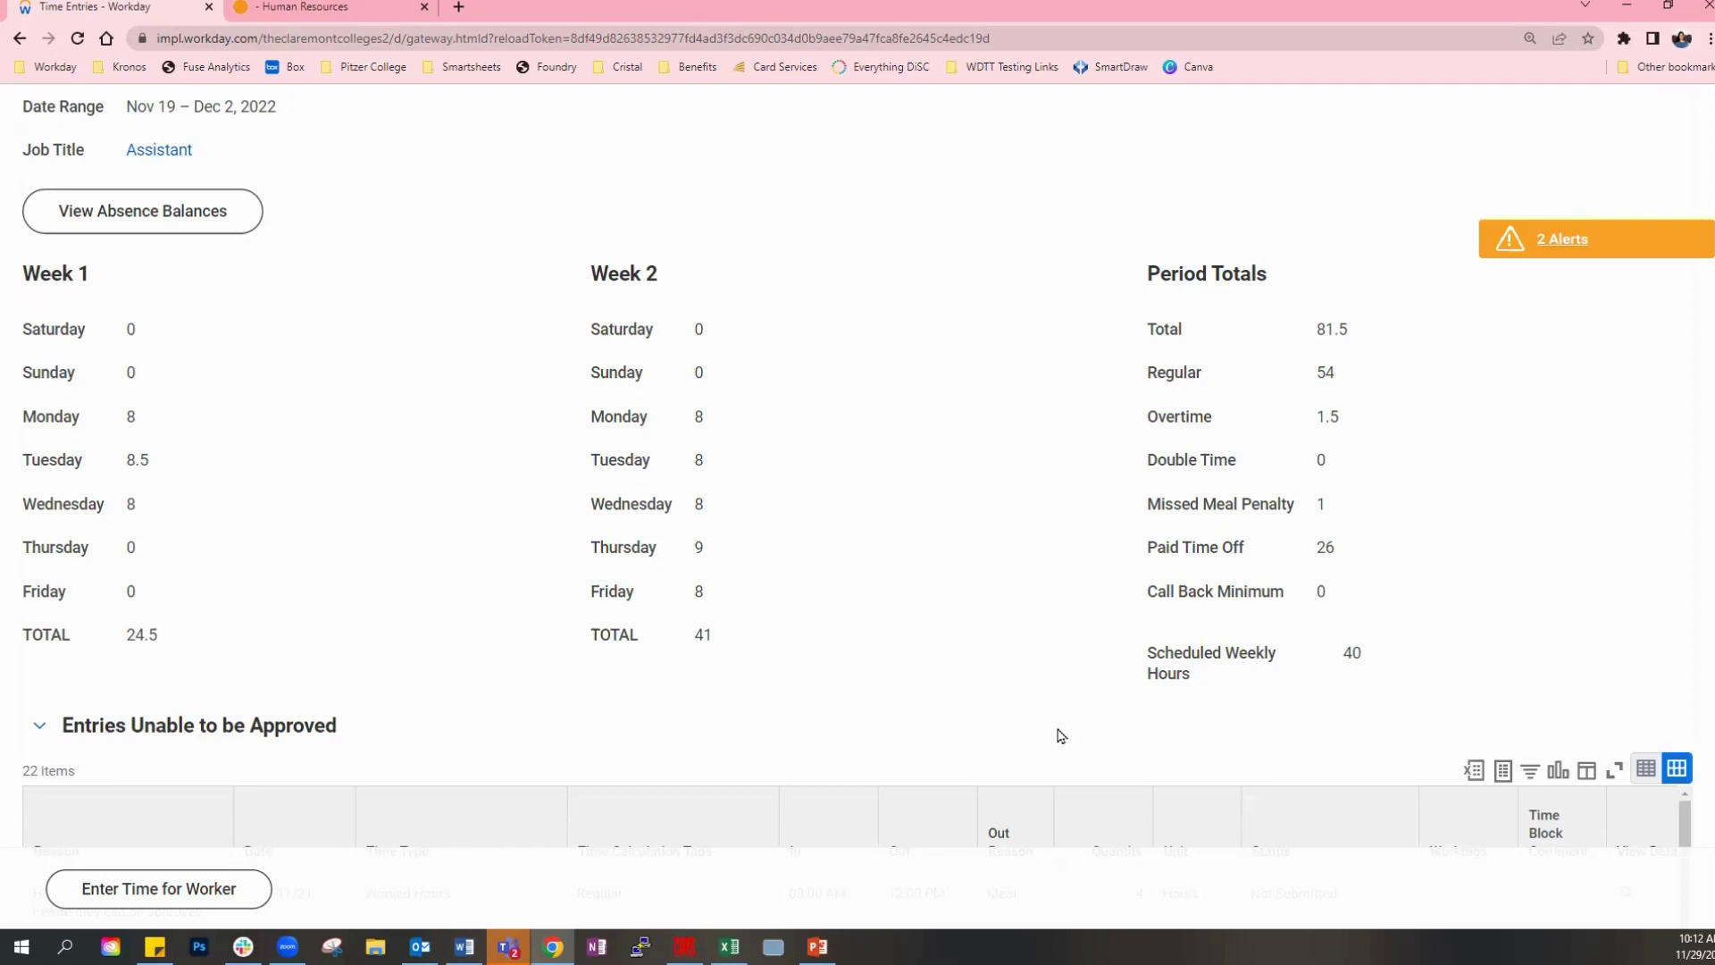
scroll(1061, 560, "down", 1)
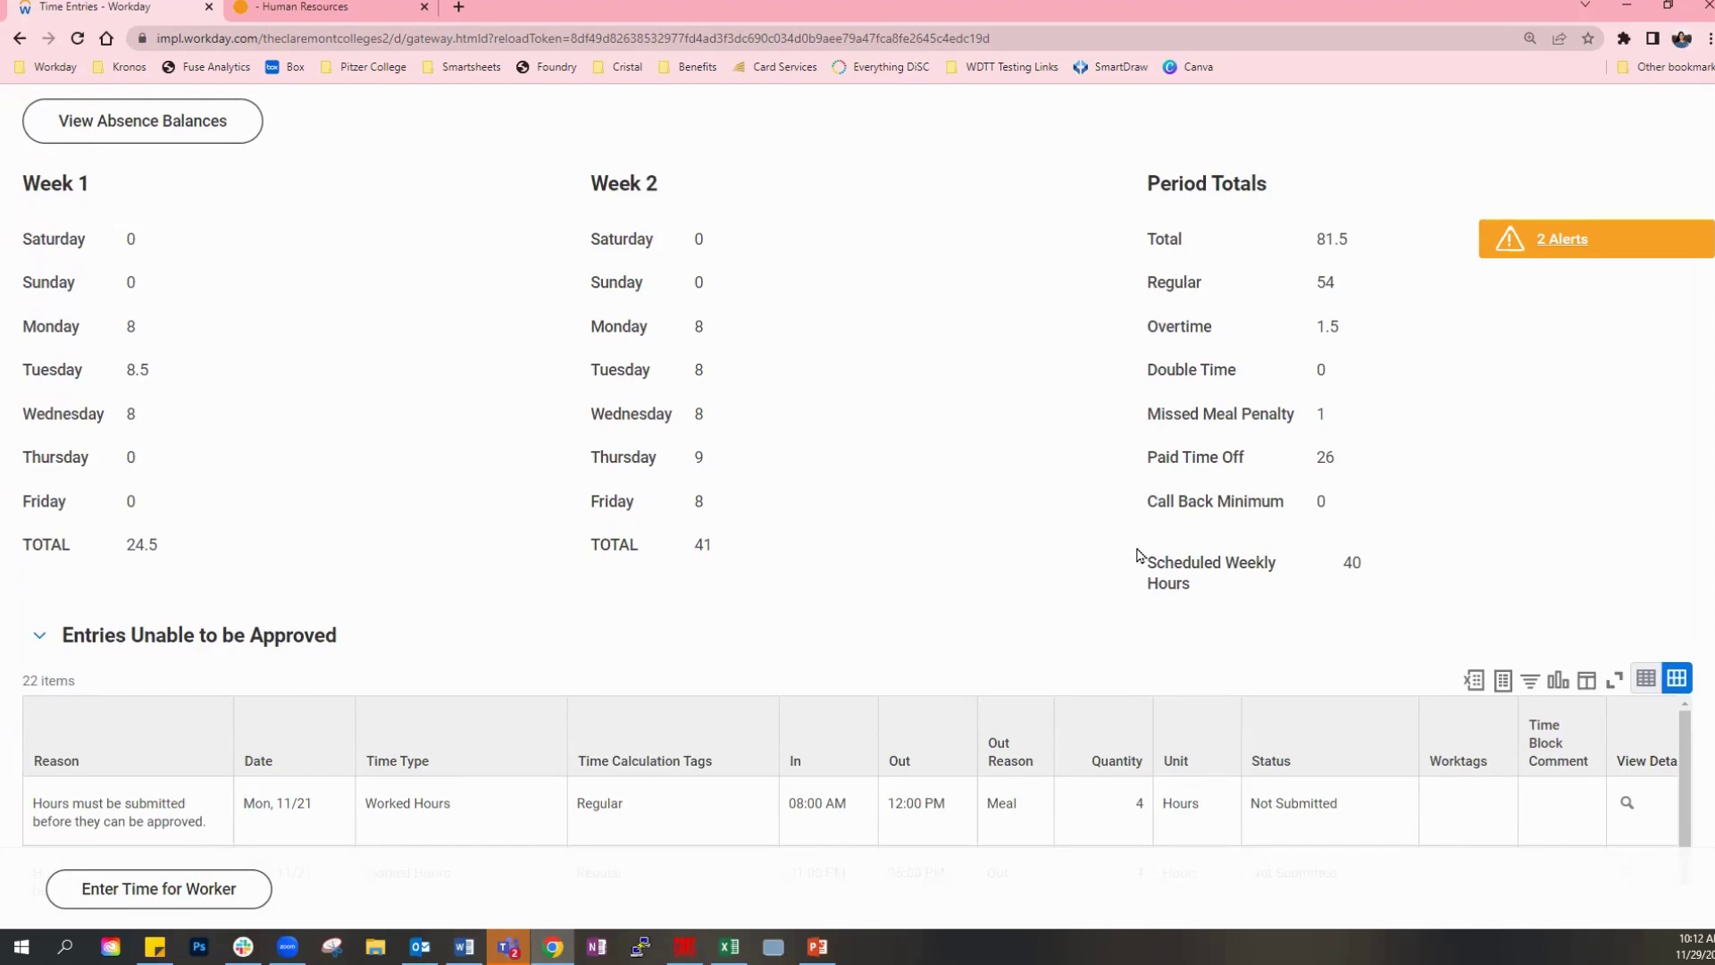
scroll(1138, 559, "up", 3)
scroll(1138, 555, "up", 1)
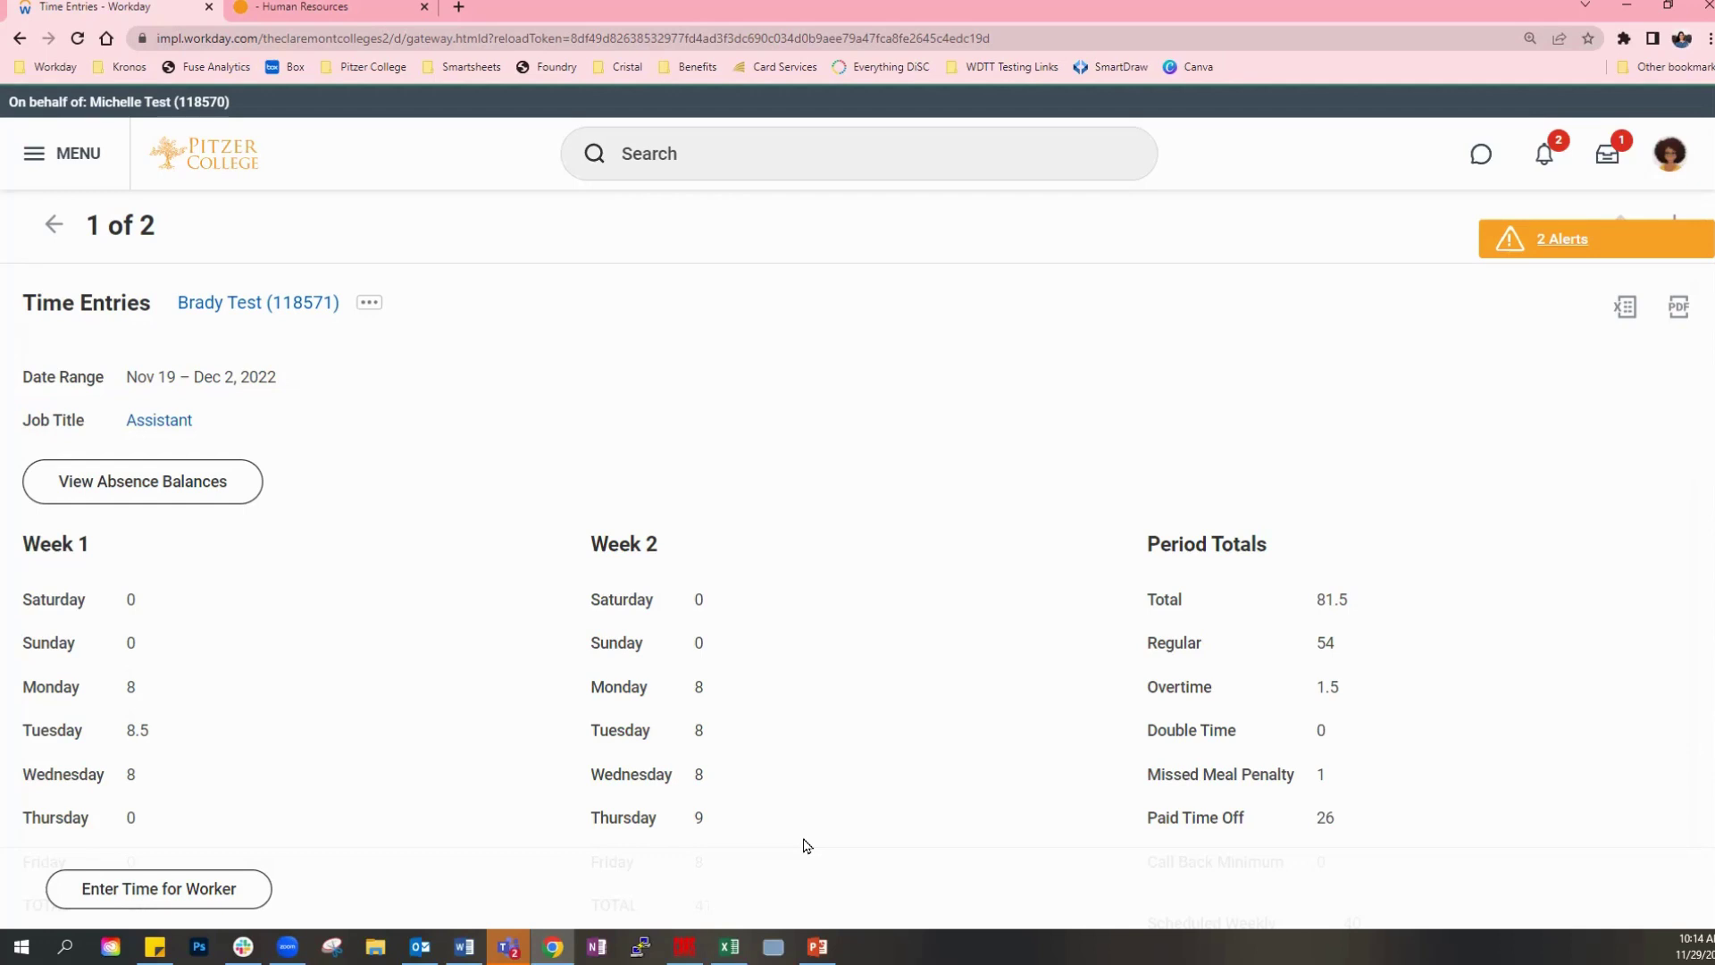
Start Enter Absence from Time and Absence for the worker whose time entry is awaiting action, opening that worker's absence calendar.
left_click(218, 162)
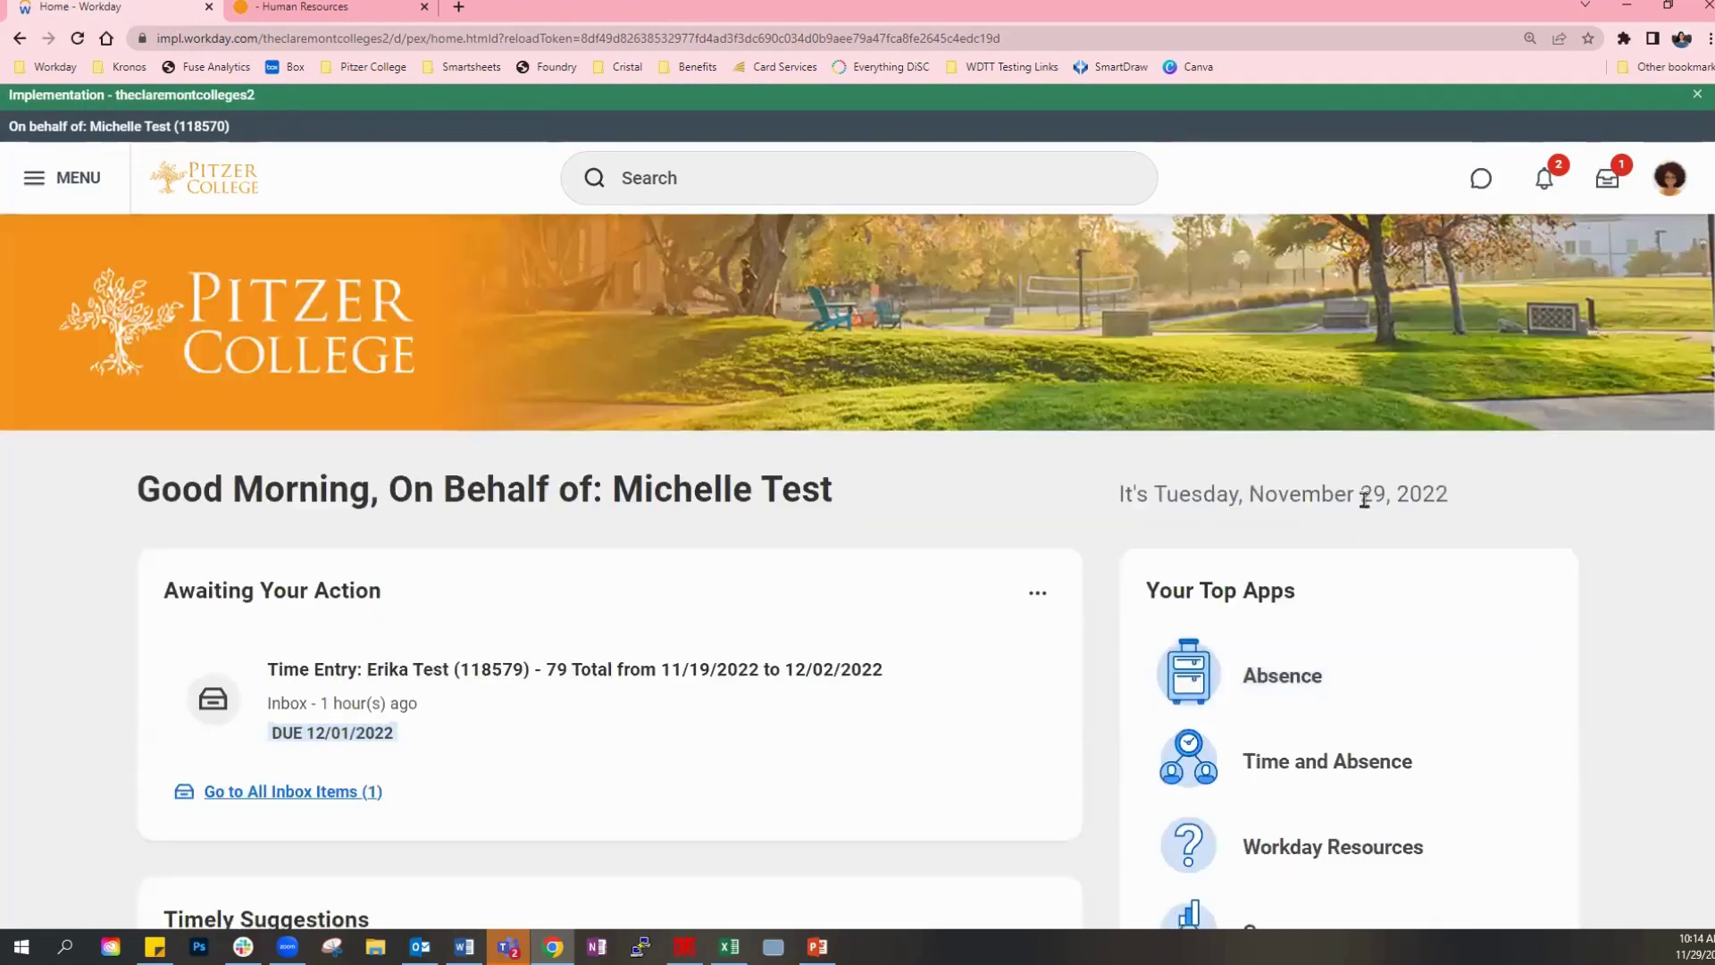
scroll(1364, 499, "down", 2)
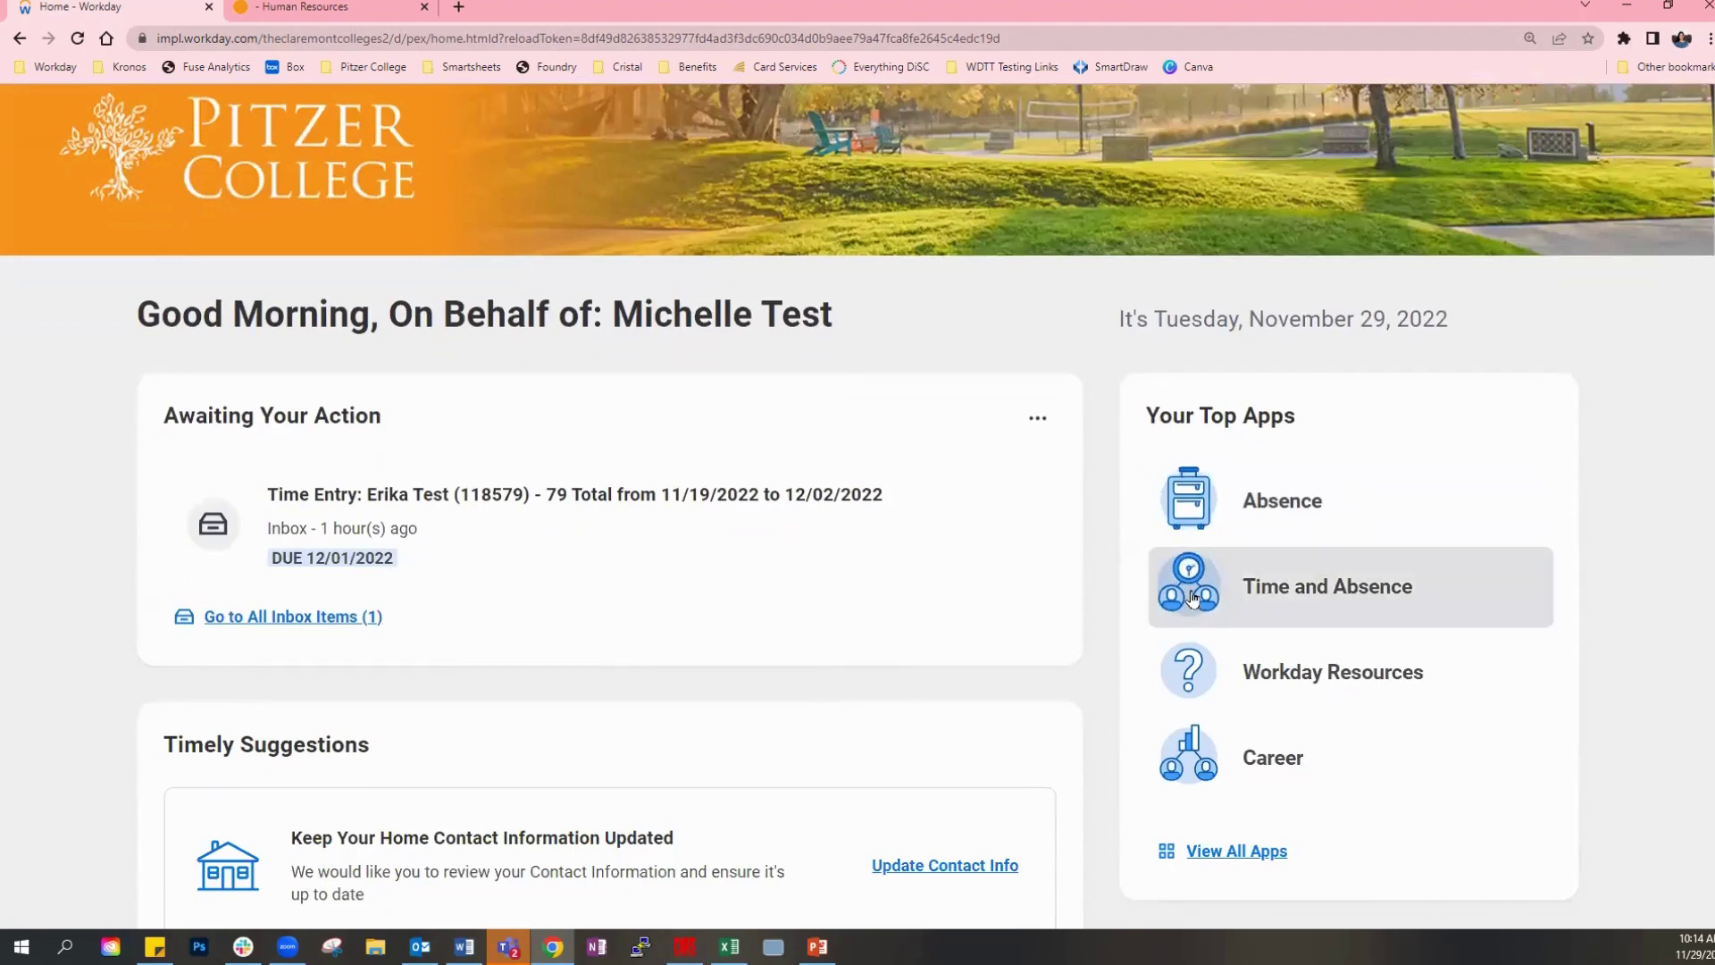
left_click(1284, 602)
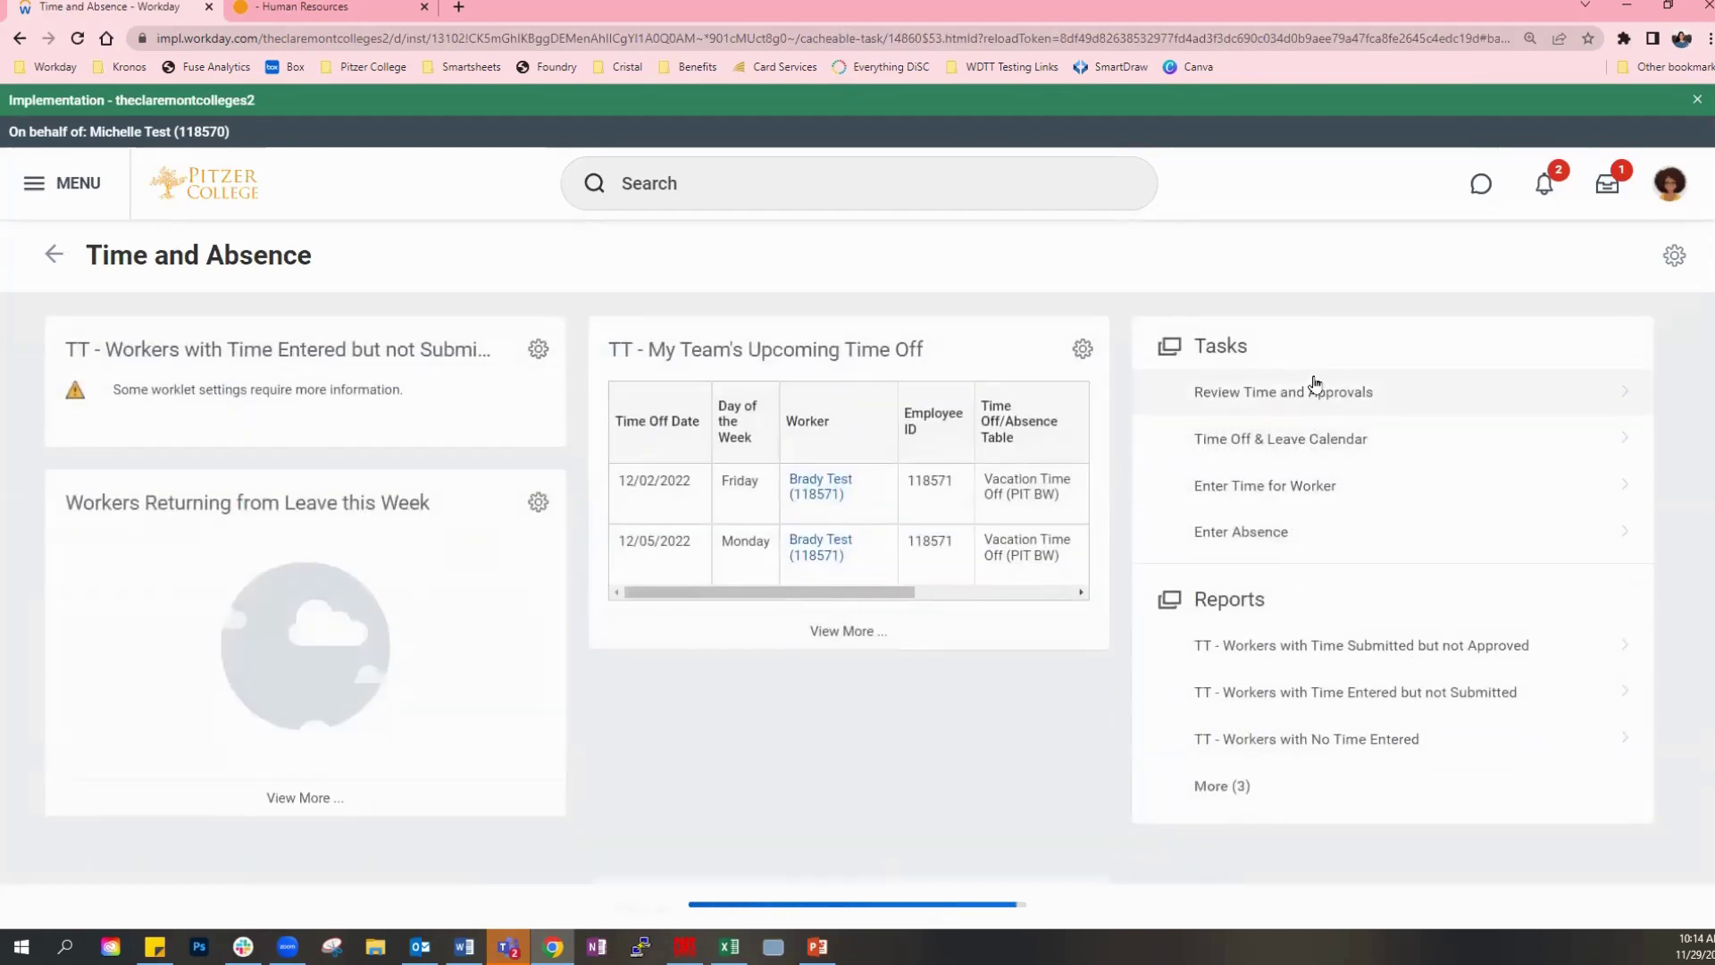
left_click(1273, 537)
left_click(763, 371)
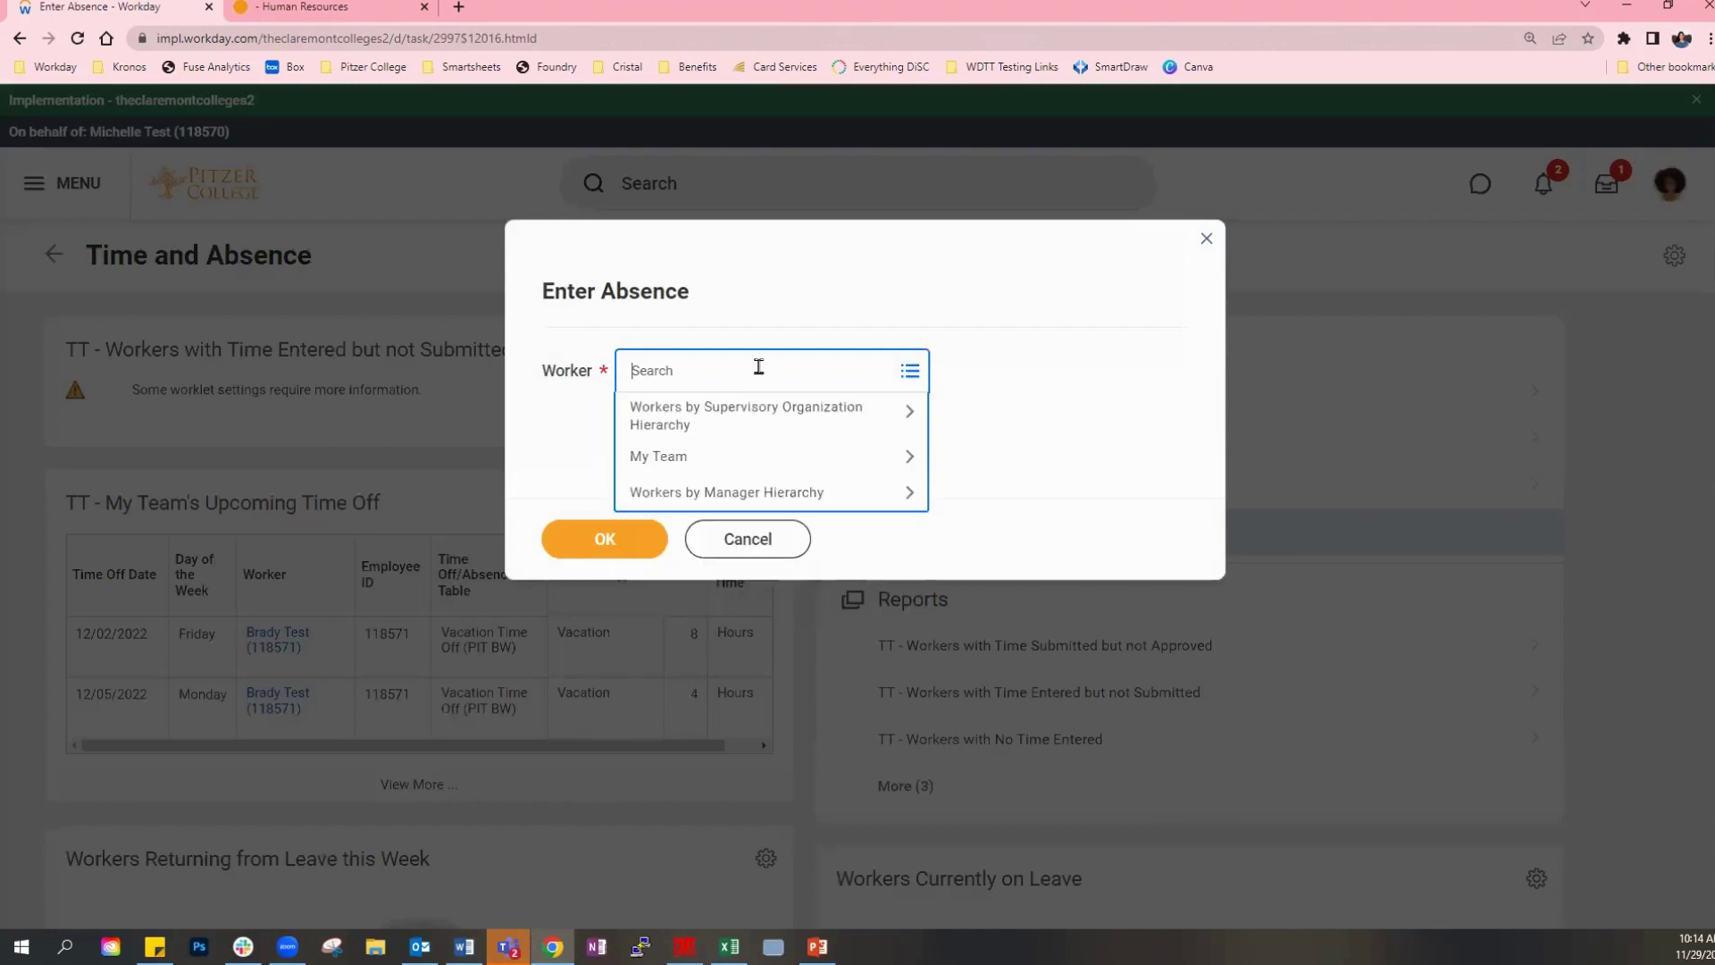
type("erika test")
key("Return")
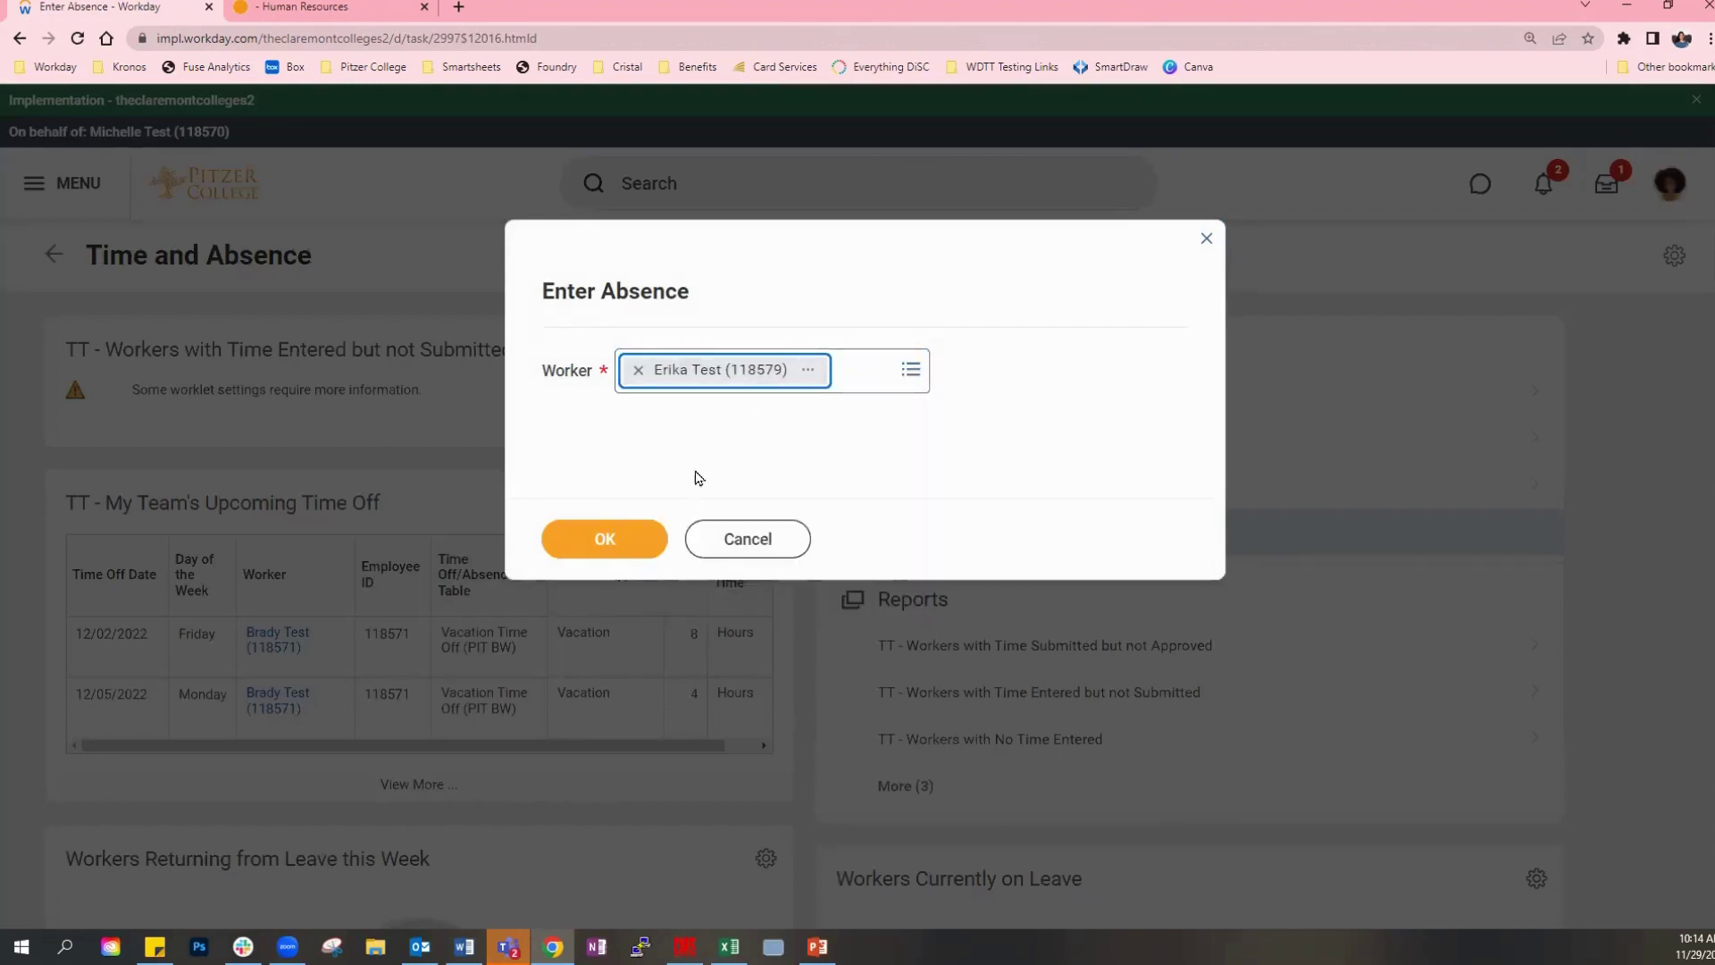
left_click(606, 553)
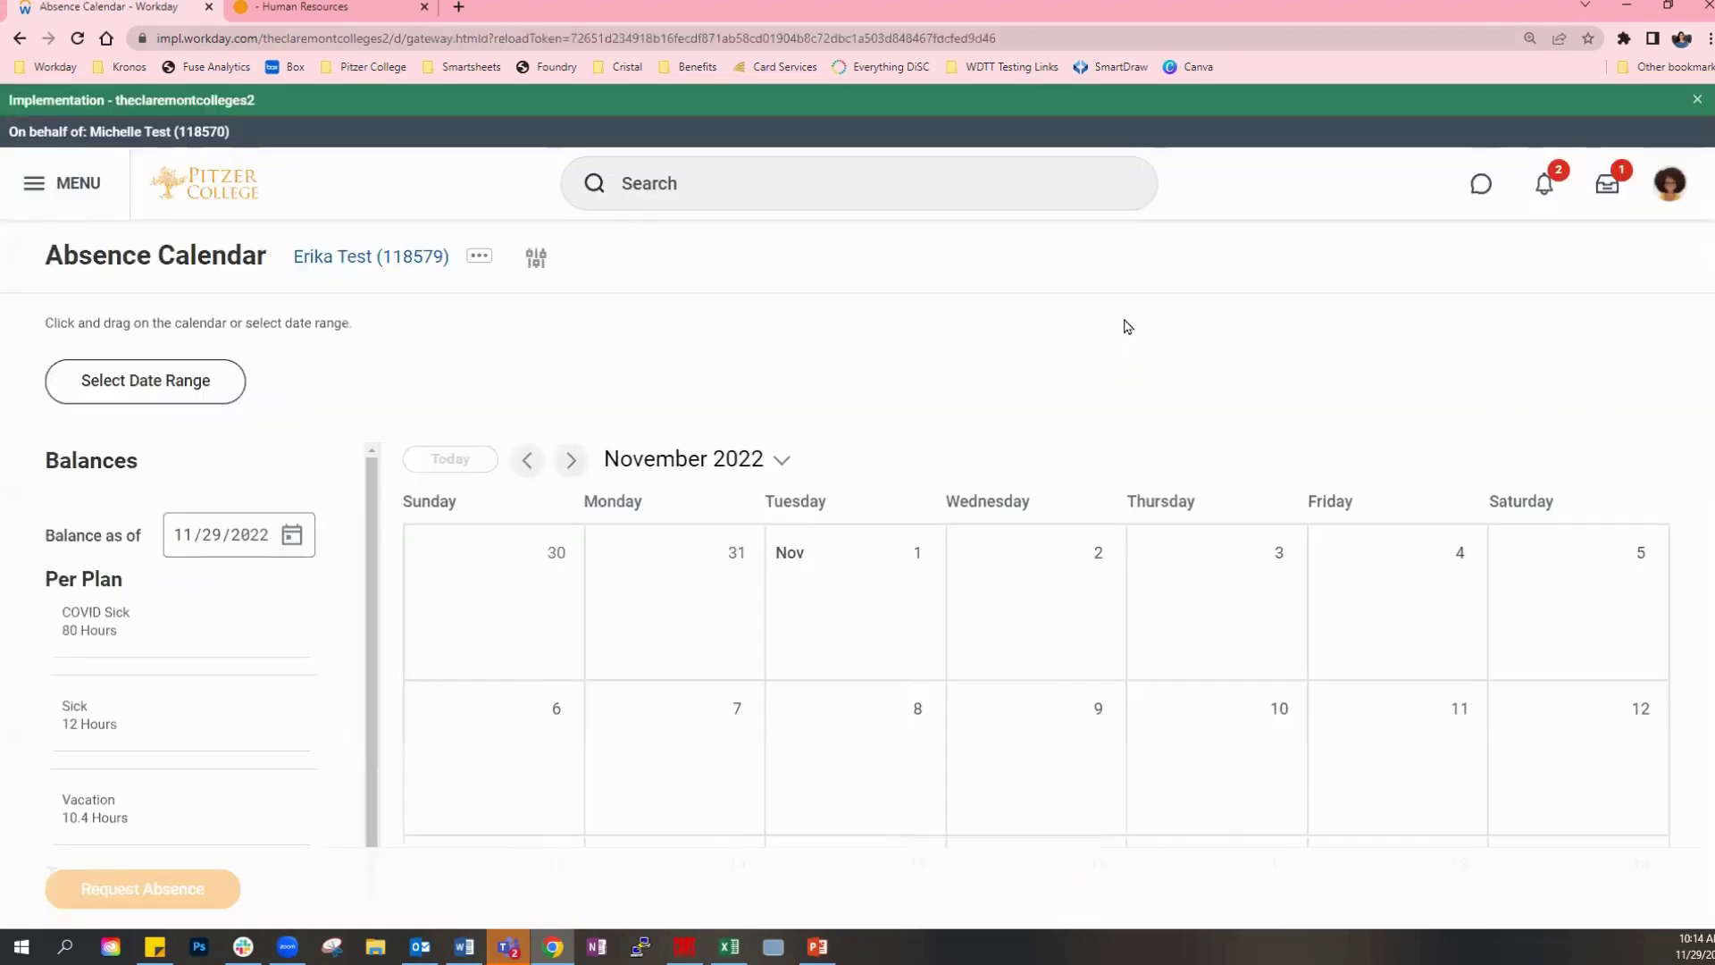
Look through the worker's absences for November 2022 and December 2022 in the absence calendar.
scroll(1126, 326, "down", 5)
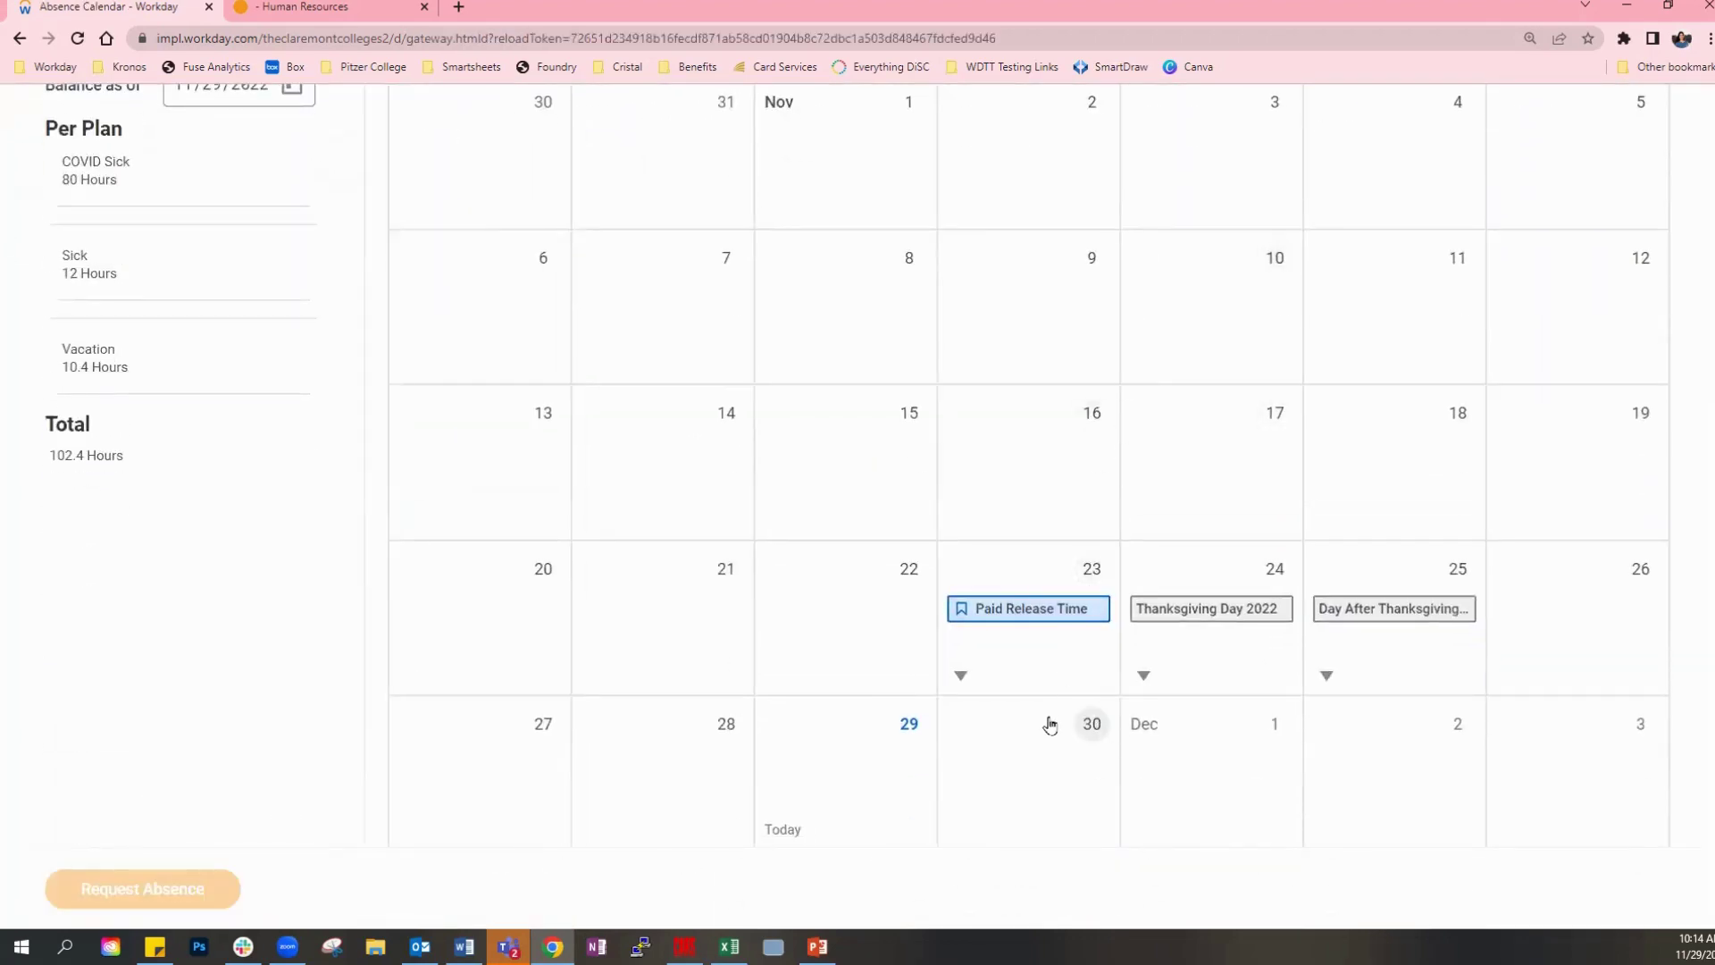
scroll(1036, 688, "up", 5)
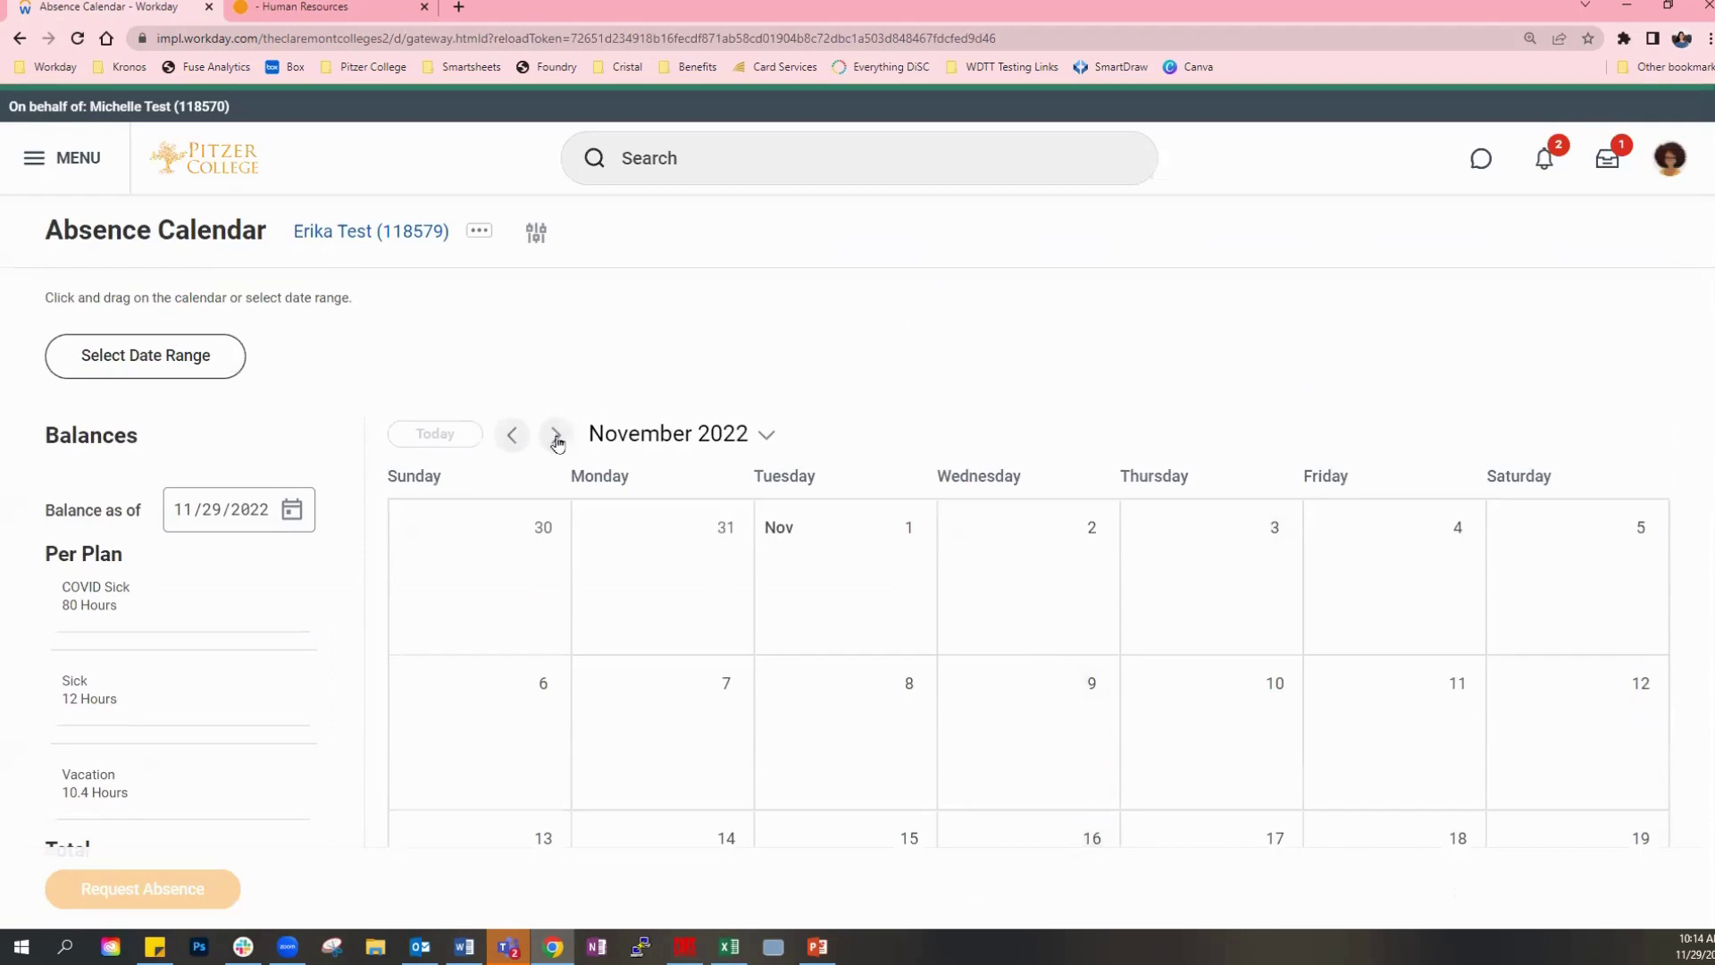
left_click(557, 437)
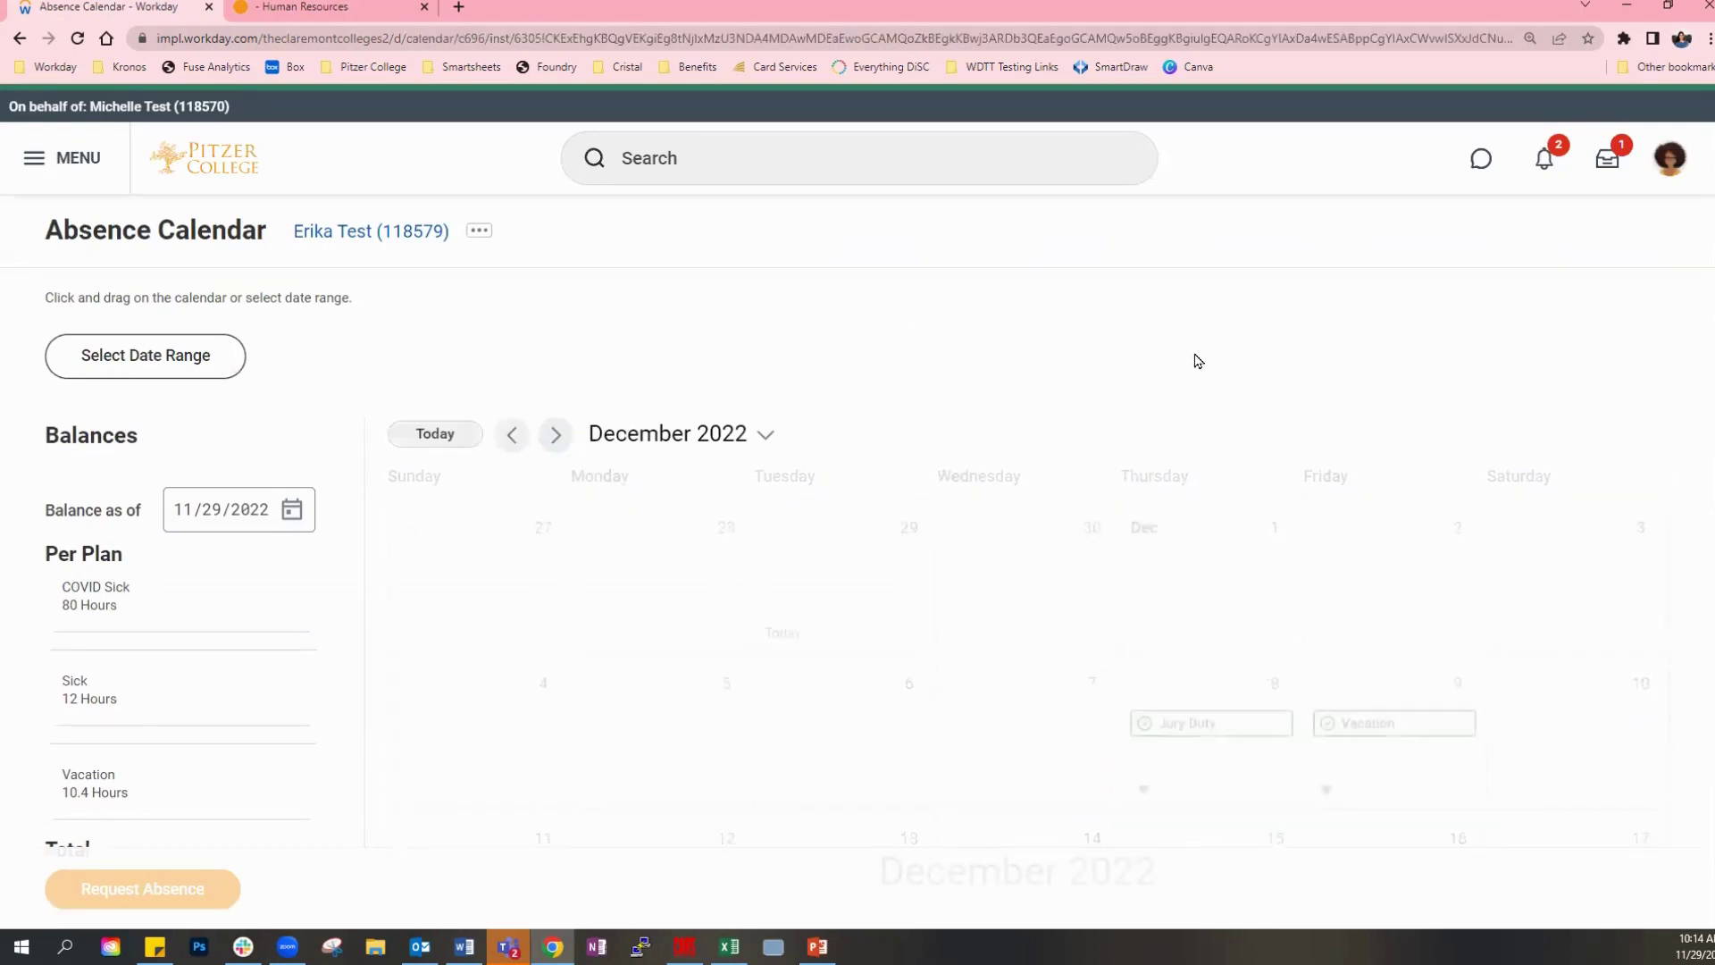
scroll(1198, 361, "down", 2)
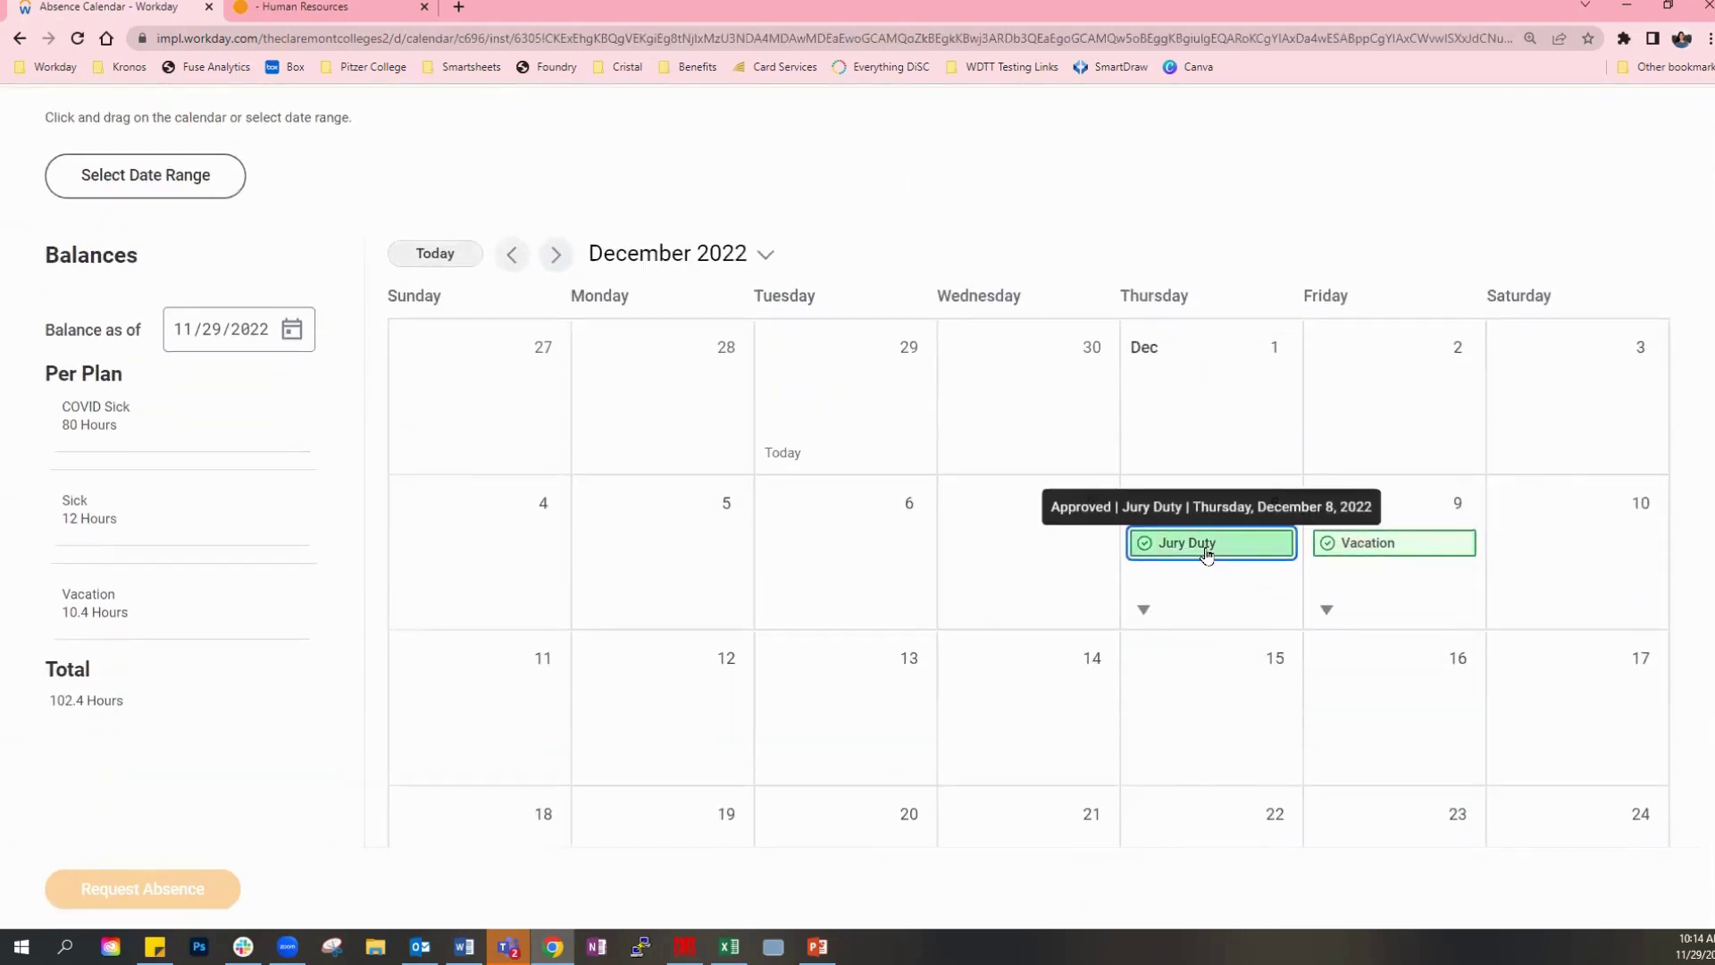
Review the correction form for the December 8 Jury Duty absence and close it without changes.
left_click(1207, 549)
scroll(915, 390, "down", 1)
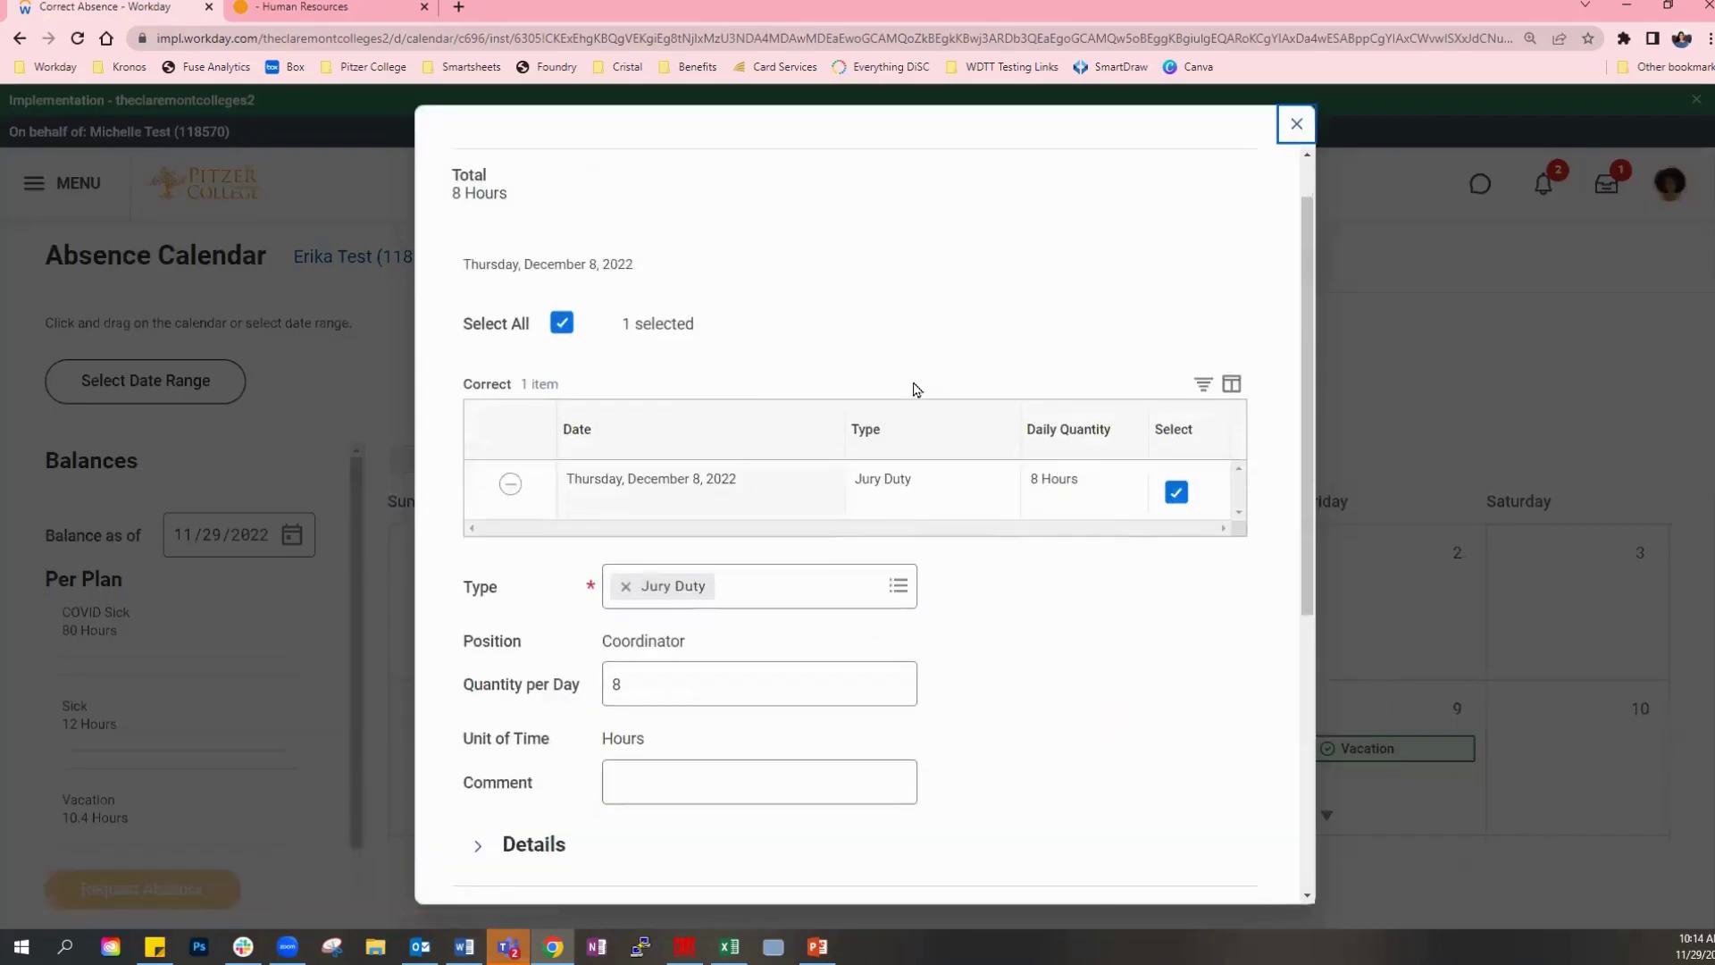
scroll(915, 390, "down", 5)
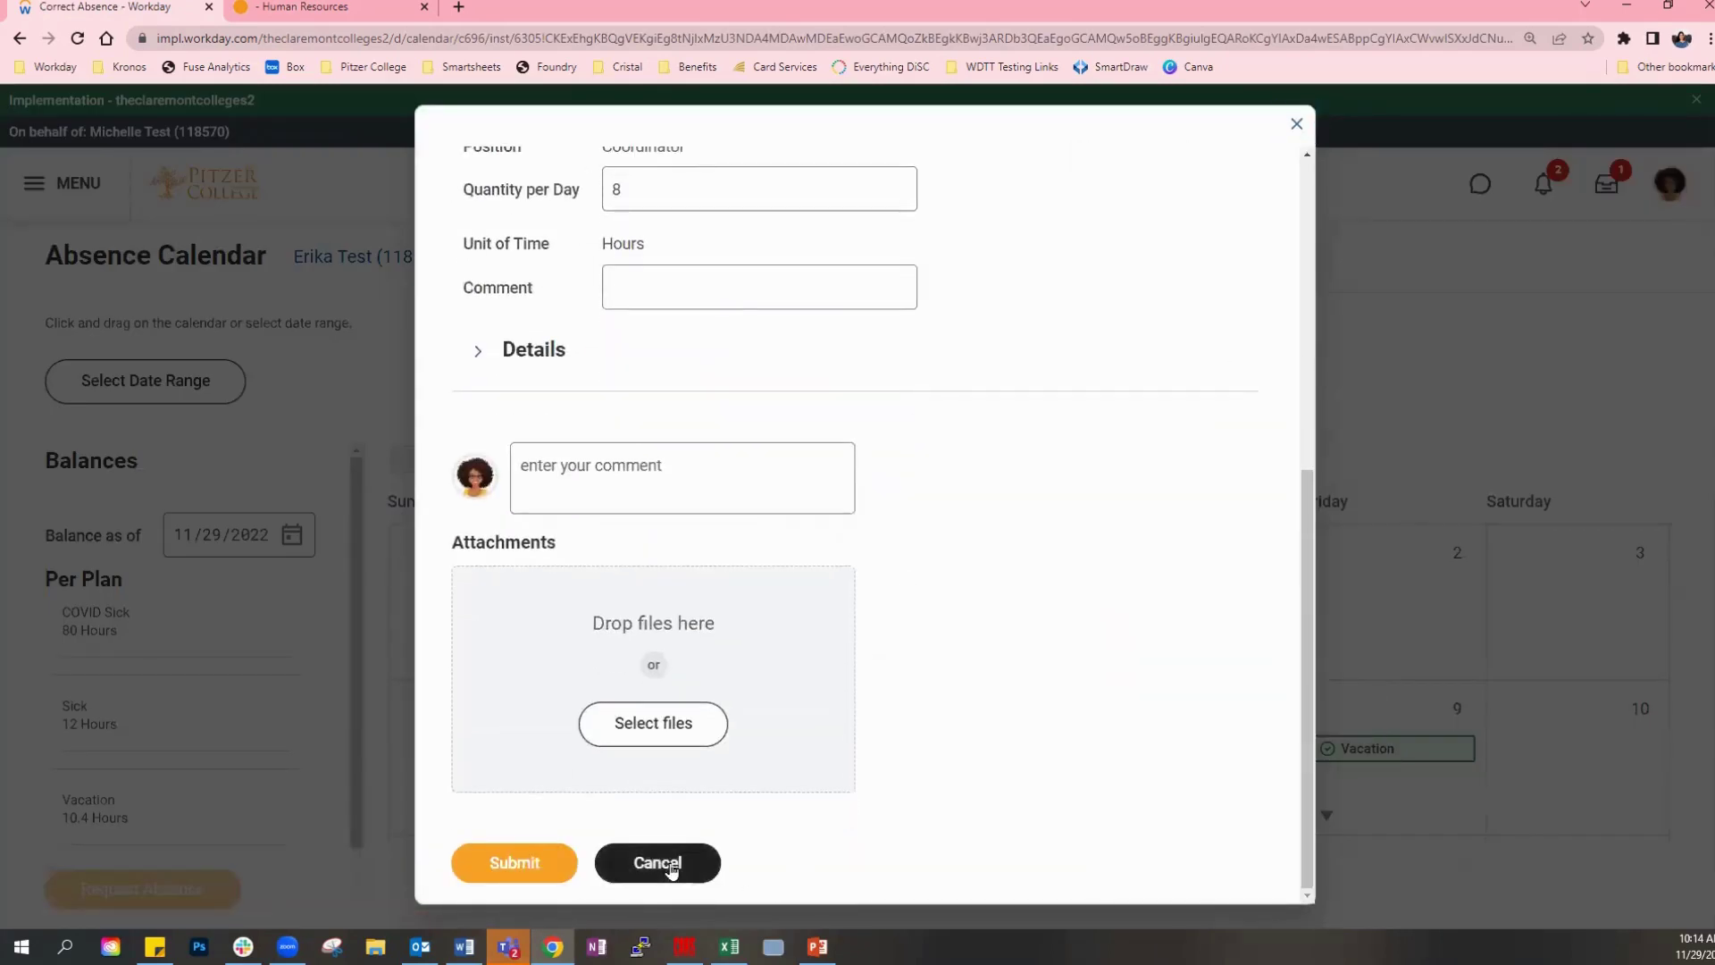
left_click(672, 866)
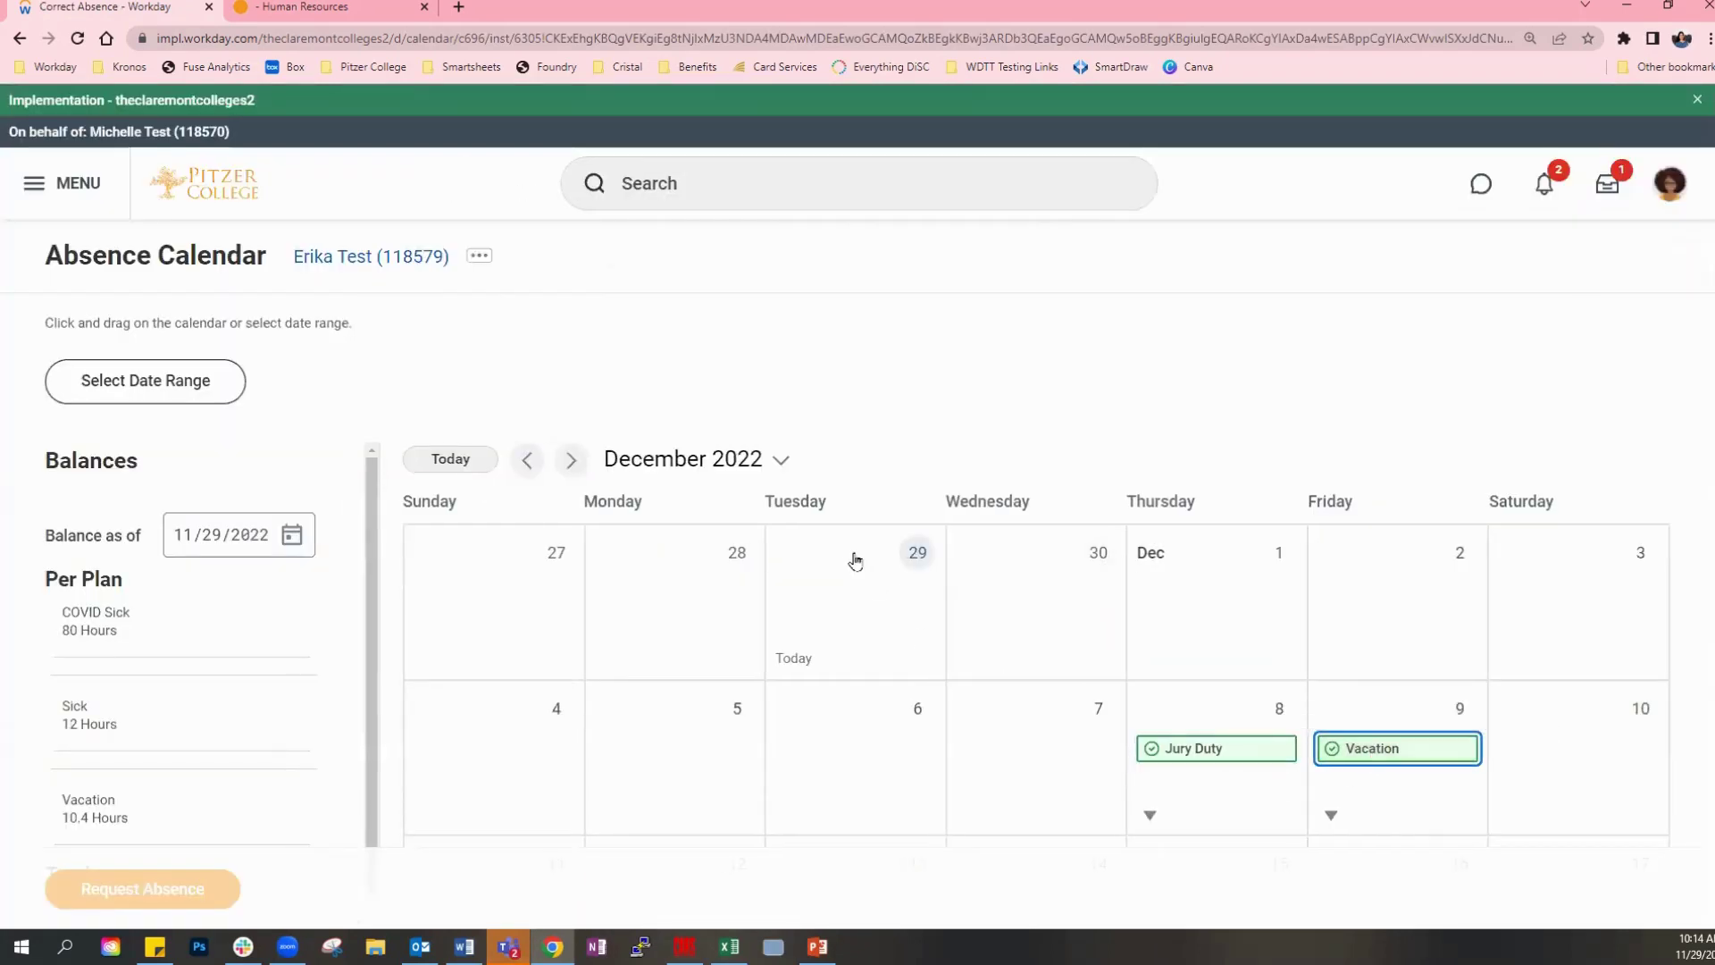
Review the correction form for the December 9 Vacation absence and close it without changes.
scroll(803, 371, "down", 6)
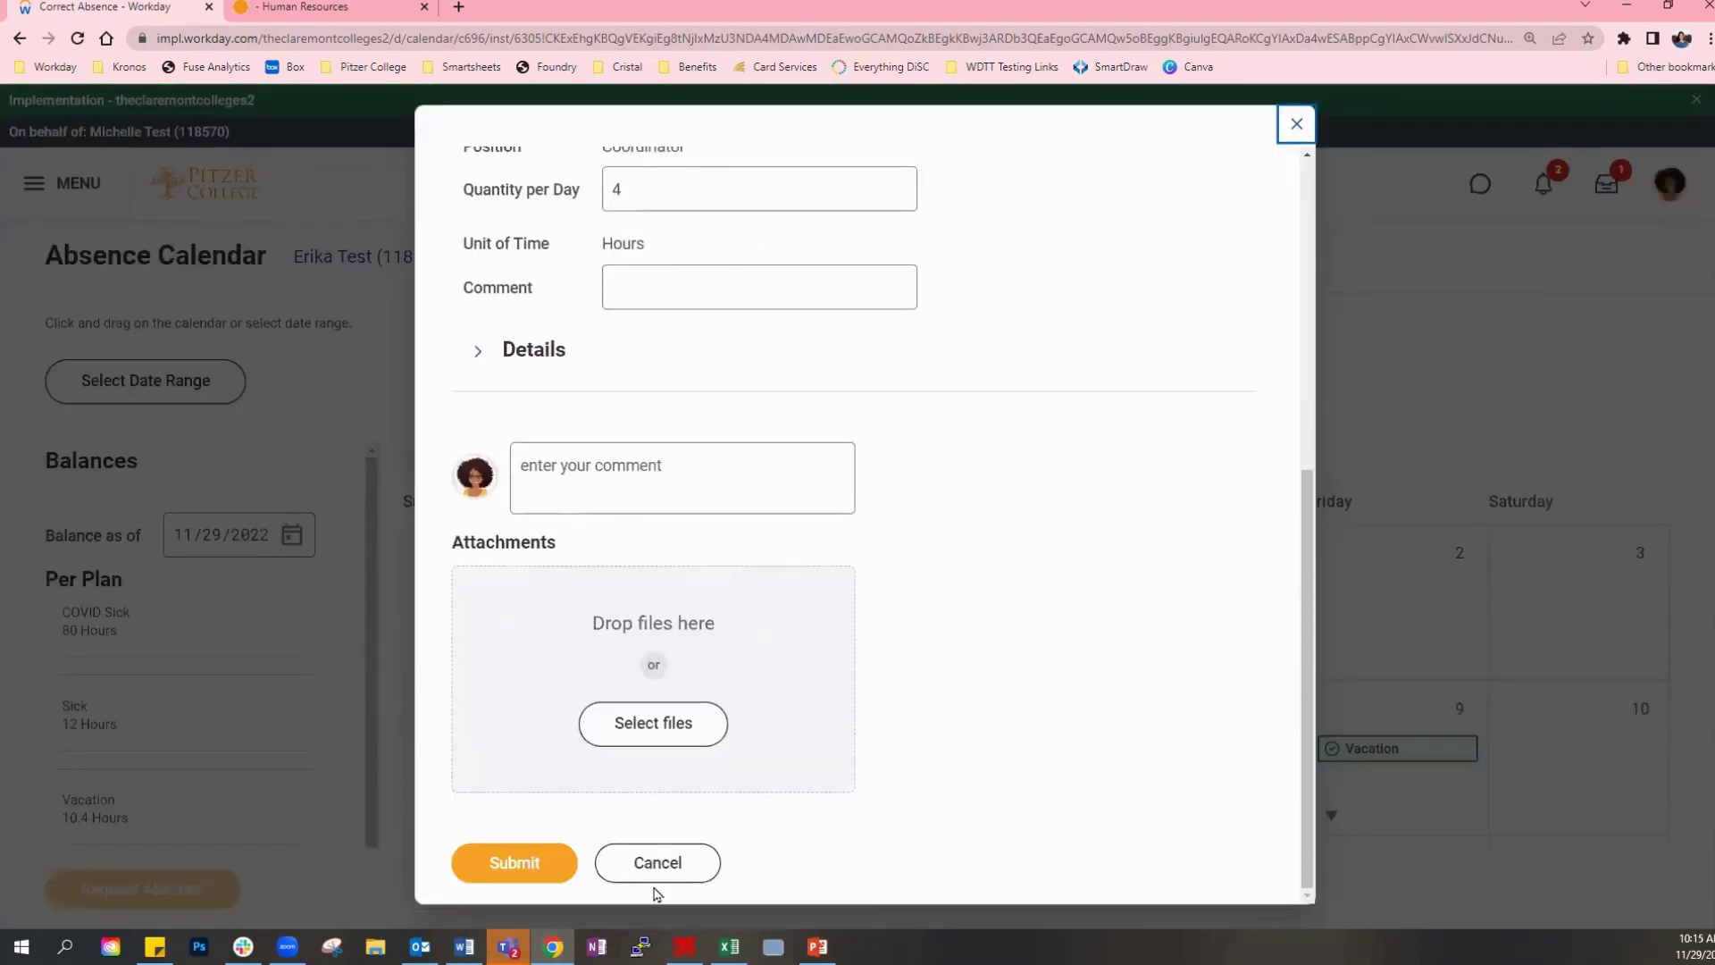
left_click(670, 863)
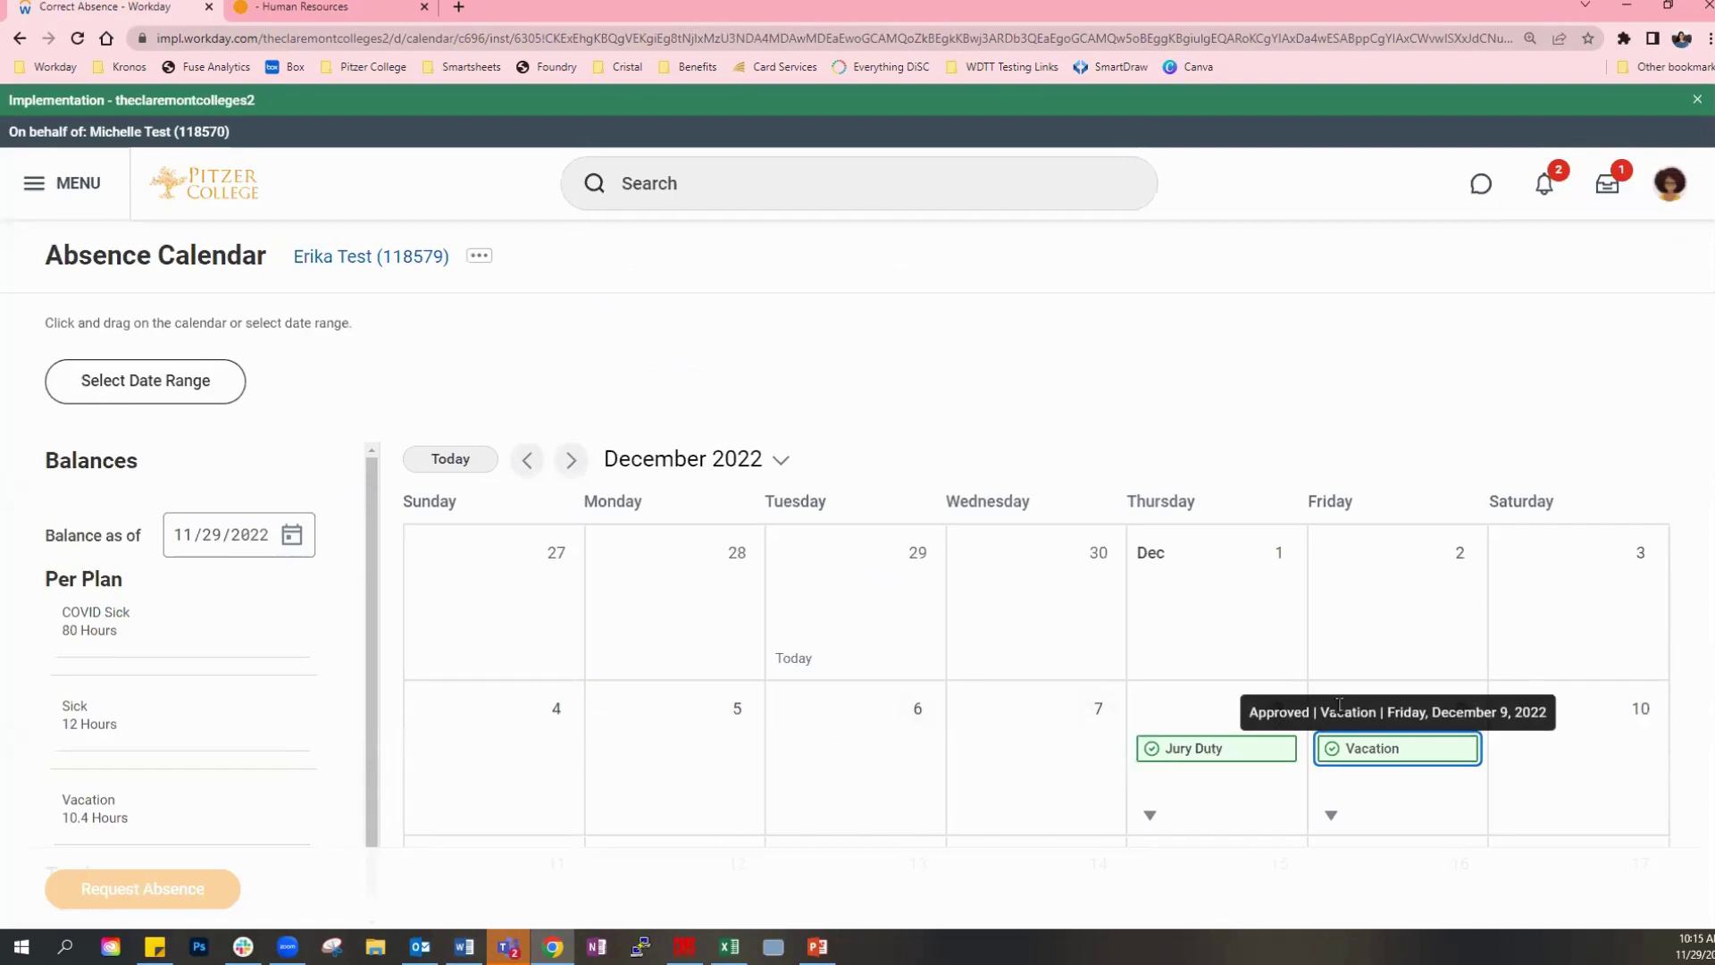
left_click(1364, 759)
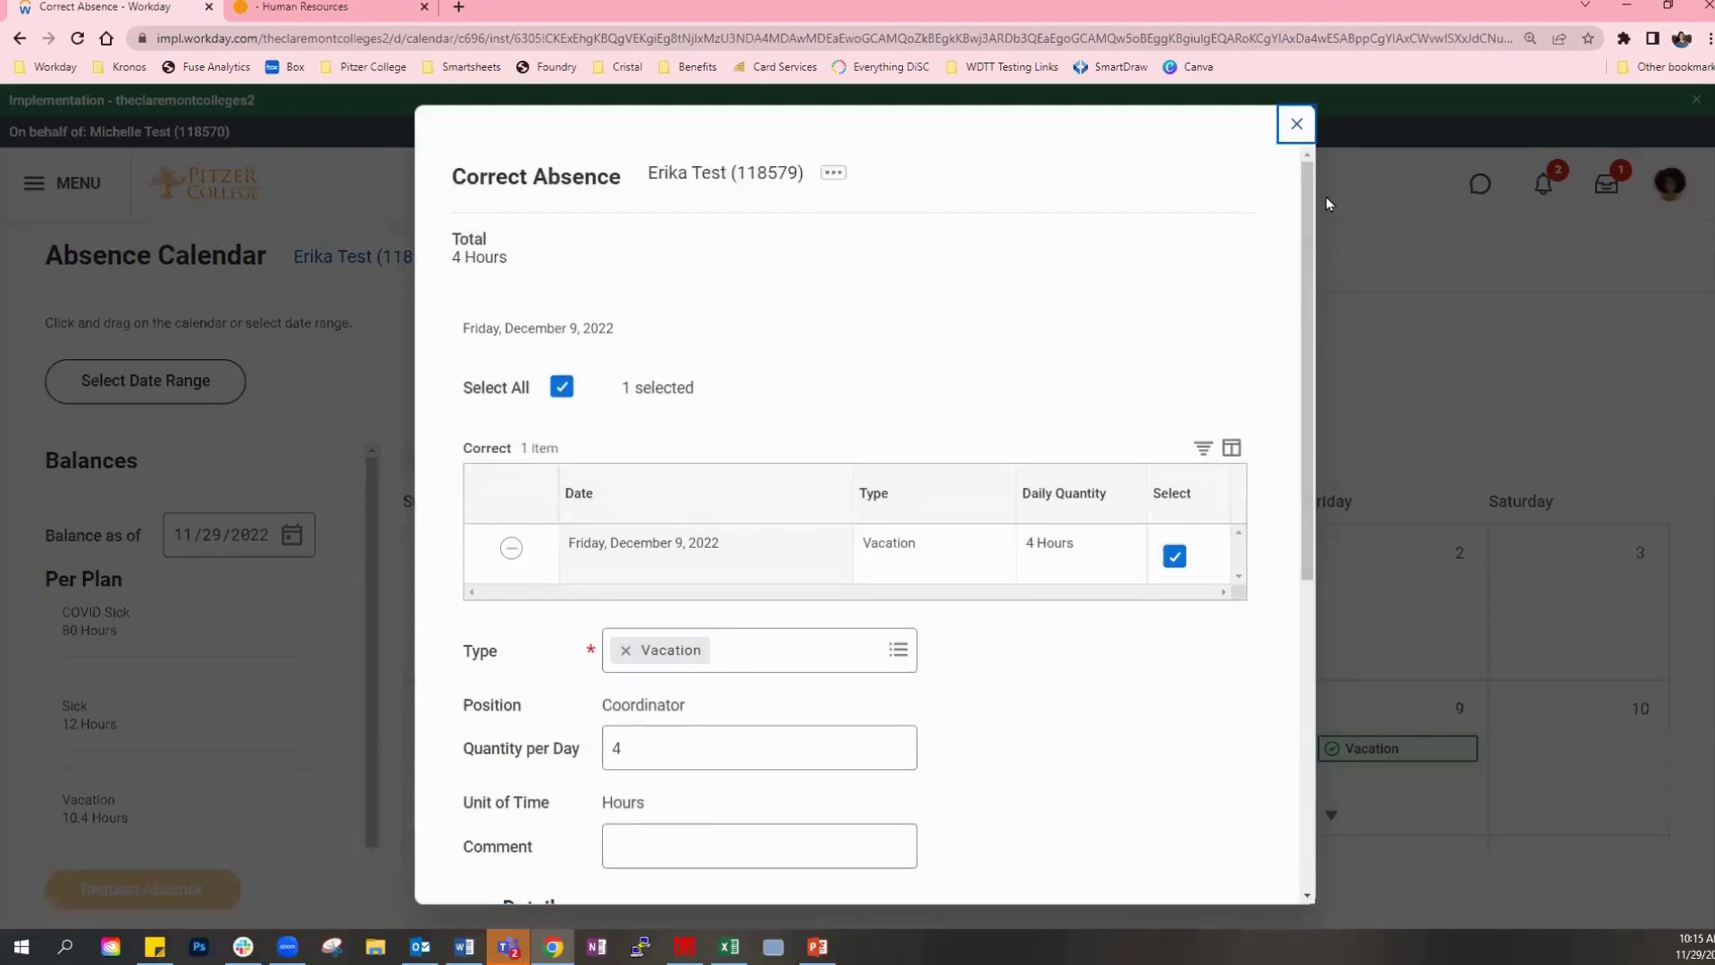
left_click(1289, 122)
scroll(1367, 436, "down", 1)
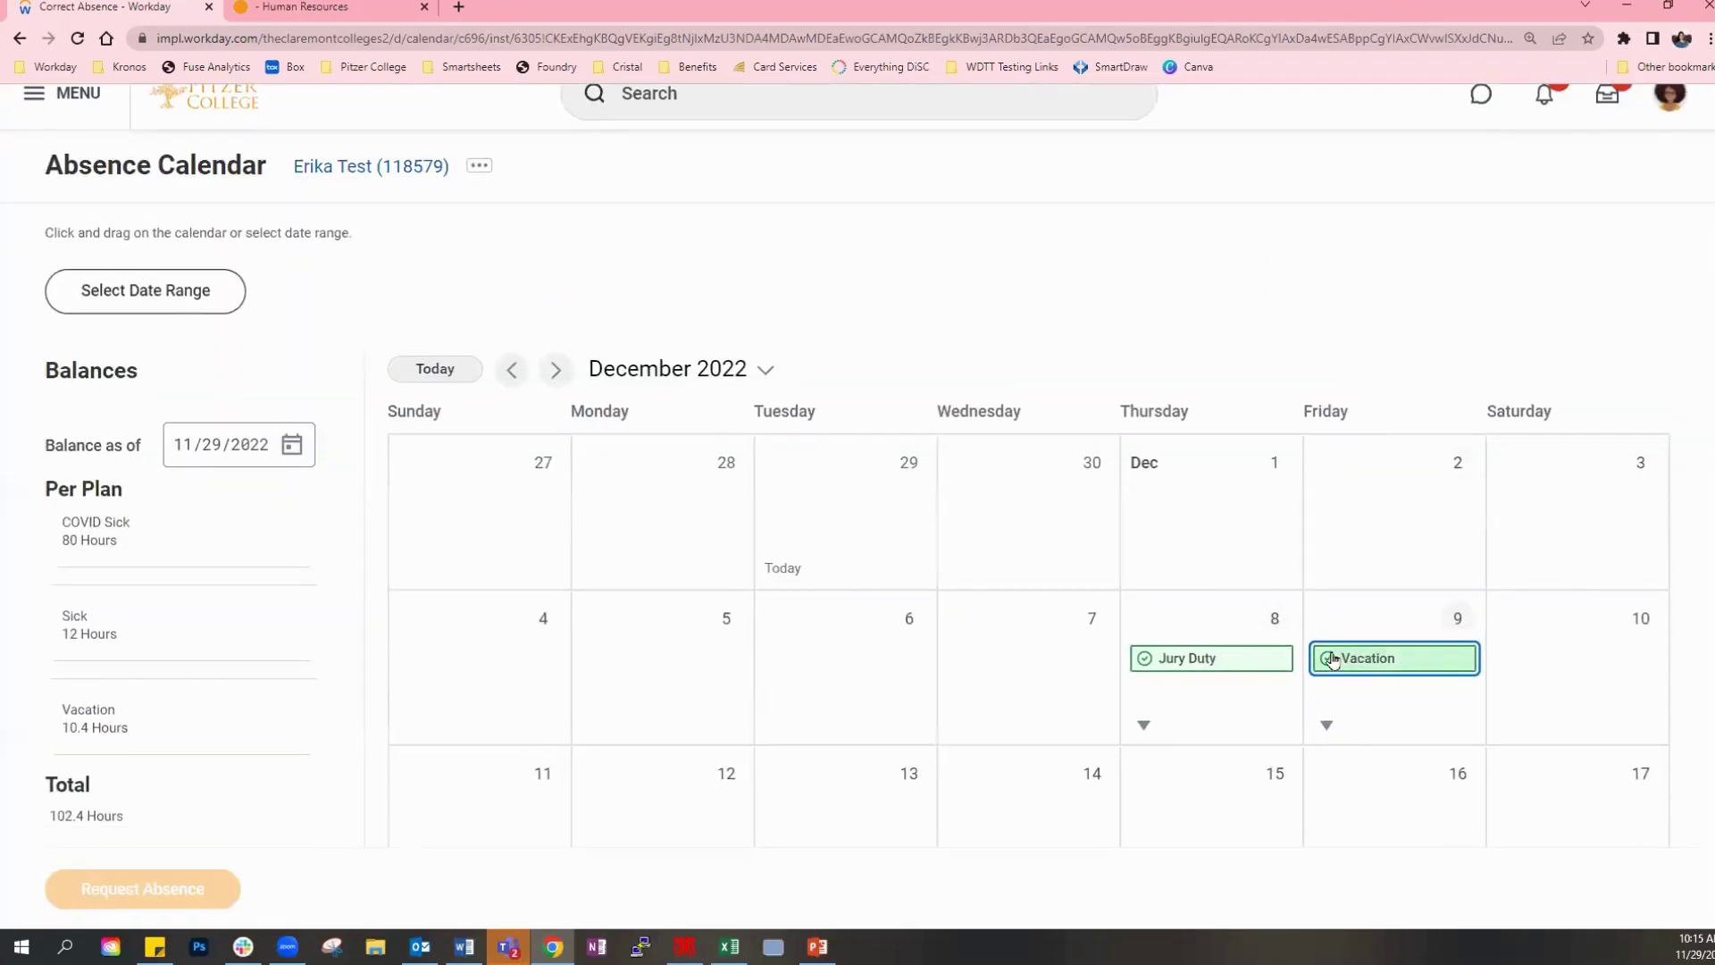
Remove the December 8 Jury Duty entry from the worker's absence and submit the correction.
left_click(1217, 662)
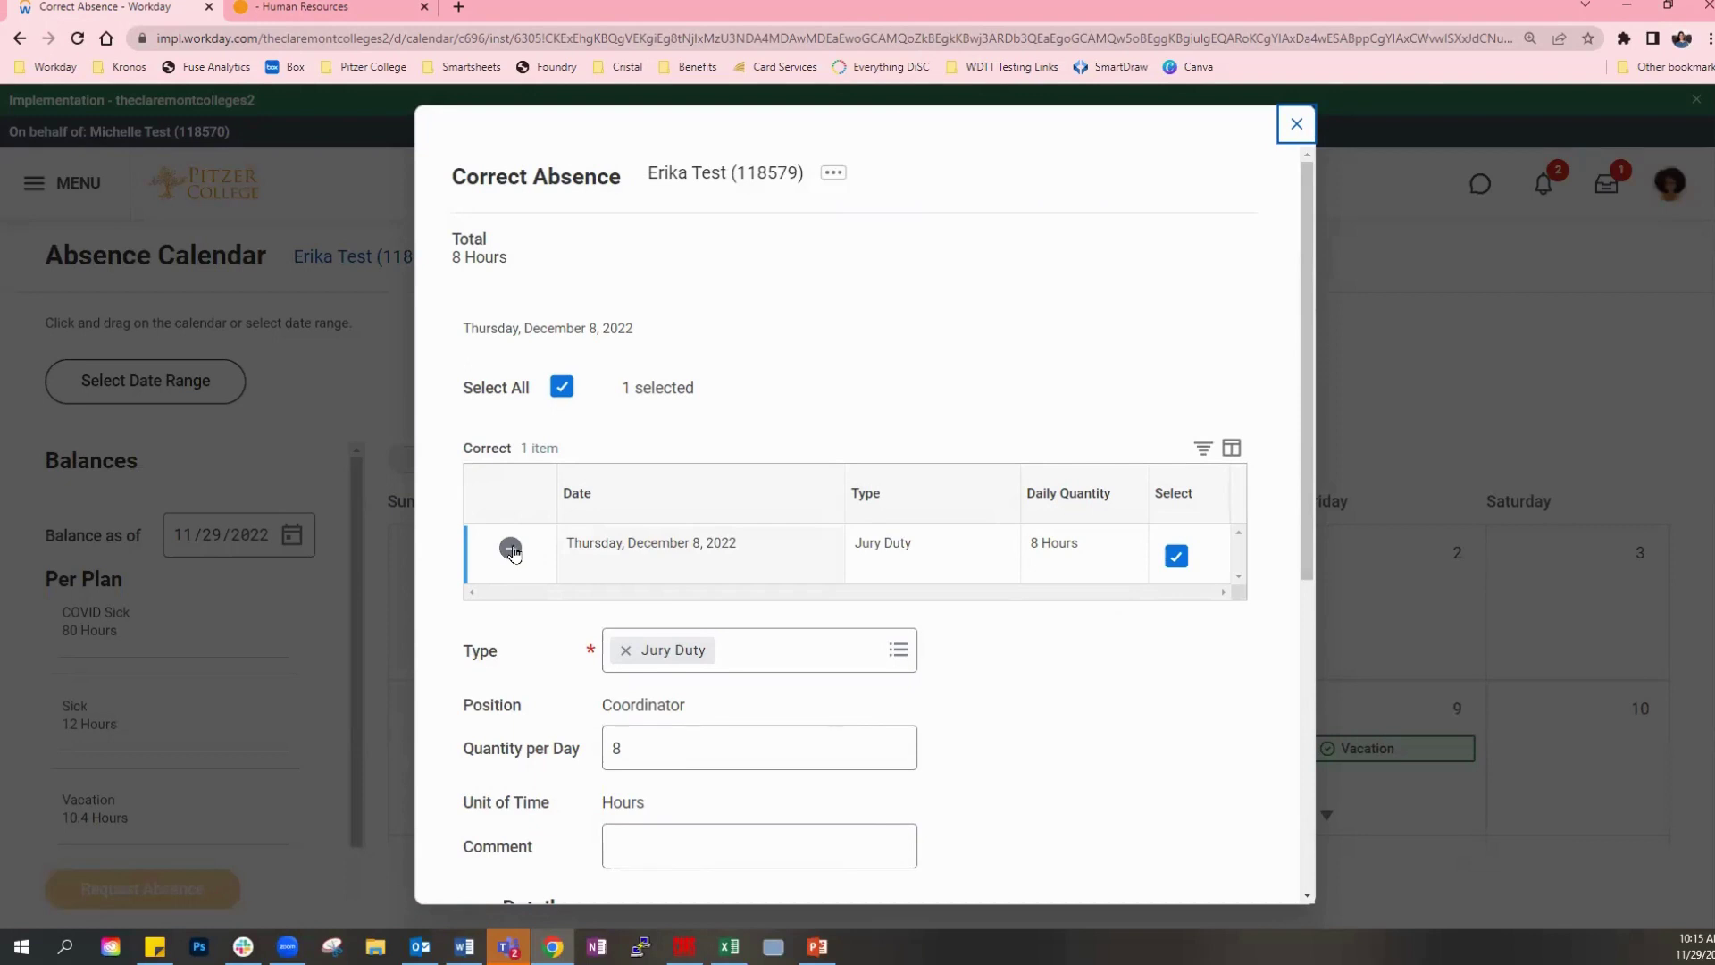
left_click(511, 551)
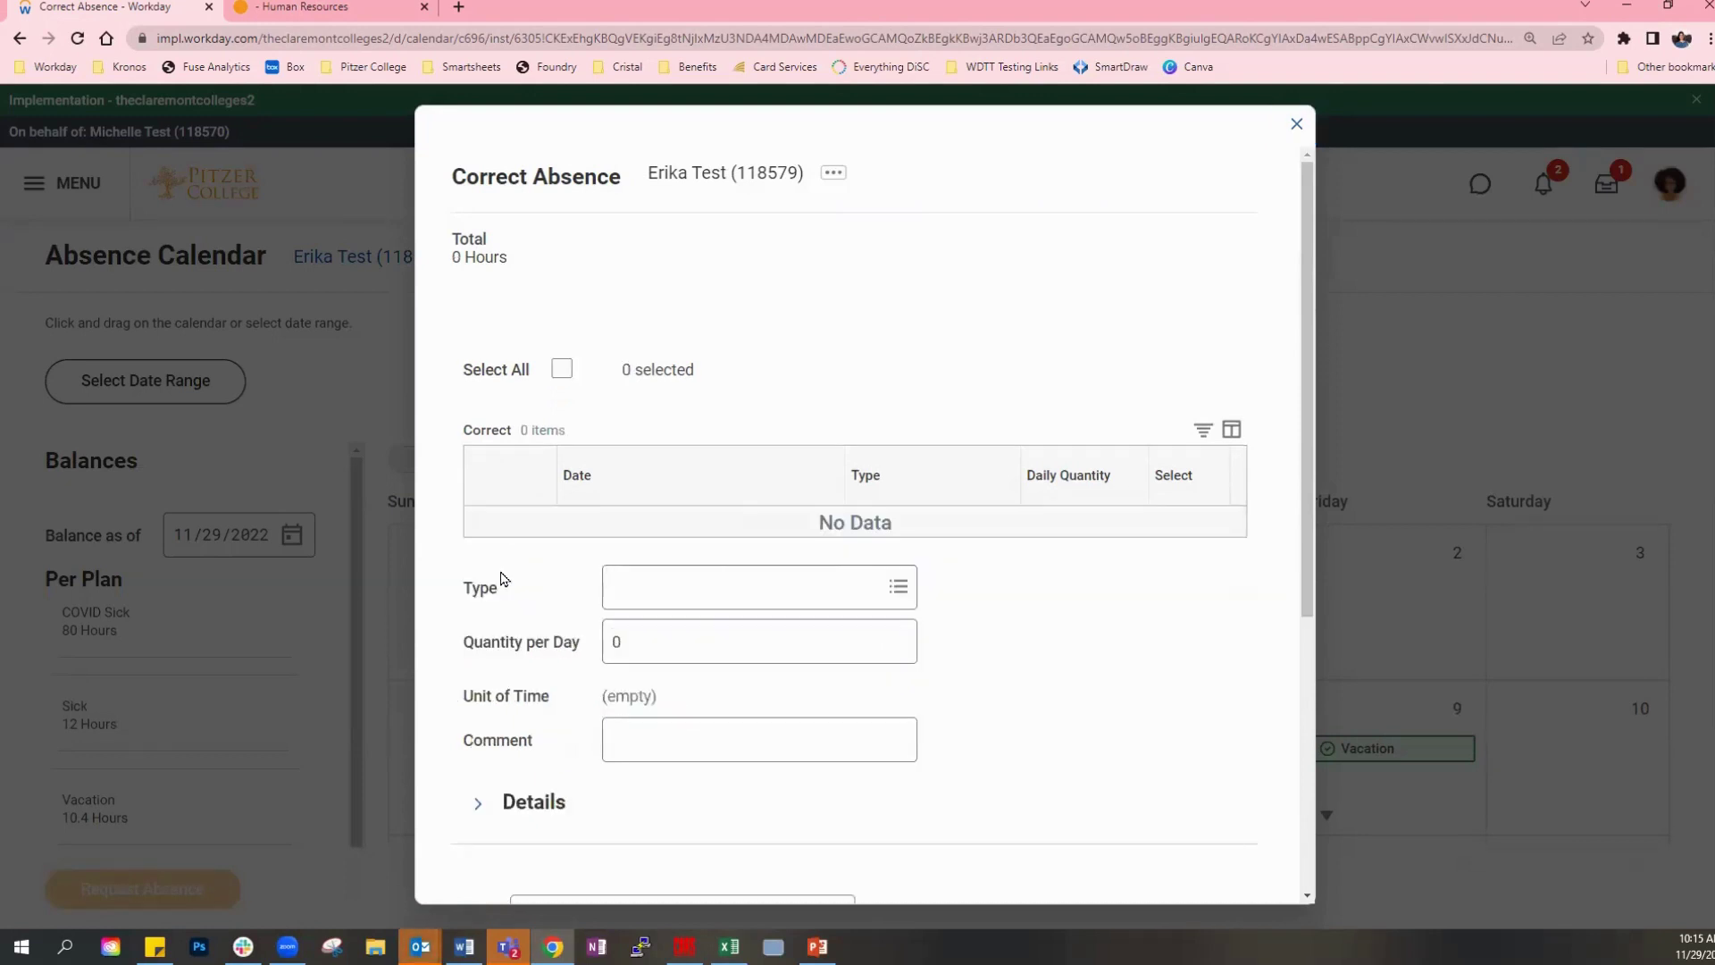
scroll(754, 509, "down", 2)
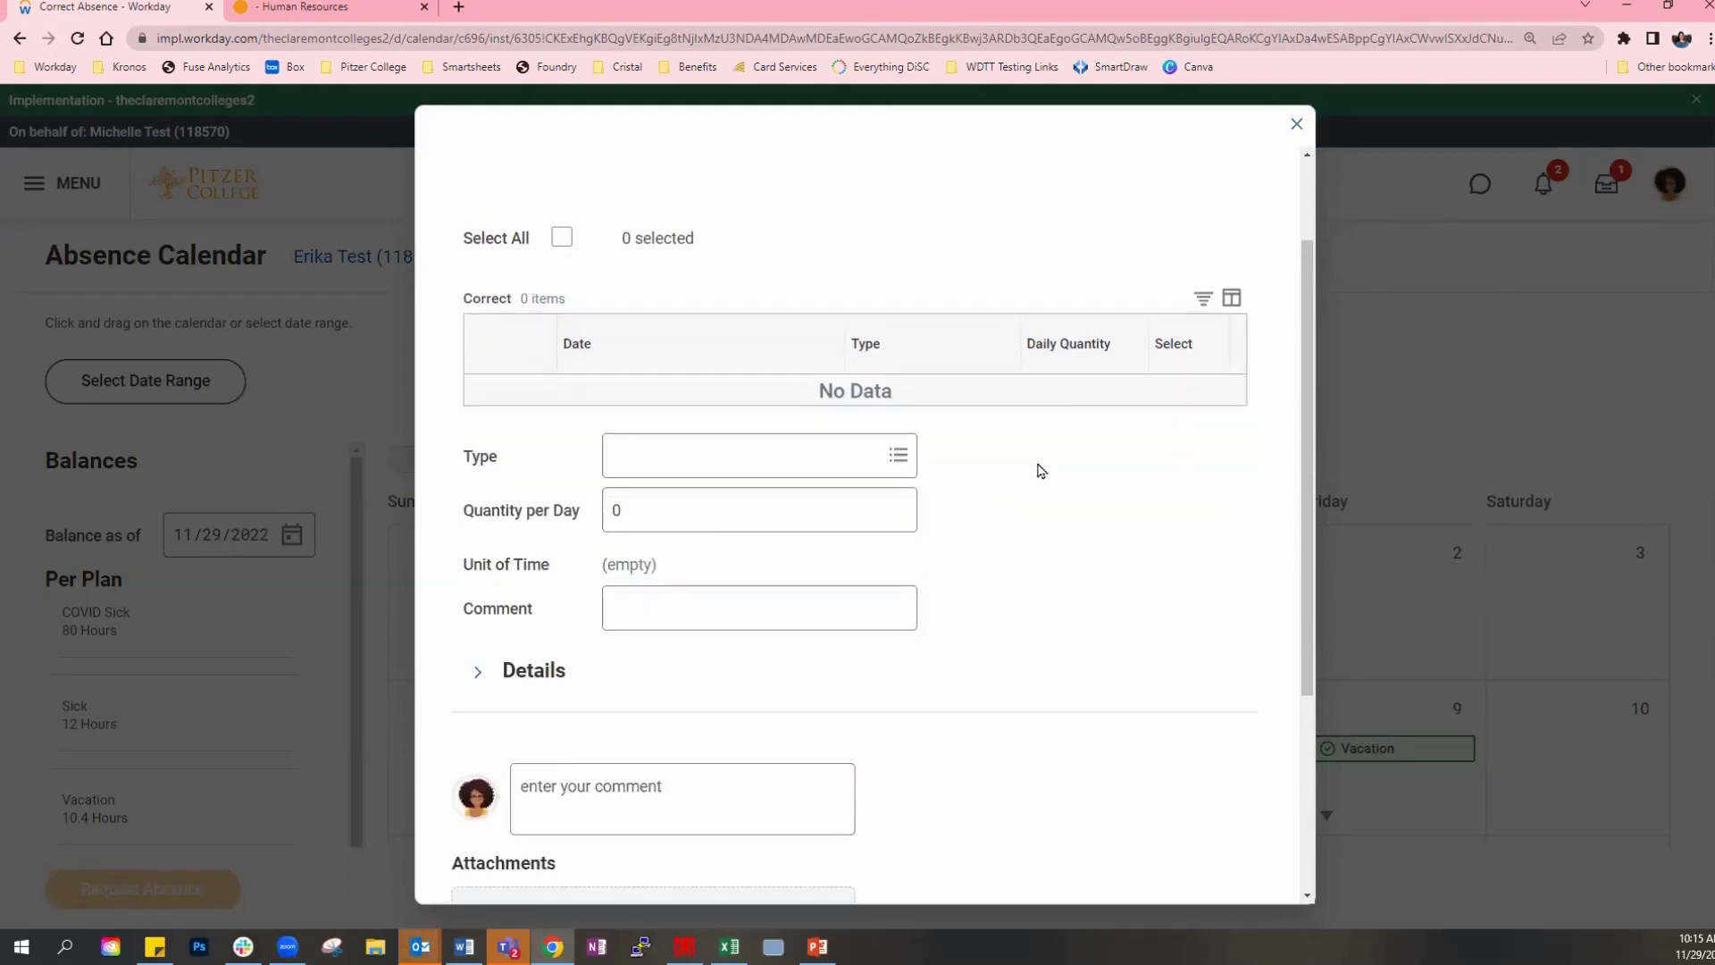
scroll(672, 704, "down", 3)
left_click(497, 861)
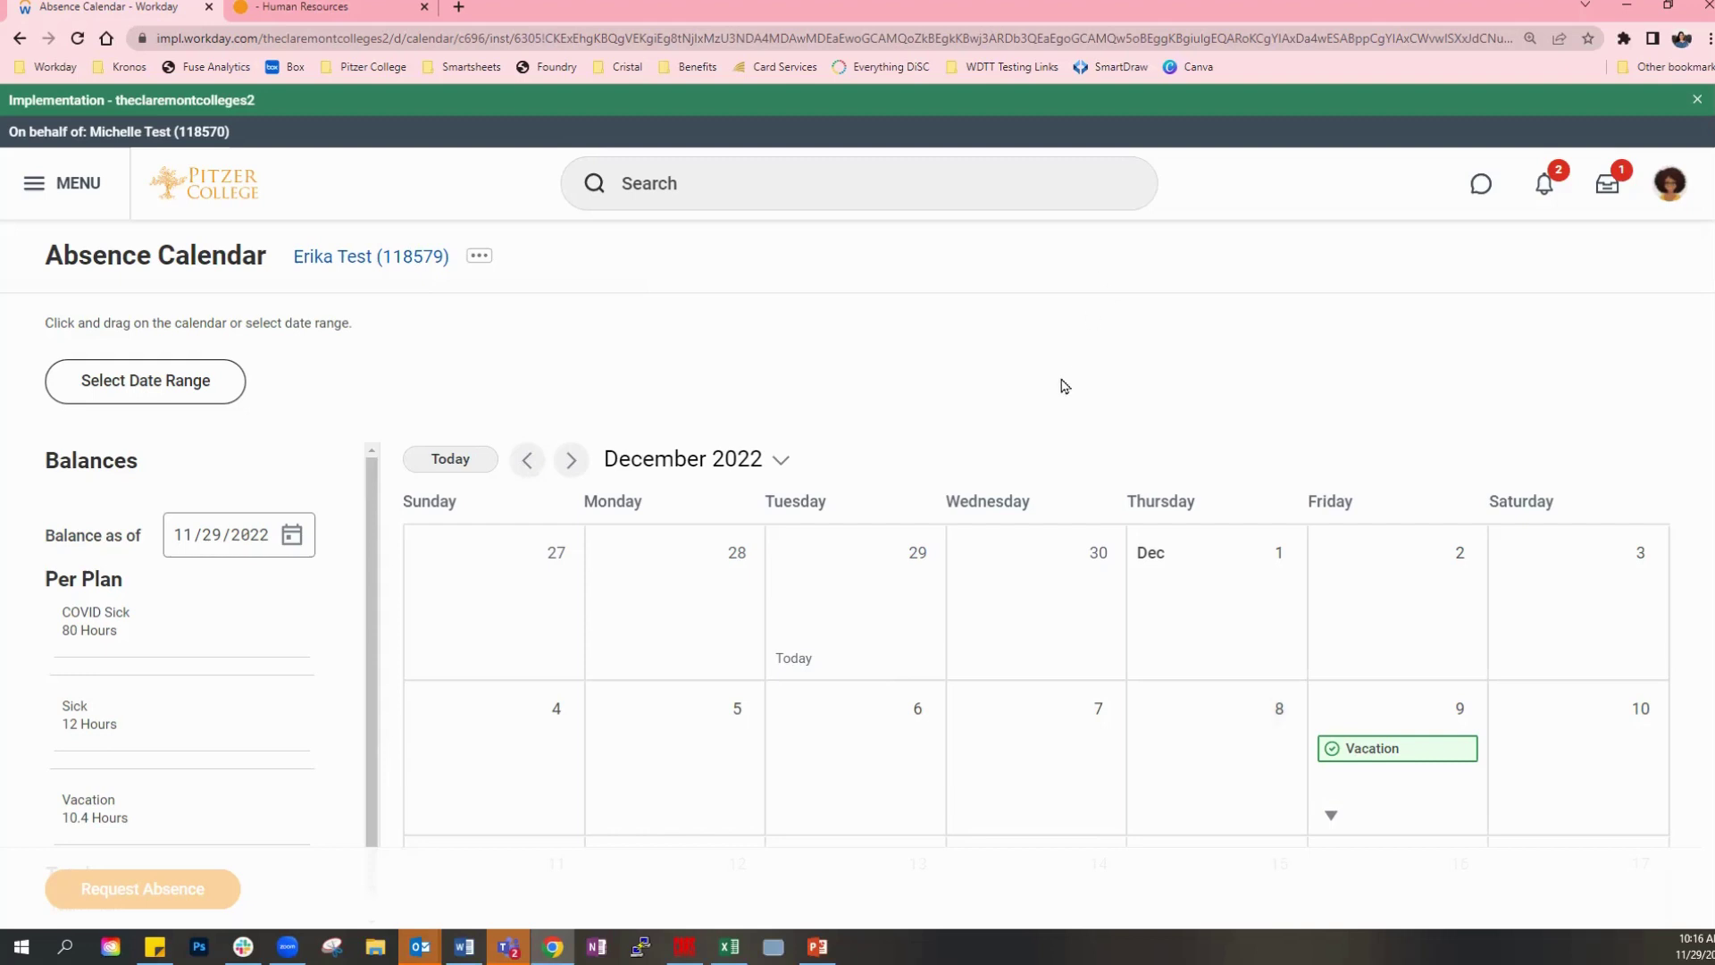
Return to Review Time and Approvals and run the time review again for all hourly direct reports on 11/29/2022.
left_click(212, 194)
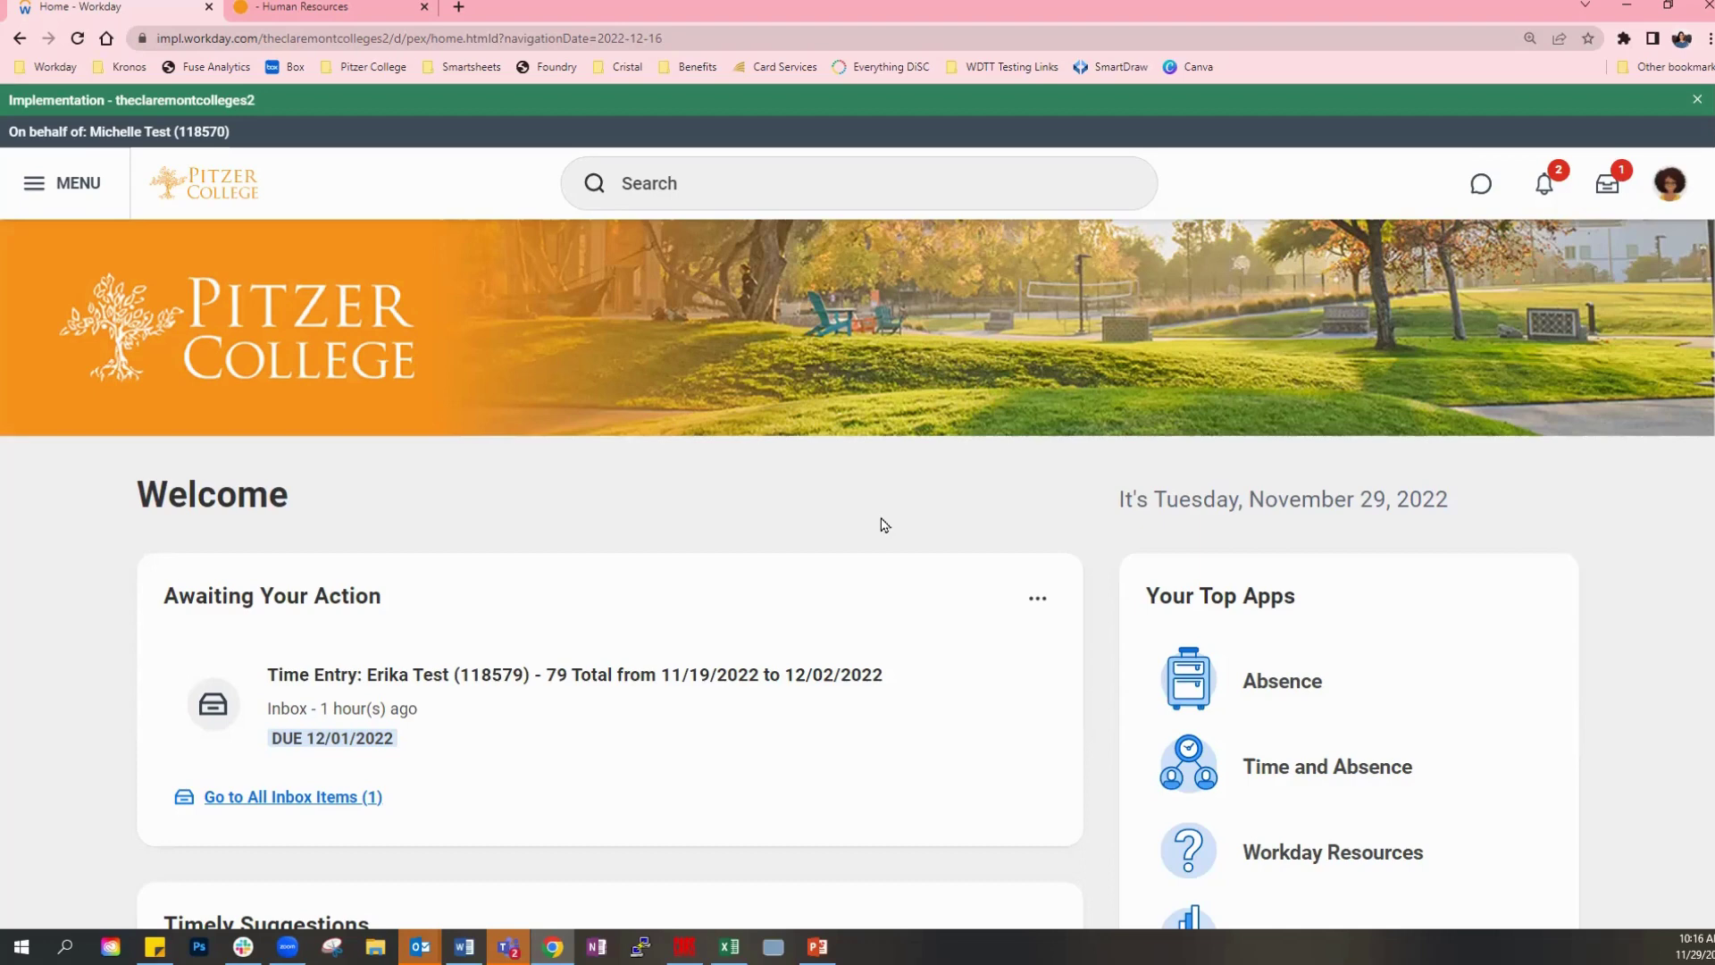
scroll(1367, 616, "down", 1)
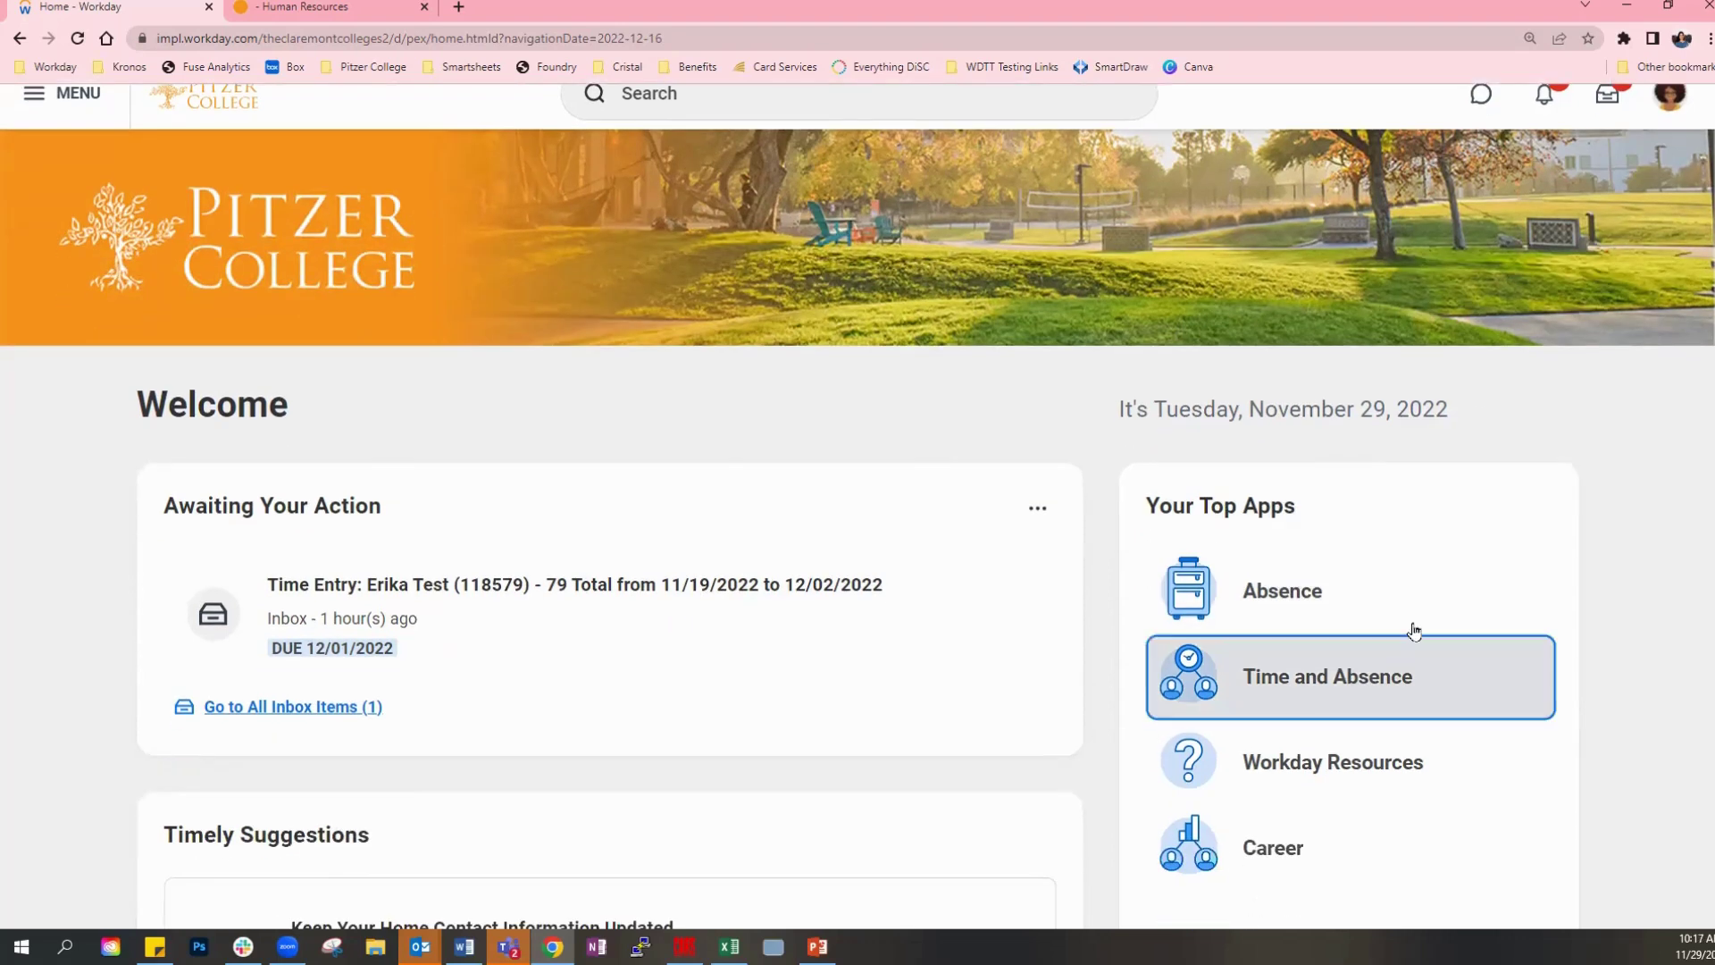
left_click(1122, 686)
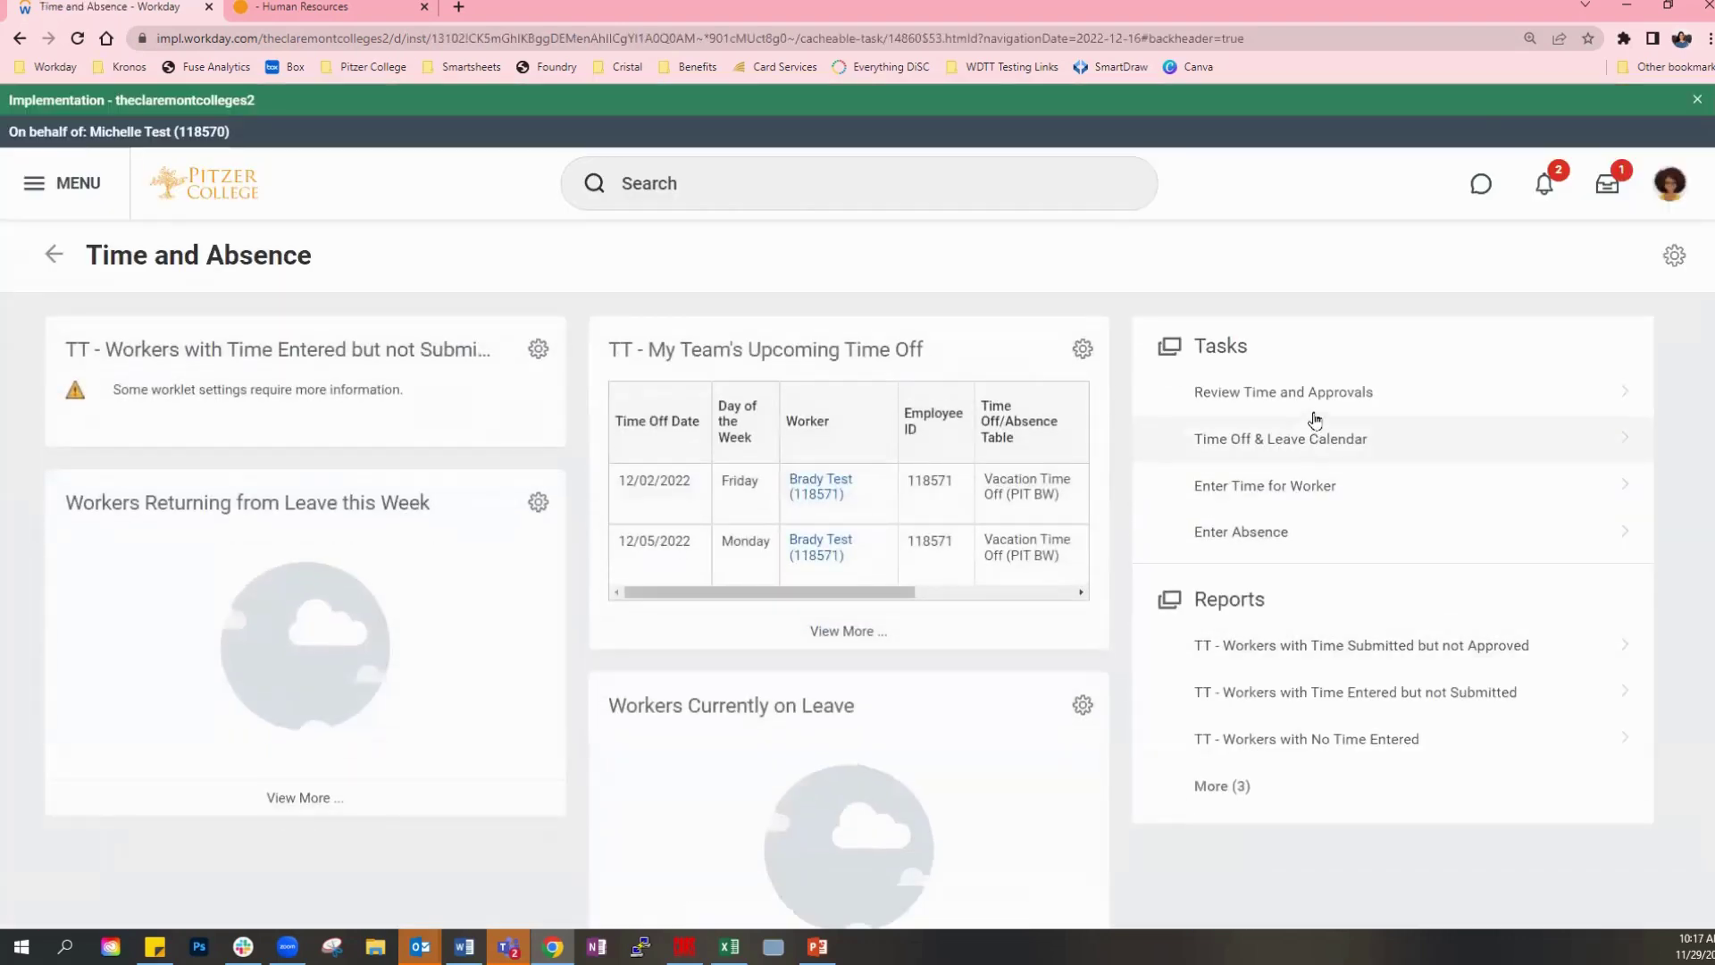
left_click(1317, 404)
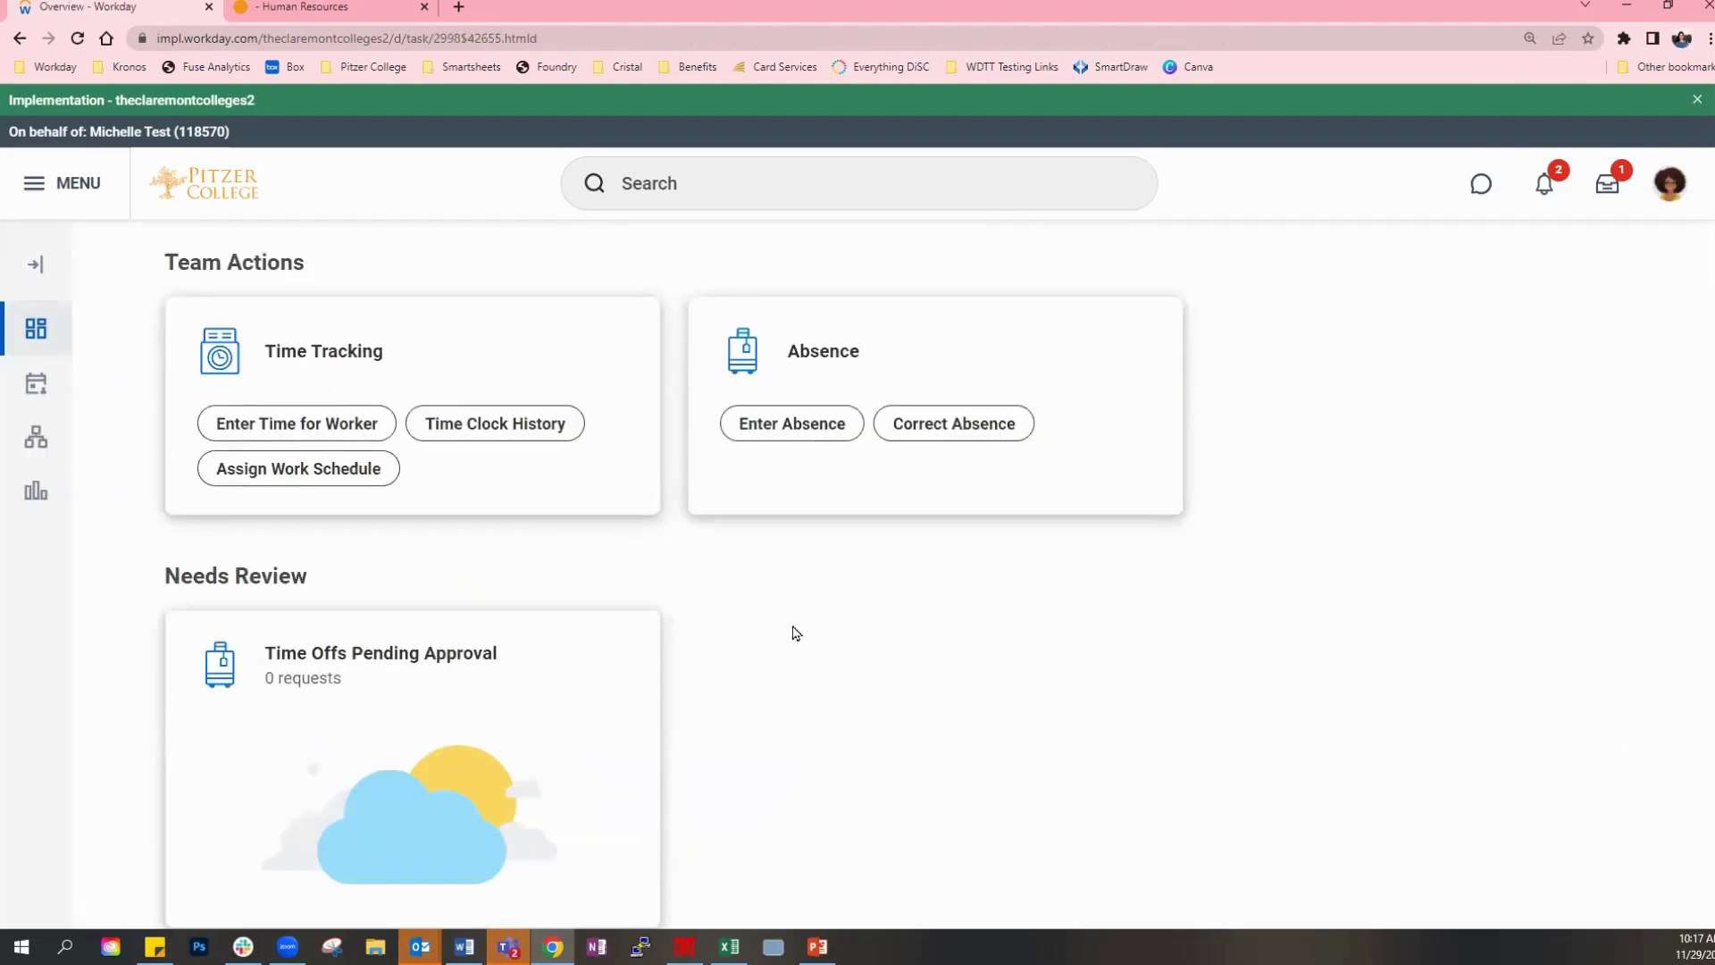
scroll(795, 632, "down", 8)
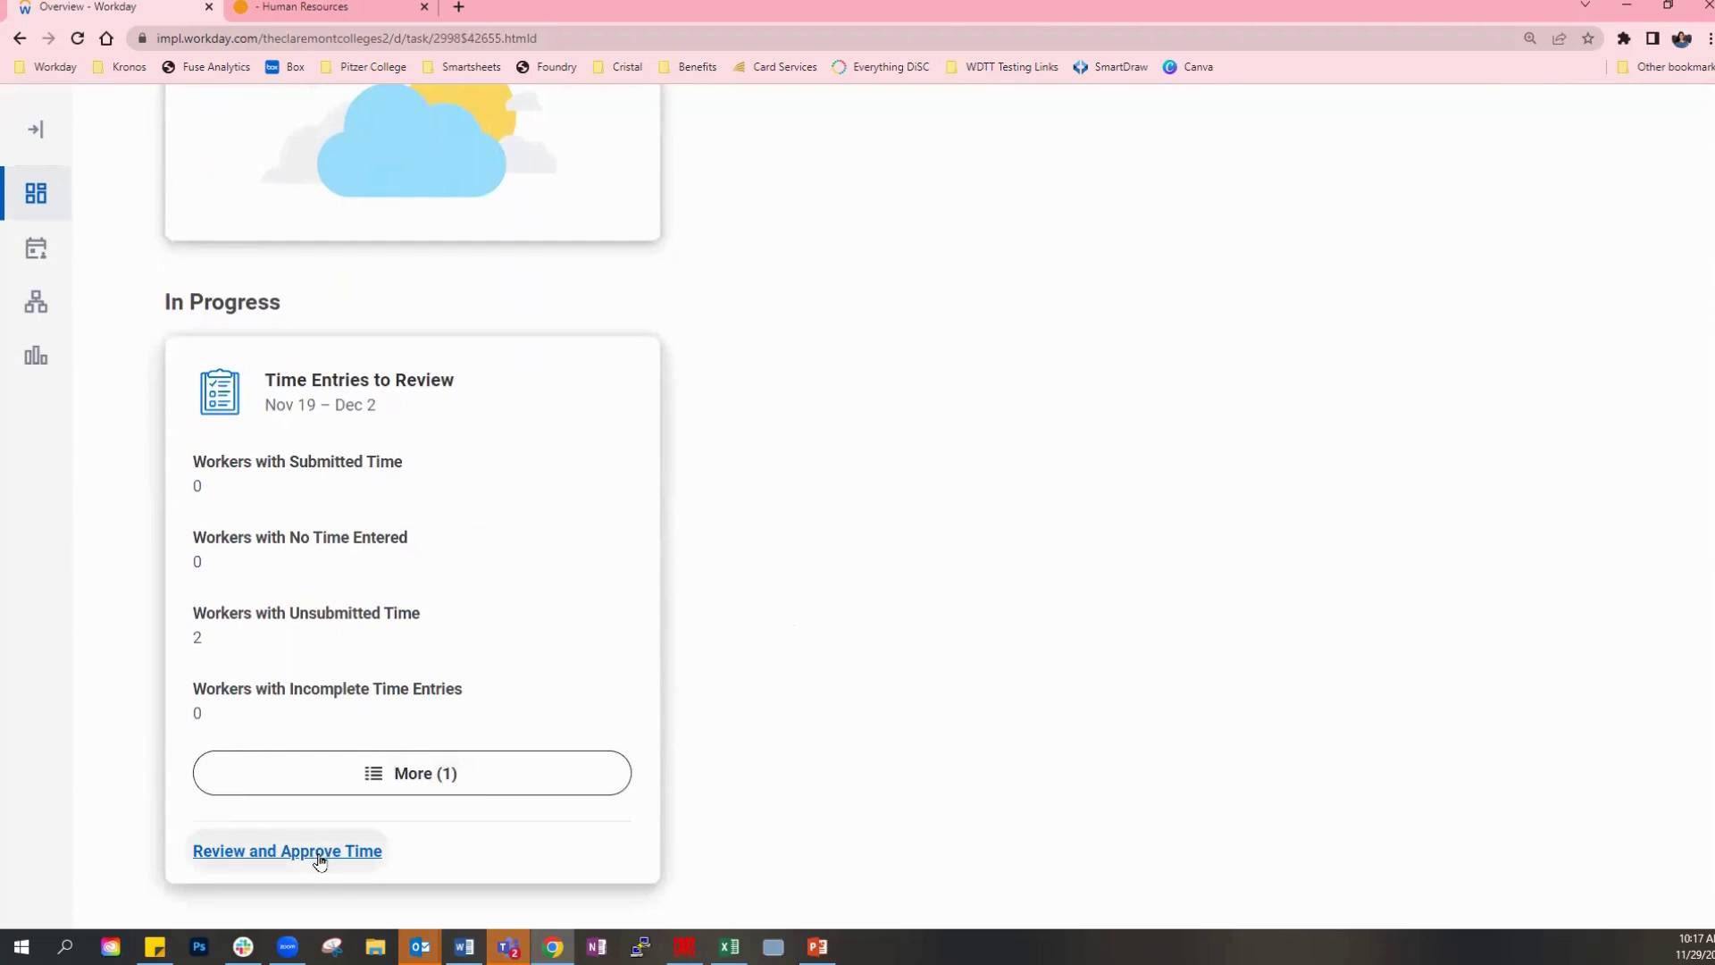
left_click(320, 860)
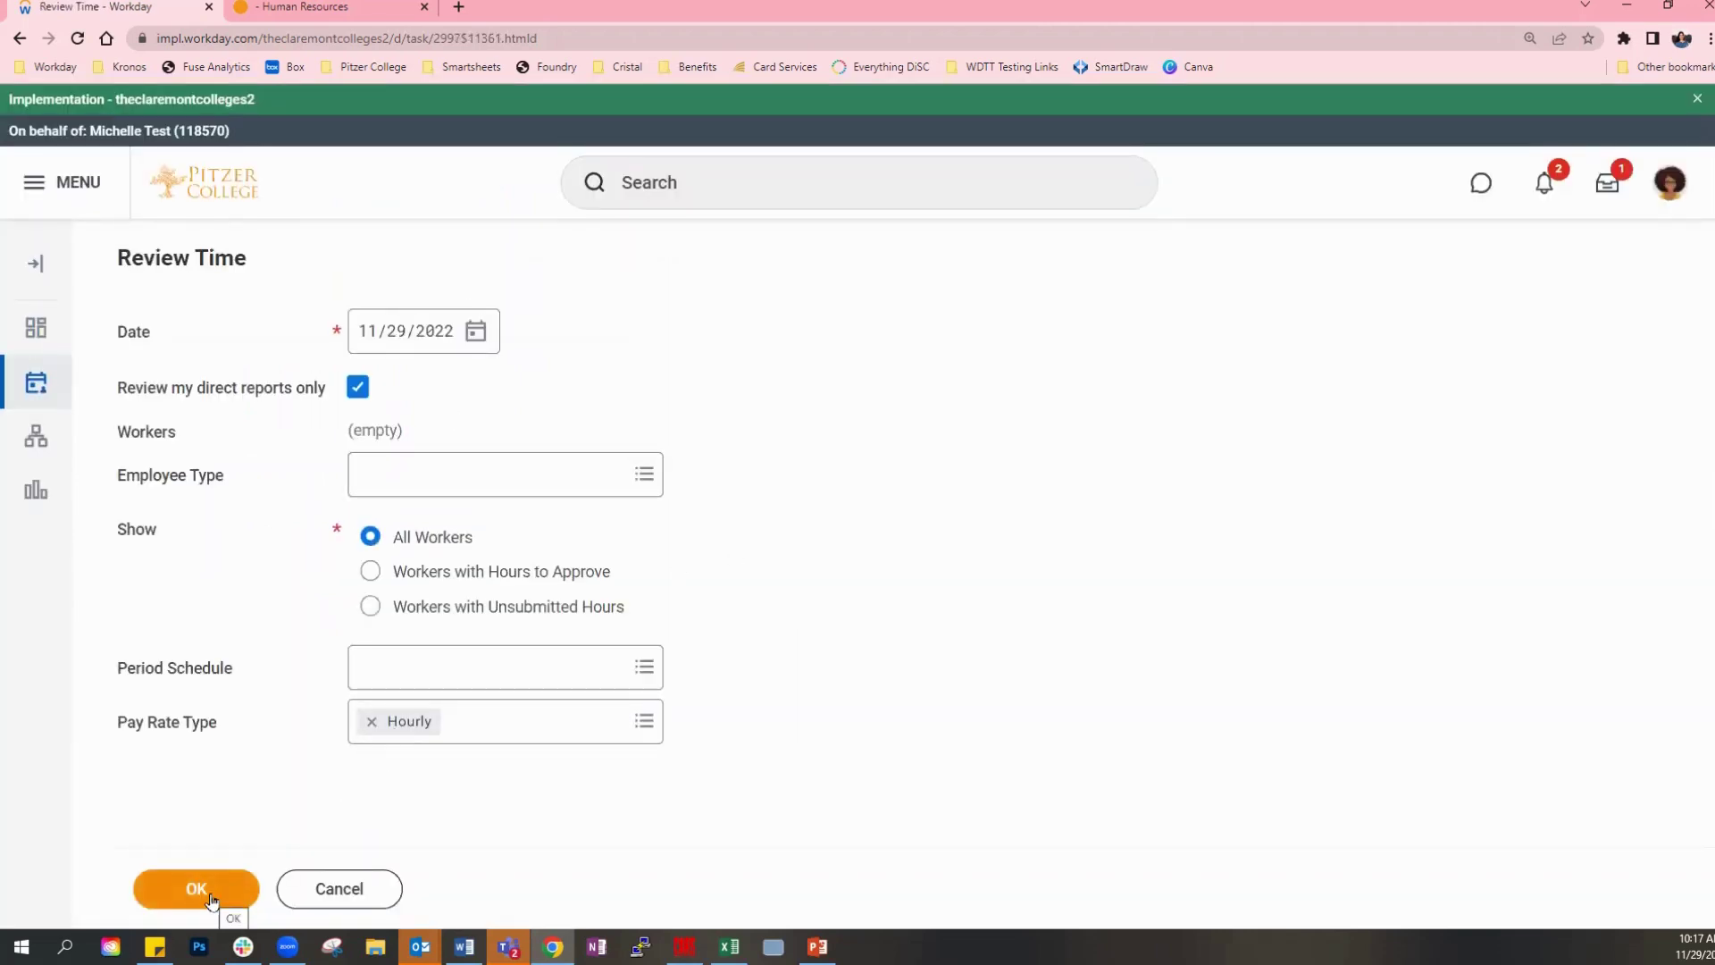
left_click(212, 894)
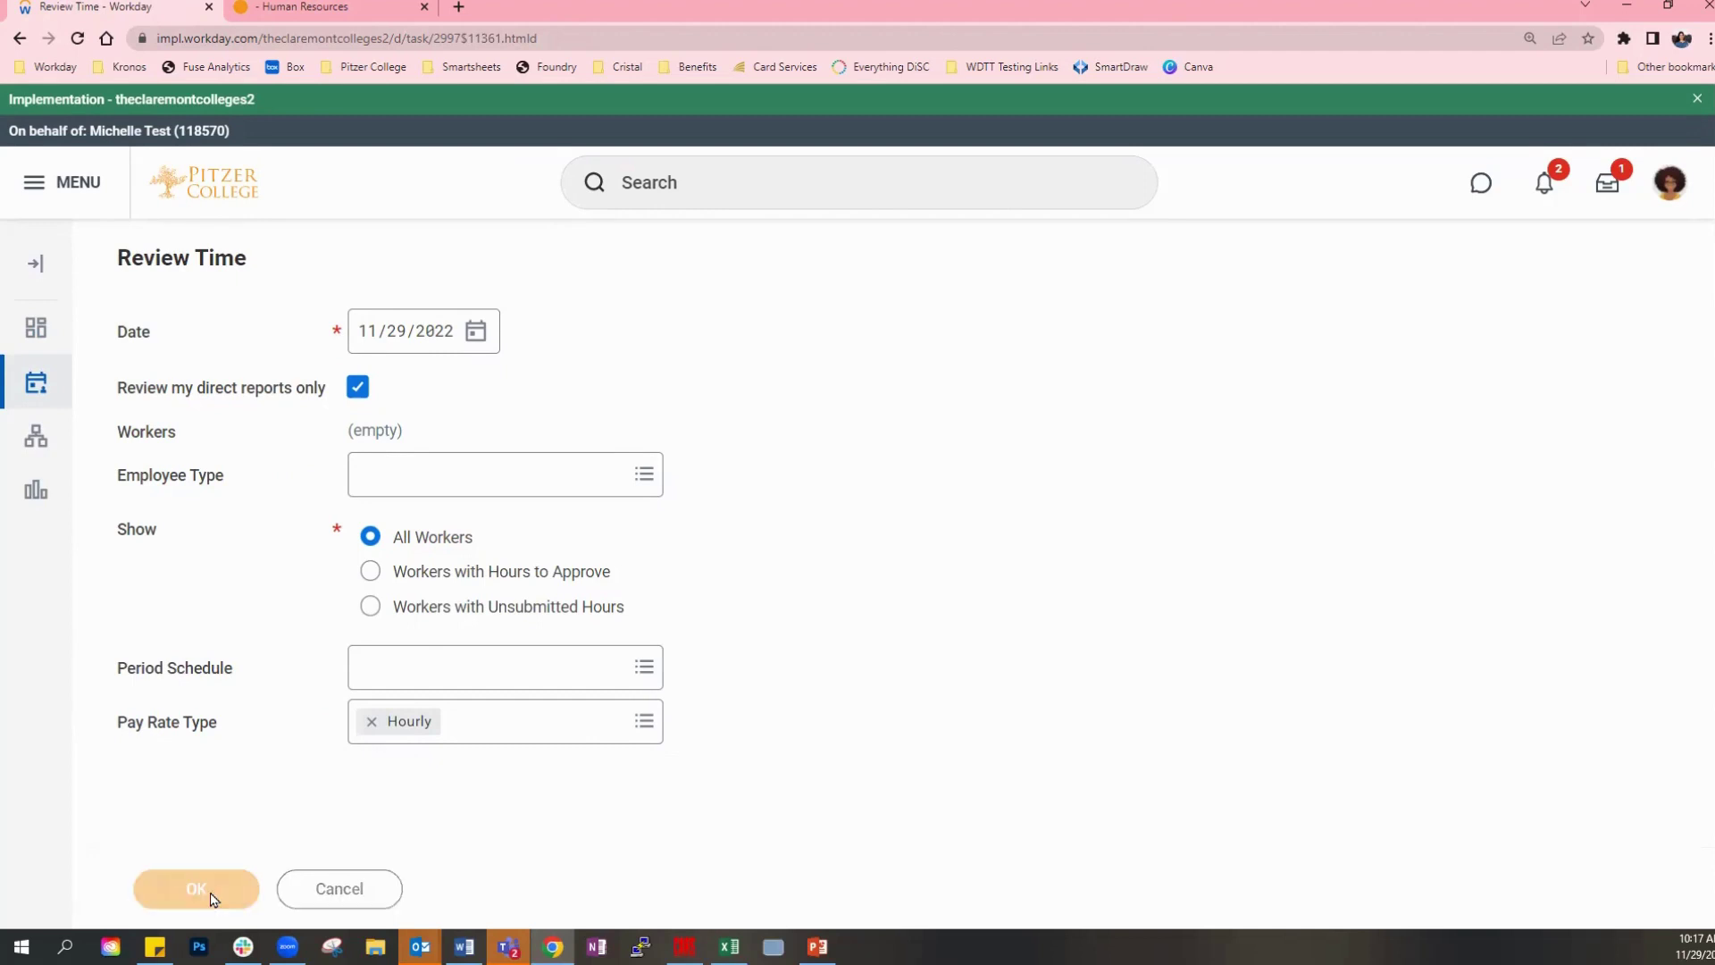
scroll(1173, 342, "down", 1)
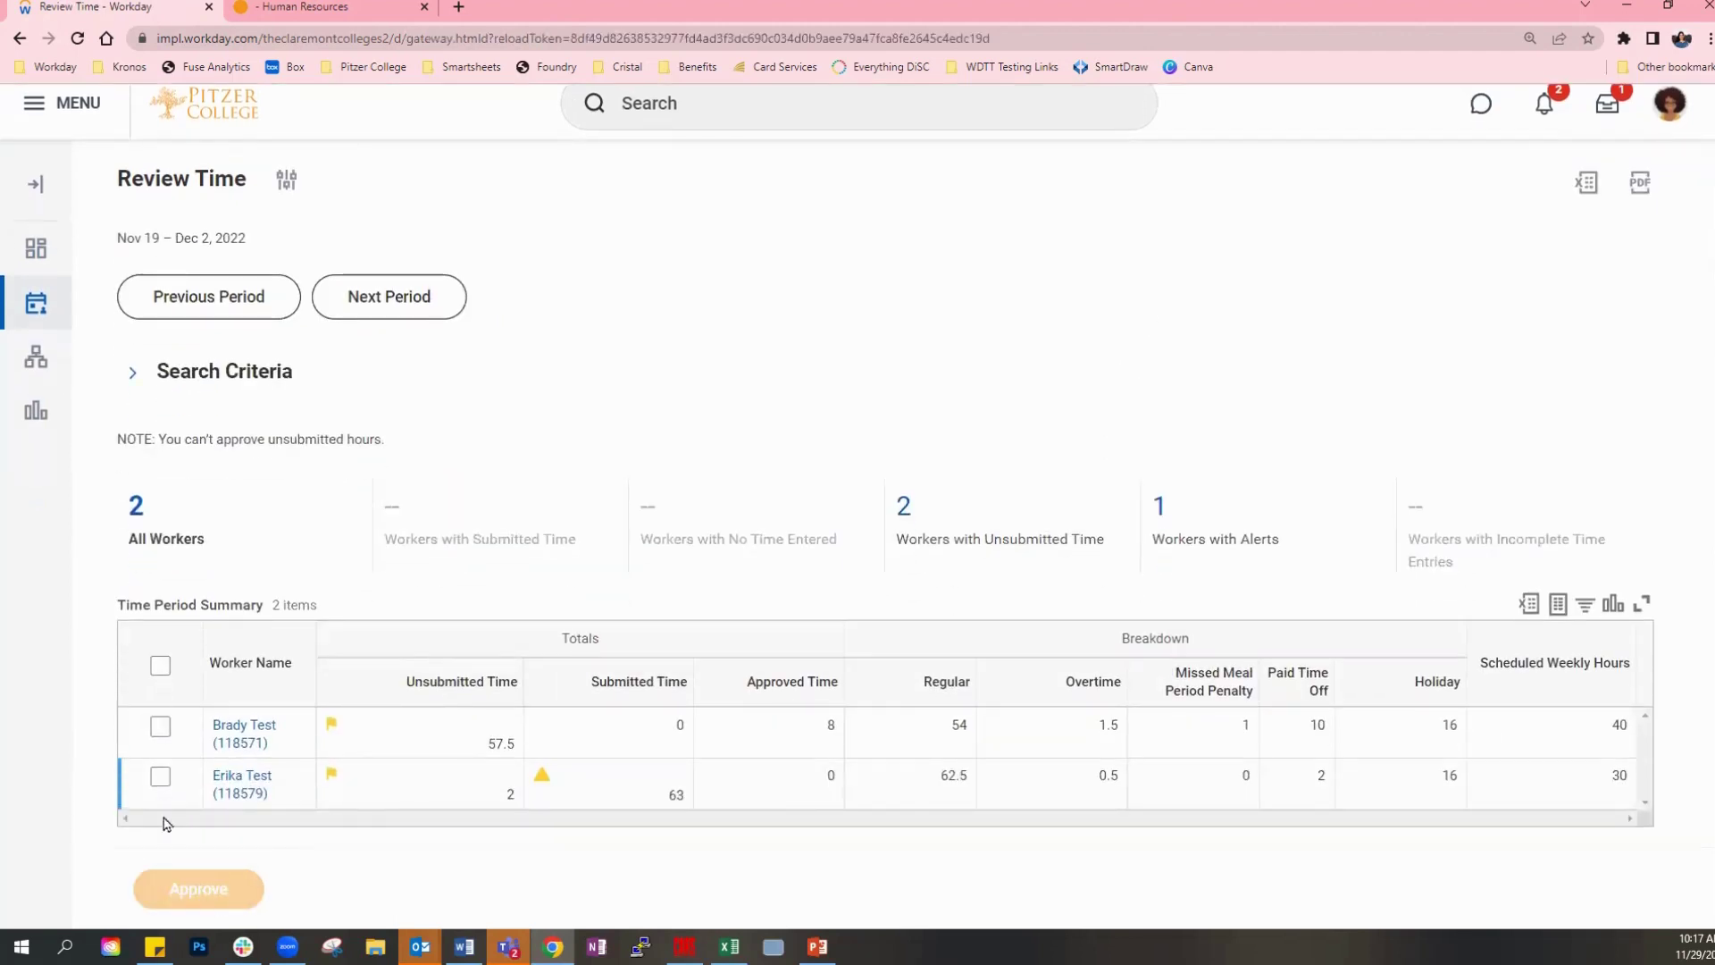
Approve the time of all listed workers for Nov 19 – Dec 2, 2022 and expand the Time Approved section.
left_click(159, 665)
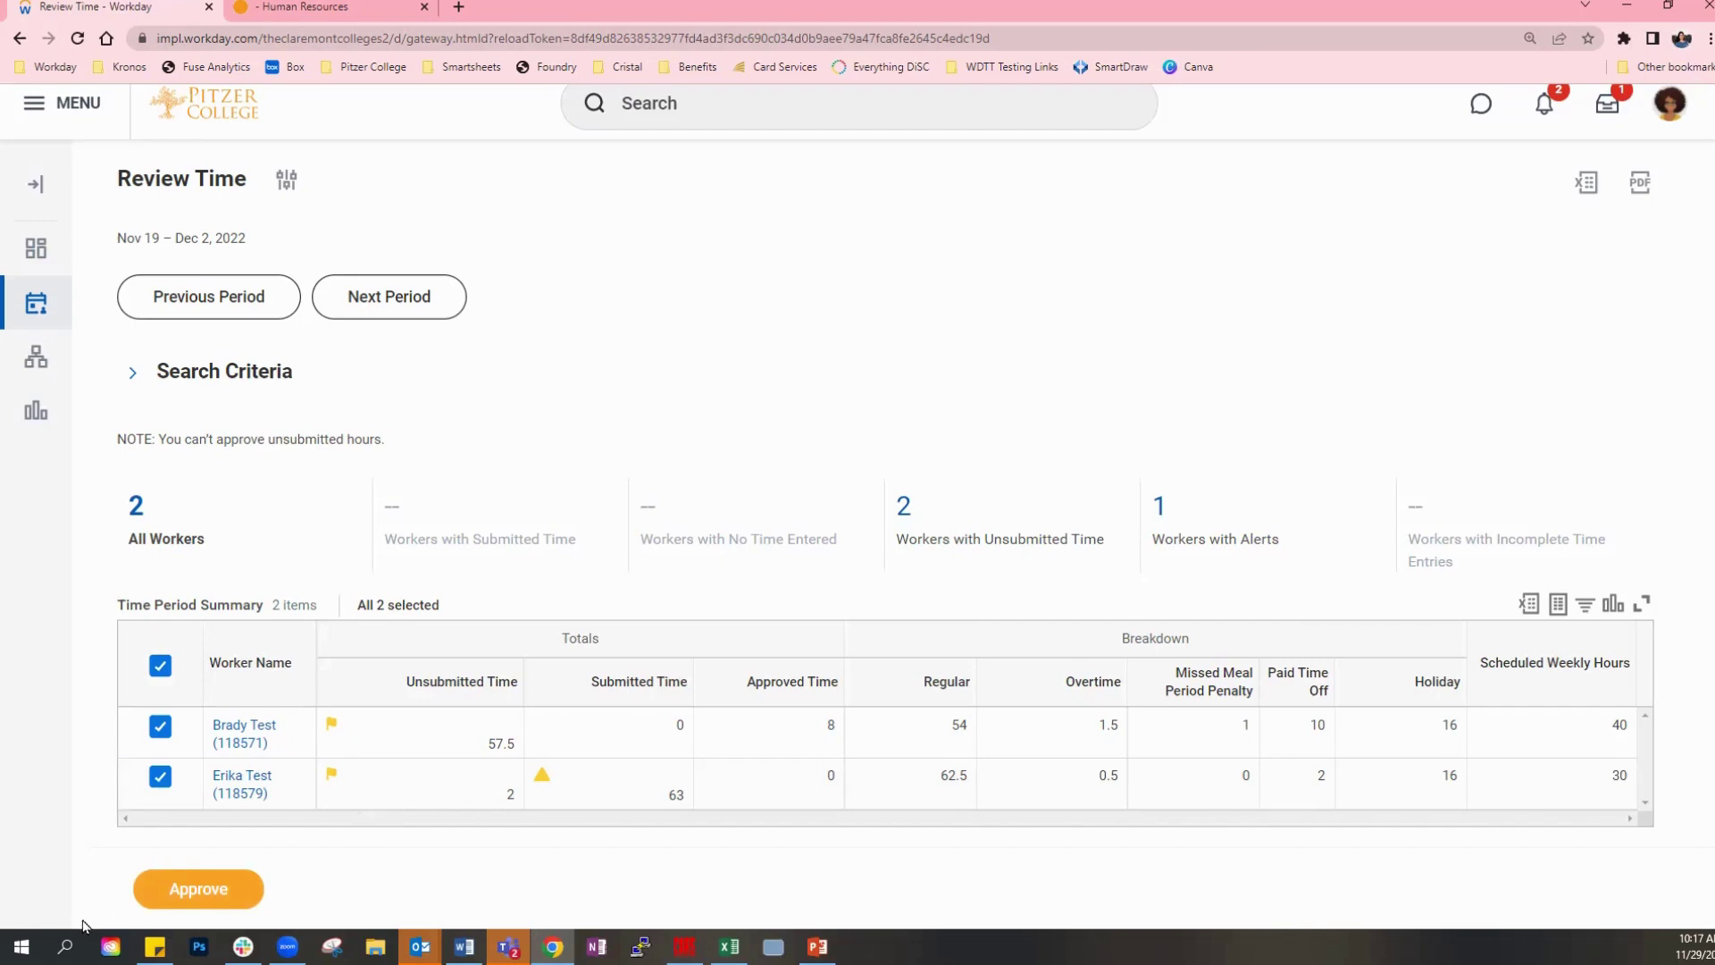
left_click(238, 893)
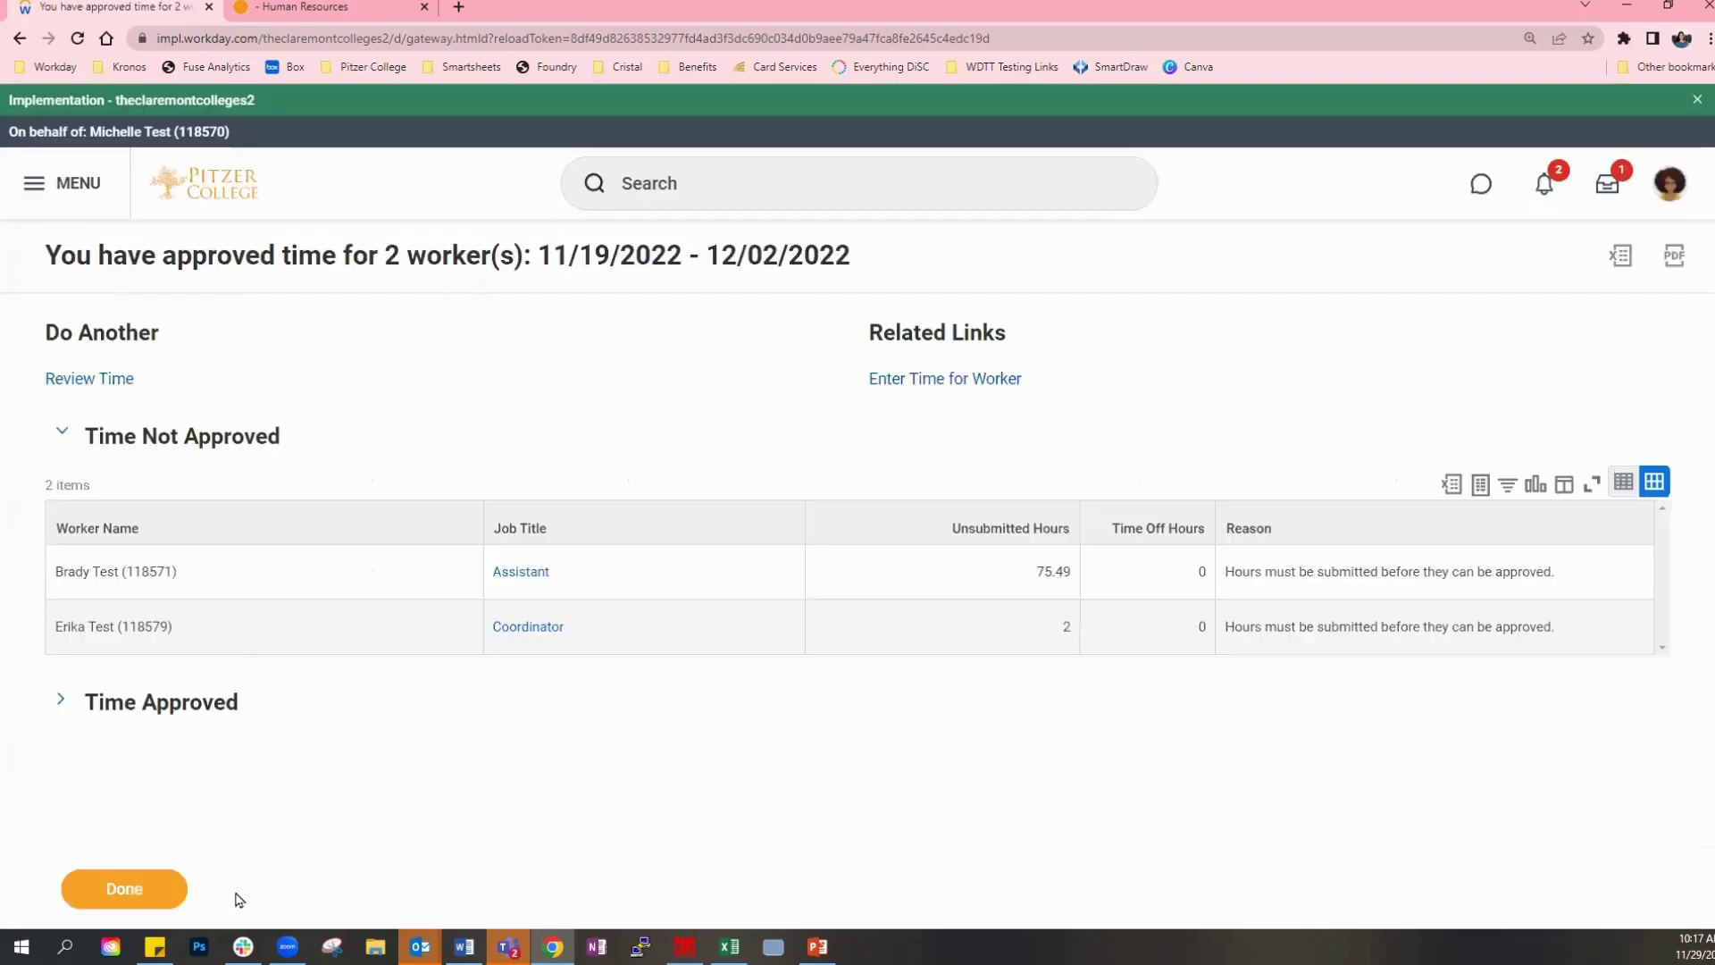
left_click(228, 705)
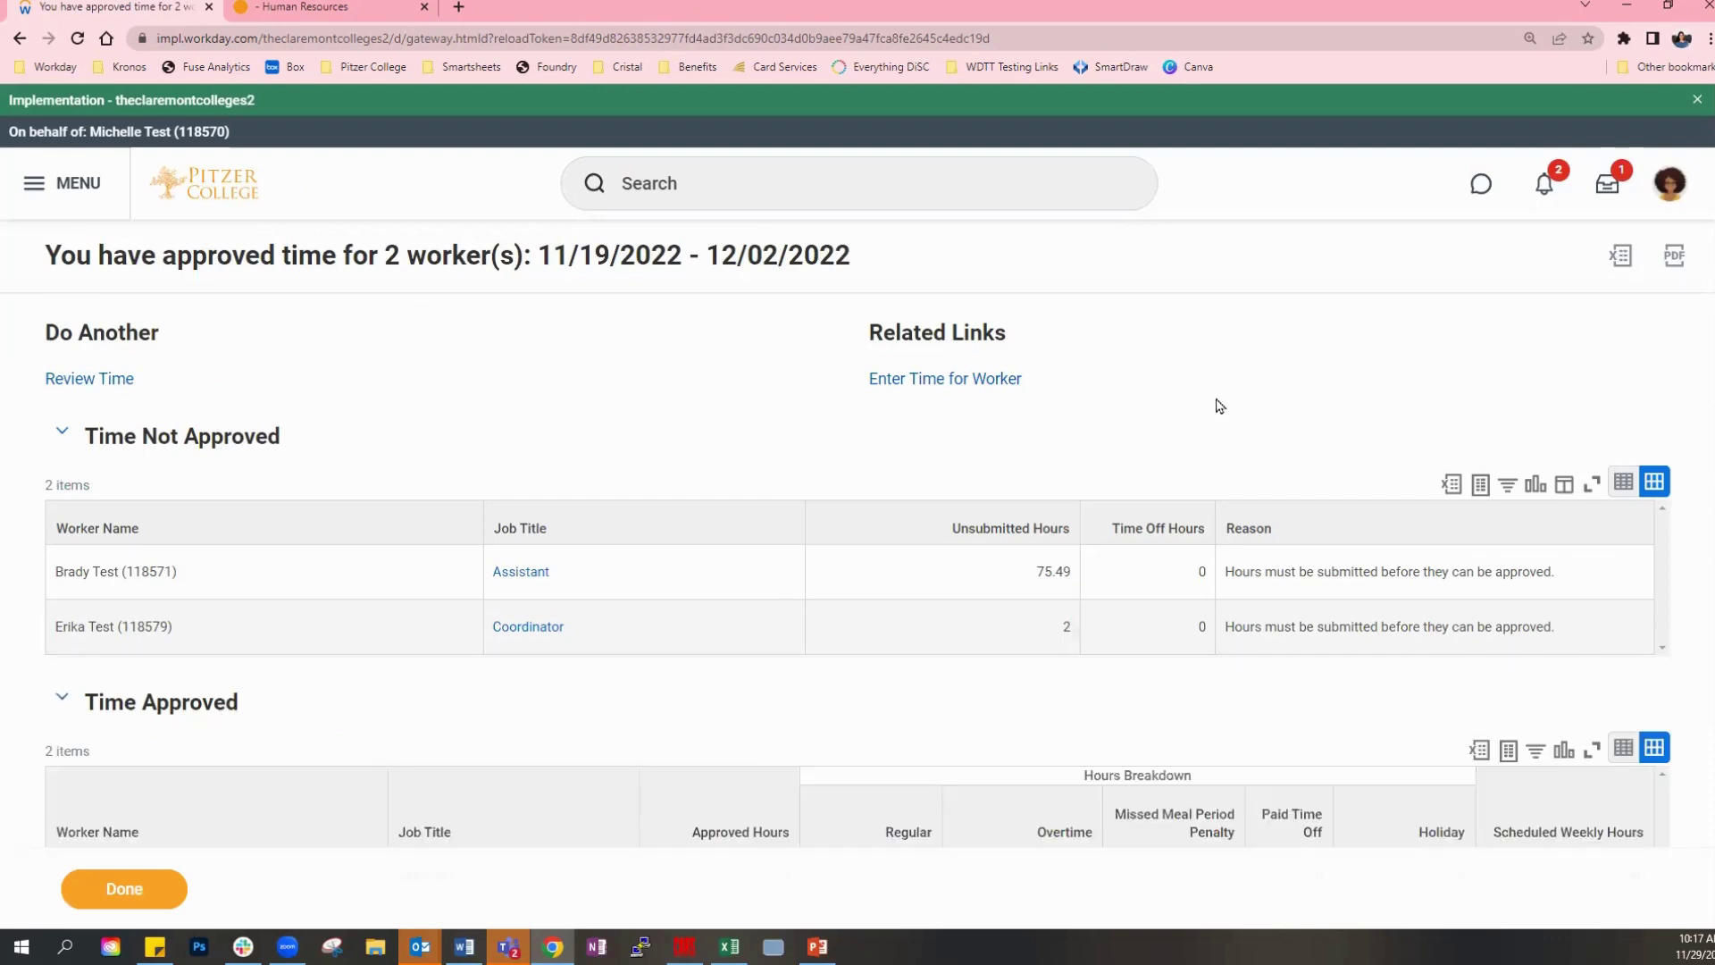
scroll(1244, 349, "down", 2)
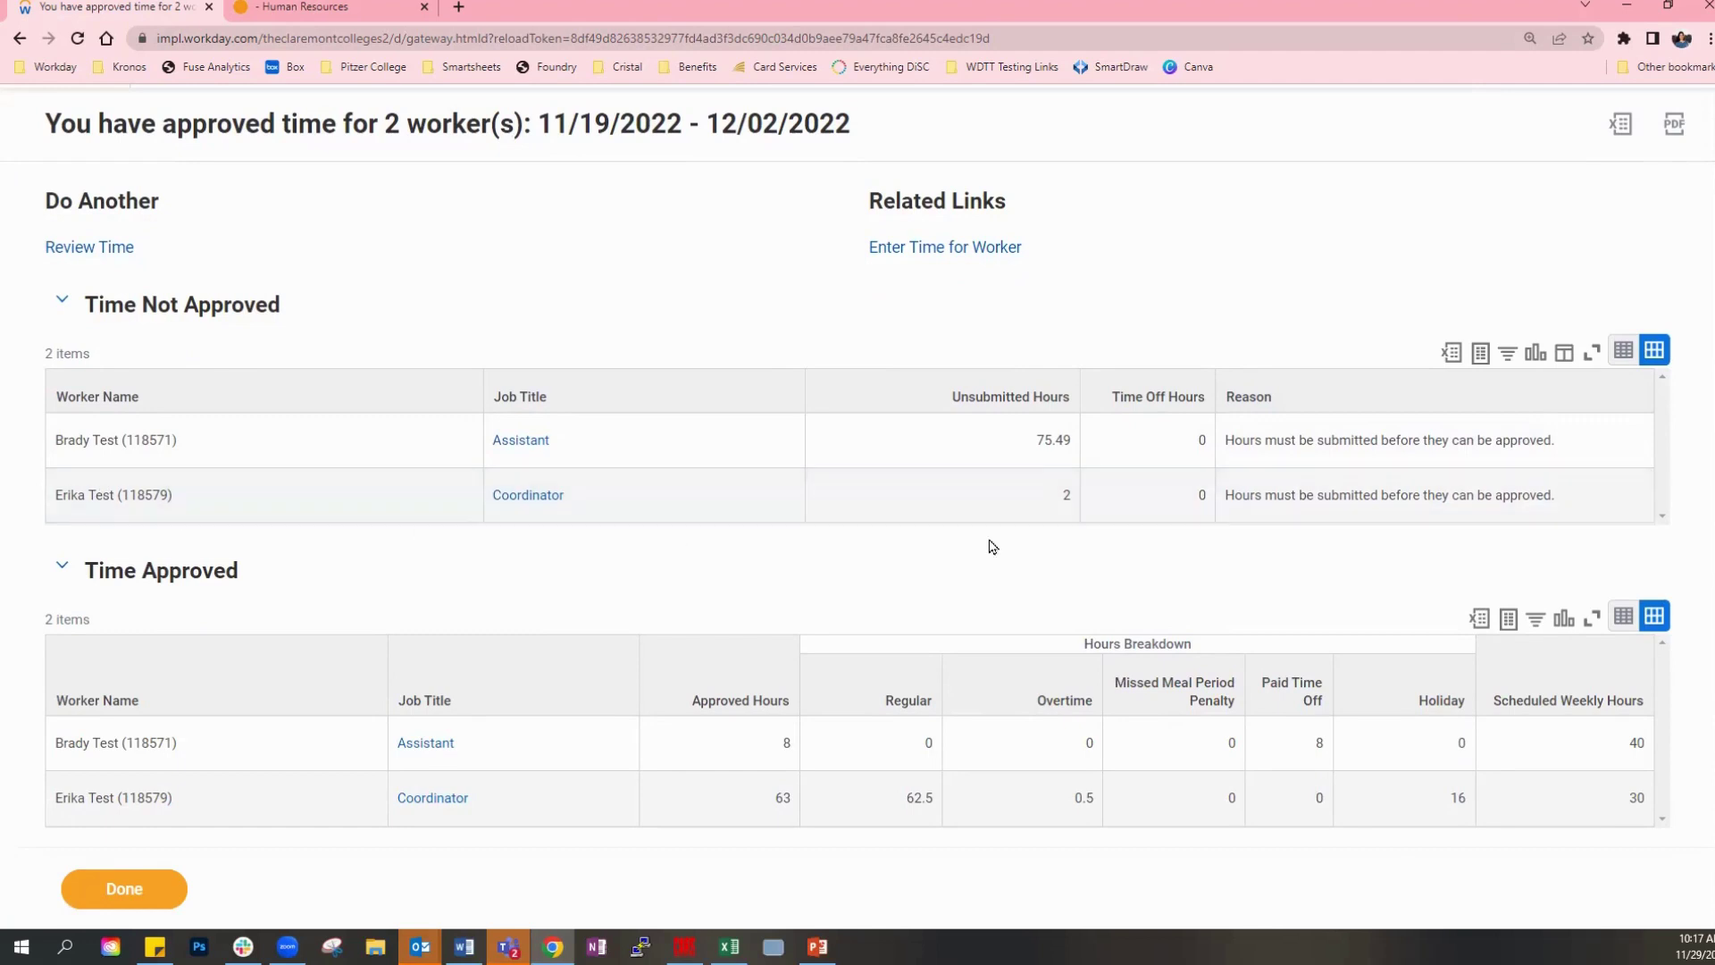
Examine each worker's unsubmitted hours and the reason in Time Not Approved alongside the Time Approved breakdown.
left_click_drag(1602, 507, 1232, 500)
left_click(1060, 615)
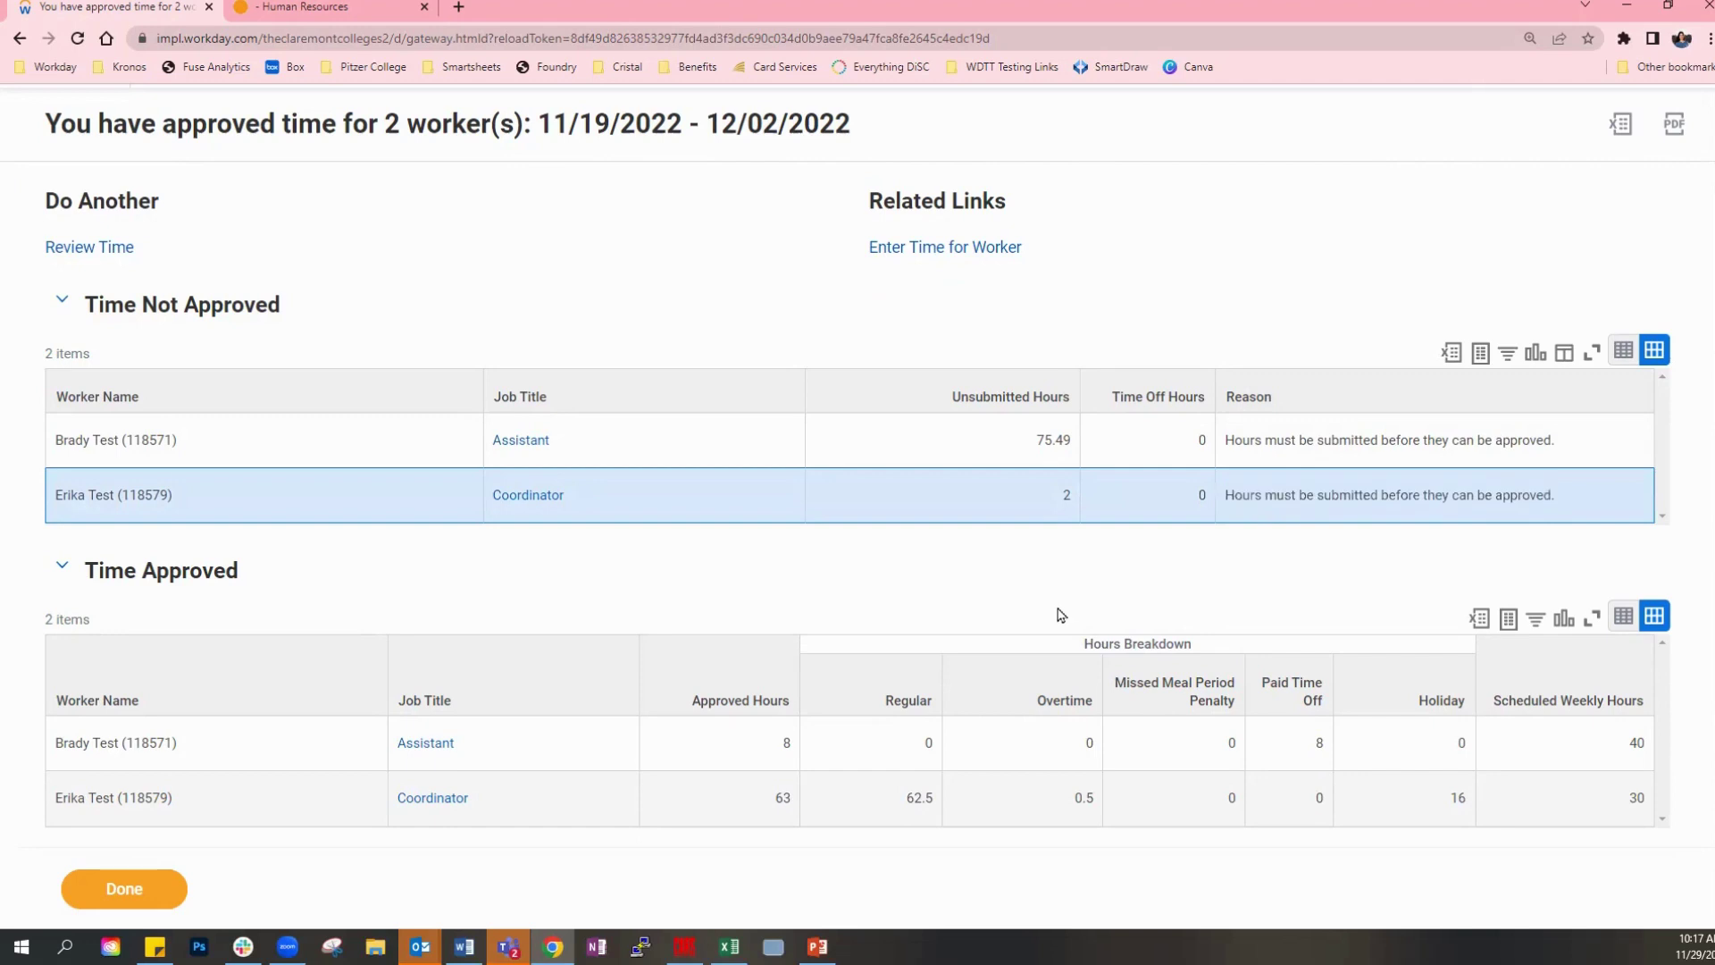
left_click(356, 447)
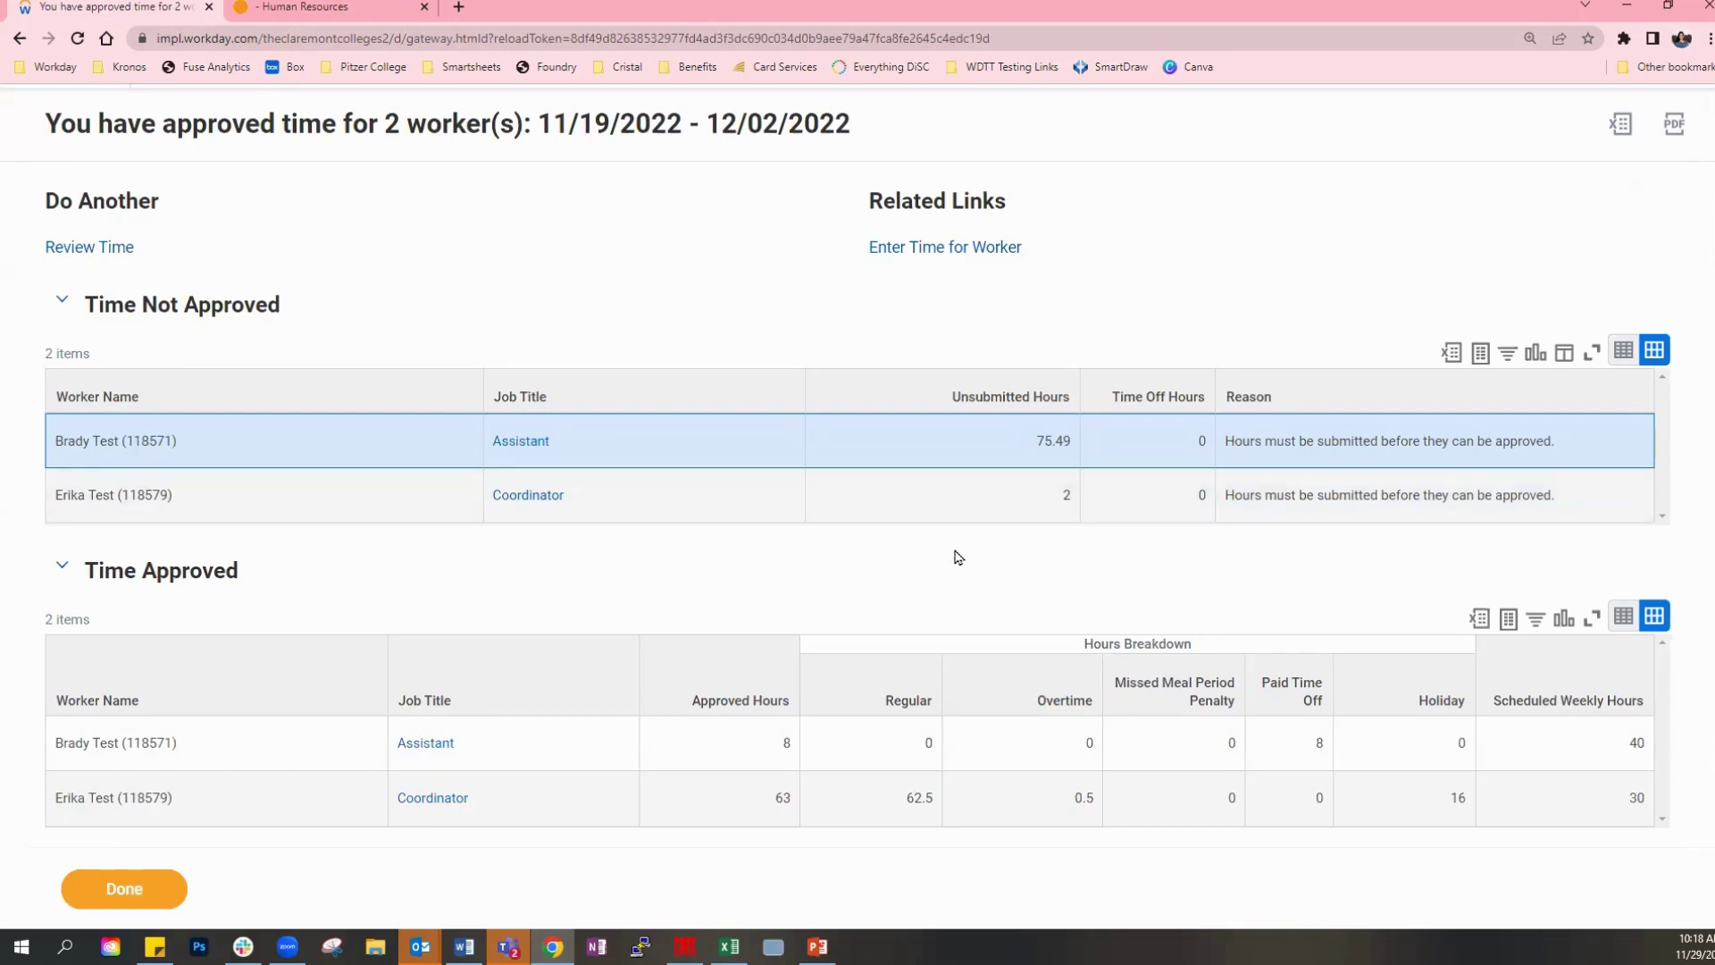
left_click(236, 510)
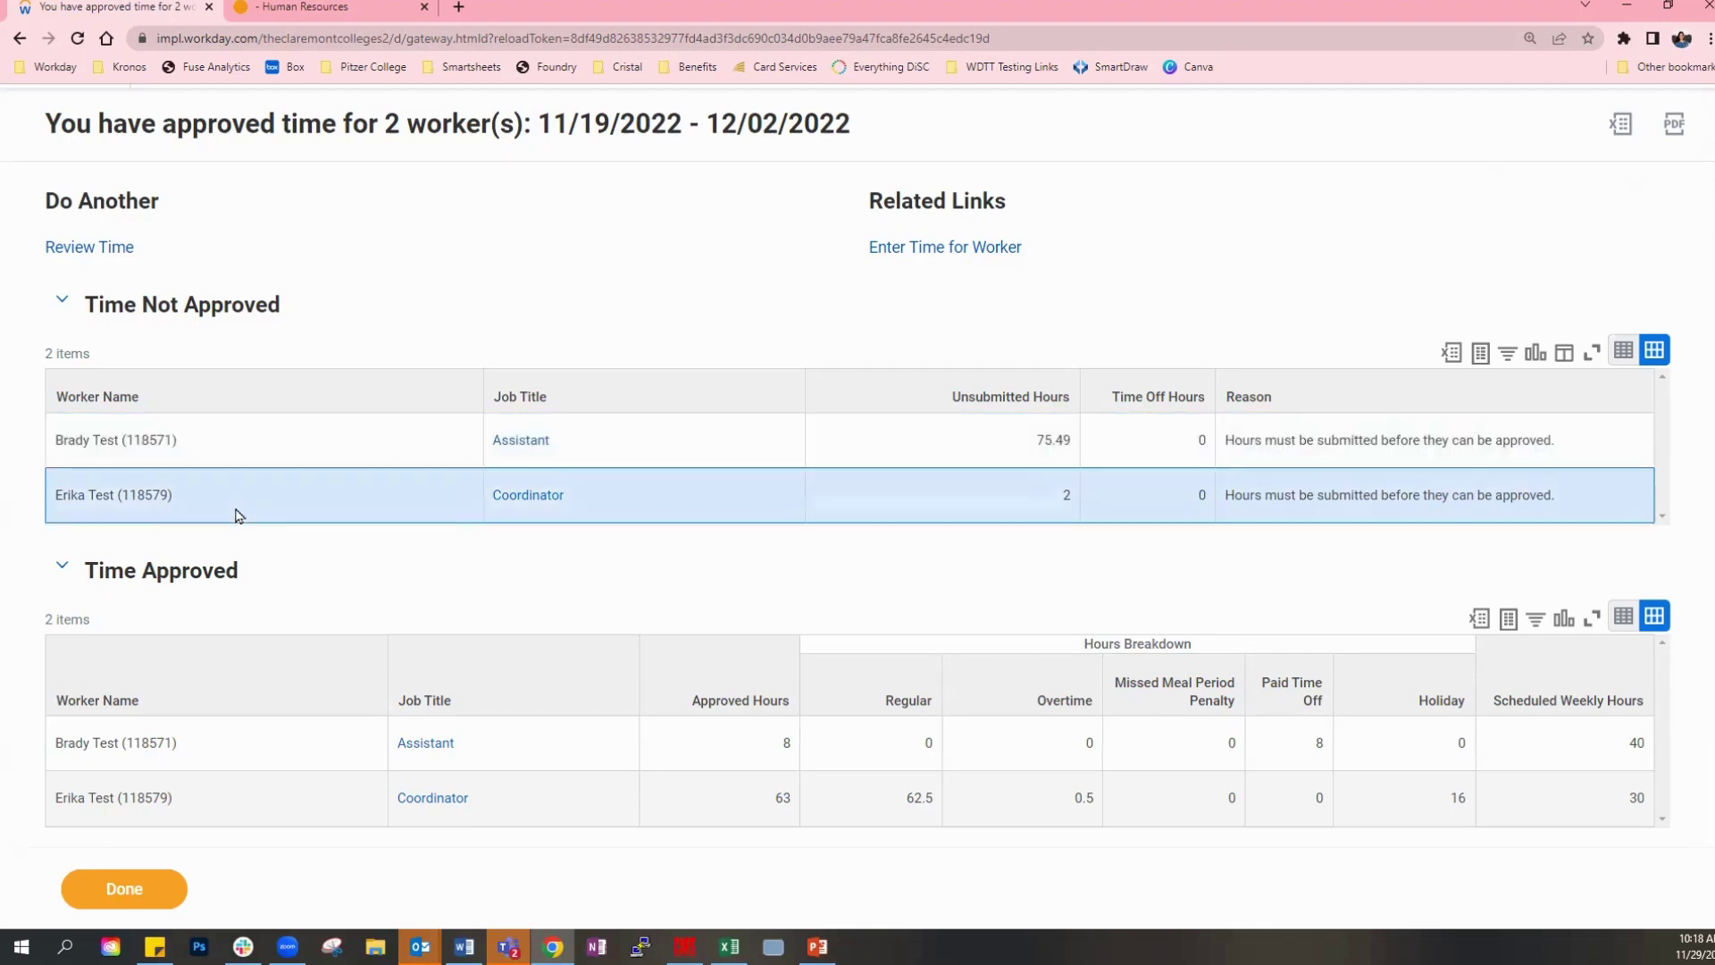
left_click(254, 452)
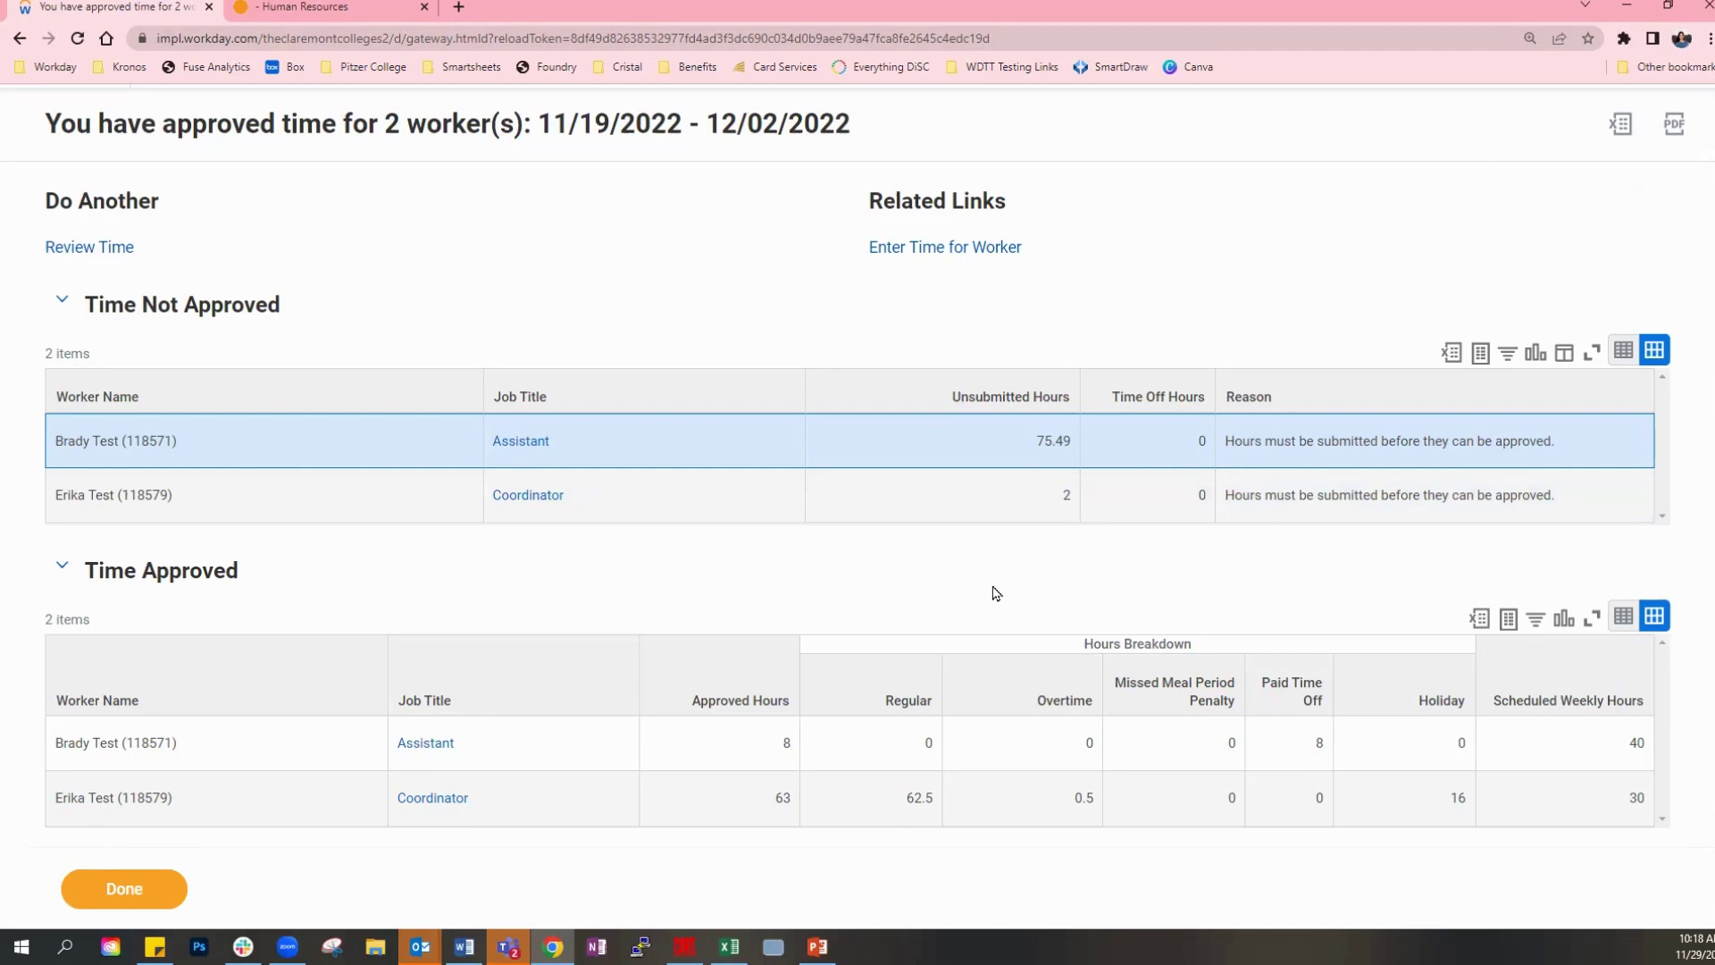
scroll(996, 595, "up", 1)
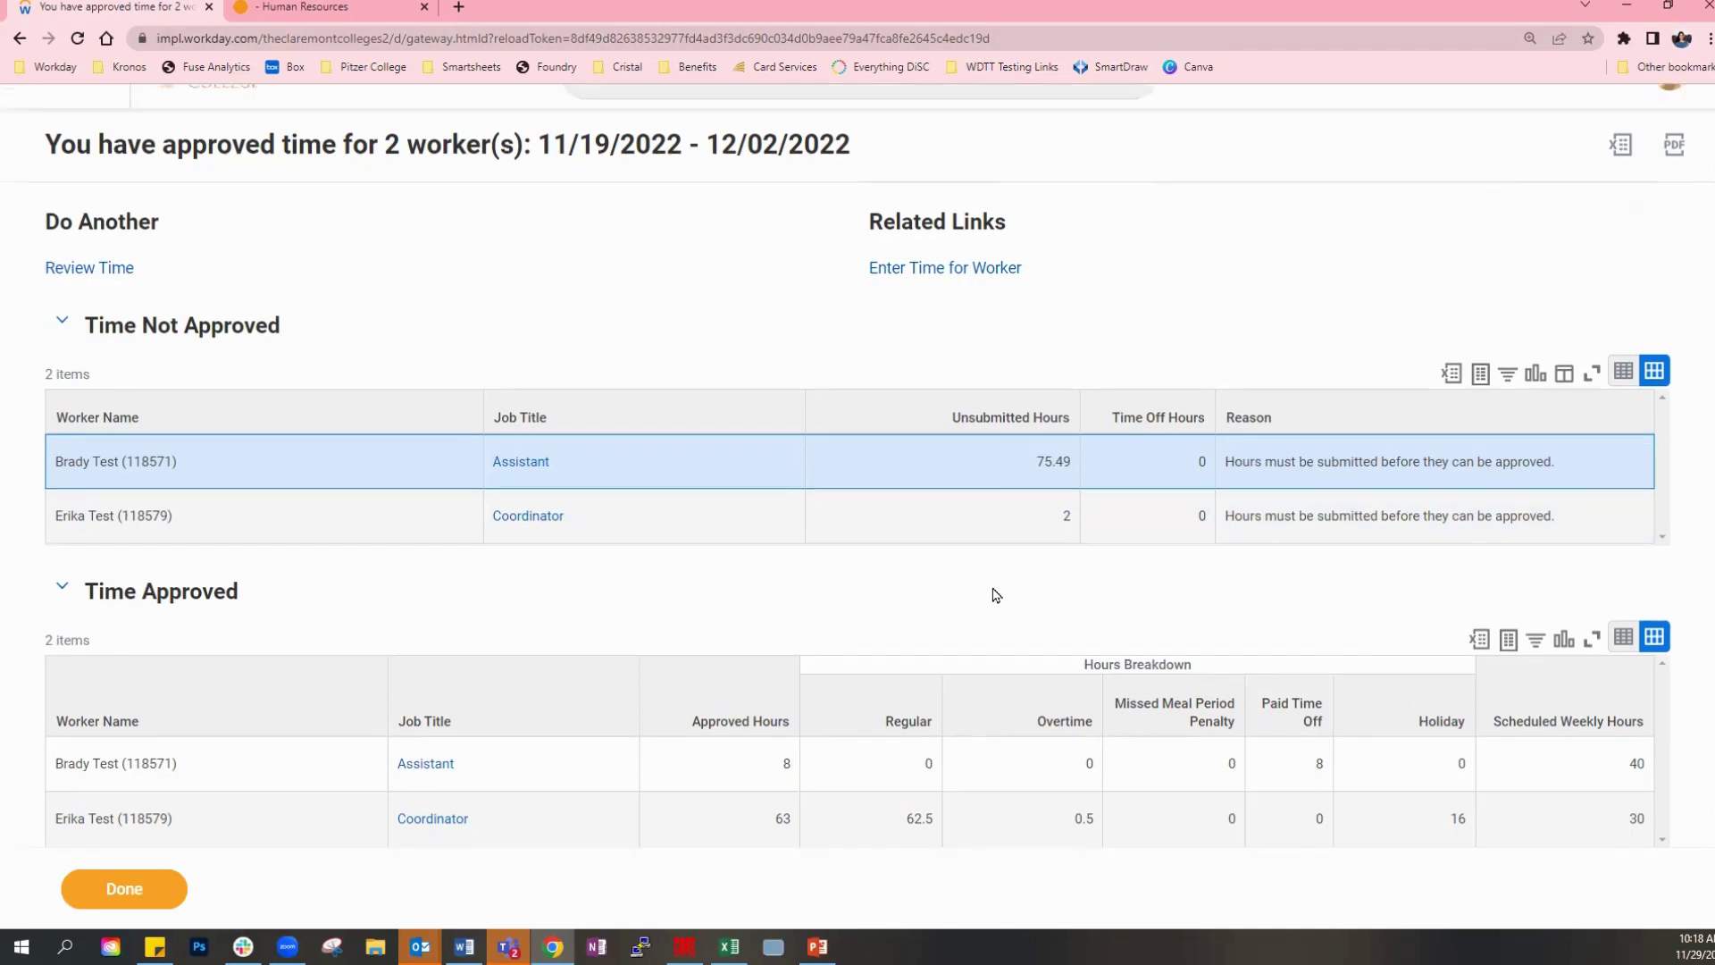
scroll(996, 595, "up", 1)
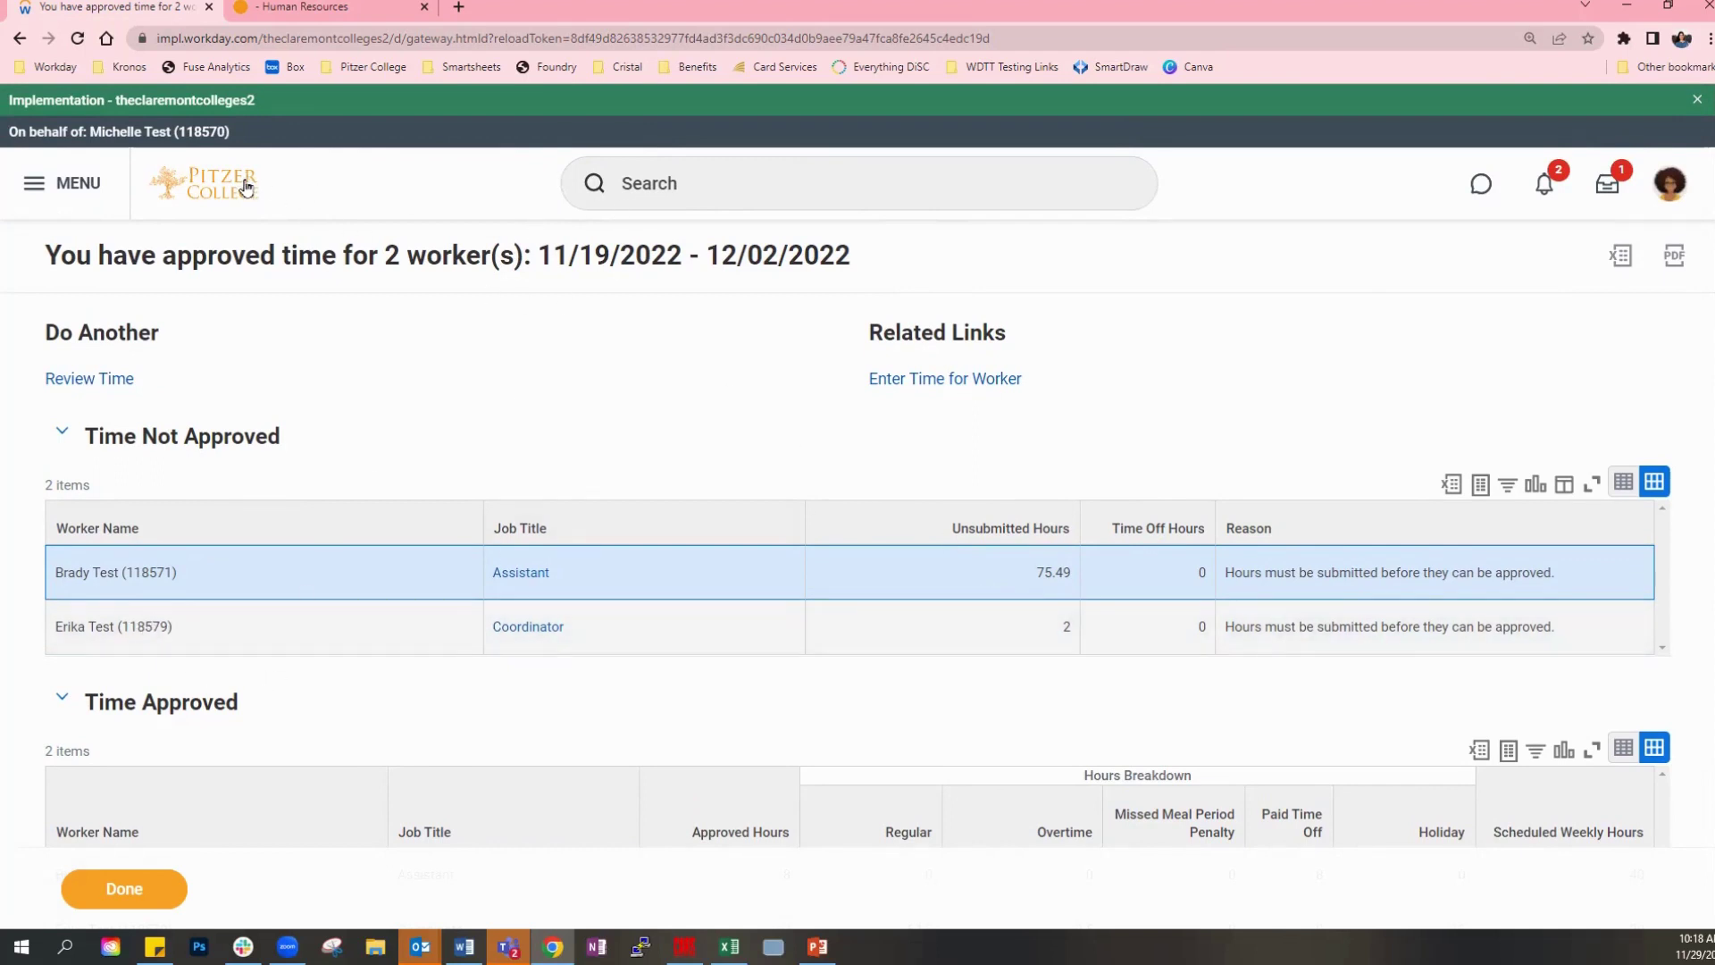
Find the Enter Time for Worker report and open the Coordinator's time calendar for 11/29/2022.
left_click(732, 184)
type("enter time")
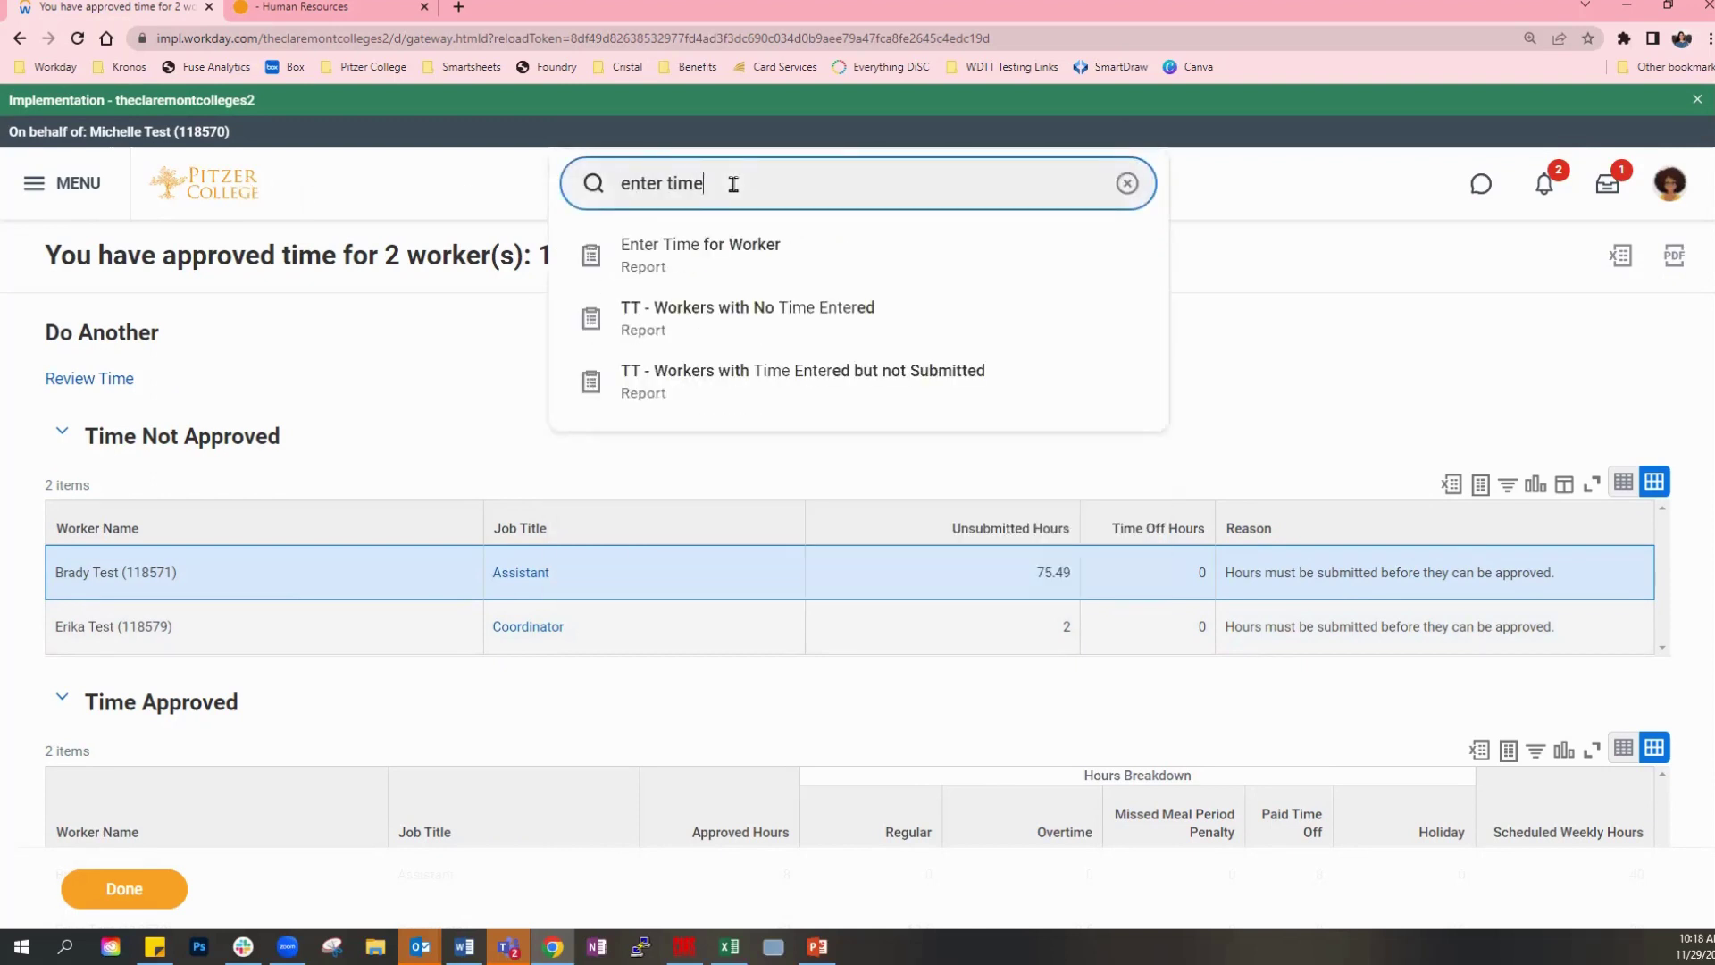
left_click(686, 259)
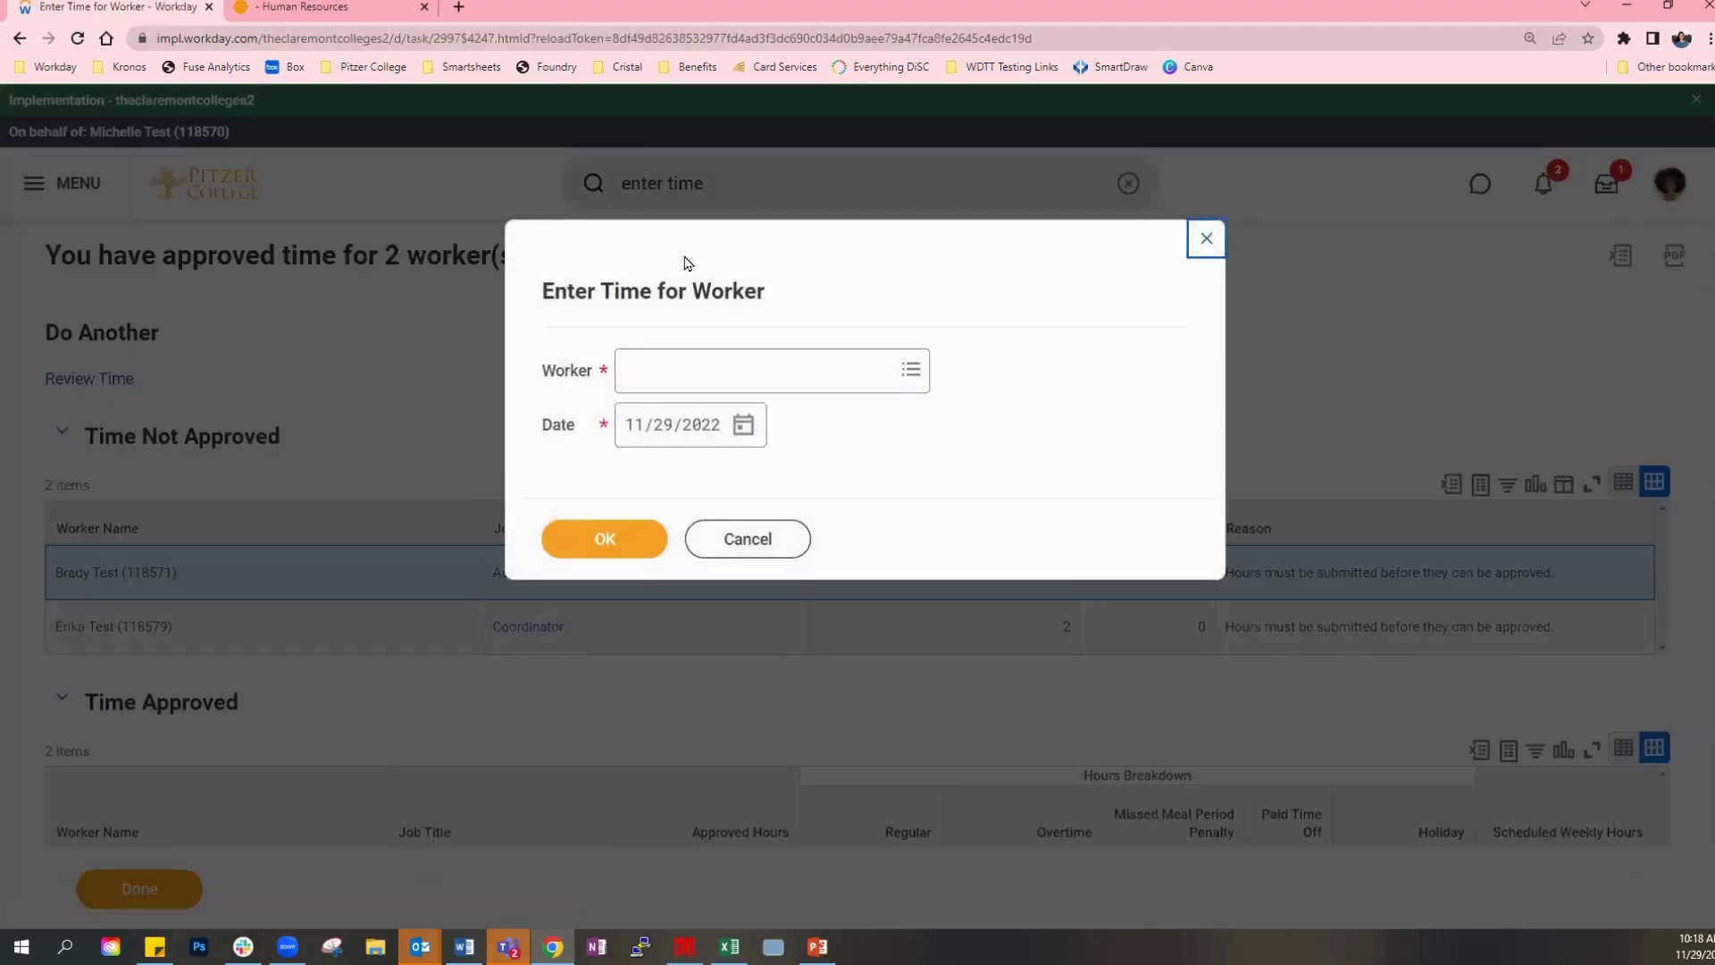
left_click(755, 370)
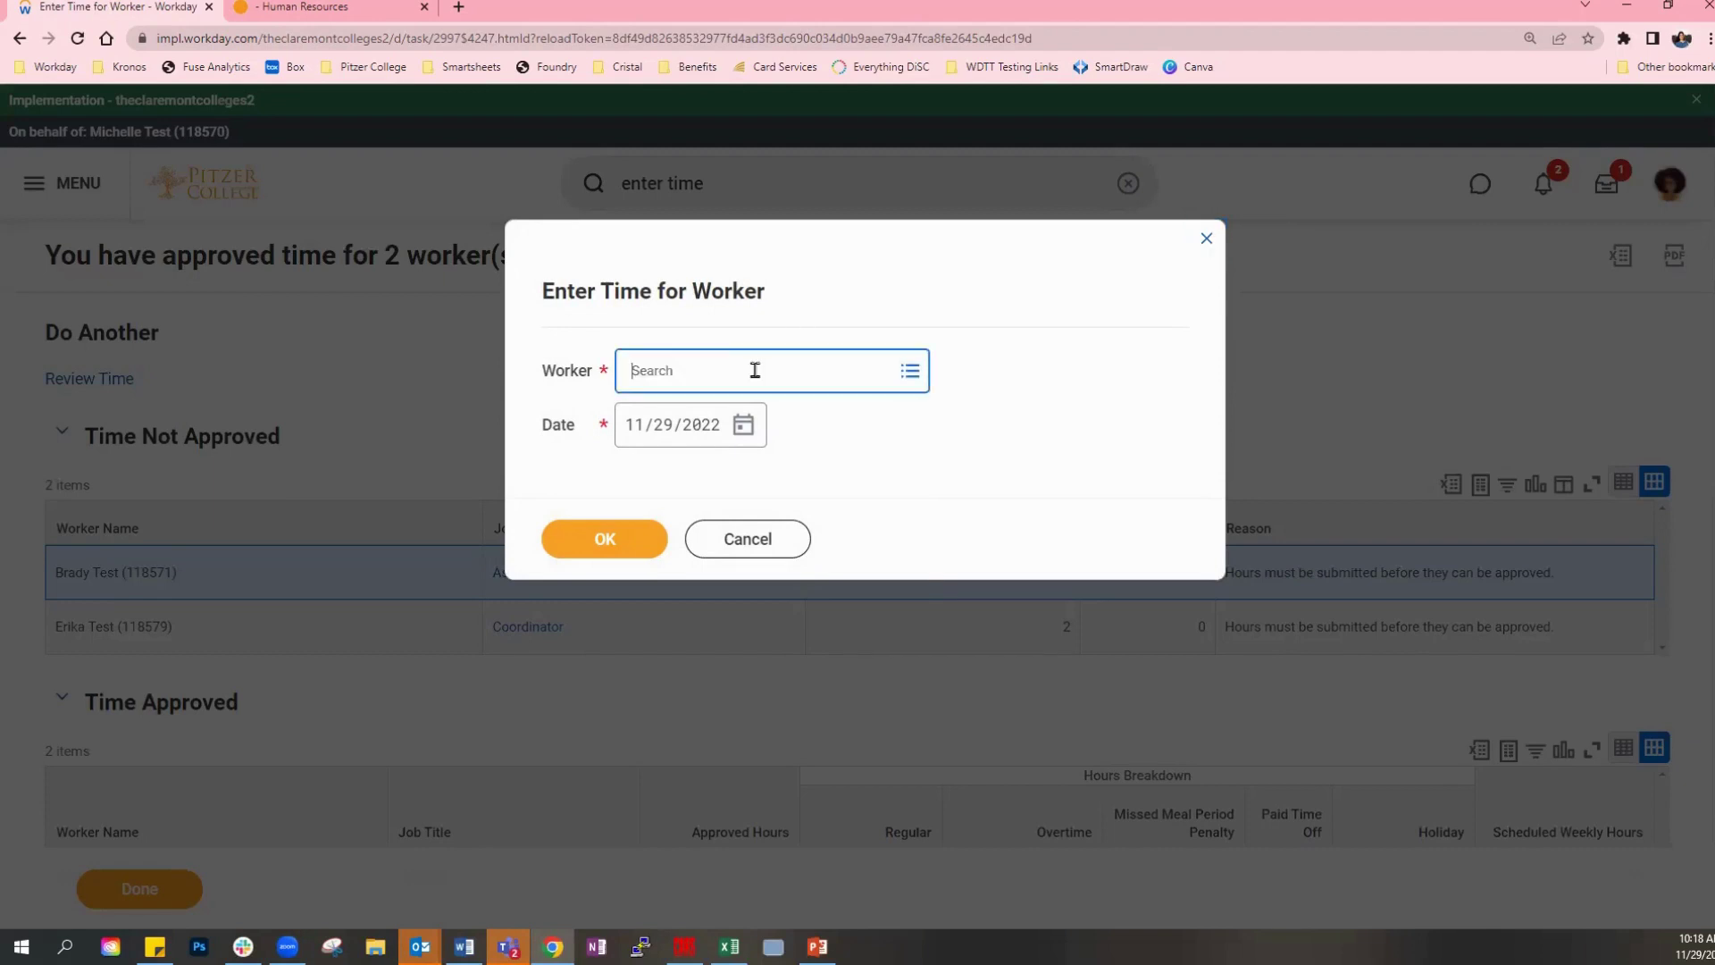
type("erika test")
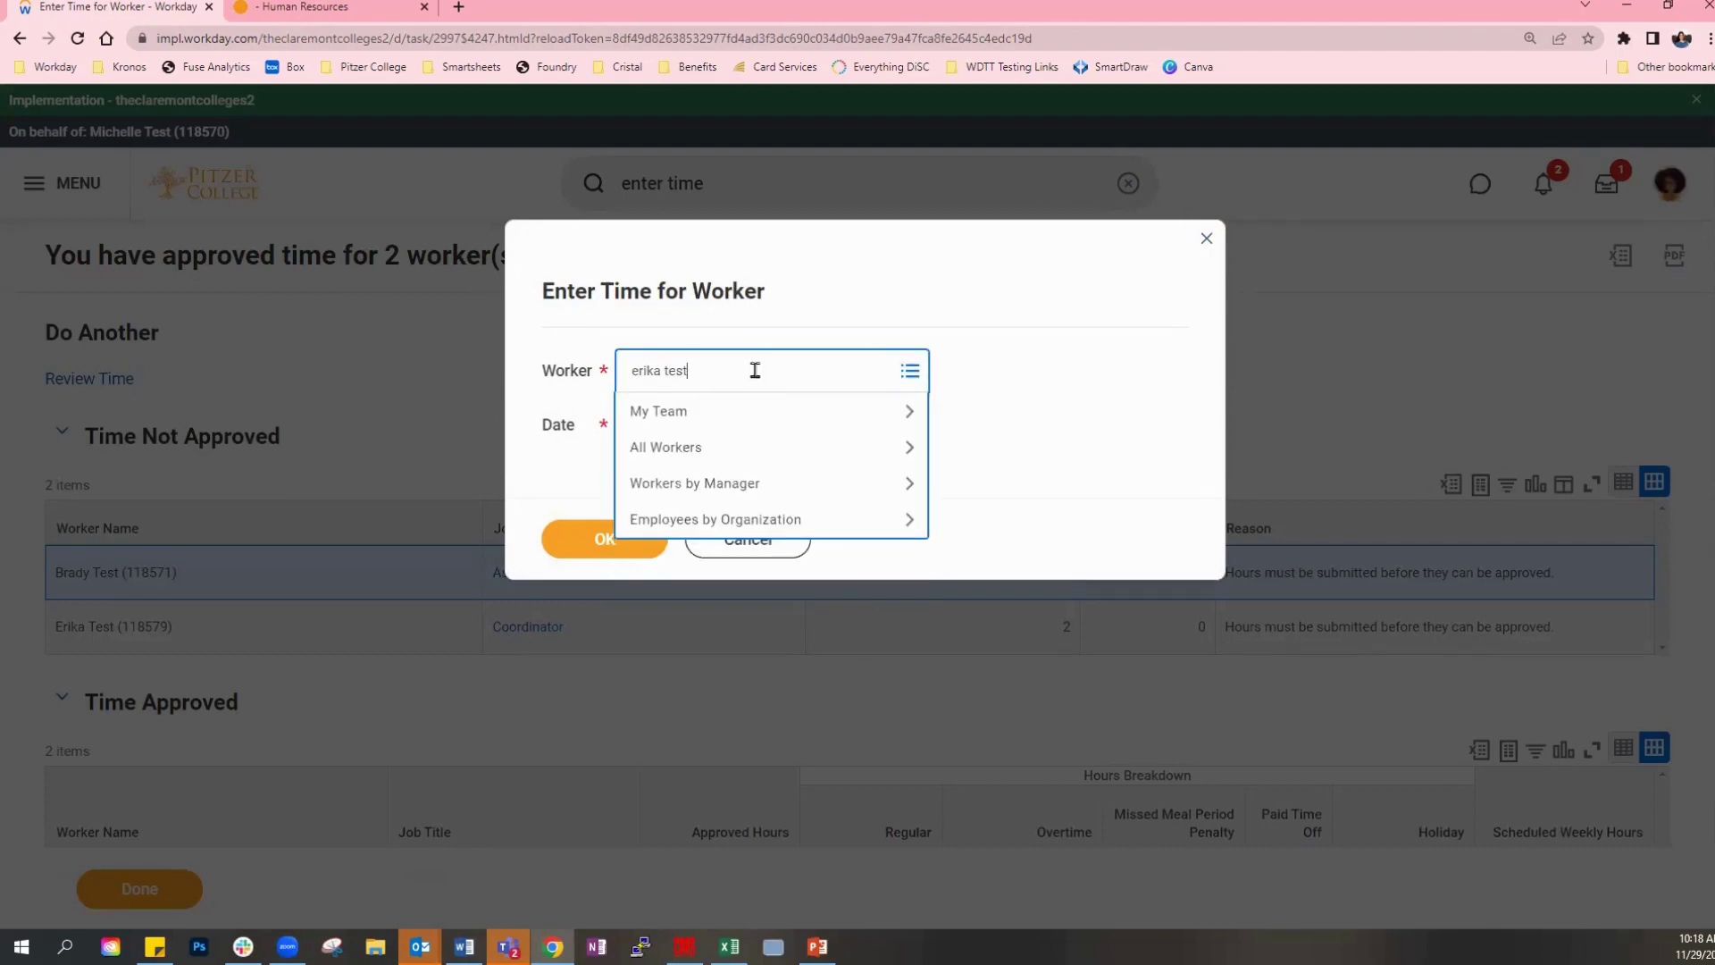
key("Return")
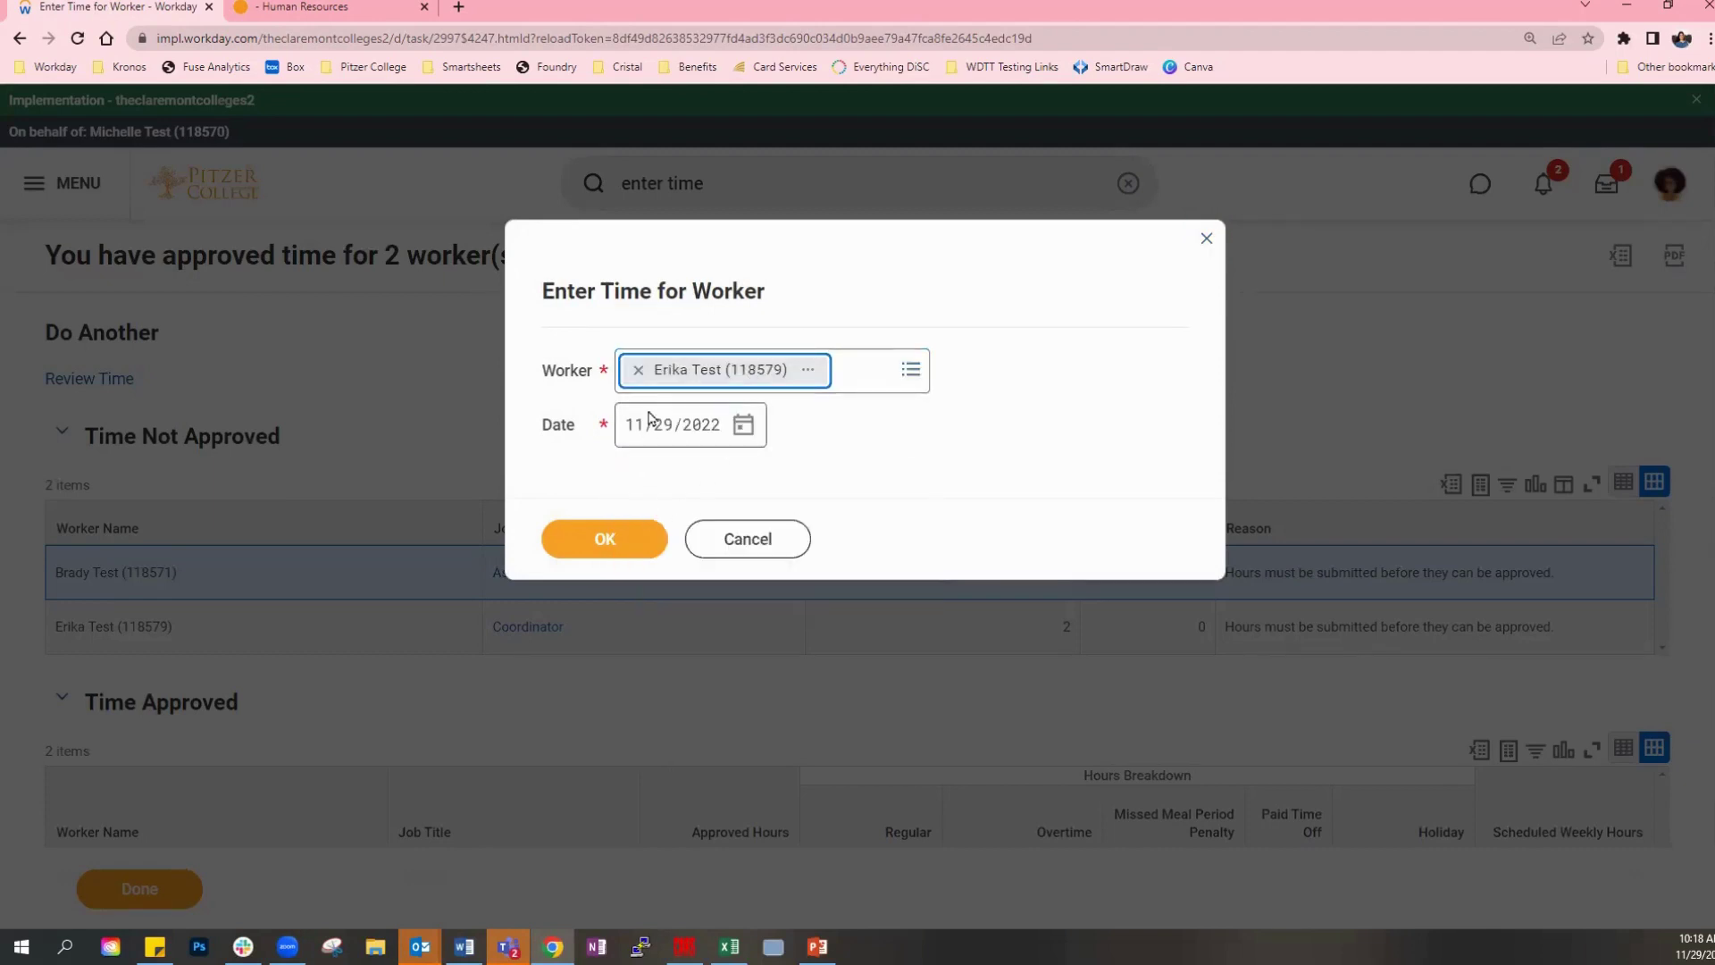
left_click(606, 552)
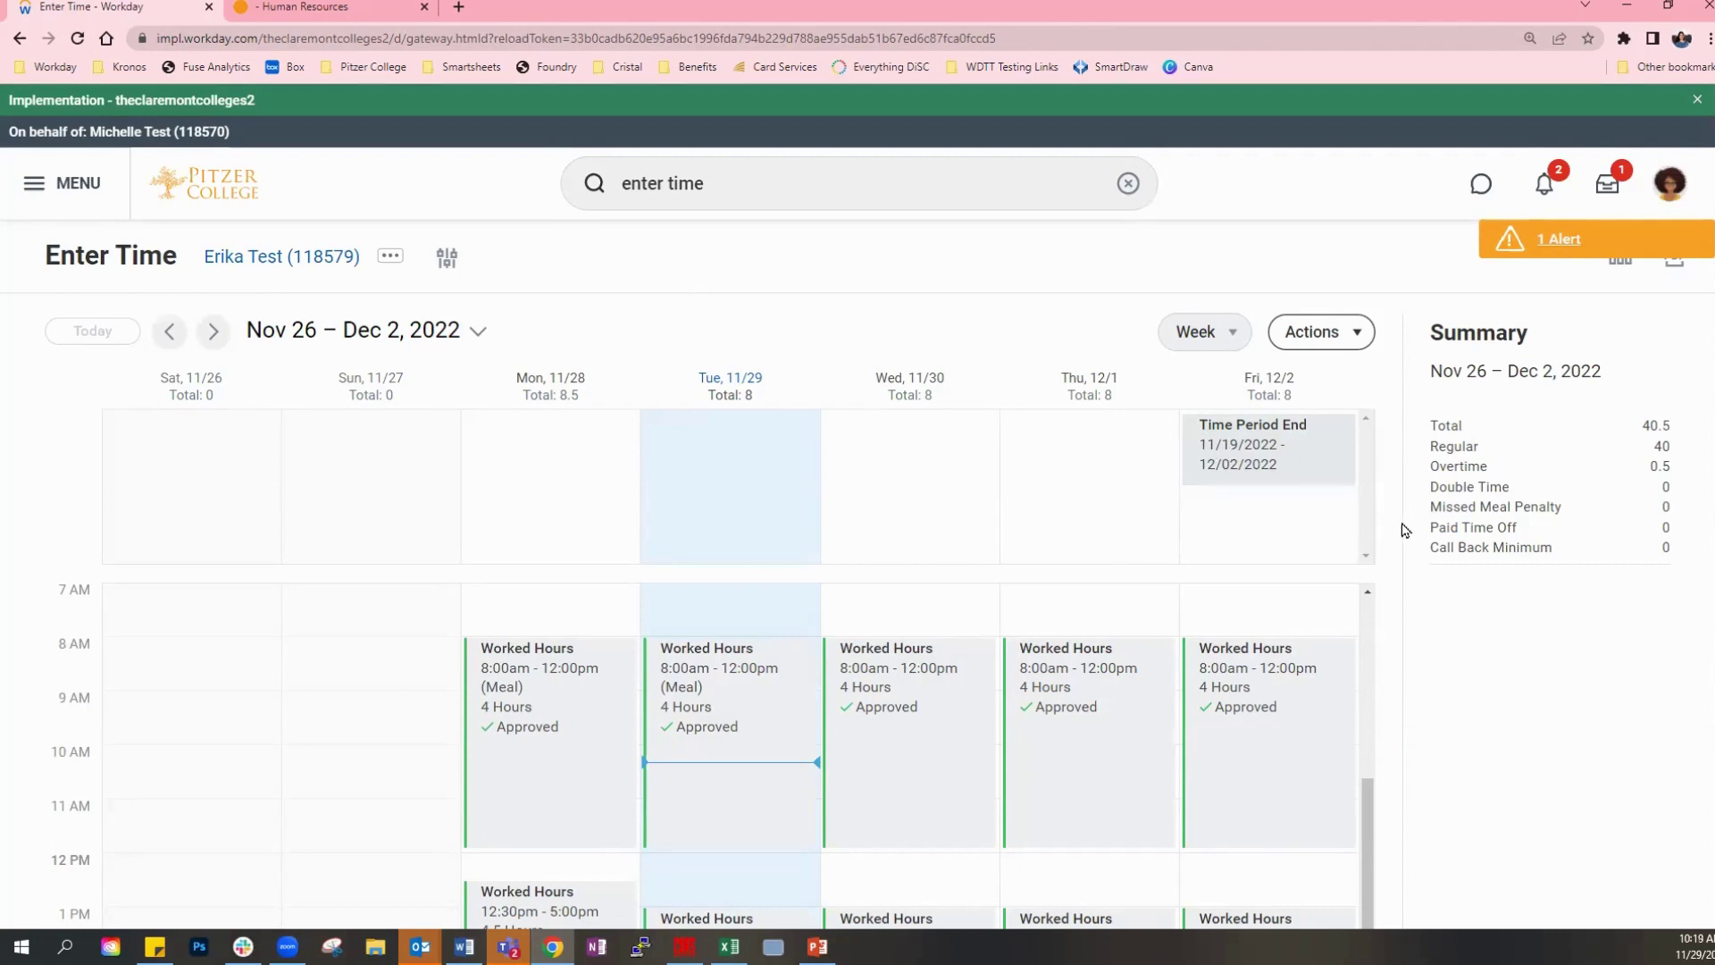
Go to the Nov 19 – 25, 2022 week and submit the worker's time, including the unsubmitted Paid Release Time on 11/23.
scroll(1405, 529, "down", 2)
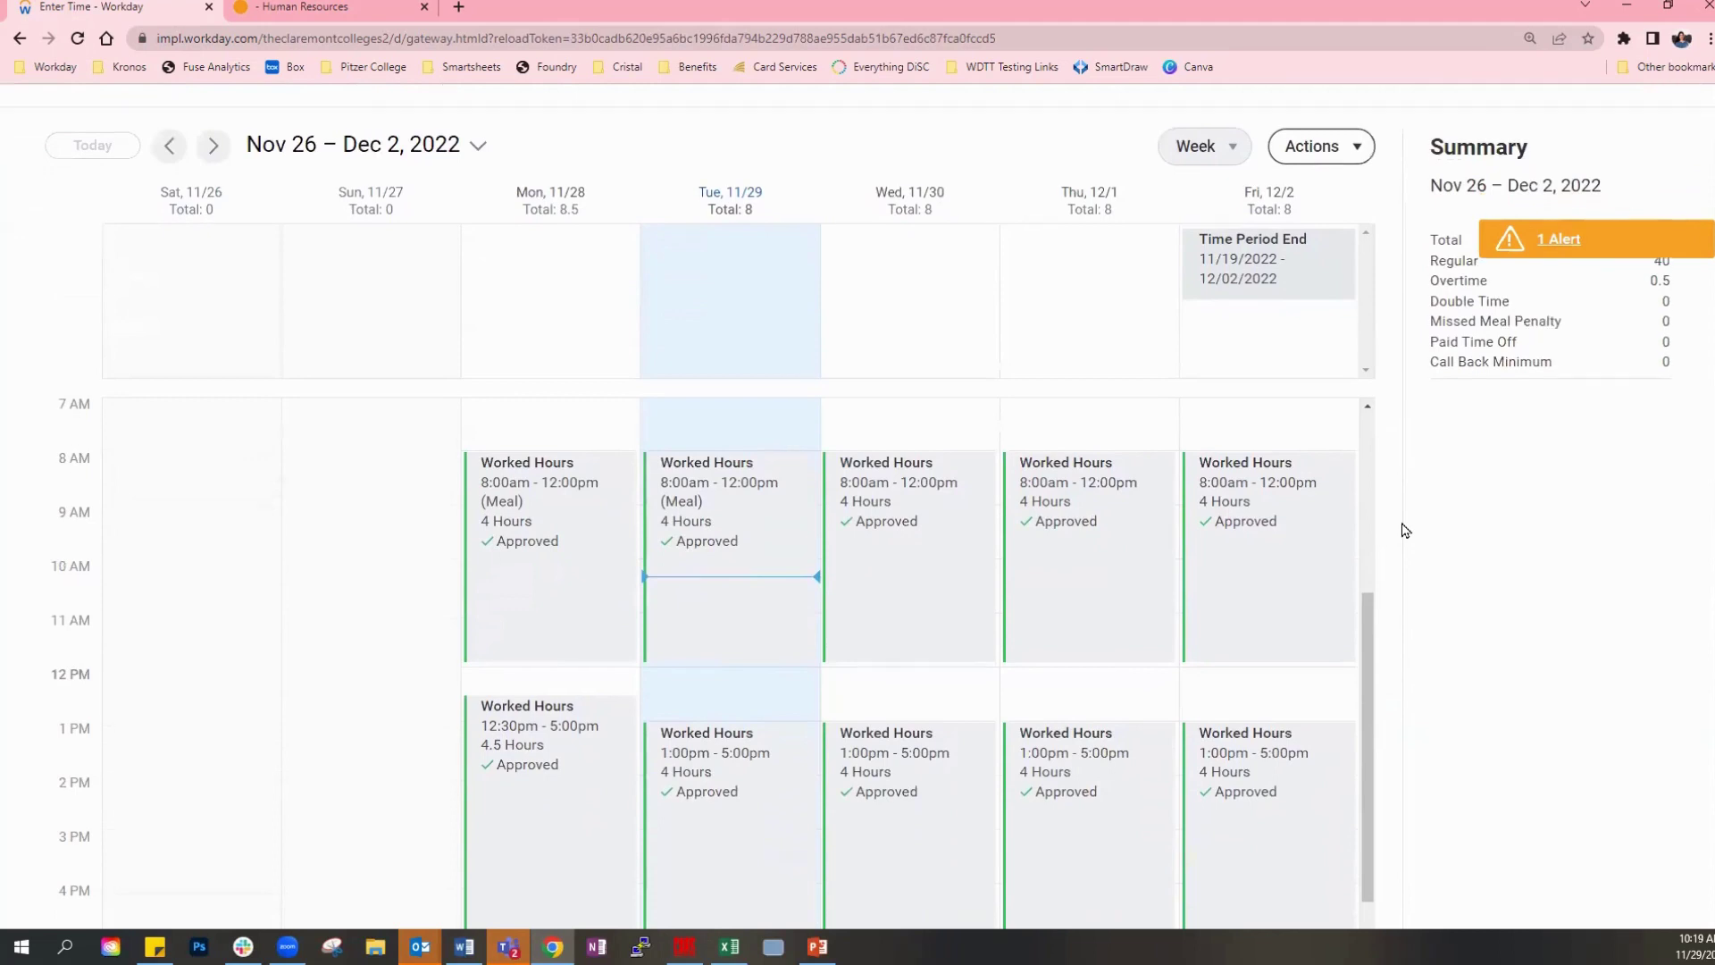
scroll(1406, 529, "down", 1)
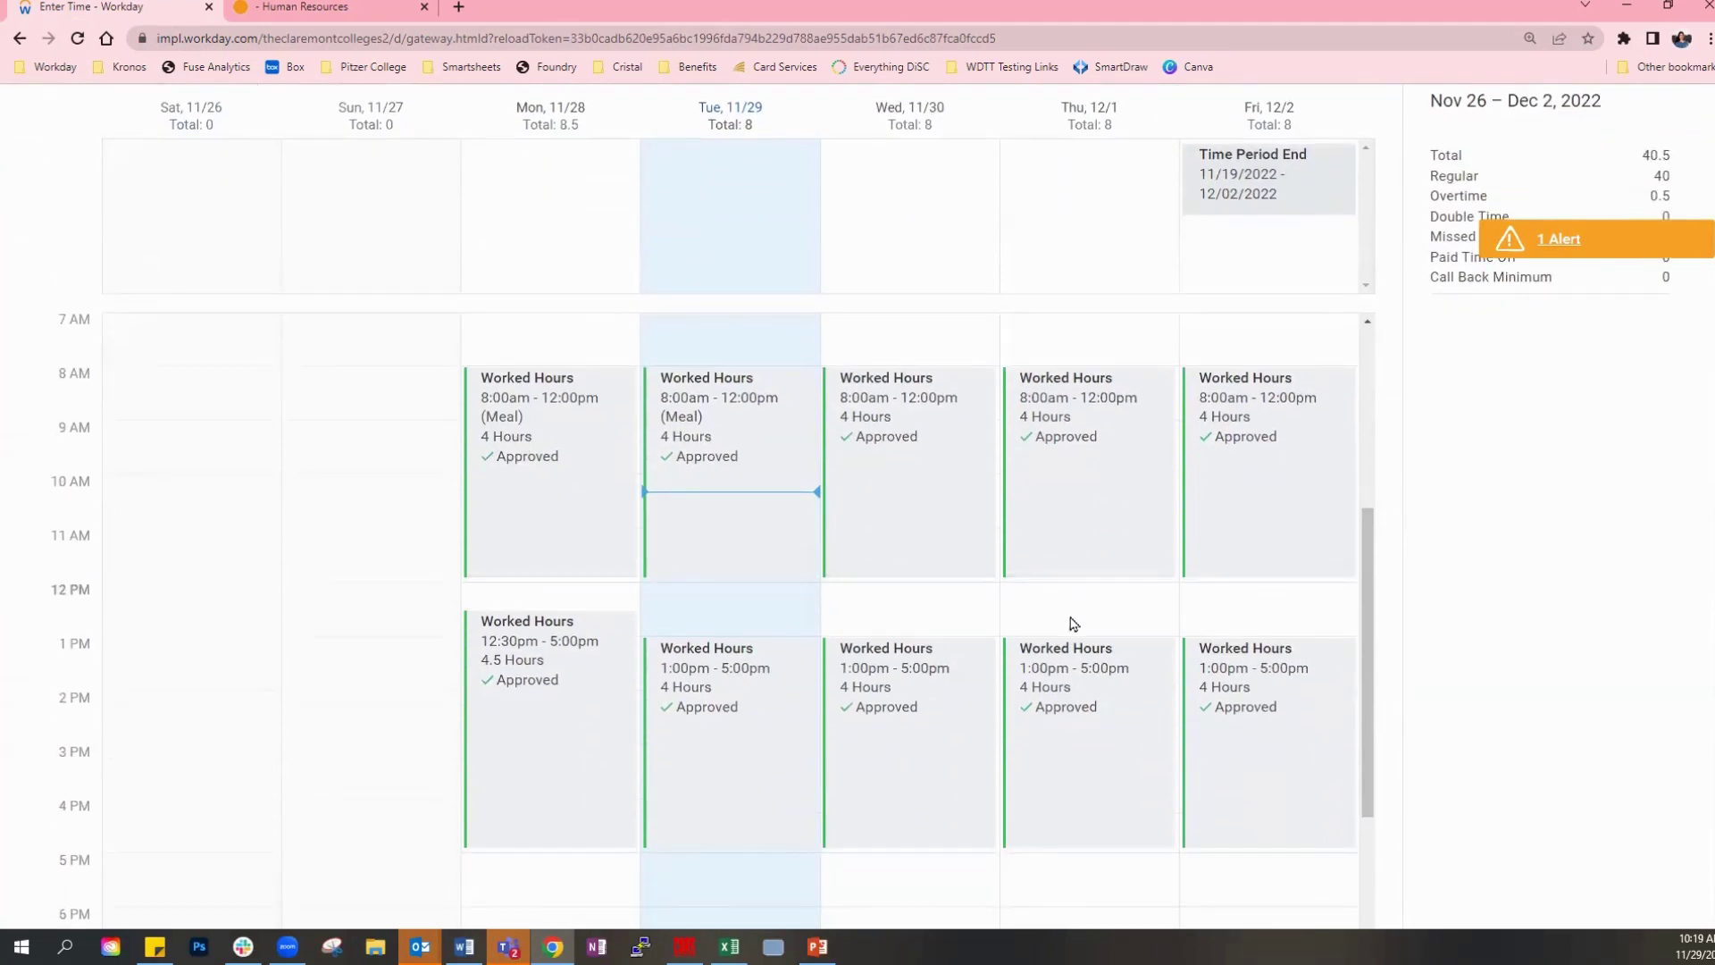
scroll(1073, 623, "up", 5)
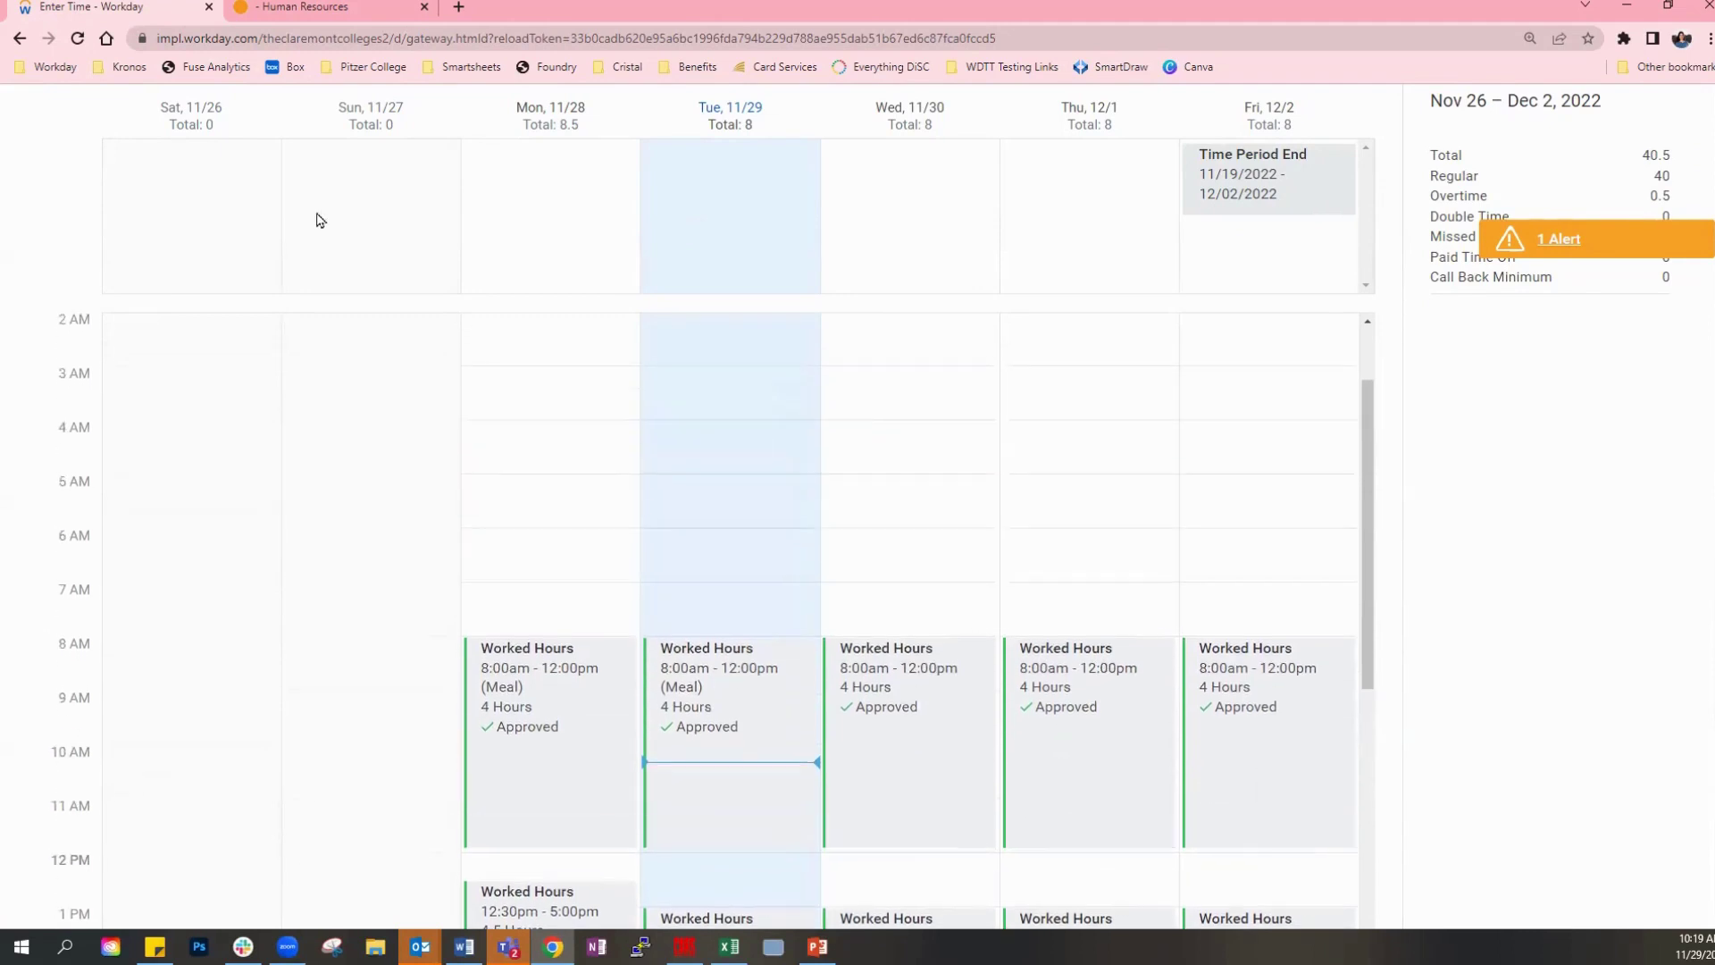
scroll(262, 170, "up", 2)
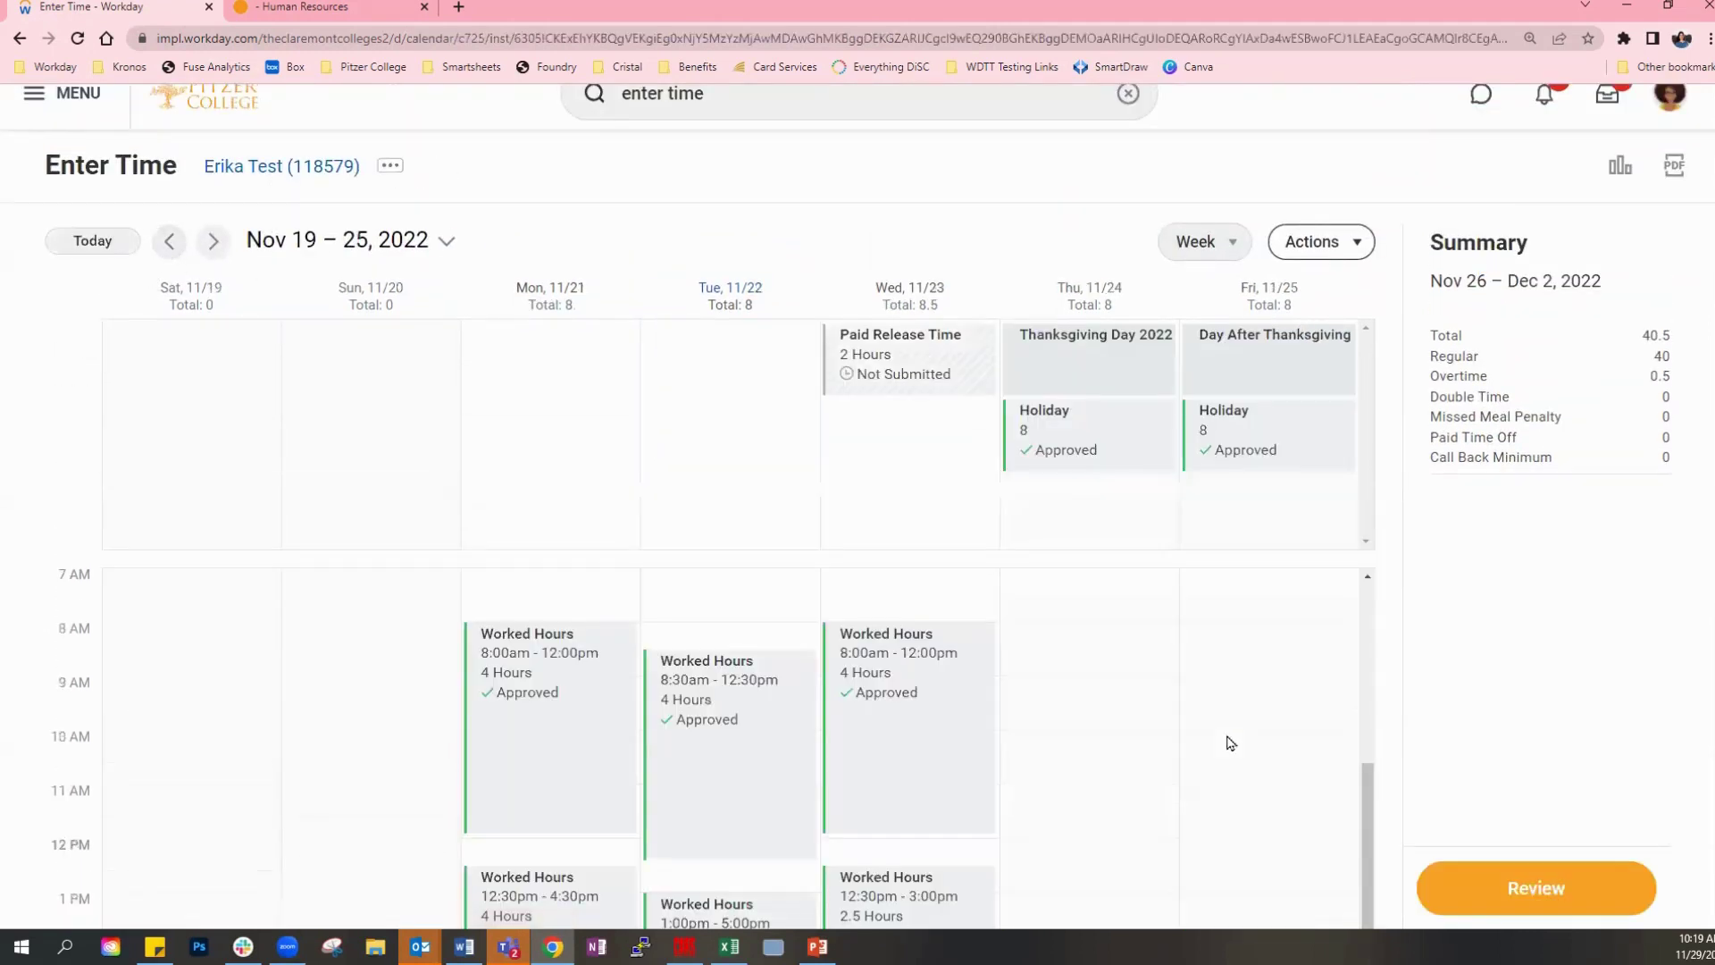
scroll(1230, 745, "down", 1)
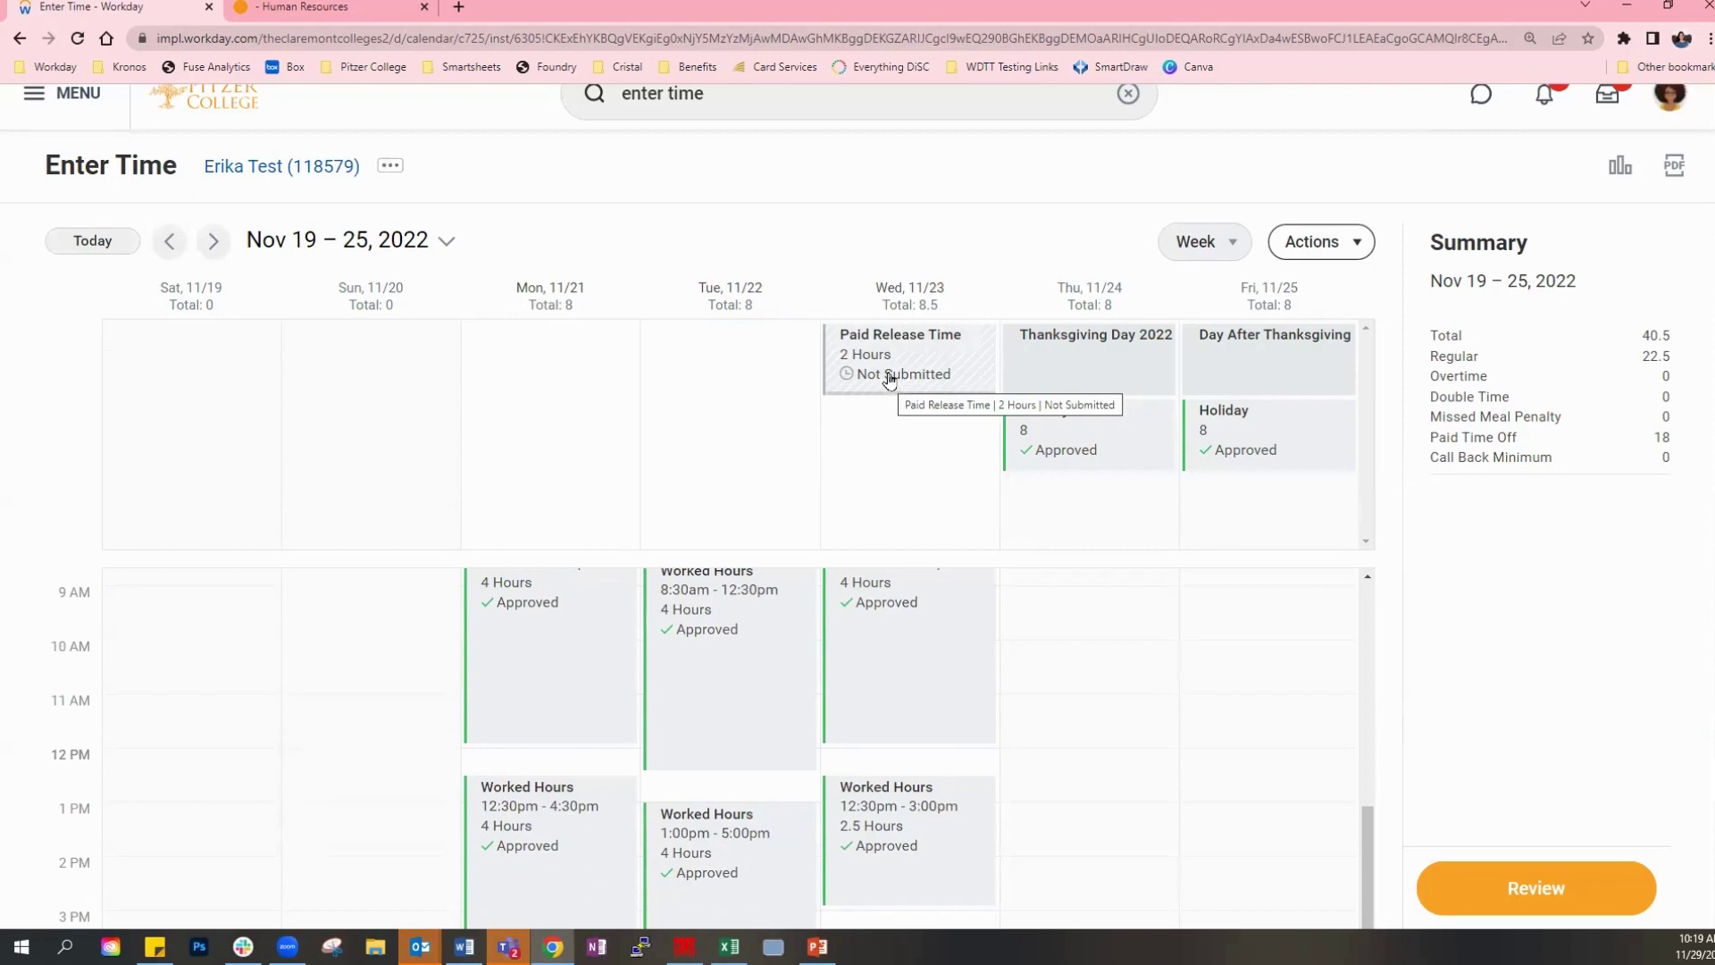
left_click(1579, 898)
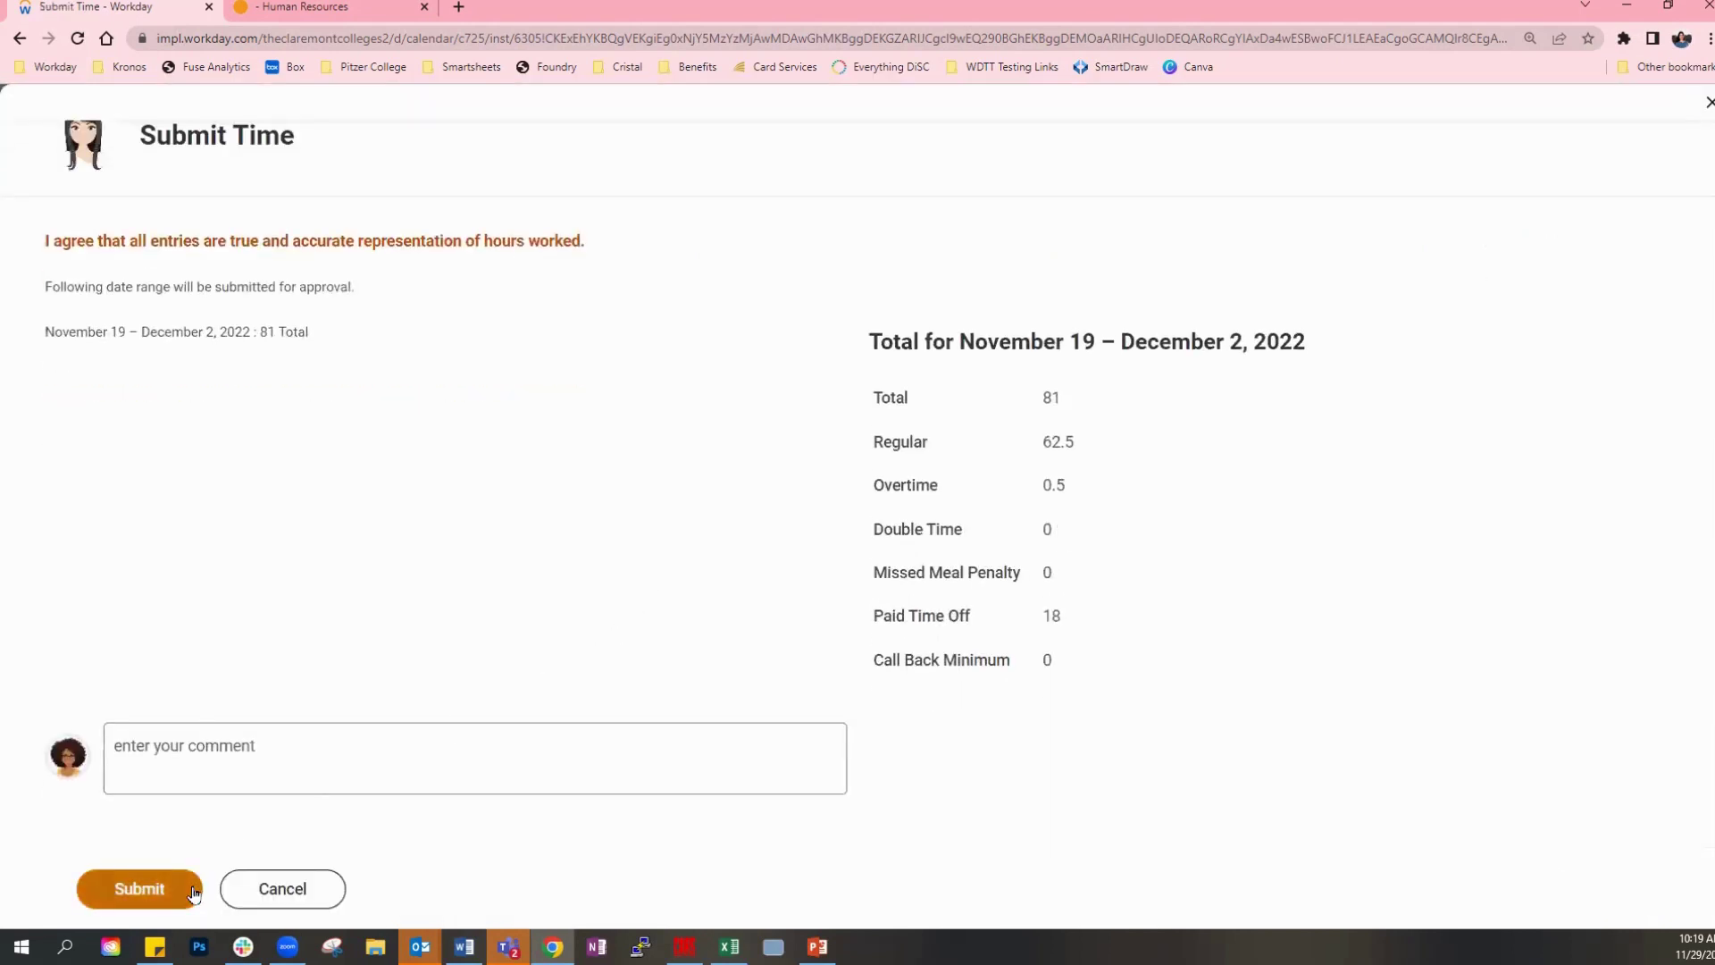
left_click(139, 888)
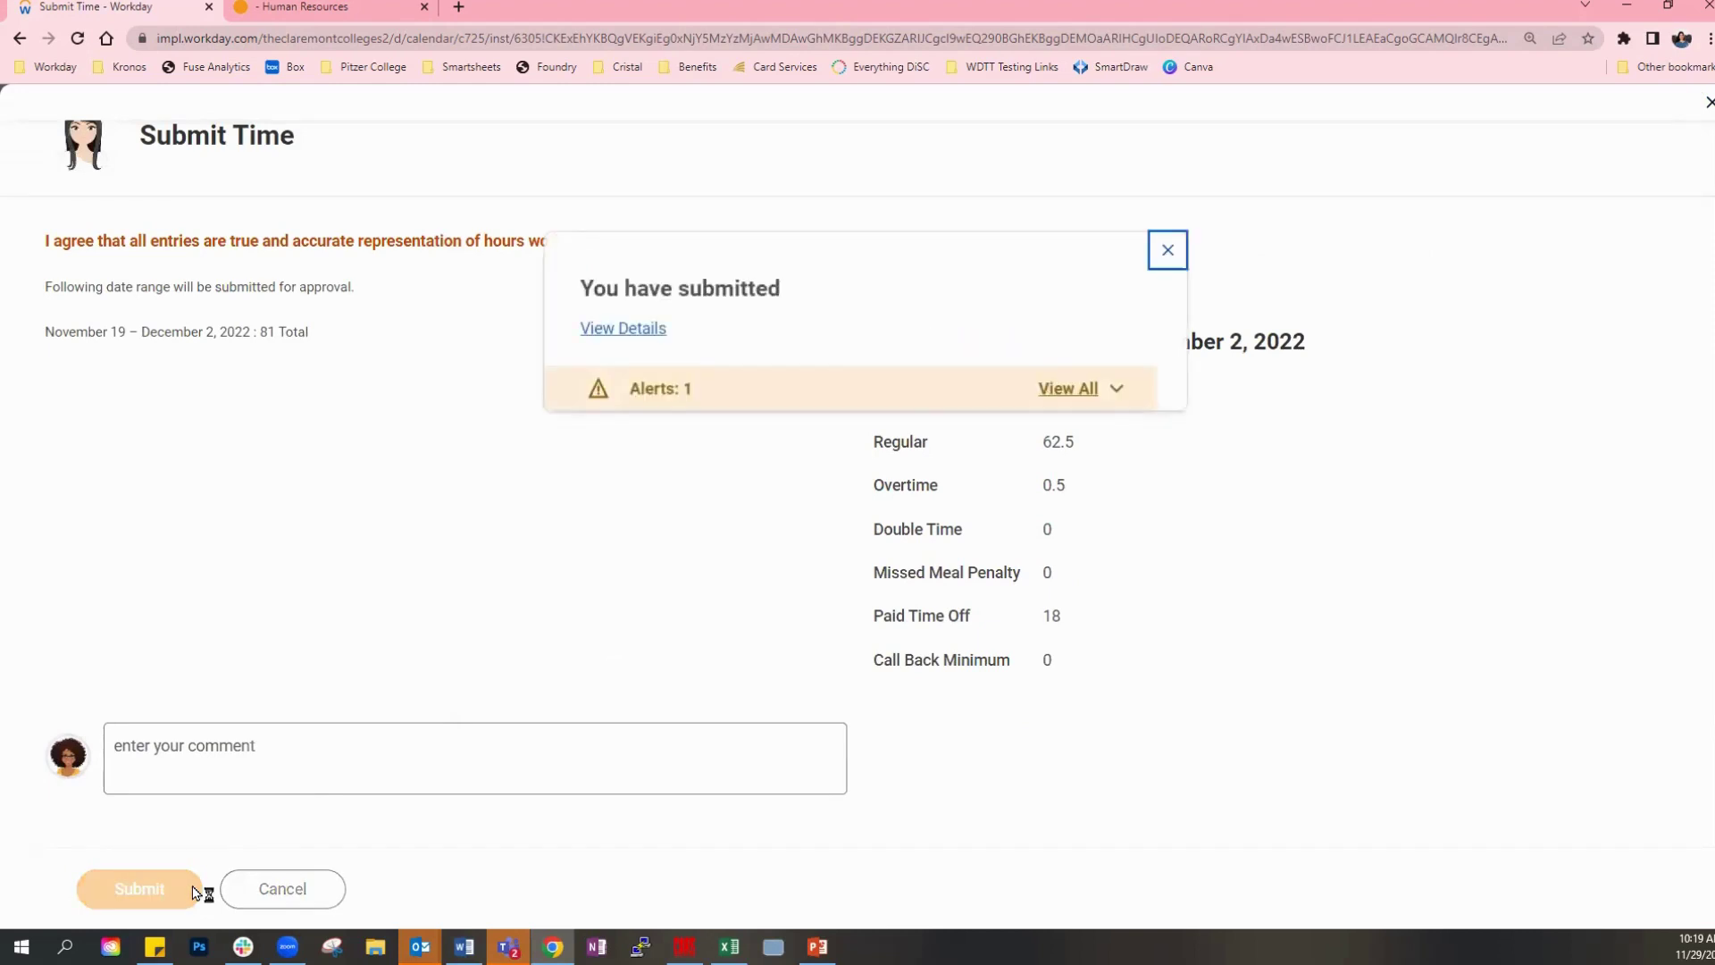
left_click(1153, 251)
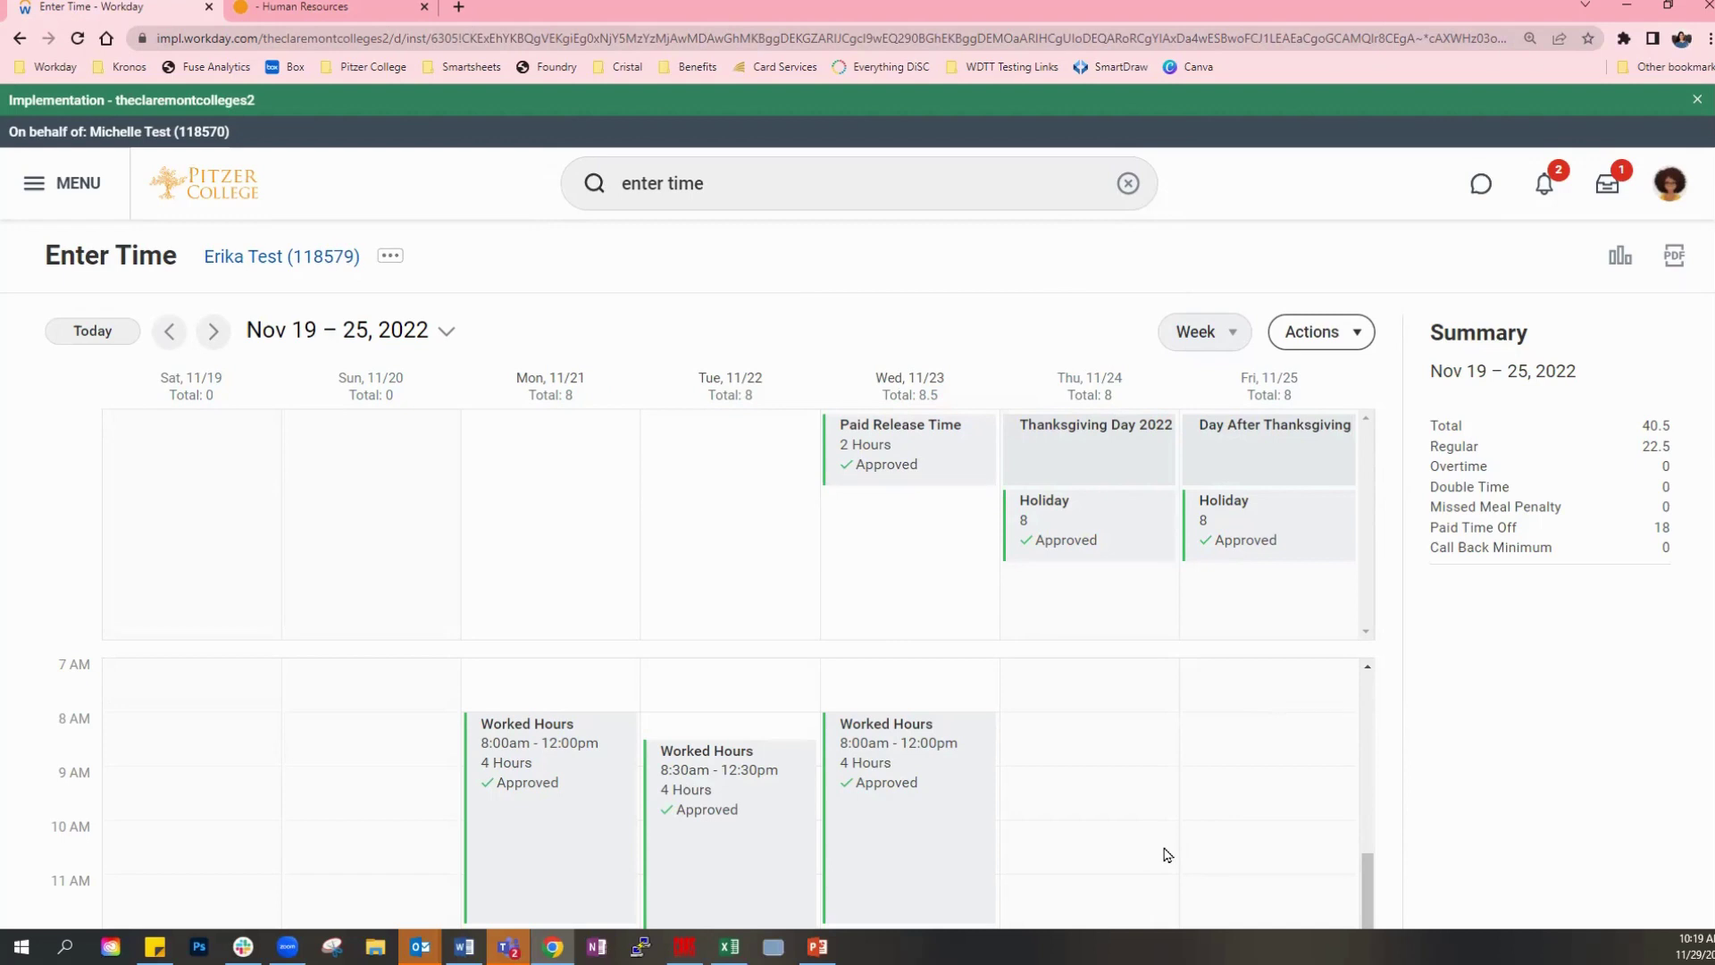
scroll(1166, 855, "down", 2)
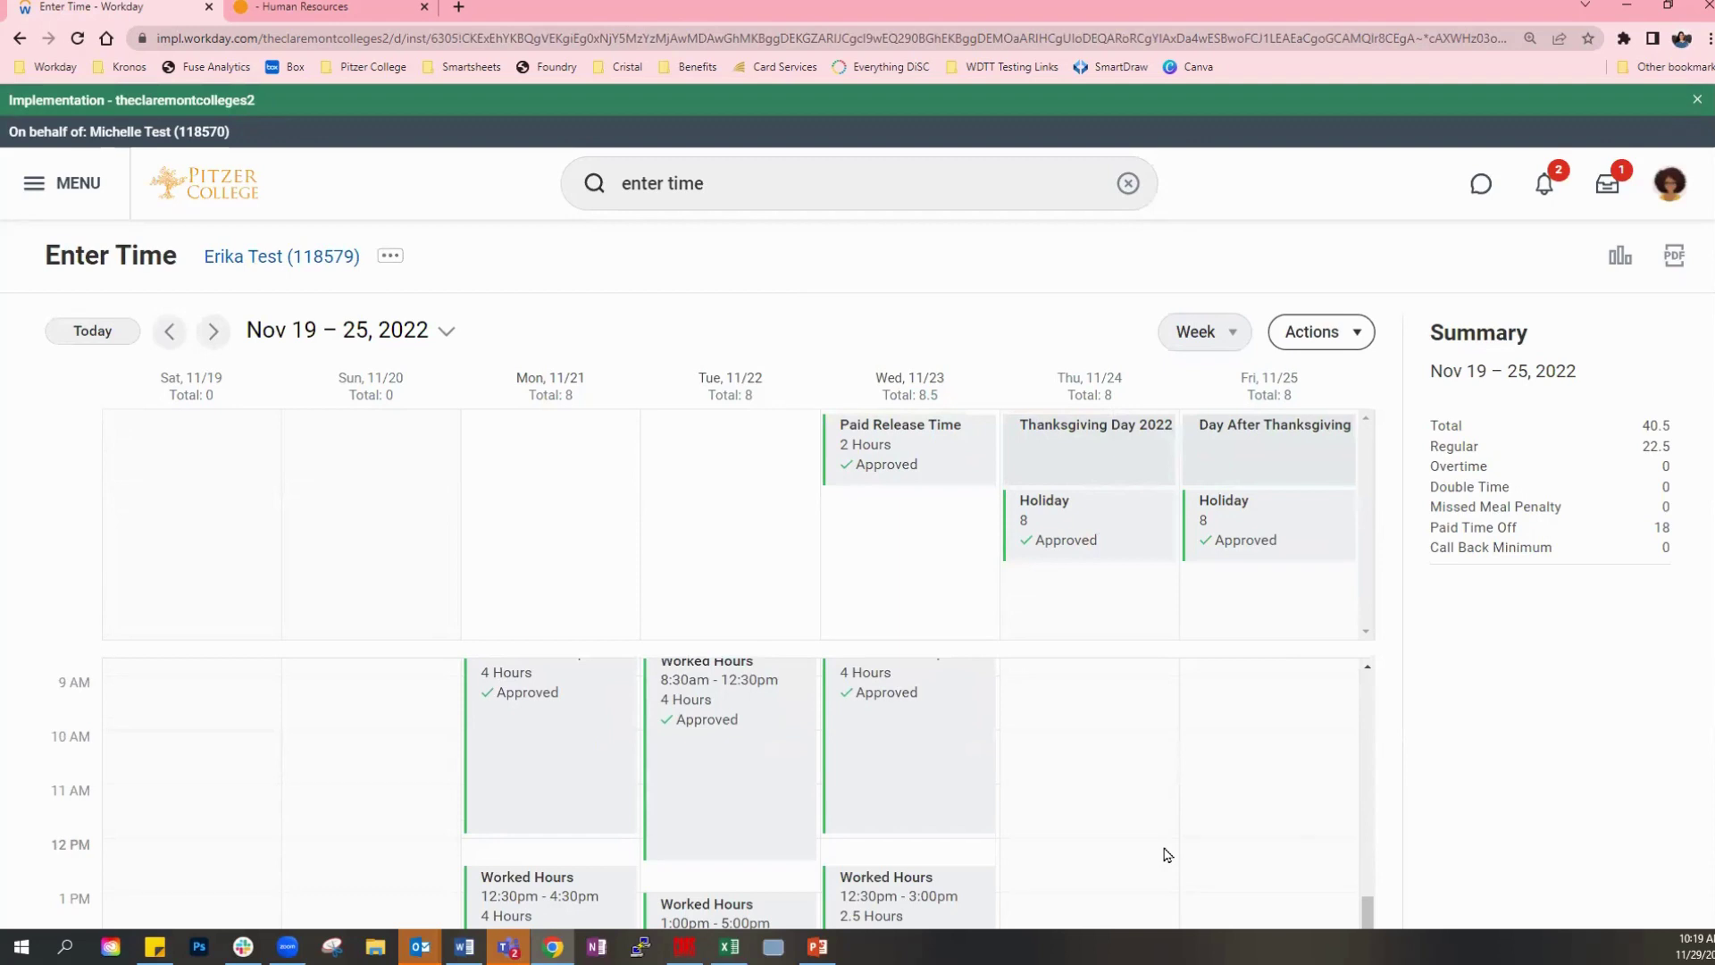
Open a new Worked Hours entry for 11/24/2022 and examine its Waive Meal Break Penalty and Comment fields.
left_click(793, 185)
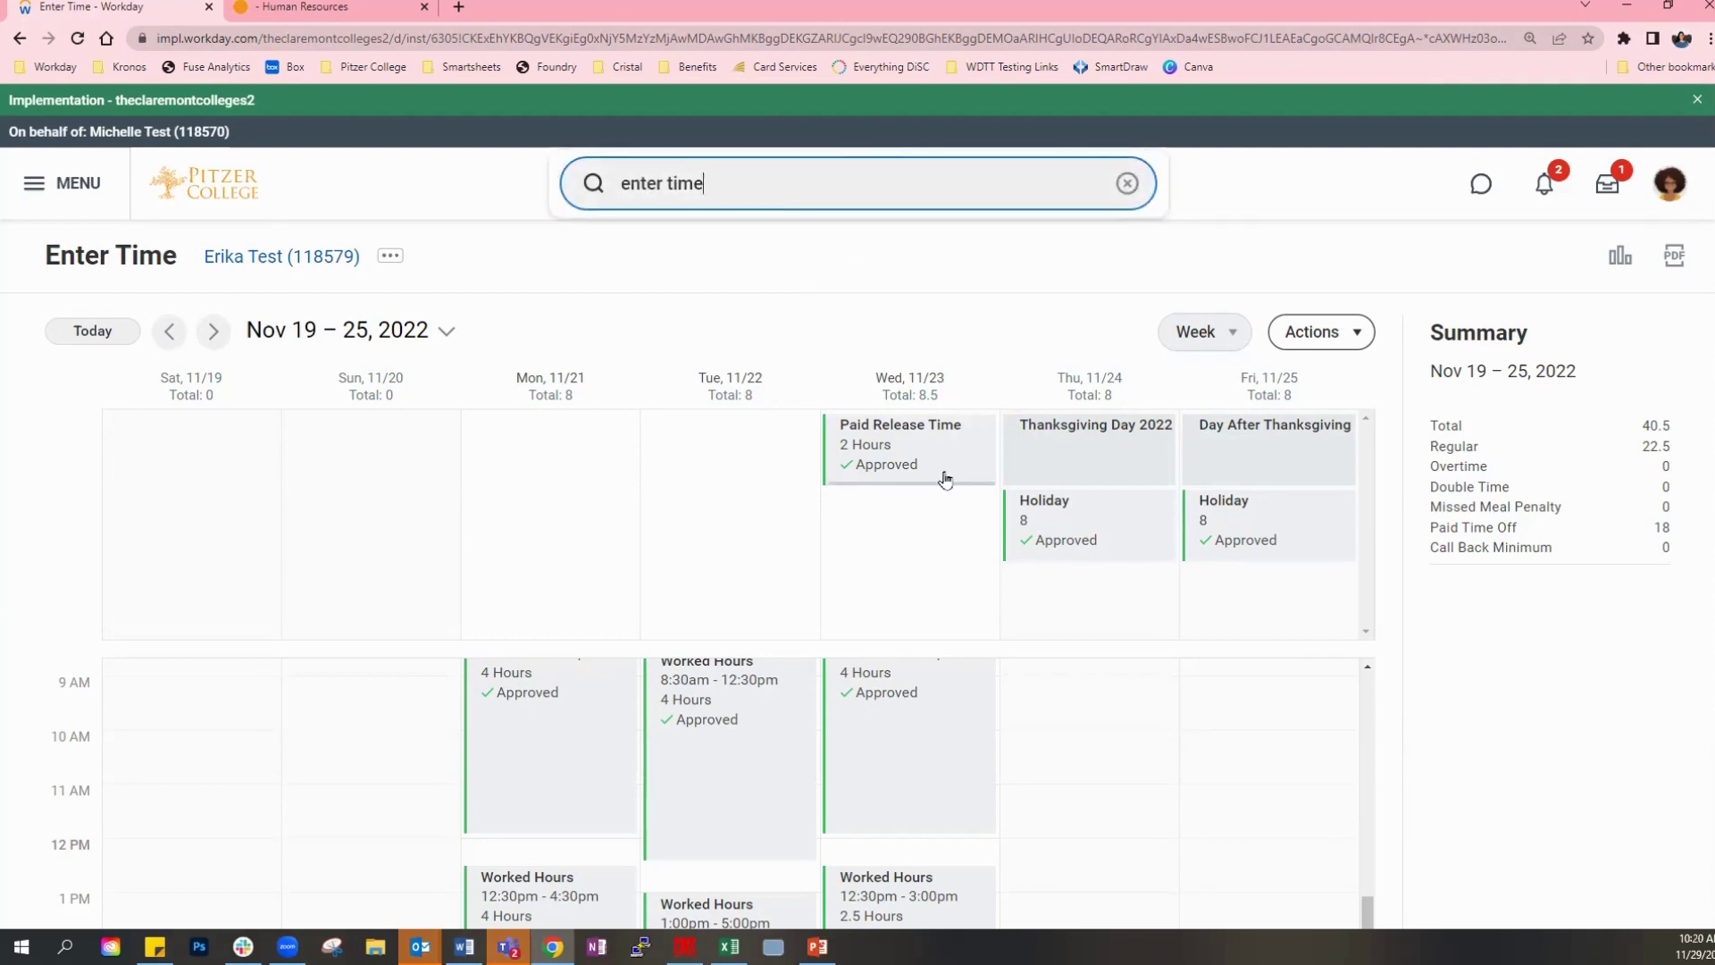
left_click(1061, 693)
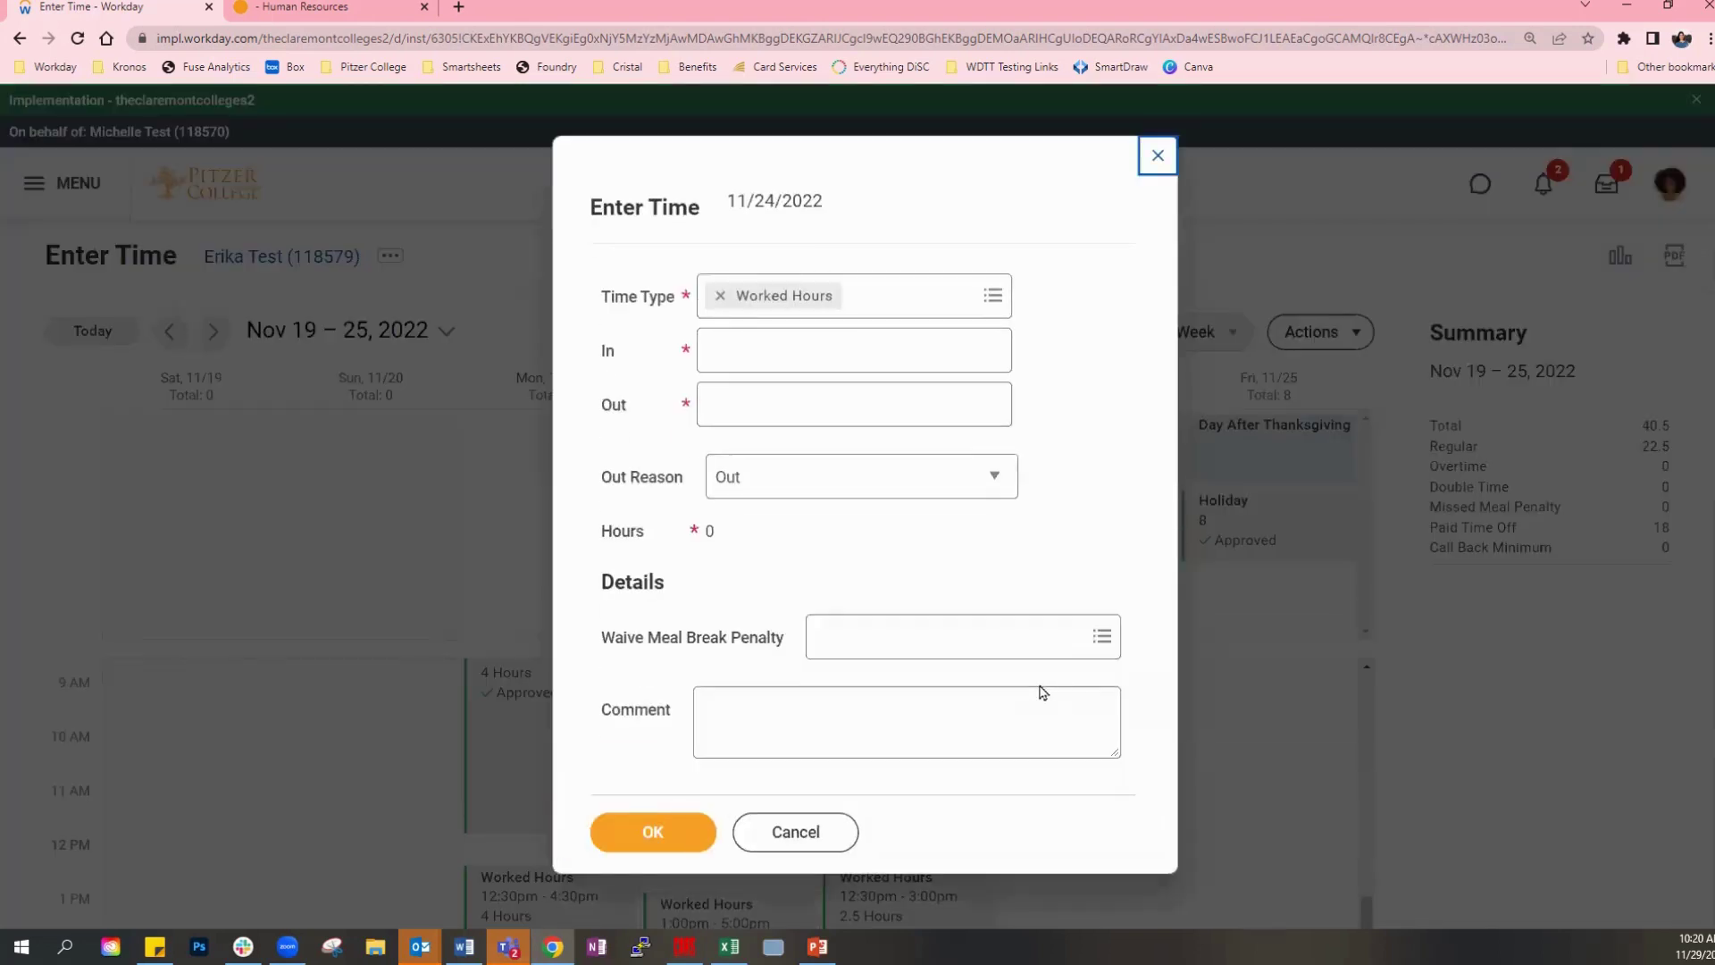
left_click(711, 712)
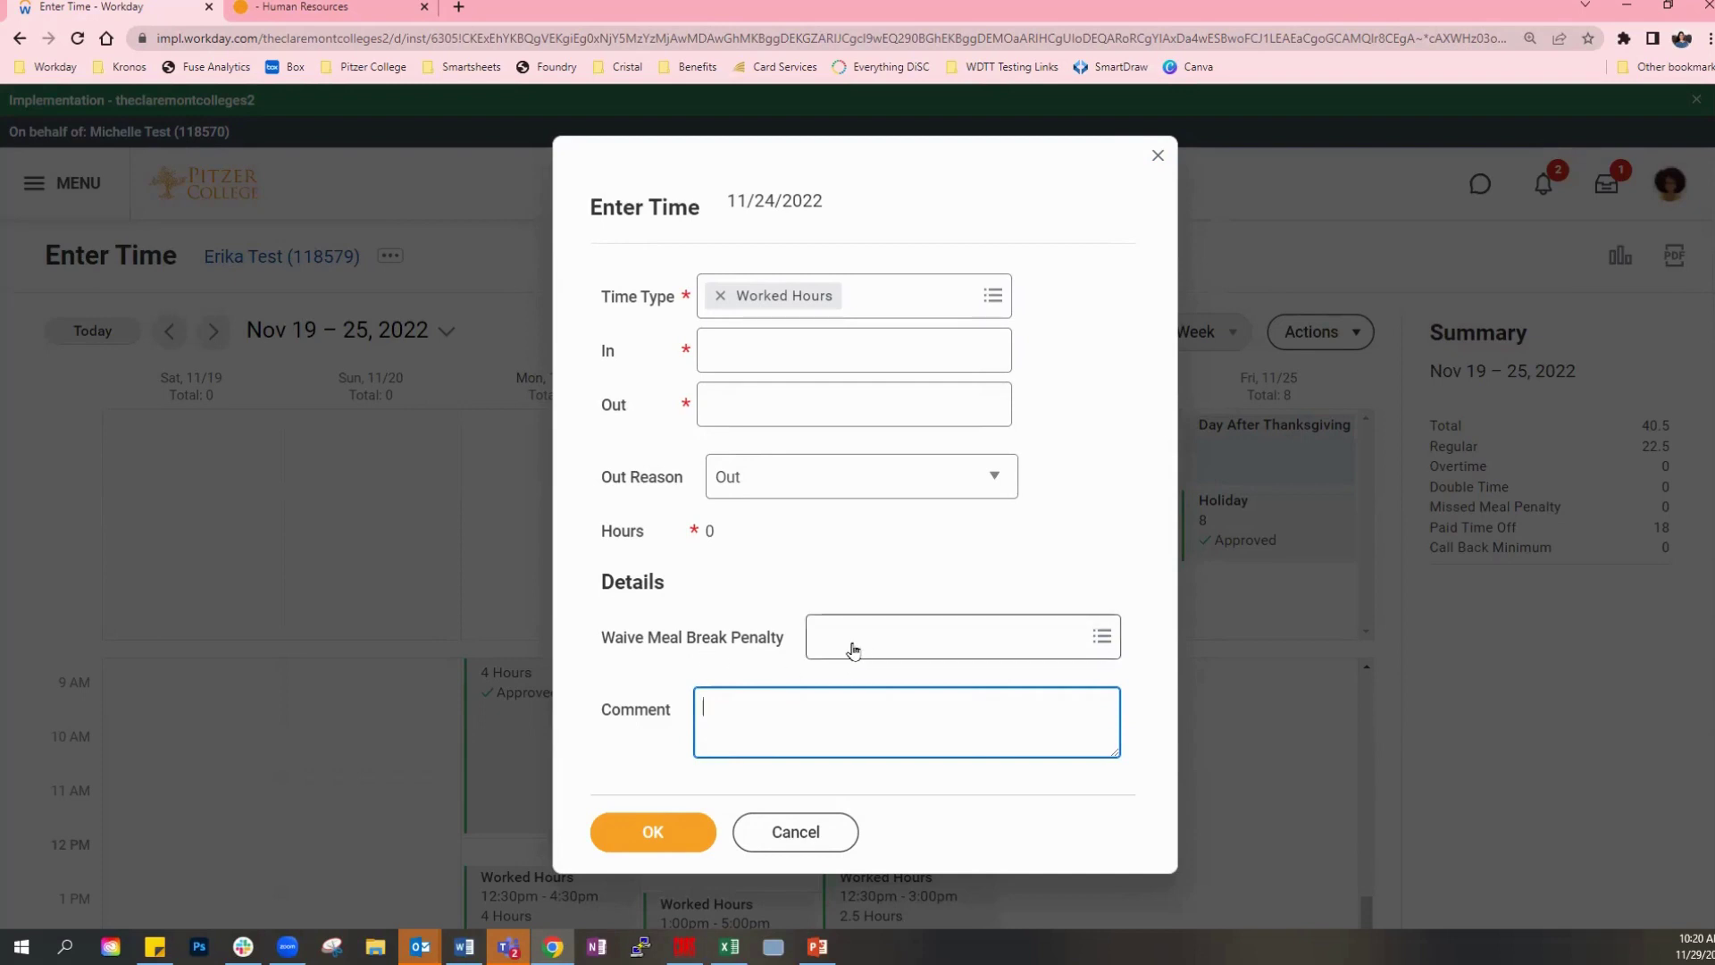
left_click(883, 637)
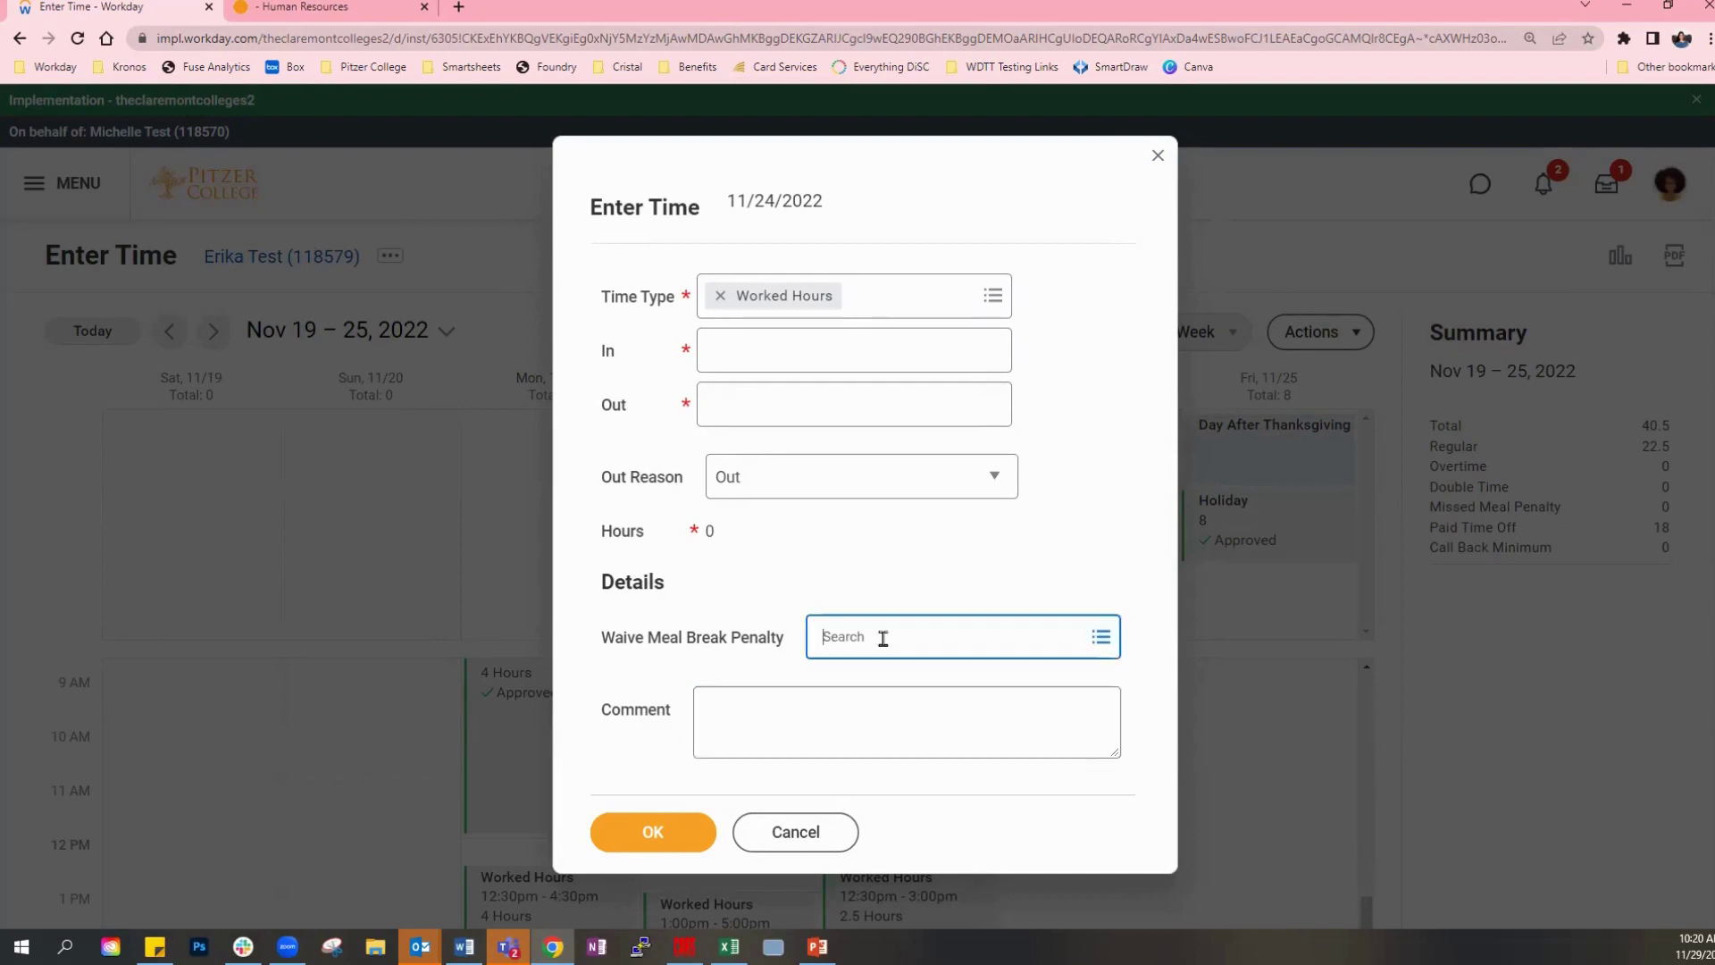
left_click(920, 561)
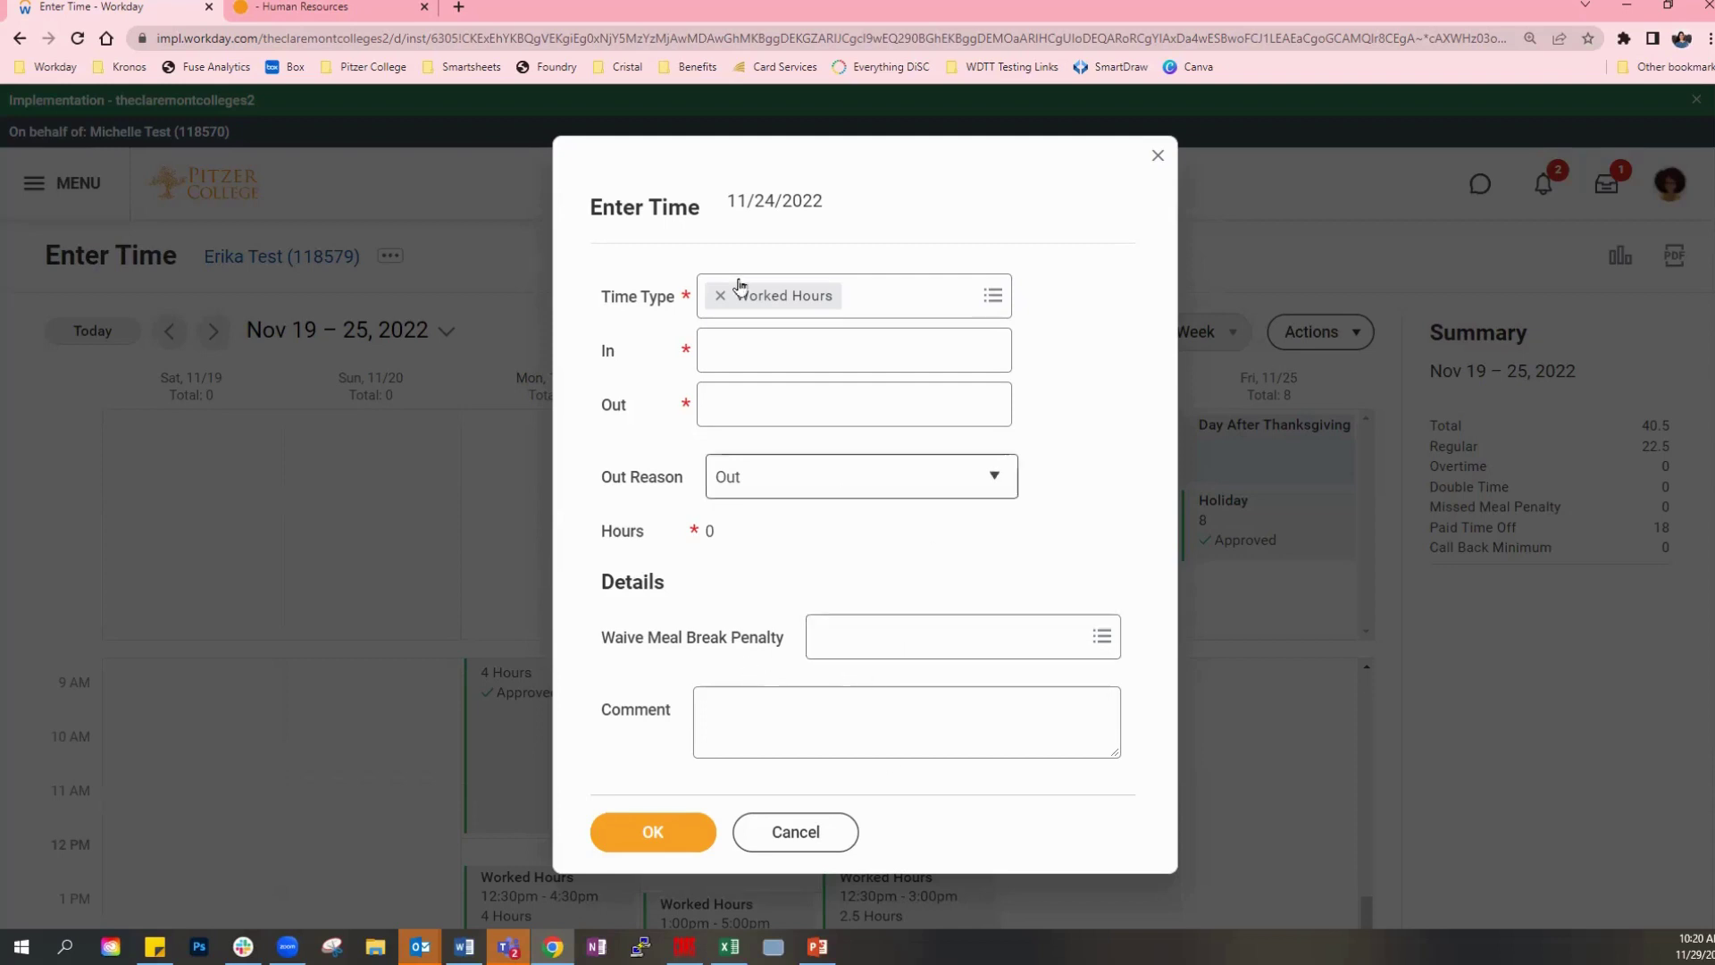
Fill the 11/24/2022 Worked Hours entry with In 8 AM and Out 2 PM, and discard it without saving.
left_click(789, 388)
left_click(784, 358)
type("8 am")
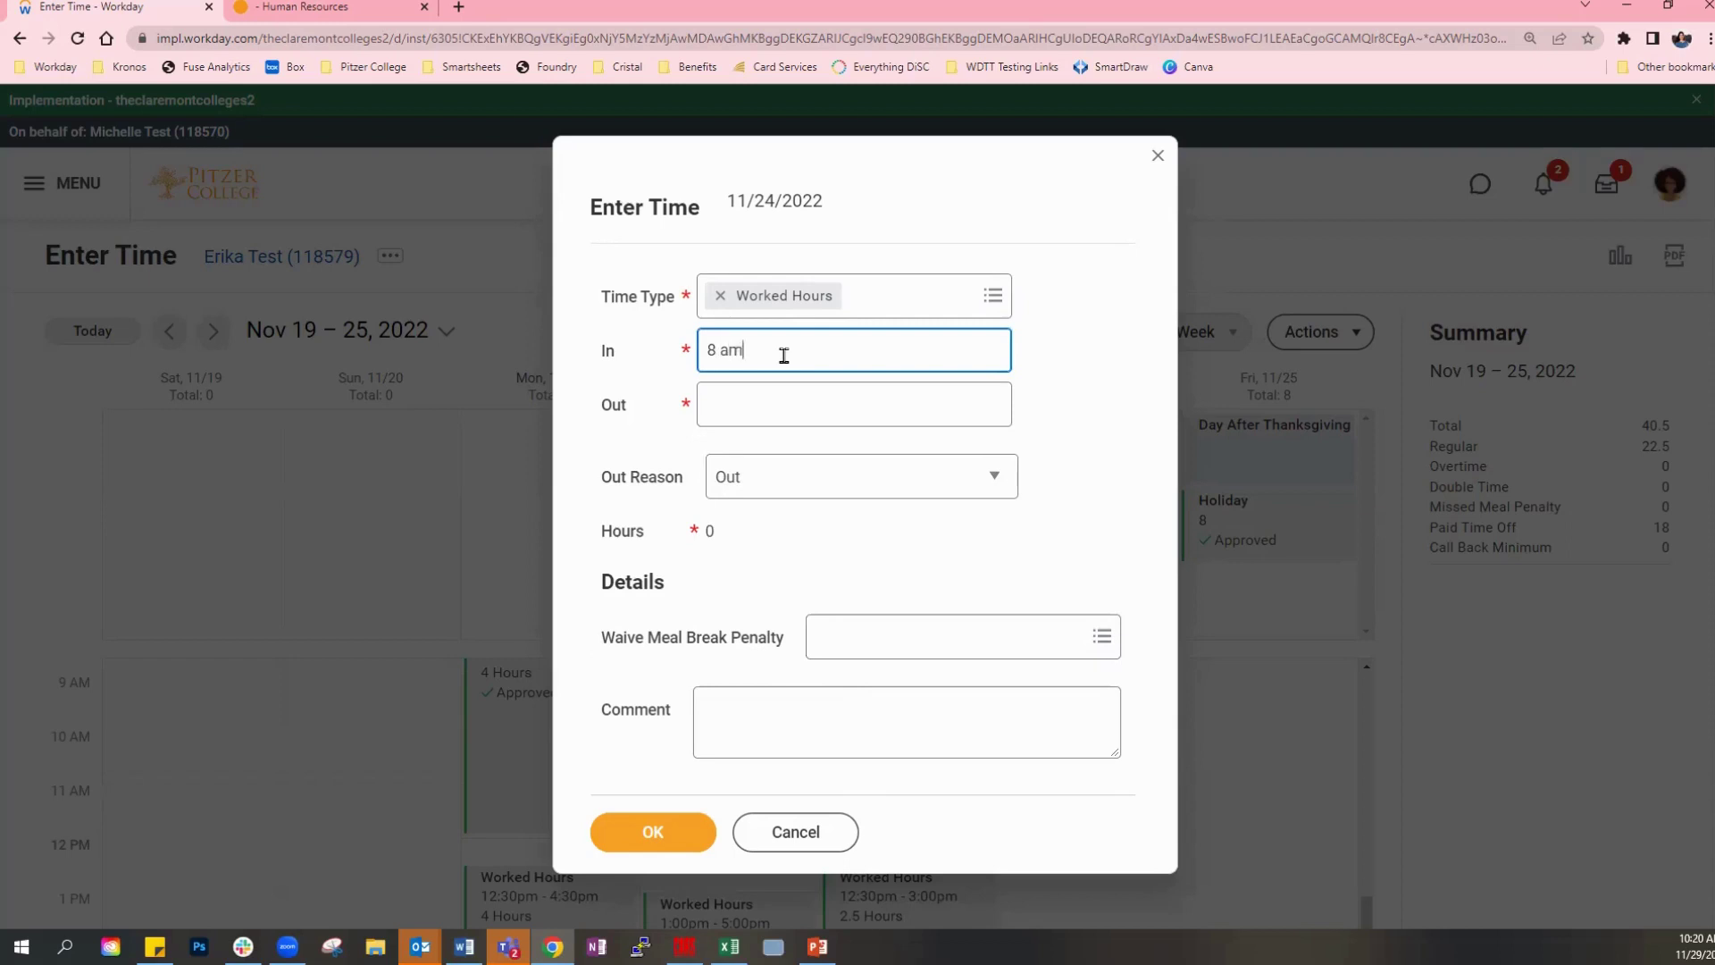
key("Tab")
type("2 pm")
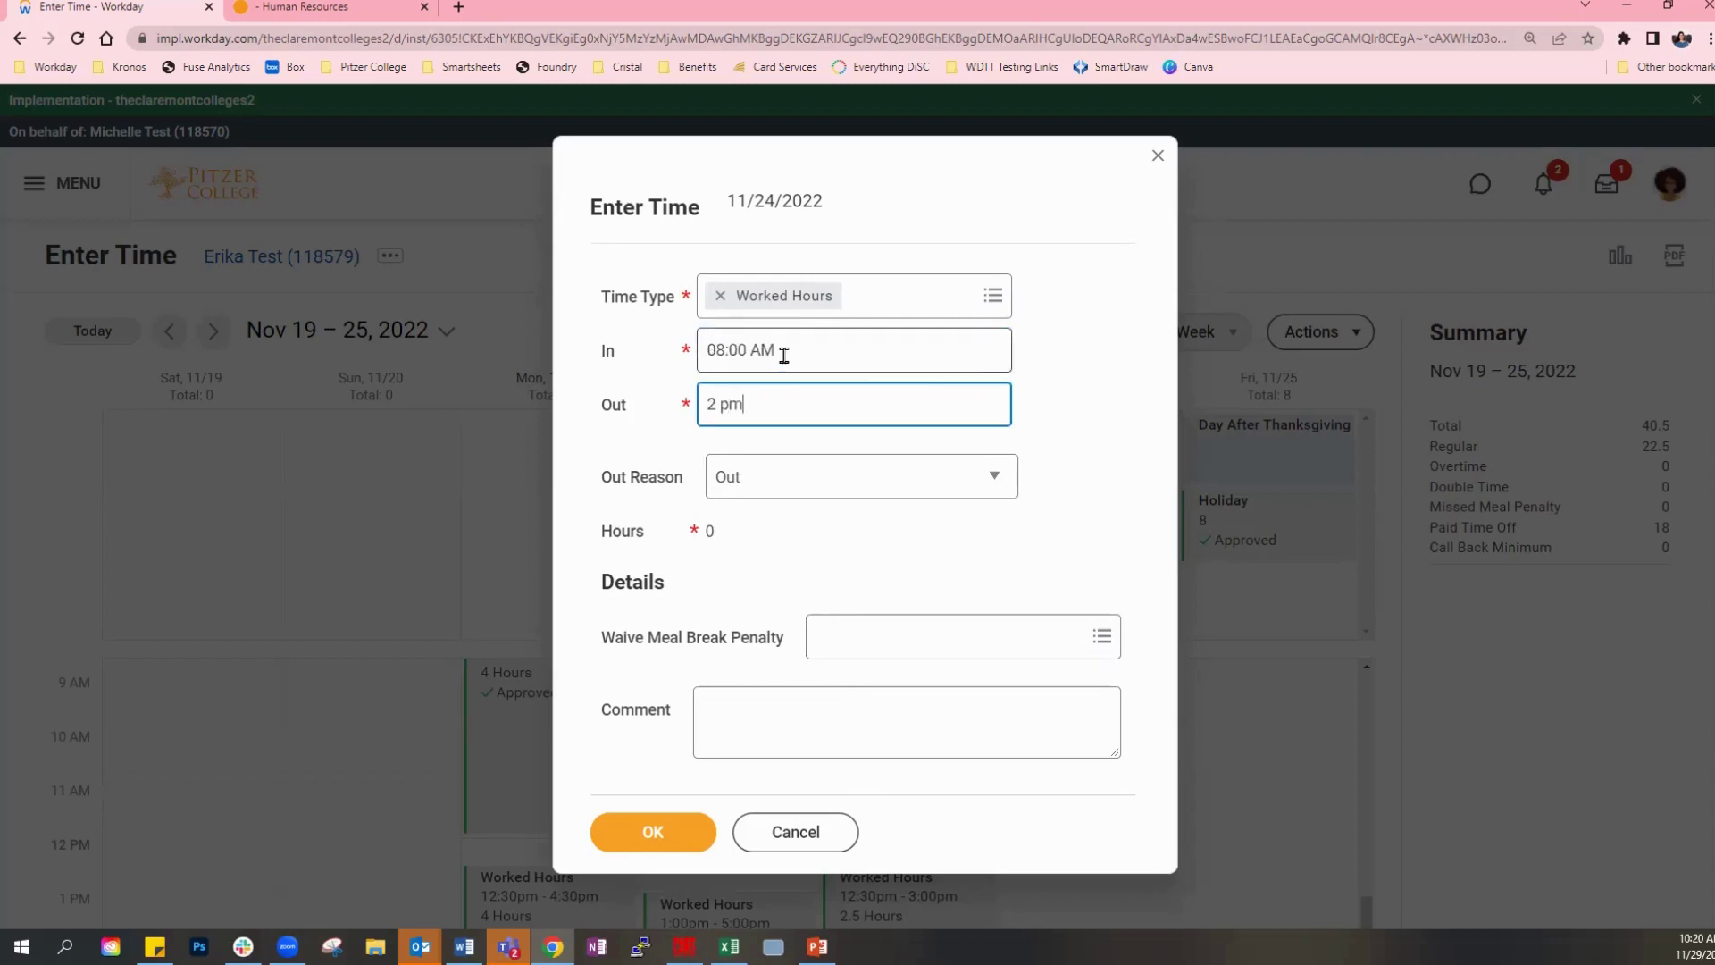
left_click(942, 570)
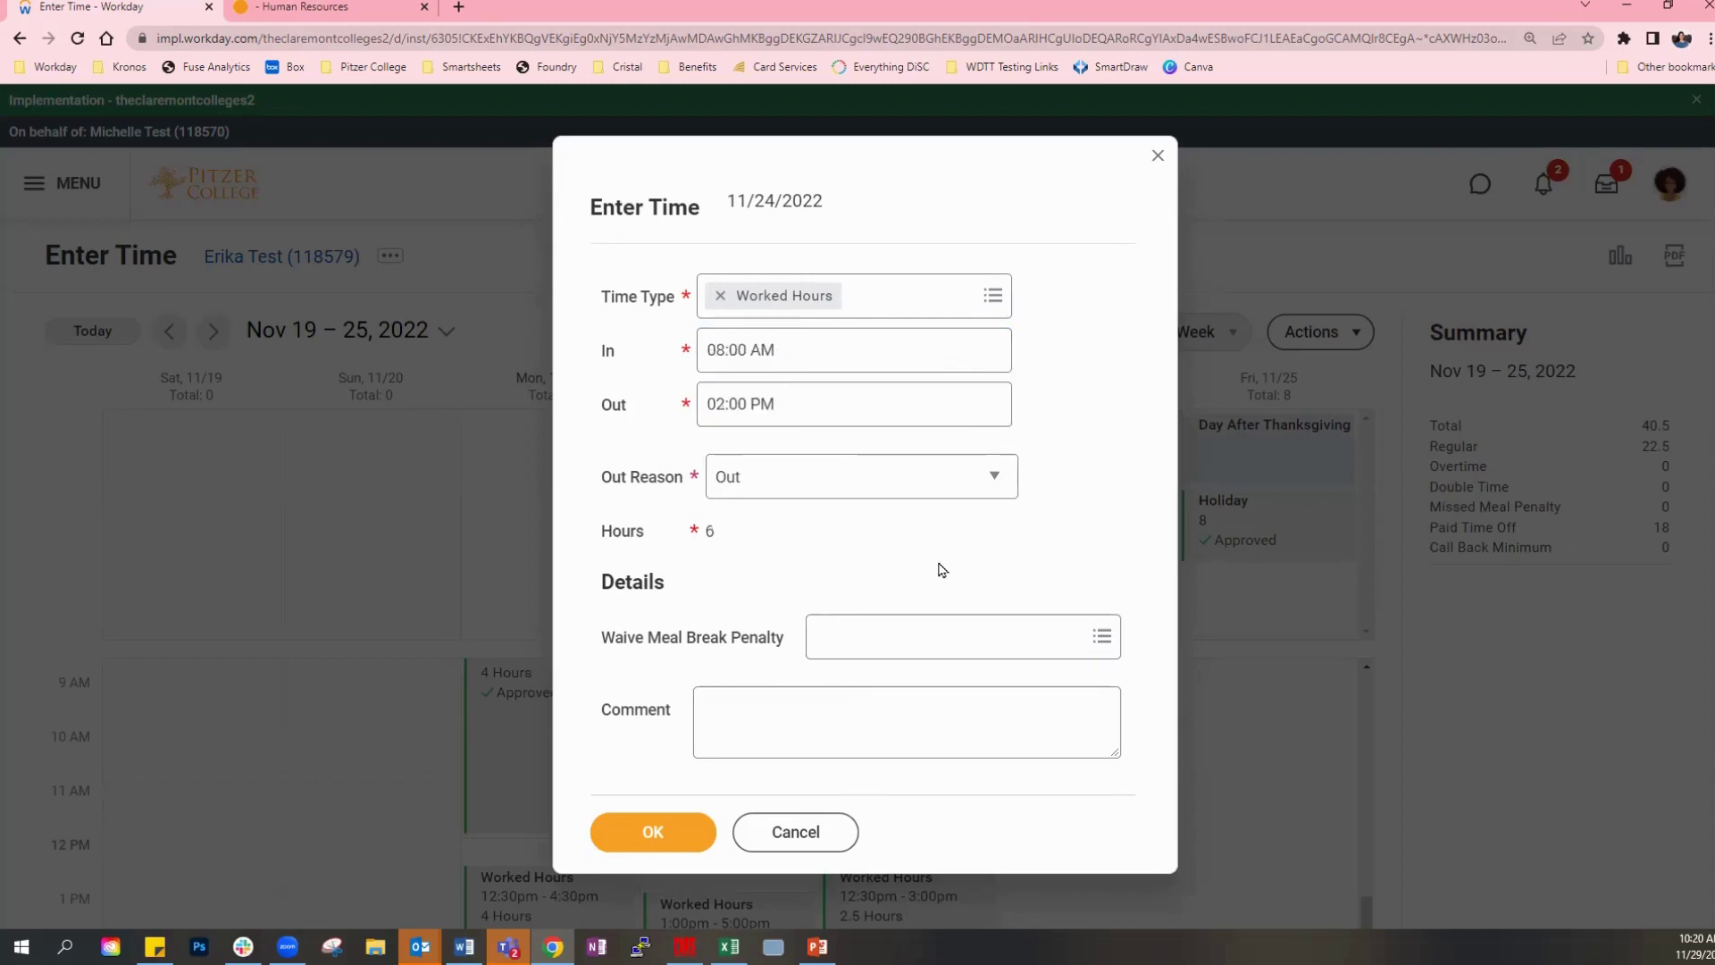
left_click(1158, 156)
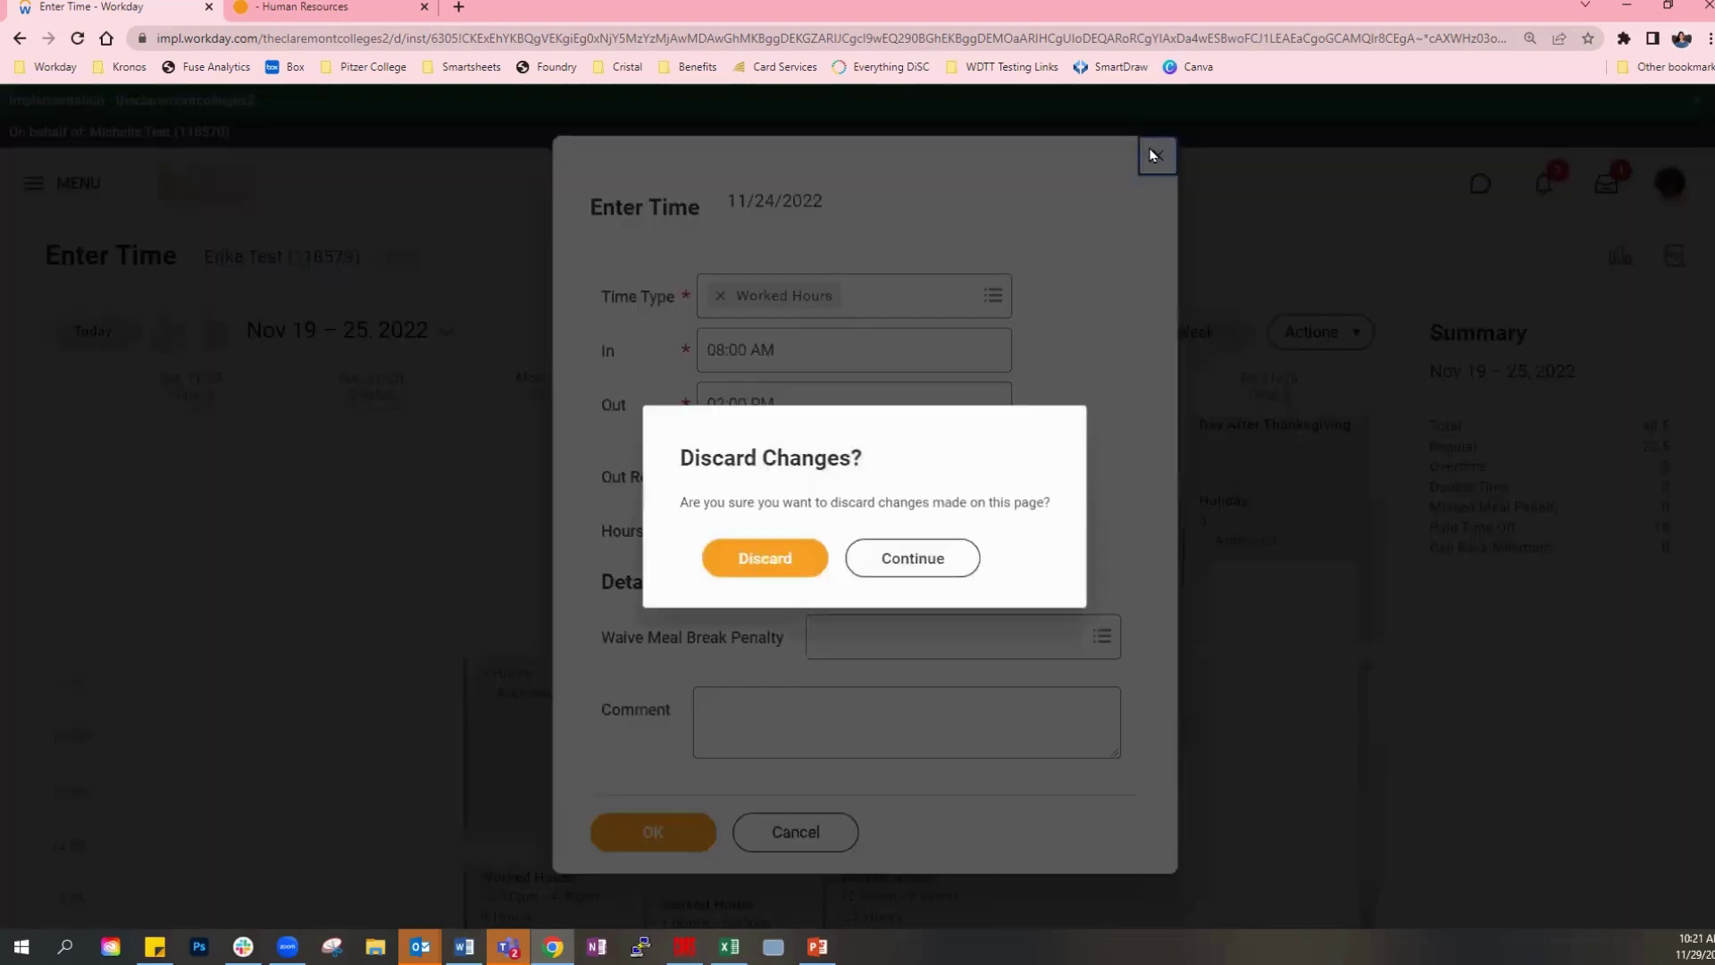
left_click(785, 570)
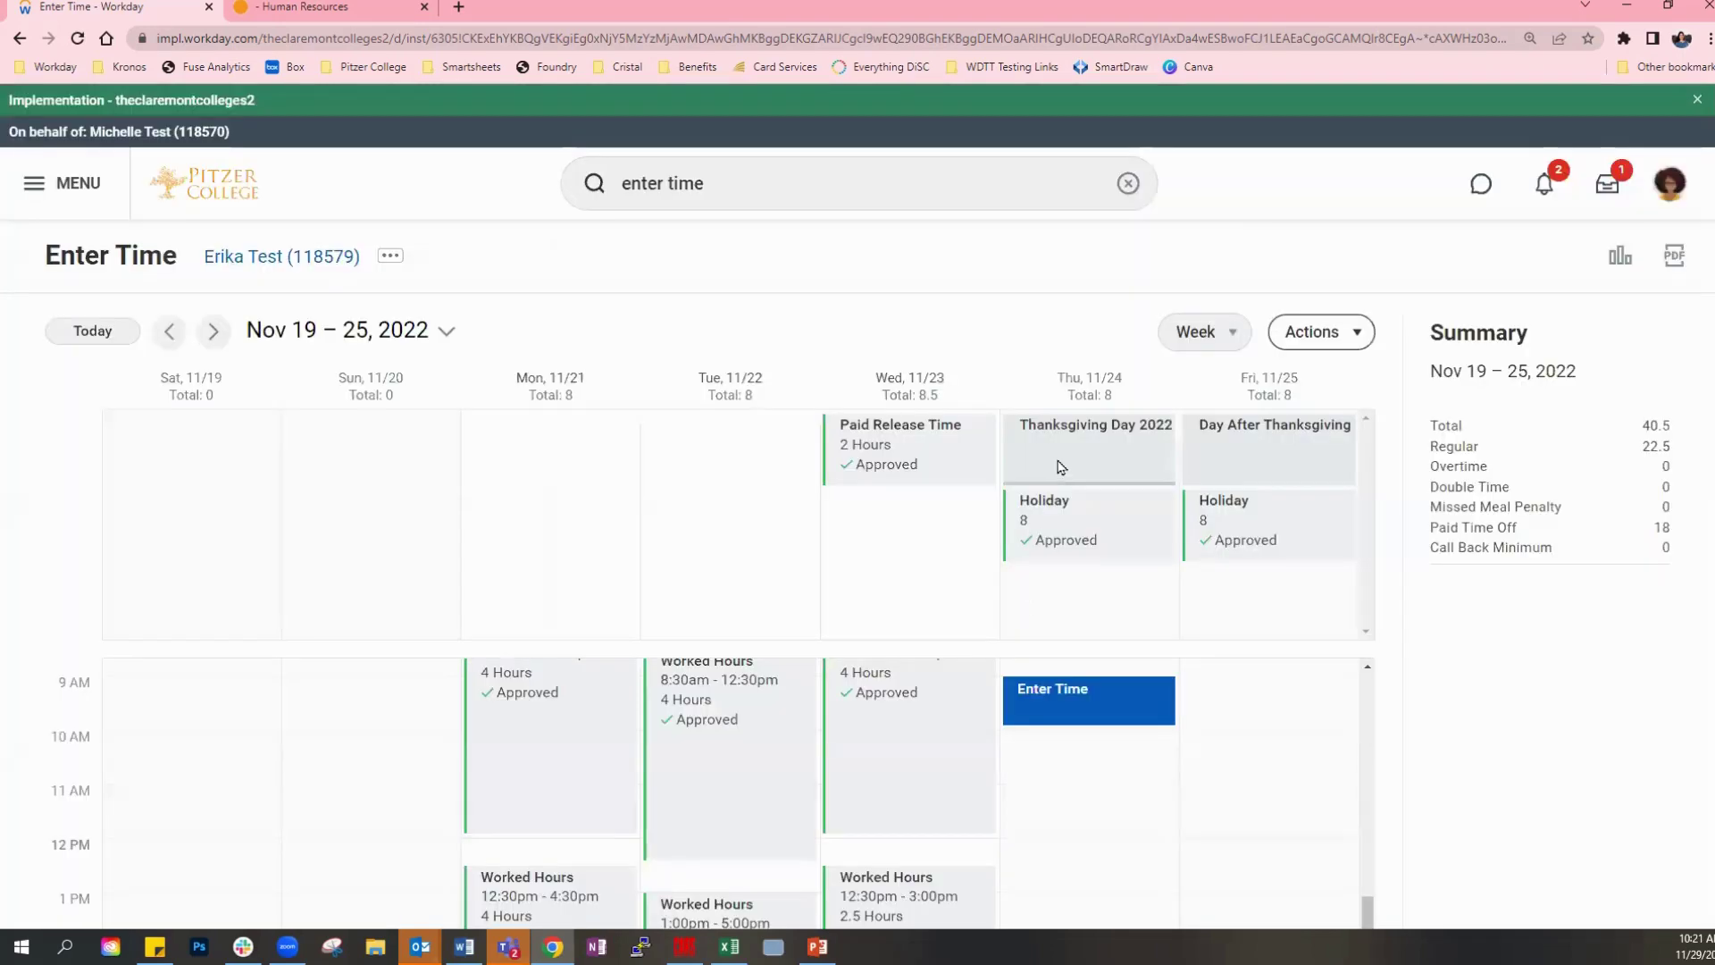
Add a Worked Hours entry for 11/20/2022 with In 8 AM and Out 2 PM, and save it.
left_click(393, 690)
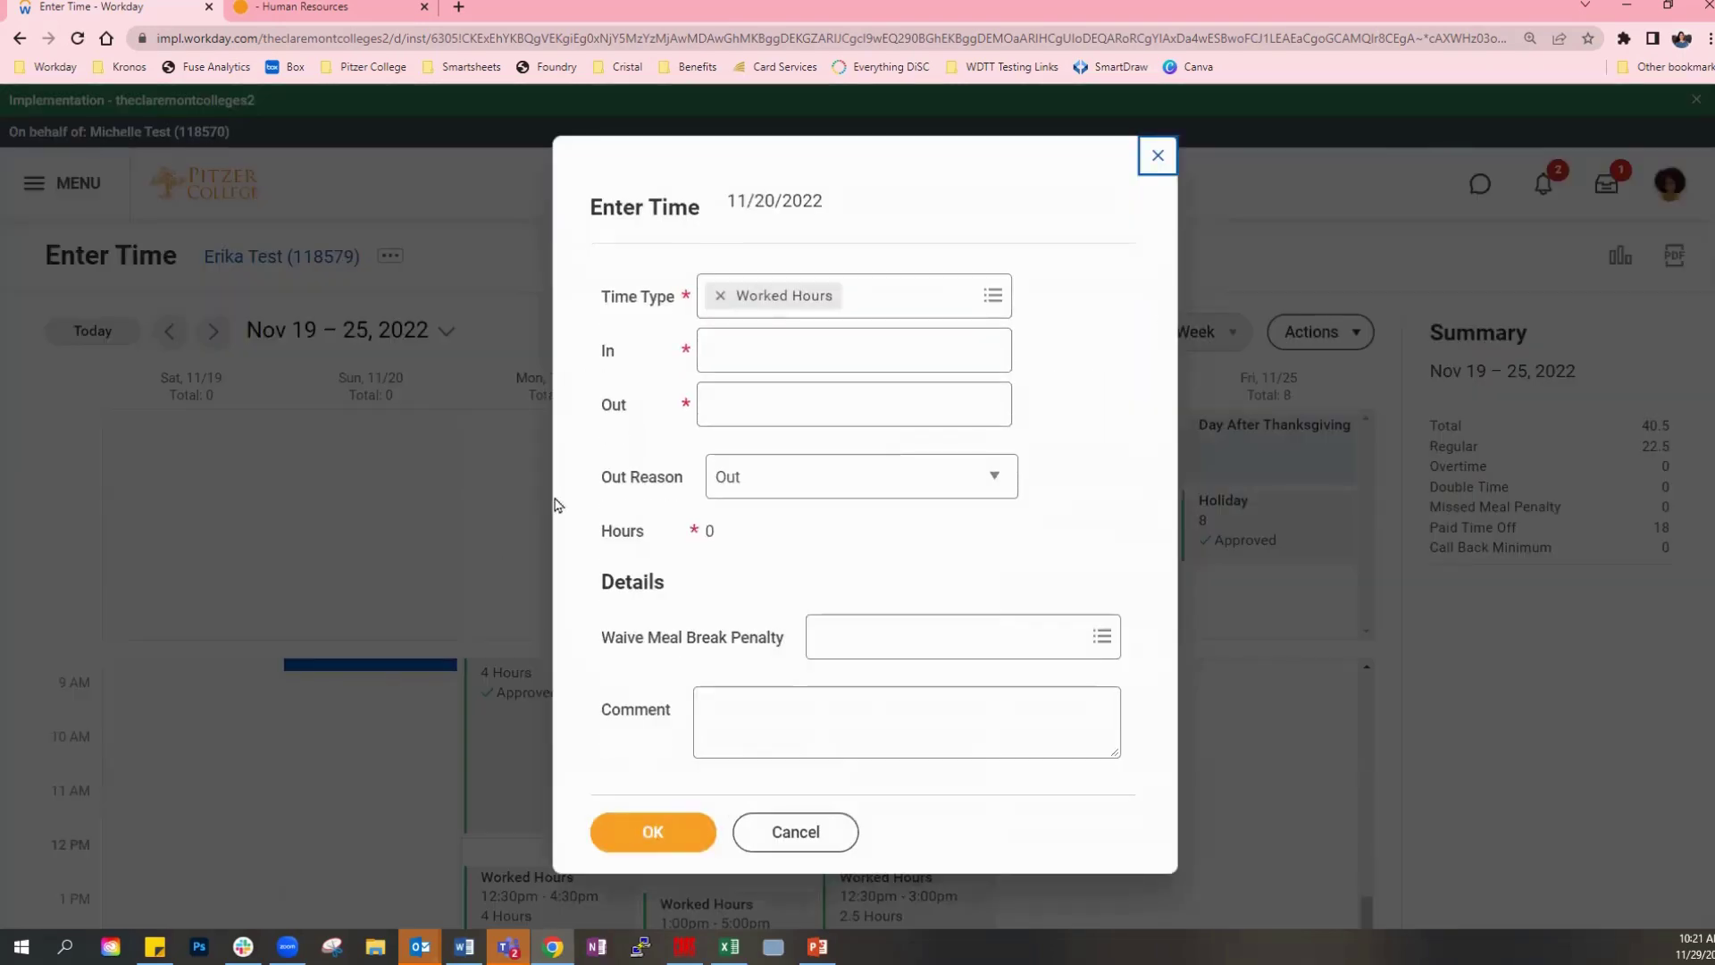
left_click(744, 356)
type("8am")
key("Tab")
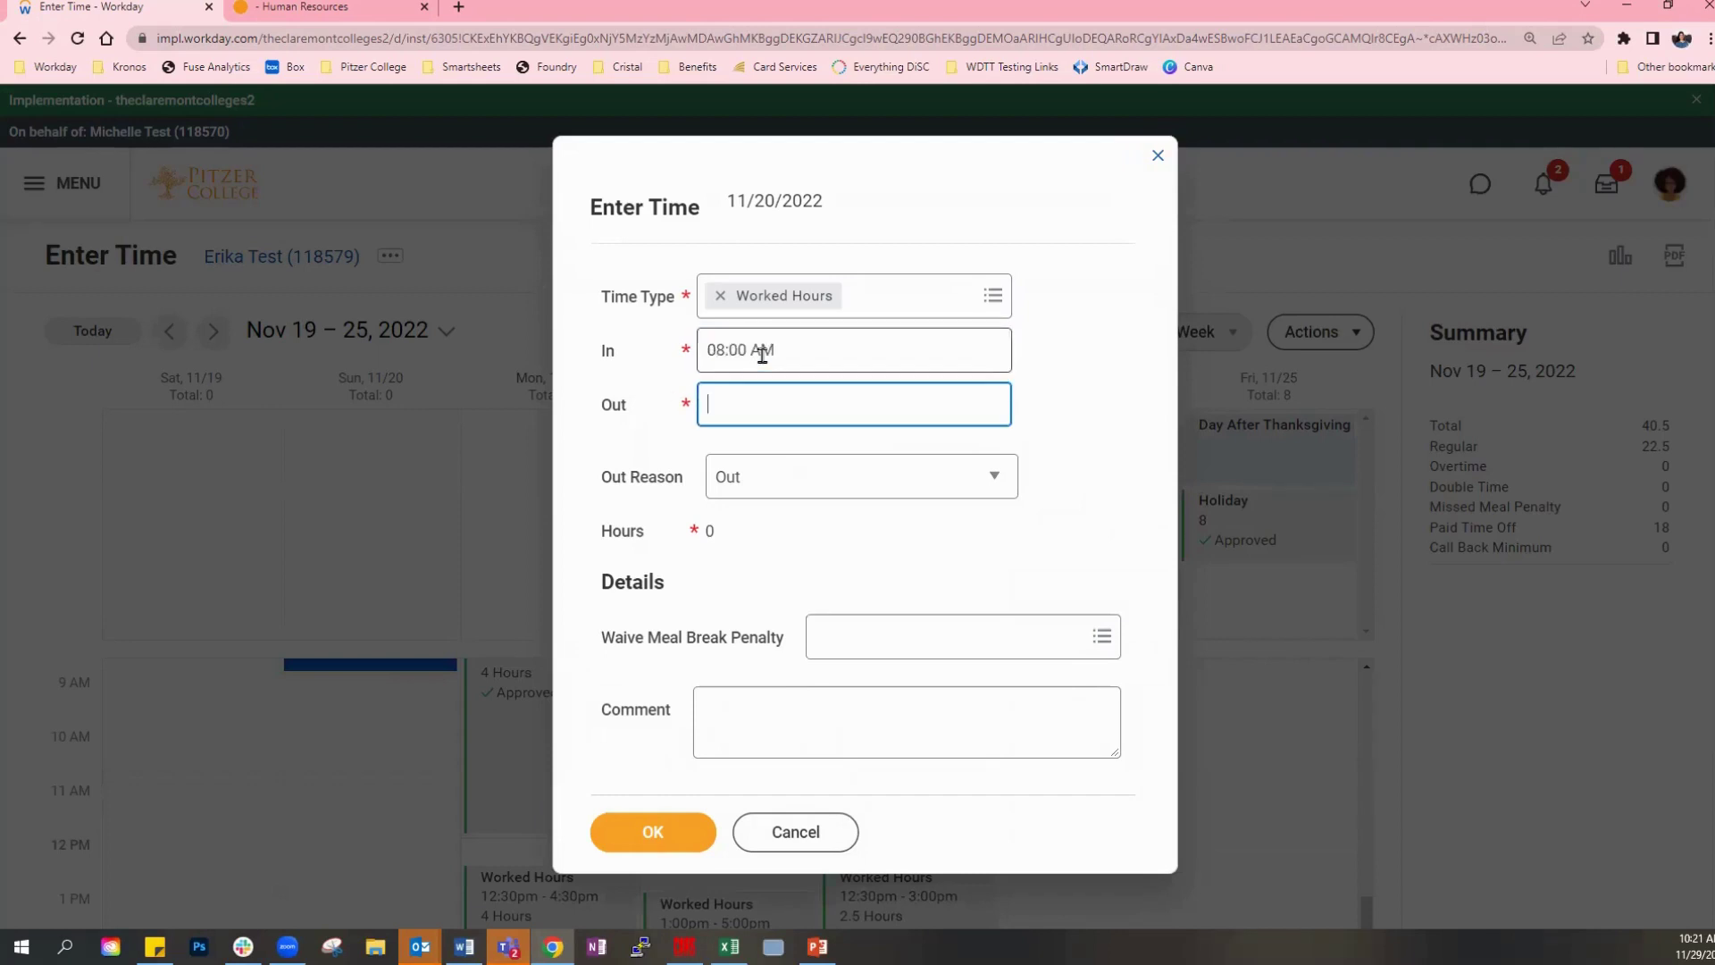
type("2pm")
key("Tab")
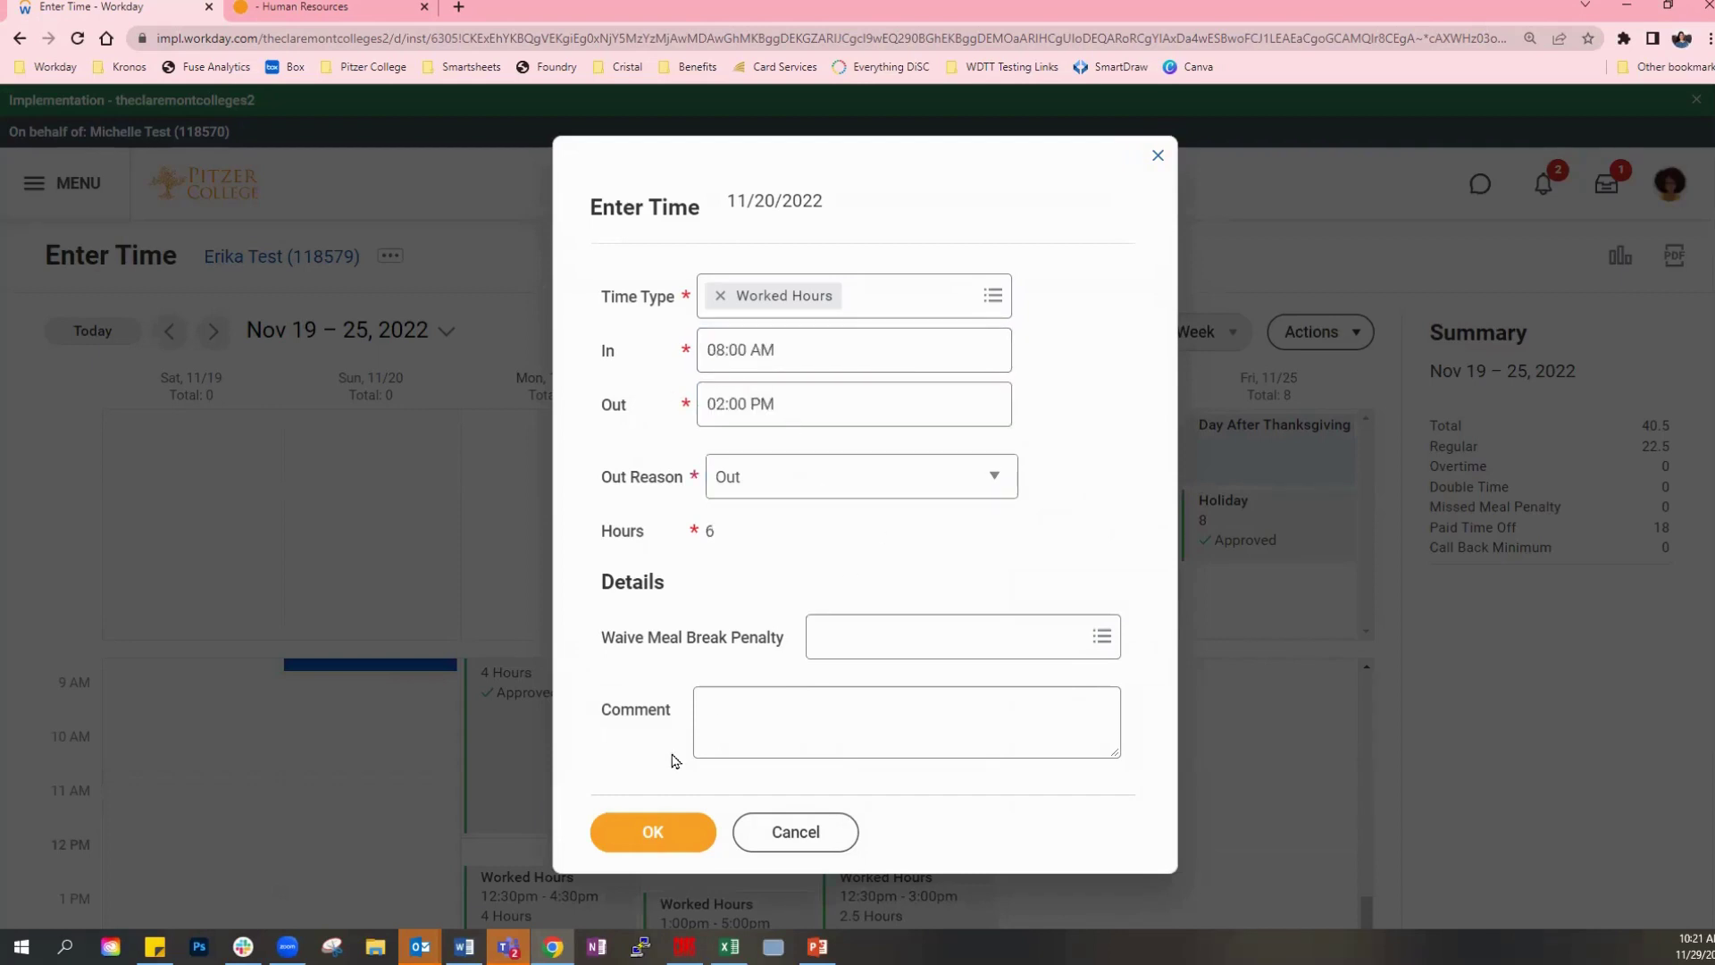
left_click(655, 833)
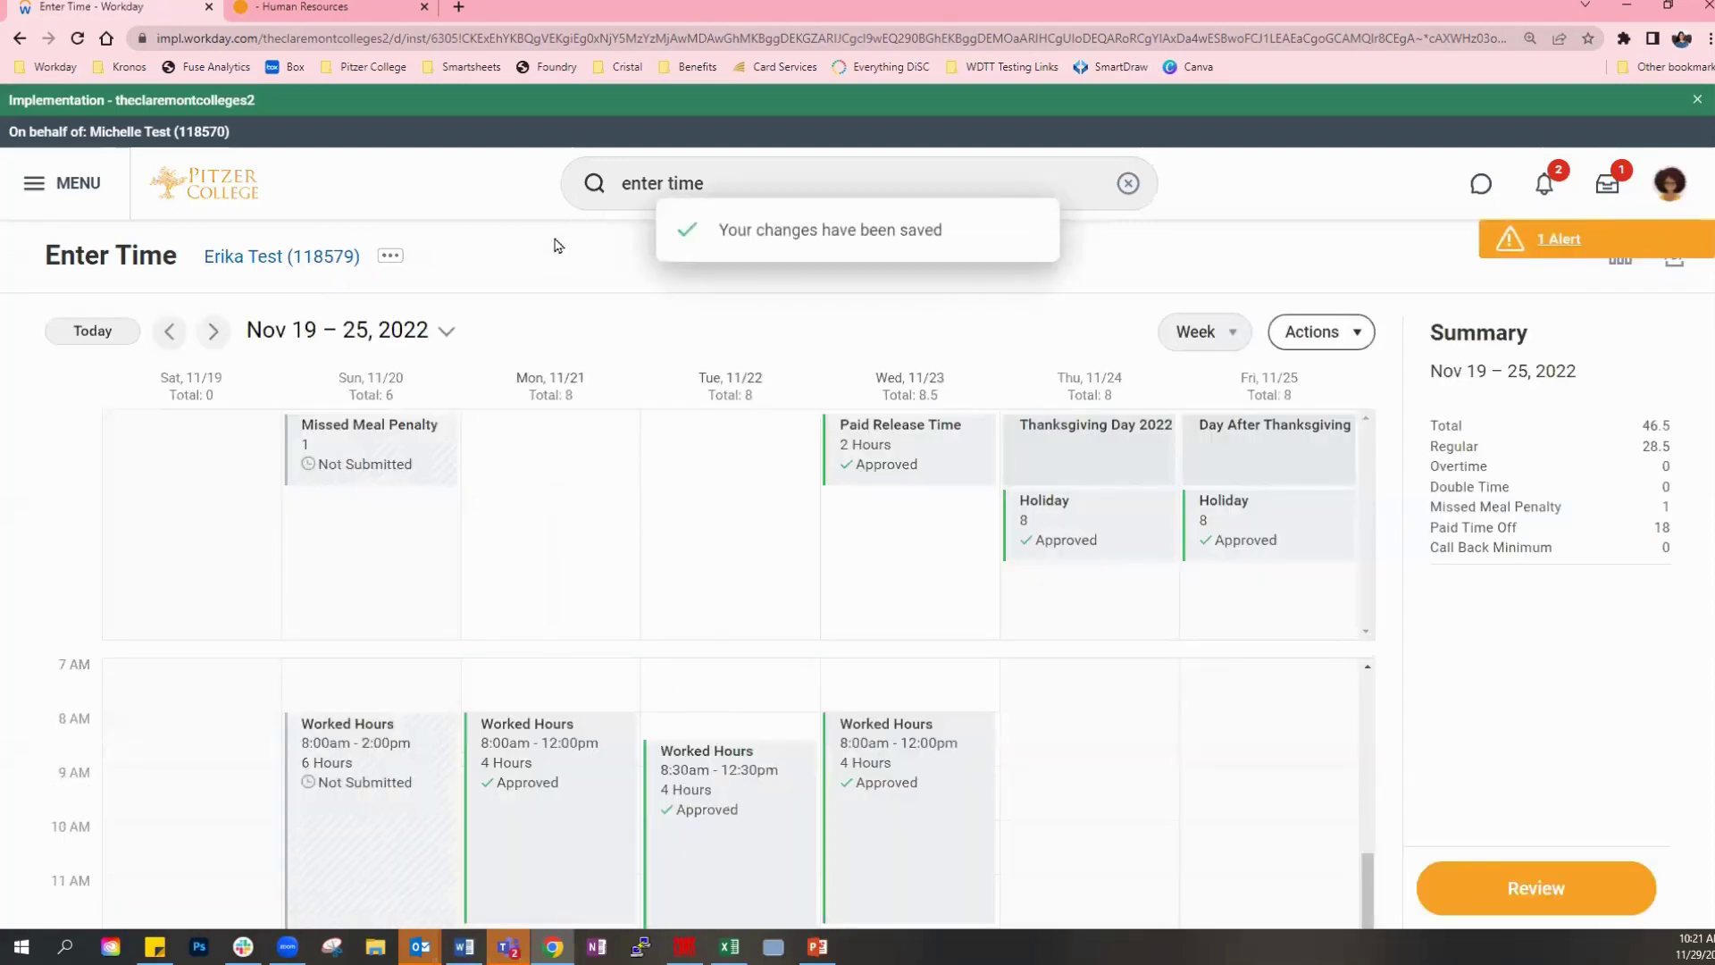
Set Waive Meal Break Penalty to Yes on the 11/20/2022 Worked Hours entry, add the comment "Per EE", and save it.
scroll(555, 248, "down", 1)
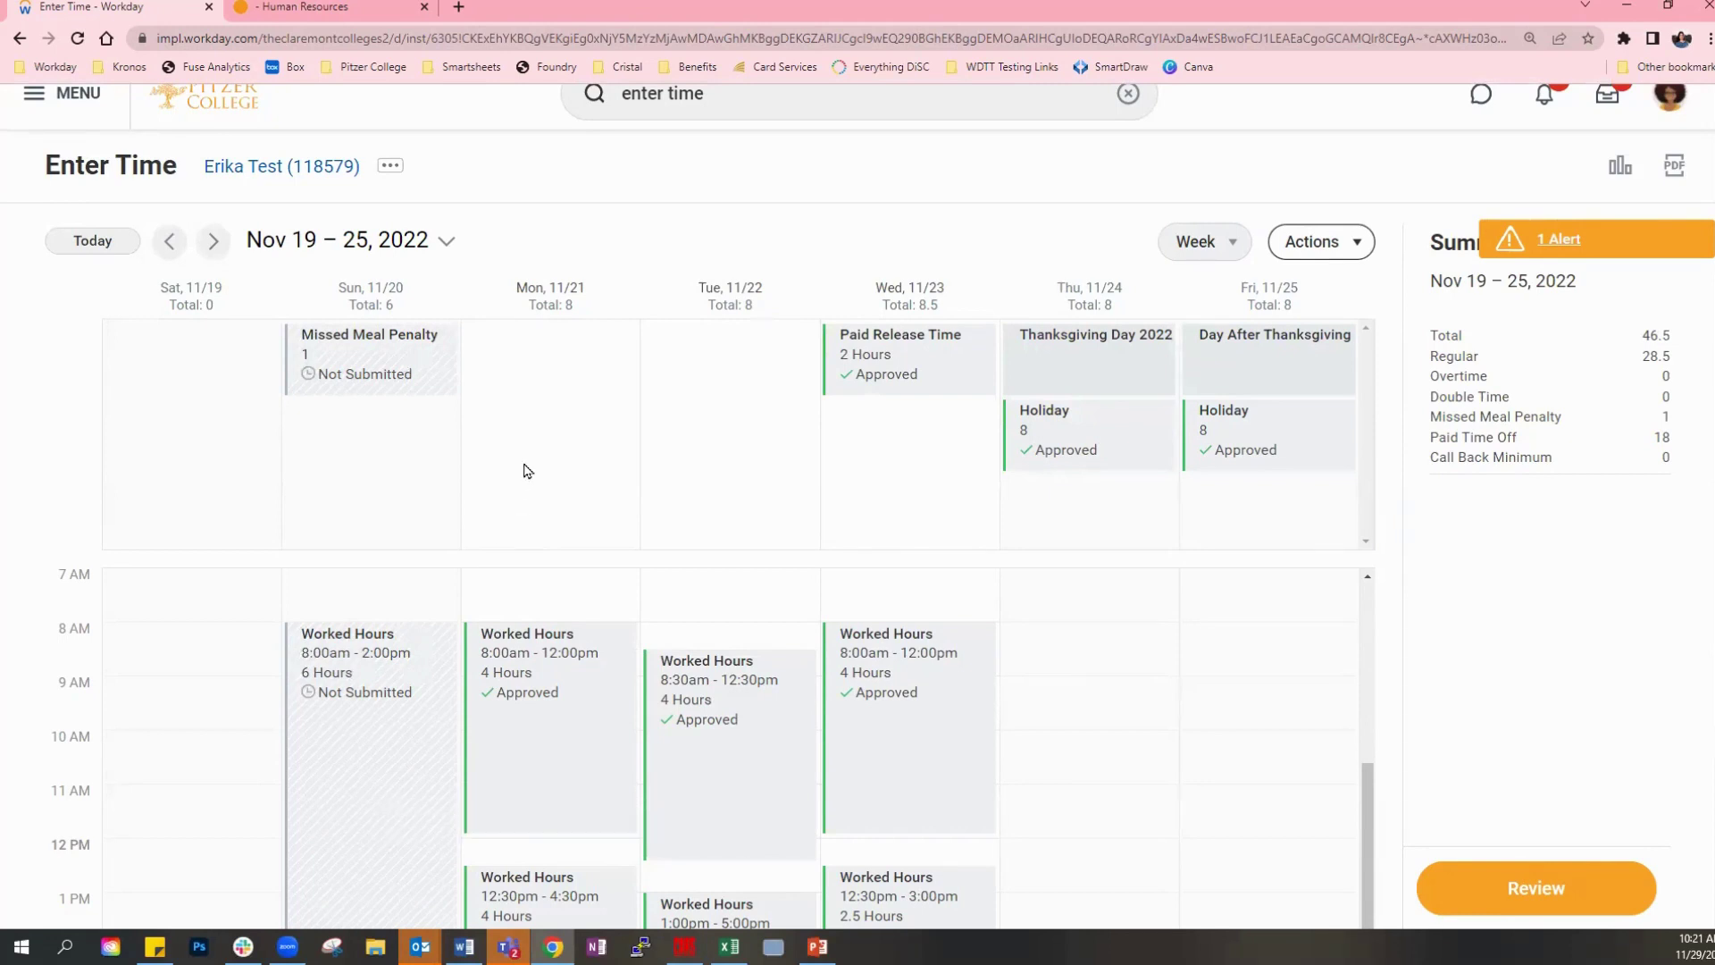
scroll(528, 471, "down", 1)
left_click(370, 622)
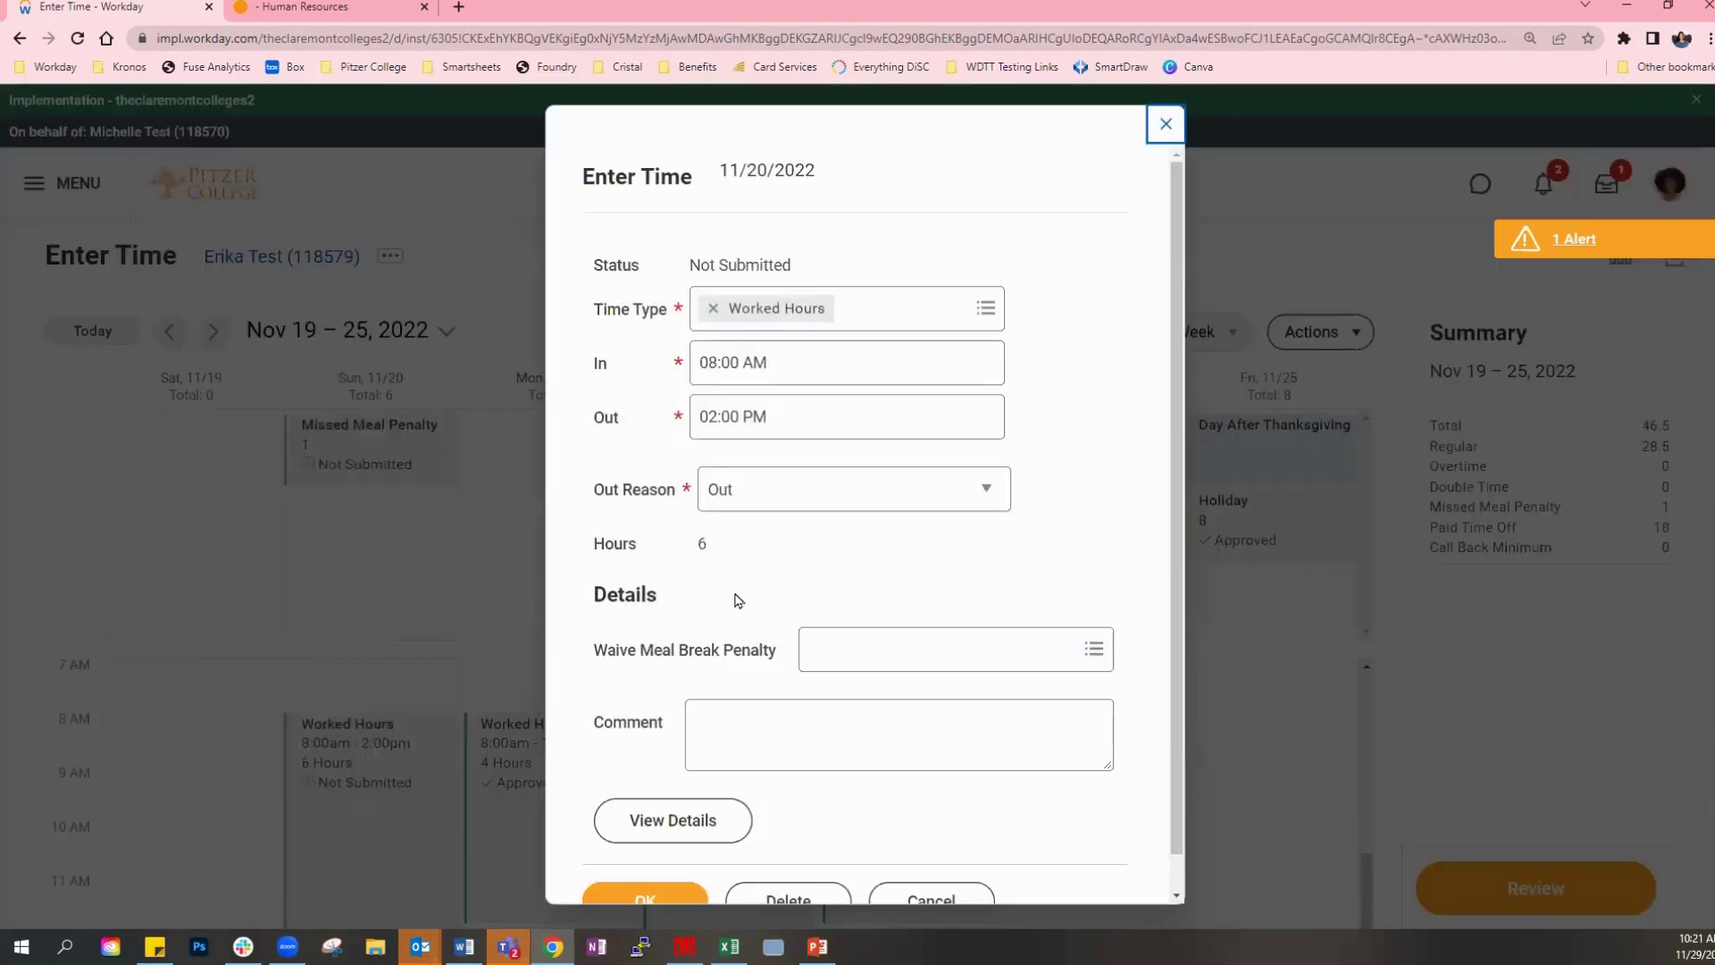
left_click(877, 645)
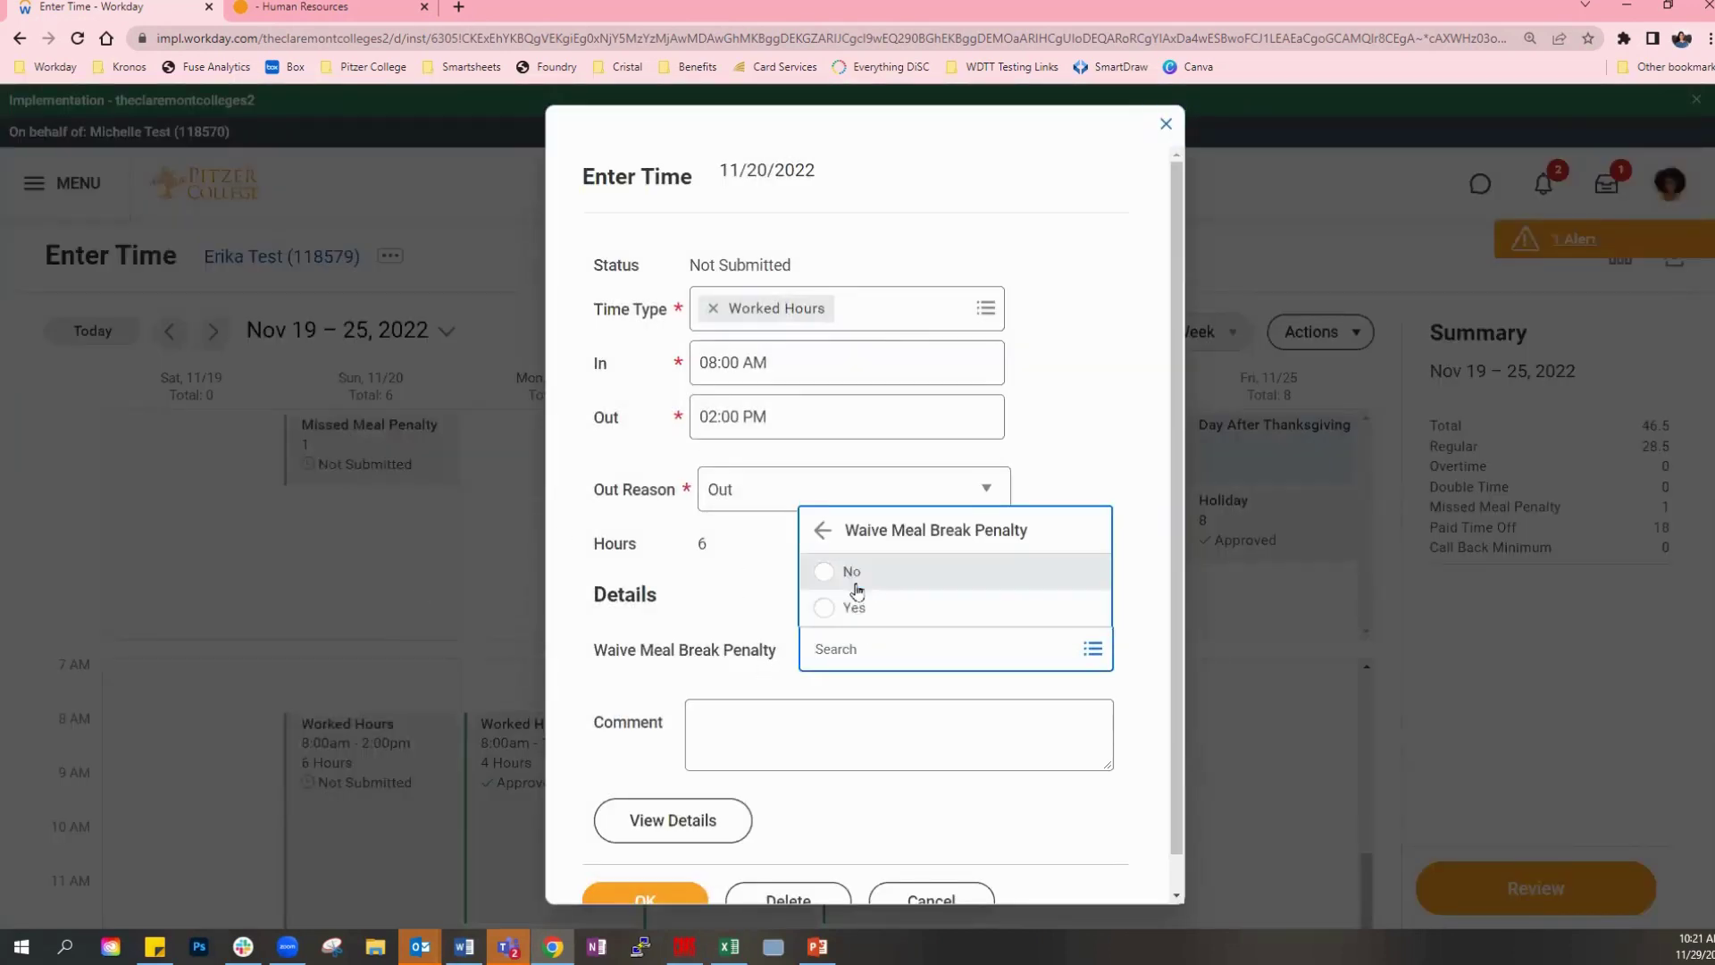
left_click(880, 606)
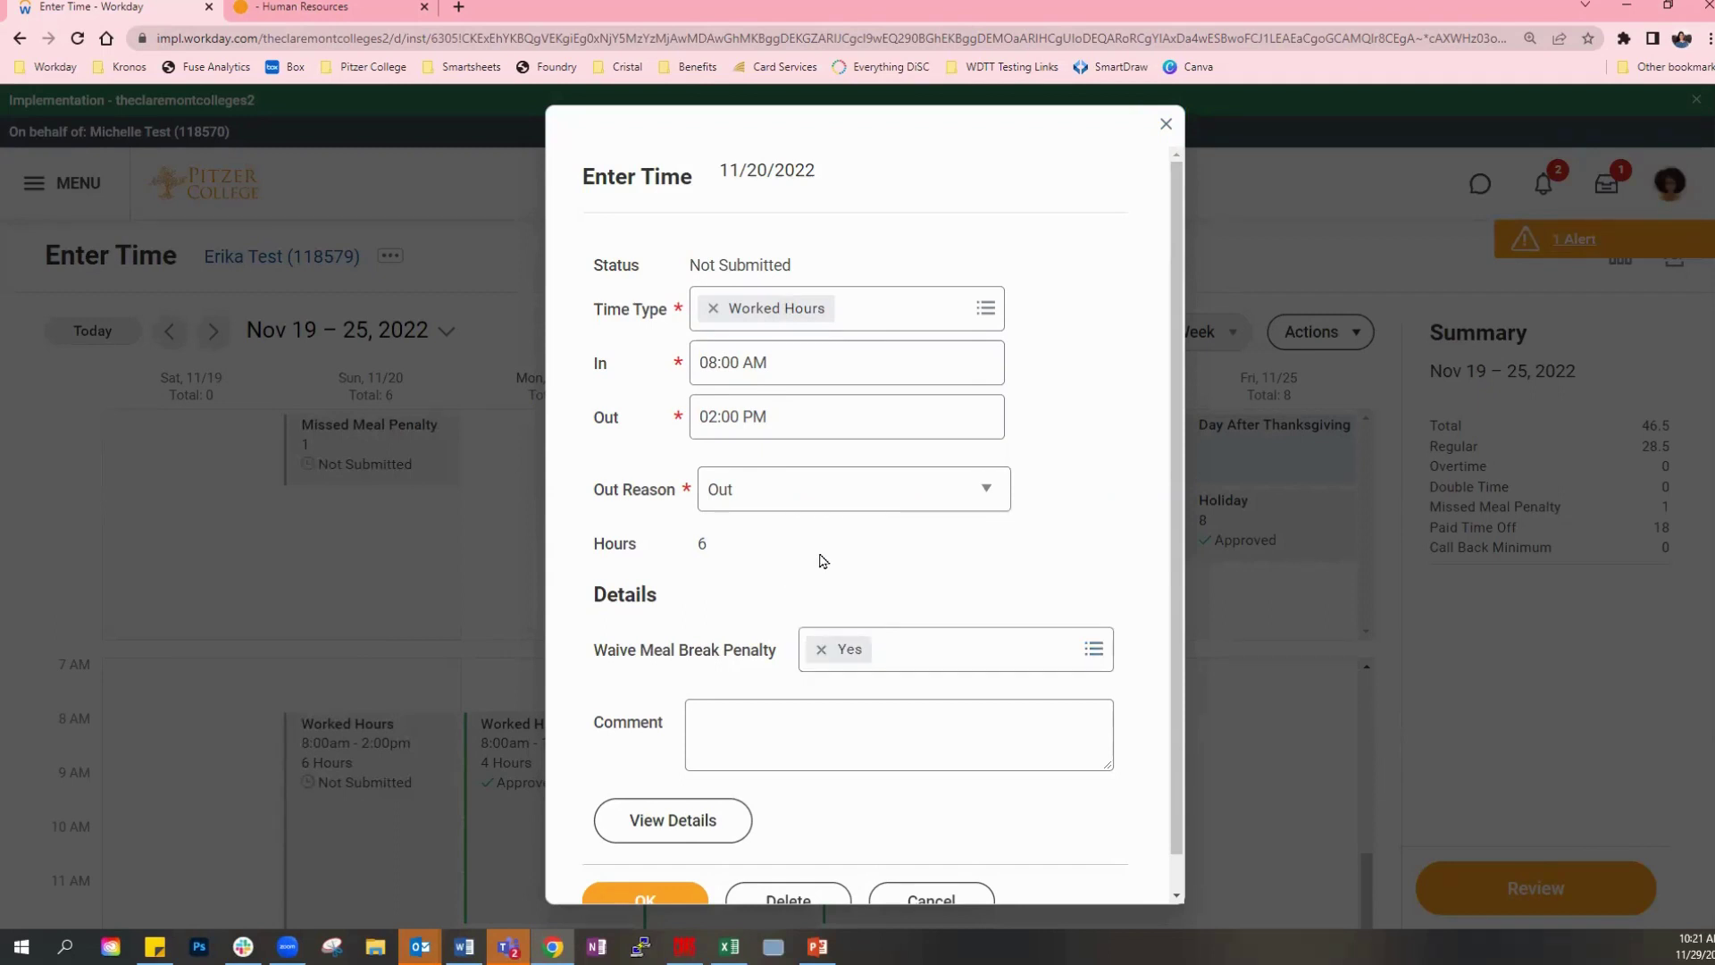
scroll(819, 559, "down", 1)
left_click(729, 690)
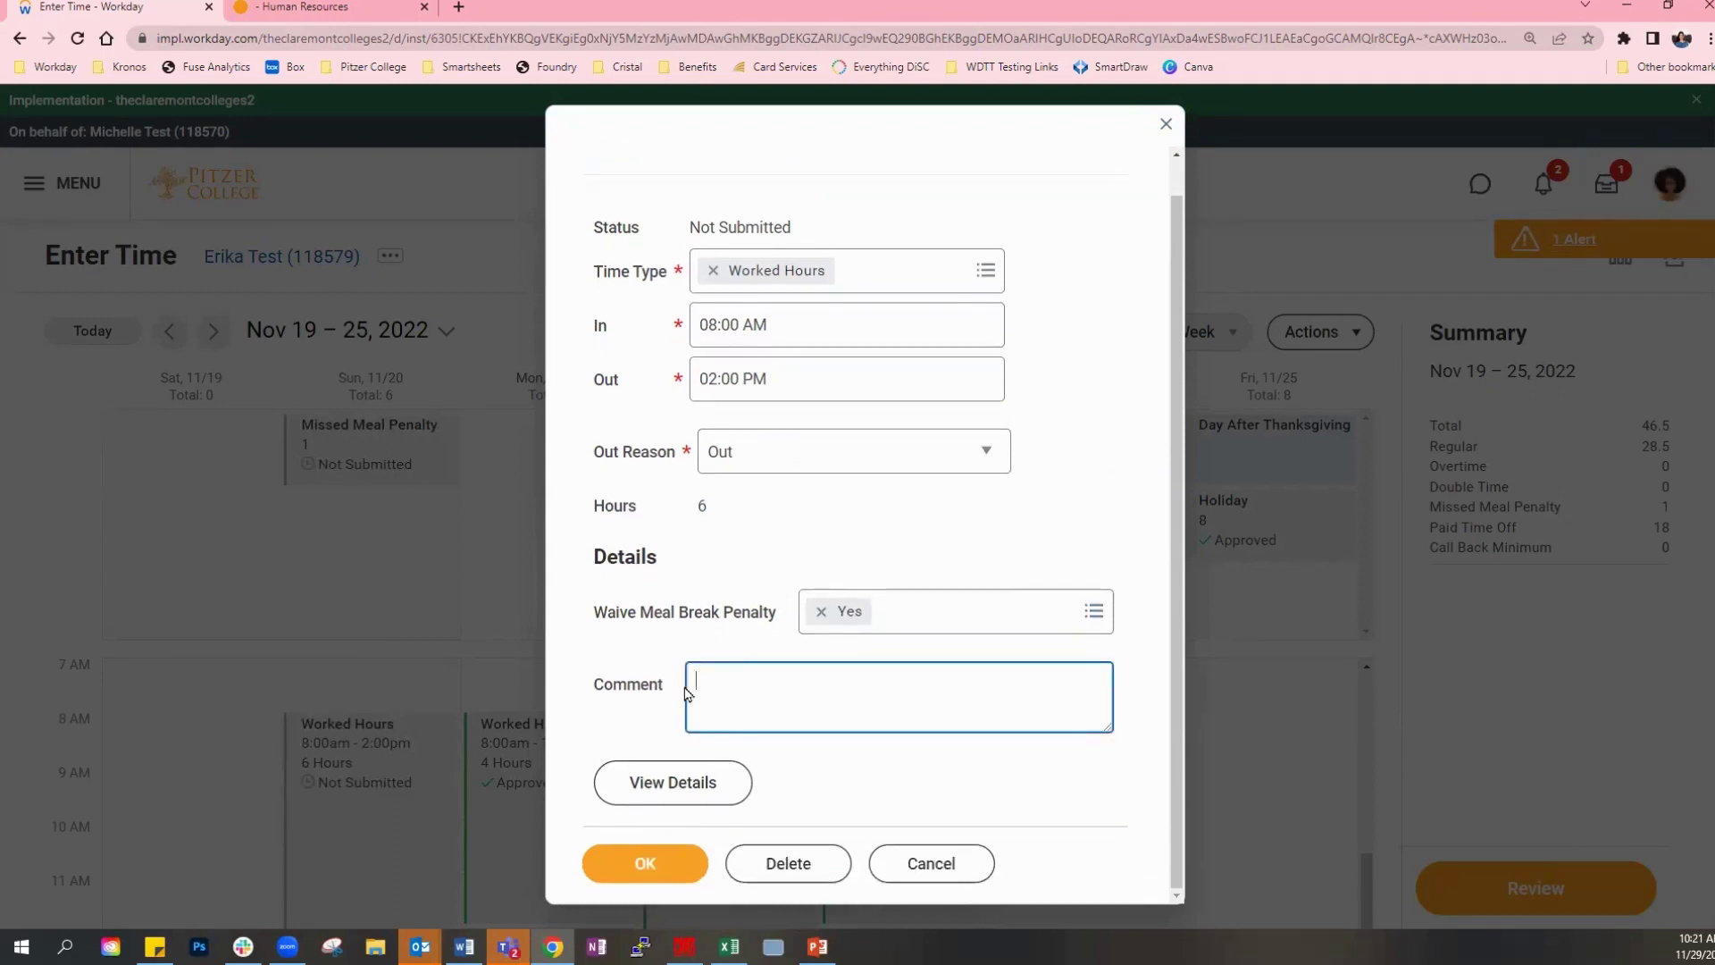
type("Per EE")
left_click(653, 863)
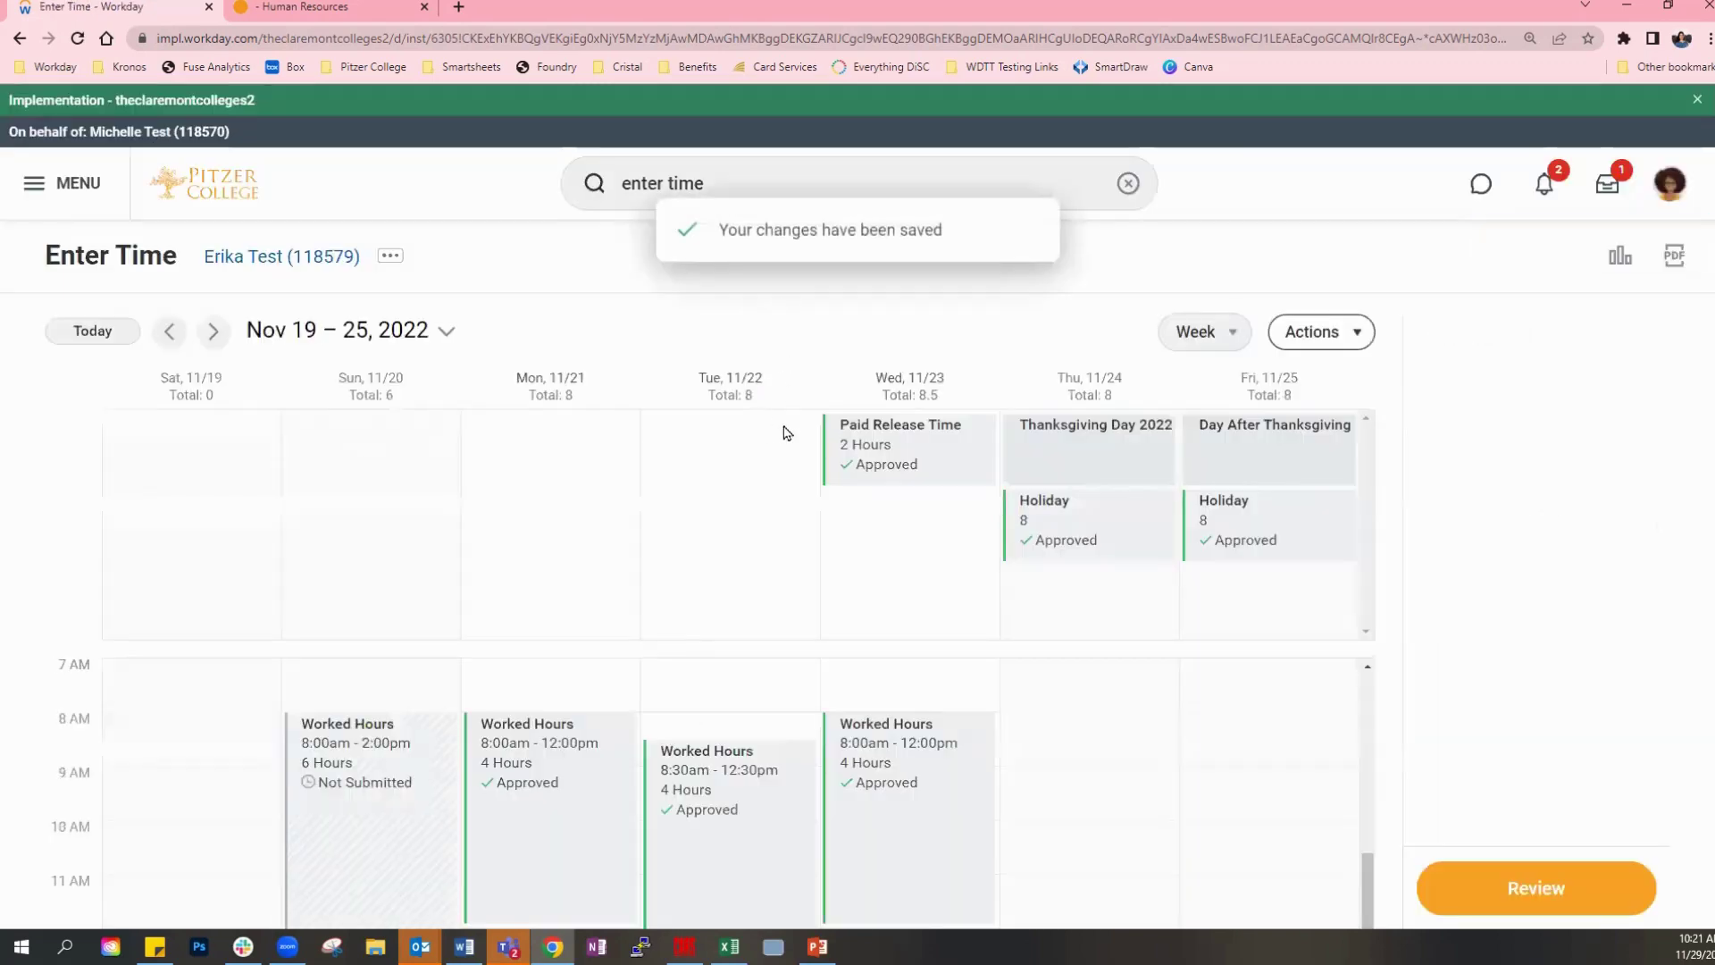
Change the 11/20/2022 entry's Out time to 12 PM, clear its meal break waiver and comment, and save it.
scroll(710, 545, "down", 3)
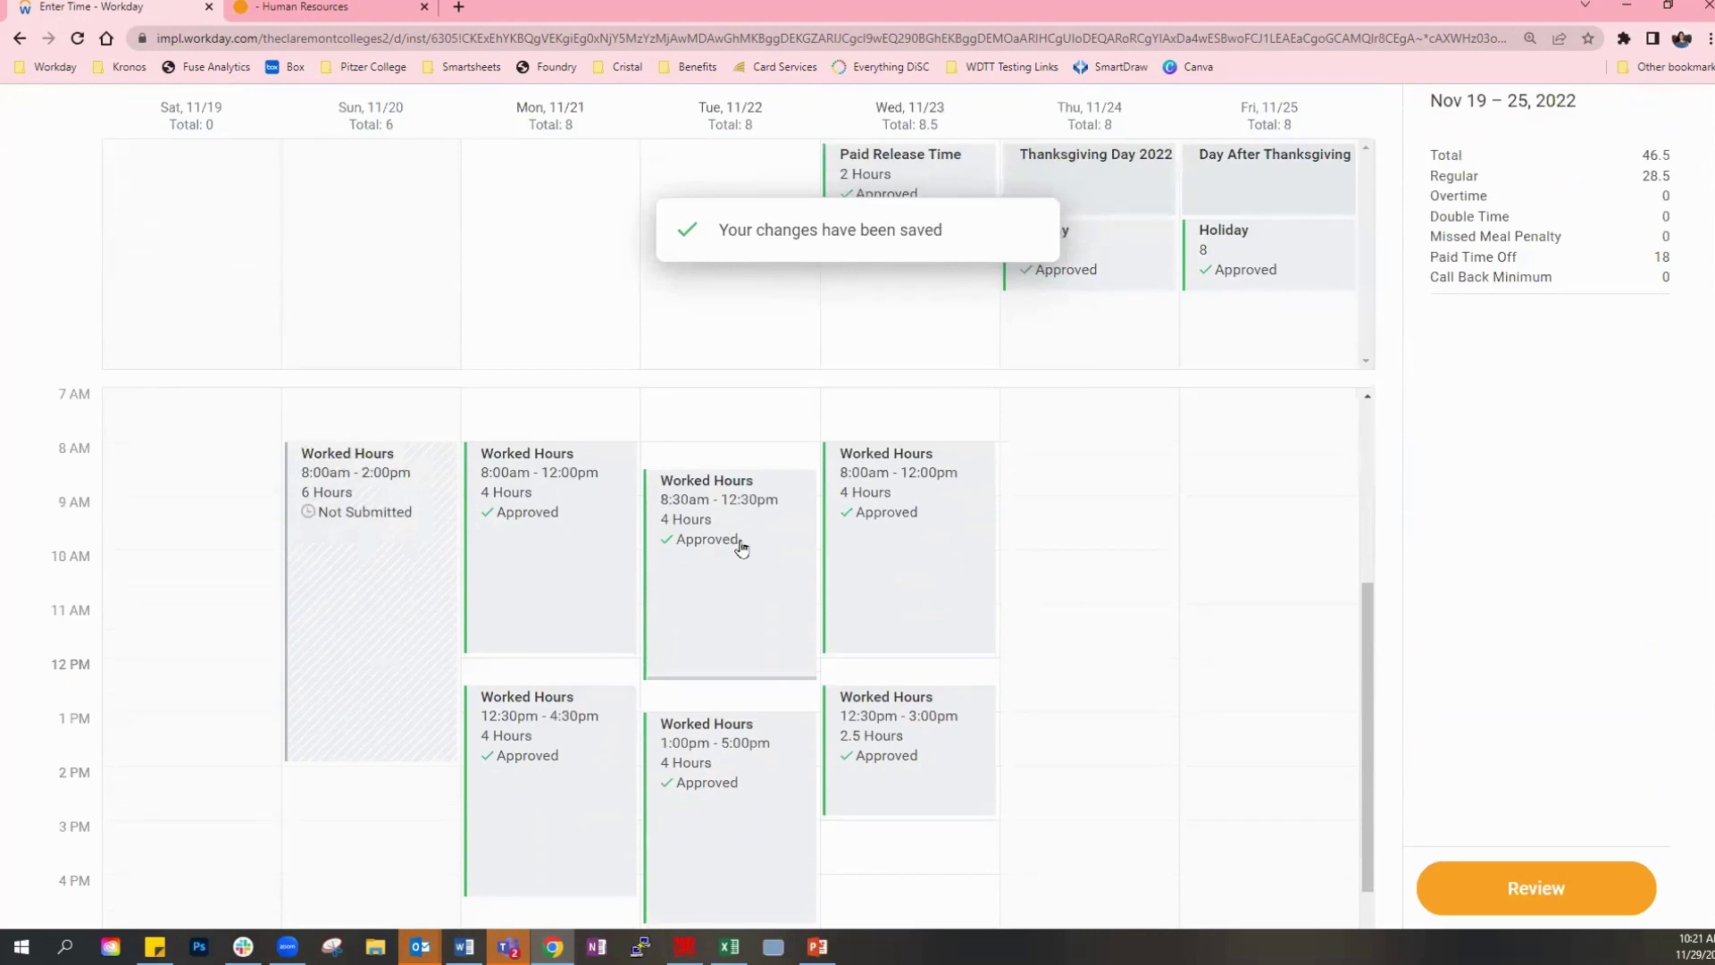
left_click(375, 556)
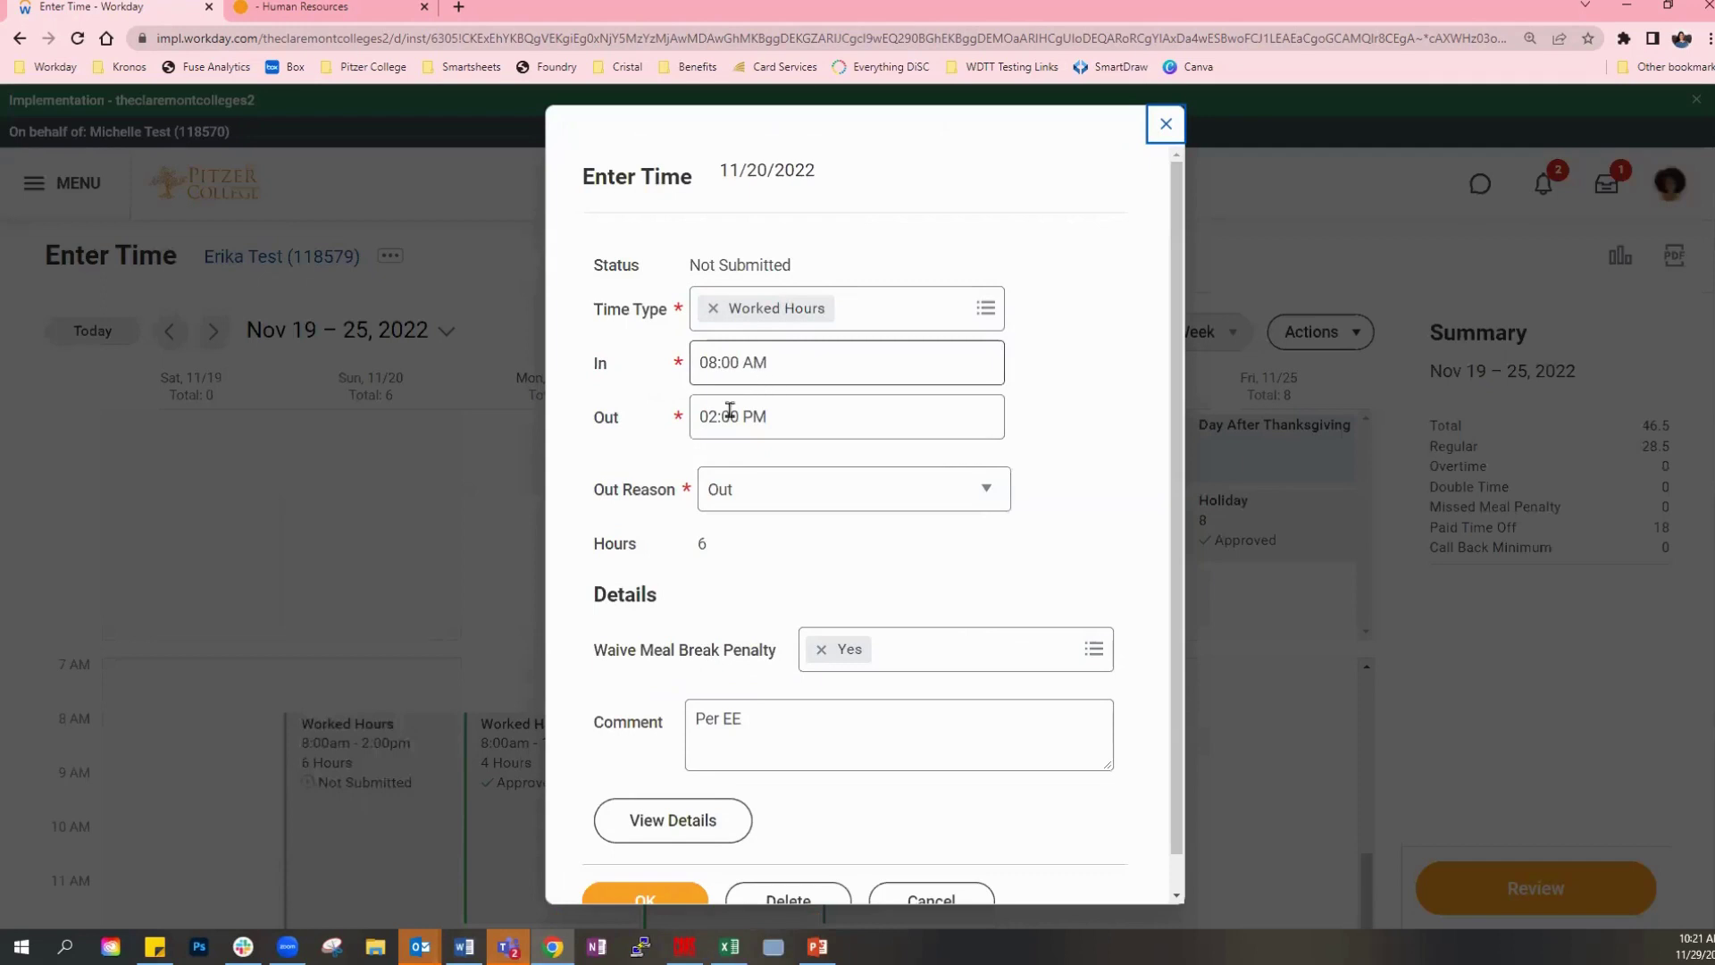
left_click(705, 416)
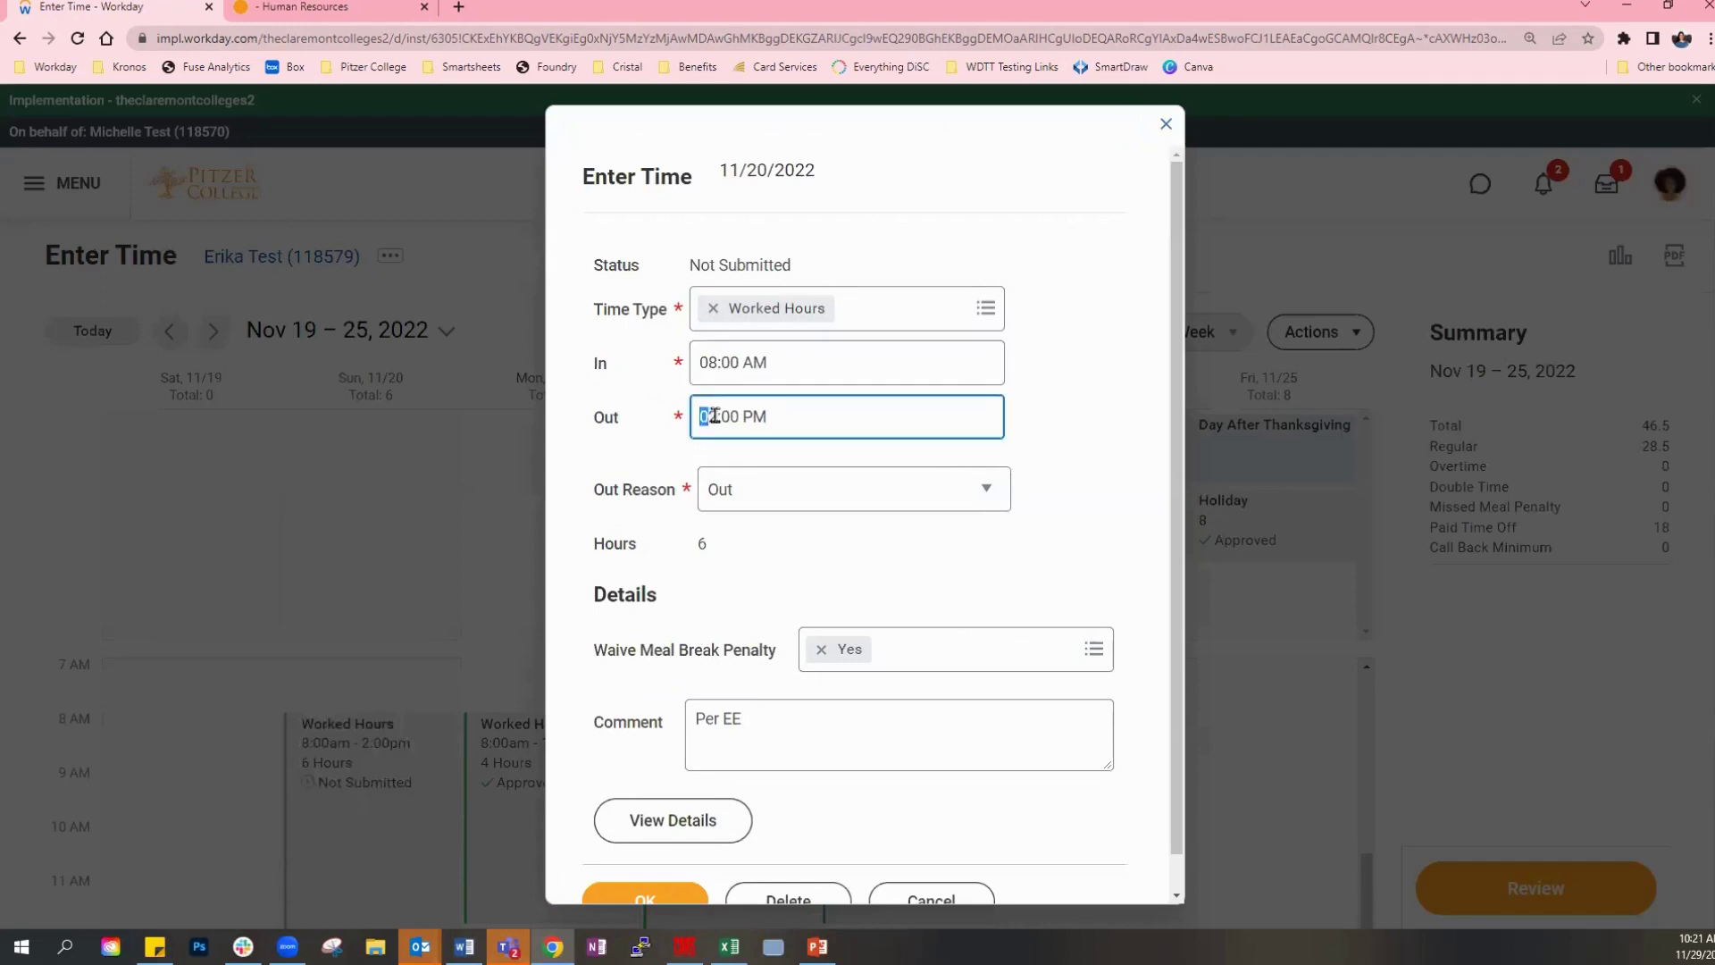
type("1")
left_click(871, 577)
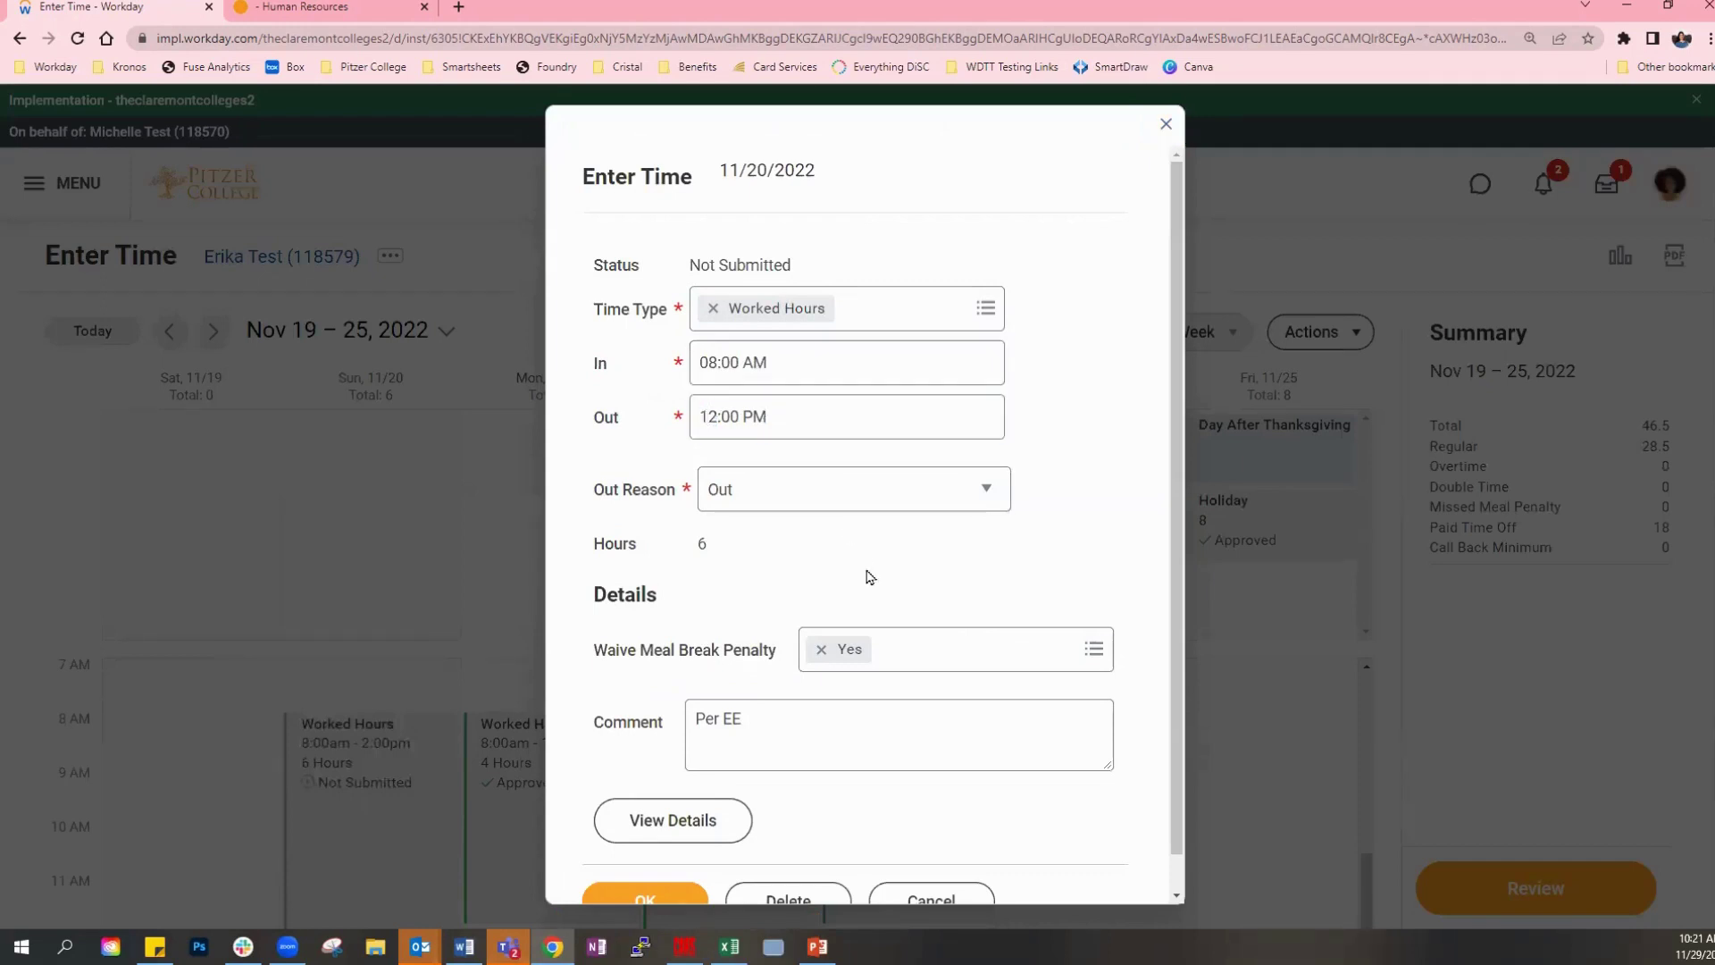
left_click(821, 649)
left_click(792, 739)
key("ctrl+a")
key("BackSpace")
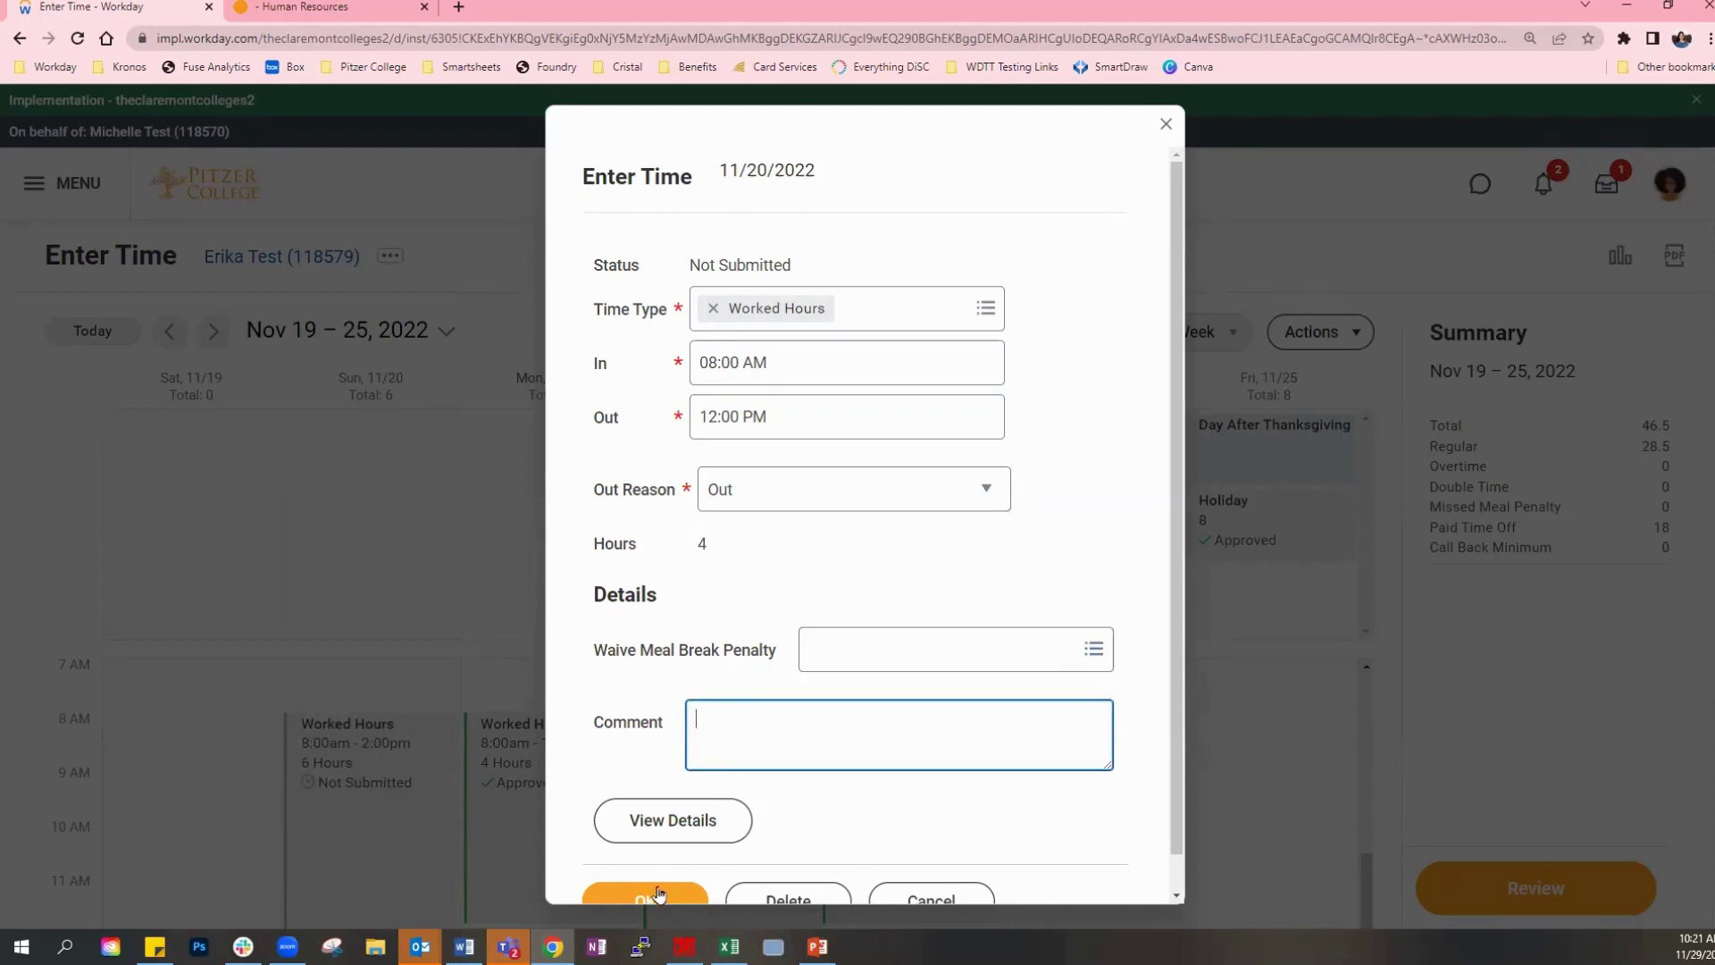
left_click(652, 893)
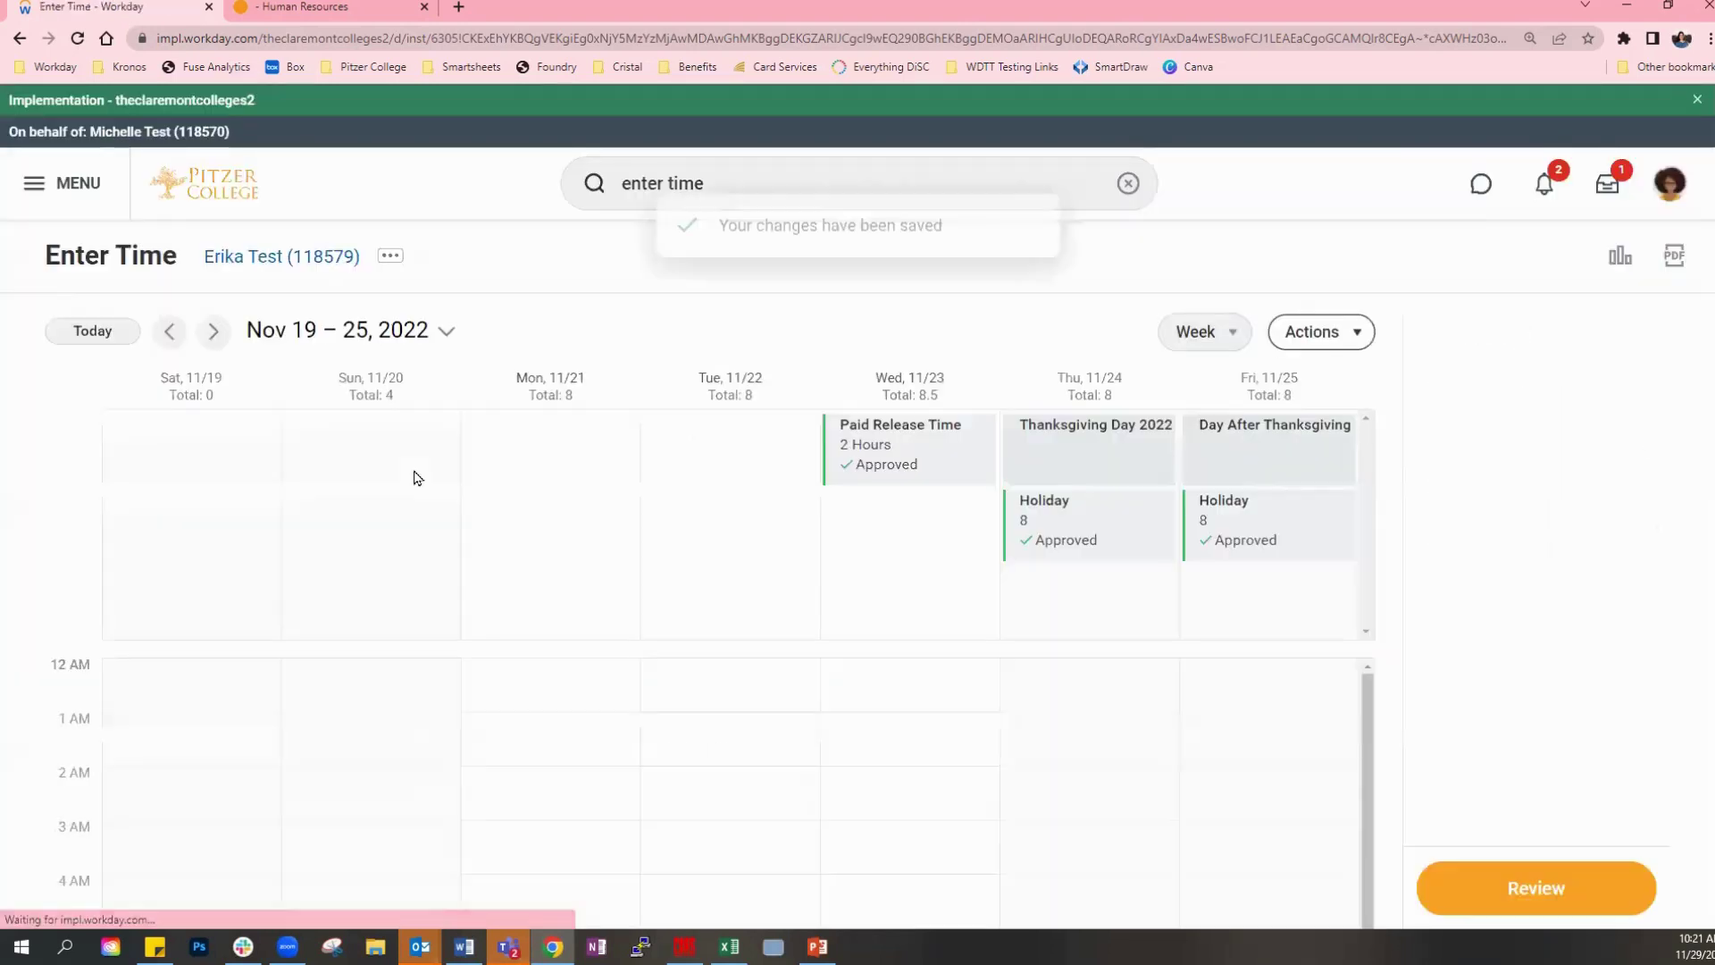
Add a second Worked Hours entry for 11/20/2022 with In 12:15 PM and Out 5 PM, and save it.
scroll(600, 399, "down", 1)
scroll(599, 399, "down", 2)
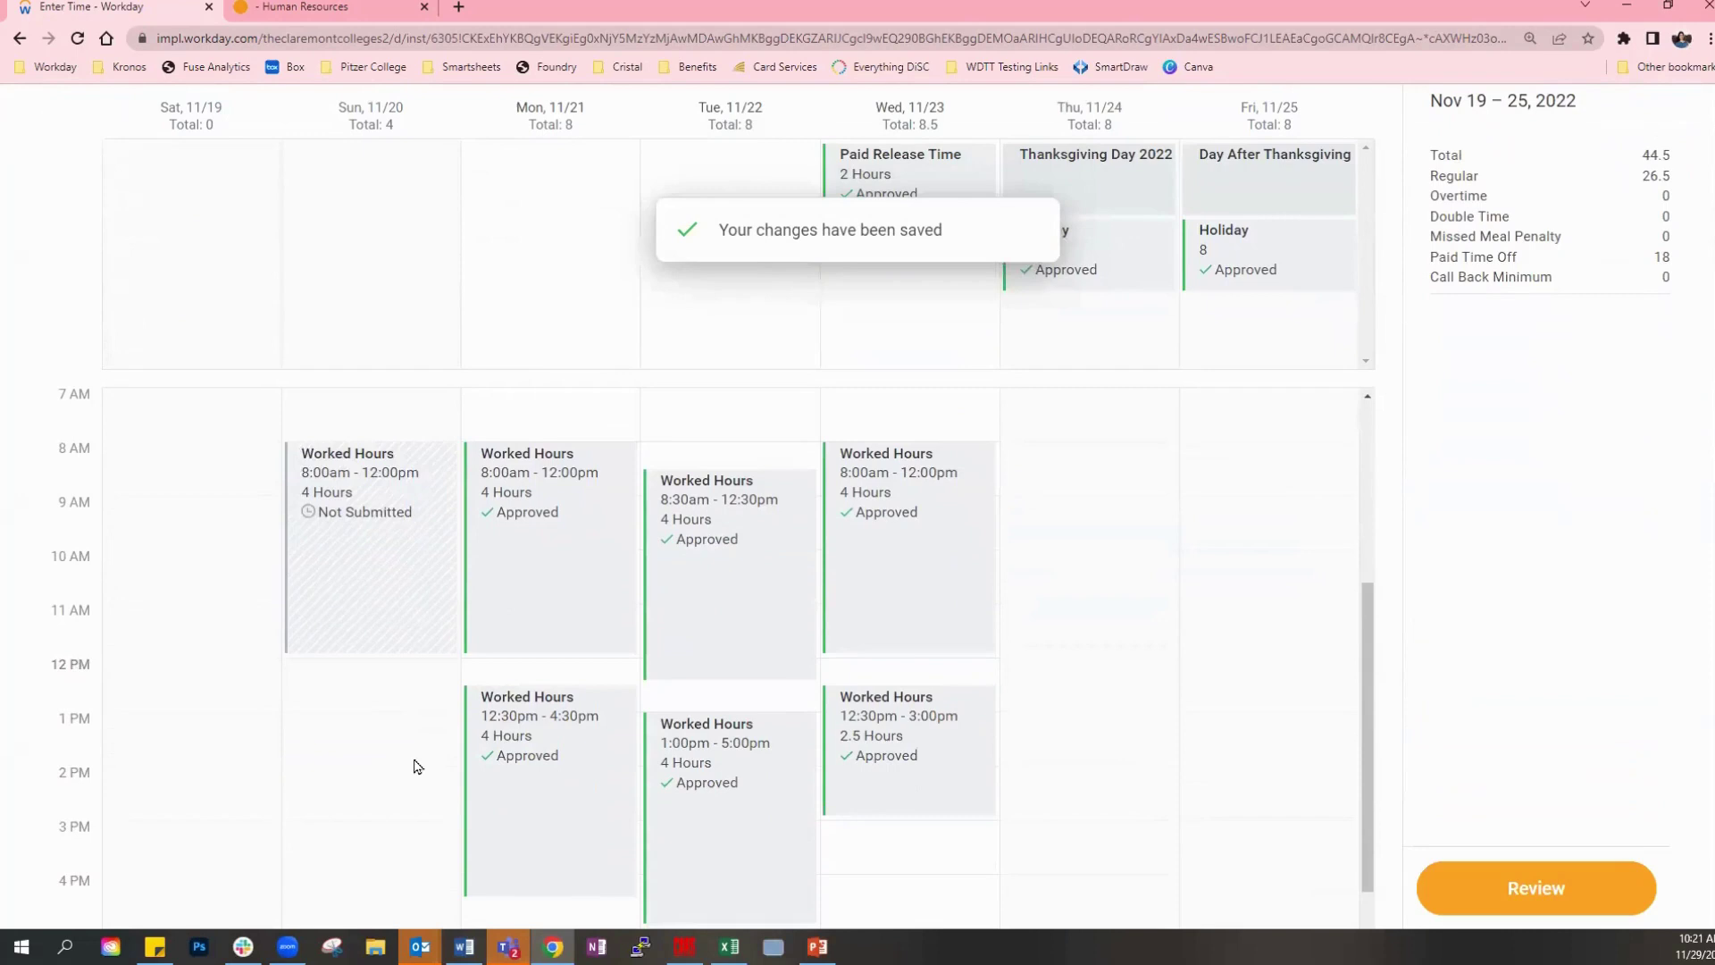
left_click(378, 693)
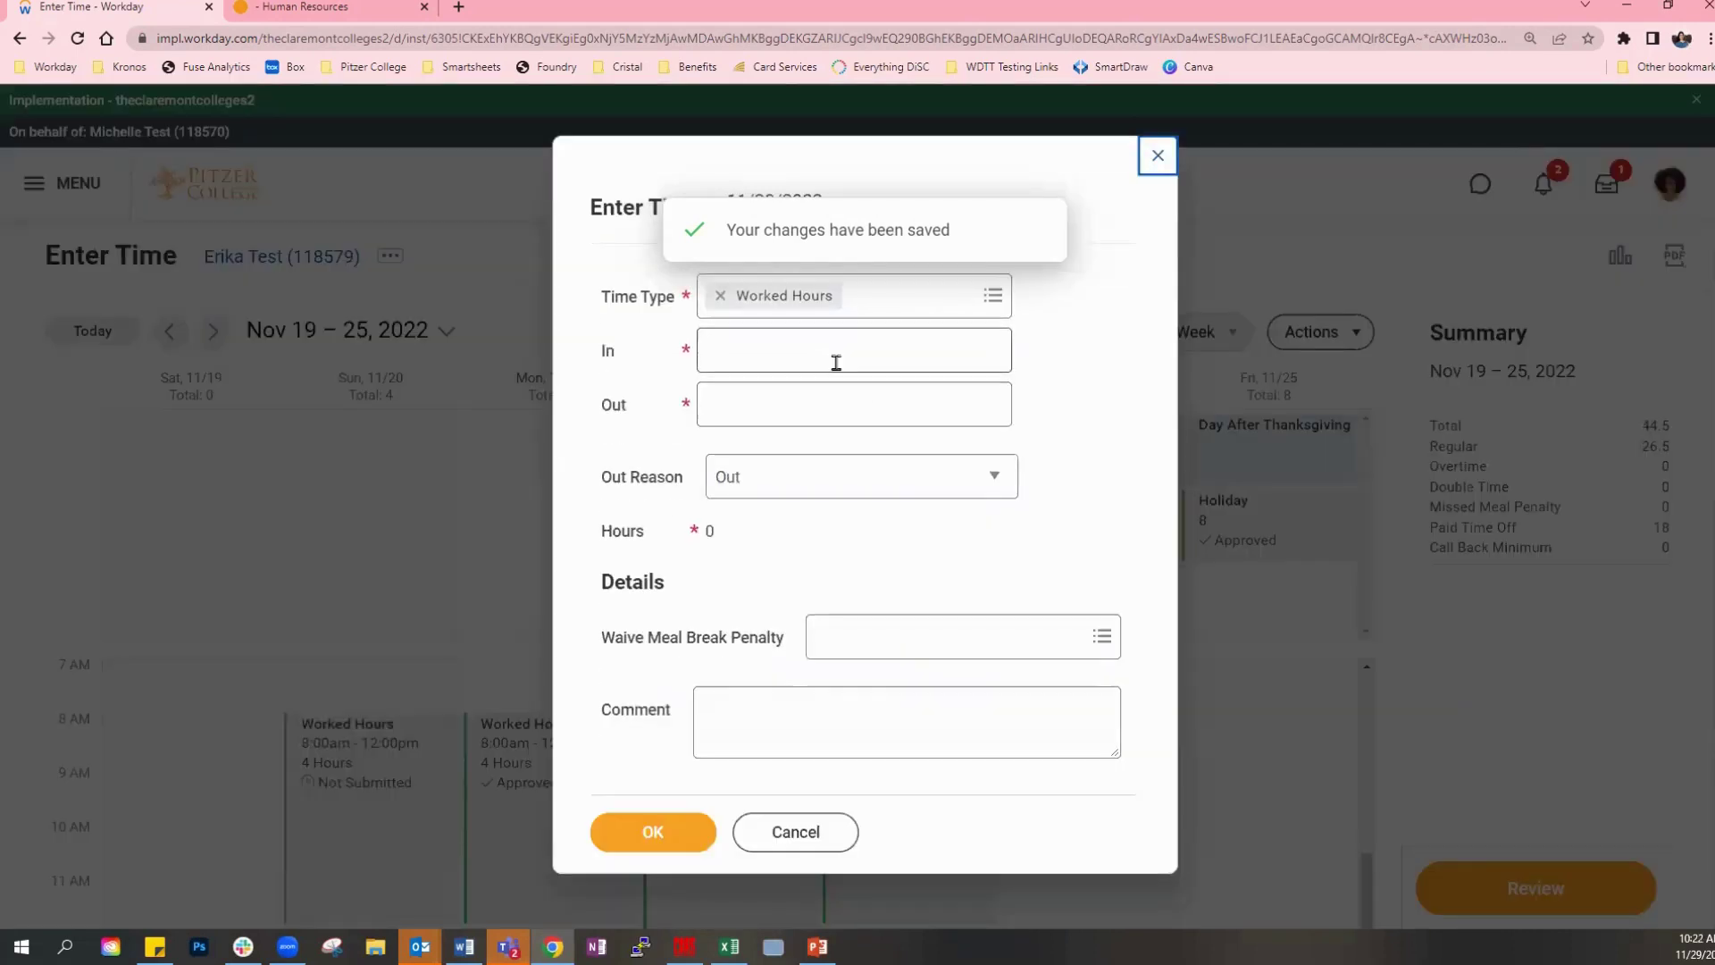
left_click(817, 351)
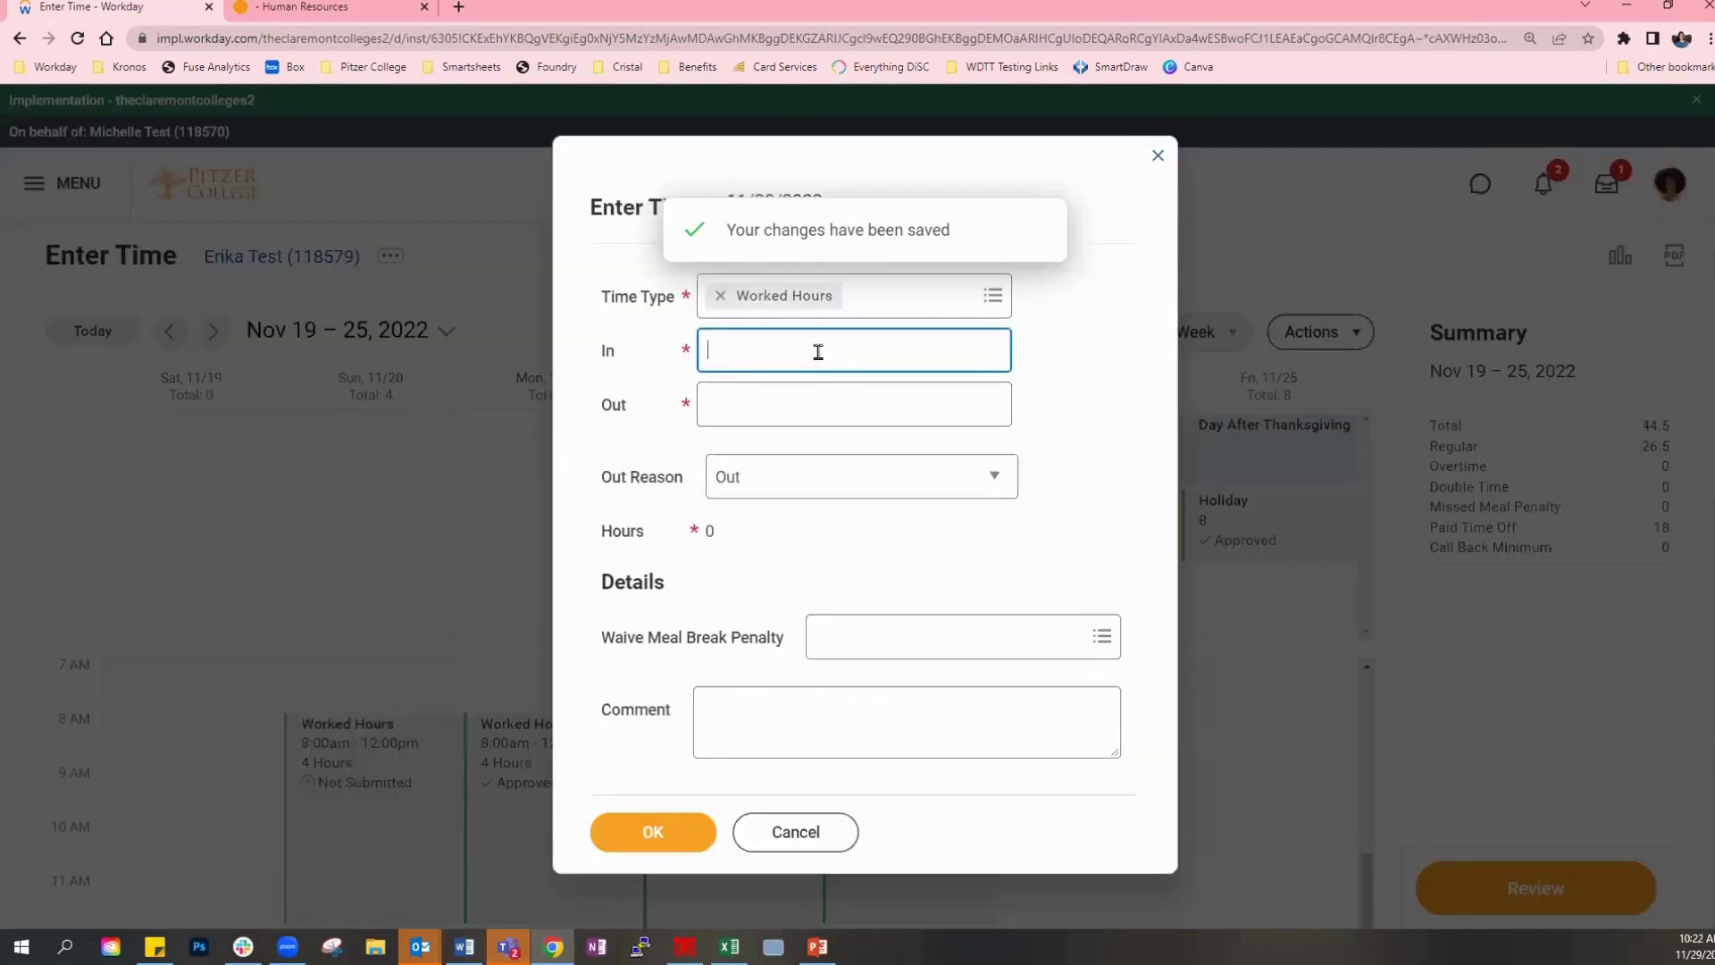
type("12:15")
key("Tab")
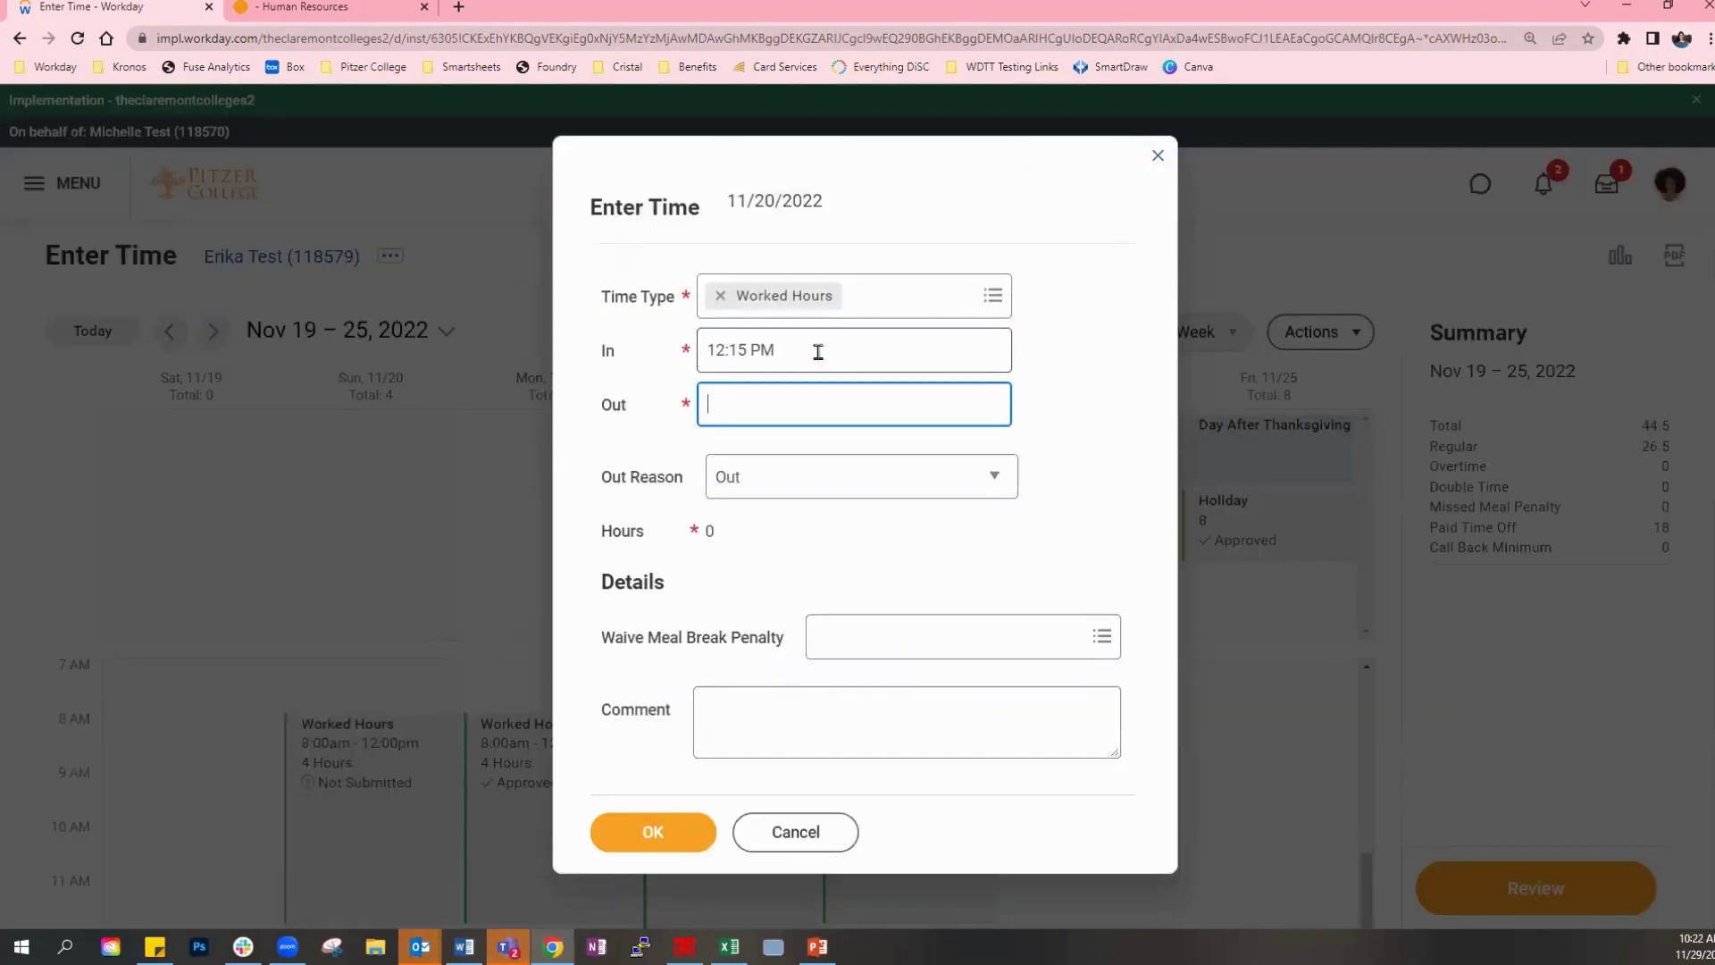
type("pm")
key("BackSpace")
key("BackSpace")
type("5 pm")
key("Tab")
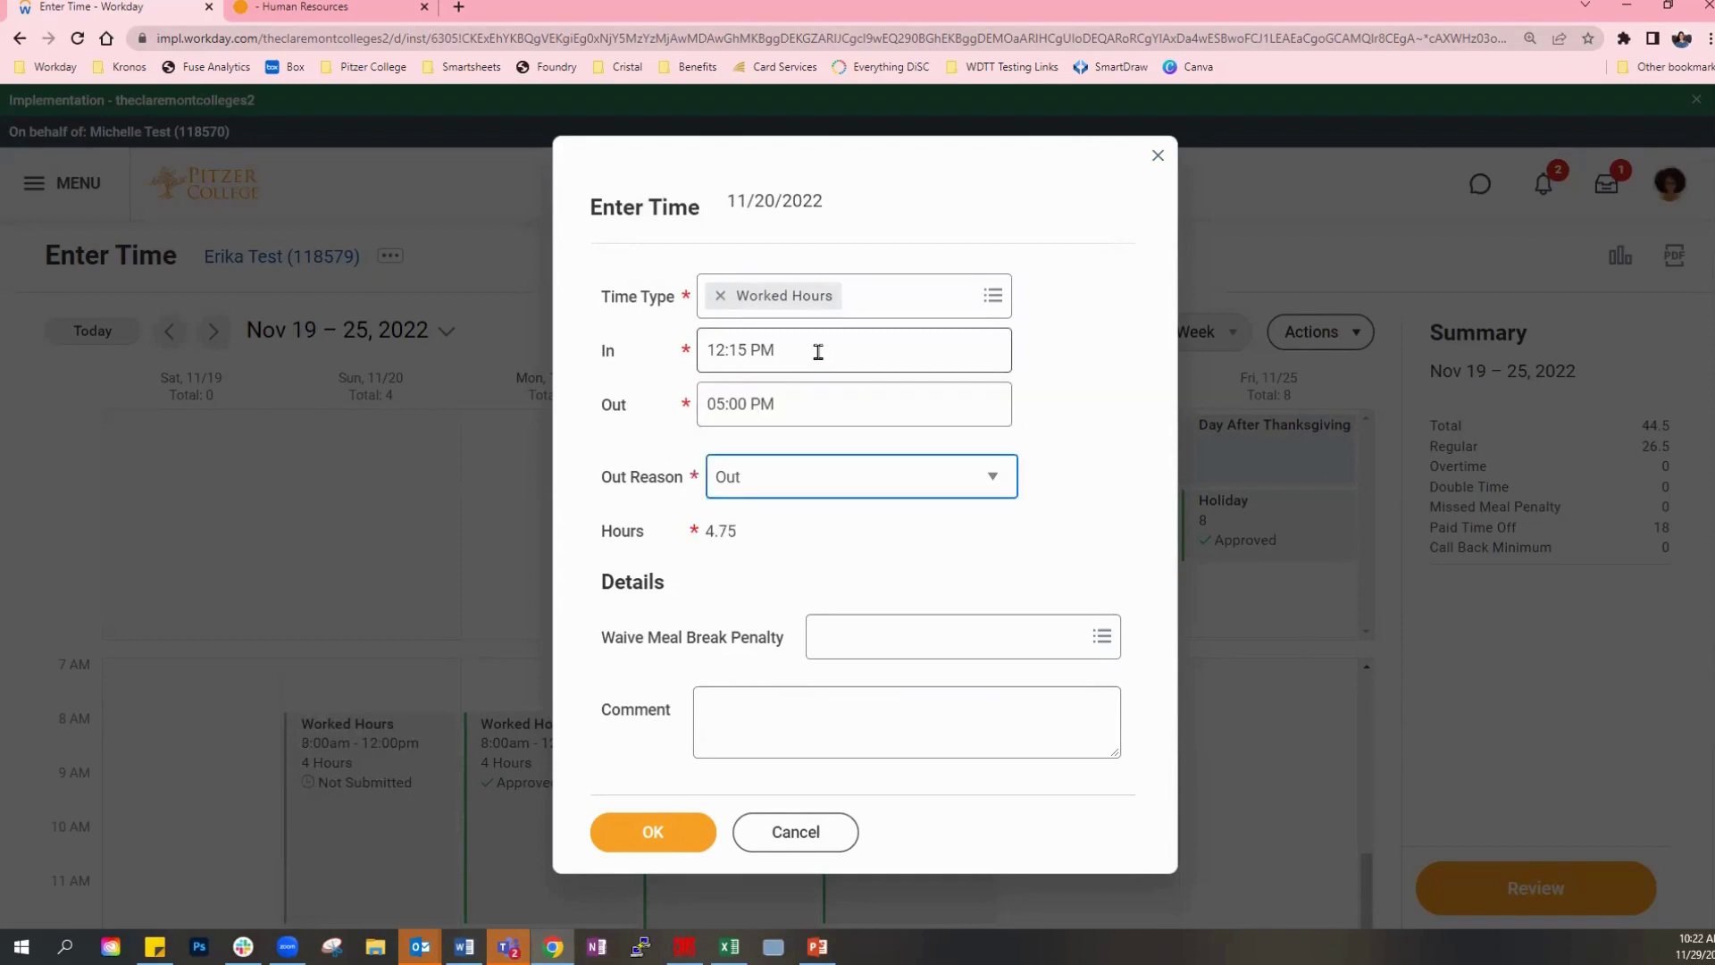
left_click(679, 831)
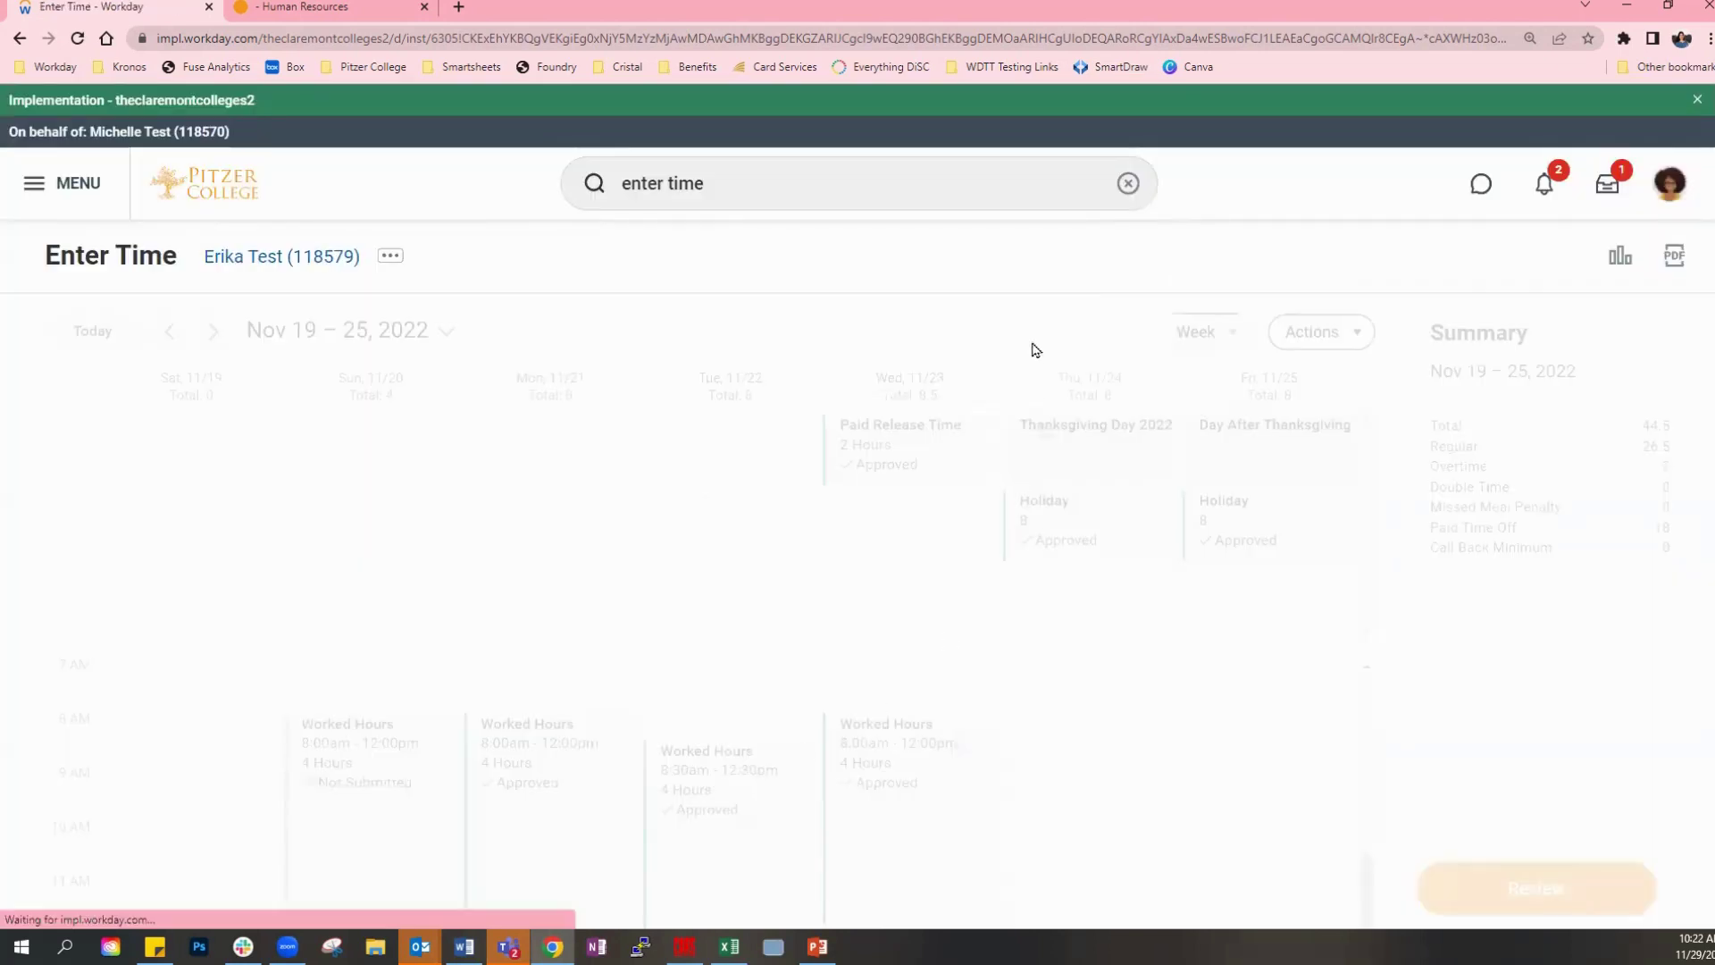
Examine the 11/20 worked hours and meal penalty entries alongside the Nov 19 – 25, 2022 time summary.
scroll(925, 572, "down", 3)
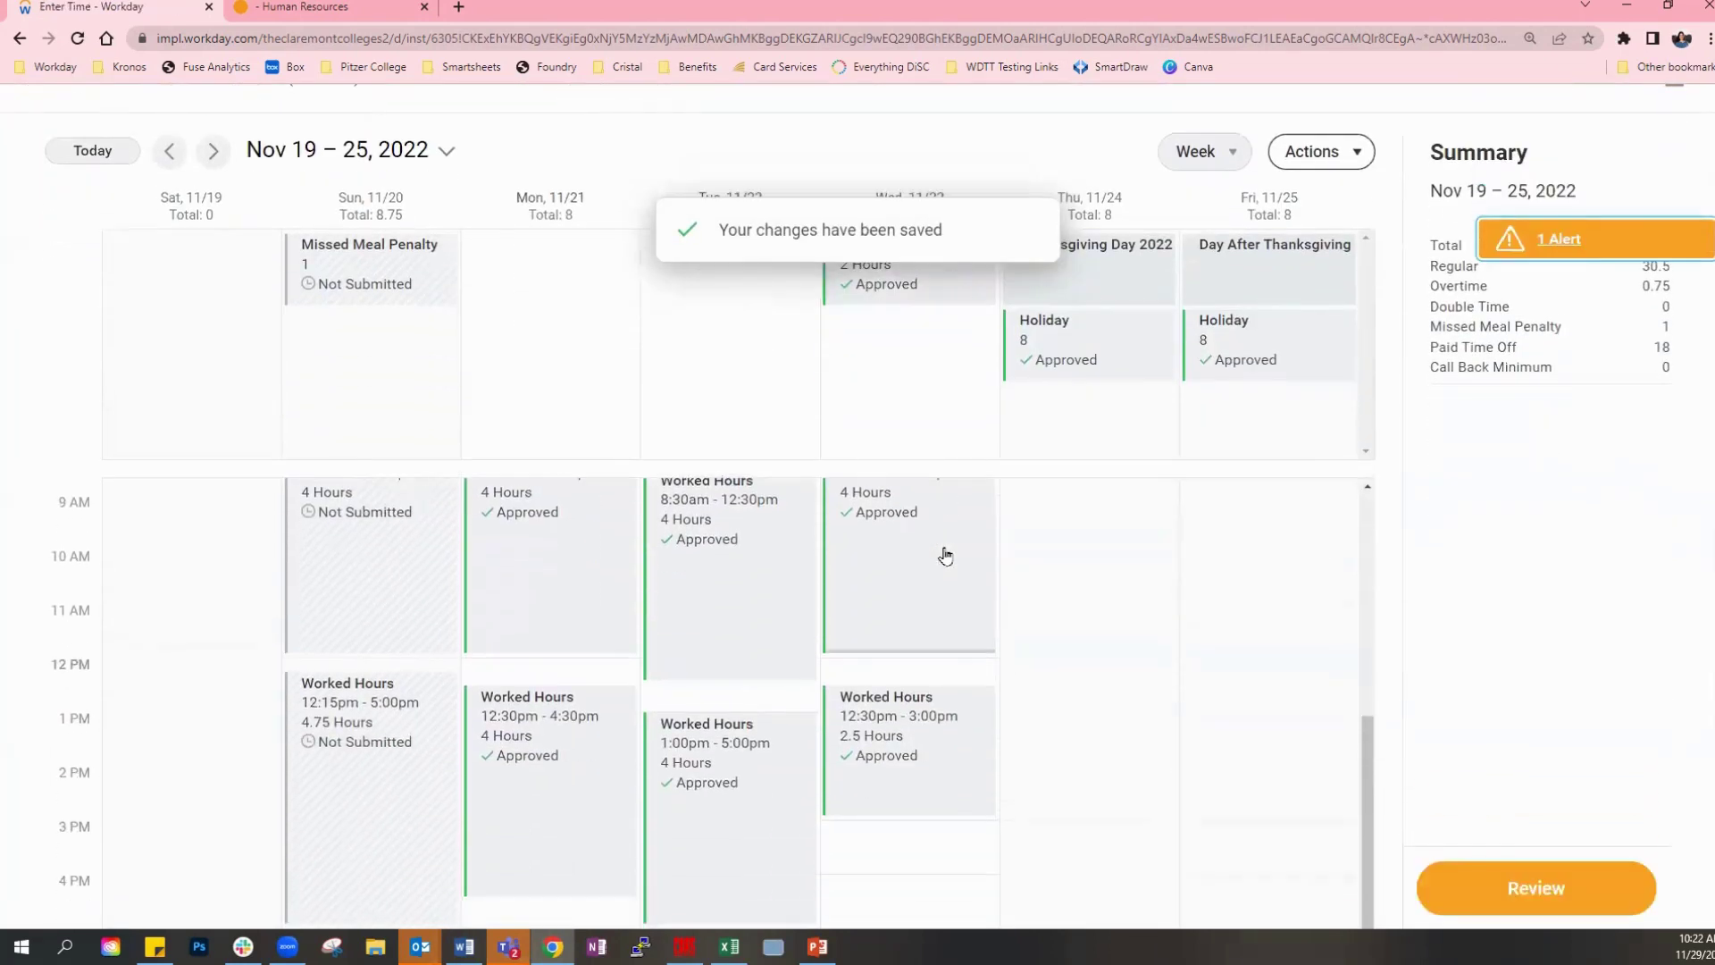
scroll(803, 803, "up", 2)
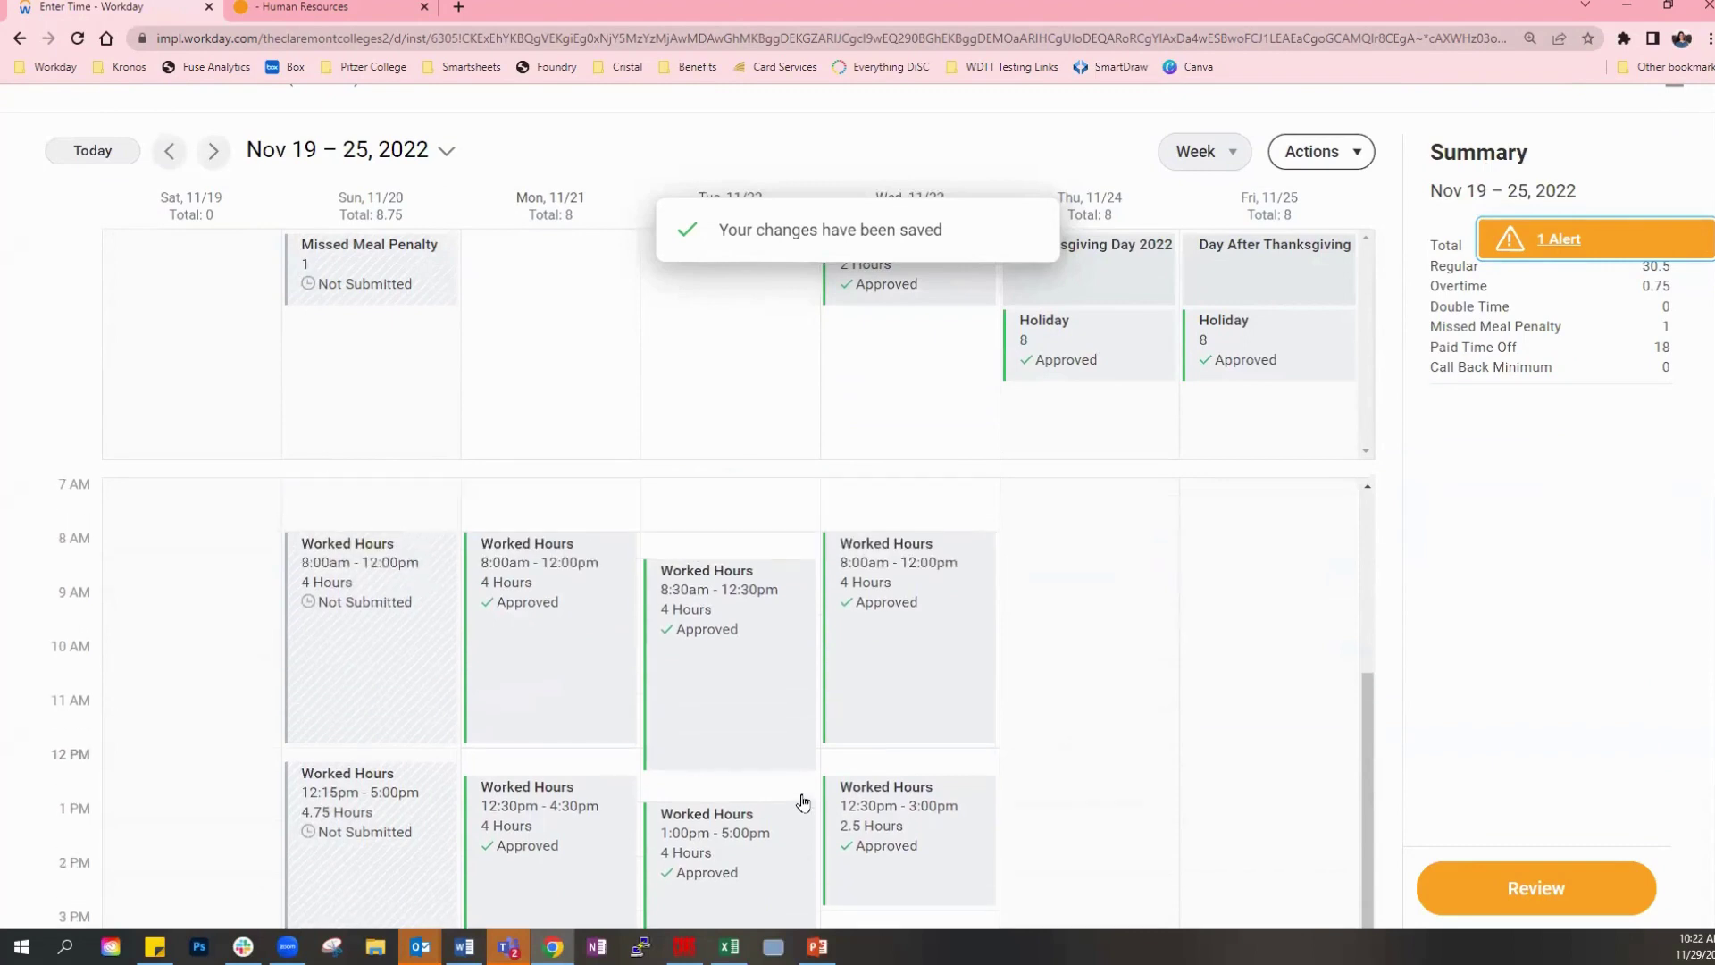
scroll(1706, 520, "down", 1)
scroll(1706, 522, "down", 1)
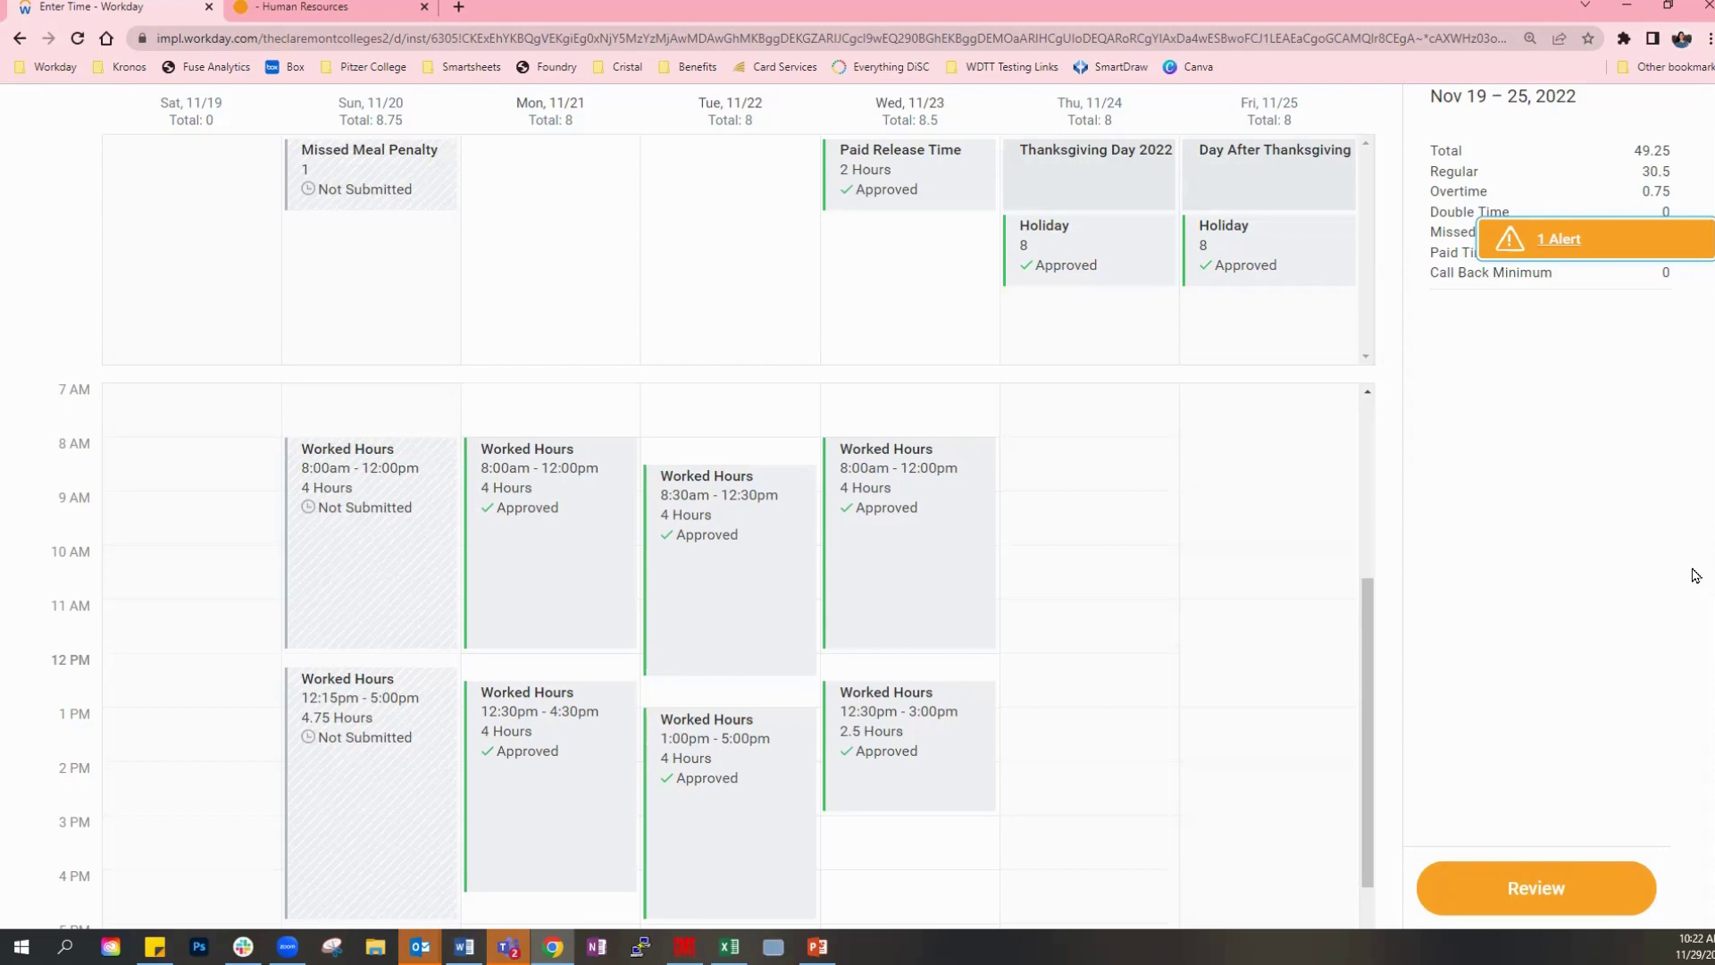
scroll(1704, 534, "down", 1)
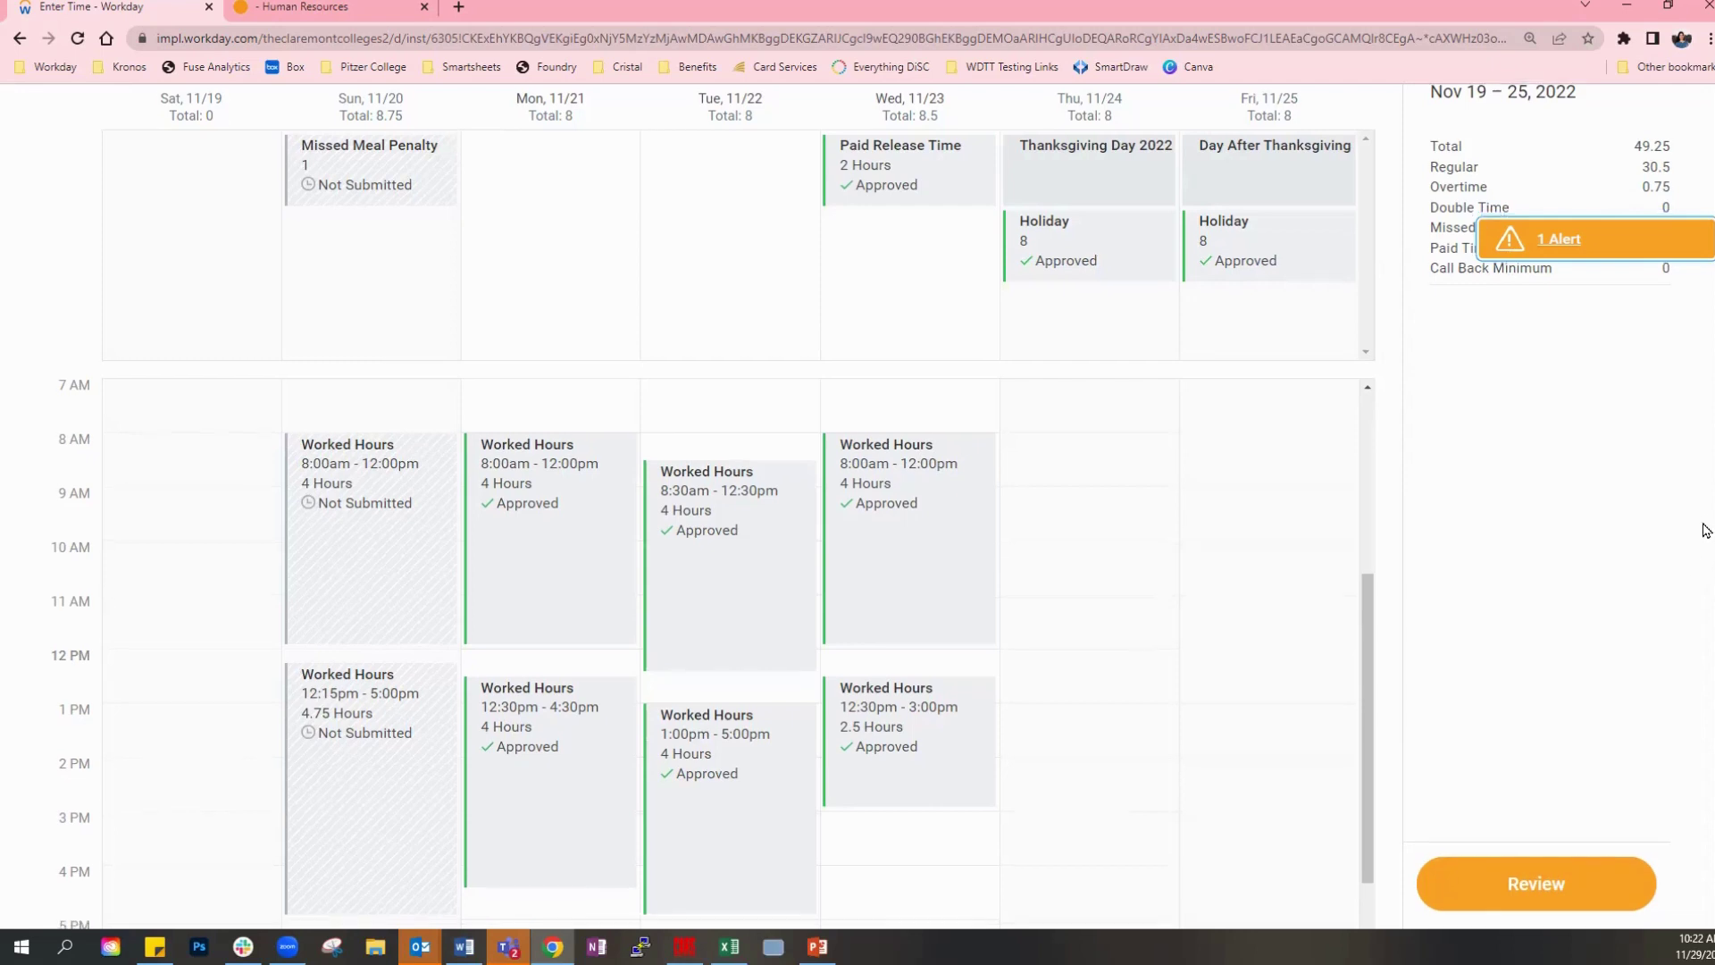
scroll(1704, 531, "up", 1)
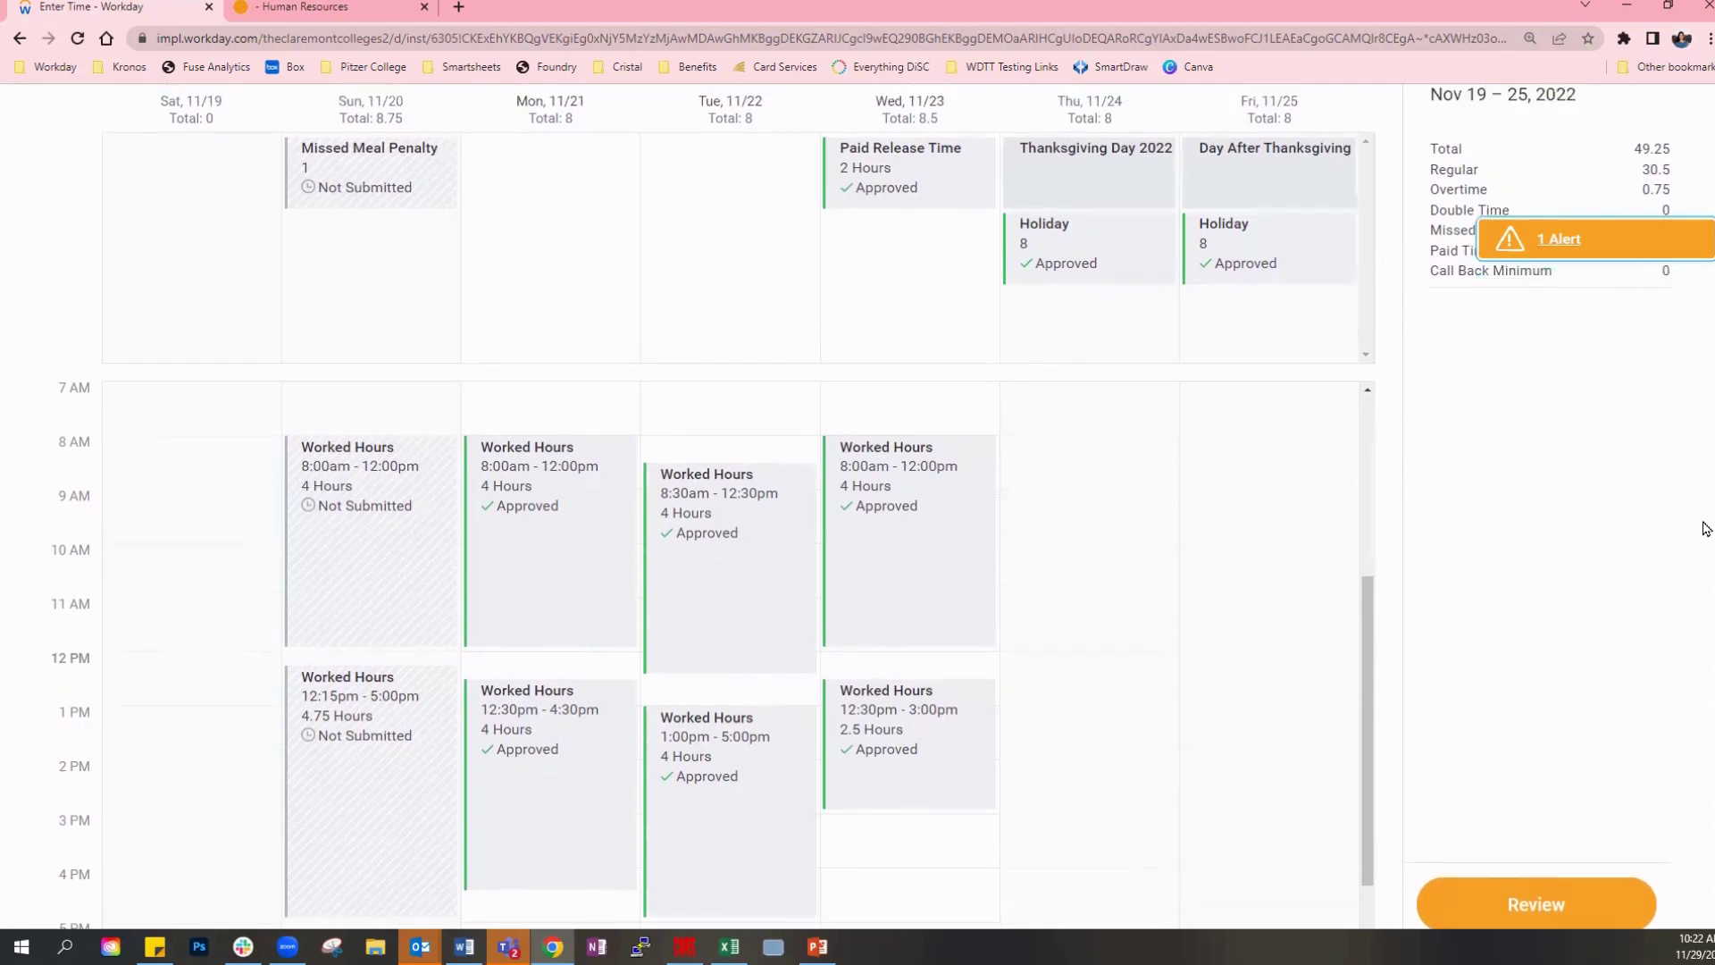
scroll(1705, 530, "down", 1)
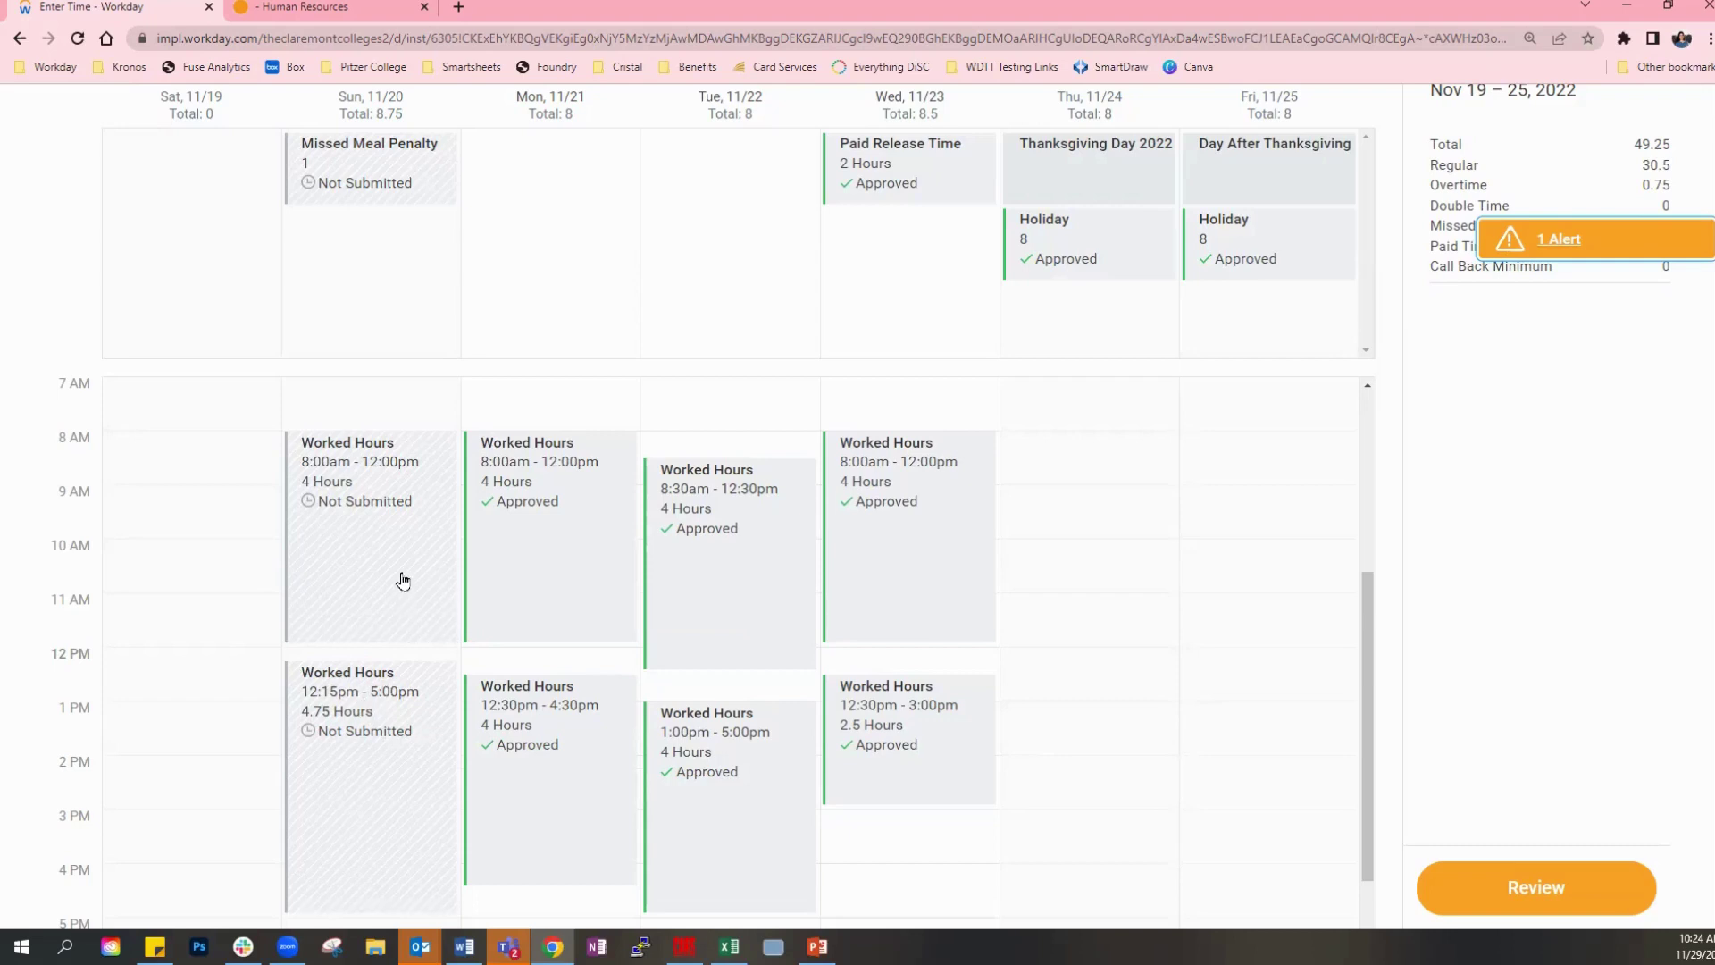
Set Waive Meal Break Penalty to Yes on the 12:15 PM – 5 PM Worked Hours entry of 11/20/2022 and save it.
left_click(394, 712)
left_click(839, 657)
left_click(845, 608)
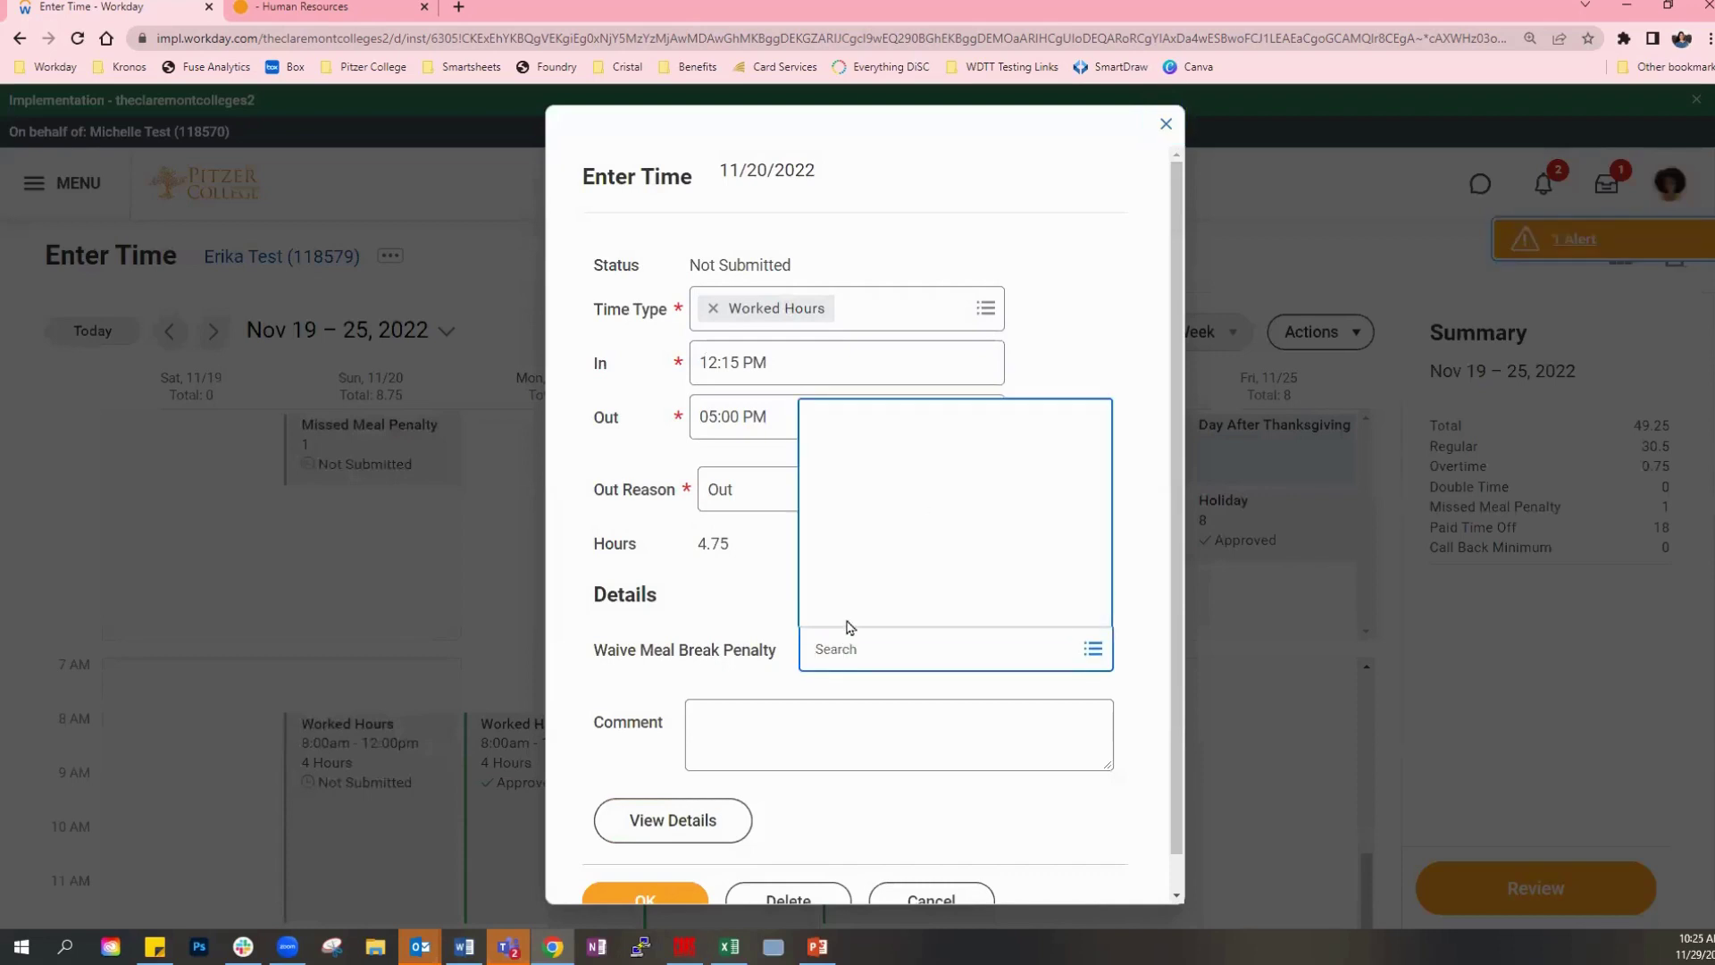
left_click(850, 608)
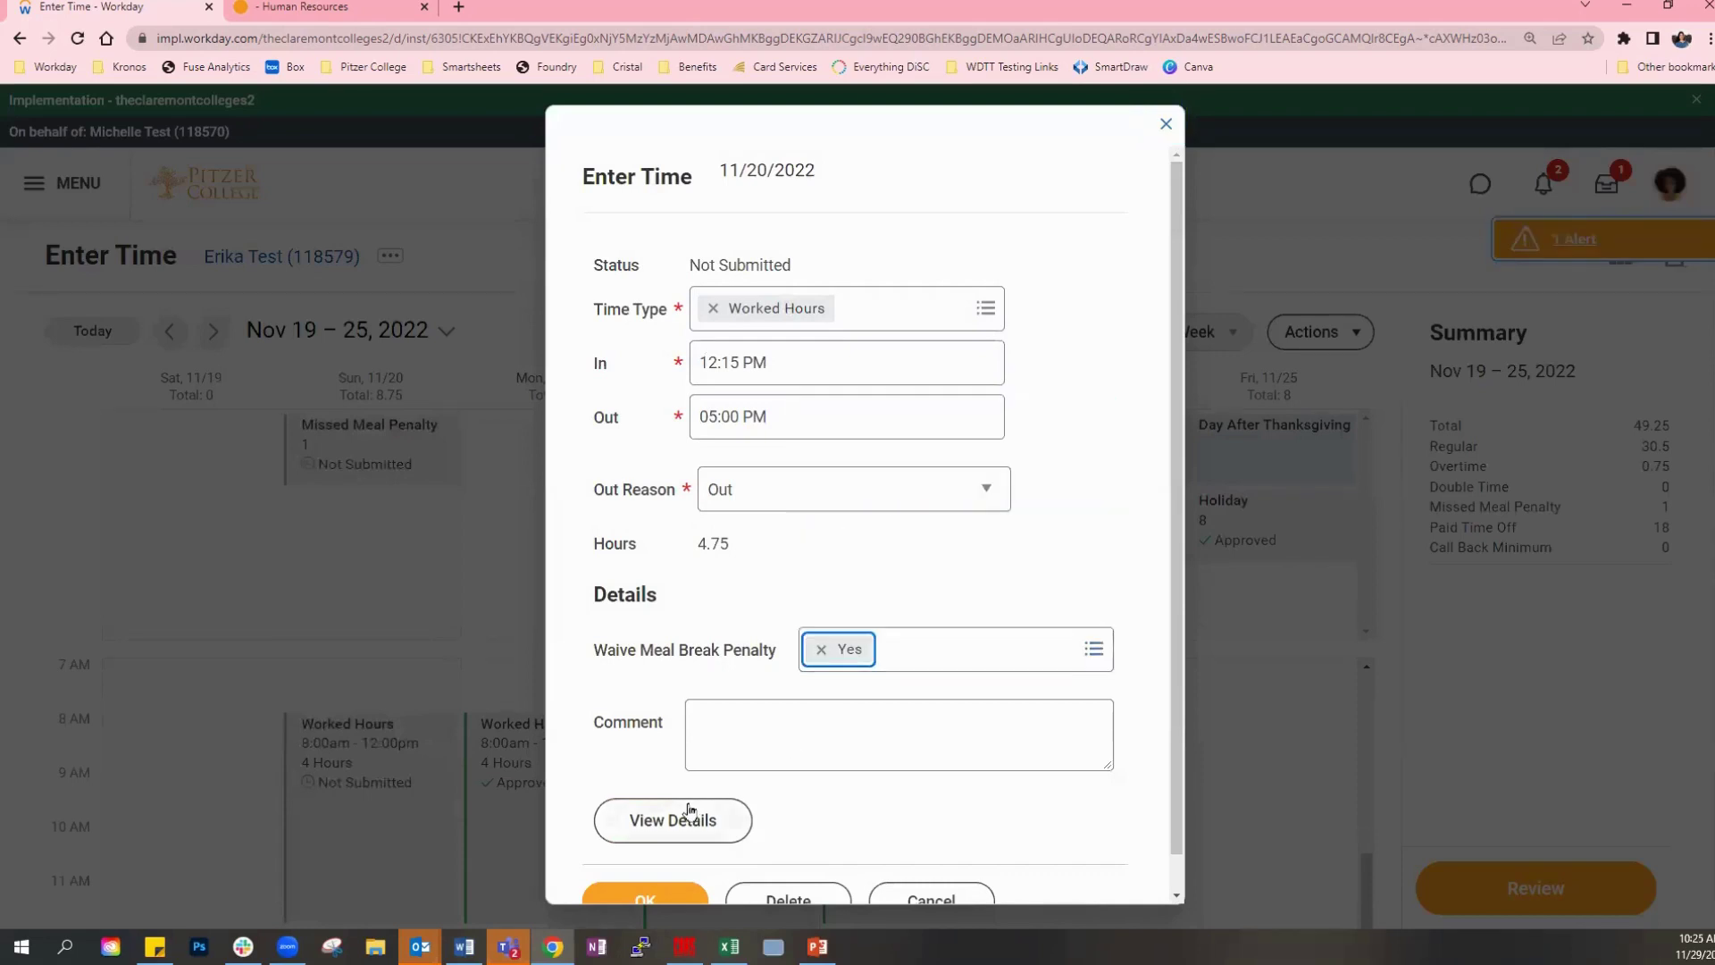
left_click(646, 893)
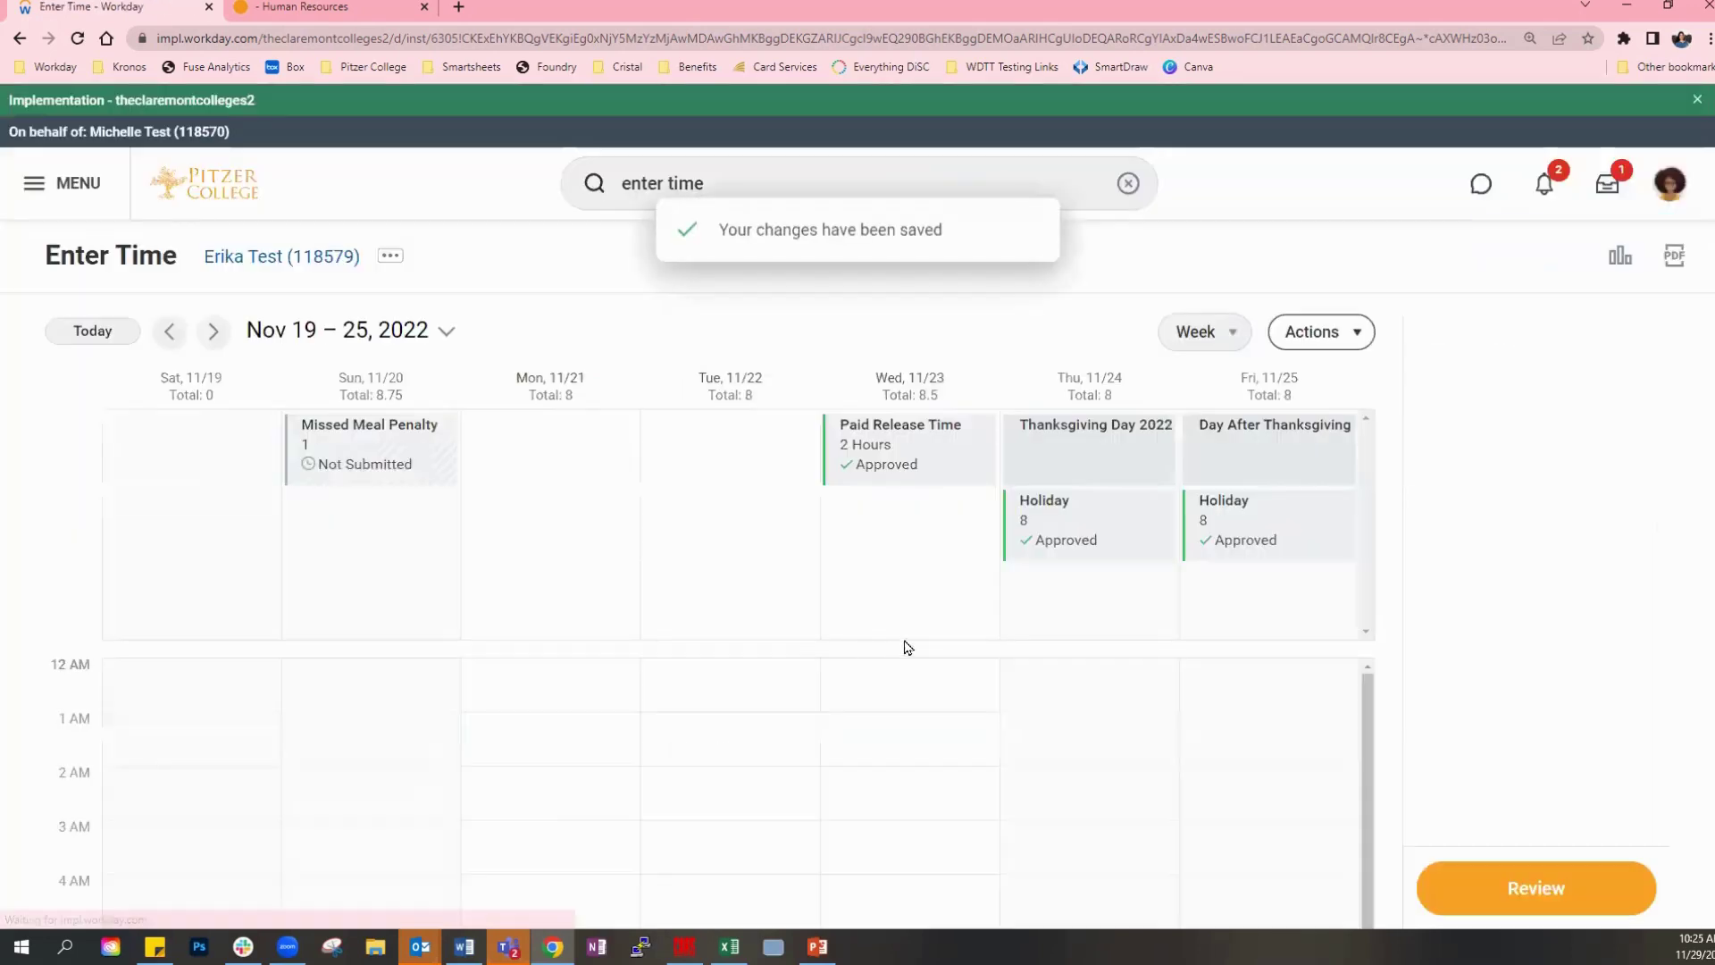
scroll(913, 641, "down", 3)
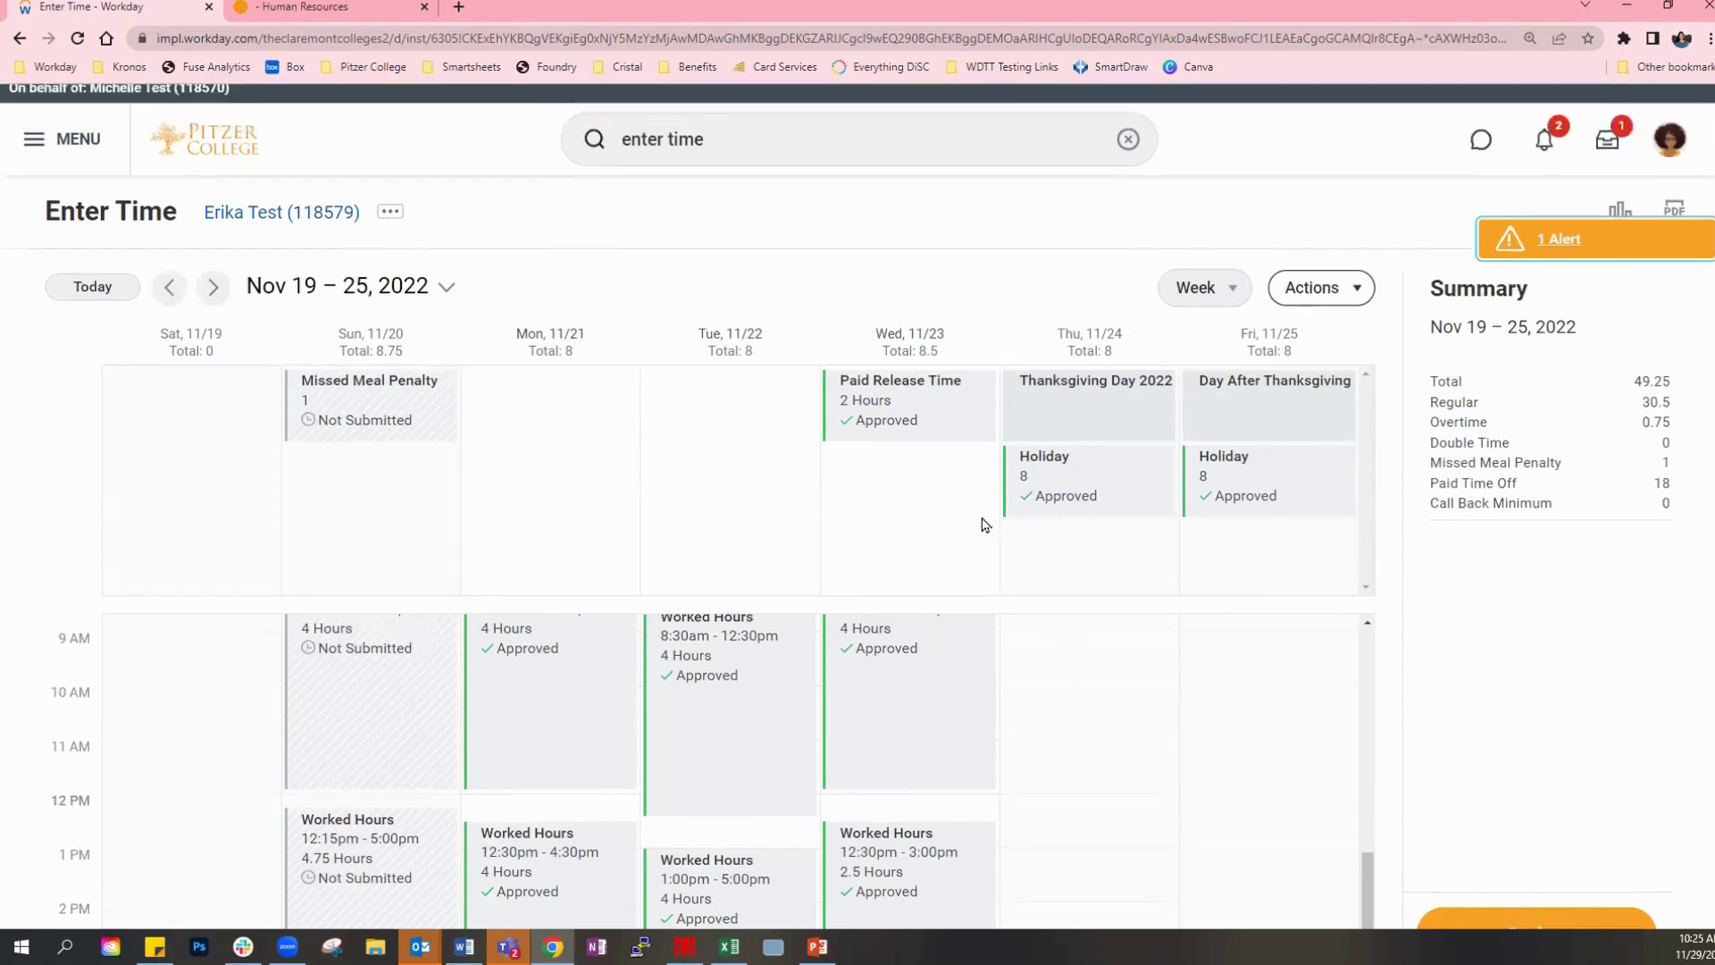
Find the Start Proxy task and start acting as the student employee test account.
scroll(982, 524, "up", 1)
left_click(715, 183)
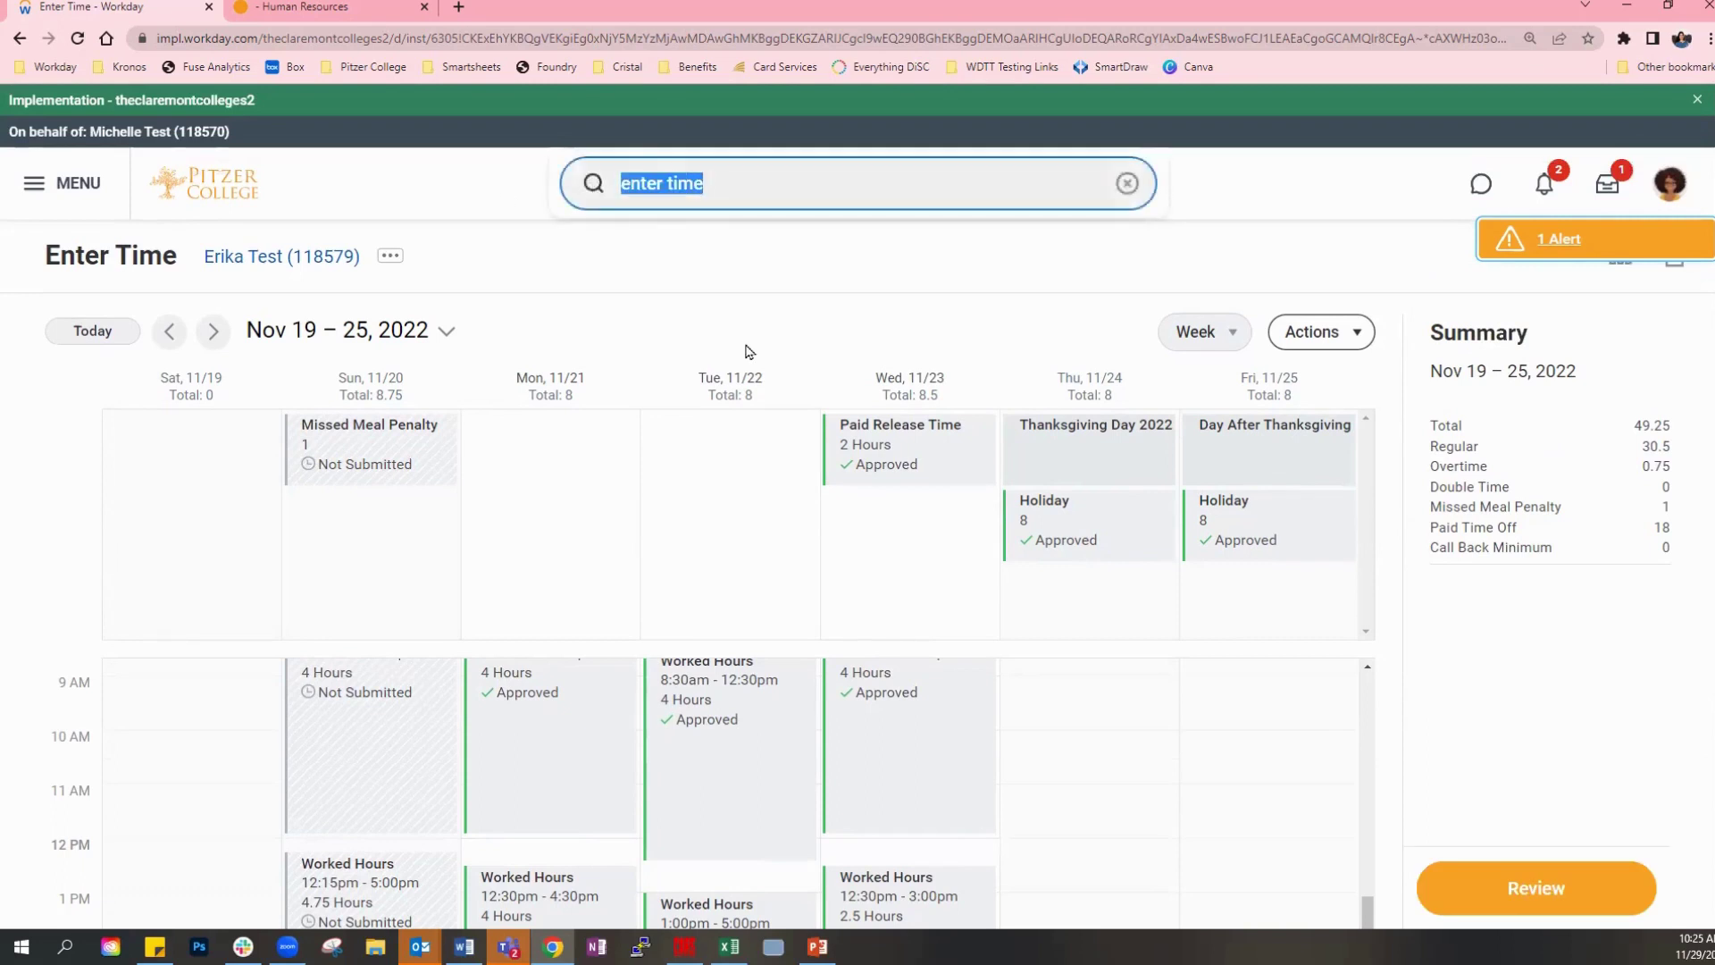
key("BackSpace")
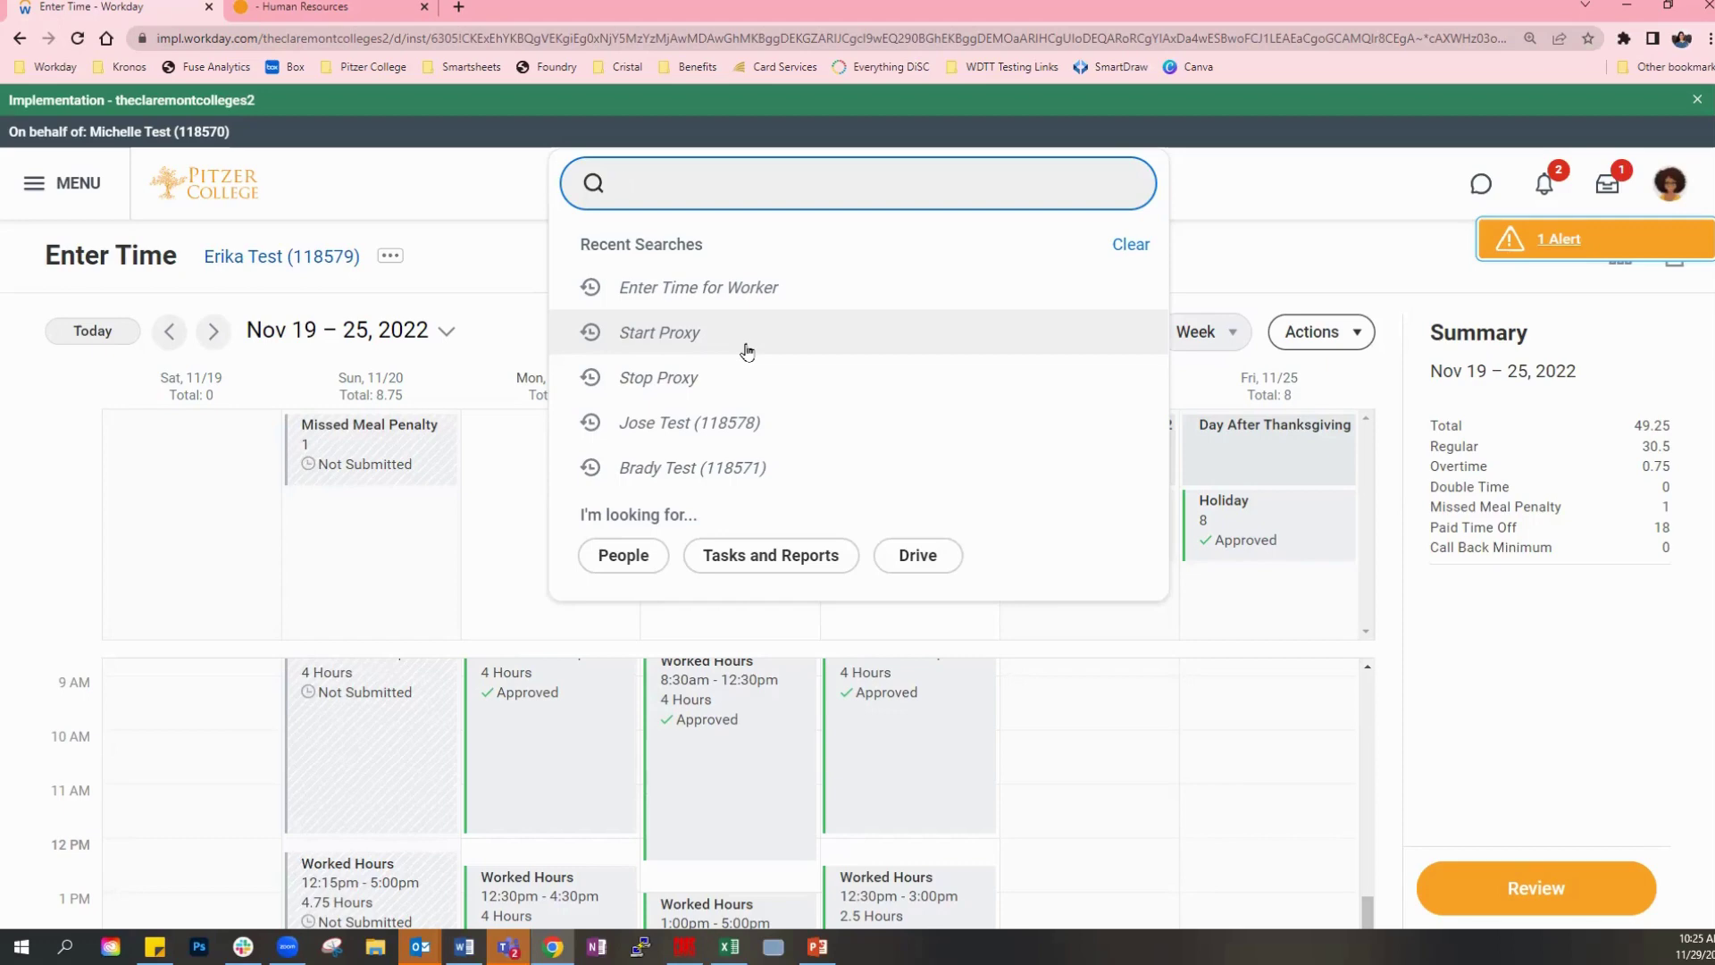
type("start pr")
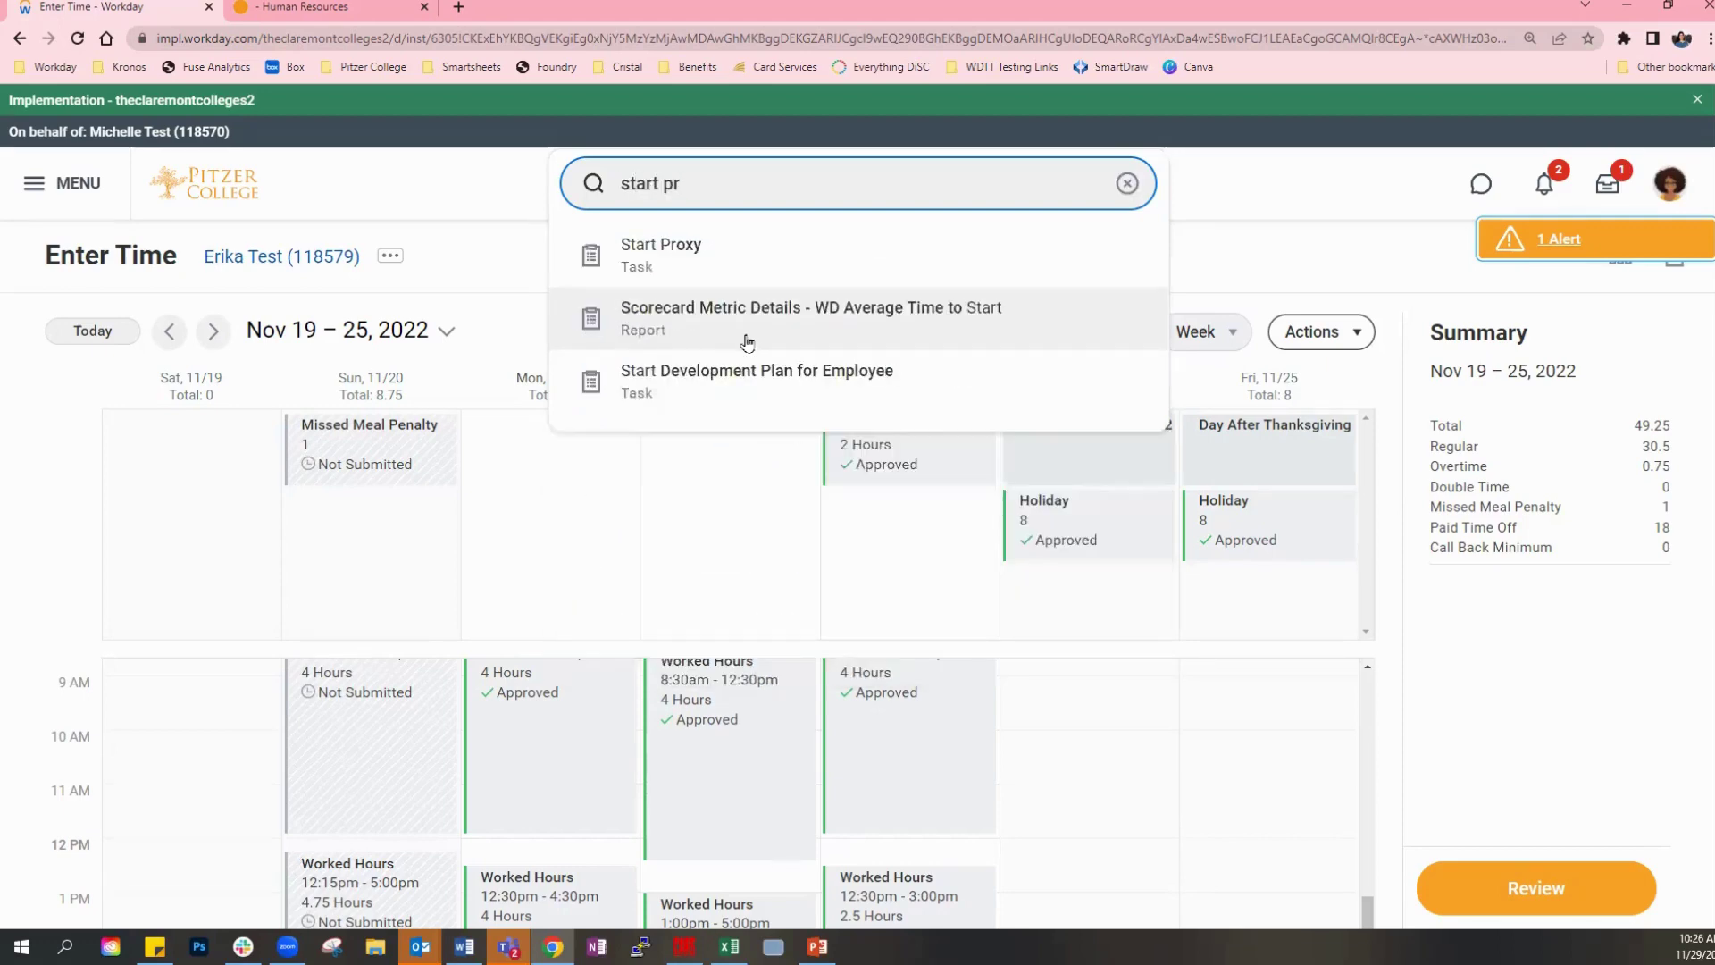
left_click(747, 246)
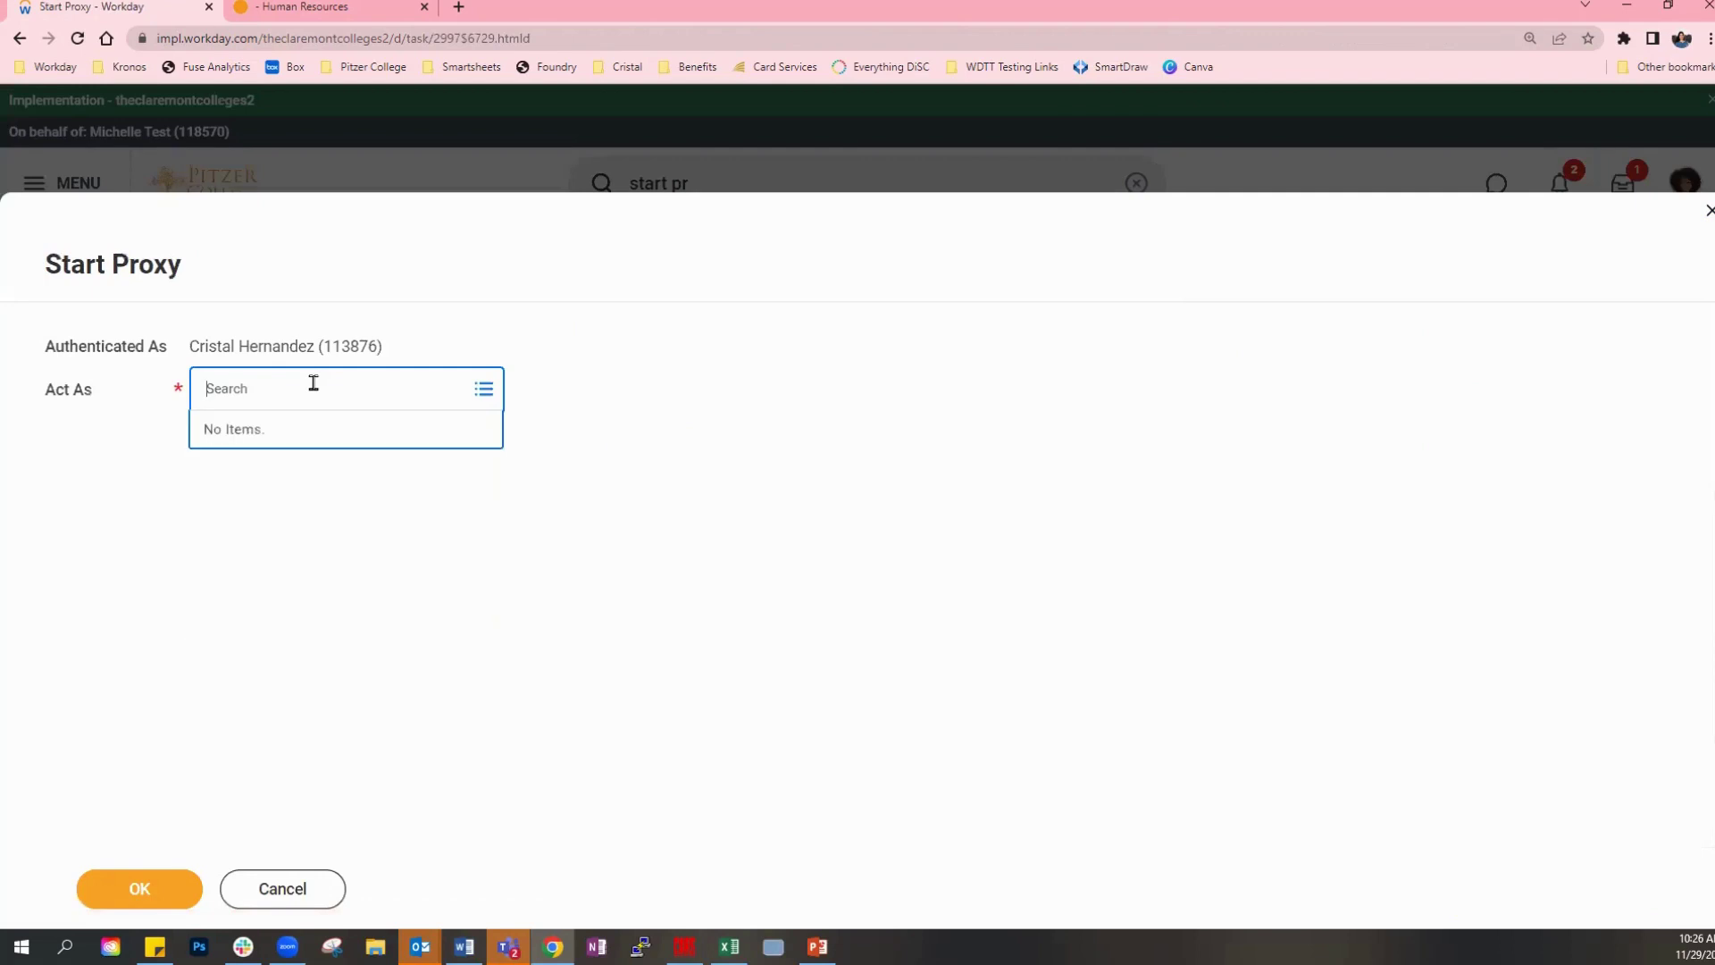
type("james st")
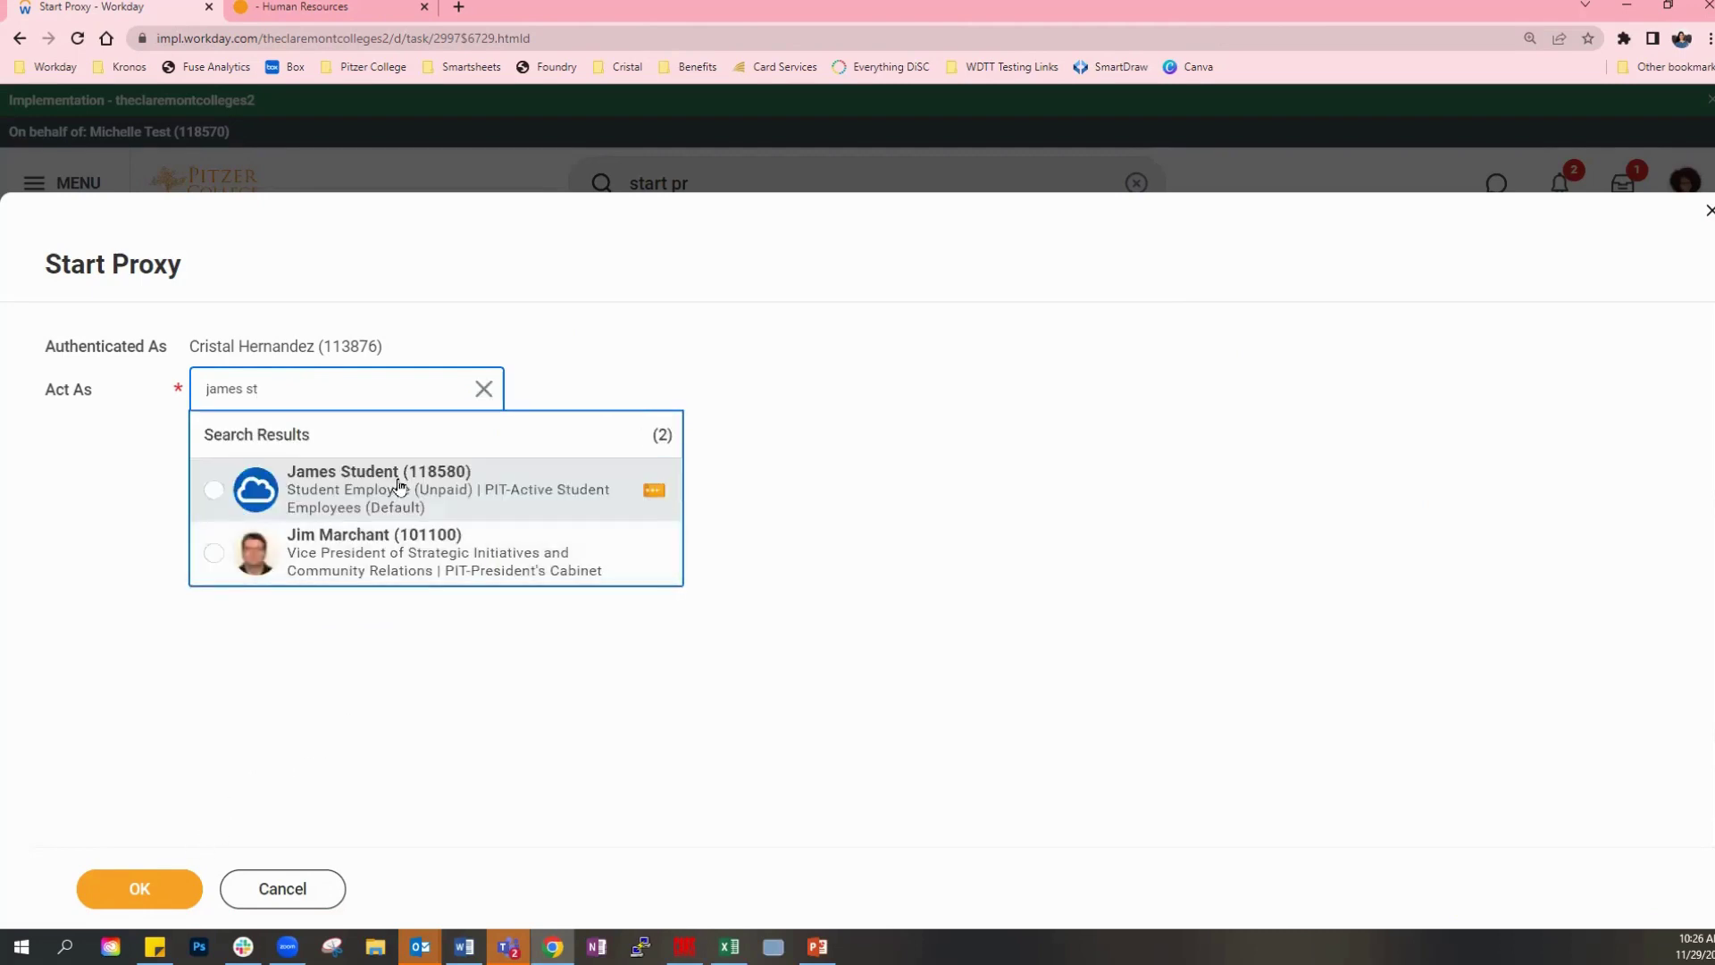
left_click(398, 485)
left_click(159, 889)
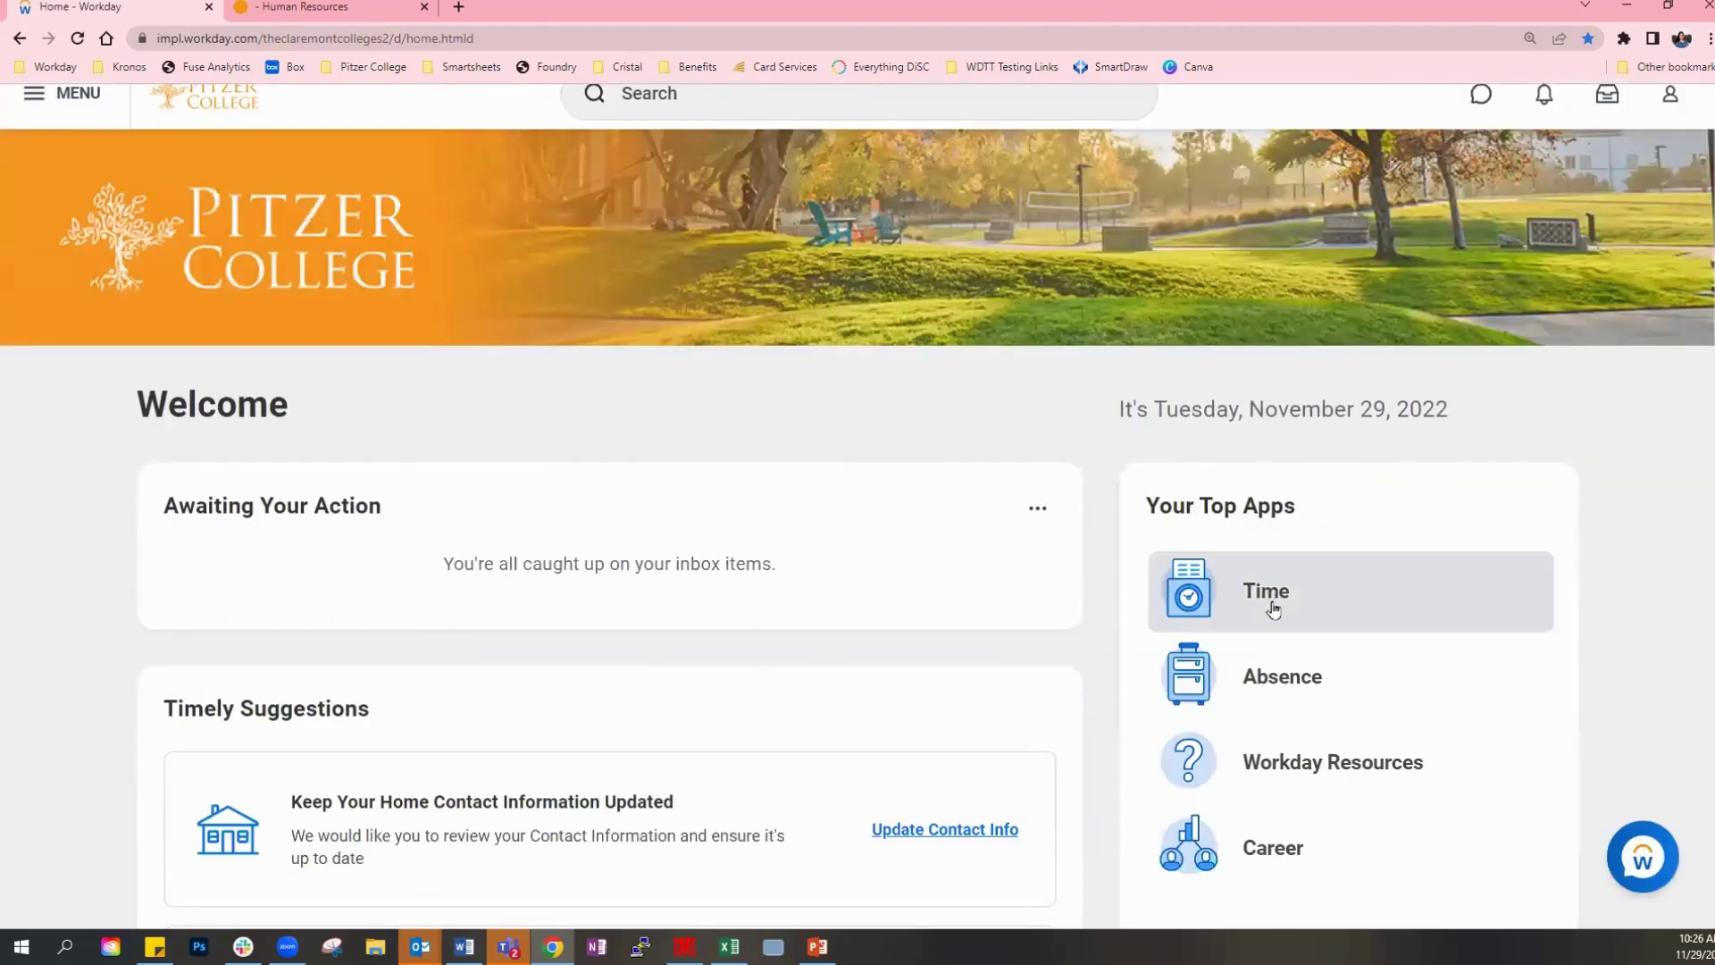
Open the student's own time entry calendar for this week, Nov 26 – Dec 2, 2022.
left_click(1273, 608)
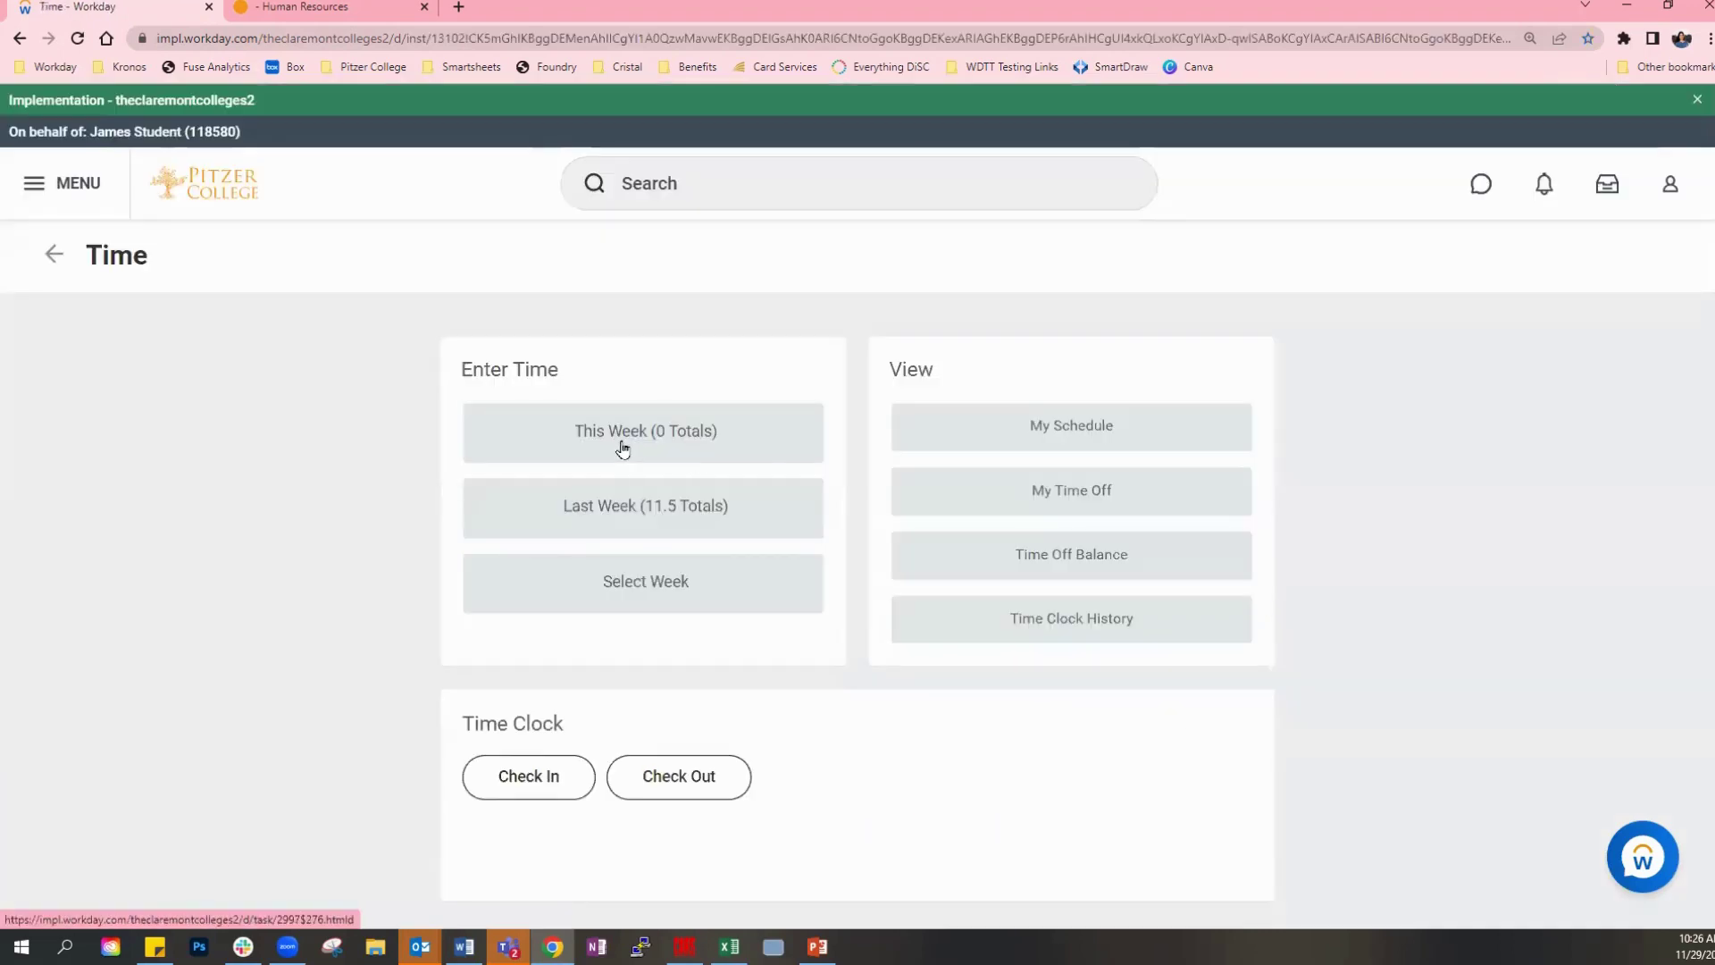
left_click(623, 446)
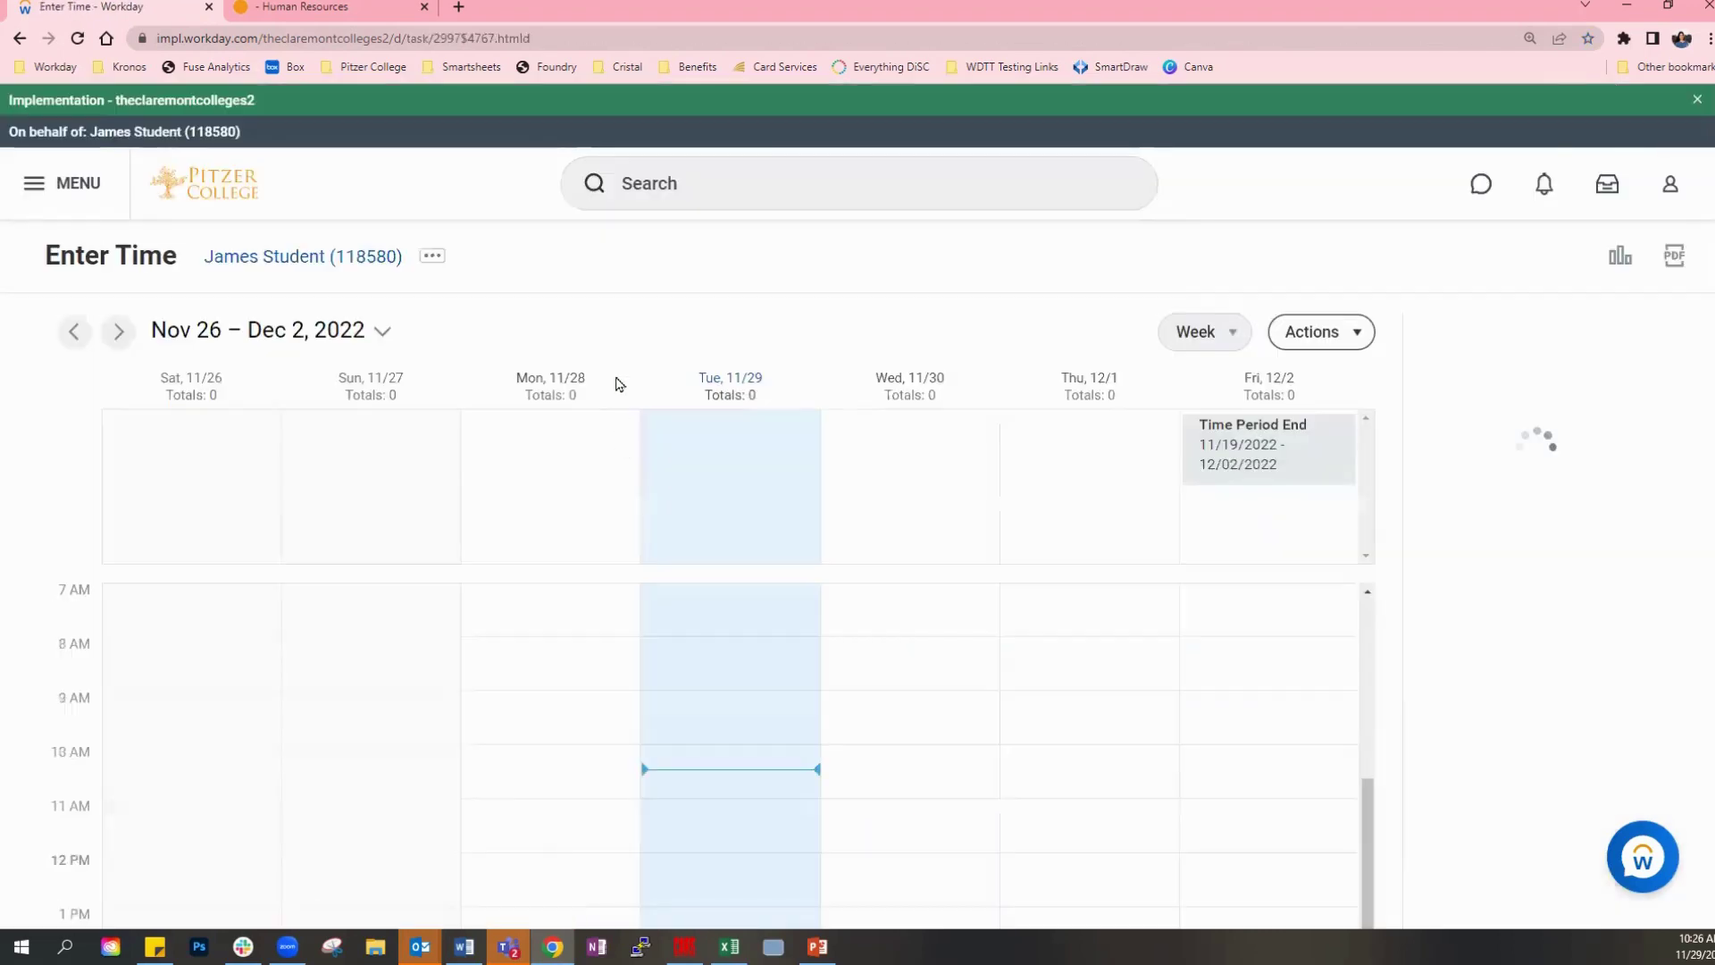
scroll(637, 288, "down", 2)
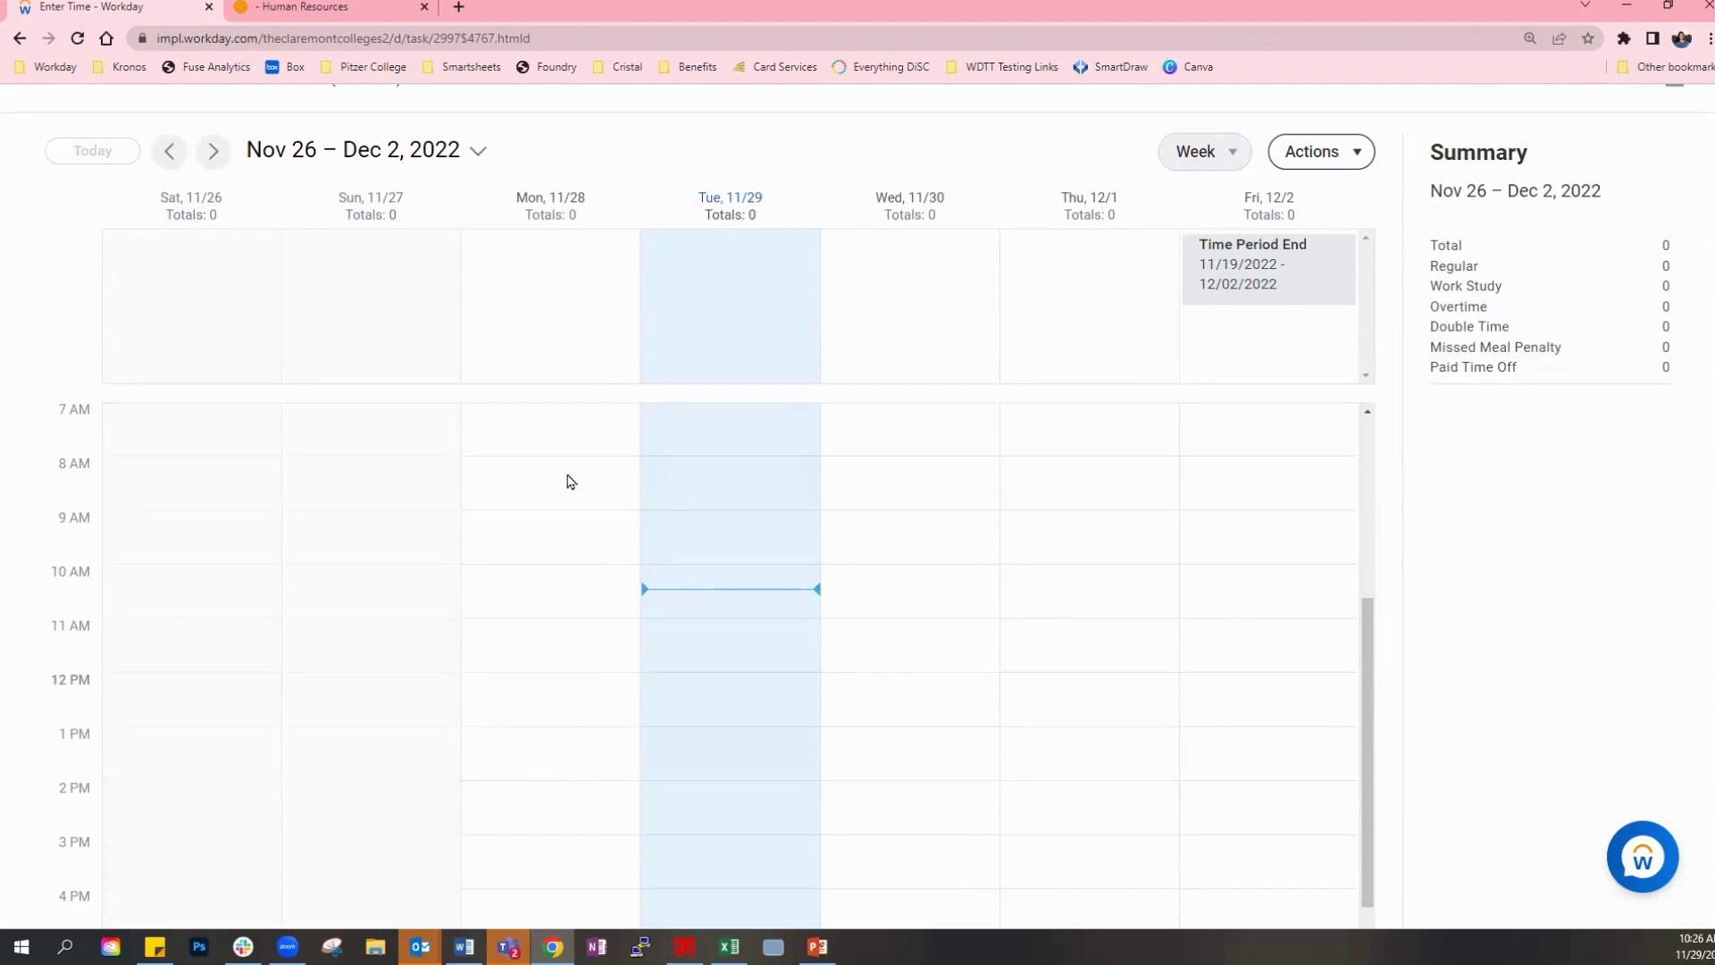
Start a time entry on Tuesday 11/29/2022 with In 8 AM and Out 10 AM.
left_click(689, 487)
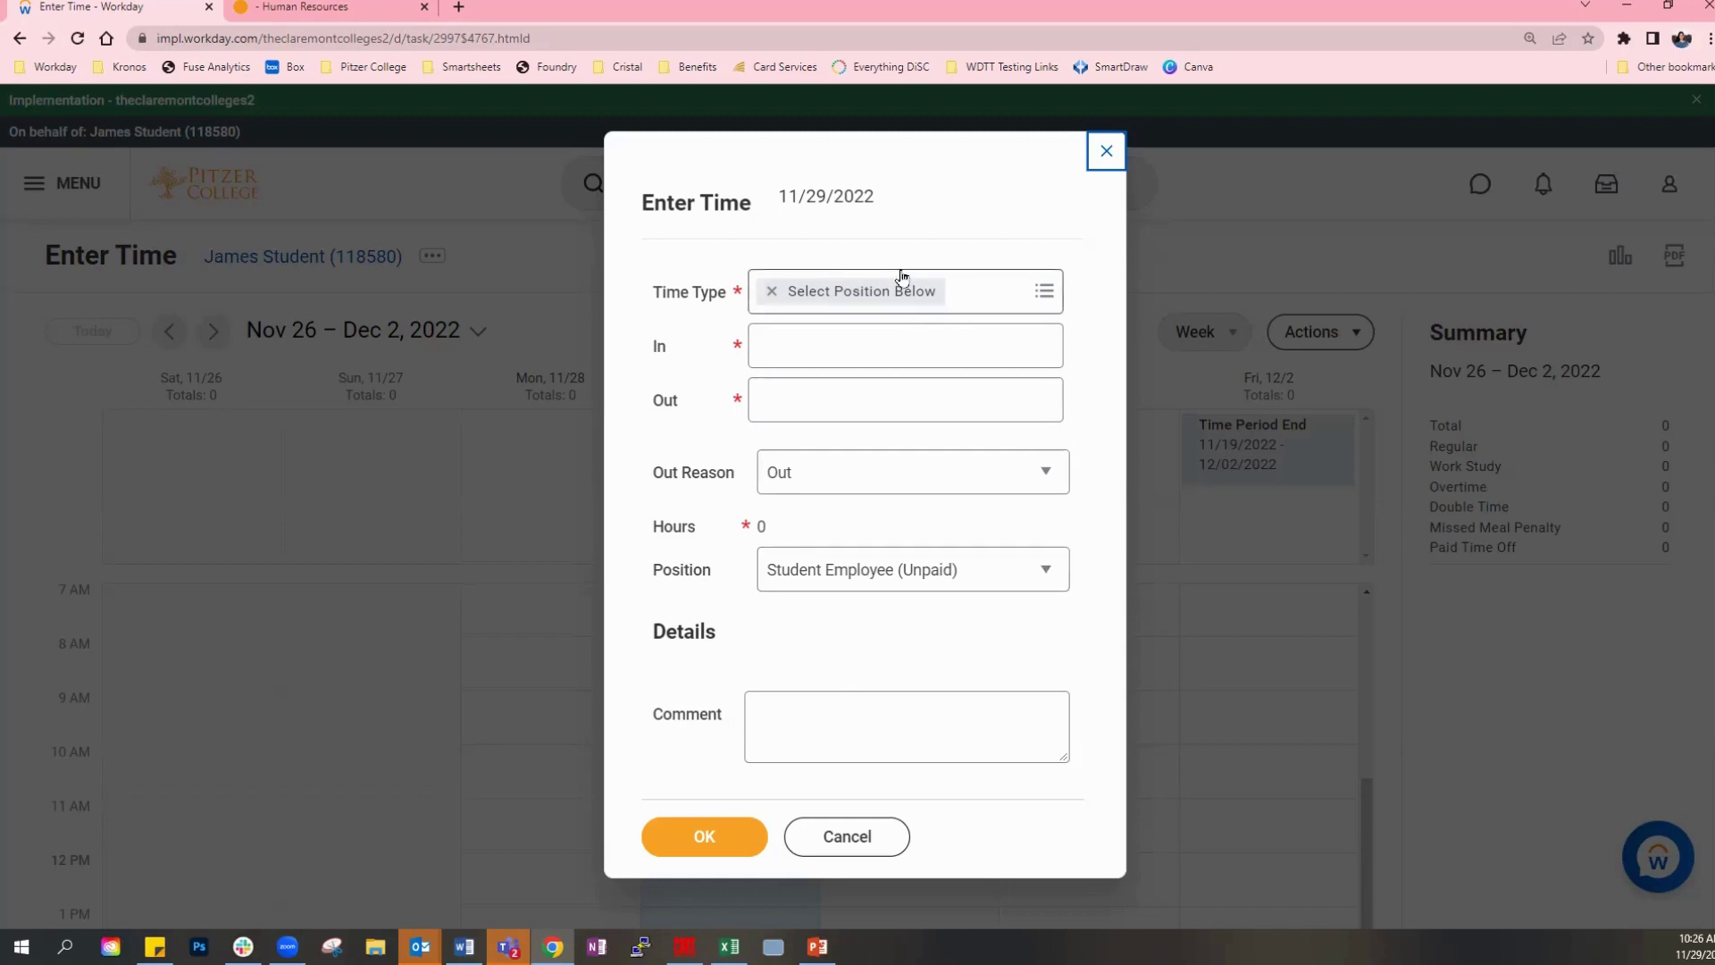
left_click(904, 357)
type("8")
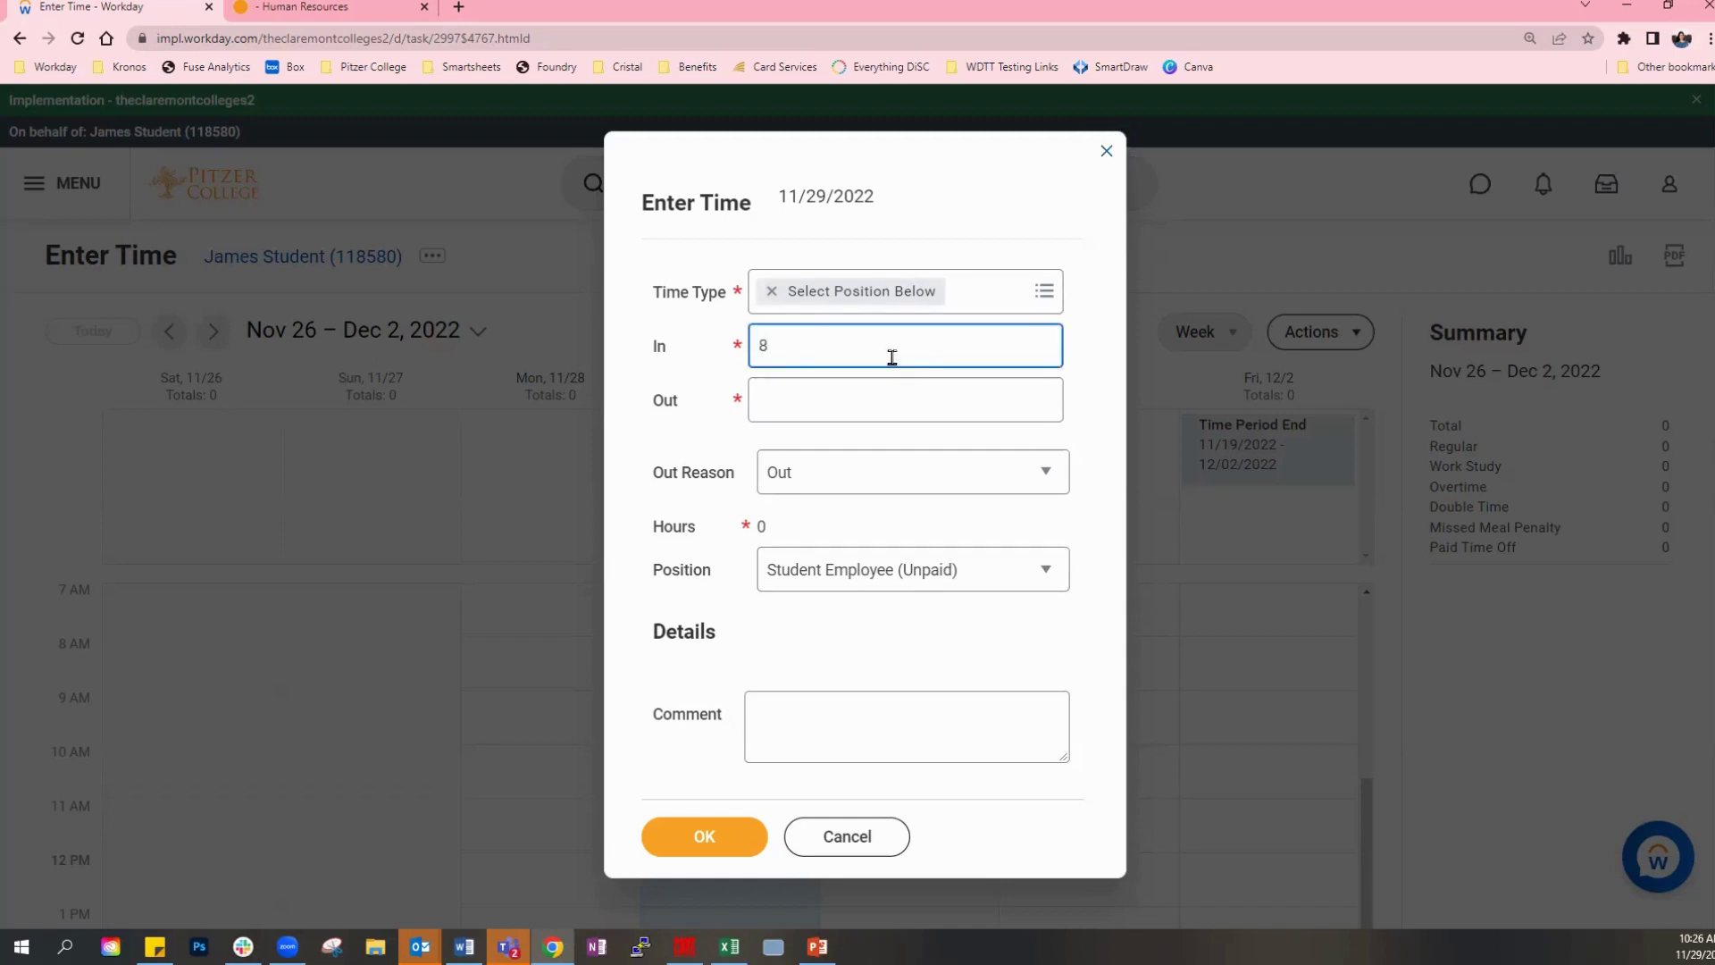
type(" am")
key("Tab")
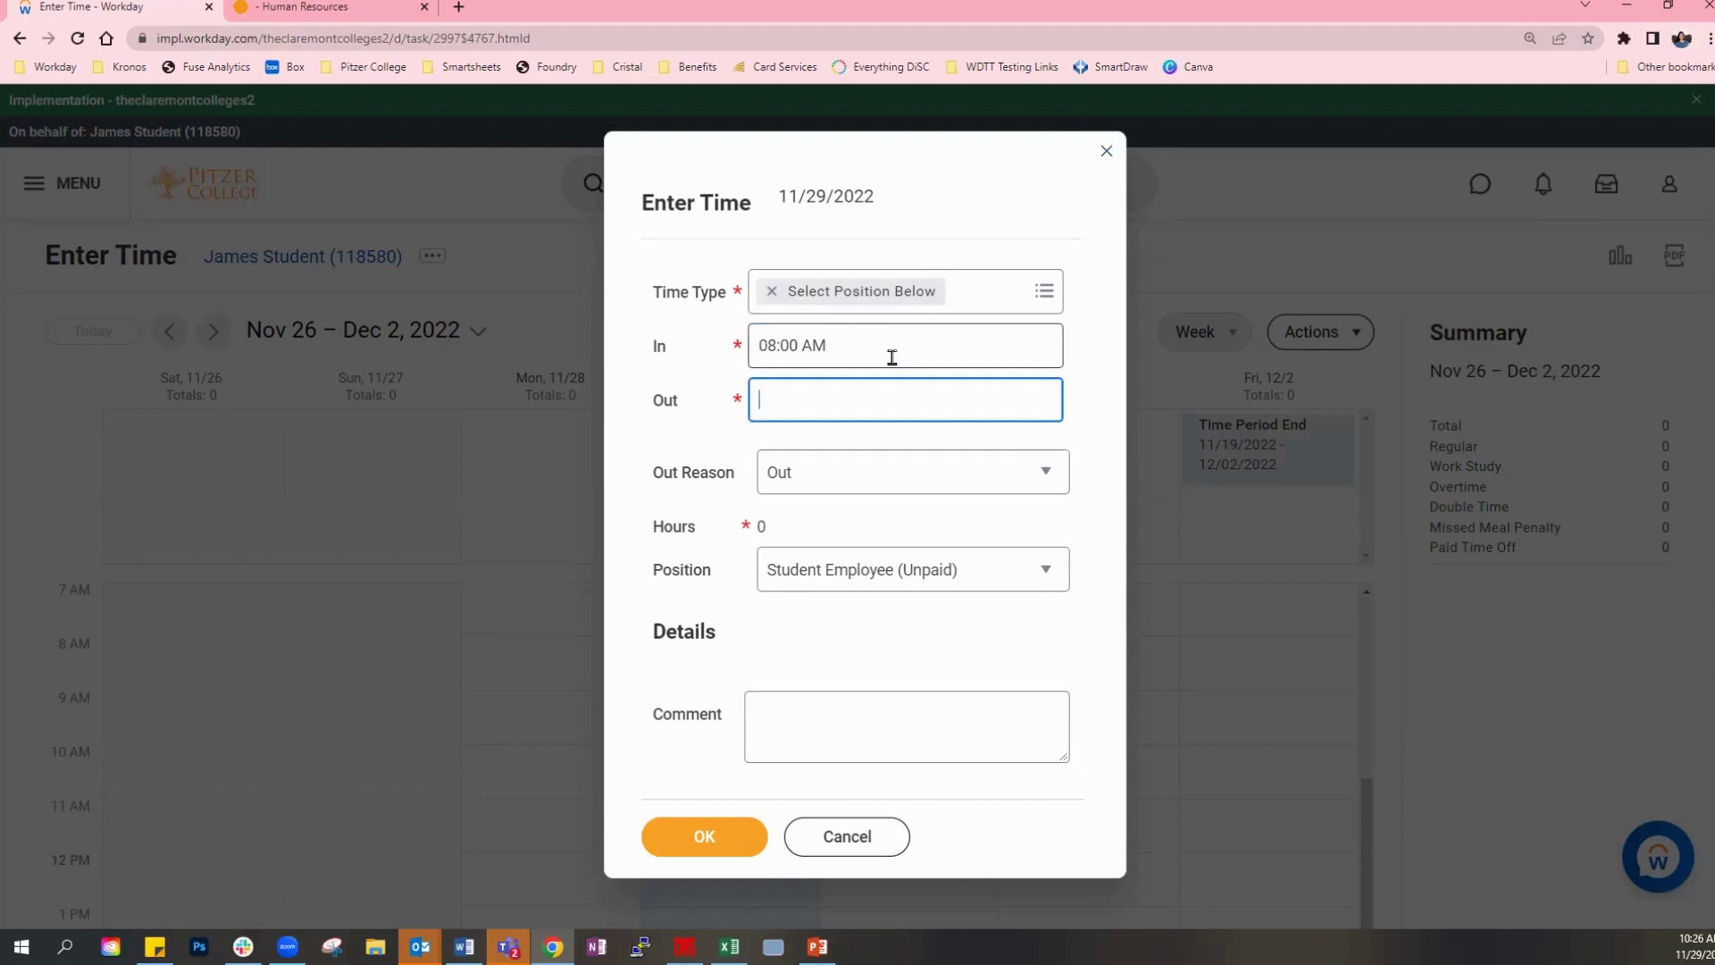
type("10 pm")
key("Tab")
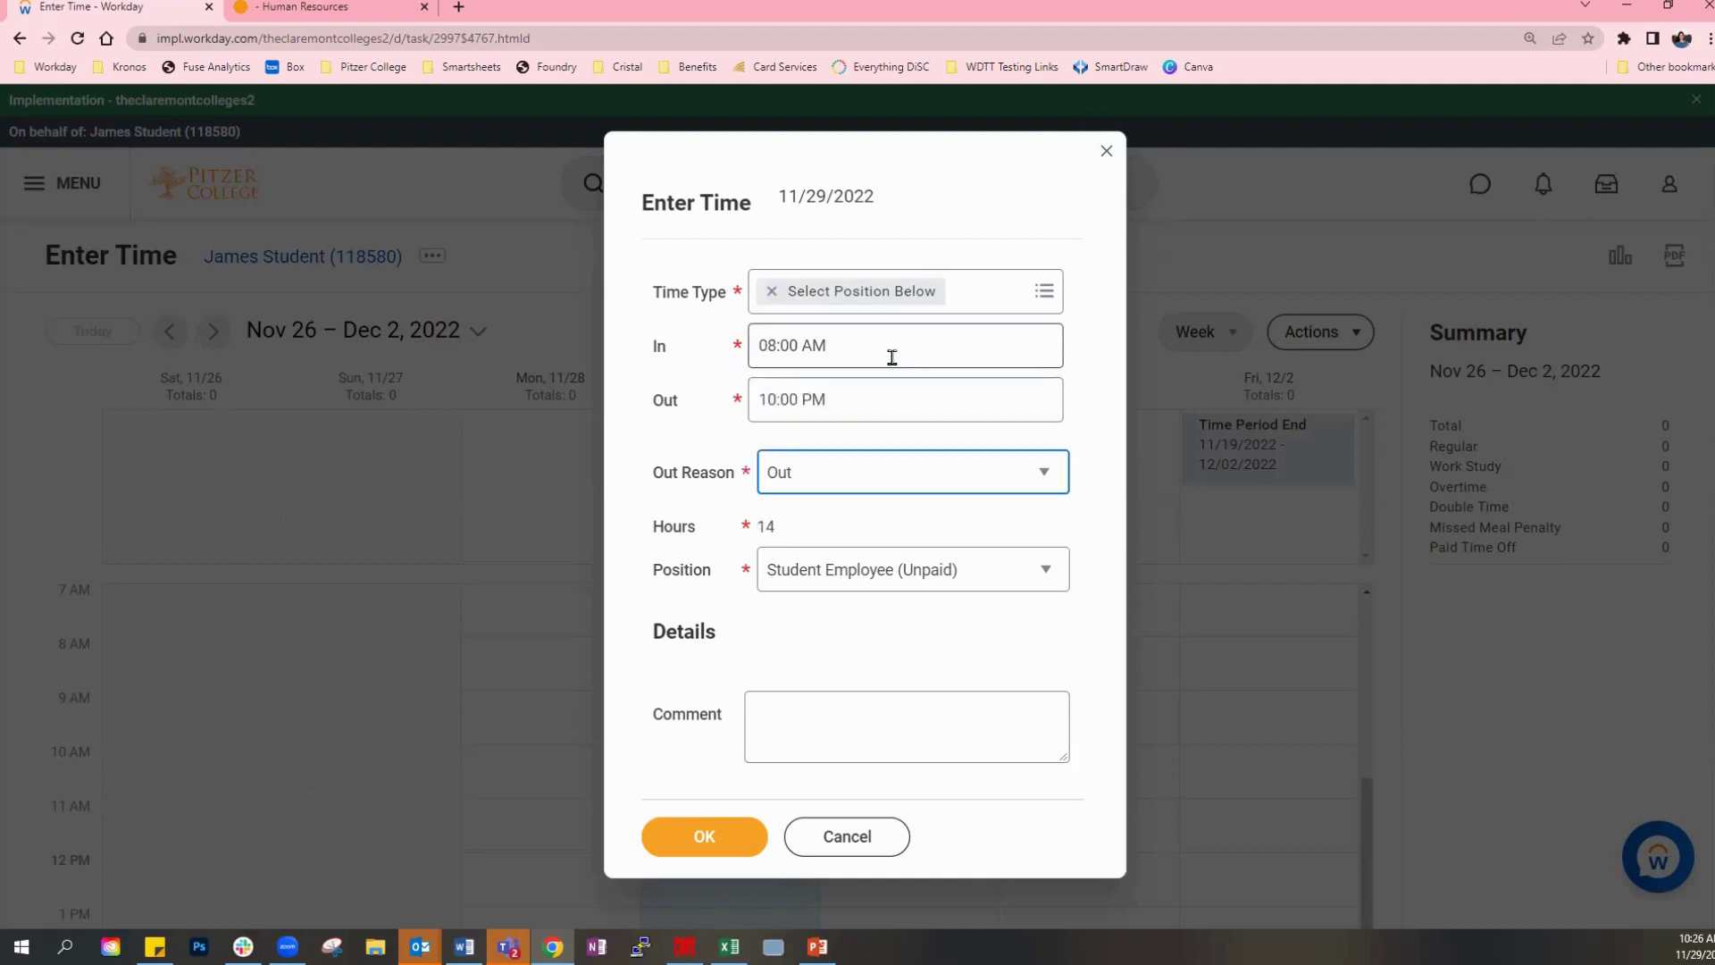
left_click_drag(881, 373, 874, 397)
left_click(875, 397)
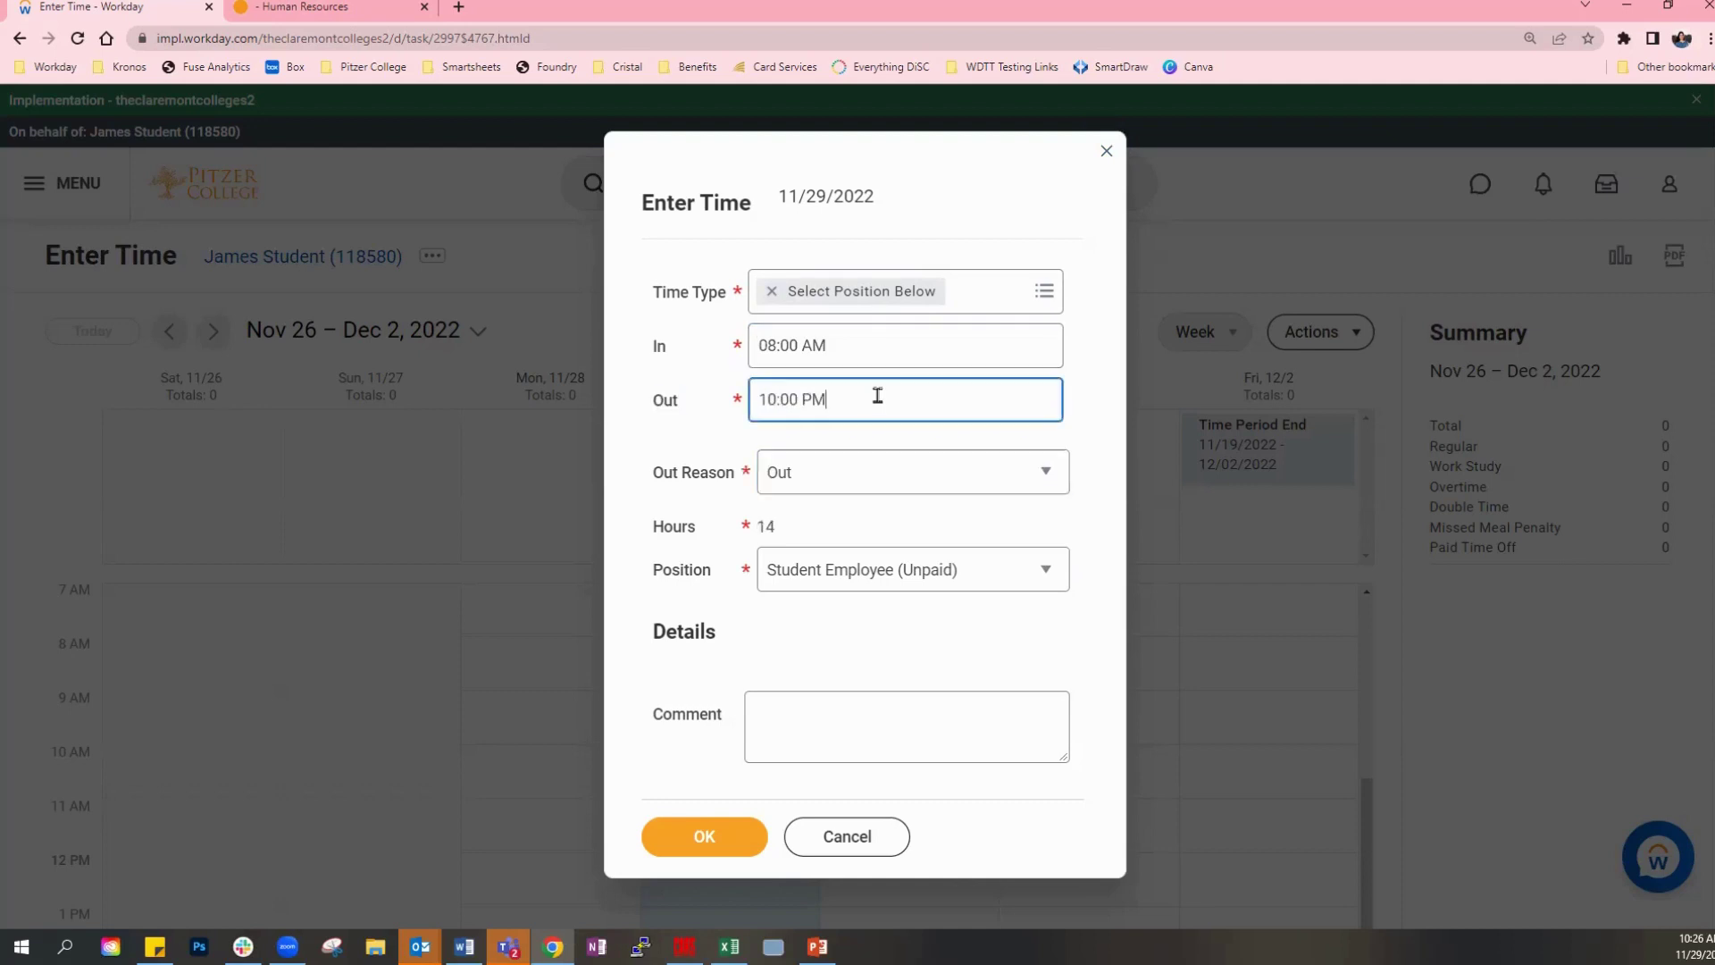
key("BackSpace")
type("am")
key("Tab")
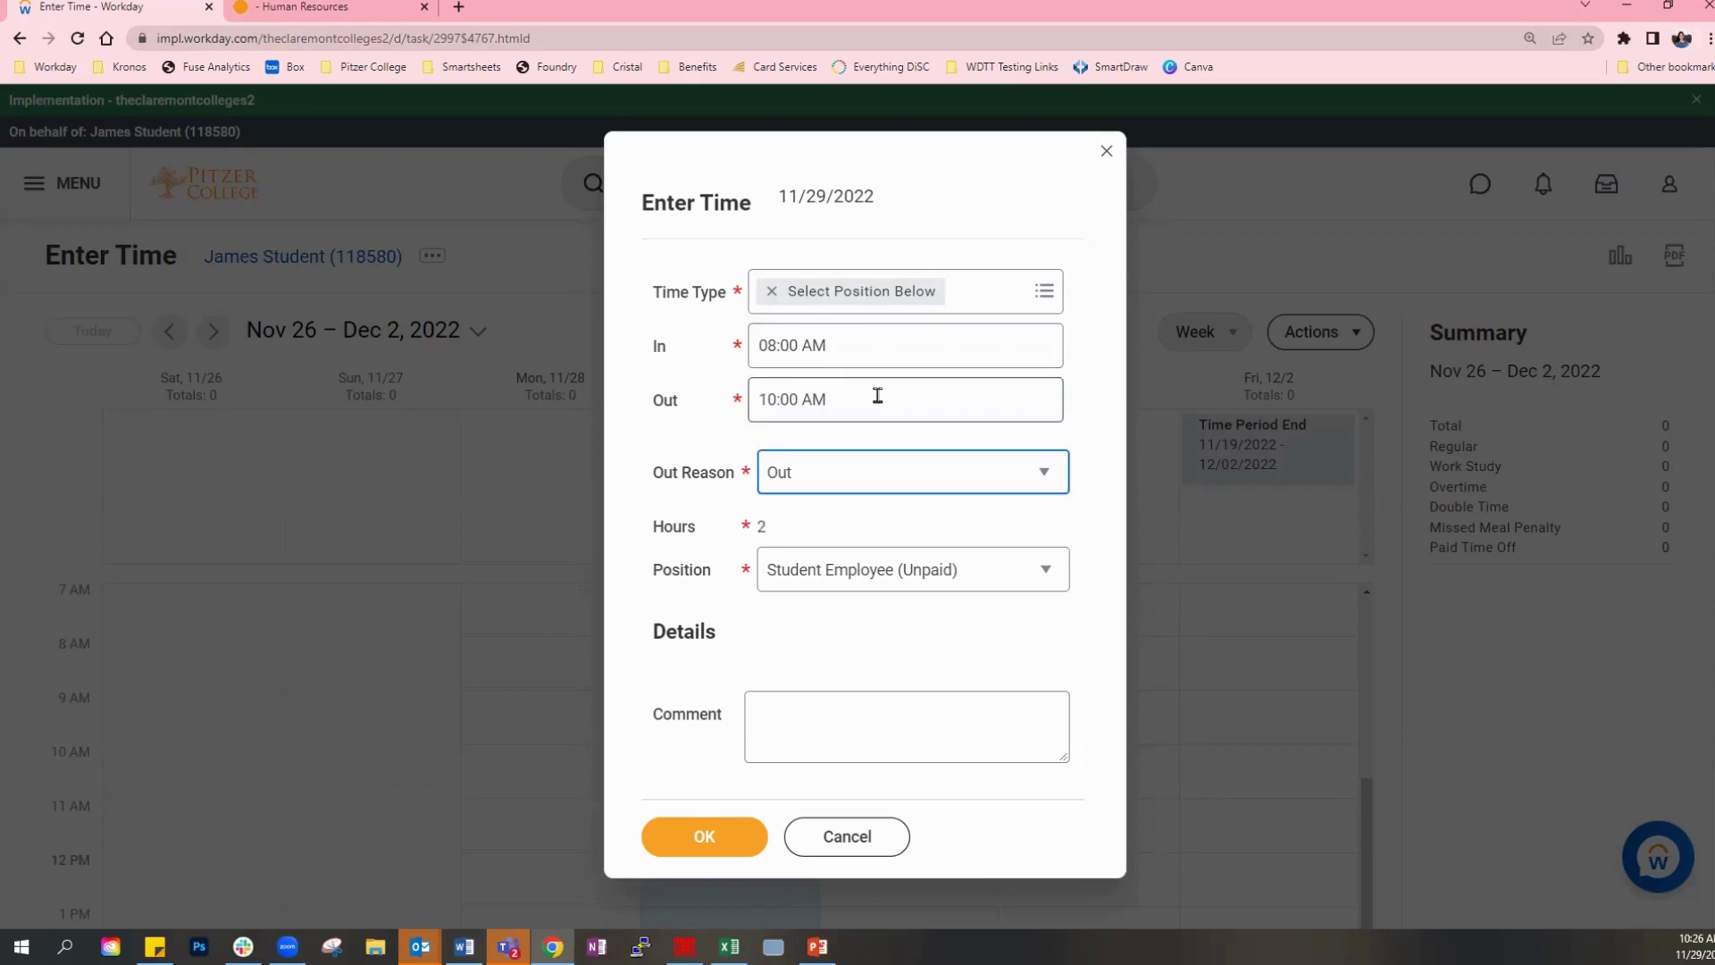
Set the 11/29/2022 entry's position to Resident Assistant (+) and its time type to Worked Hours.
left_click(875, 546)
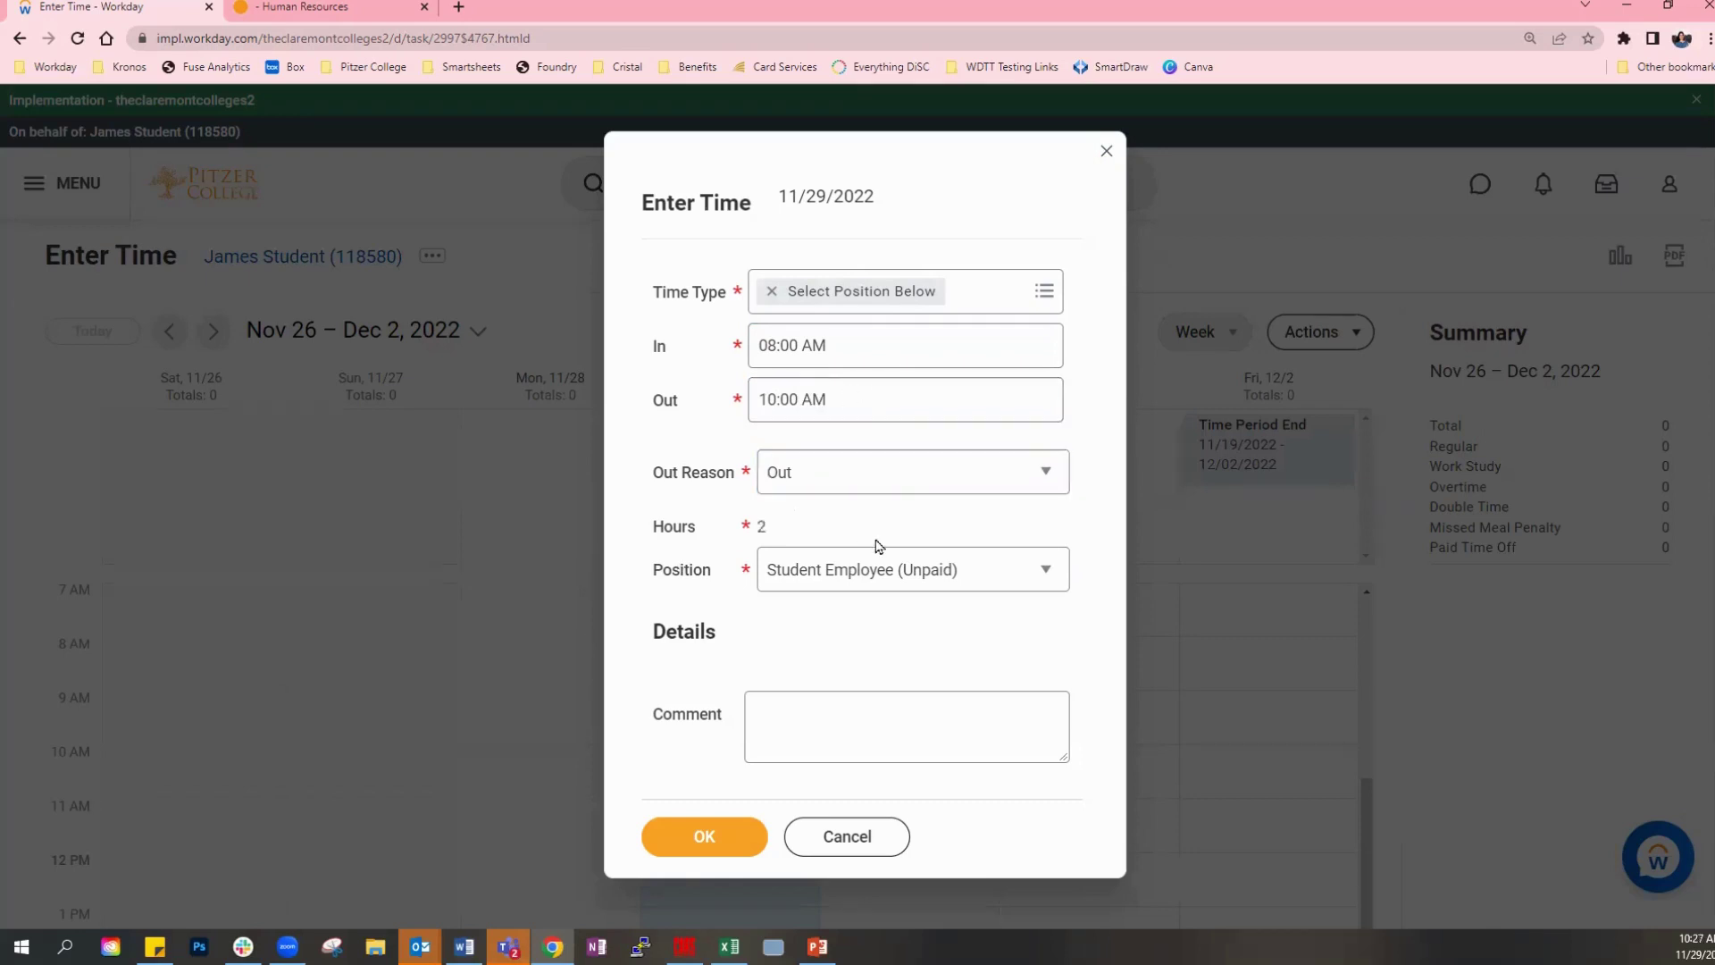
left_click(849, 576)
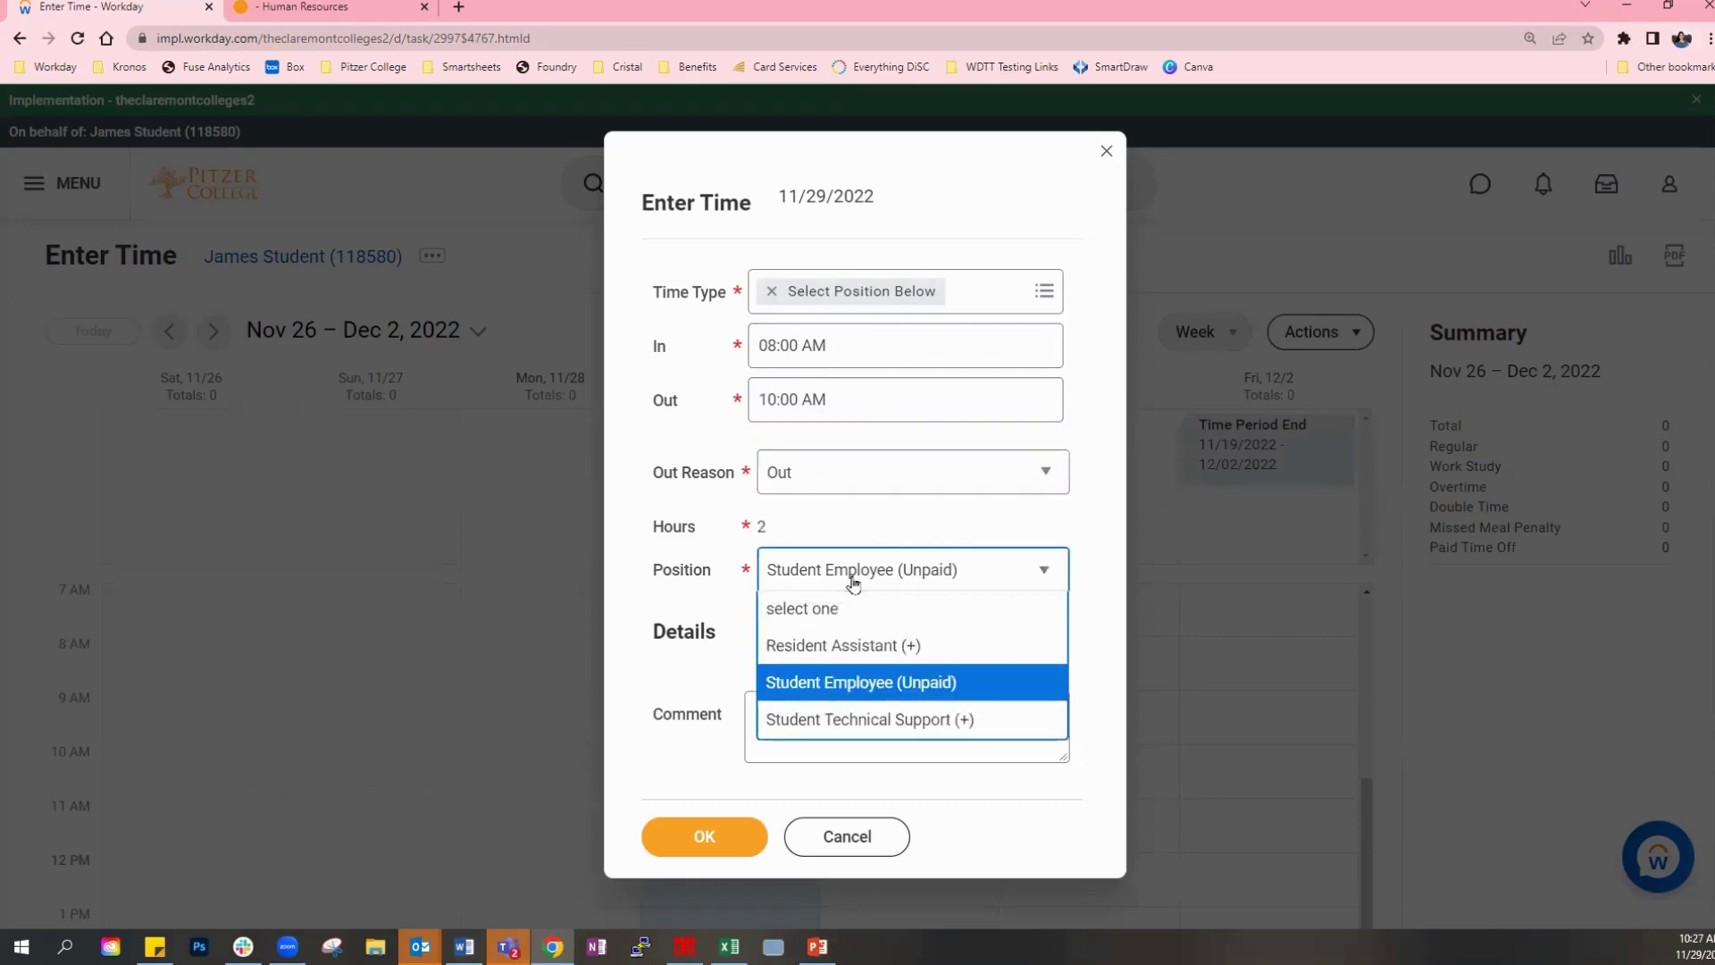
left_click(873, 645)
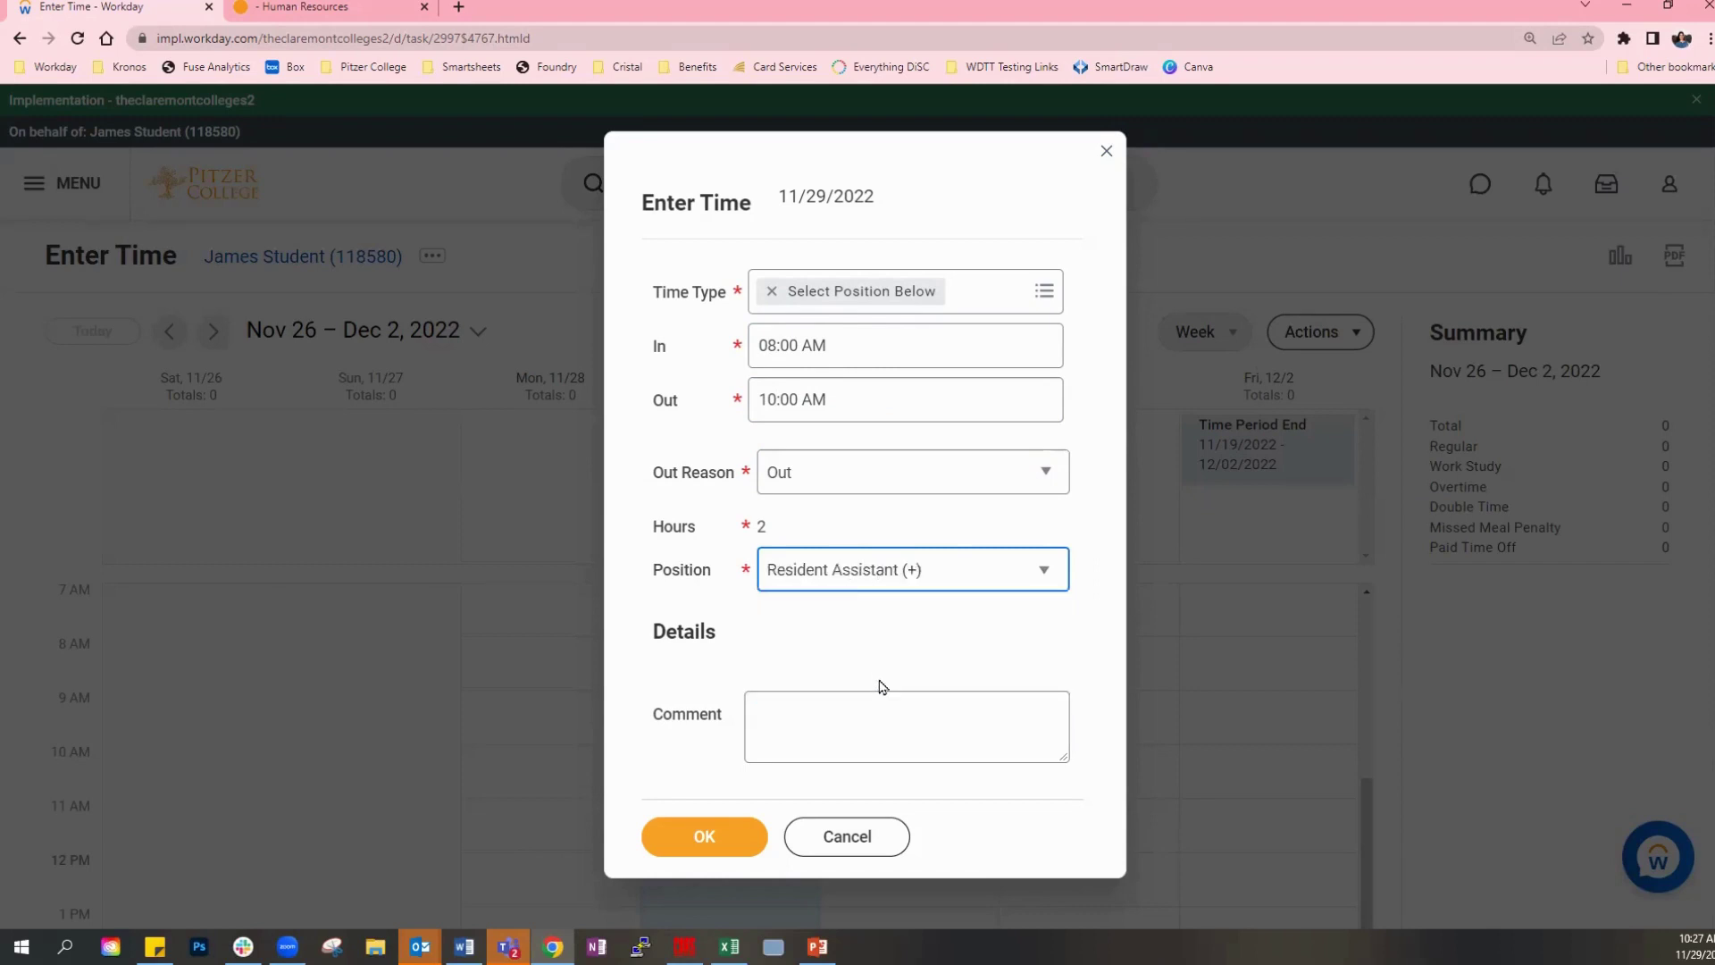
left_click(970, 307)
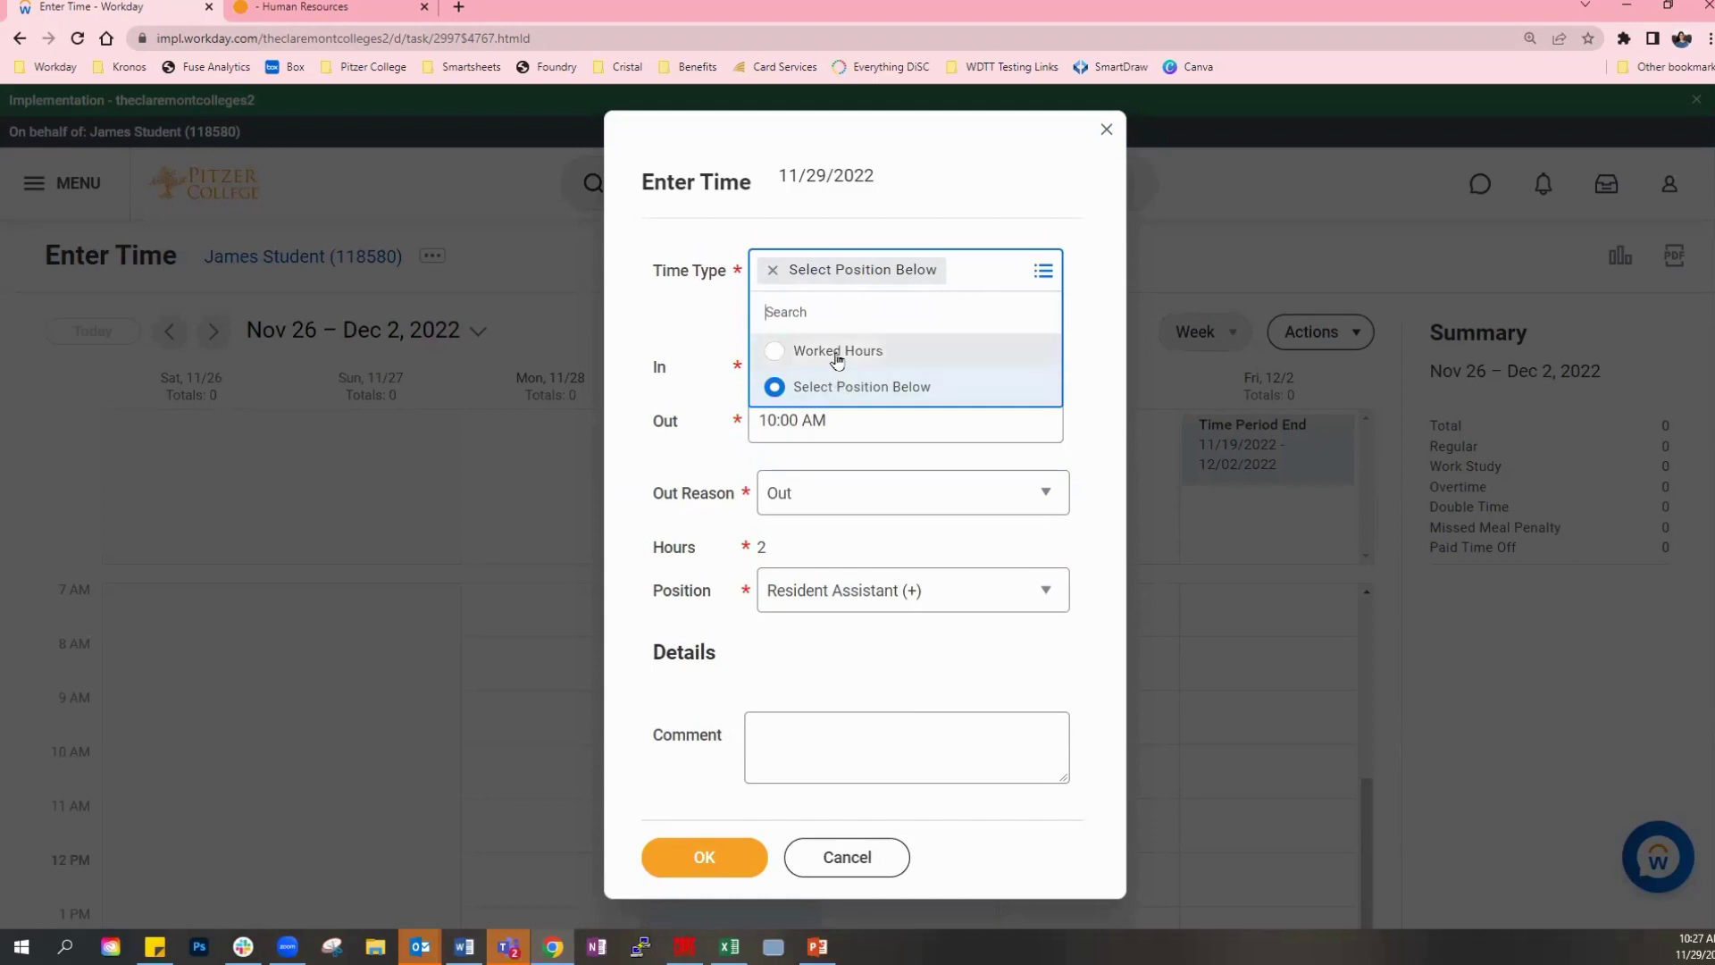
left_click(837, 354)
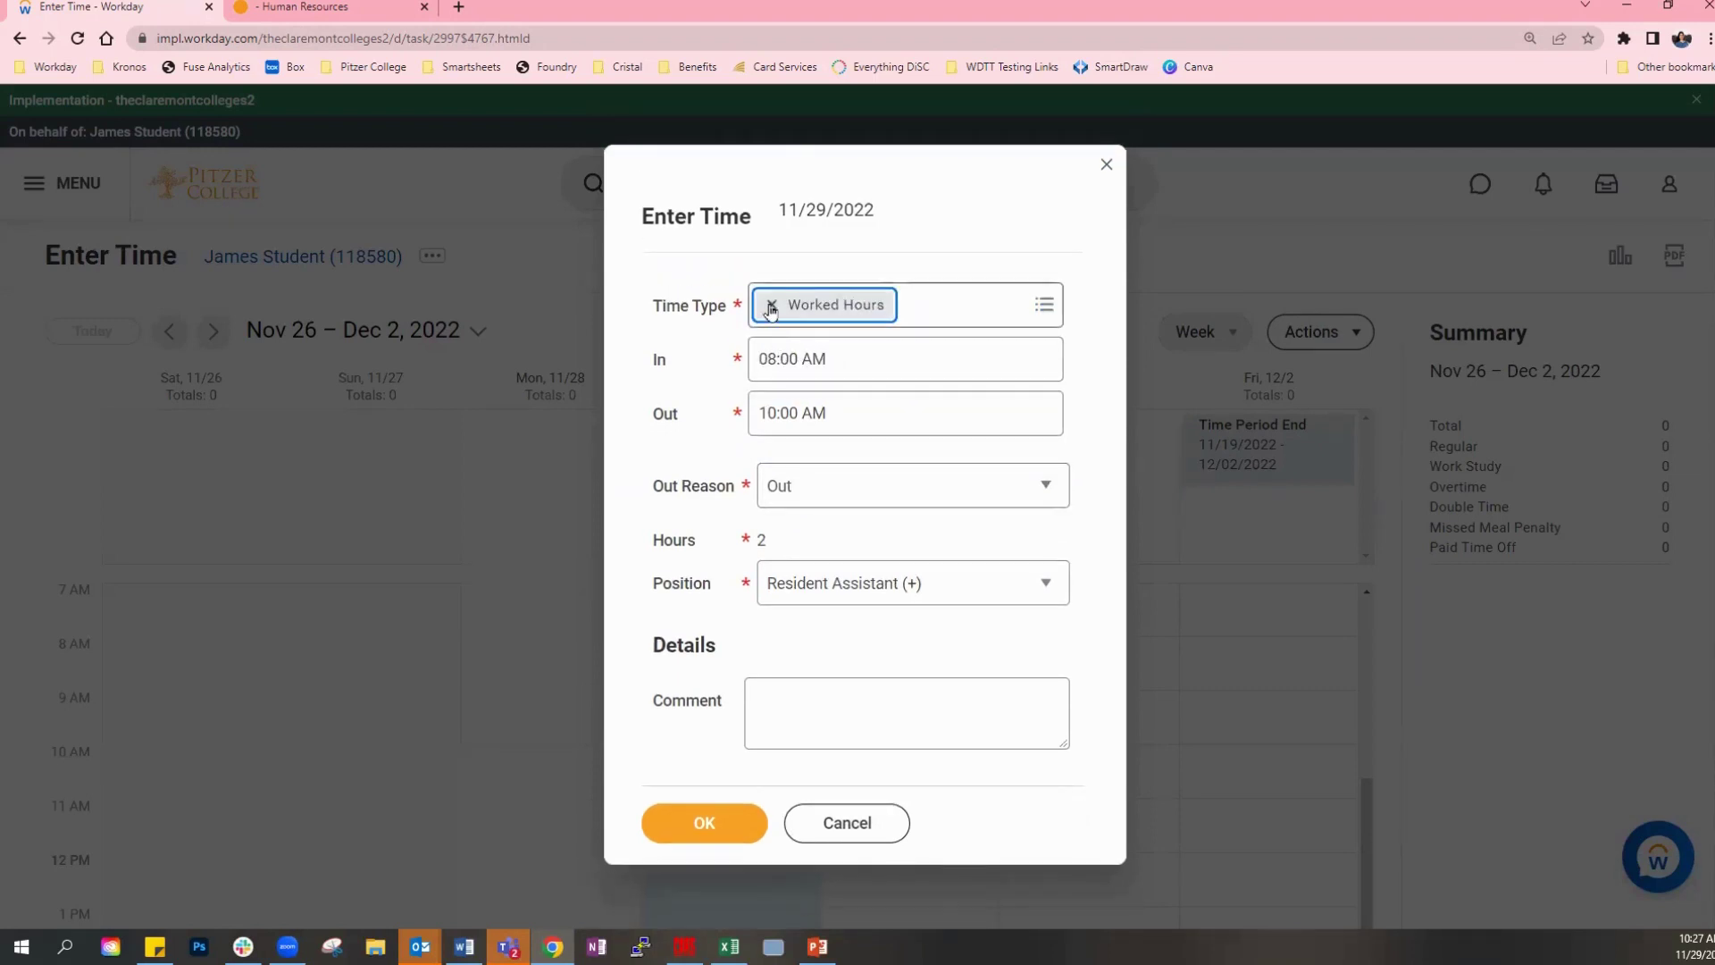
Switch the entry's position to Student Technical Support (+) and its time type to Work Study.
left_click(954, 604)
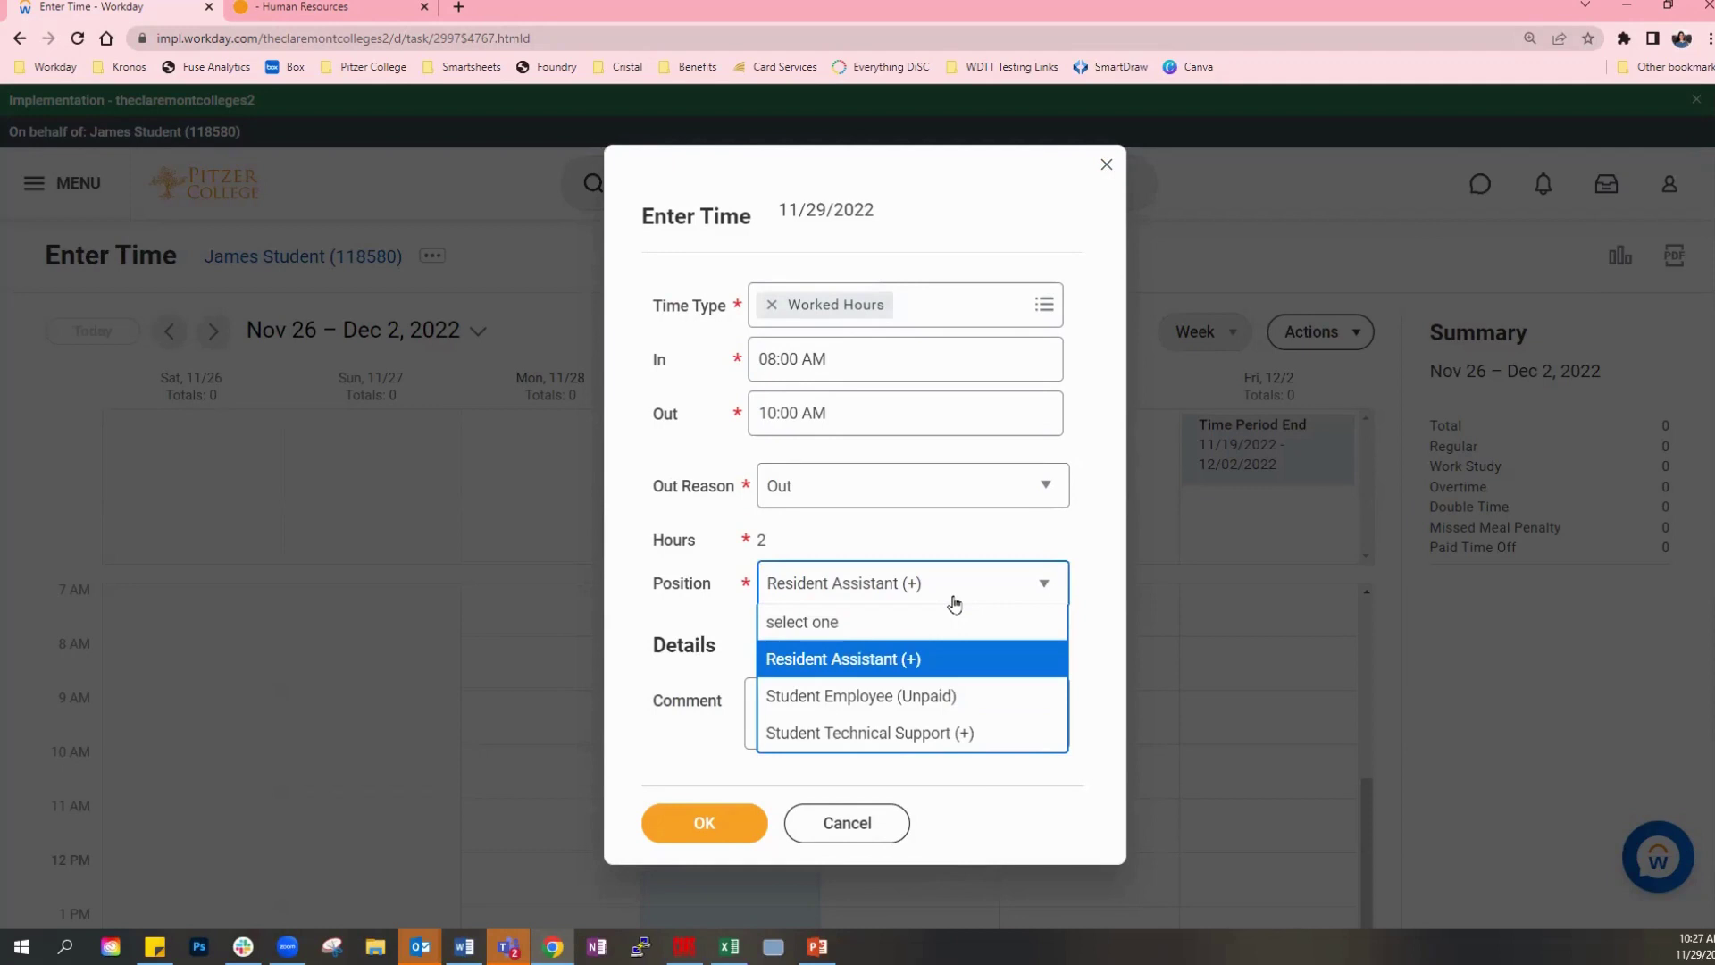
left_click(871, 733)
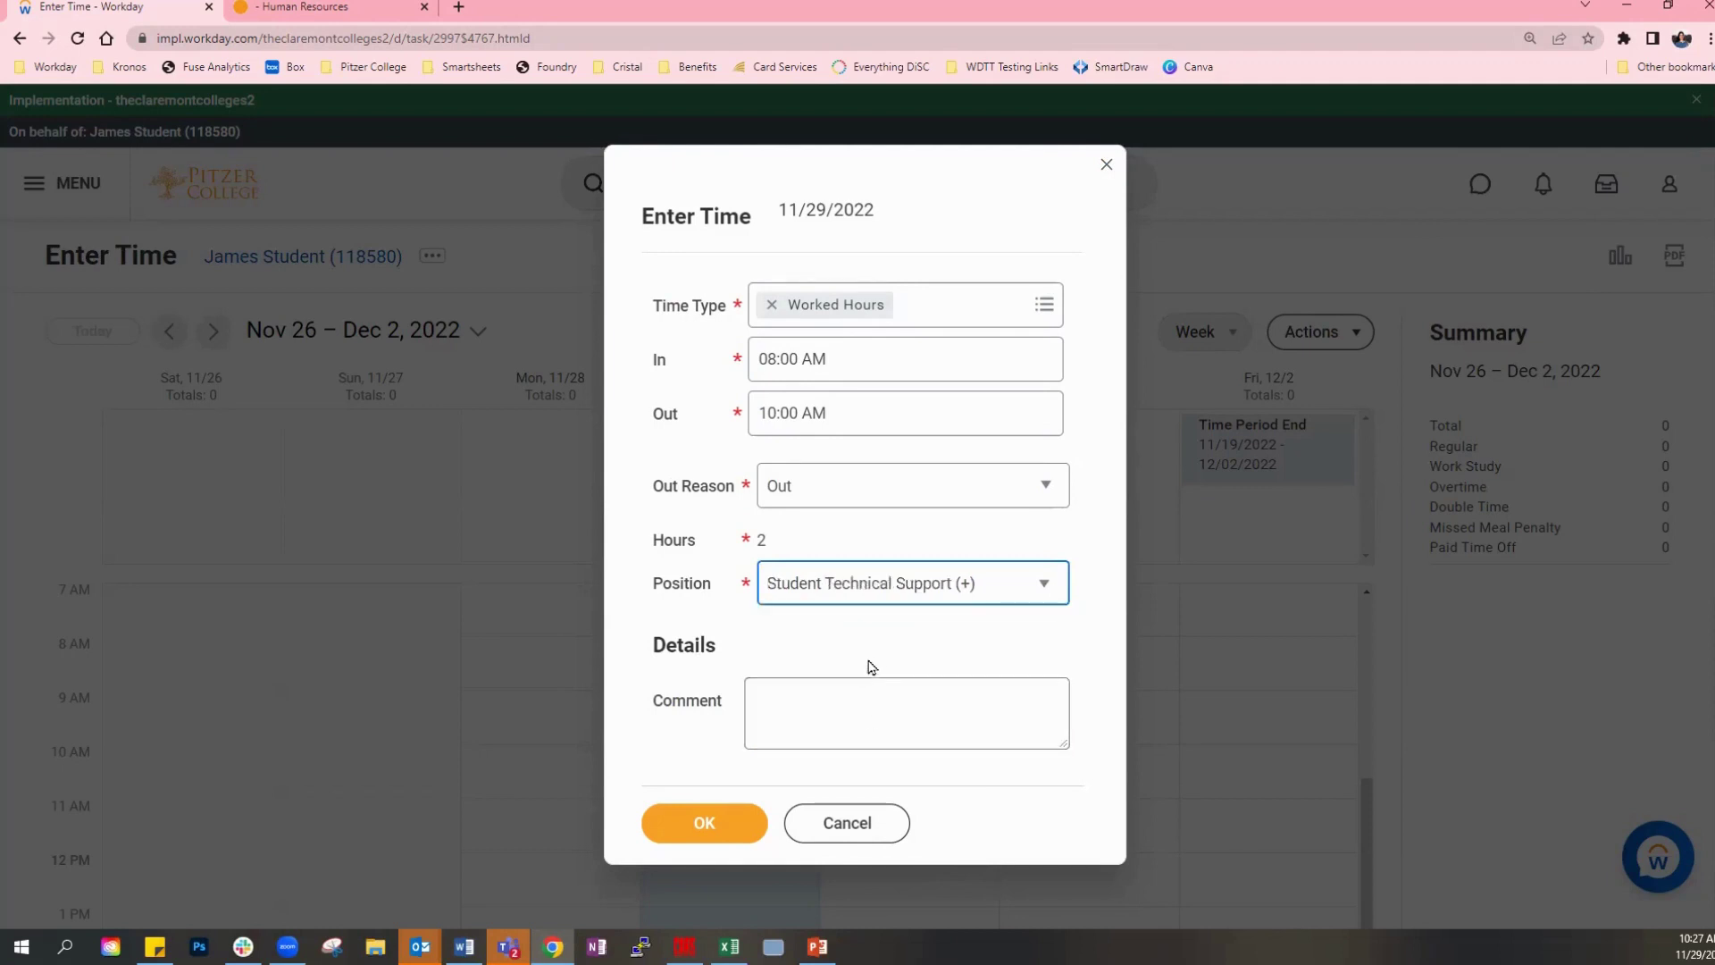
left_click(913, 314)
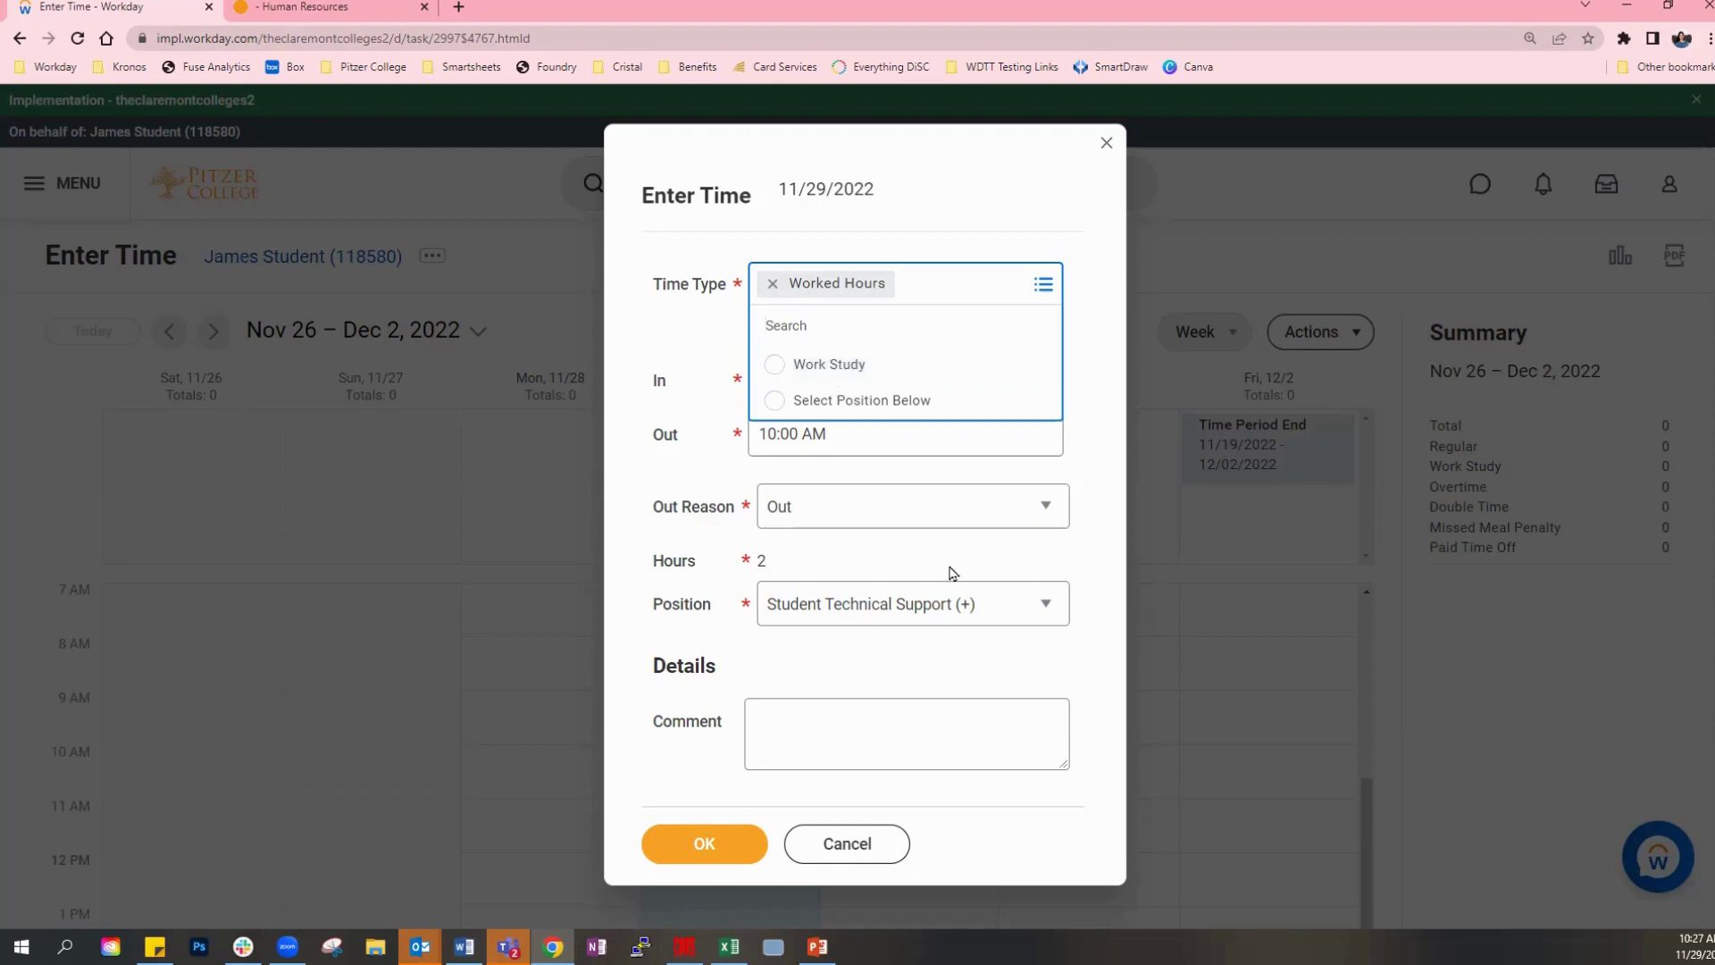
left_click(893, 668)
left_click(891, 321)
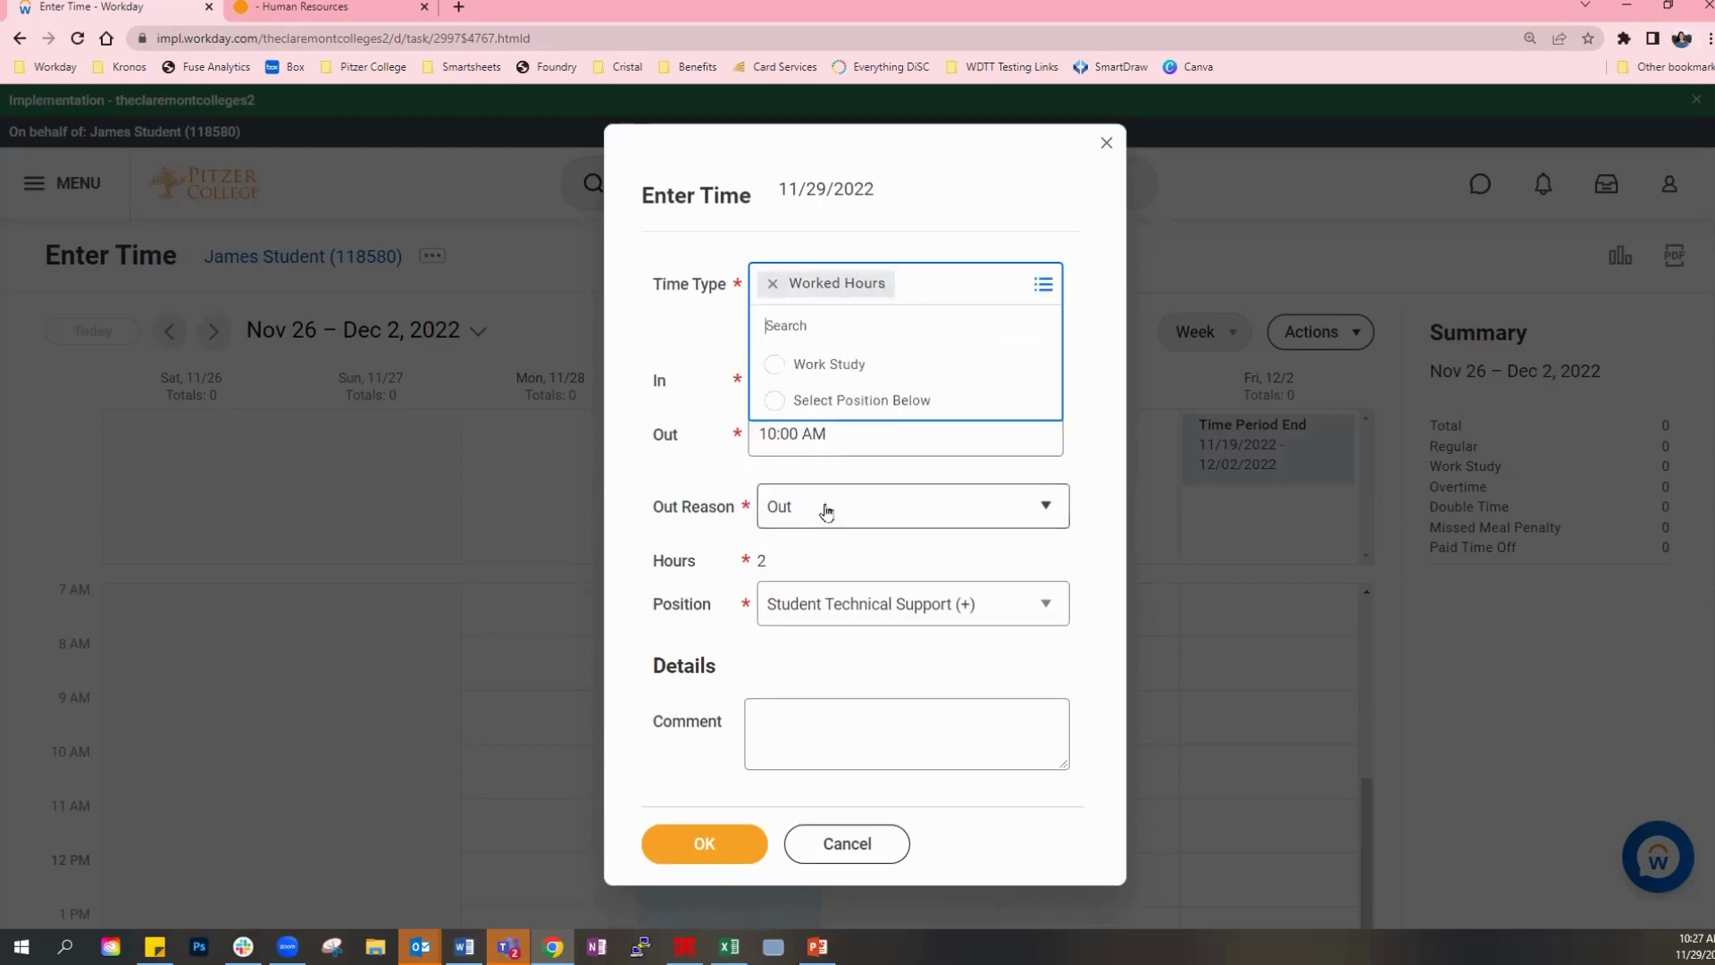
left_click(816, 367)
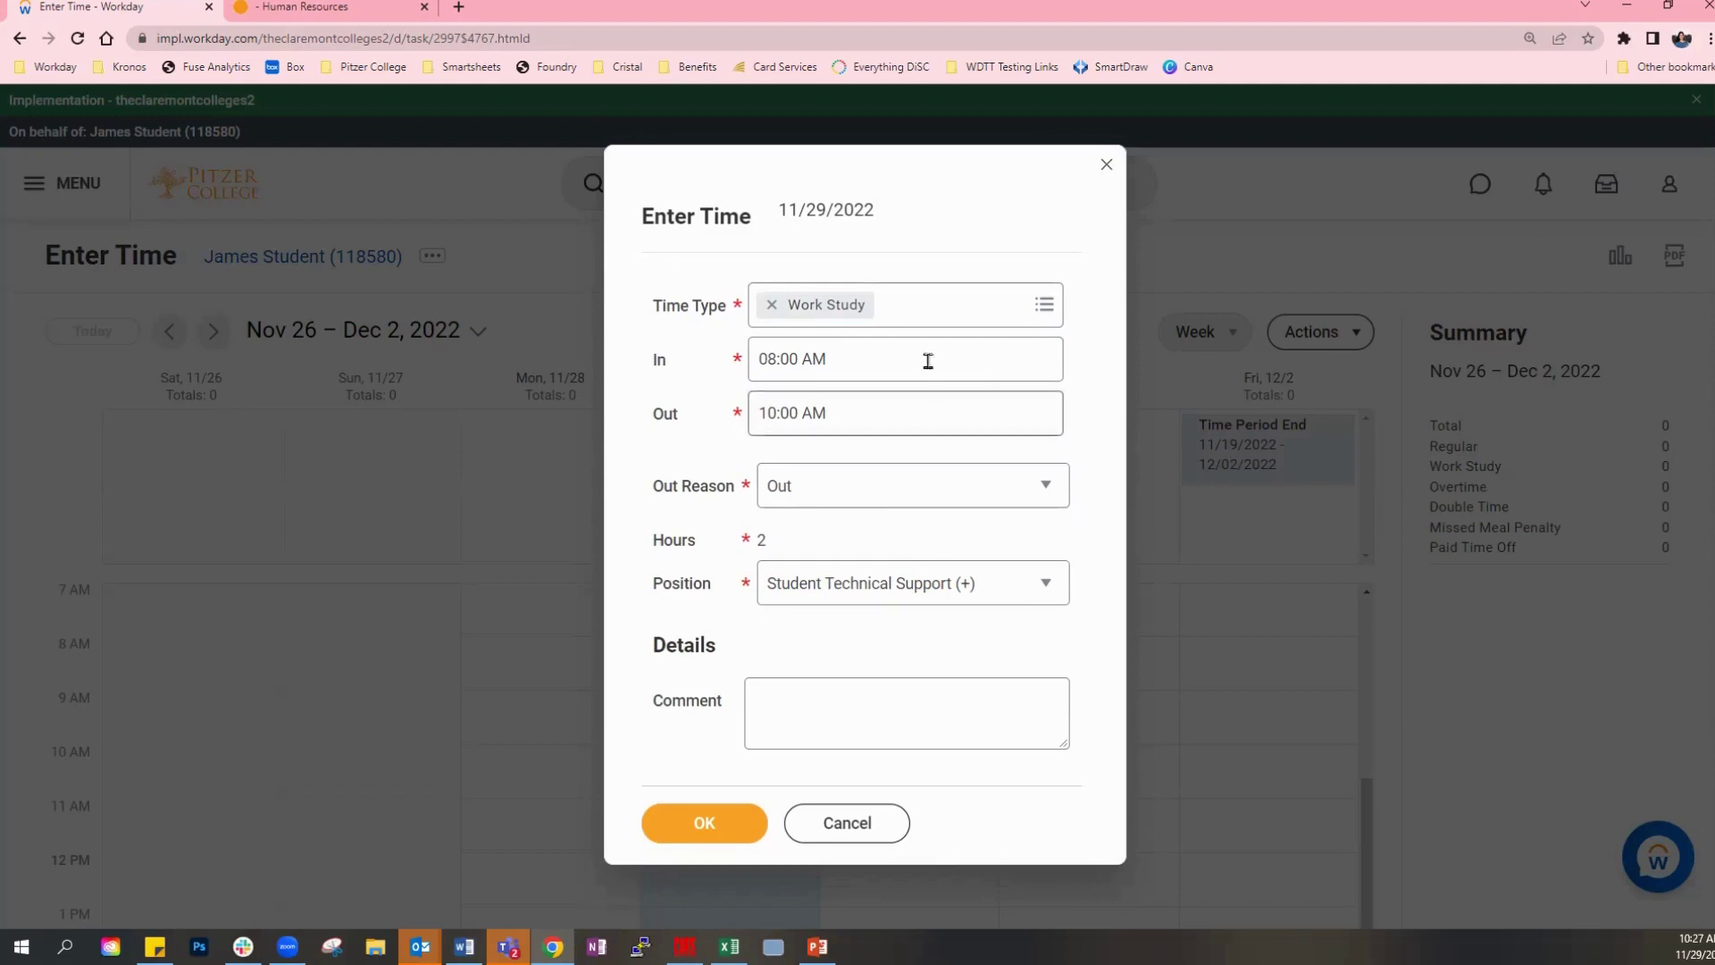
Try to save the Work Study entry with the position changed to Resident Assistant (+).
left_click(929, 309)
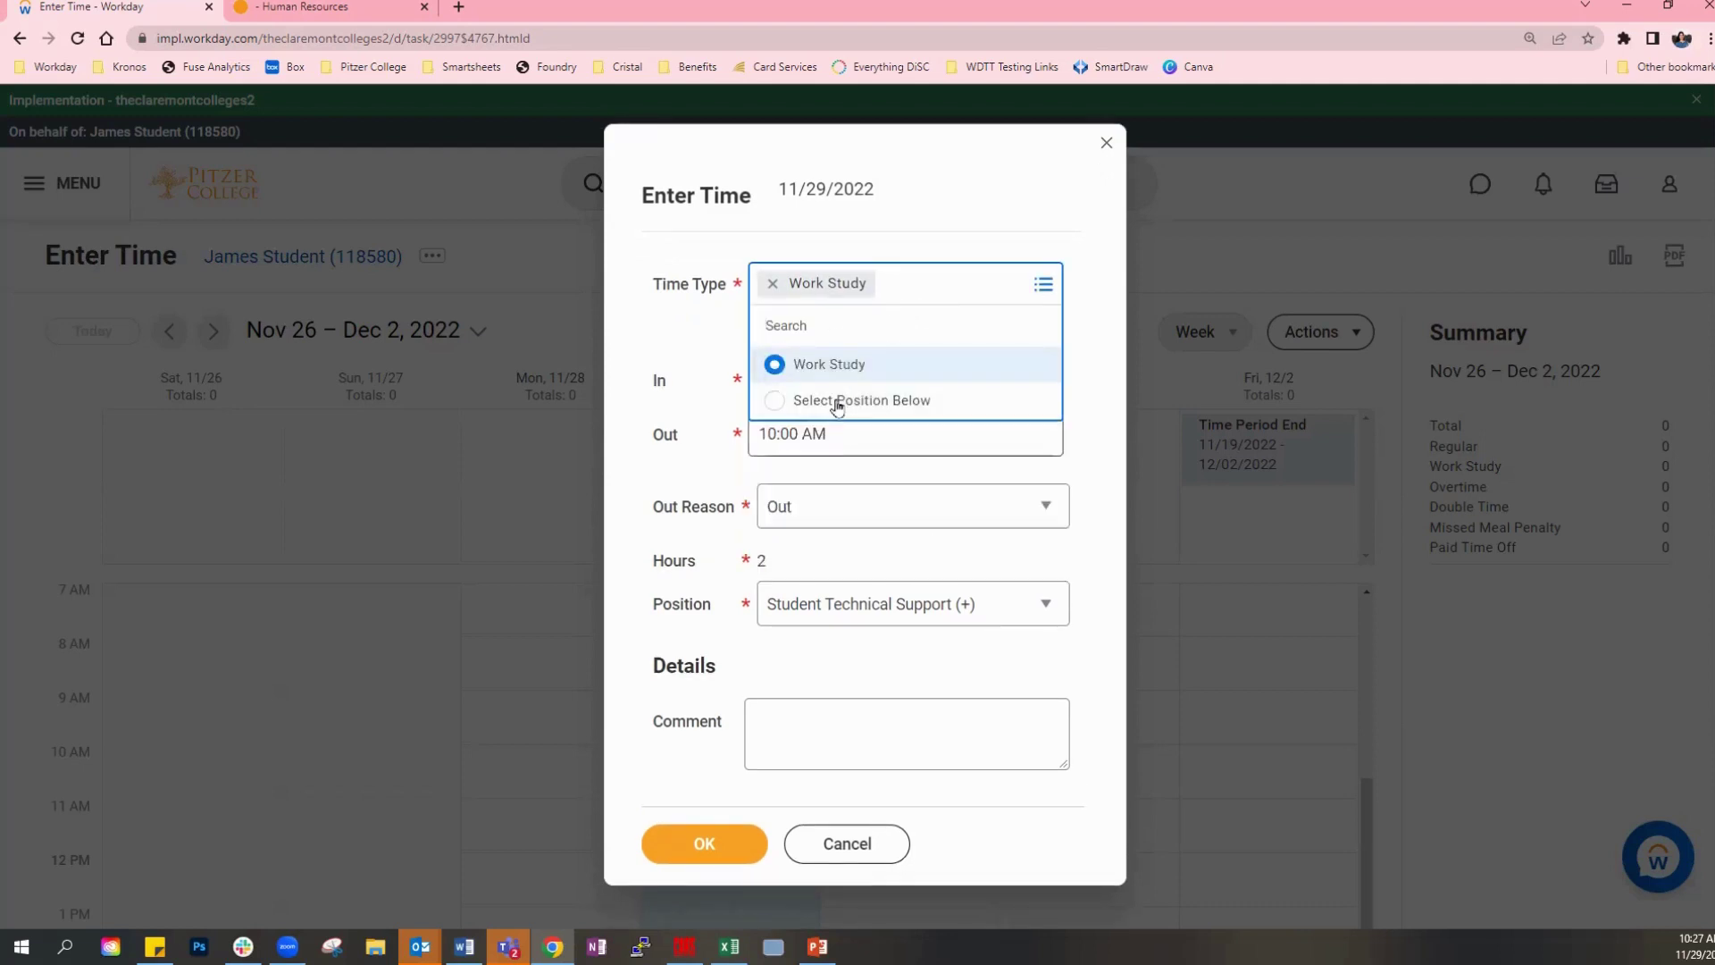
left_click(920, 557)
left_click(907, 586)
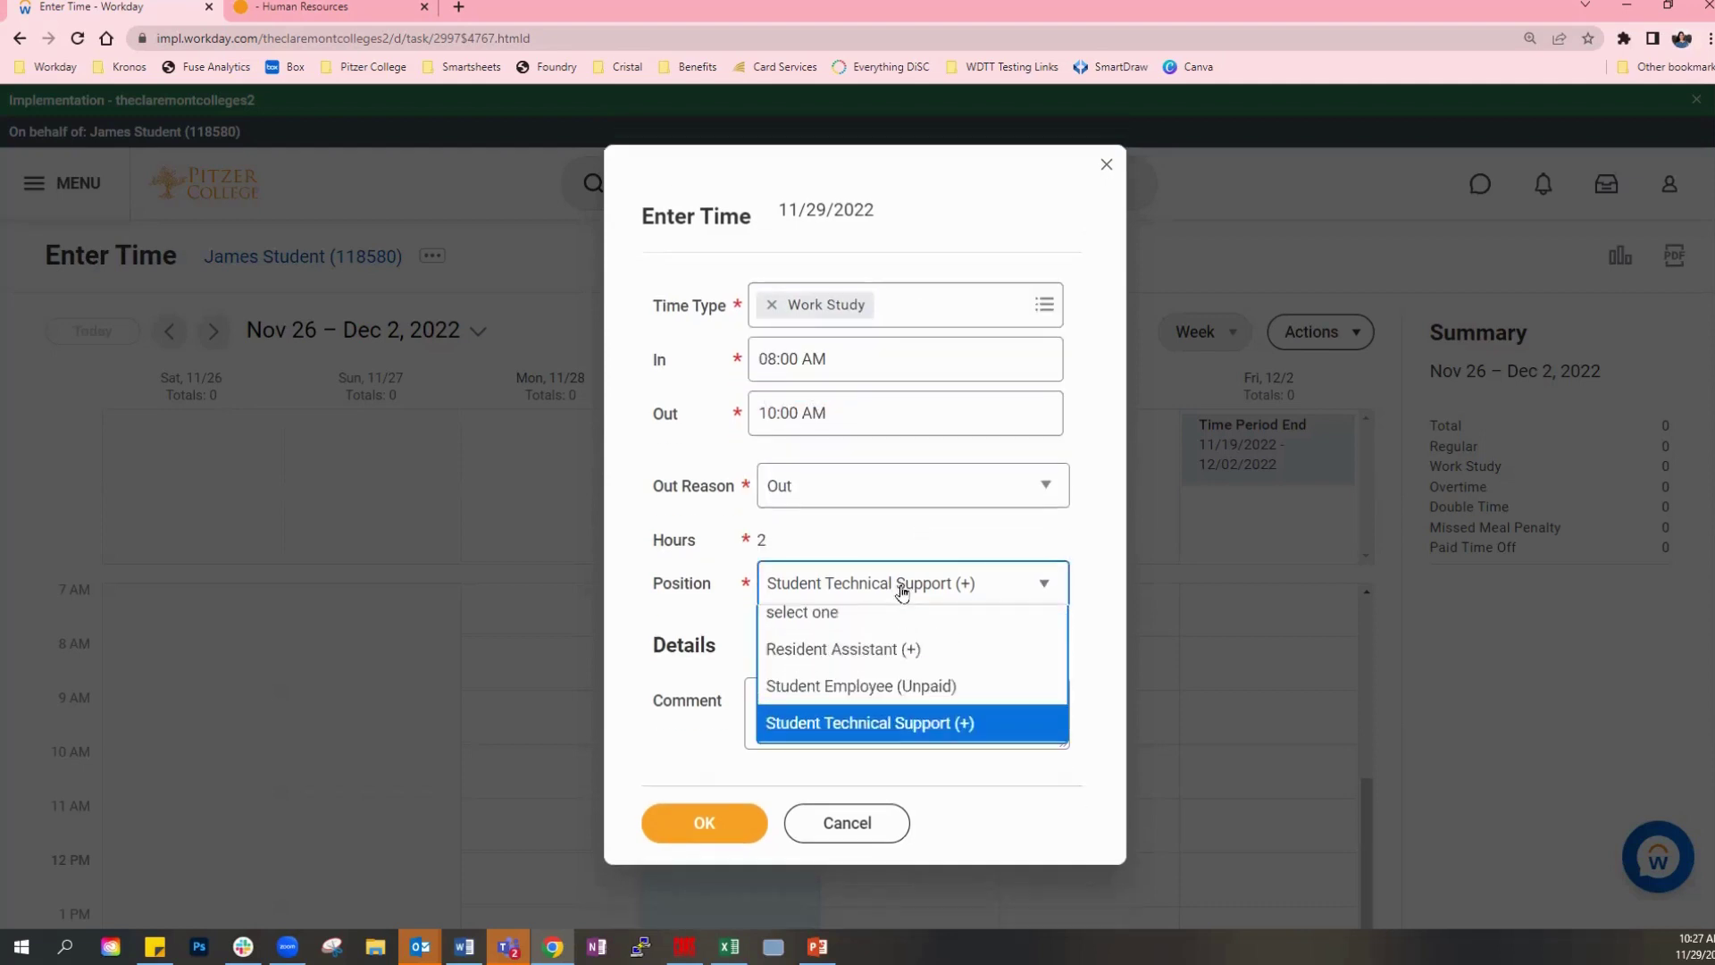
left_click(865, 665)
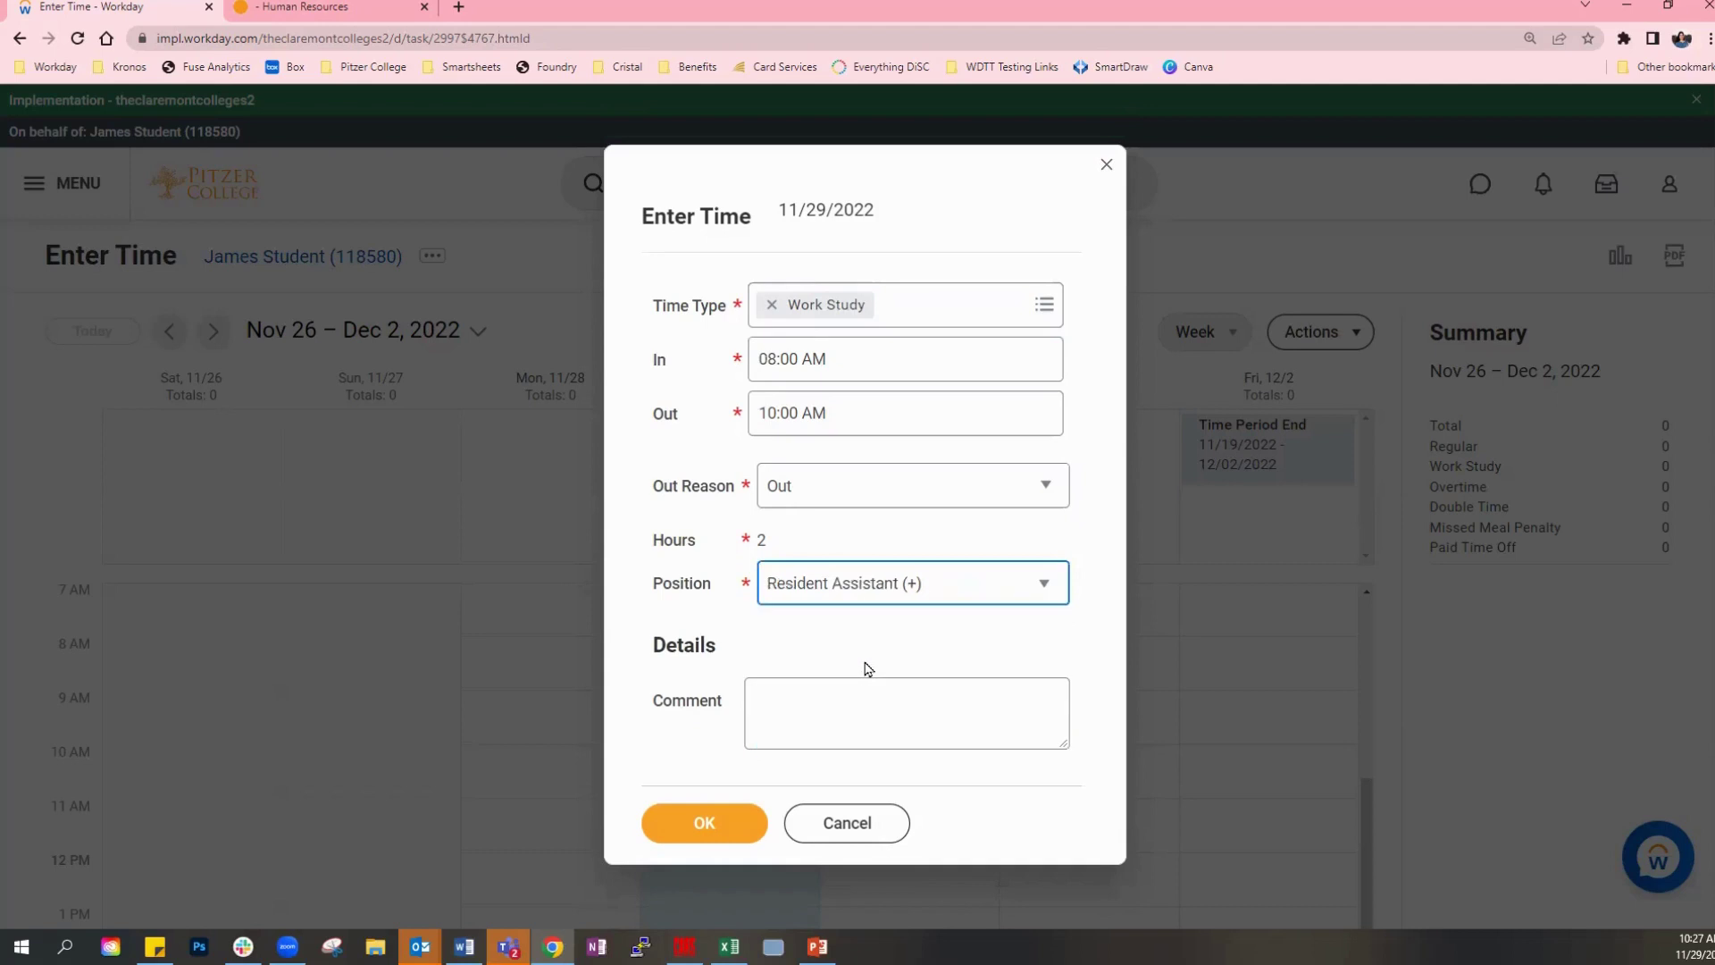
left_click(930, 308)
left_click(930, 229)
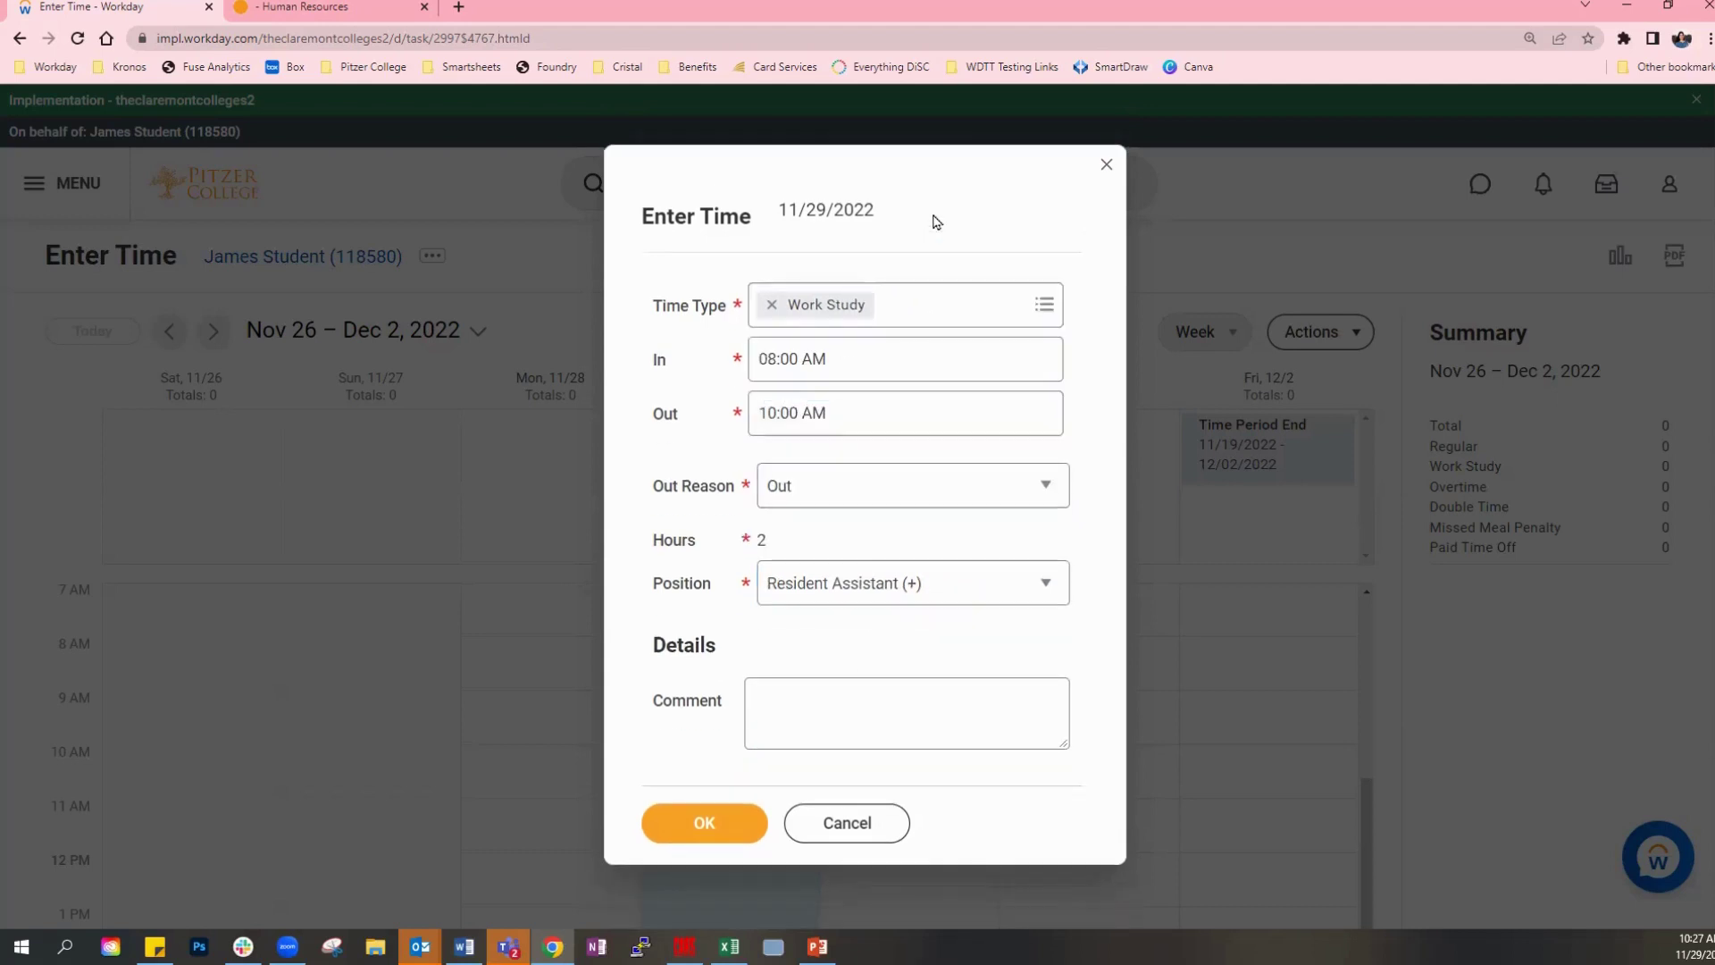
left_click(720, 830)
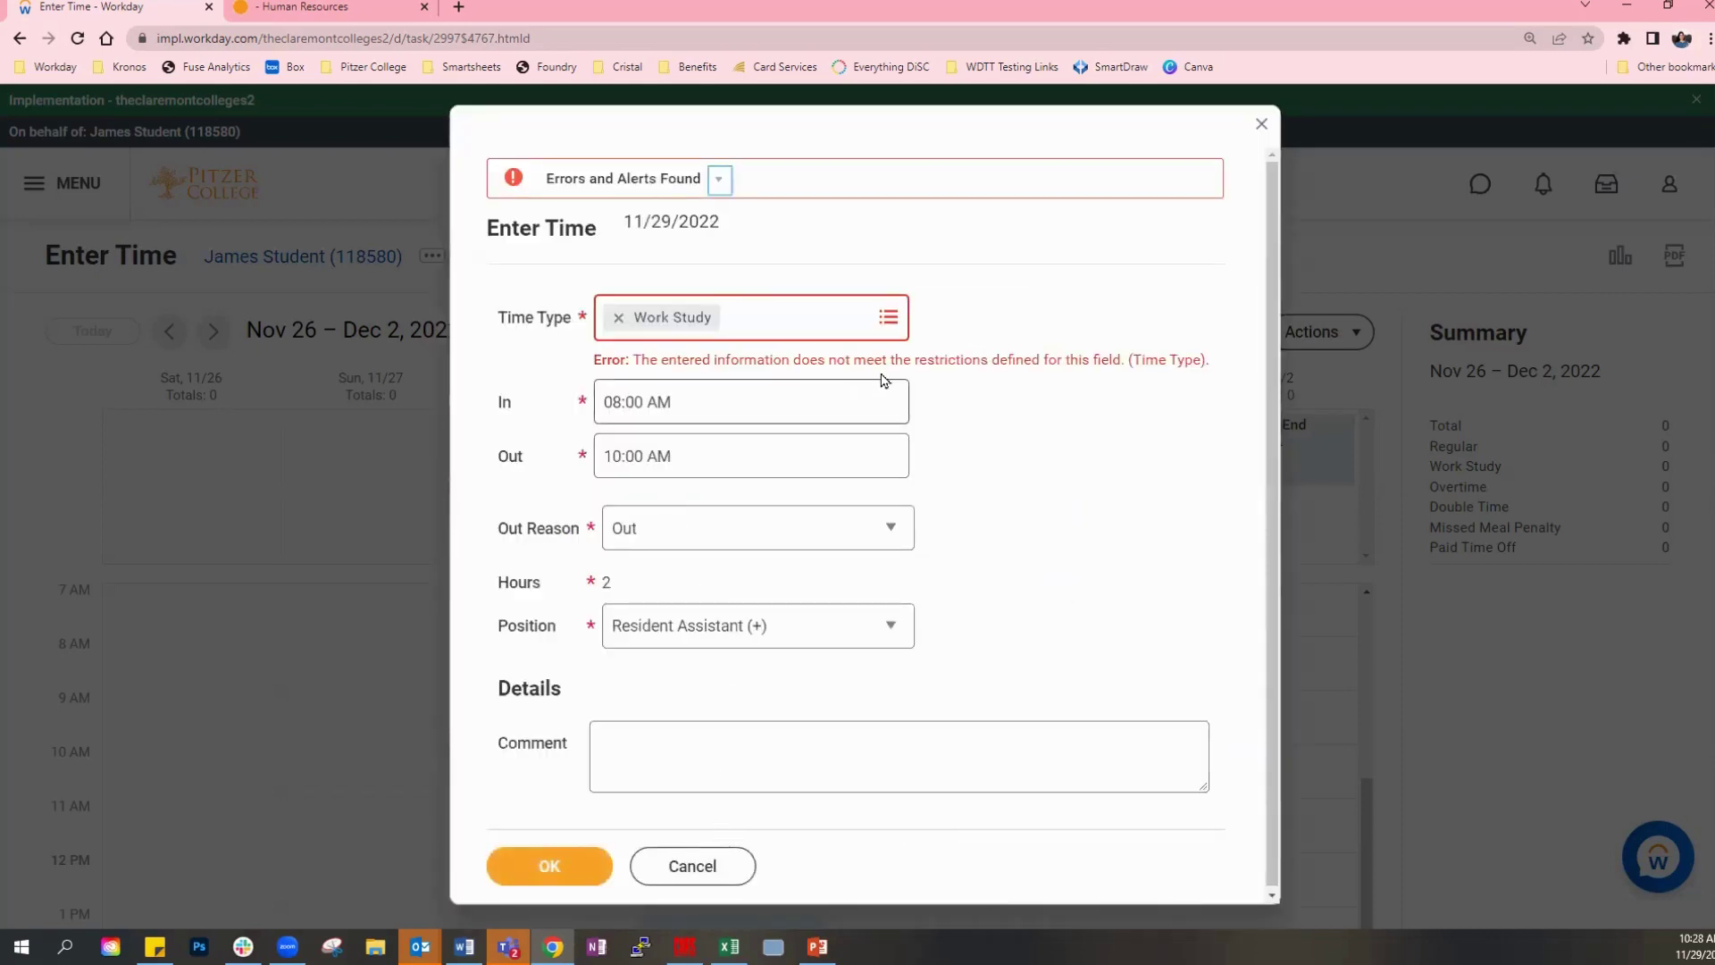
Expand the error details, change the time type to Worked Hours, and discard the 11/29/2022 entry.
left_click(926, 183)
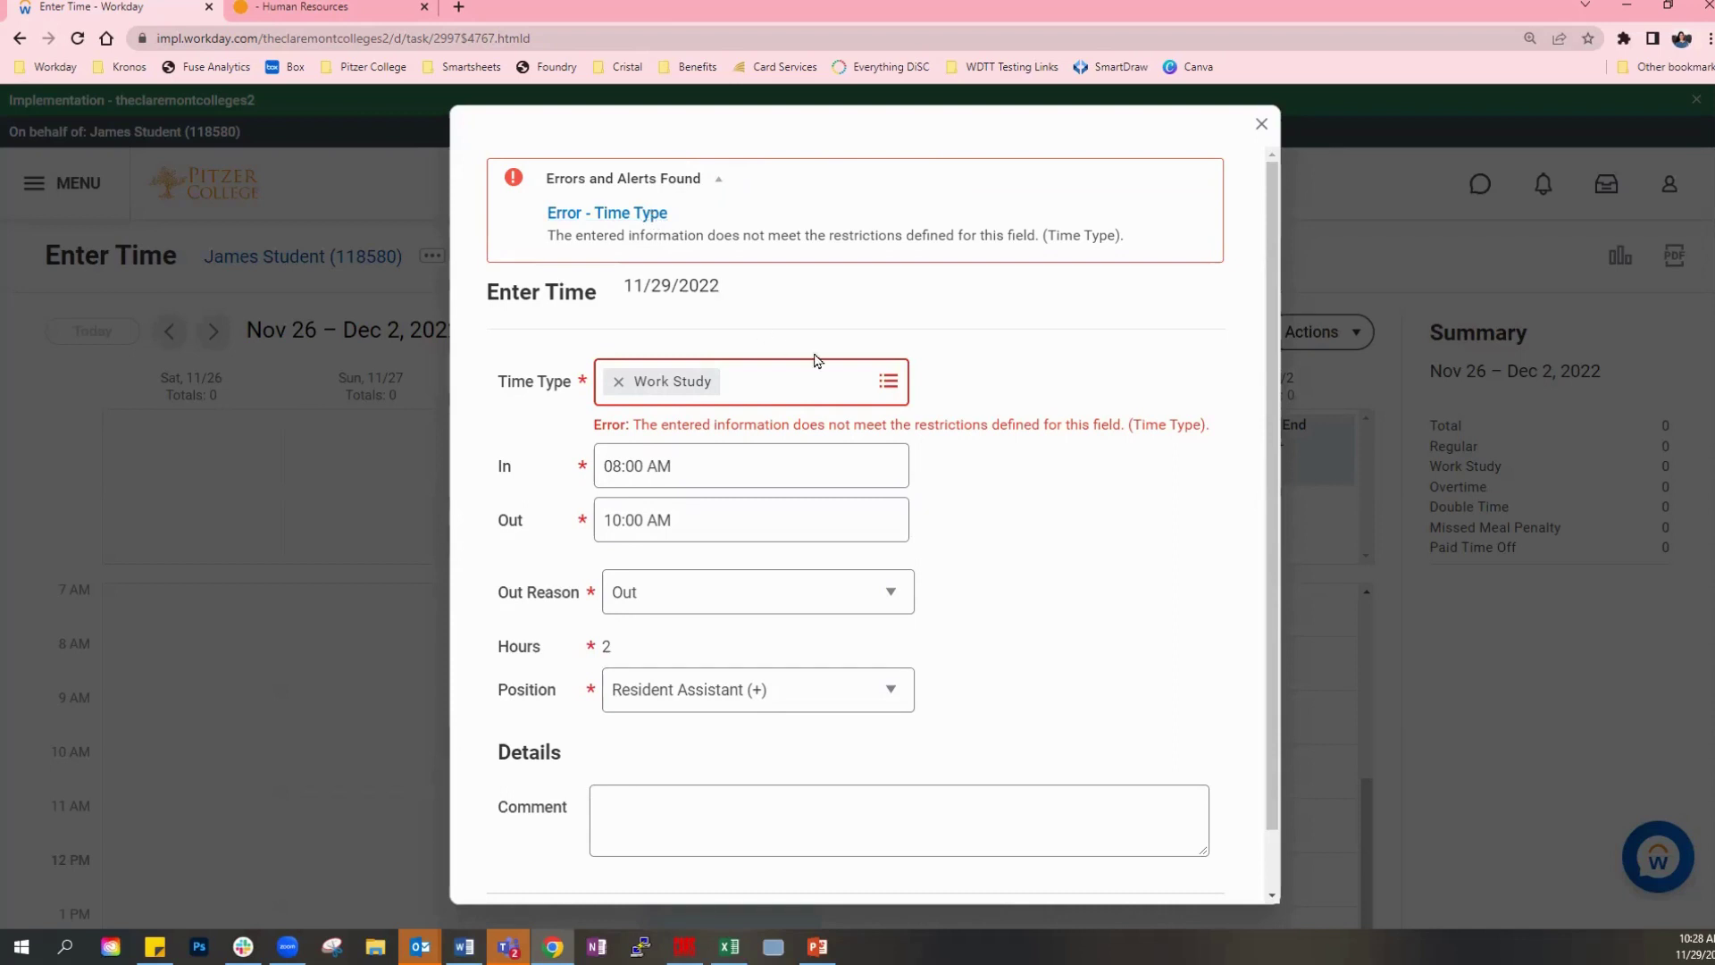
left_click(827, 393)
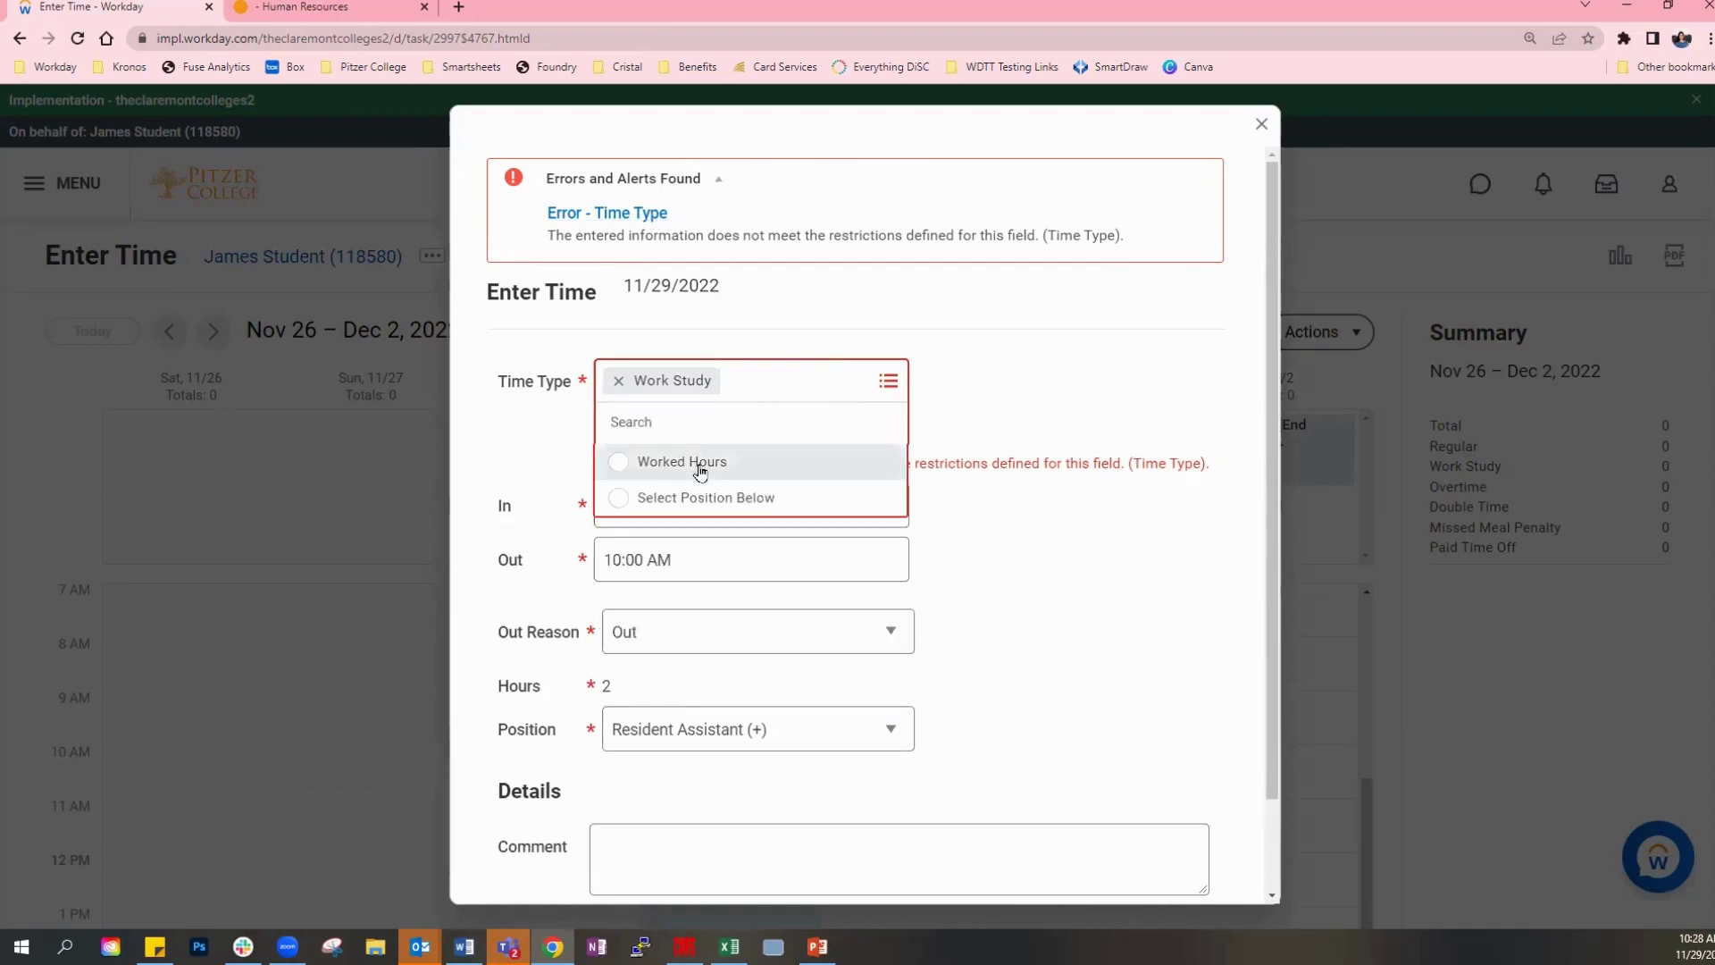
left_click(700, 470)
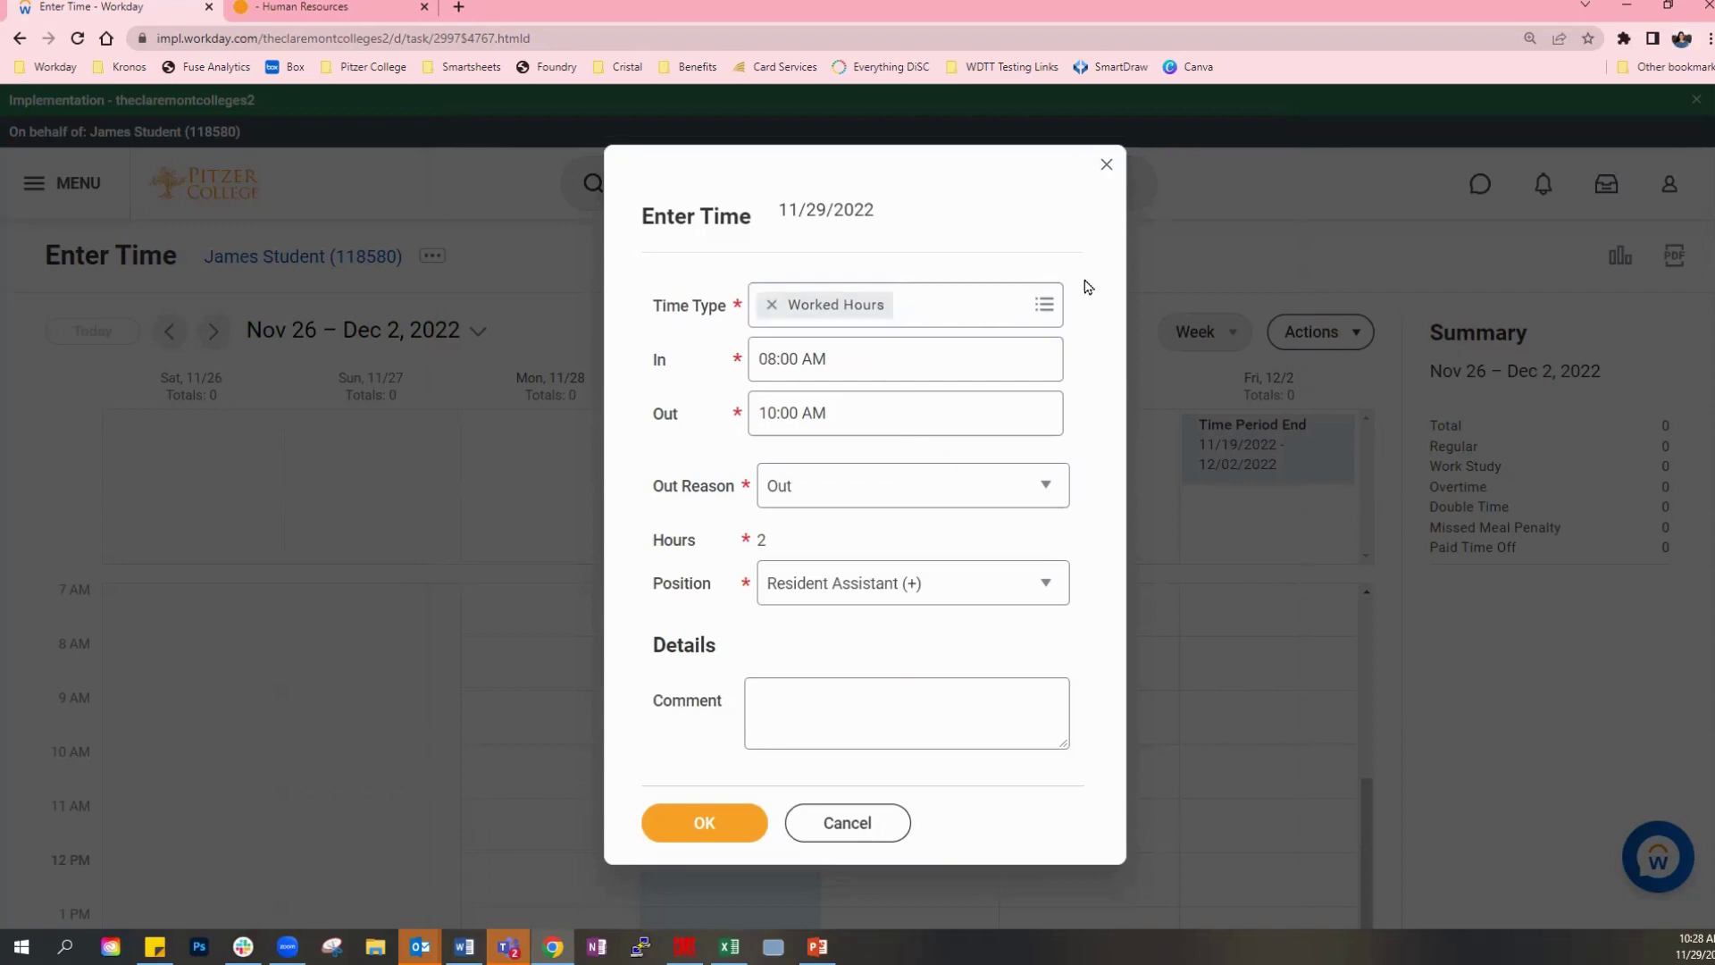
left_click(1104, 164)
Start a new 11/29/2022 time entry with an In time of 10:00 AM and an Out time of 12:00 PM.
left_click(766, 556)
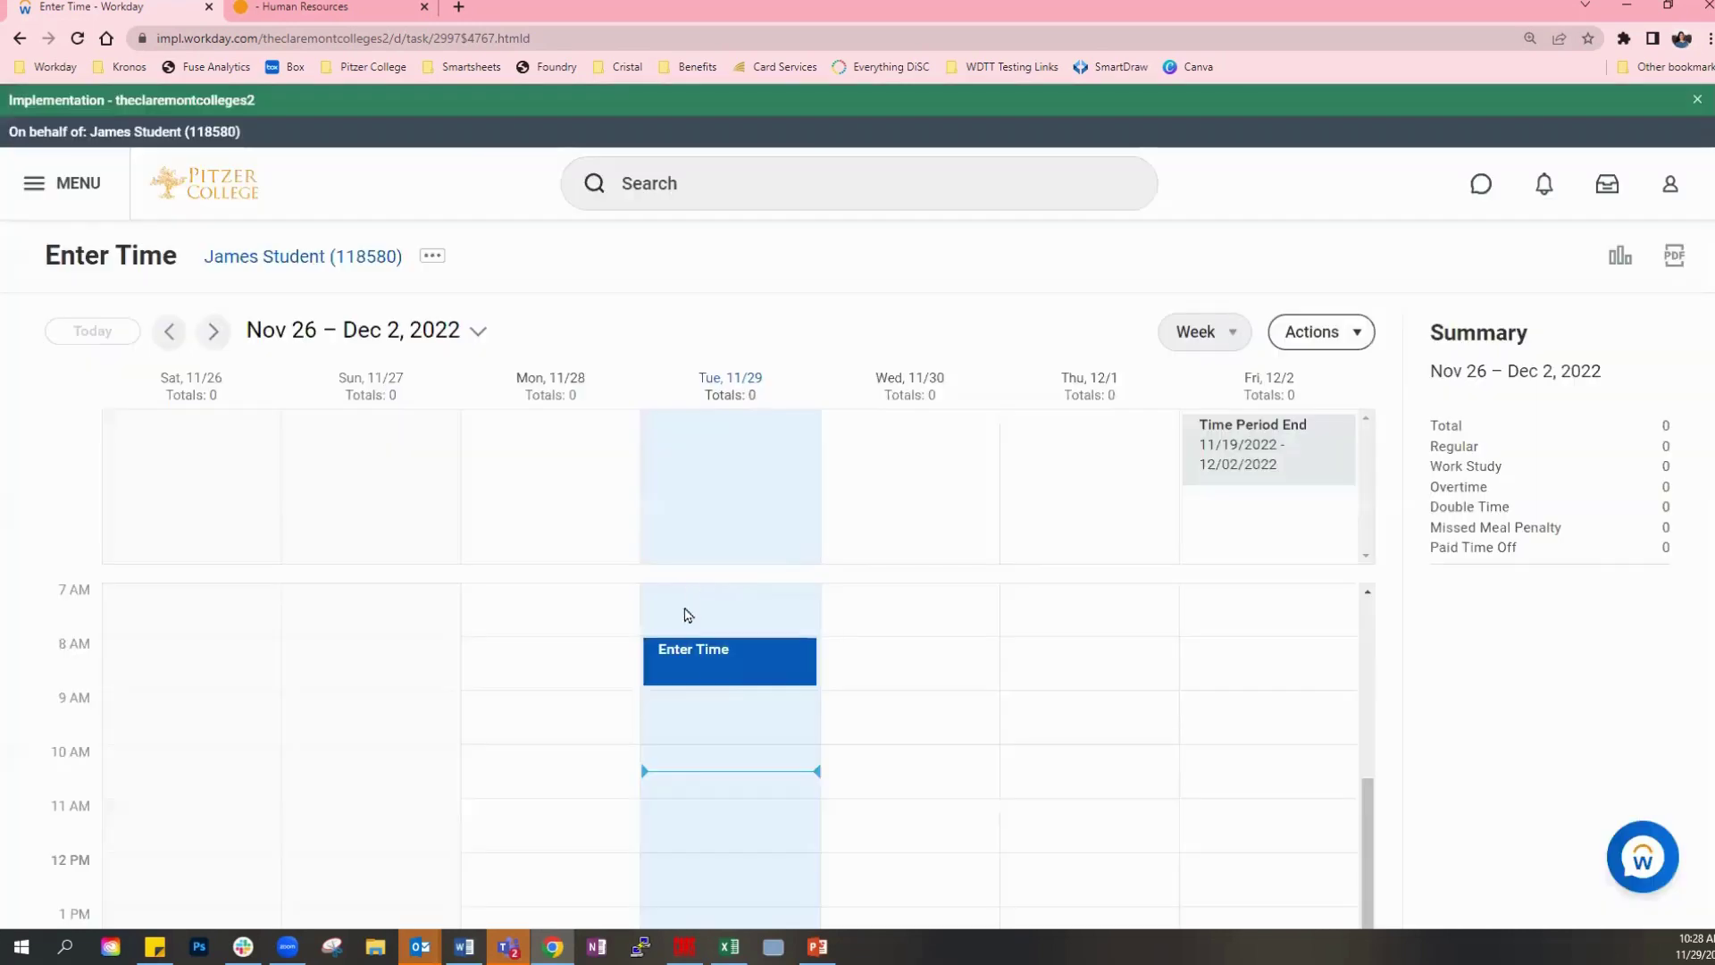
left_click(739, 655)
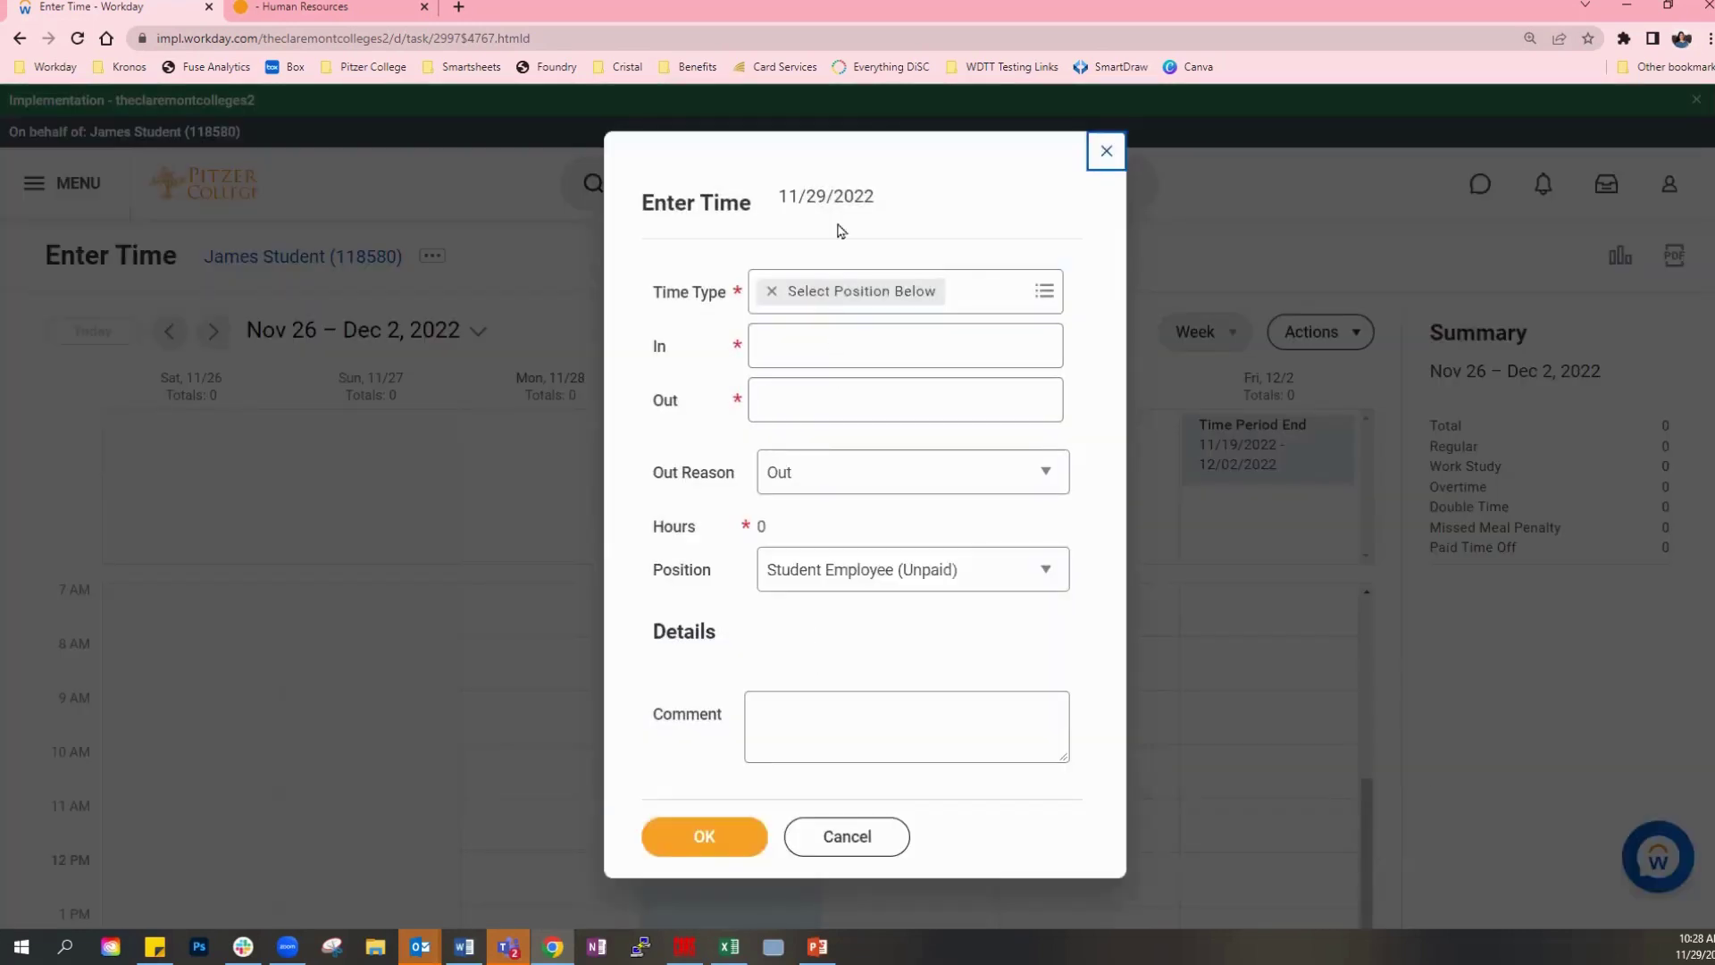
left_click(838, 356)
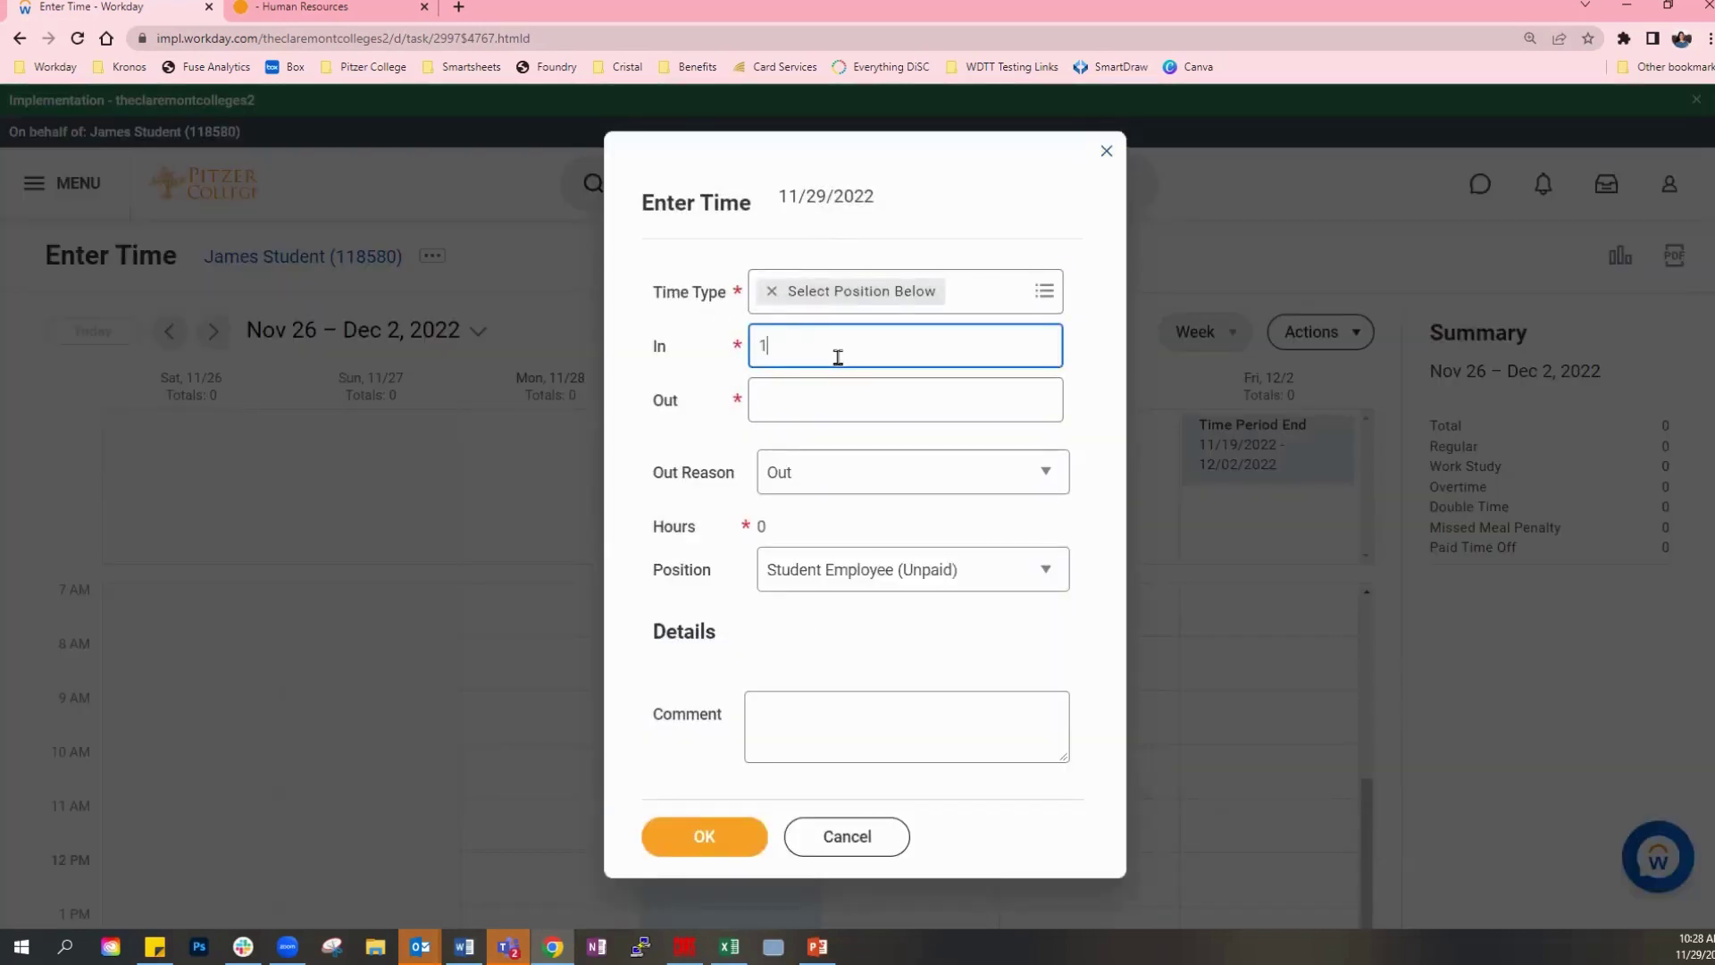
type("10am")
key("Tab")
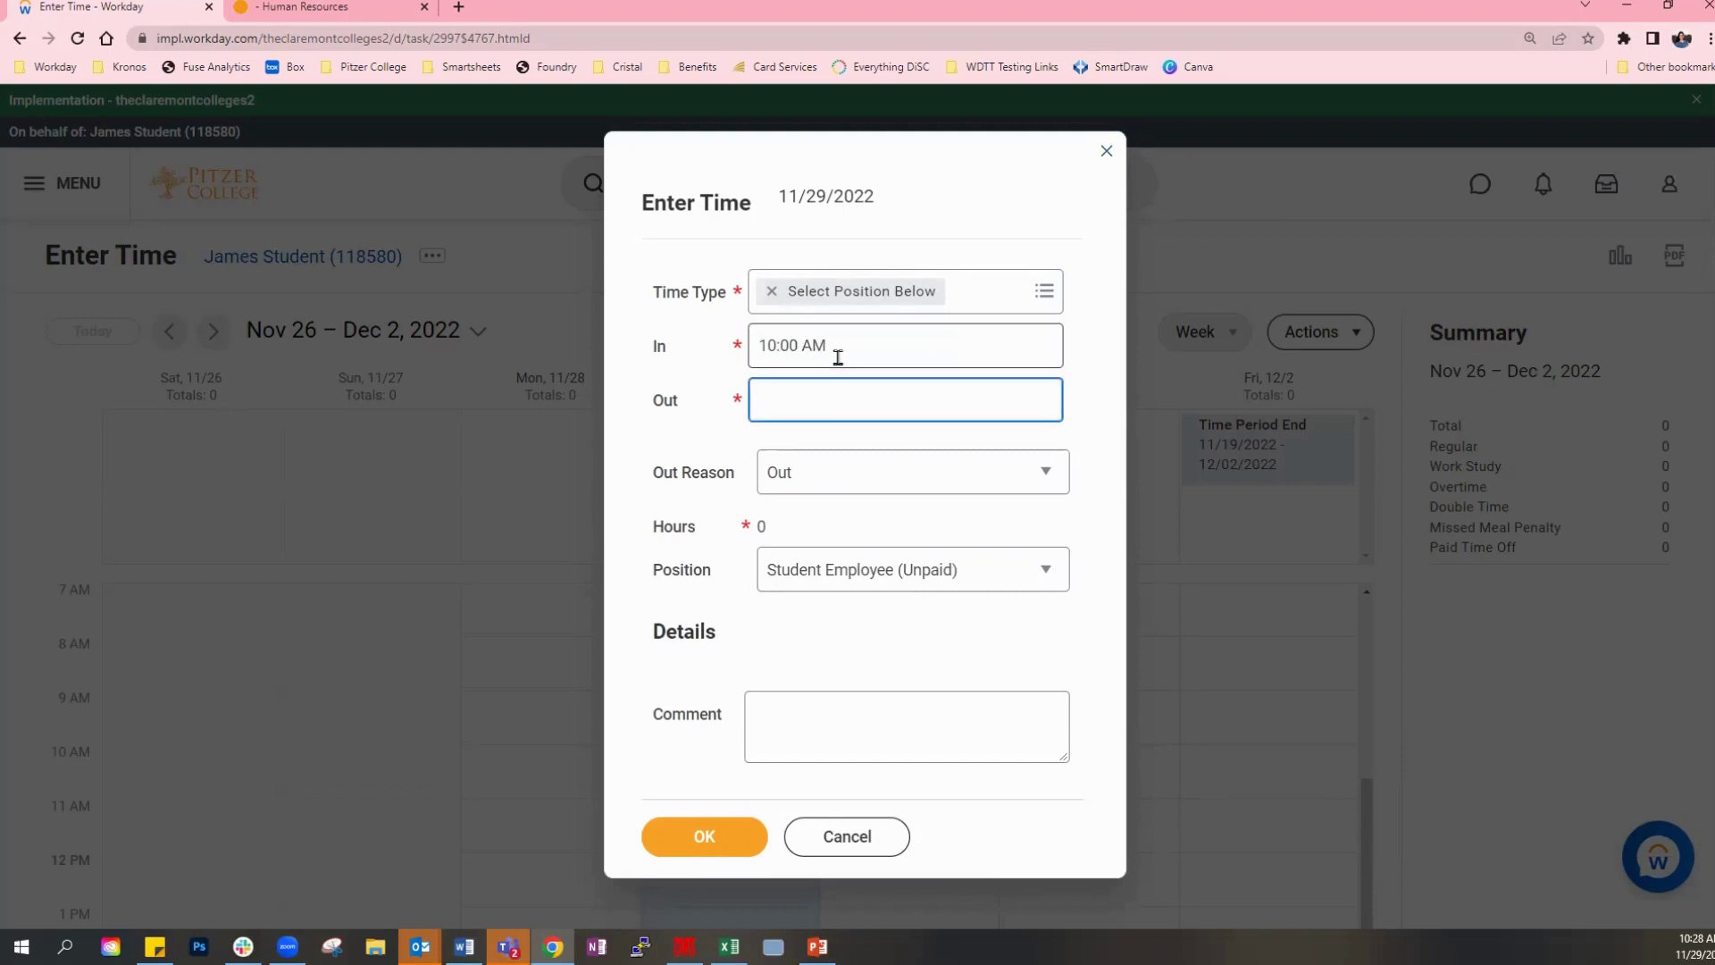
type("12pm")
key("Tab")
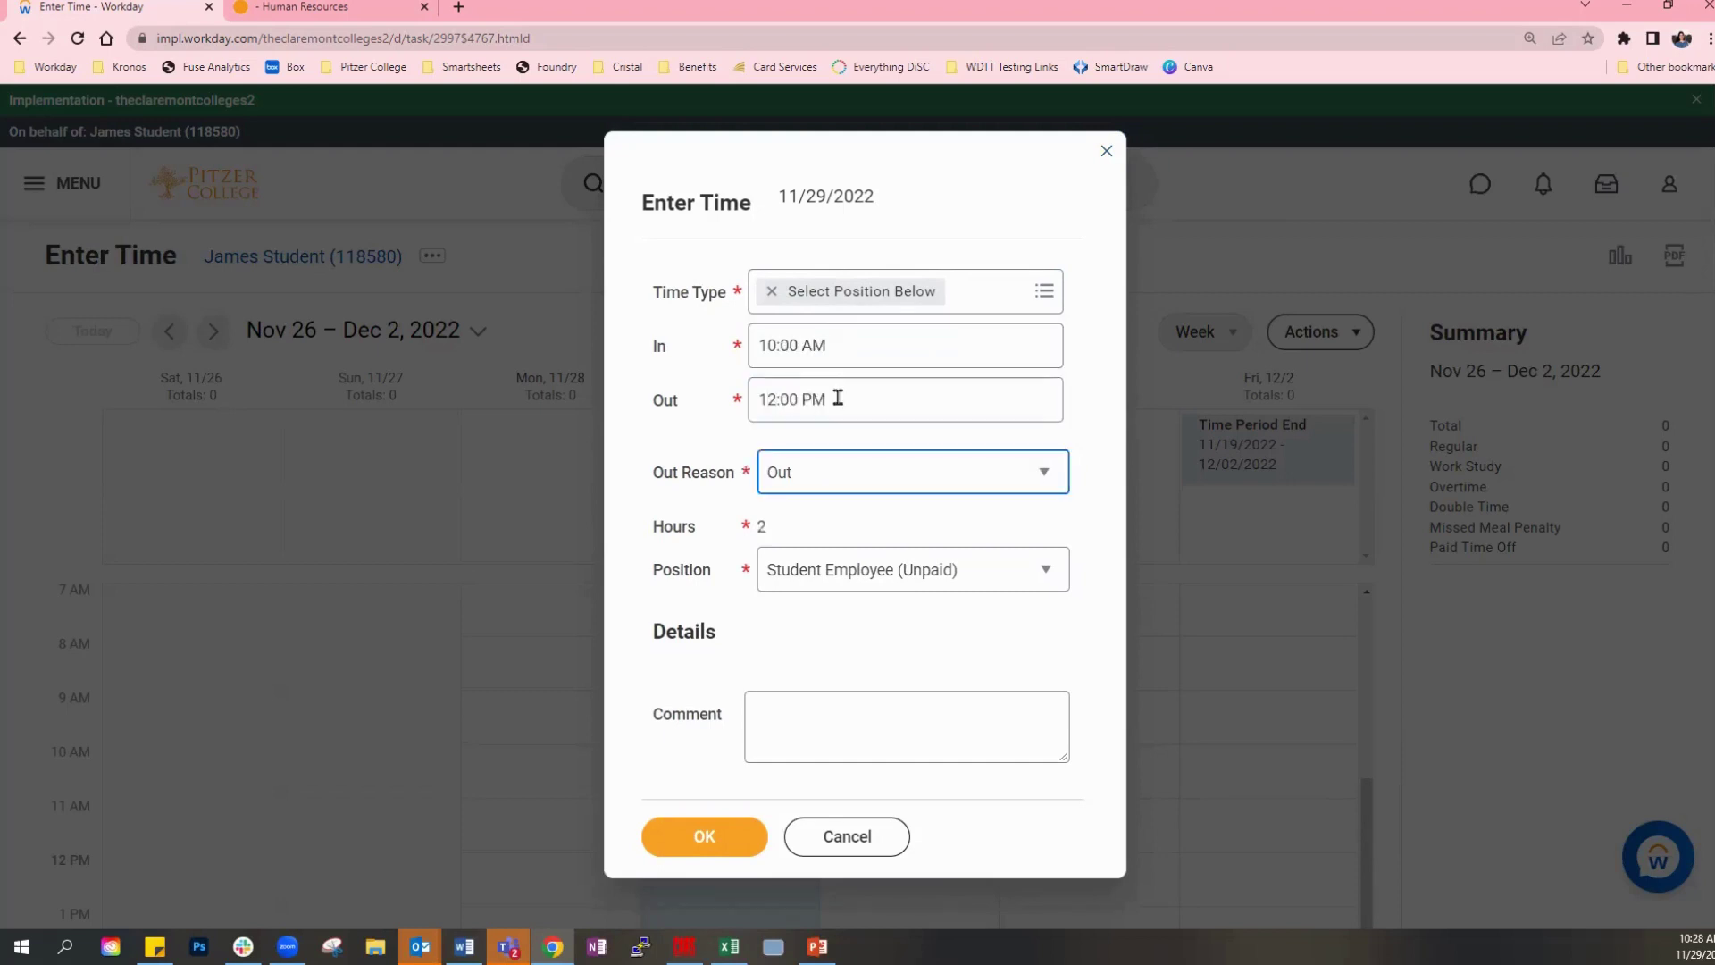
Assign the 11/29/2022 entry to the Resident Assistant (+) position and save it with the Select Position Below time type.
left_click(841, 394)
left_click(875, 581)
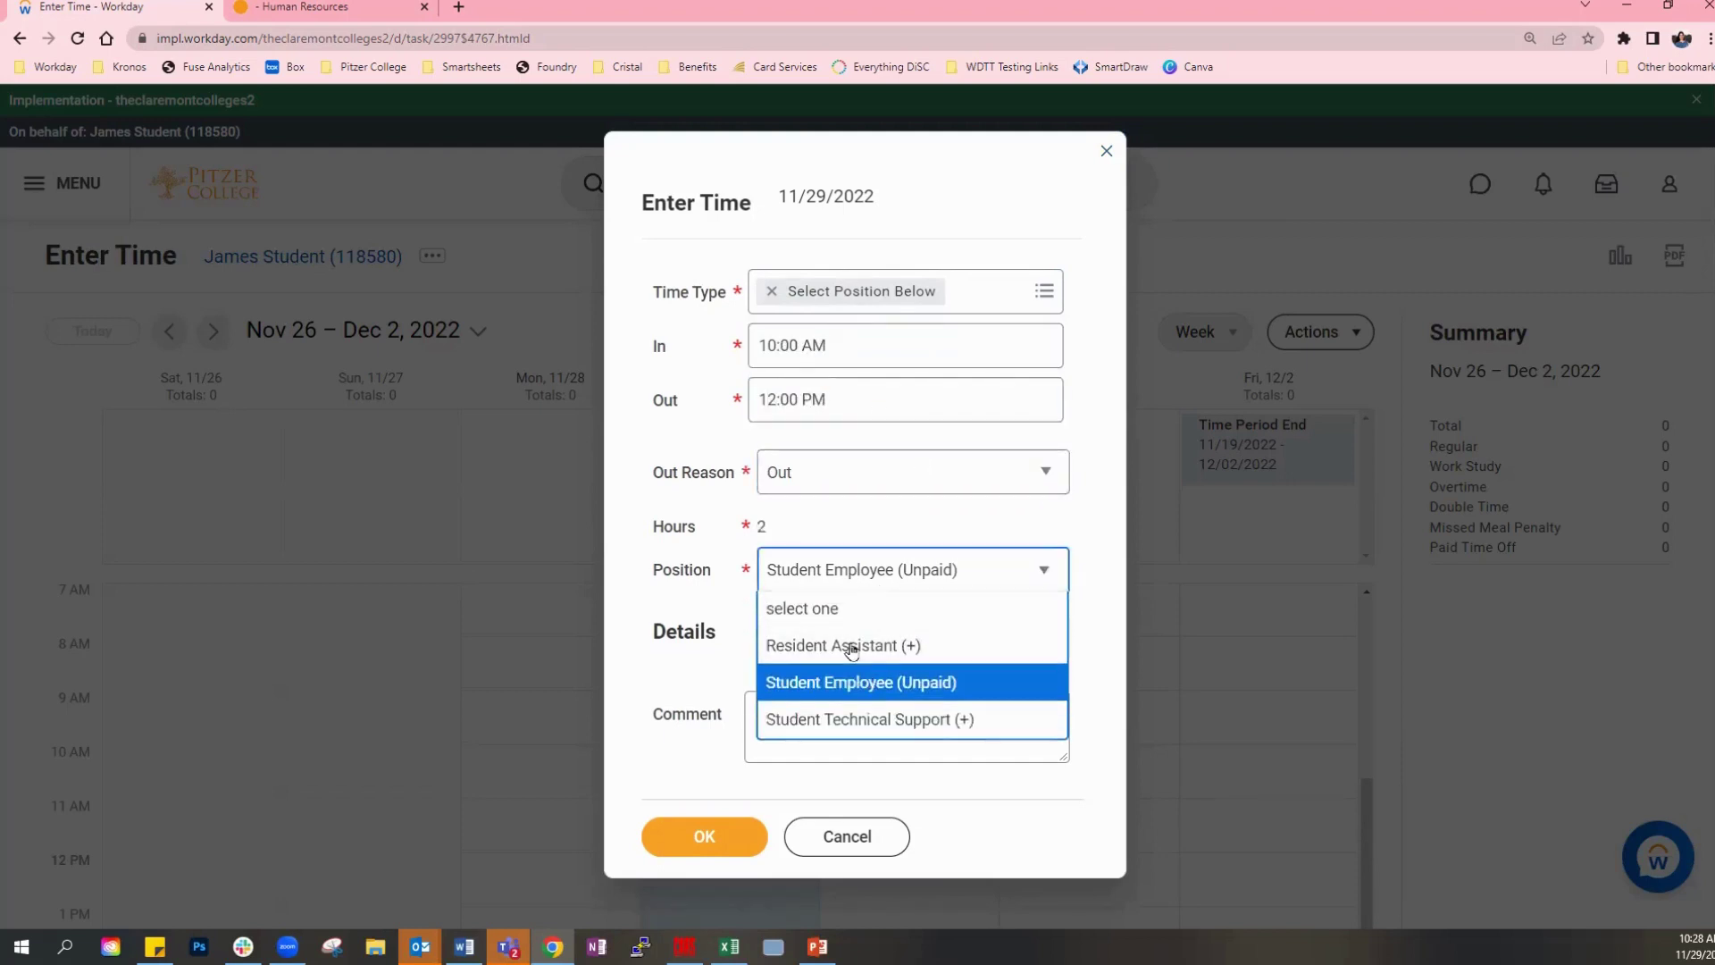
left_click(853, 646)
left_click(686, 840)
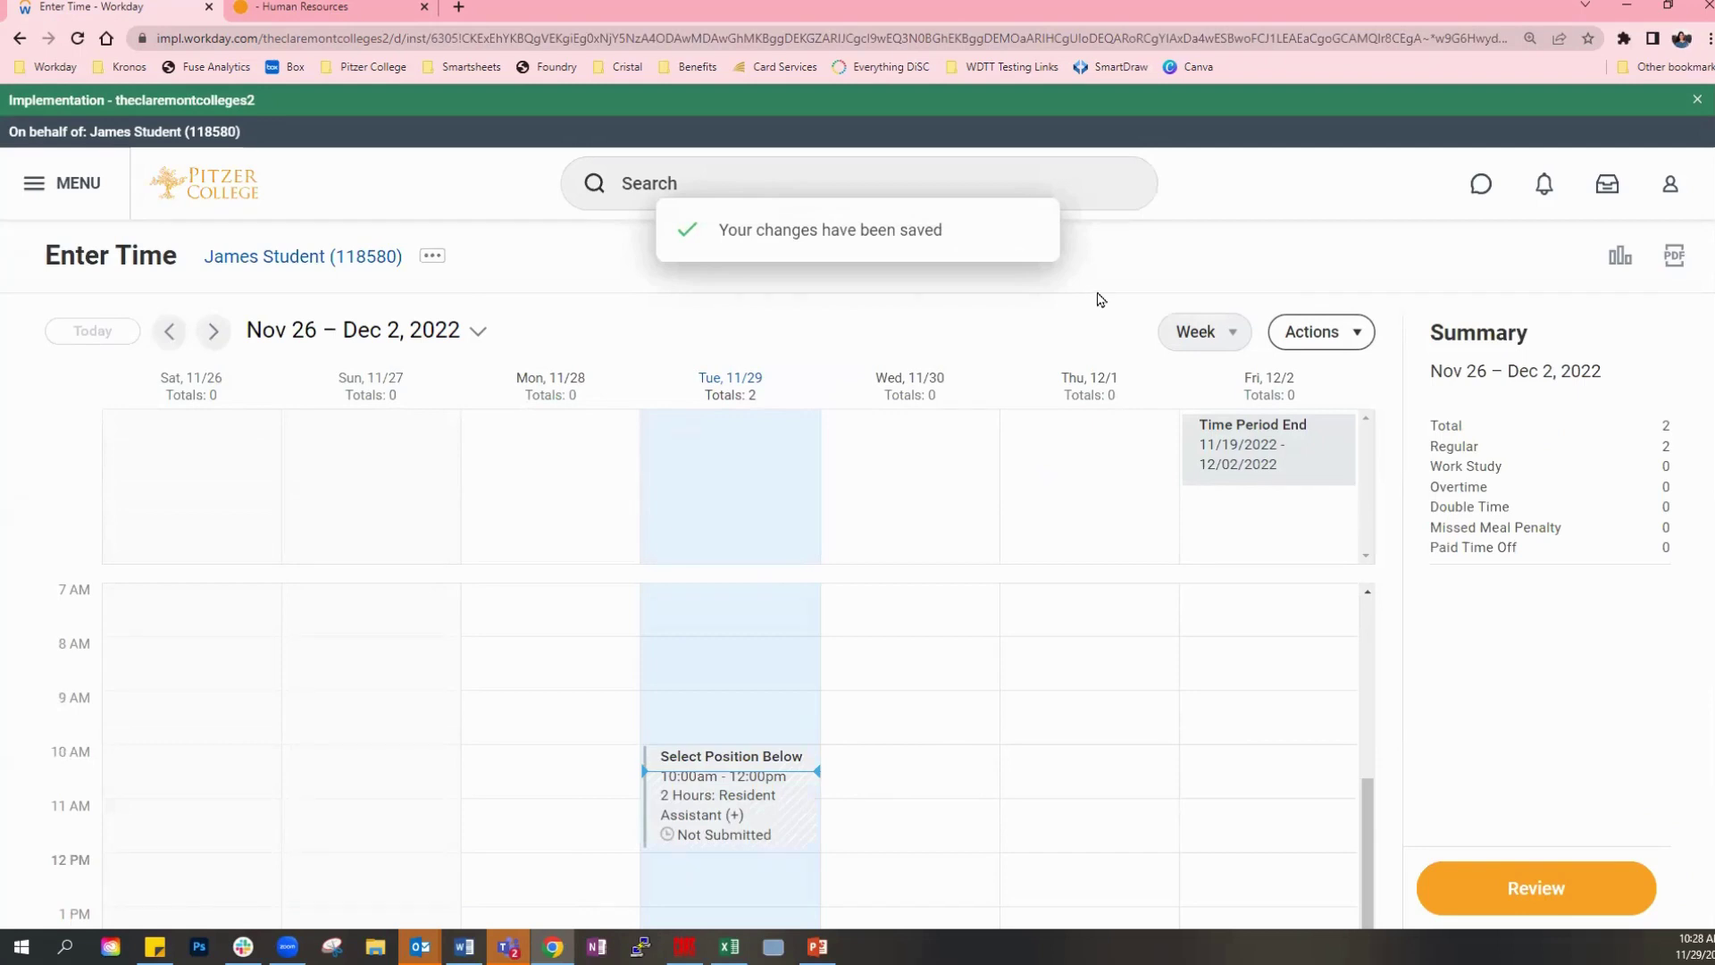
scroll(1096, 297, "down", 1)
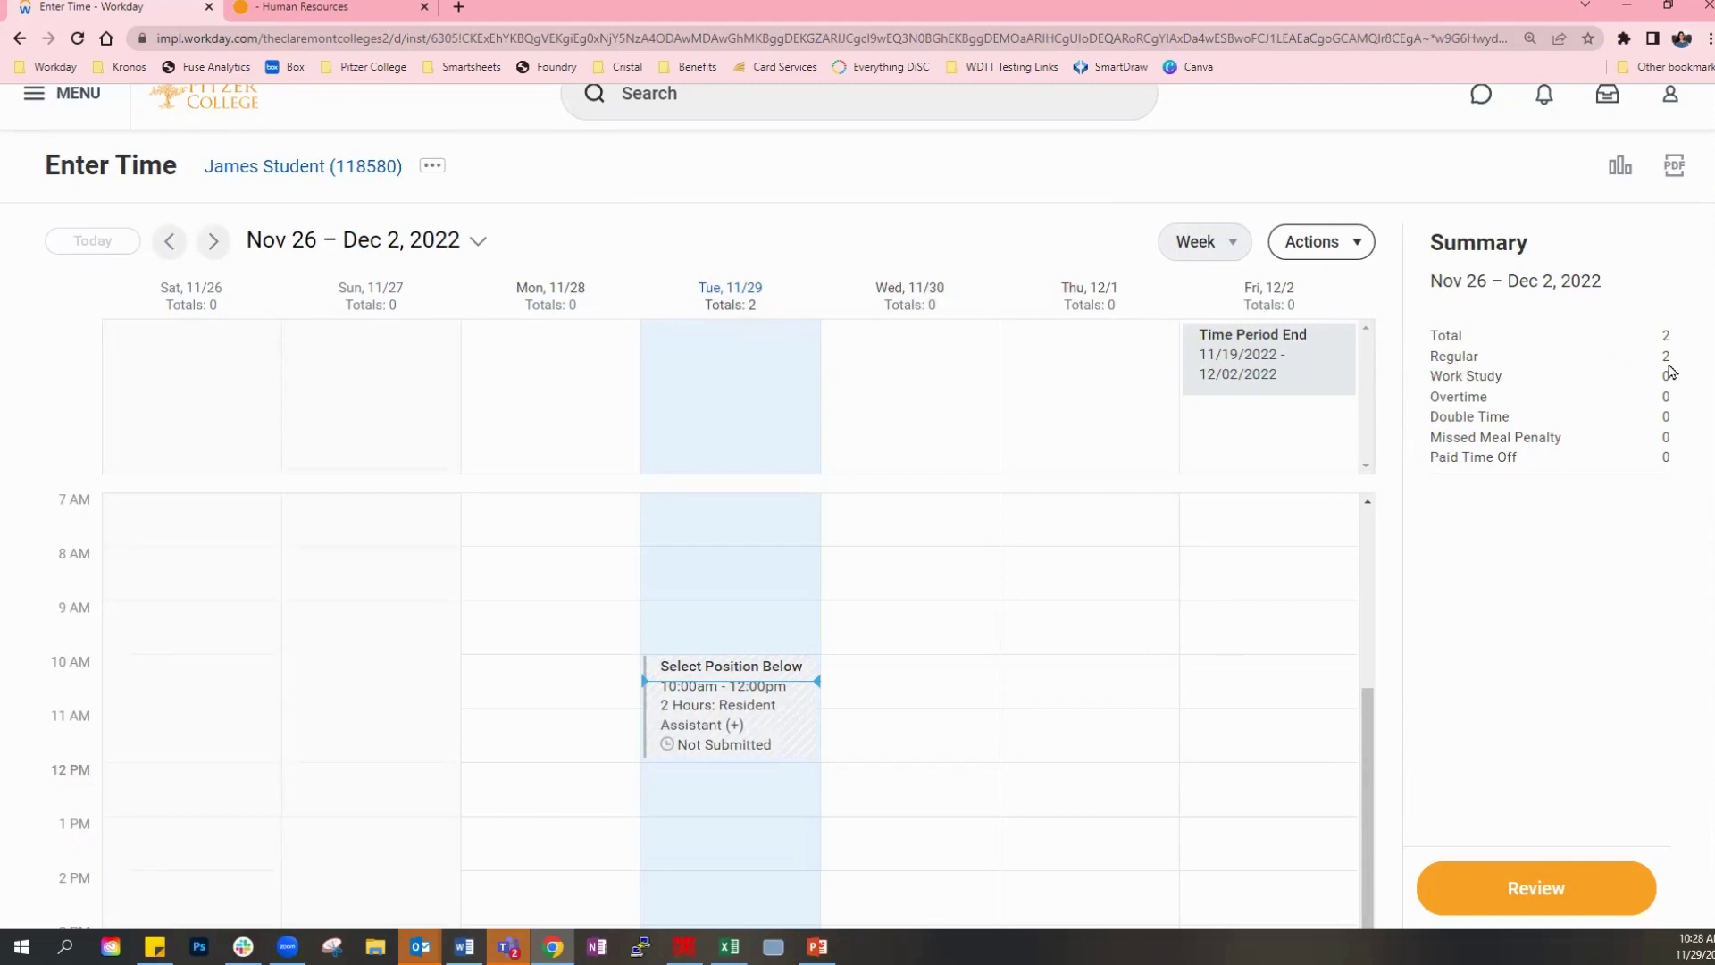
Add an 11/30/2022 time entry from 8:00 AM to 10:00 AM for the Student Technical Support (+) position.
left_click(919, 697)
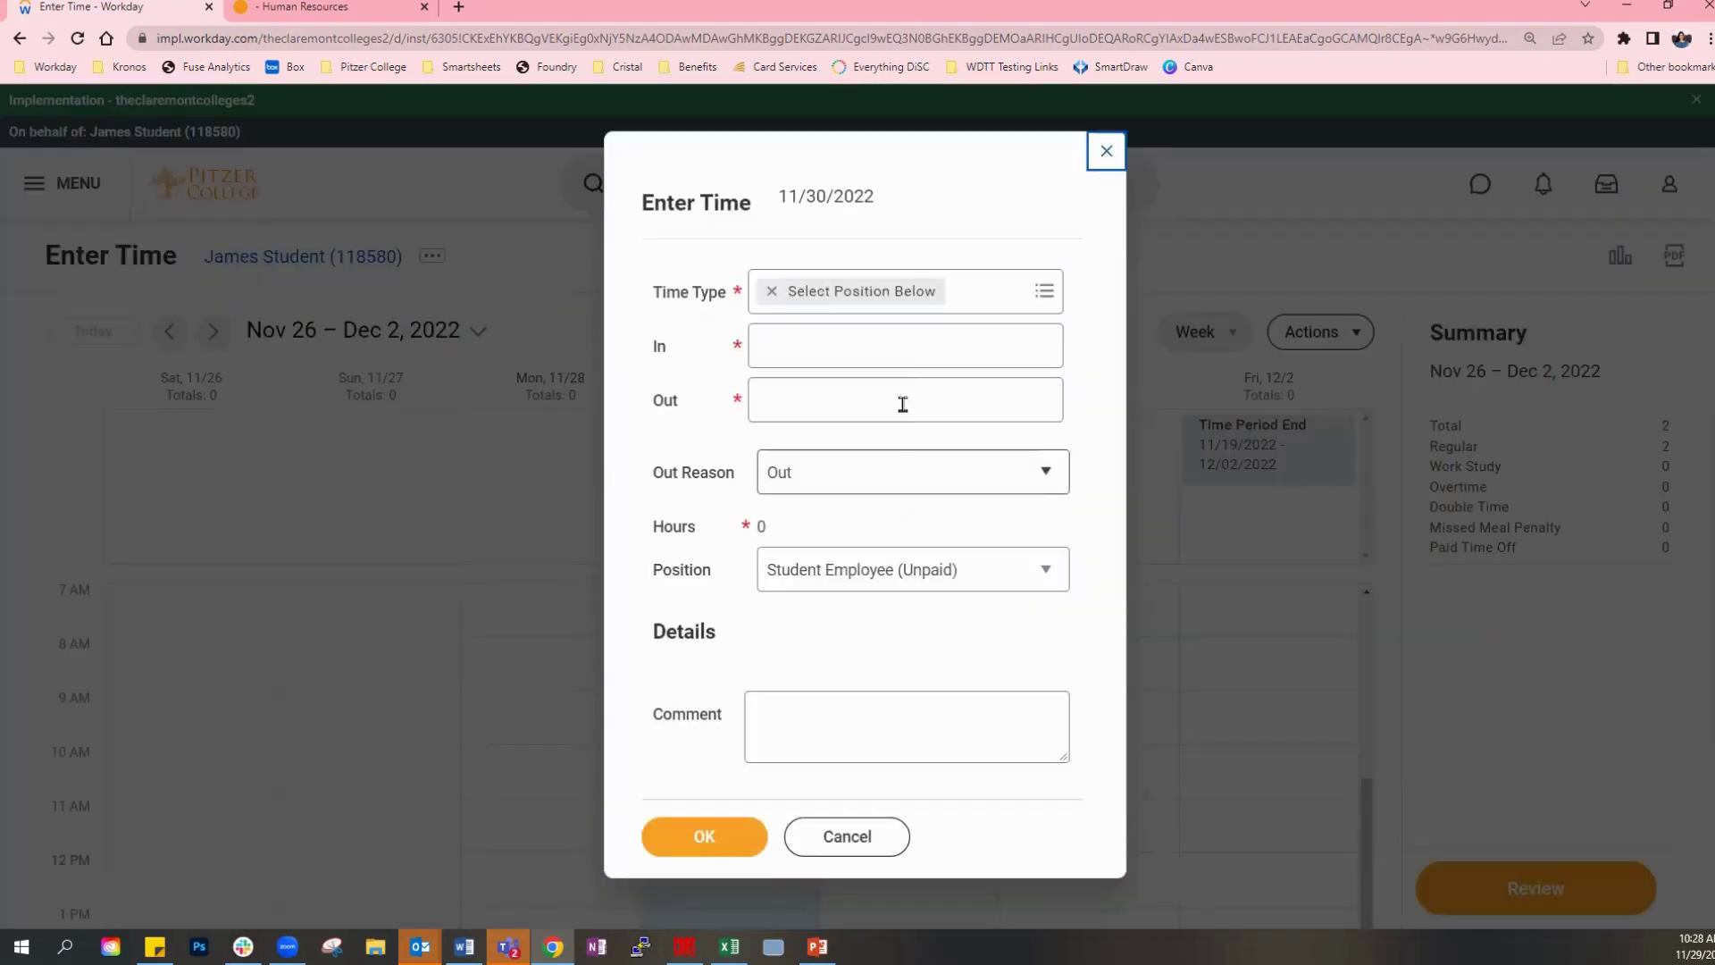
left_click(903, 358)
type("8 am")
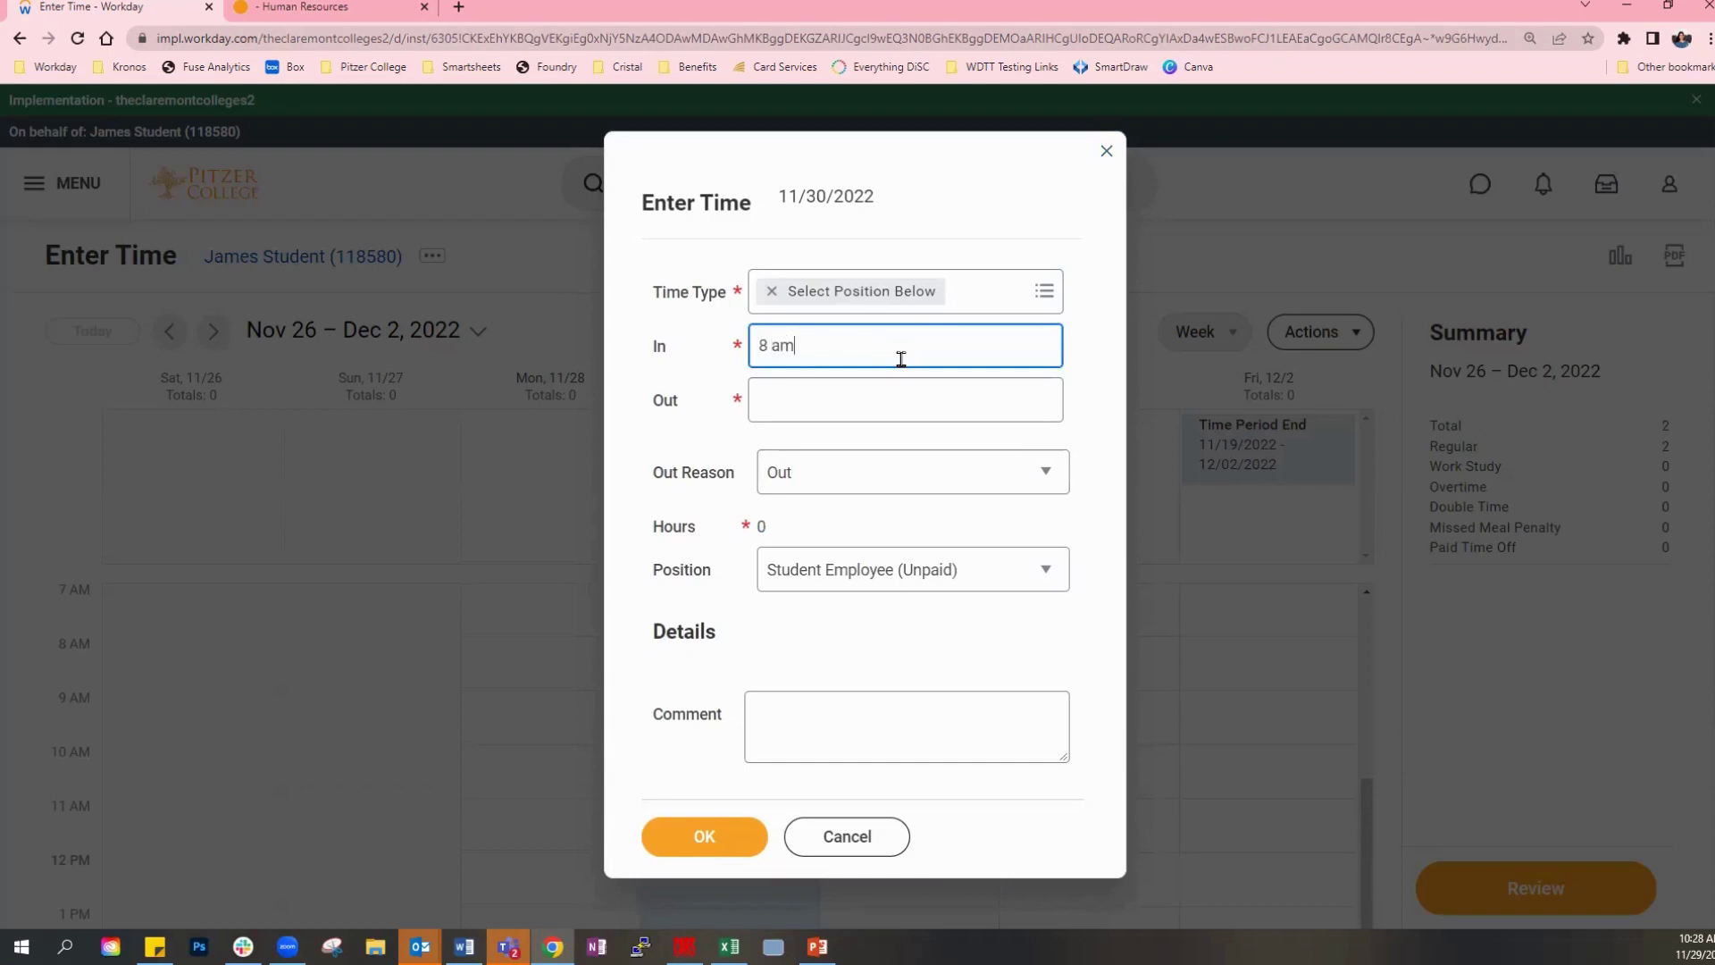
key("Tab")
type("10 a")
key("Tab")
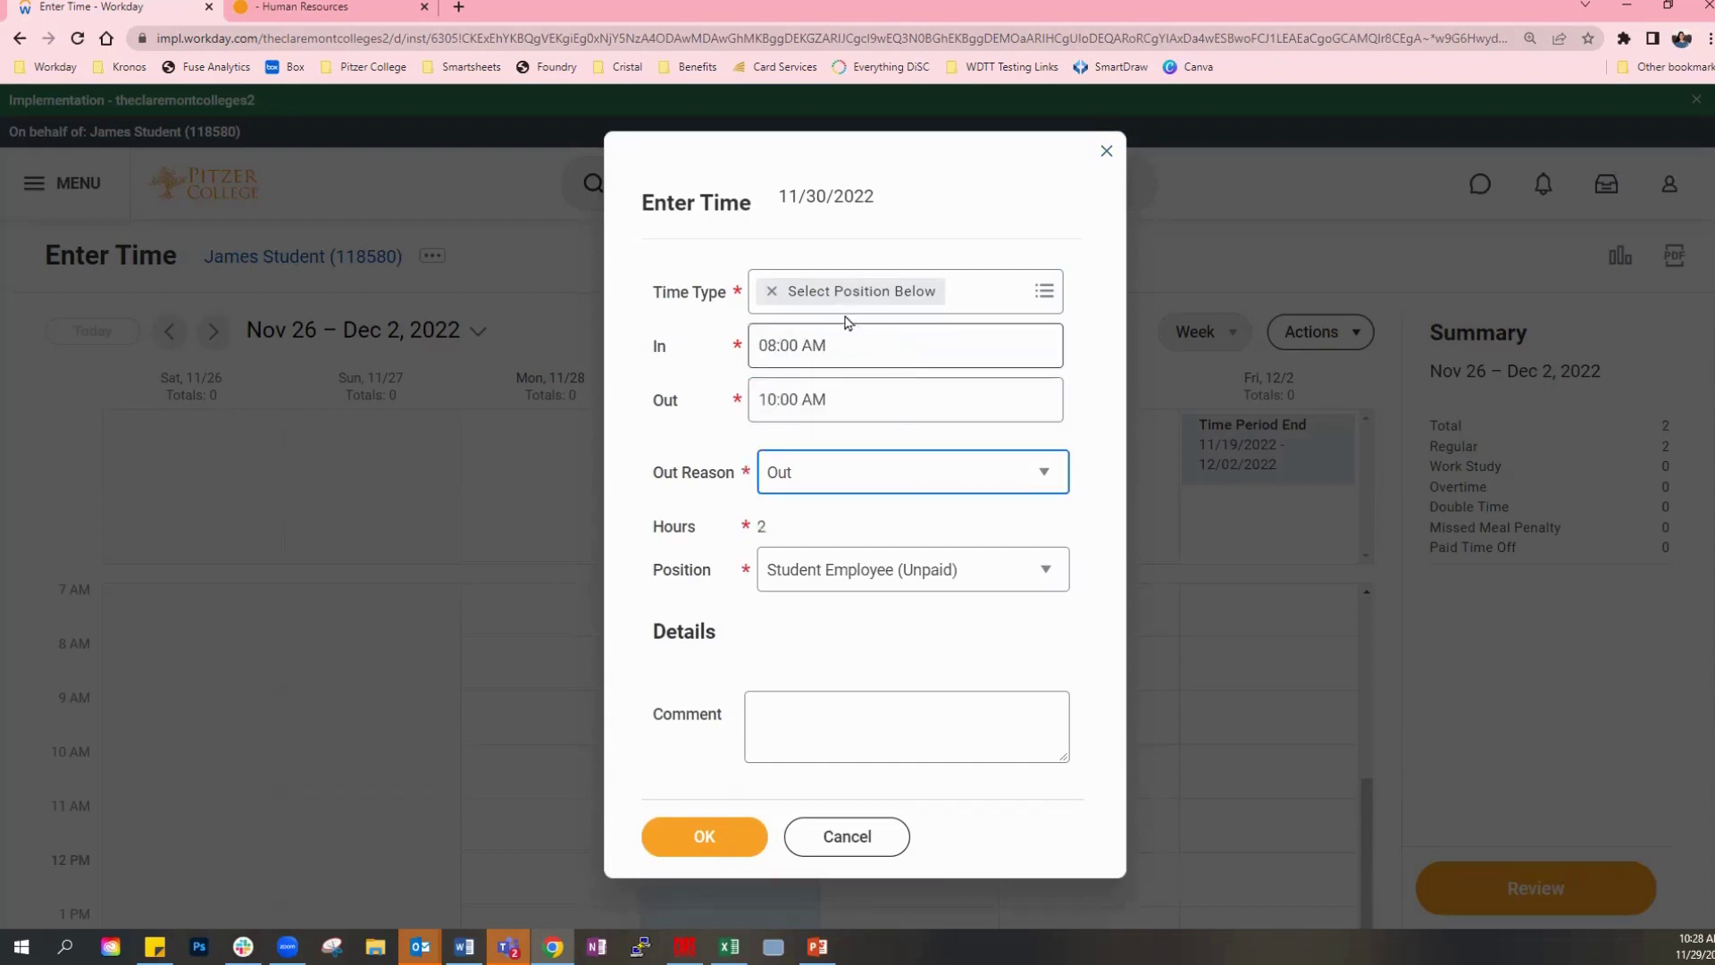
left_click(923, 570)
left_click(840, 720)
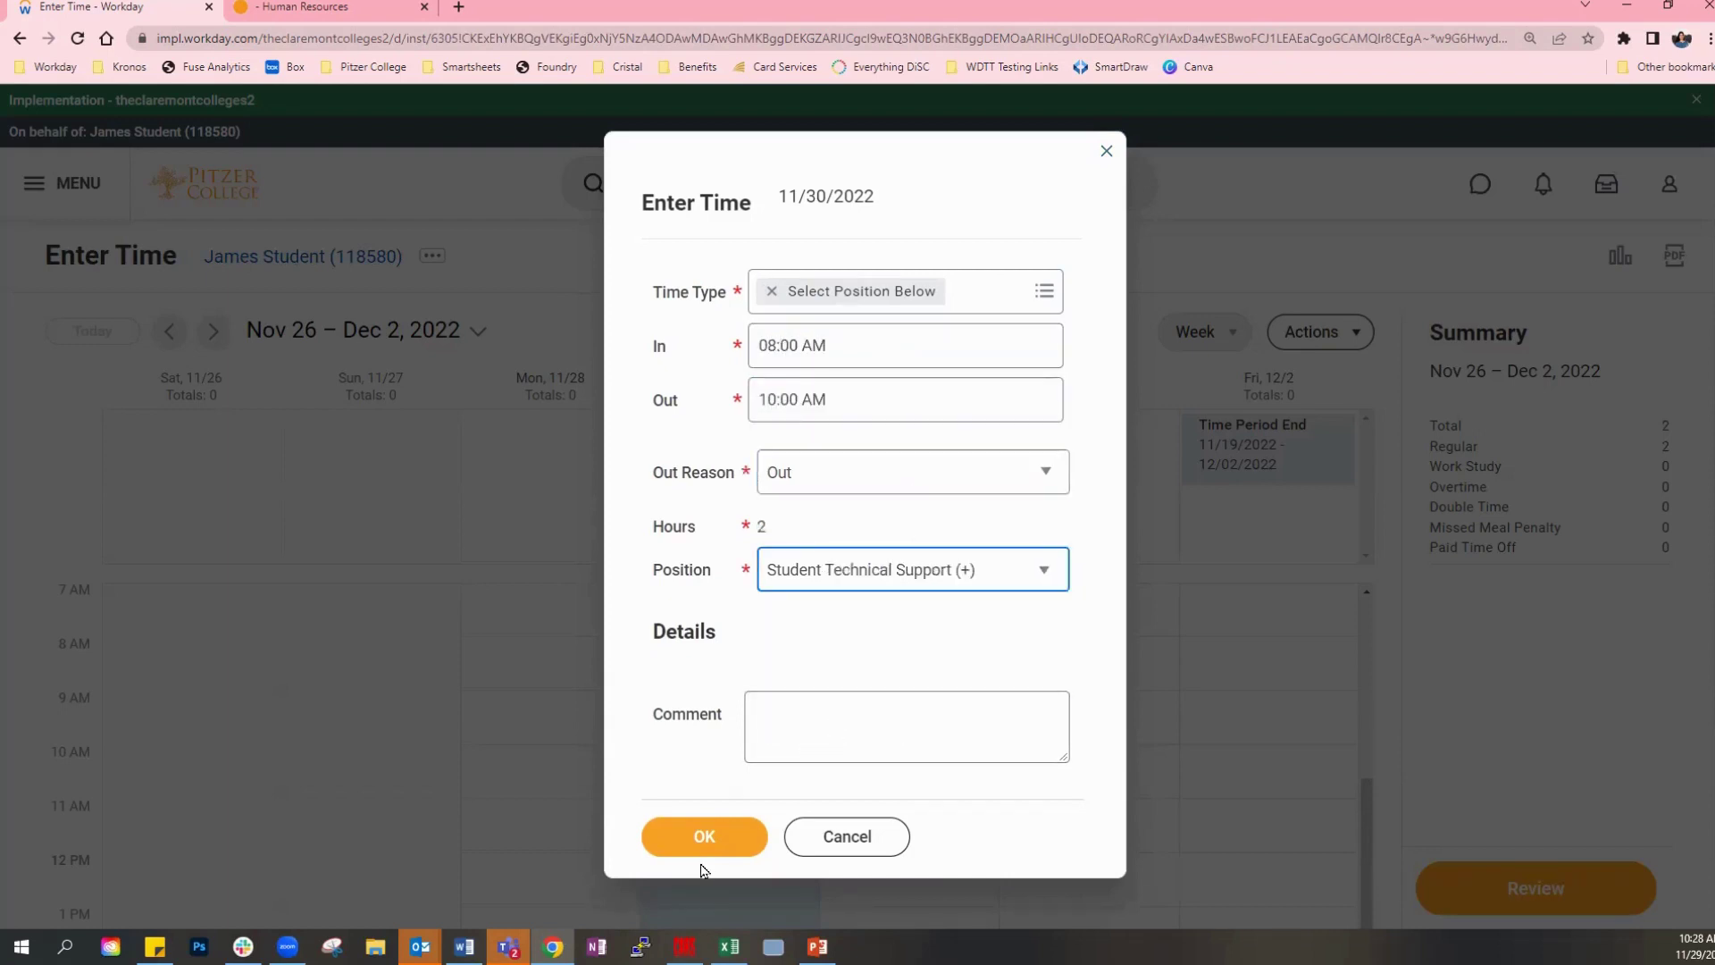
left_click(731, 829)
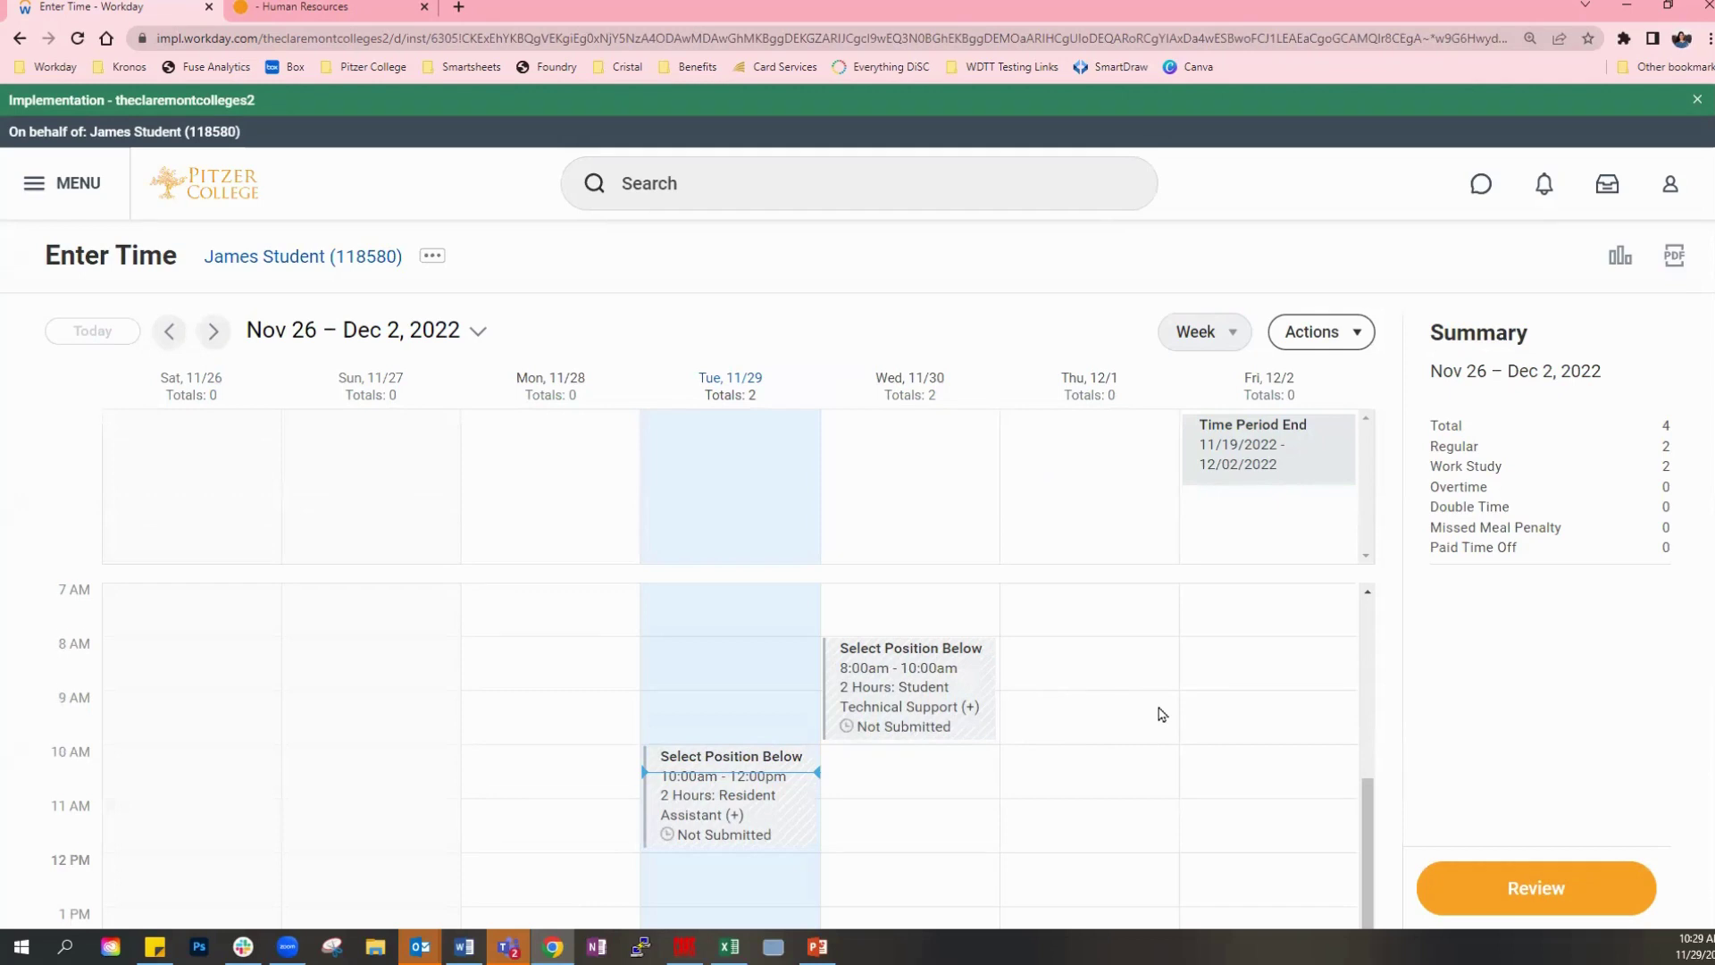
Change the 11/30/2022 entry's time type to Work Study and save it.
scroll(1158, 713, "down", 1)
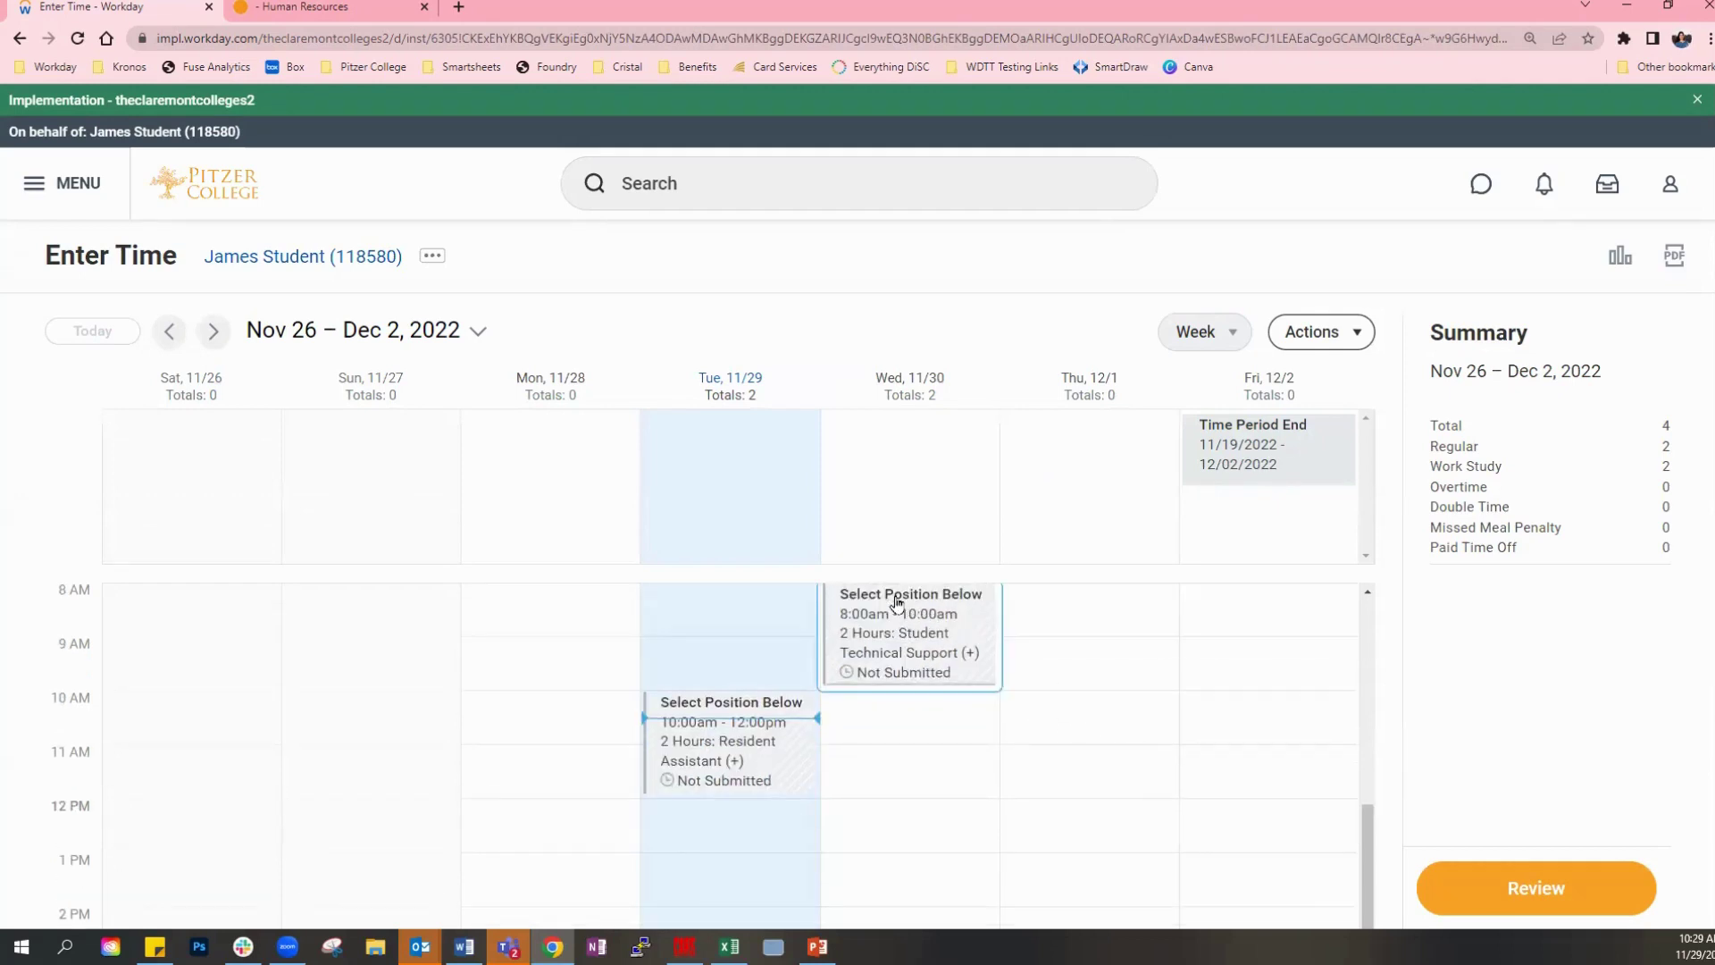
left_click(896, 604)
left_click(942, 315)
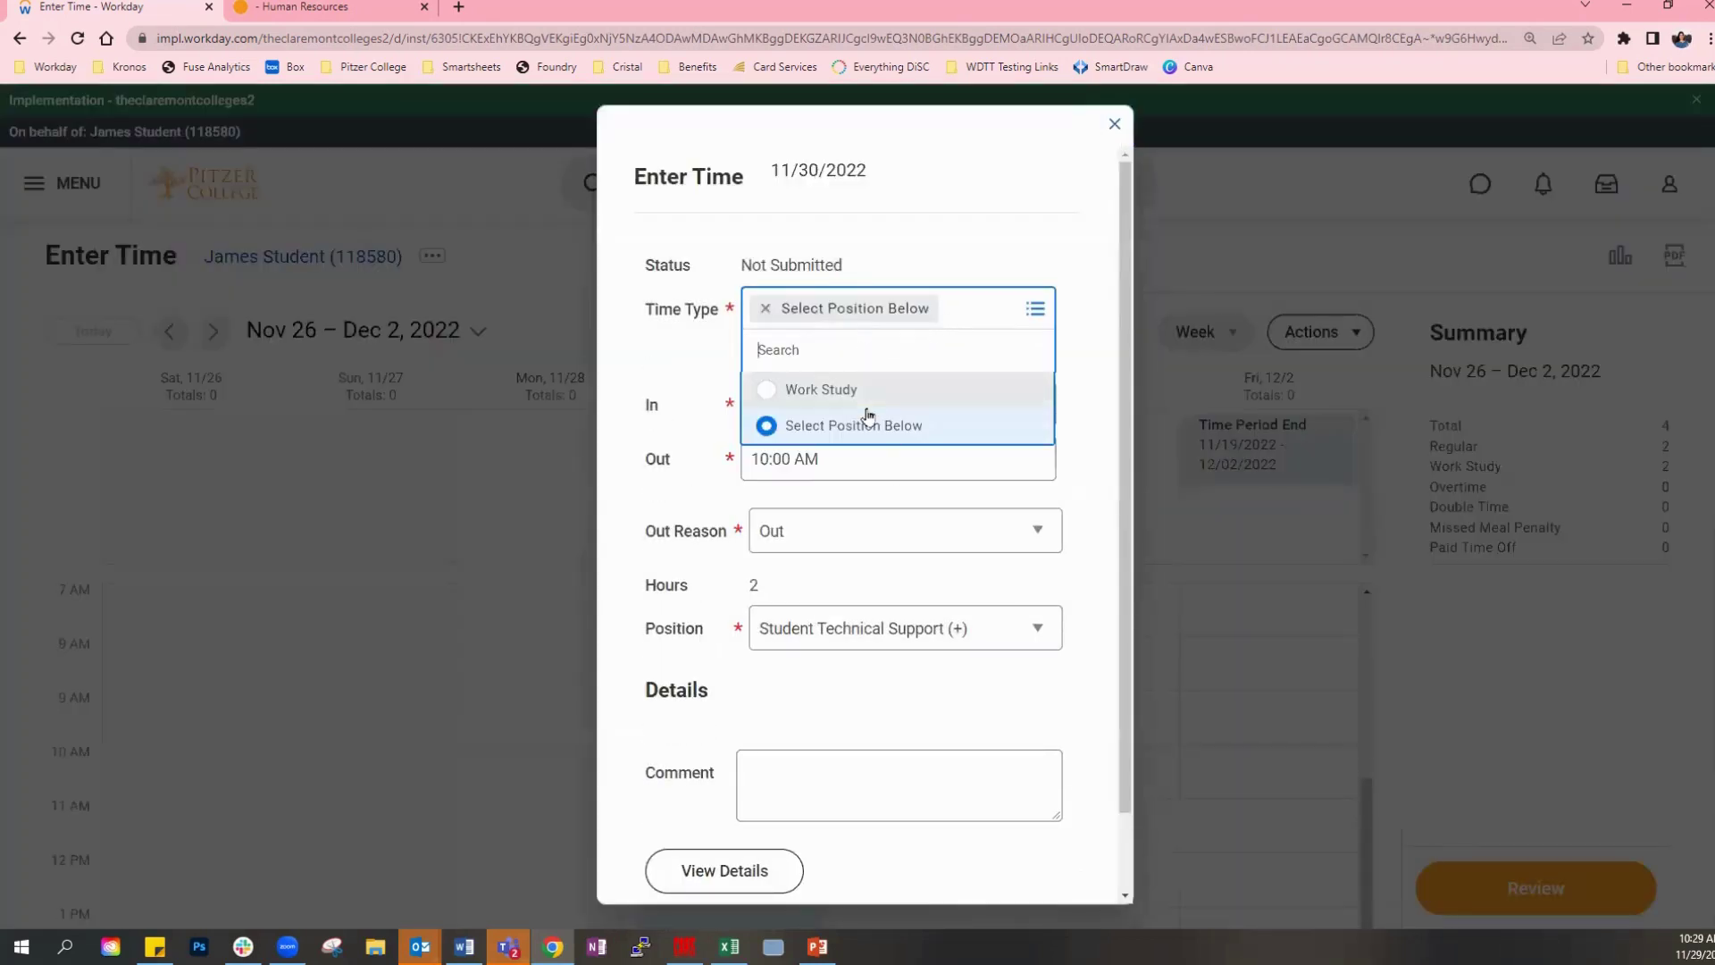
left_click(862, 395)
triple_click(913, 564)
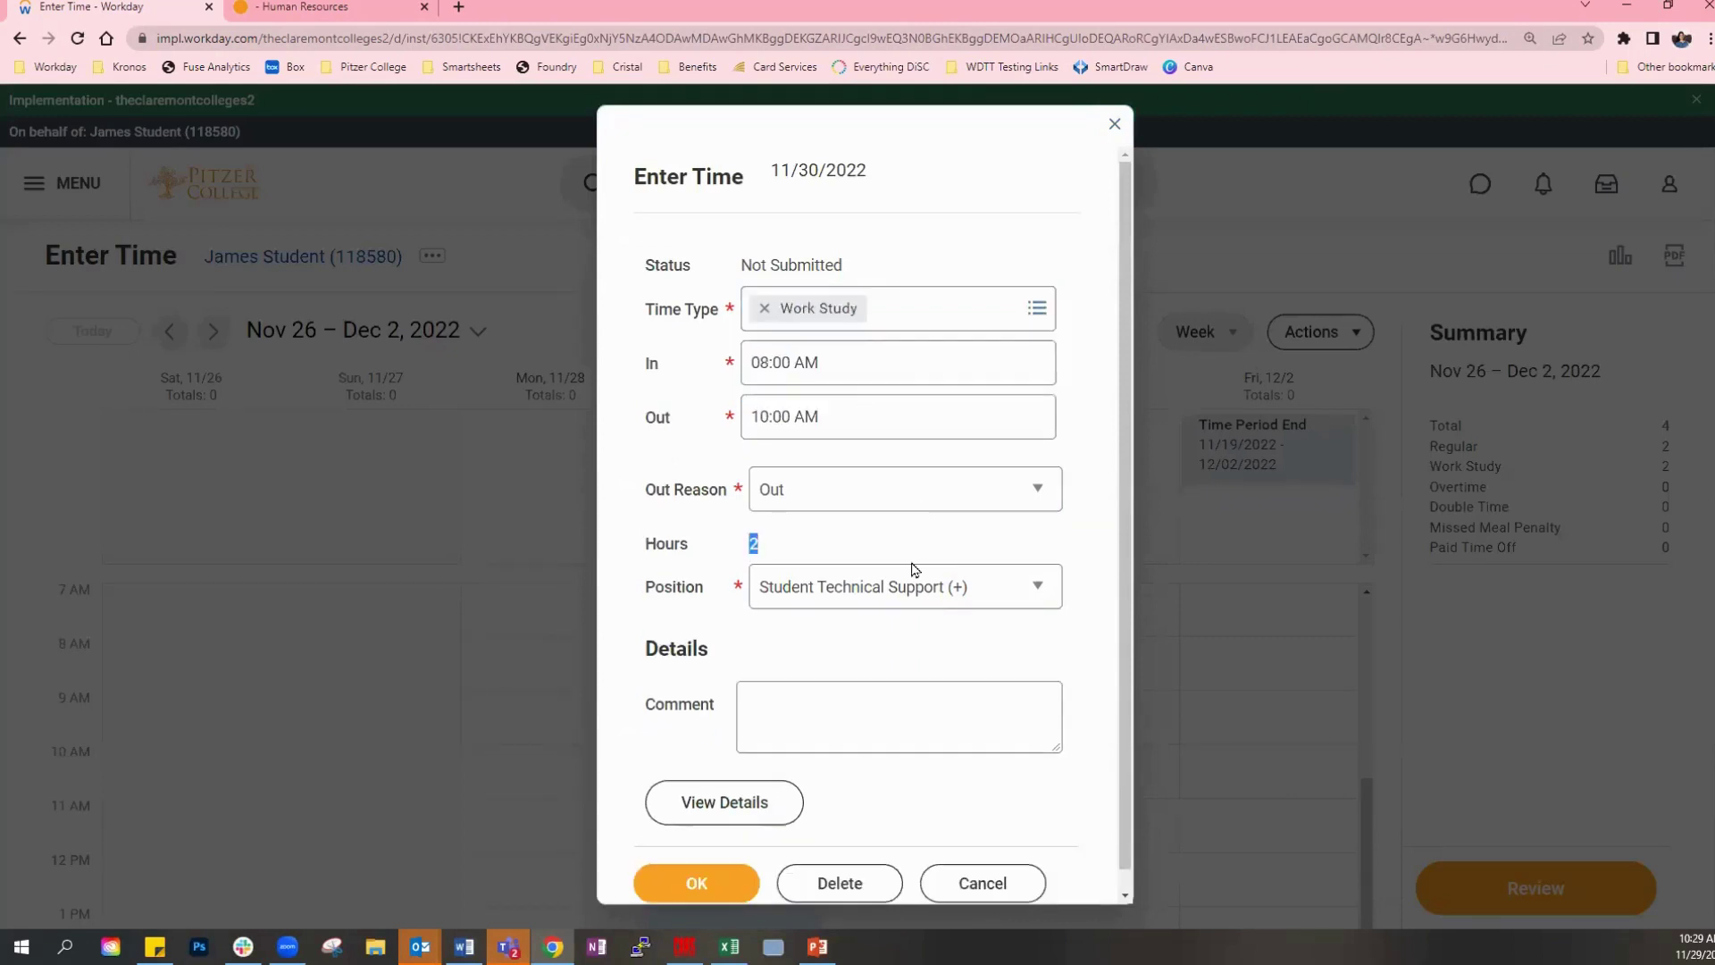
left_click(699, 882)
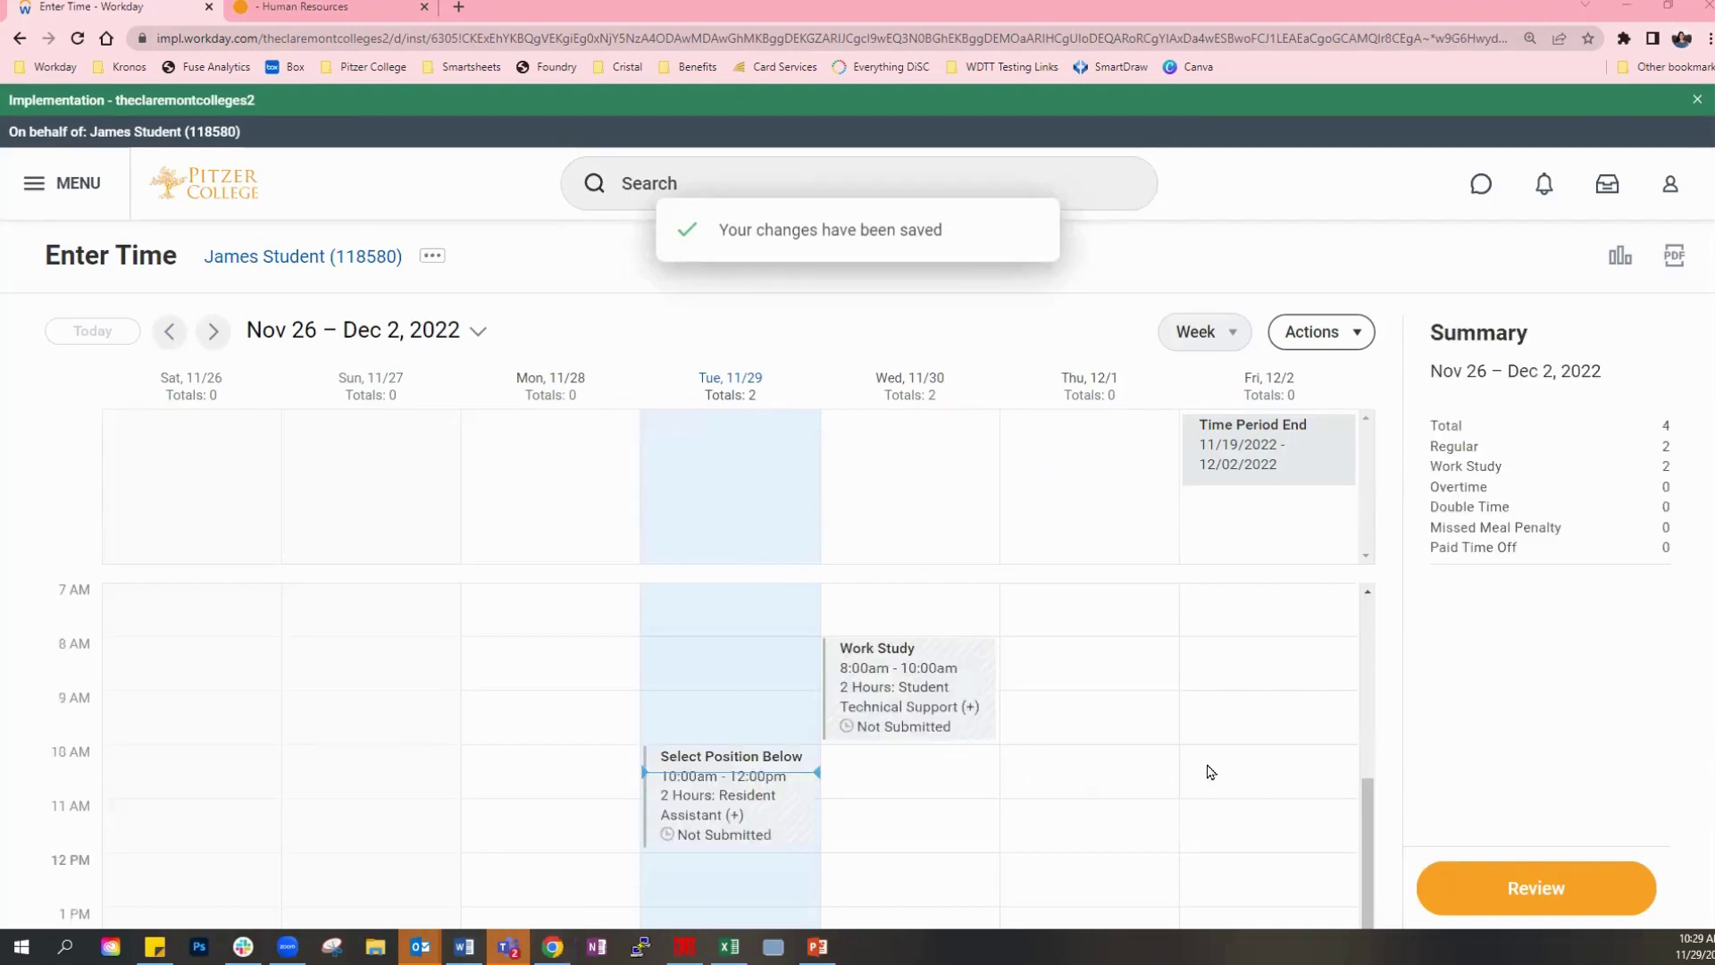
scroll(1211, 772, "down", 1)
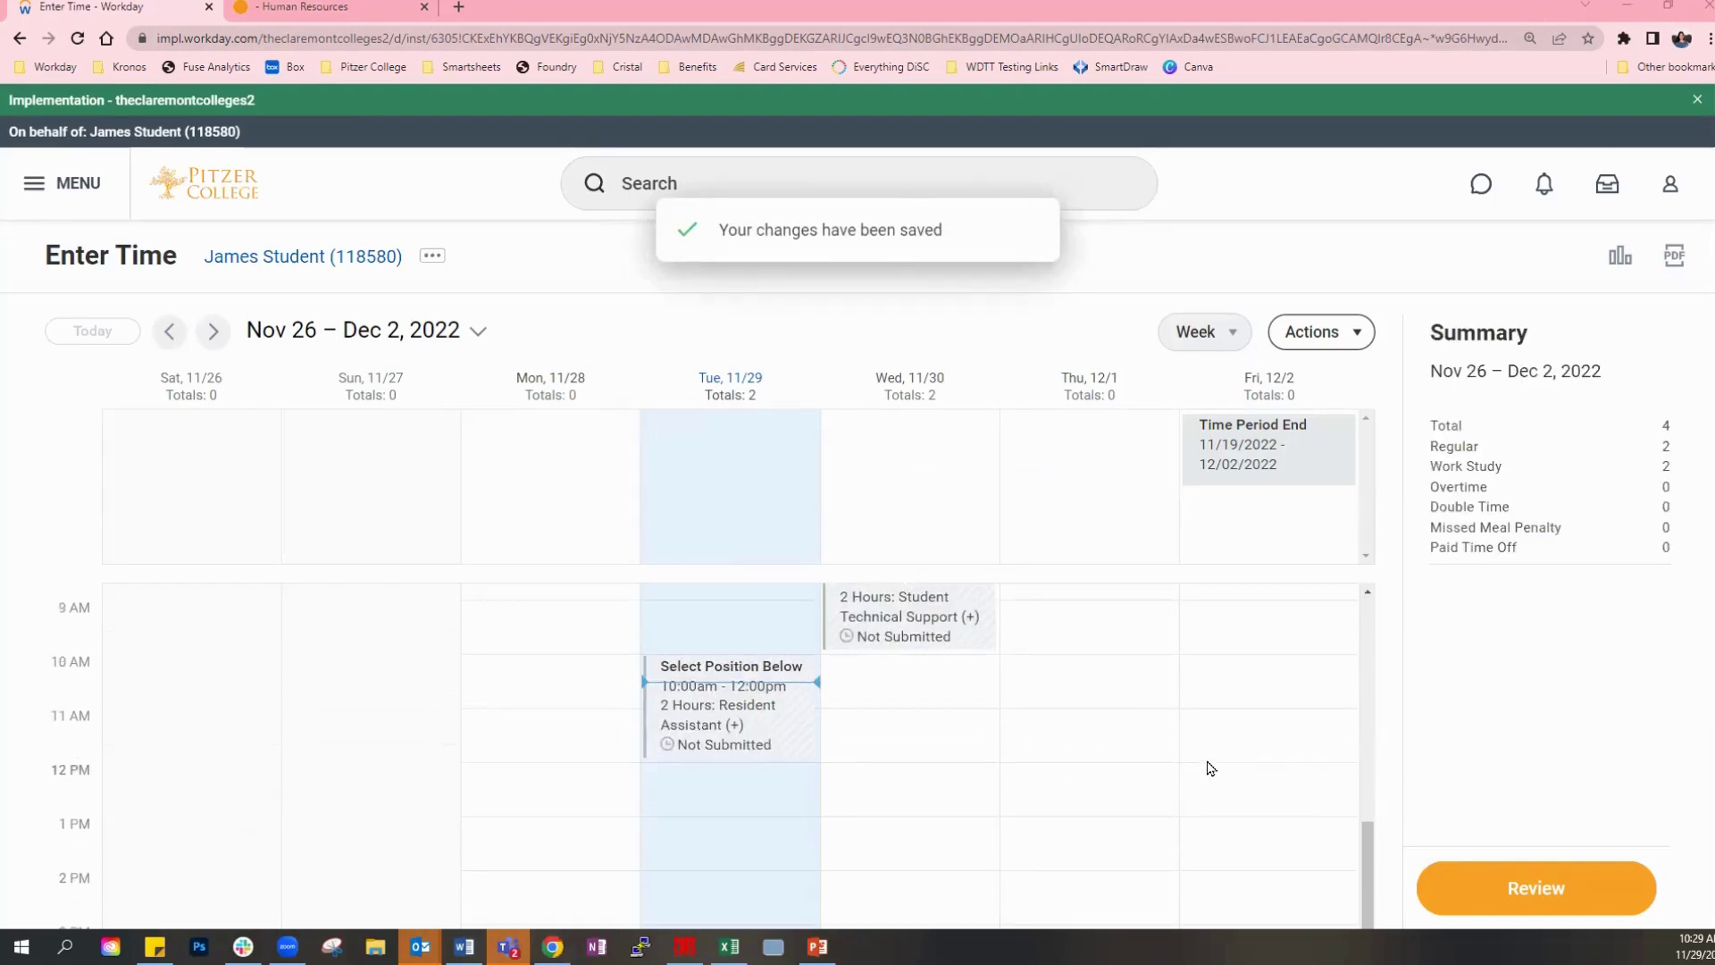
scroll(1022, 751, "up", 1)
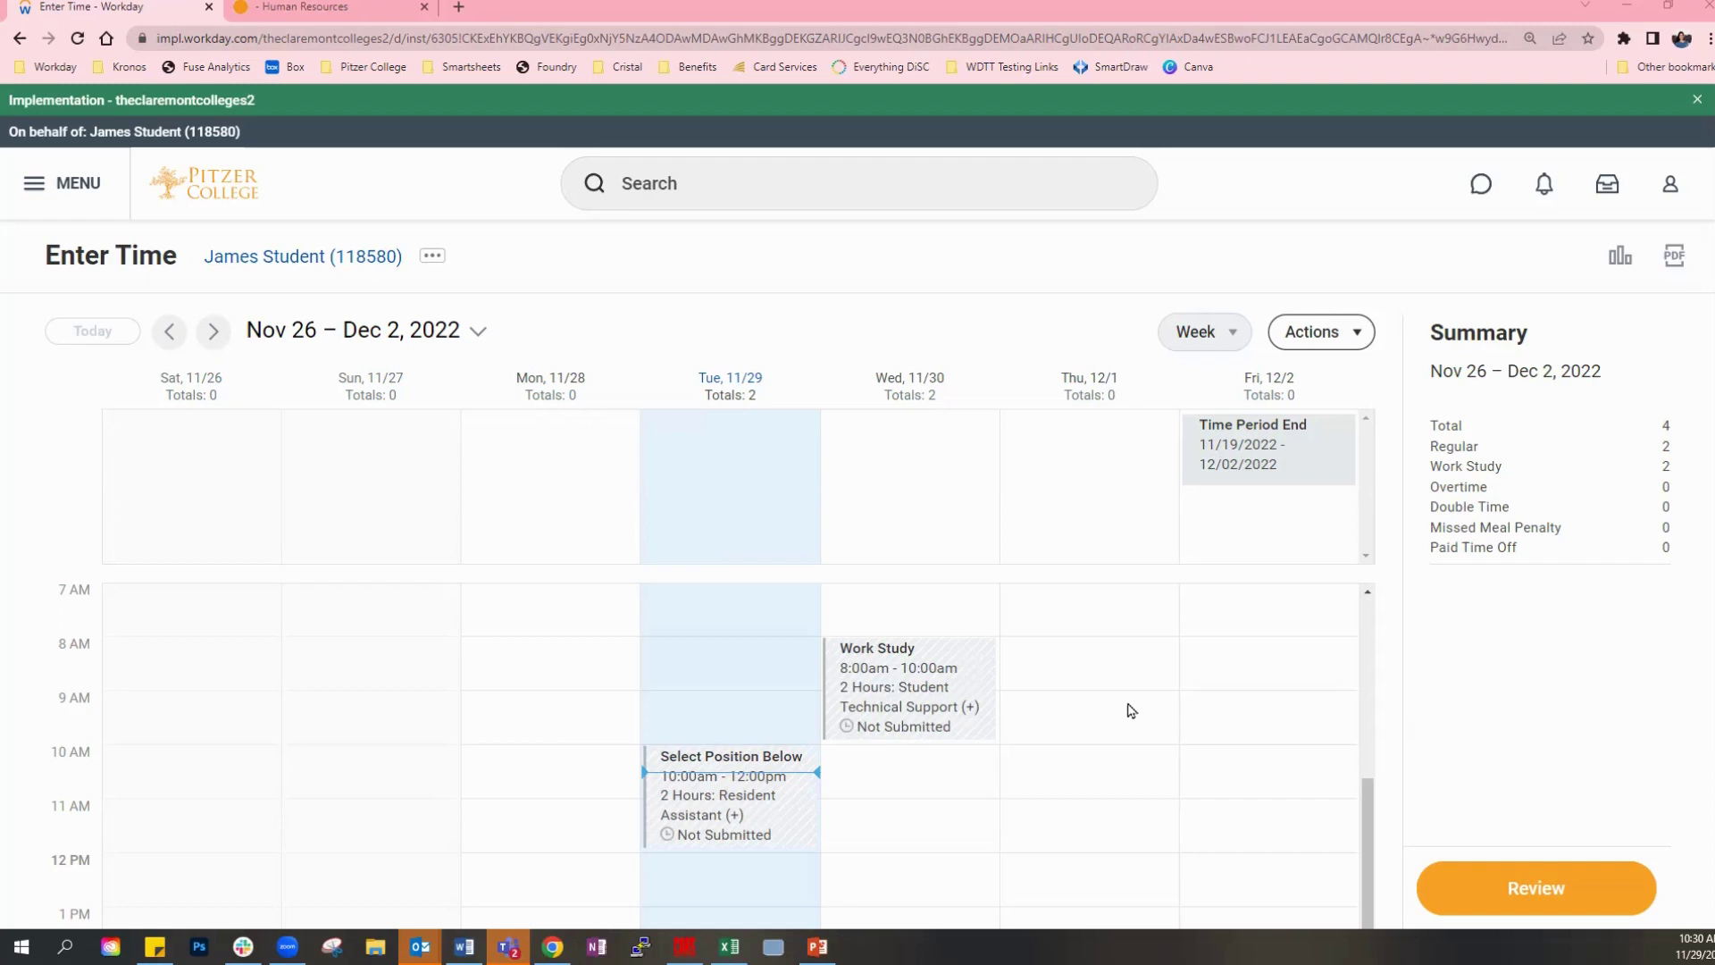
Start a time entry for 12/01/2022 and look through its position choices.
left_click(1079, 613)
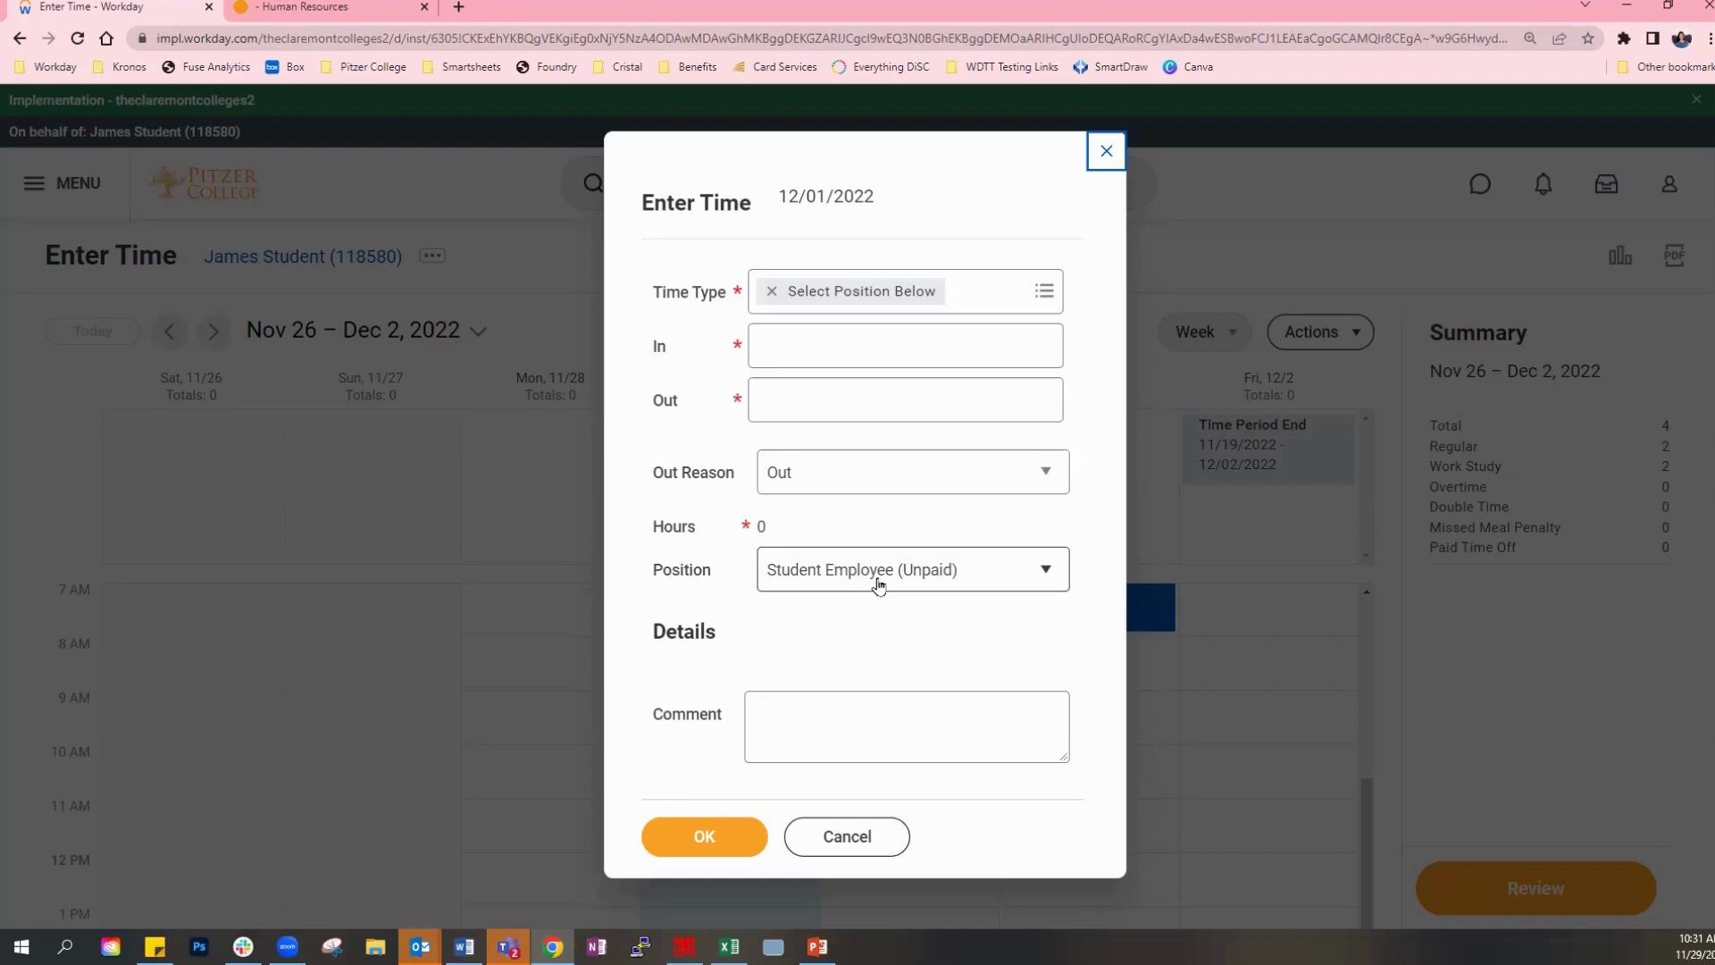
left_click(877, 581)
left_click(873, 531)
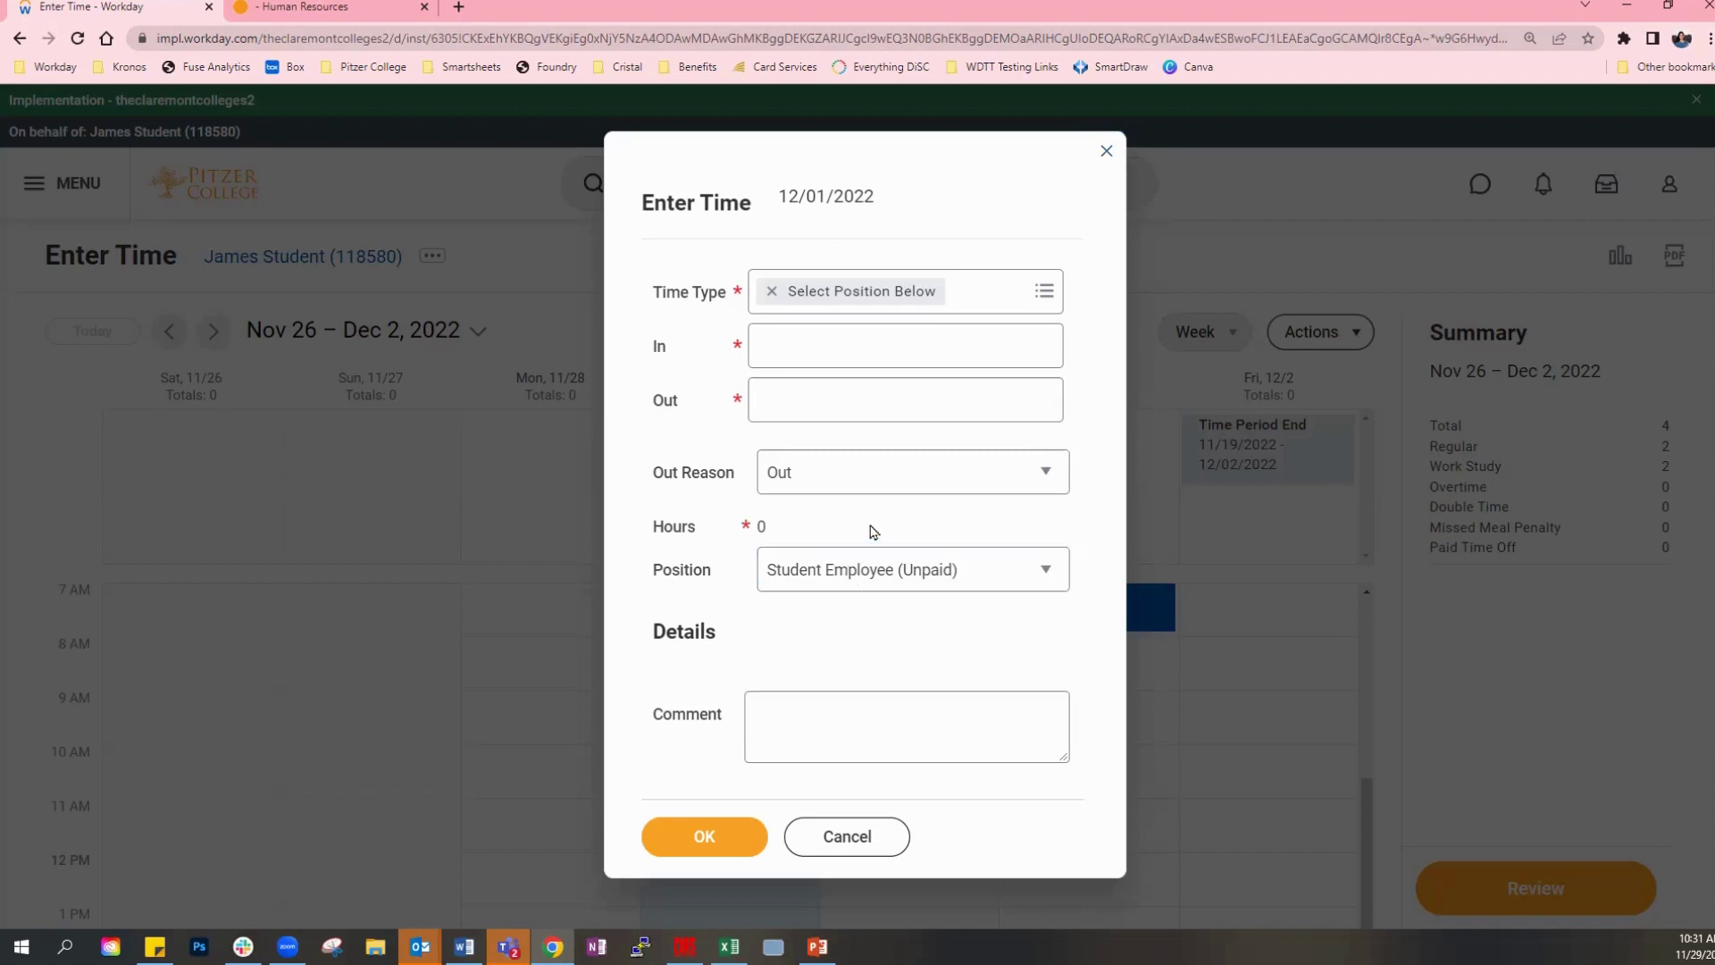
left_click(864, 585)
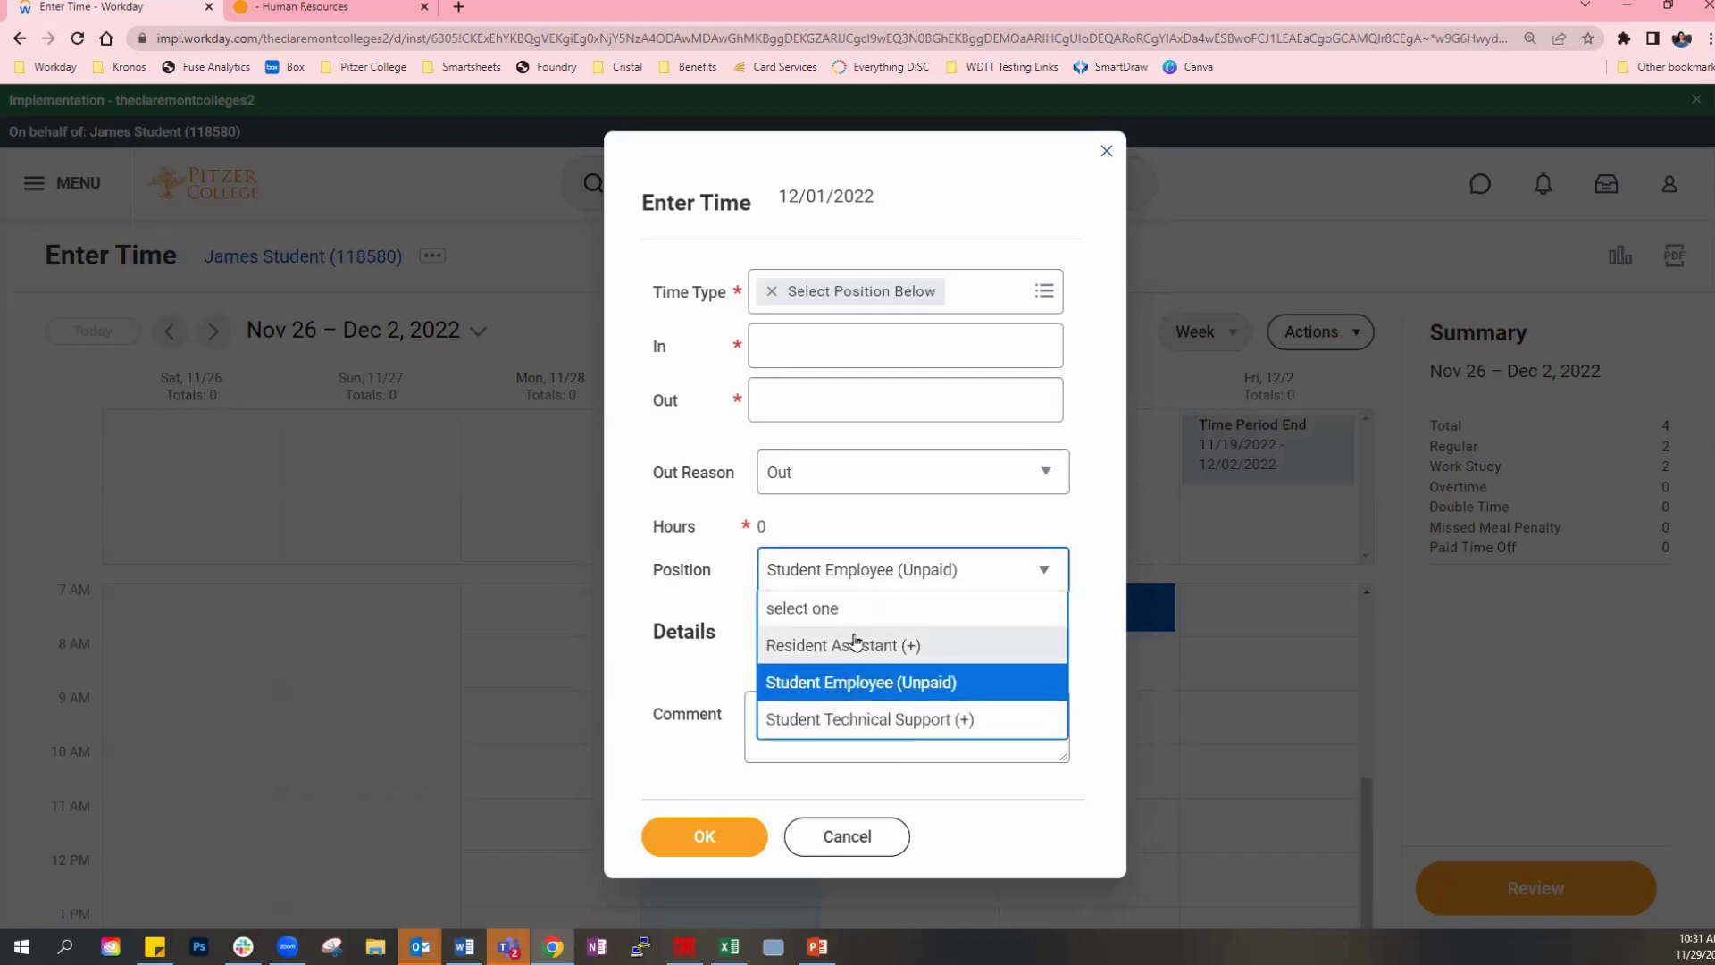
left_click(912, 531)
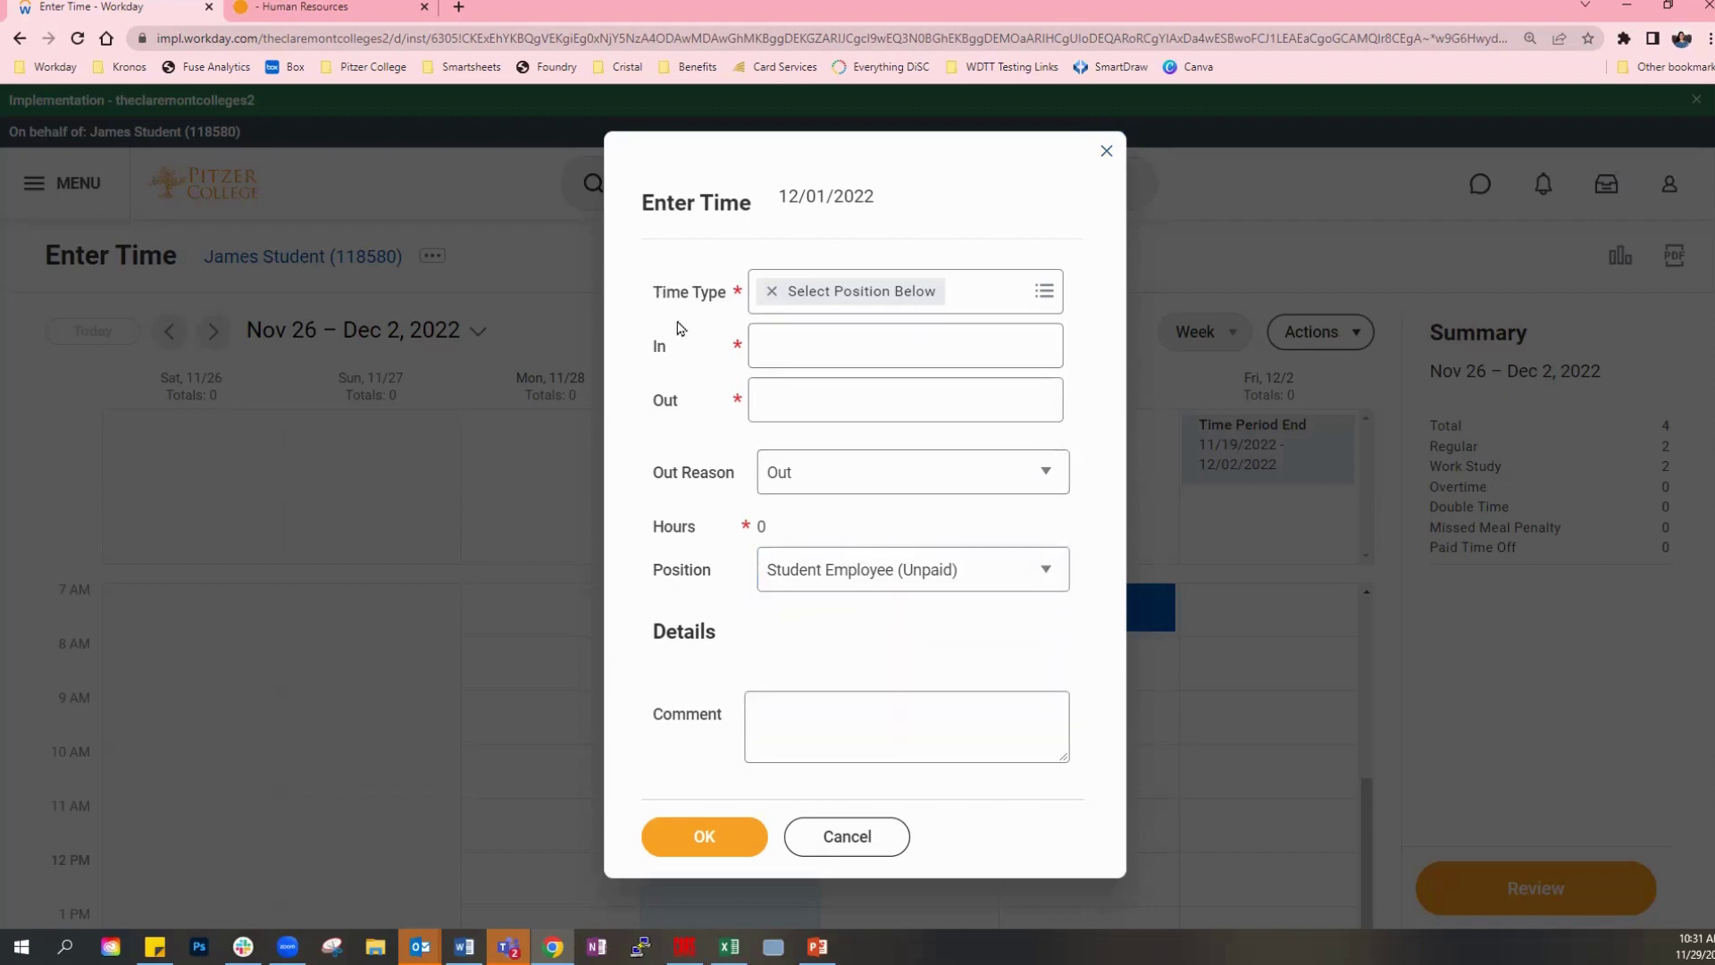
Set the 12/01/2022 entry to 8:00 AM to 10:00 AM and save it under the Student Employee (Unpaid) position.
left_click(839, 360)
type("8a")
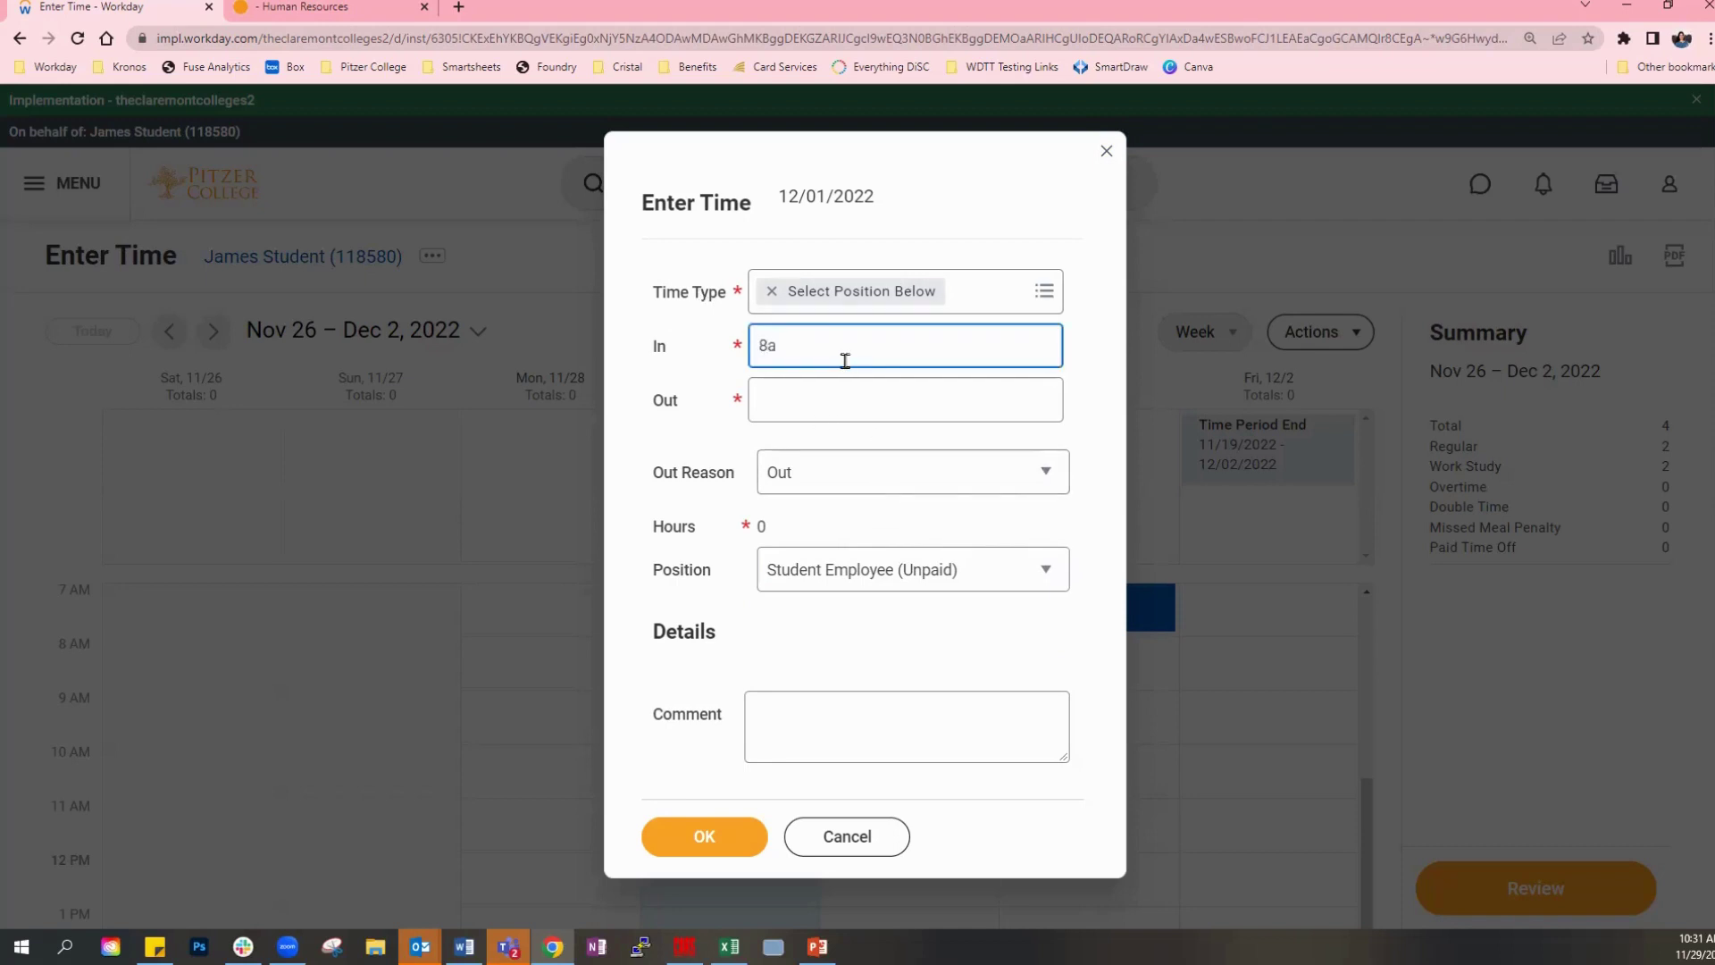
type("m")
key("Tab")
type("10")
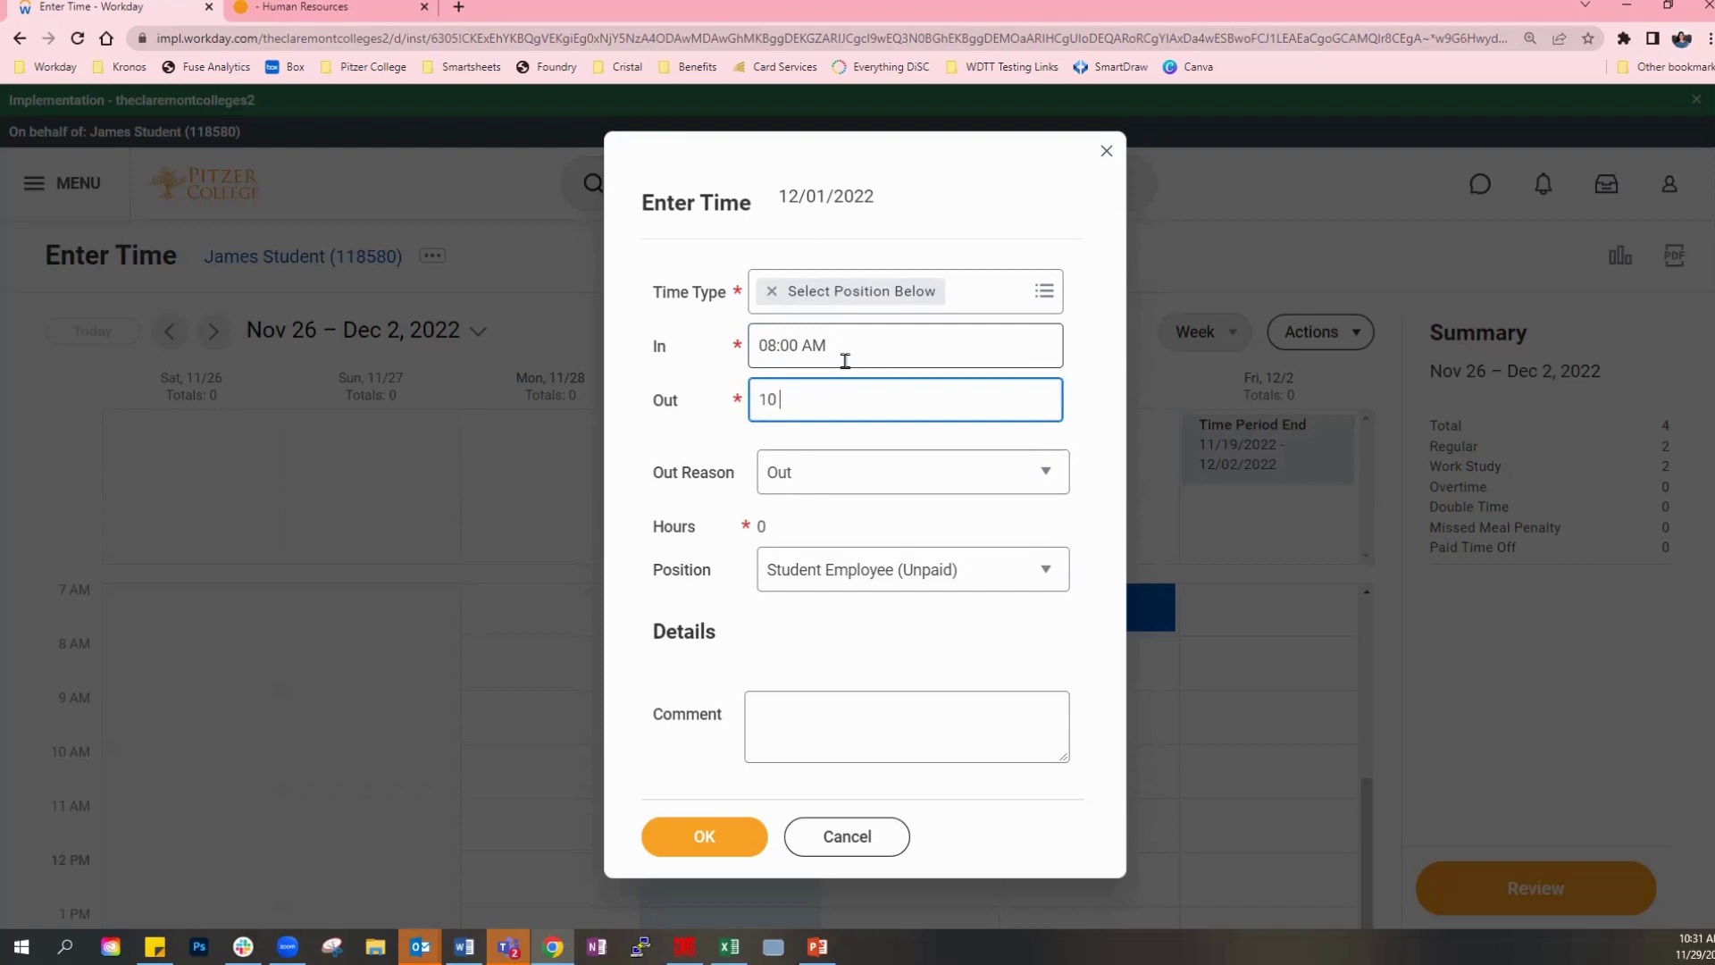
type("am")
key("Tab")
left_click(887, 640)
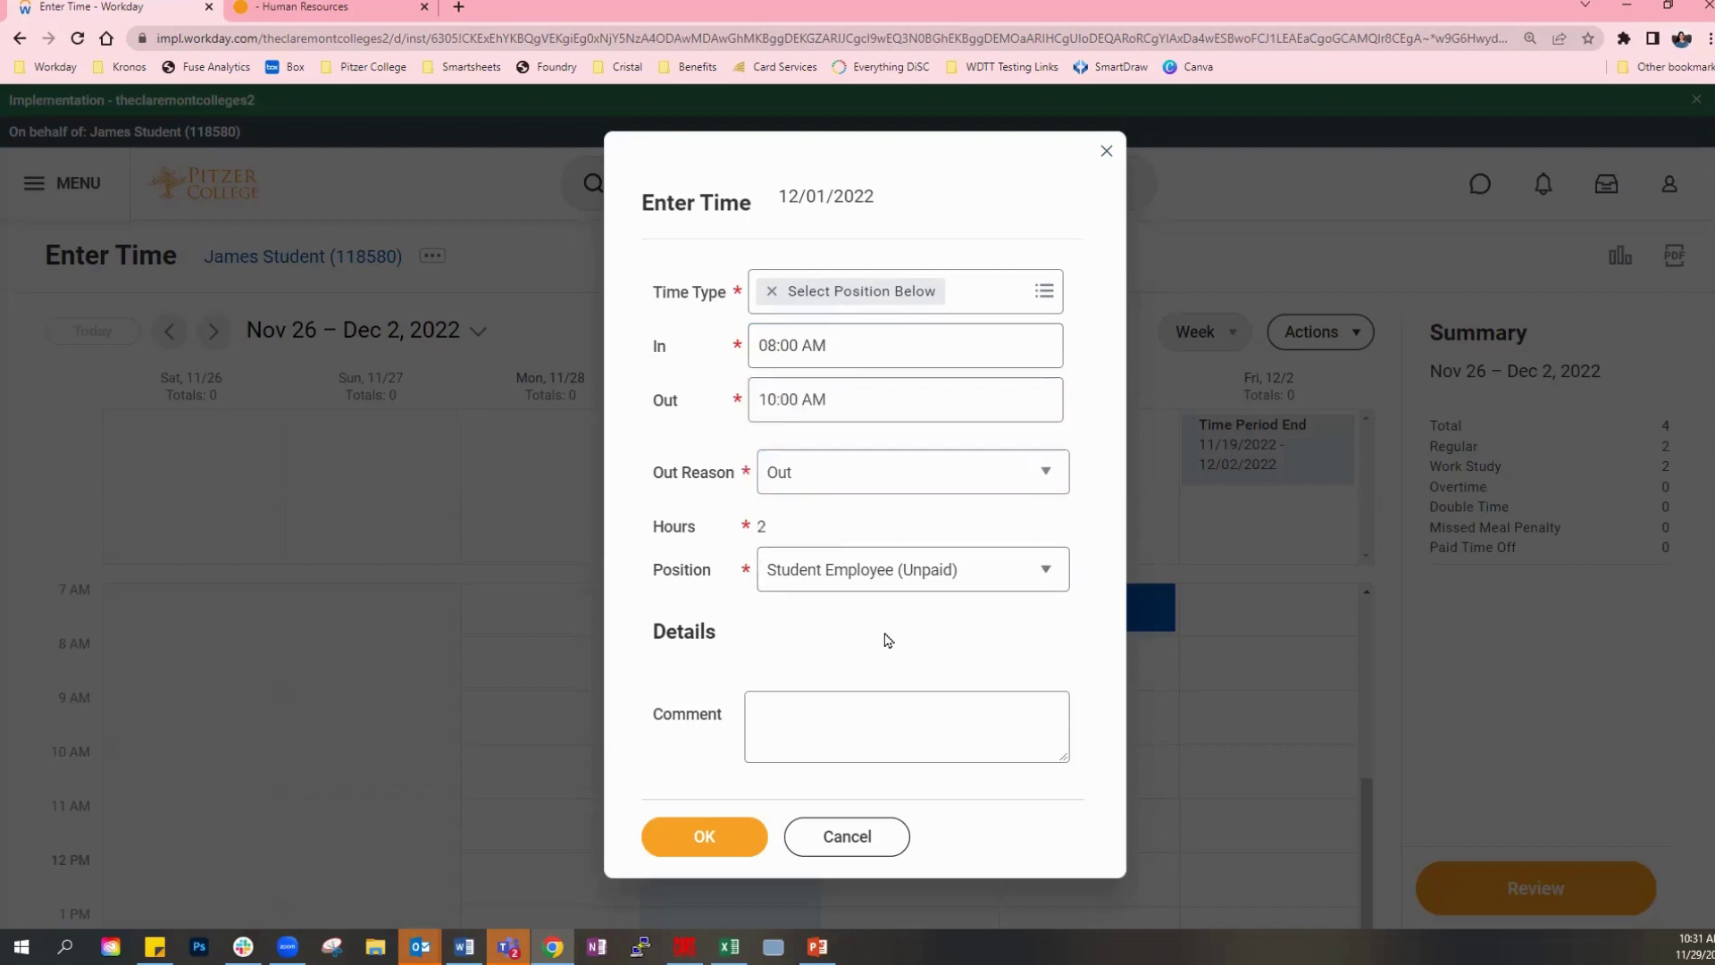
left_click(708, 844)
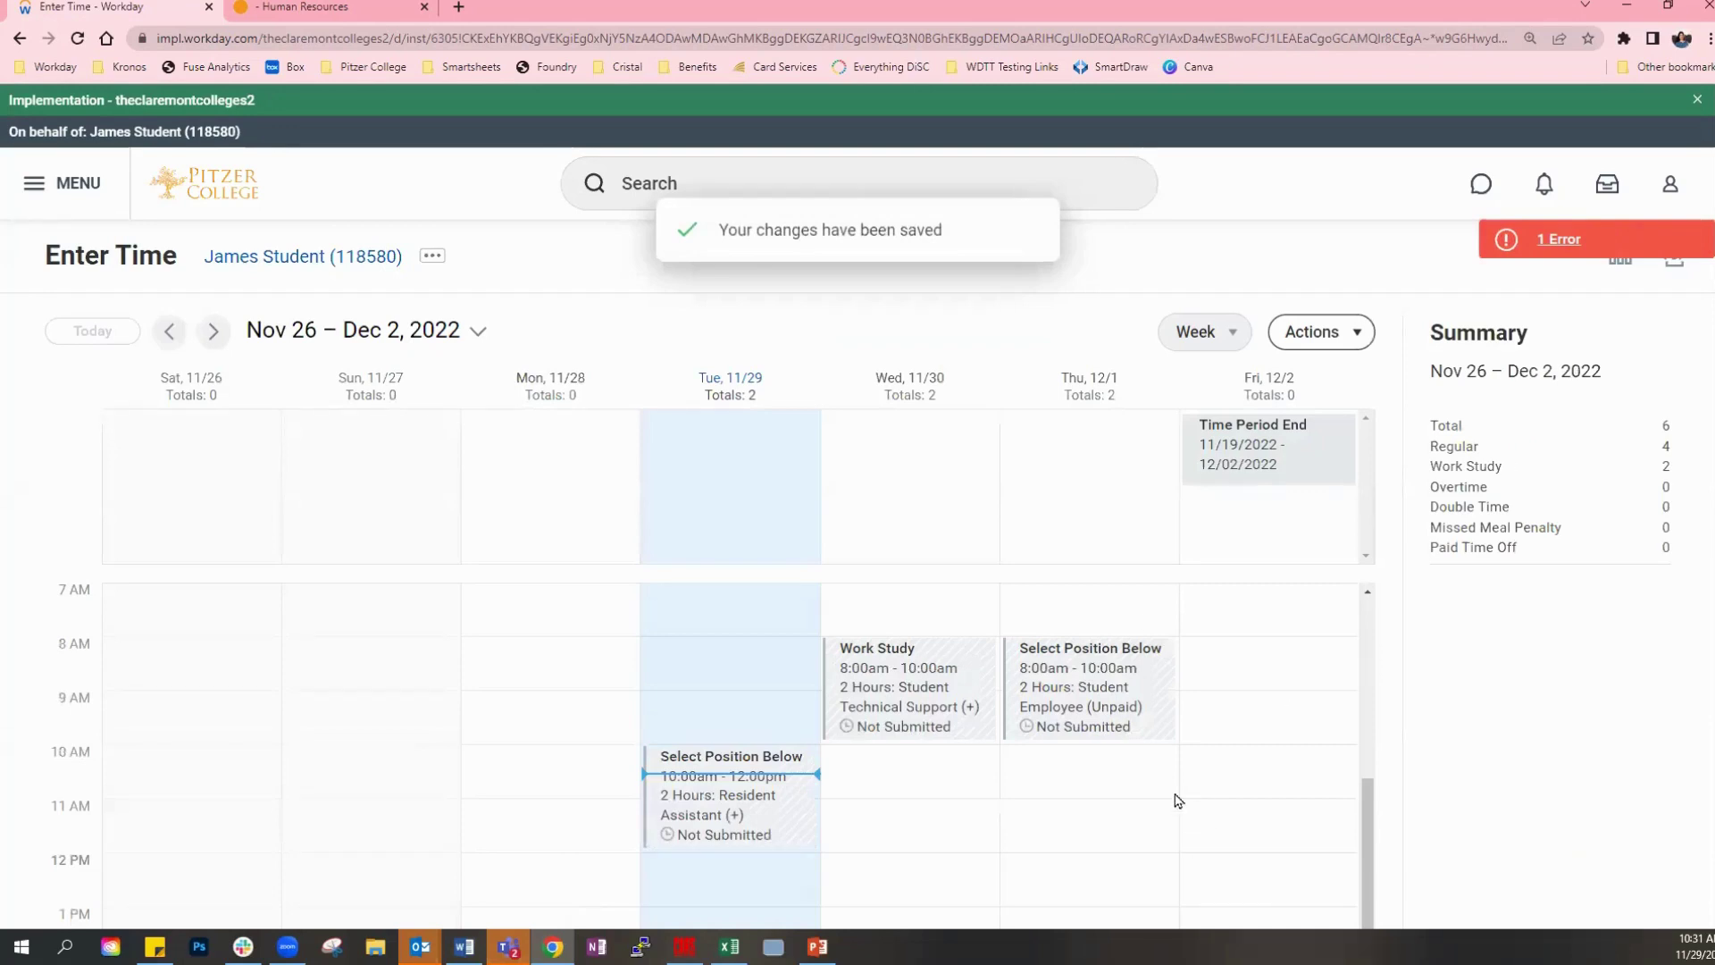
Read the error details for the 12/01/2022 entry, close them and look over the week's time blocks.
left_click(1612, 241)
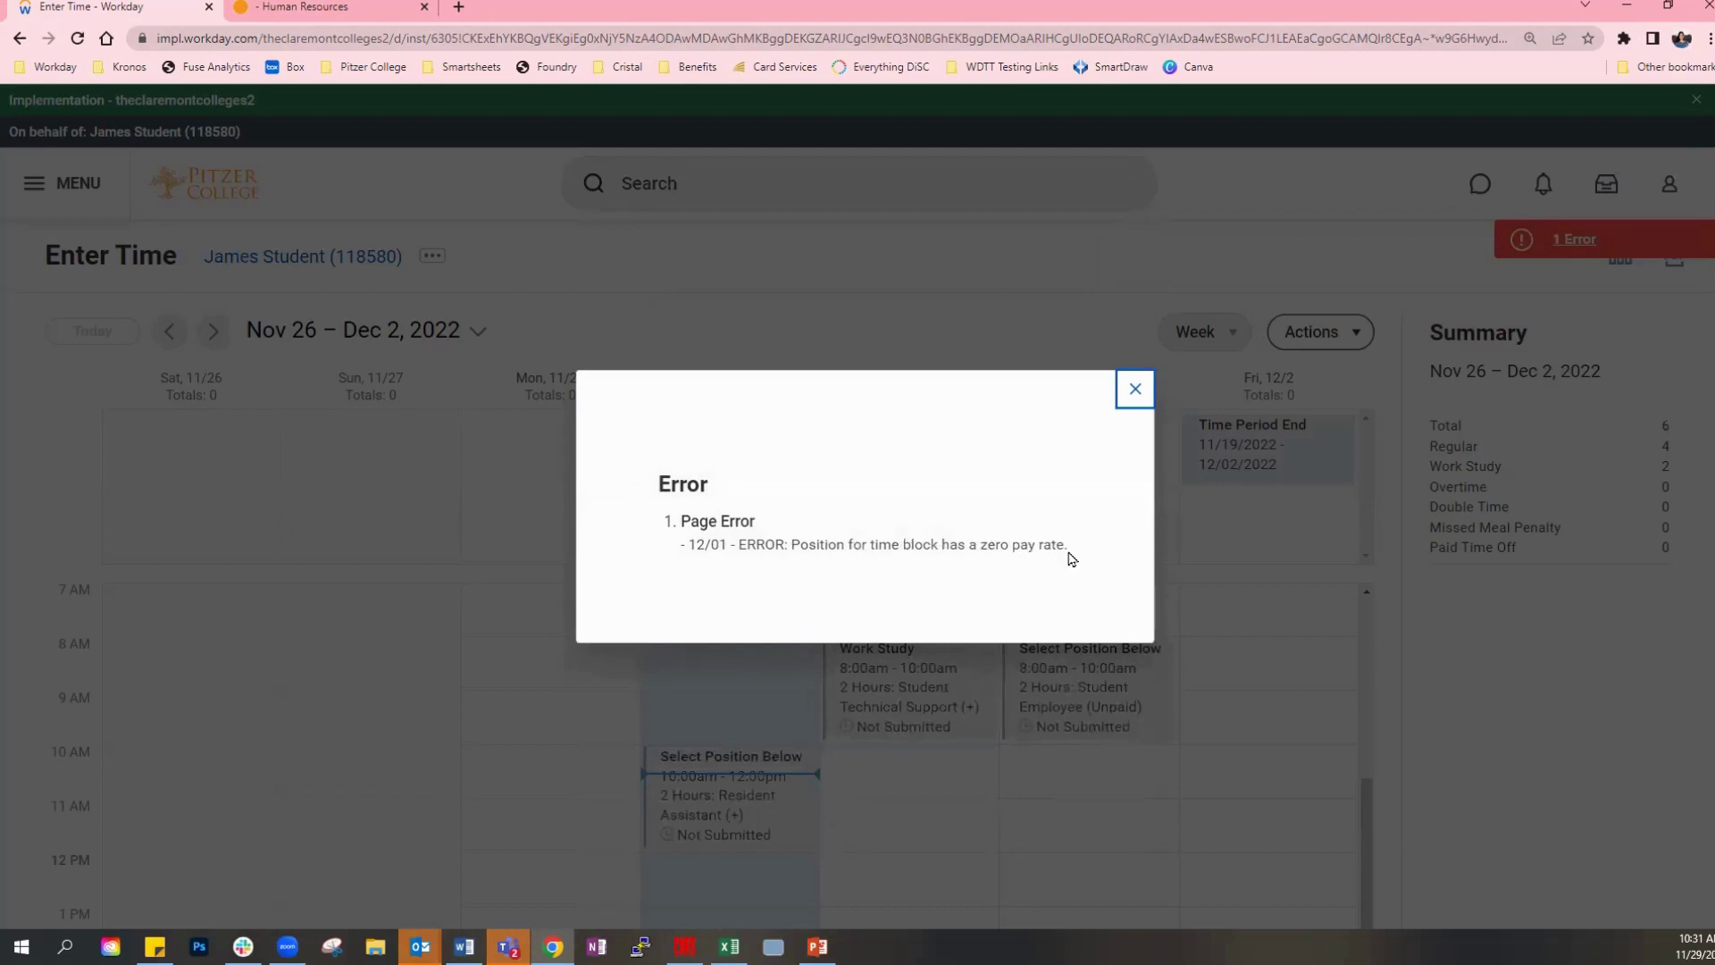
left_click(1134, 389)
scroll(1162, 697, "down", 1)
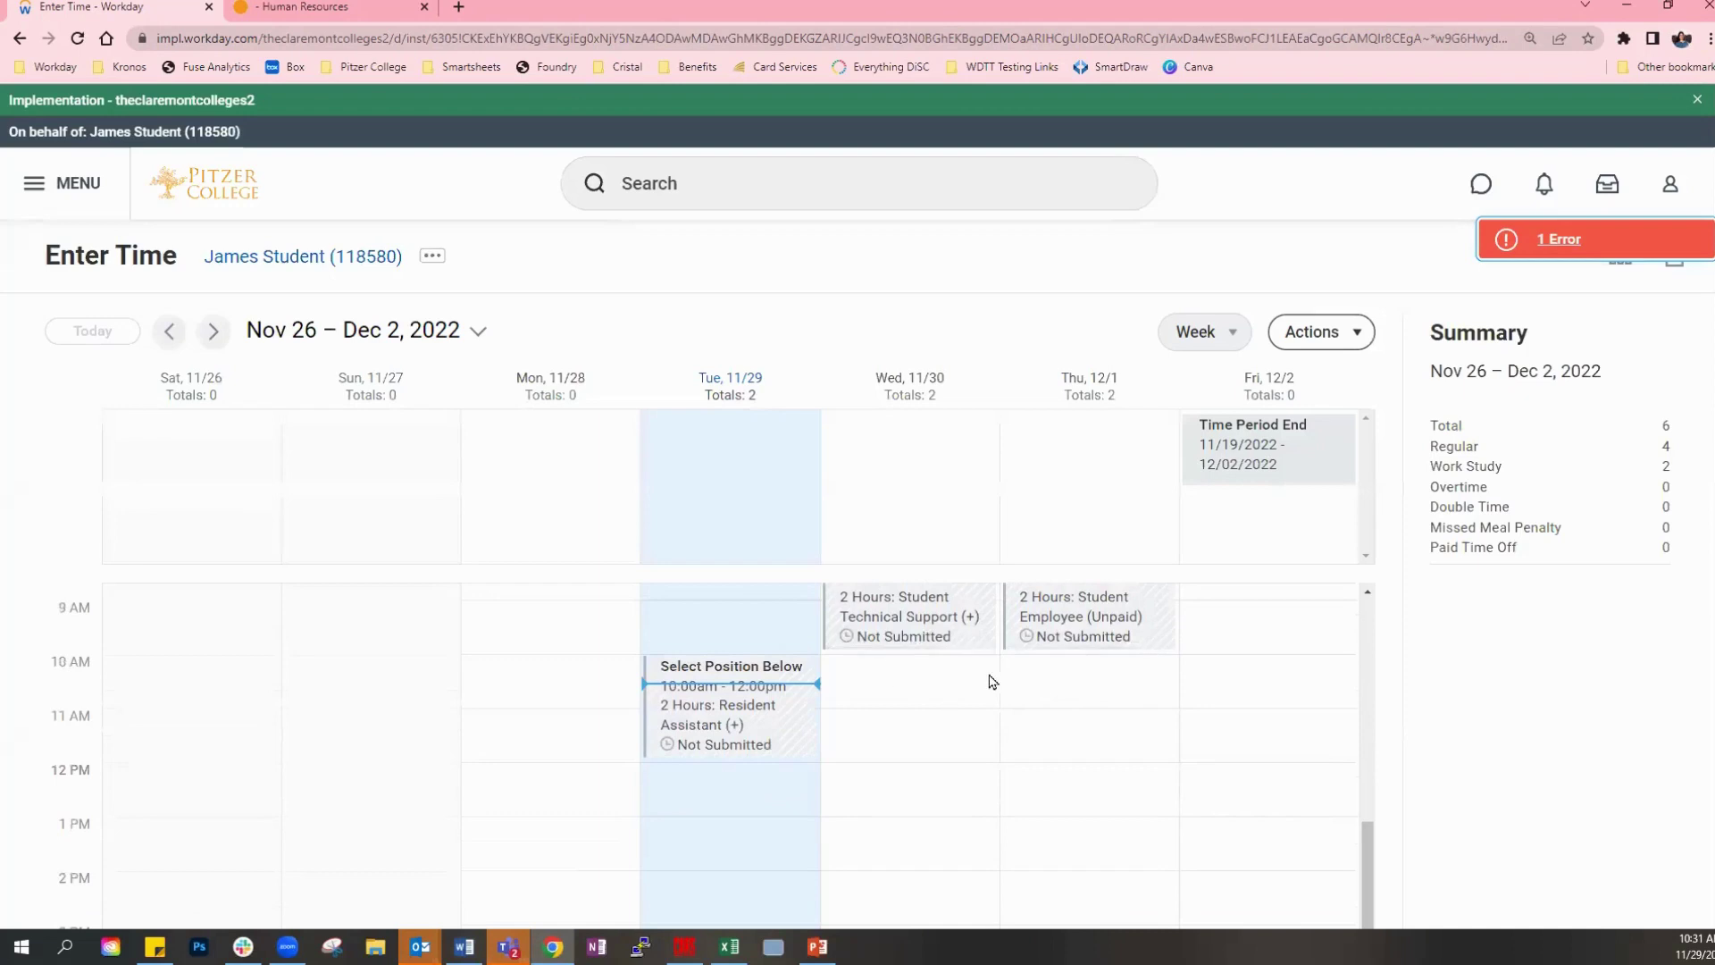
scroll(1186, 738, "up", 1)
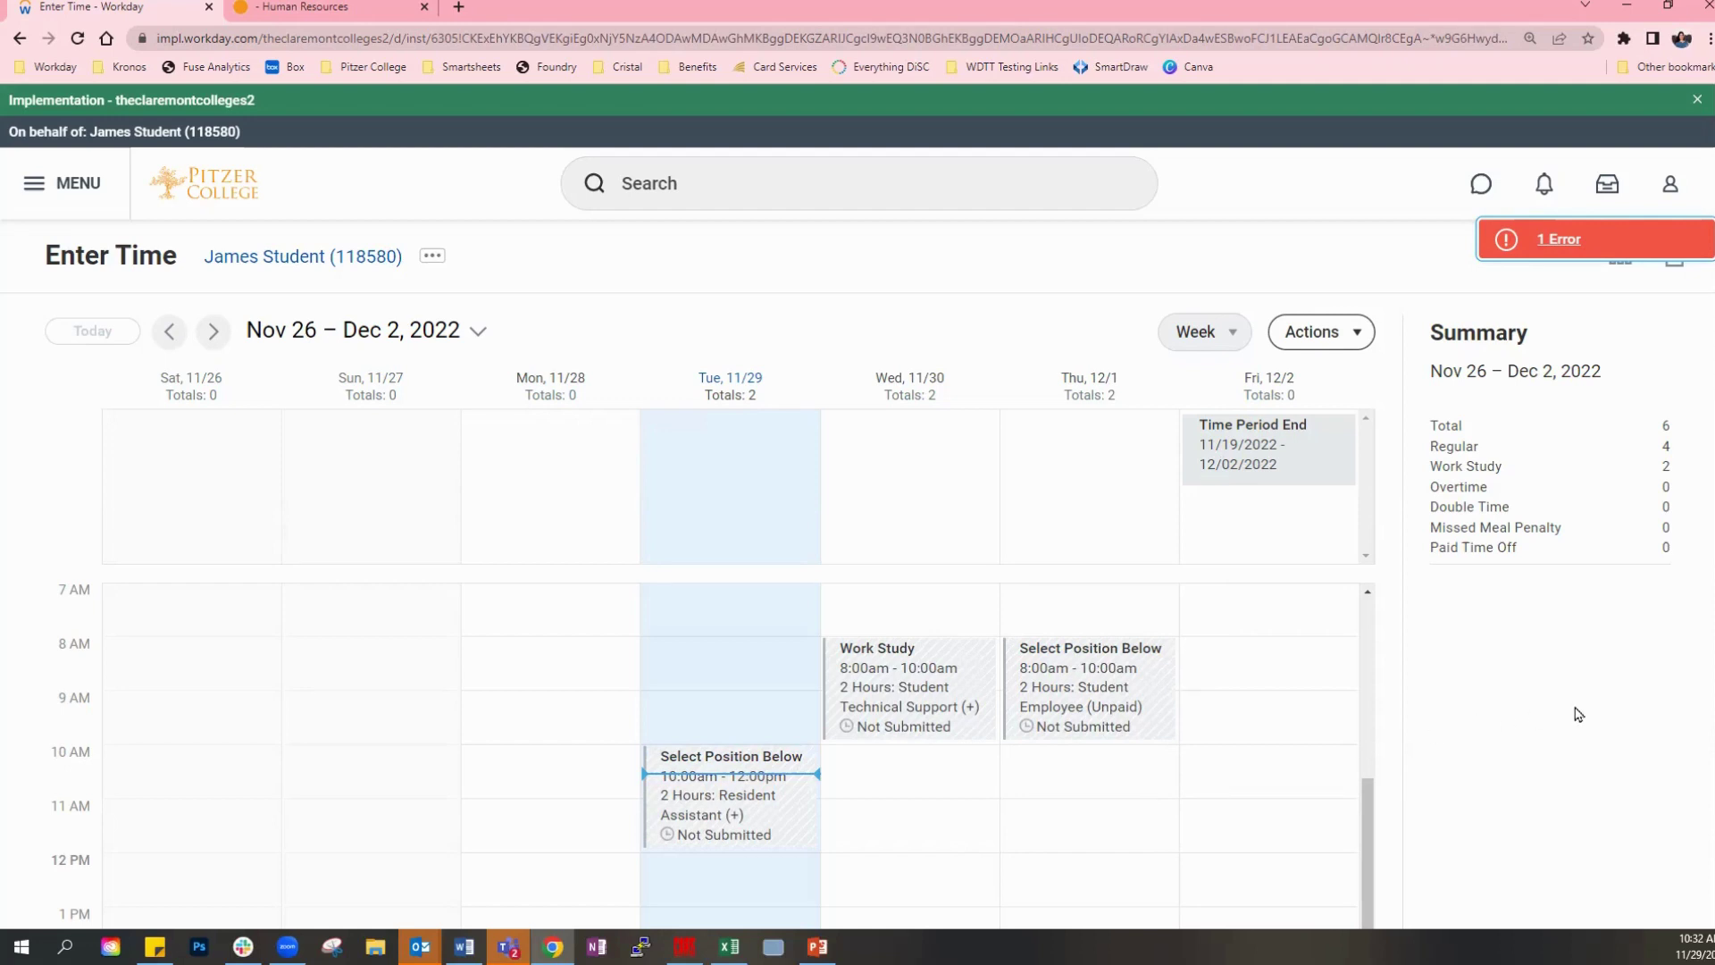
scroll(1578, 714, "down", 1)
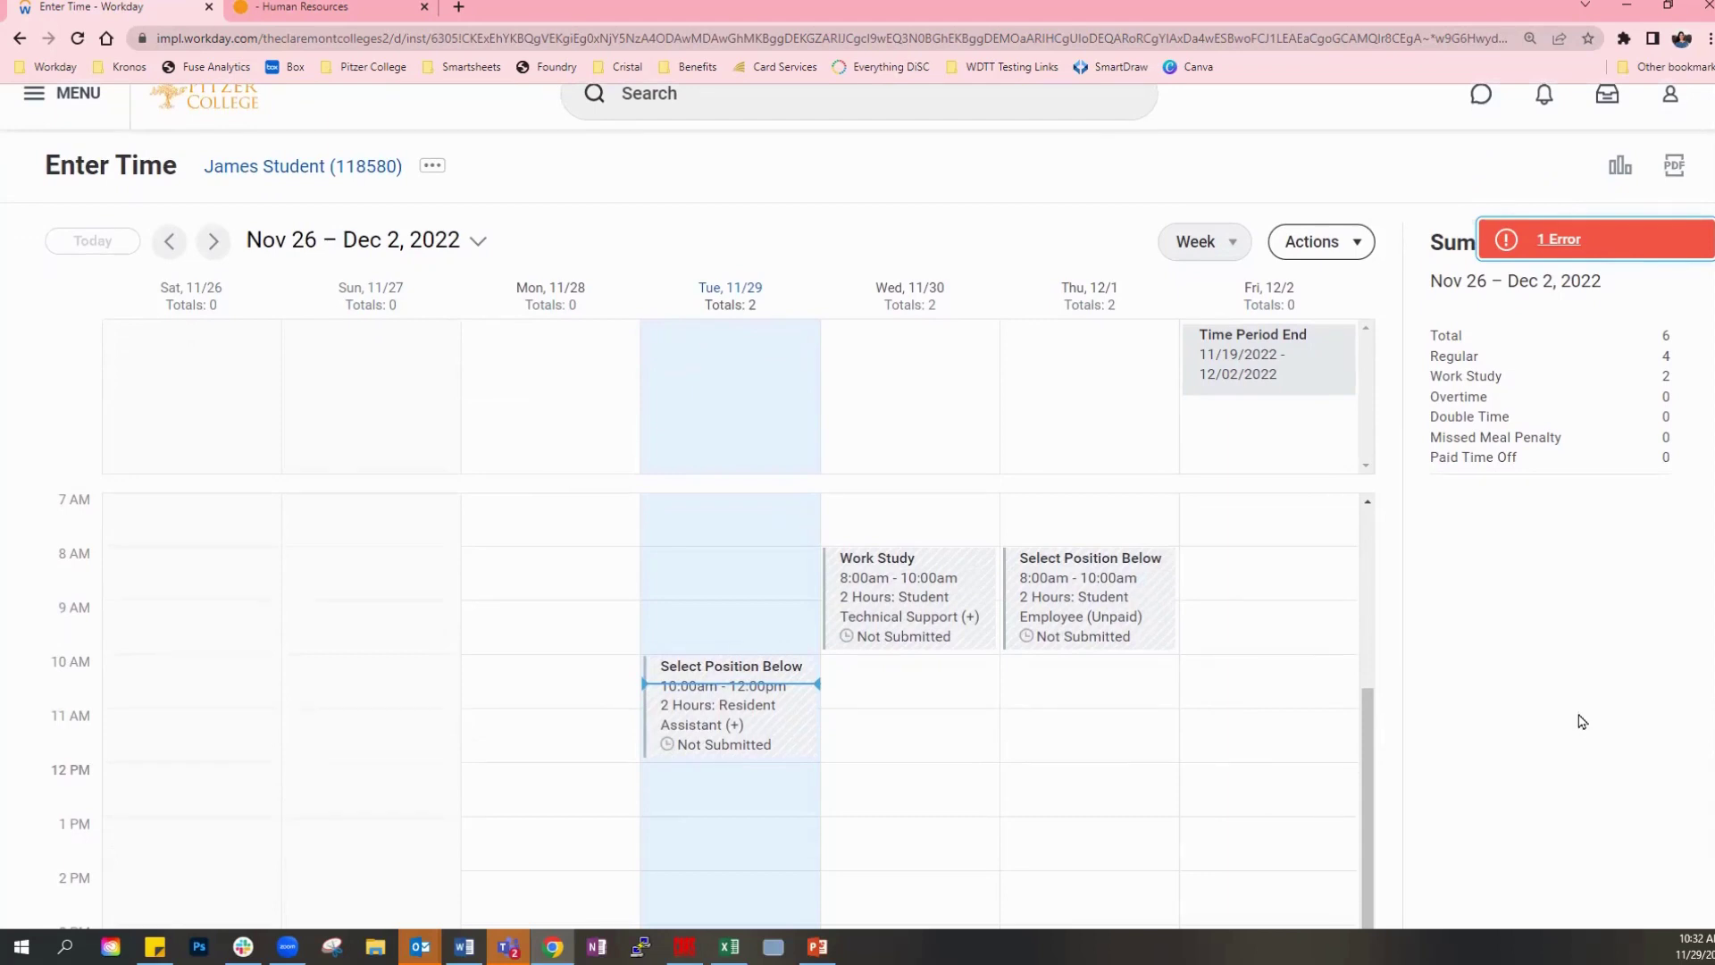
scroll(1582, 722, "up", 1)
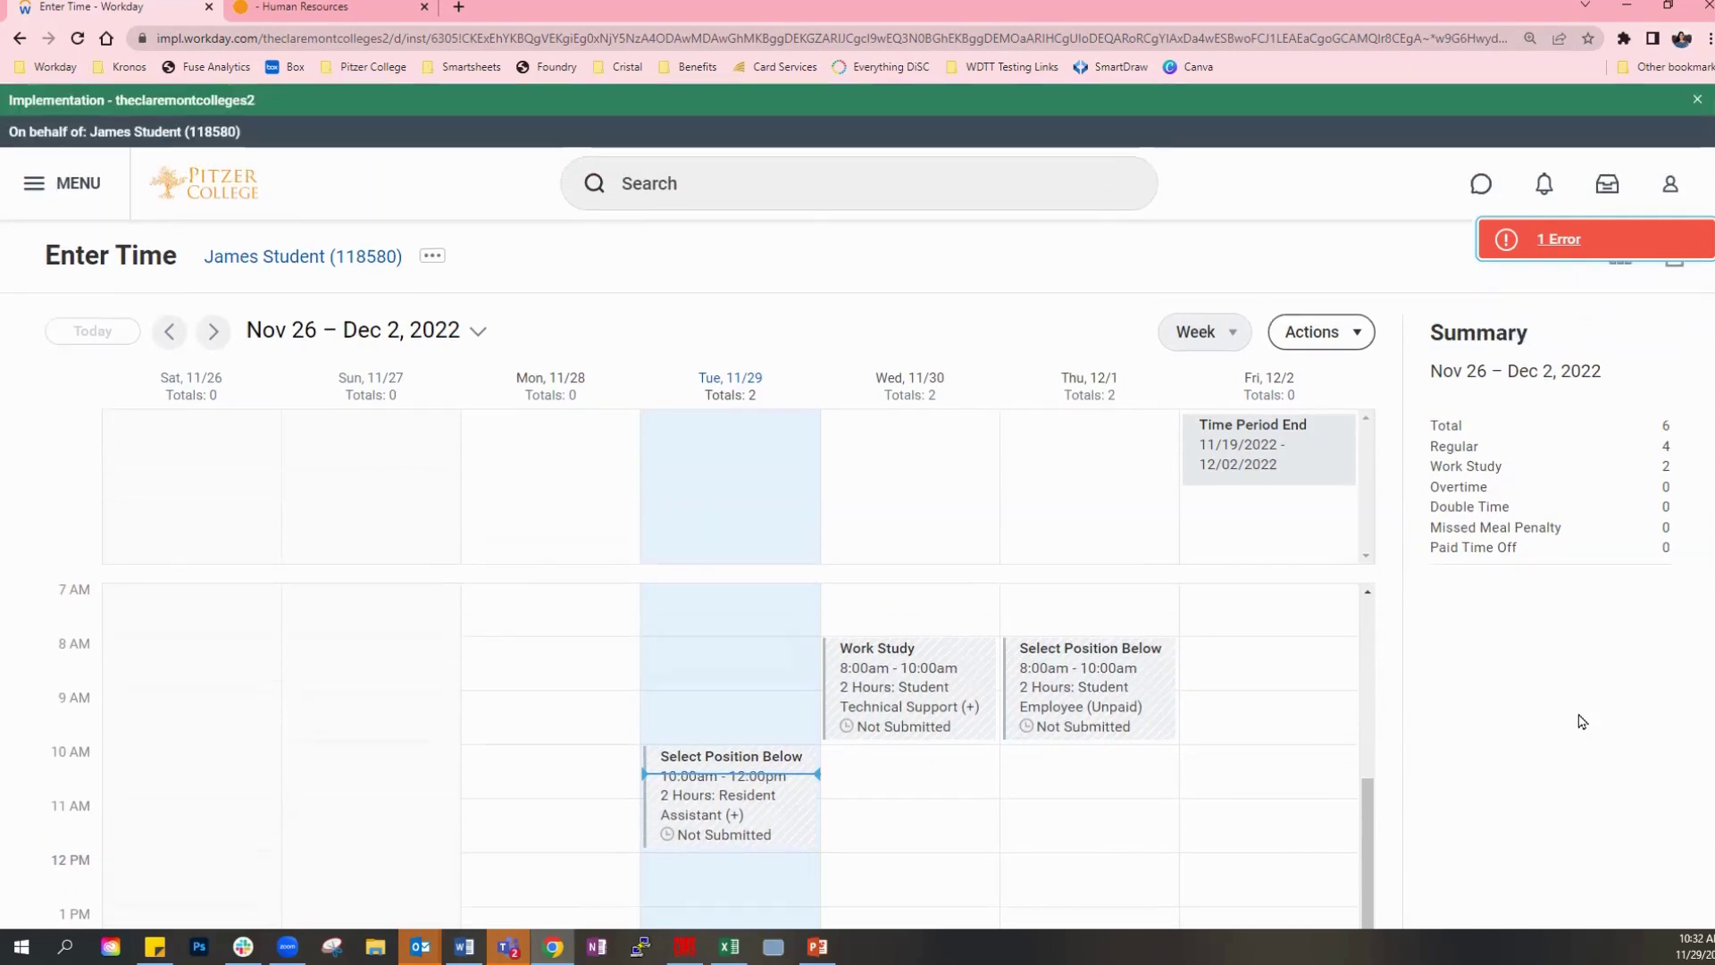
Find the Stop Proxy task and end the current proxy session as the student.
left_click(740, 177)
type("stop pro")
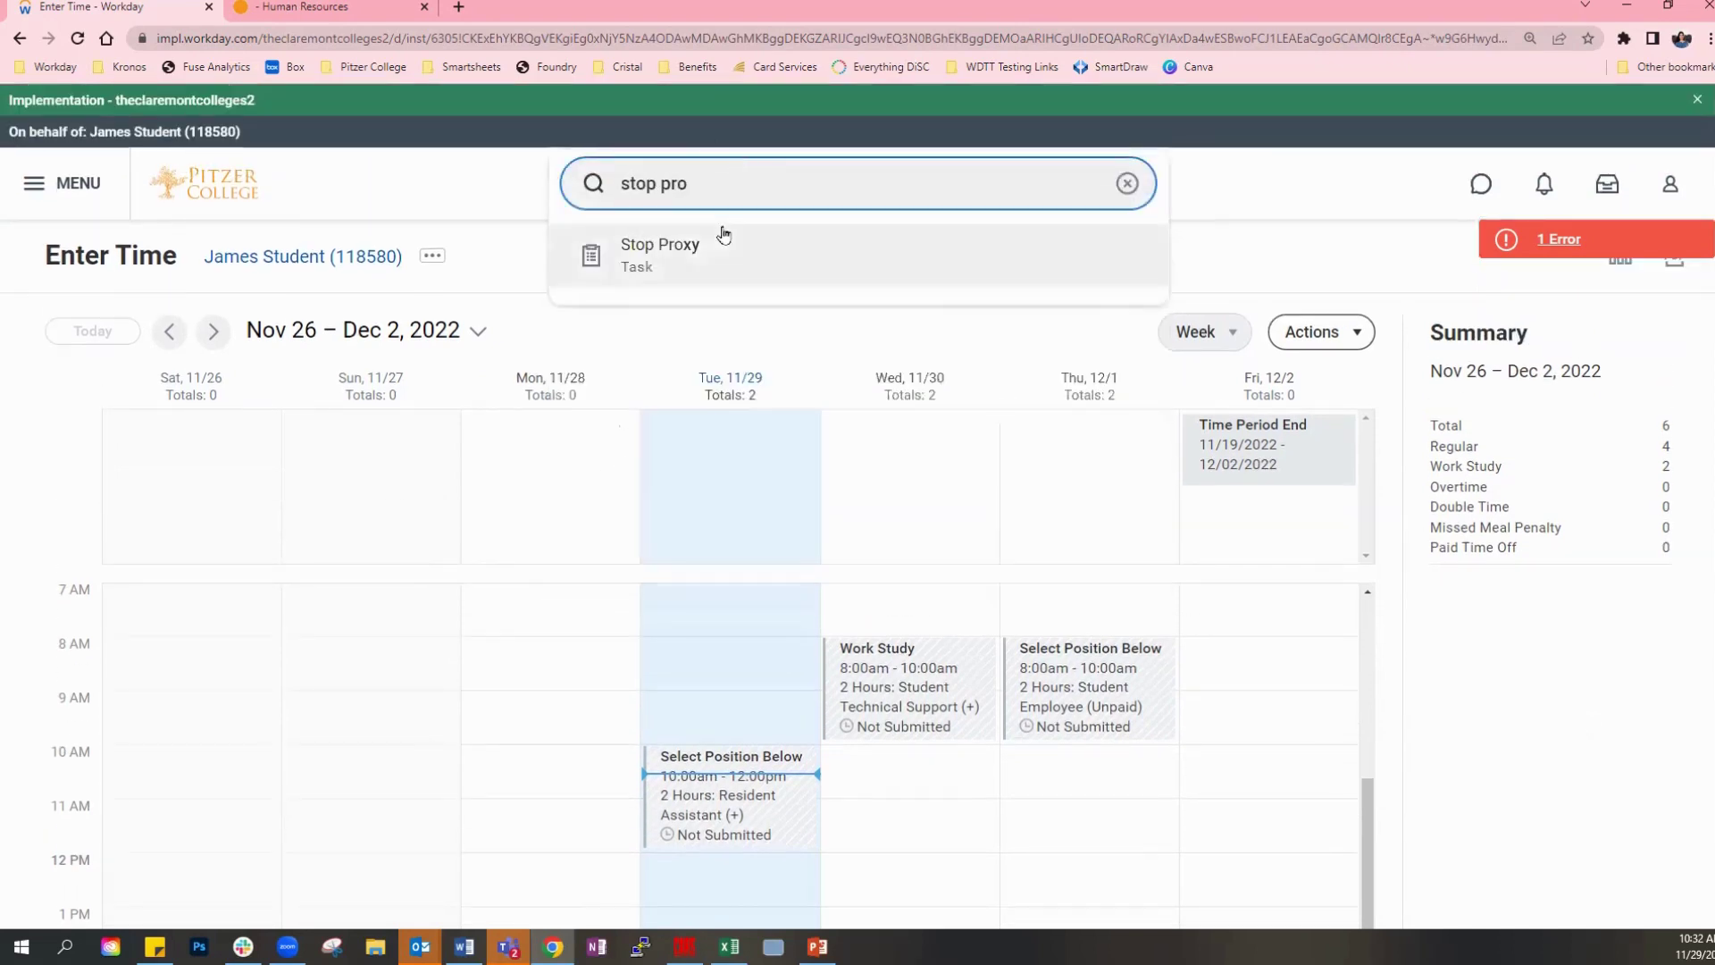
left_click(724, 237)
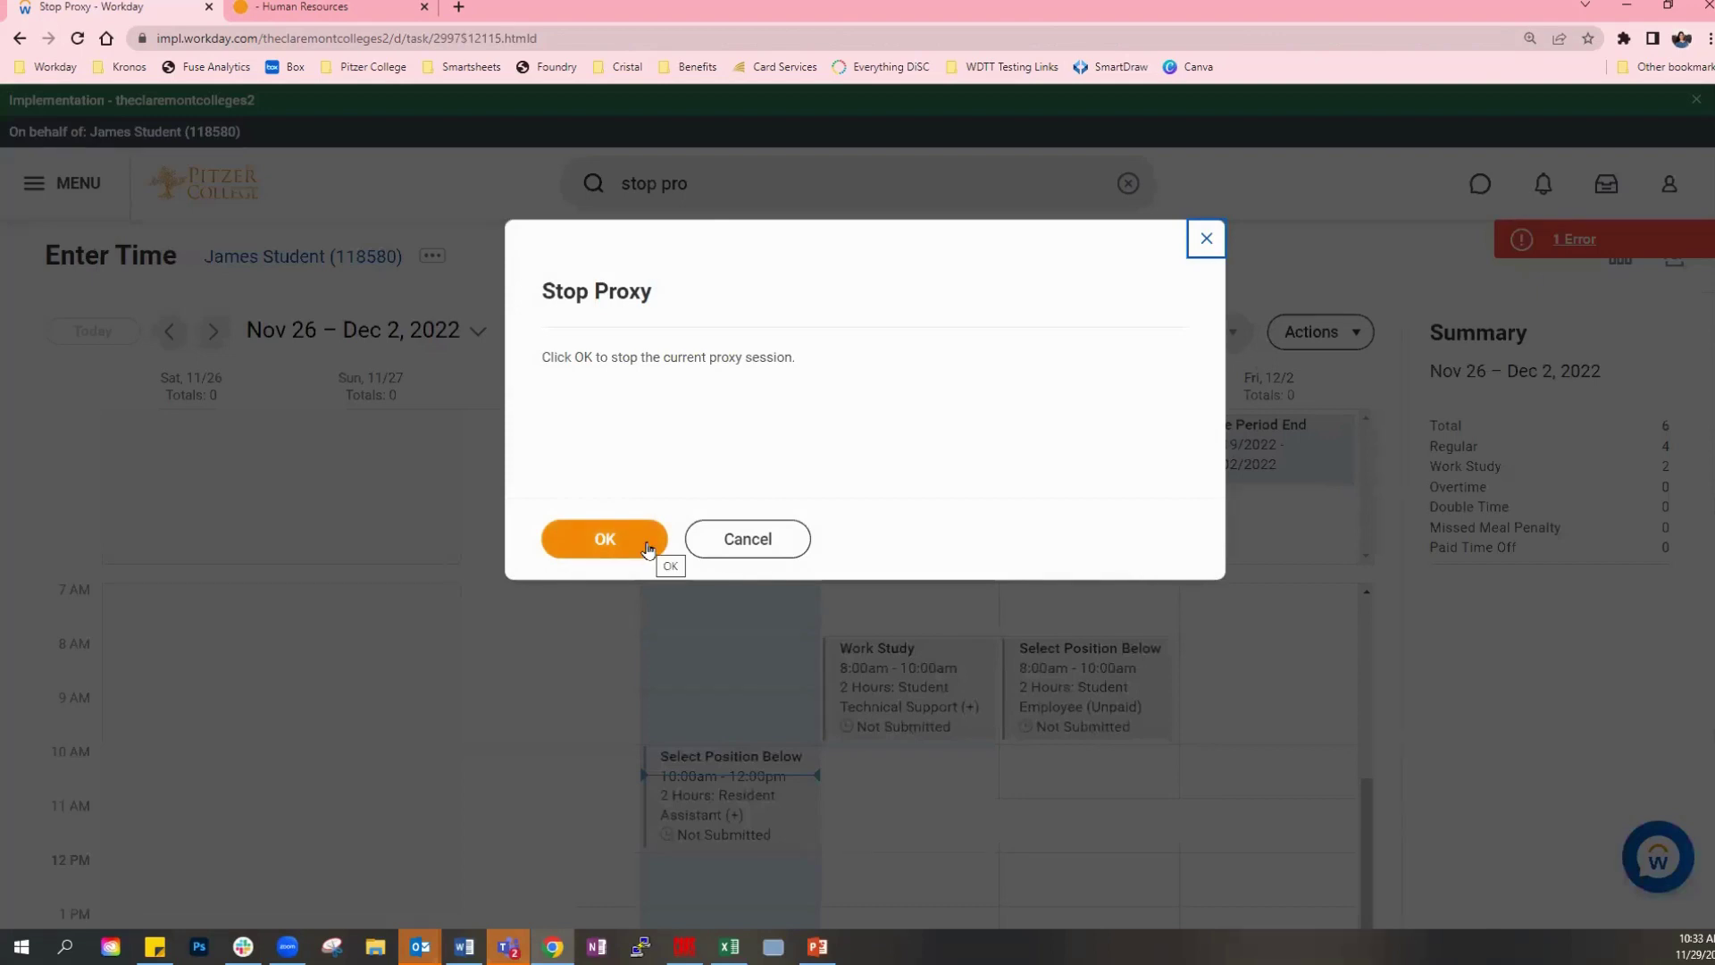
left_click(648, 547)
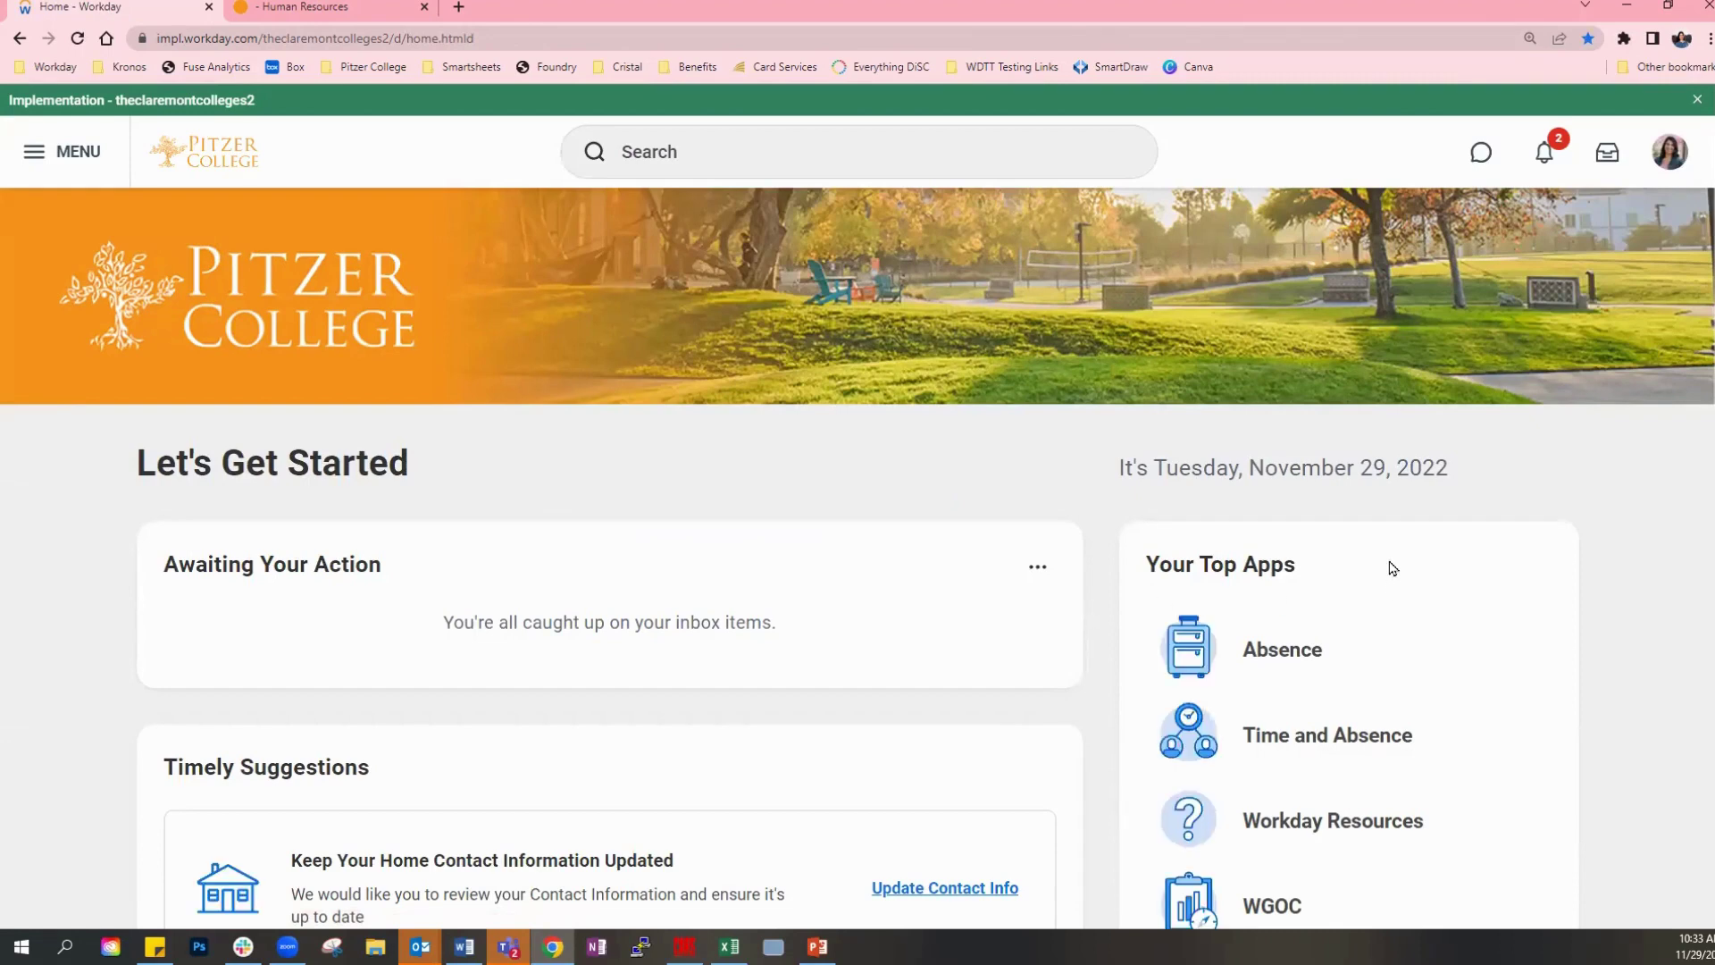
Search for the student employee by first name and open the student's worker profile.
left_click(831, 159)
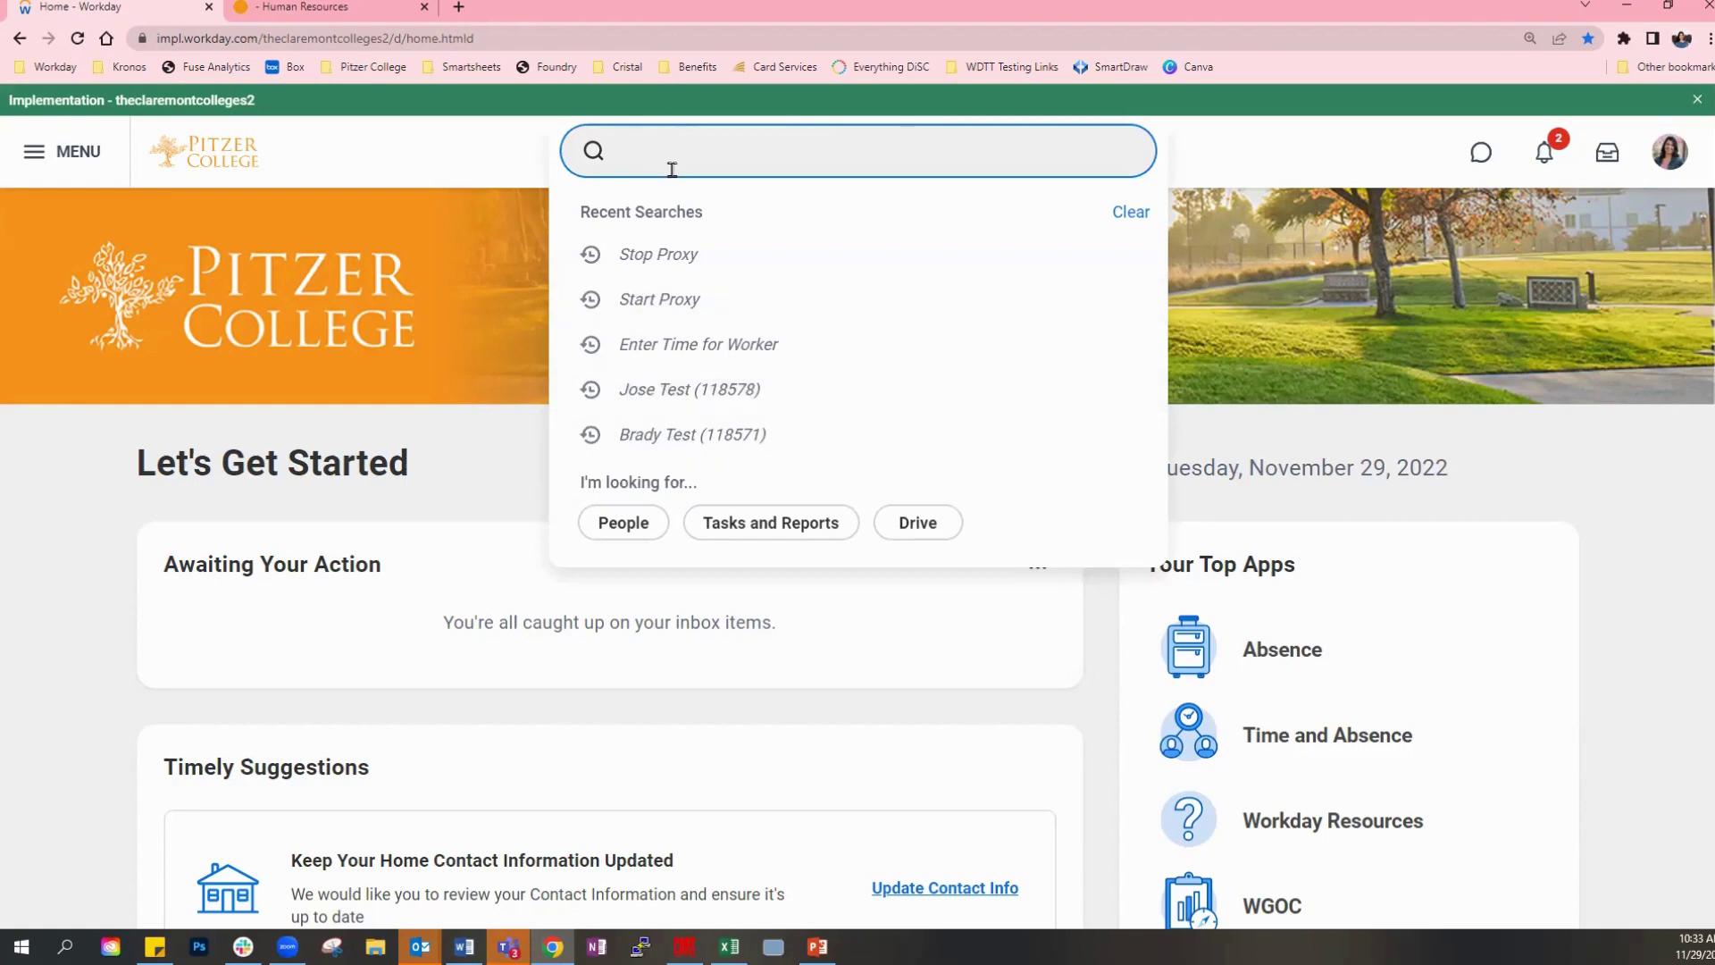
type("james")
left_click(695, 288)
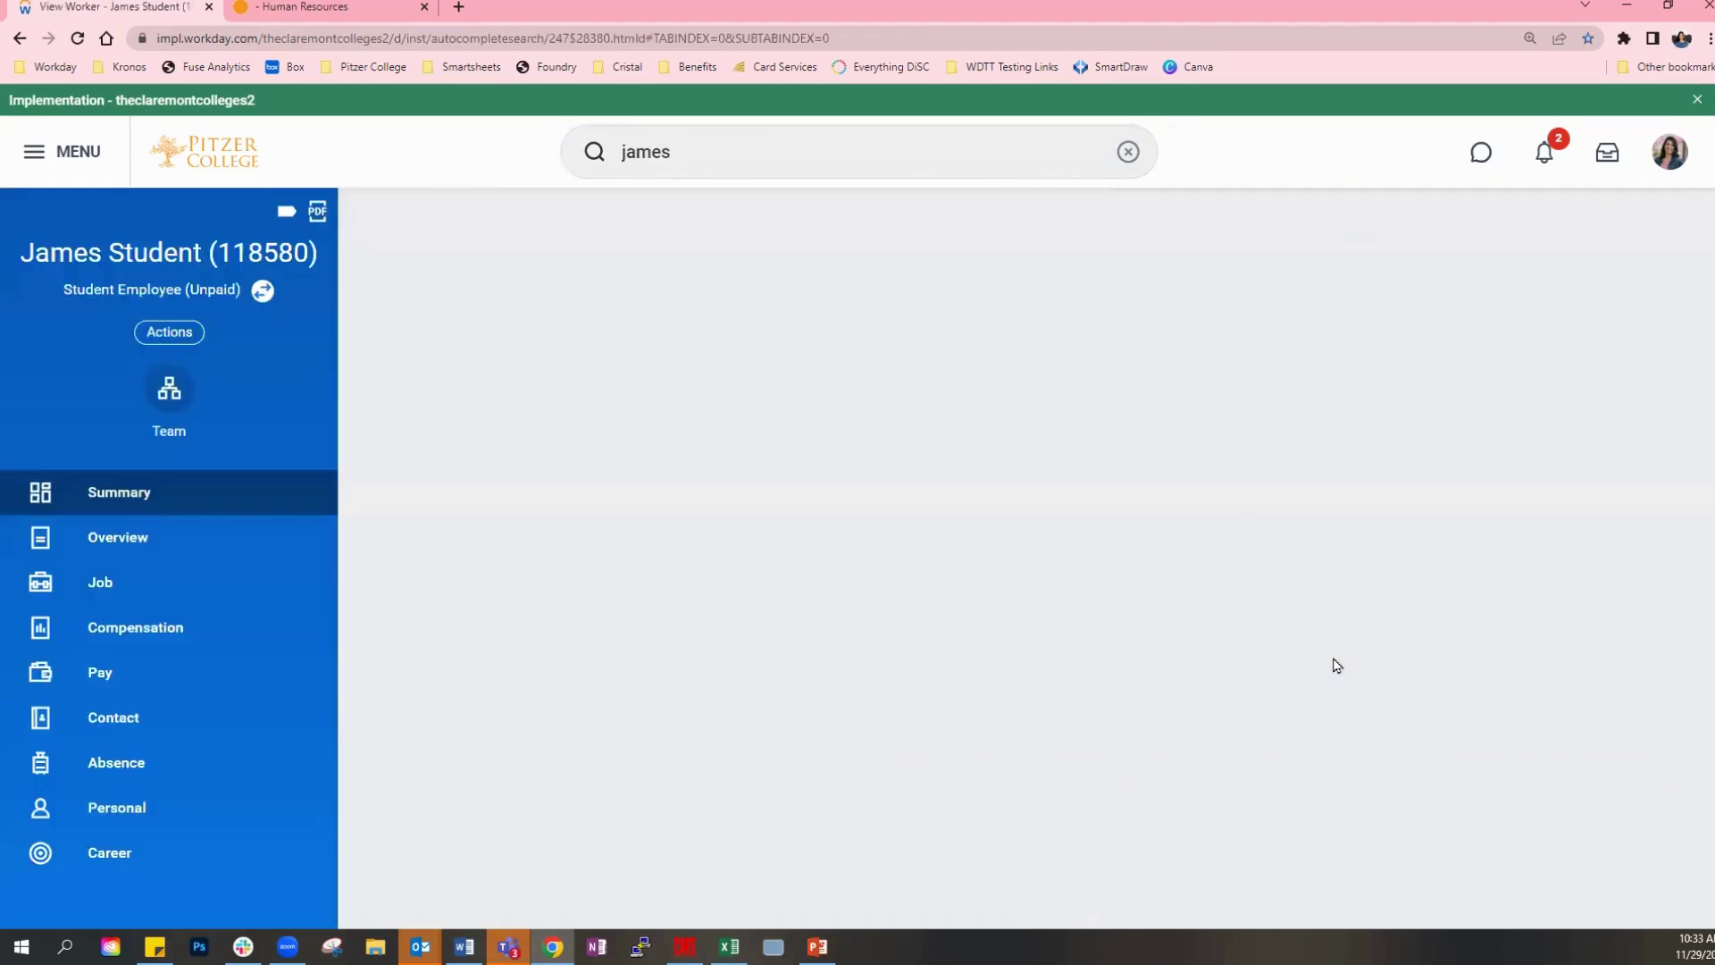
key("ctrl+plus")
key("ctrl+minus")
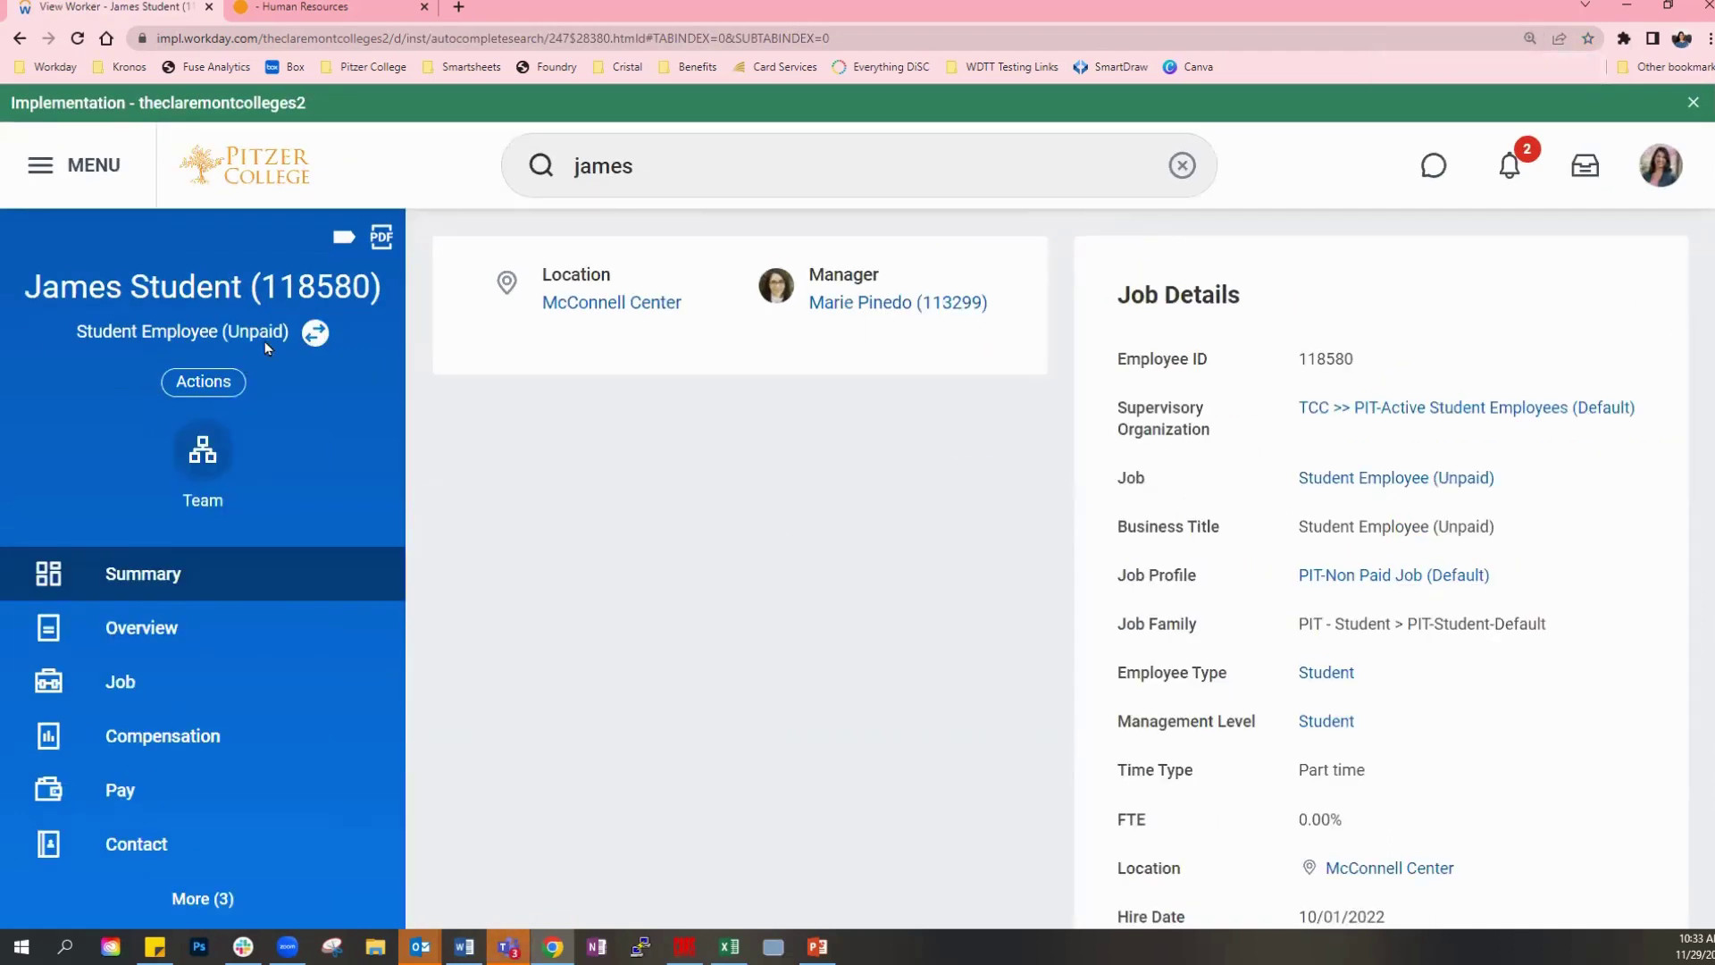
View the student's job details for the Resident Assistant (+) position, including its job family, and for the Student Technical Support (+) position.
left_click(315, 335)
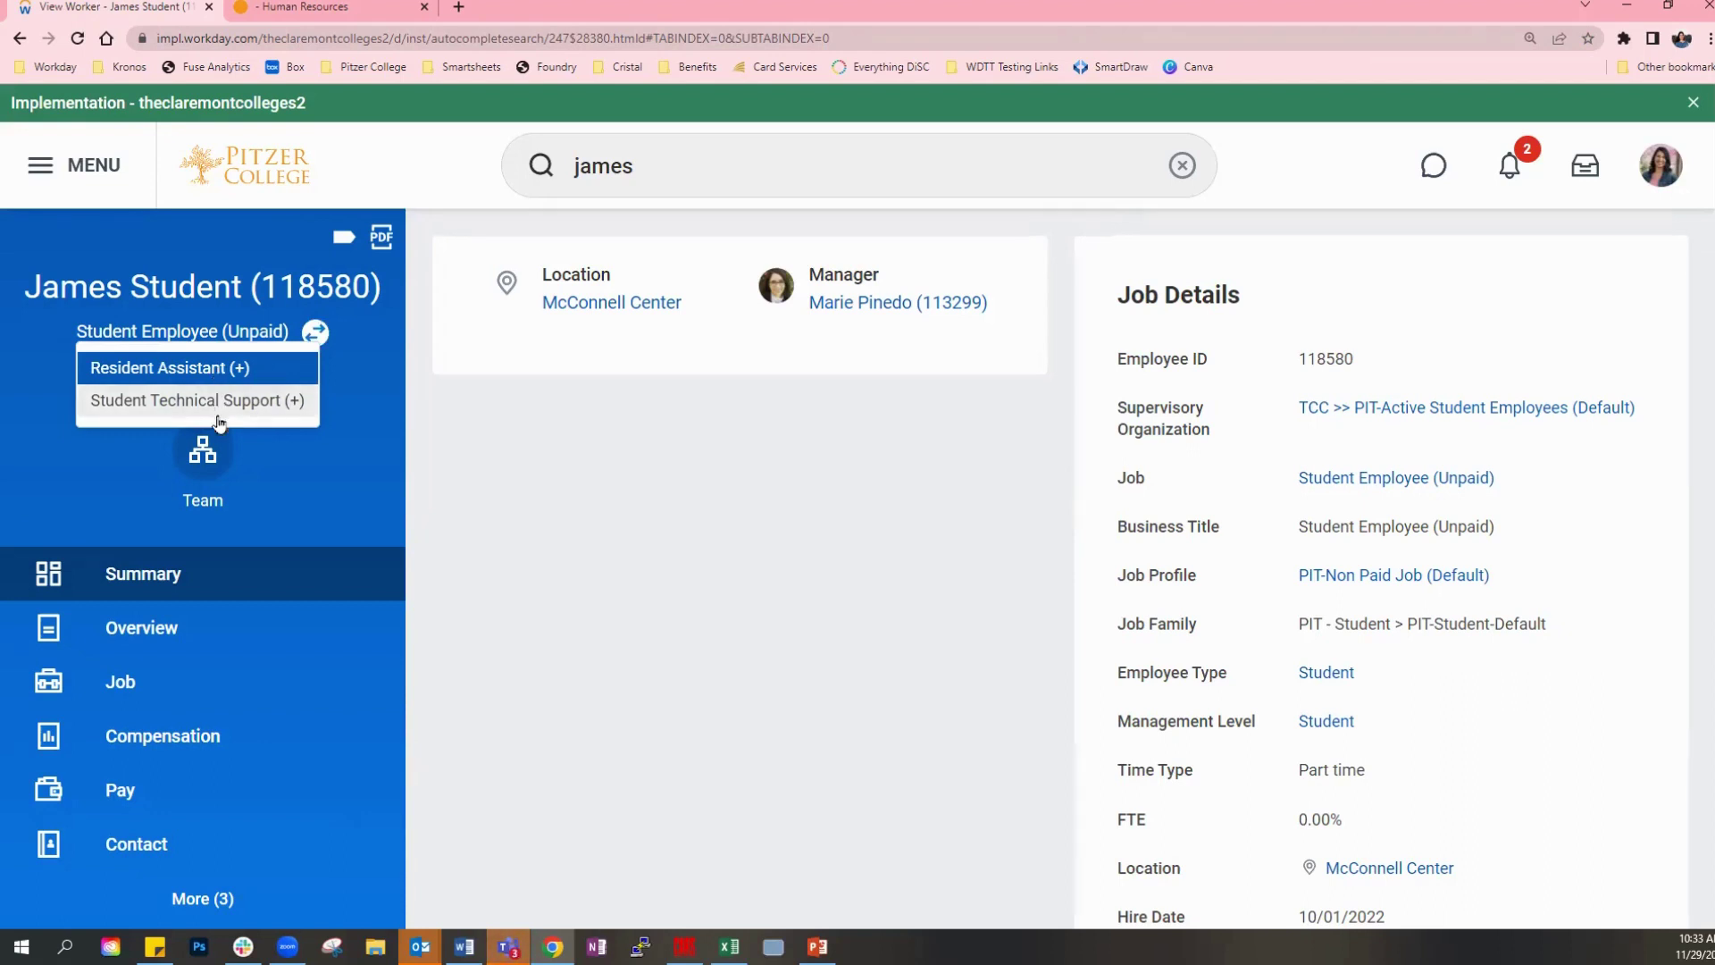
left_click(189, 374)
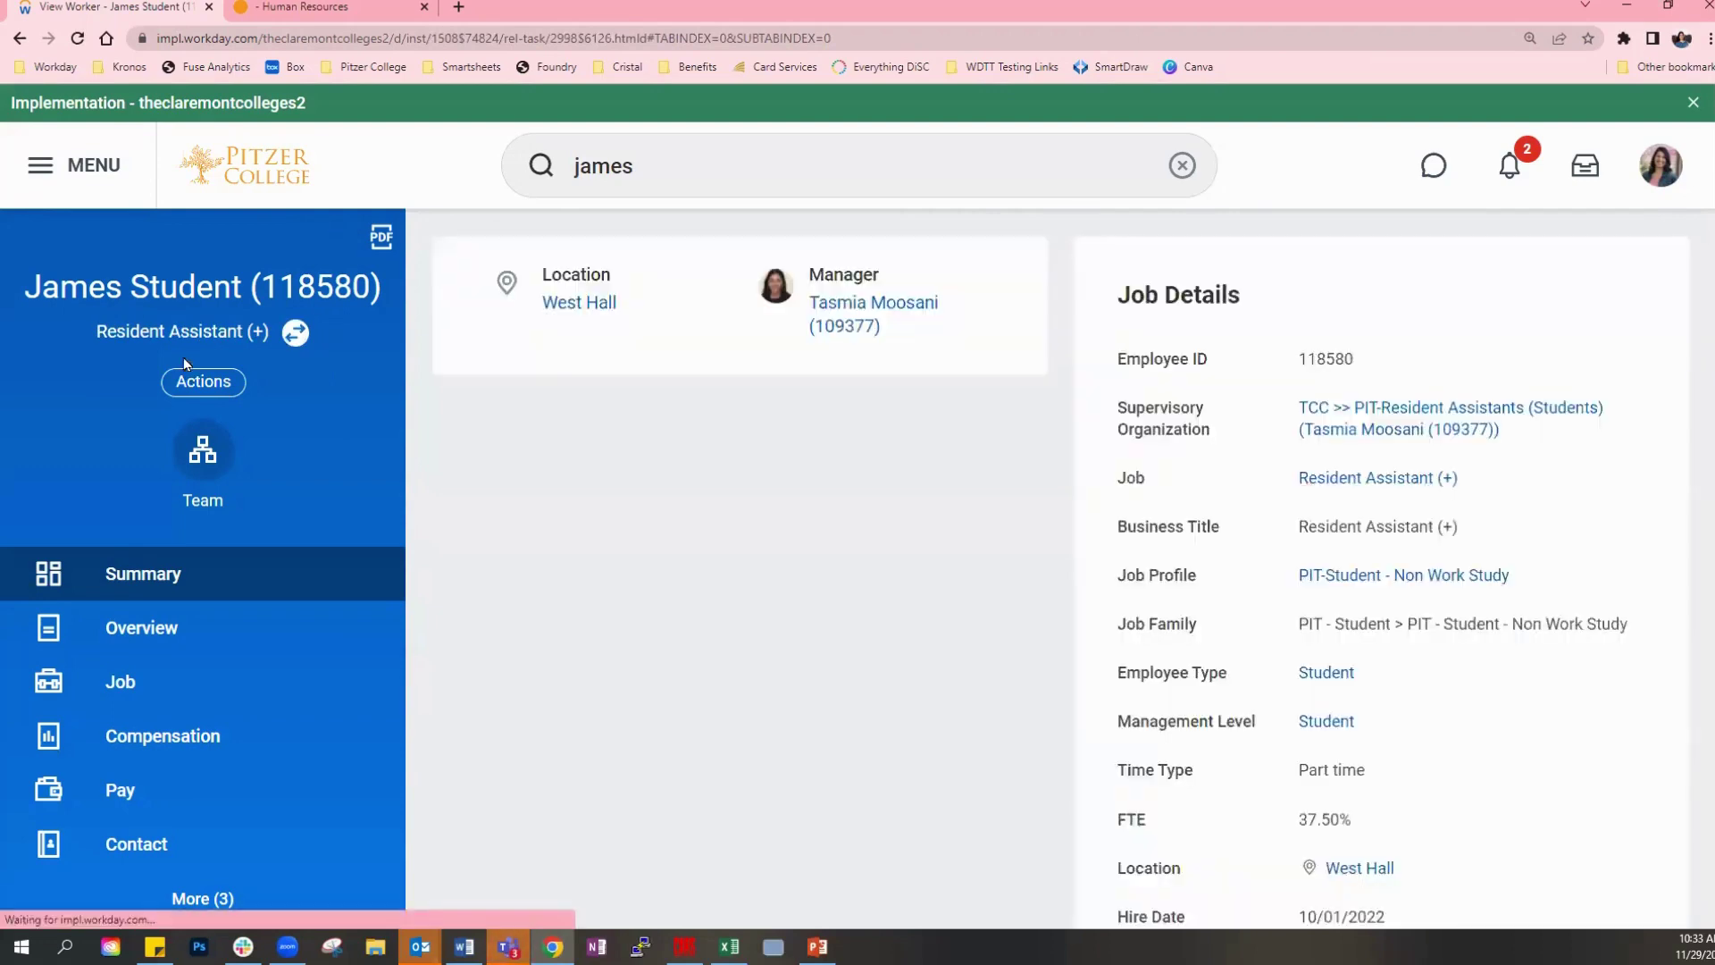
left_click_drag(1136, 620, 1355, 624)
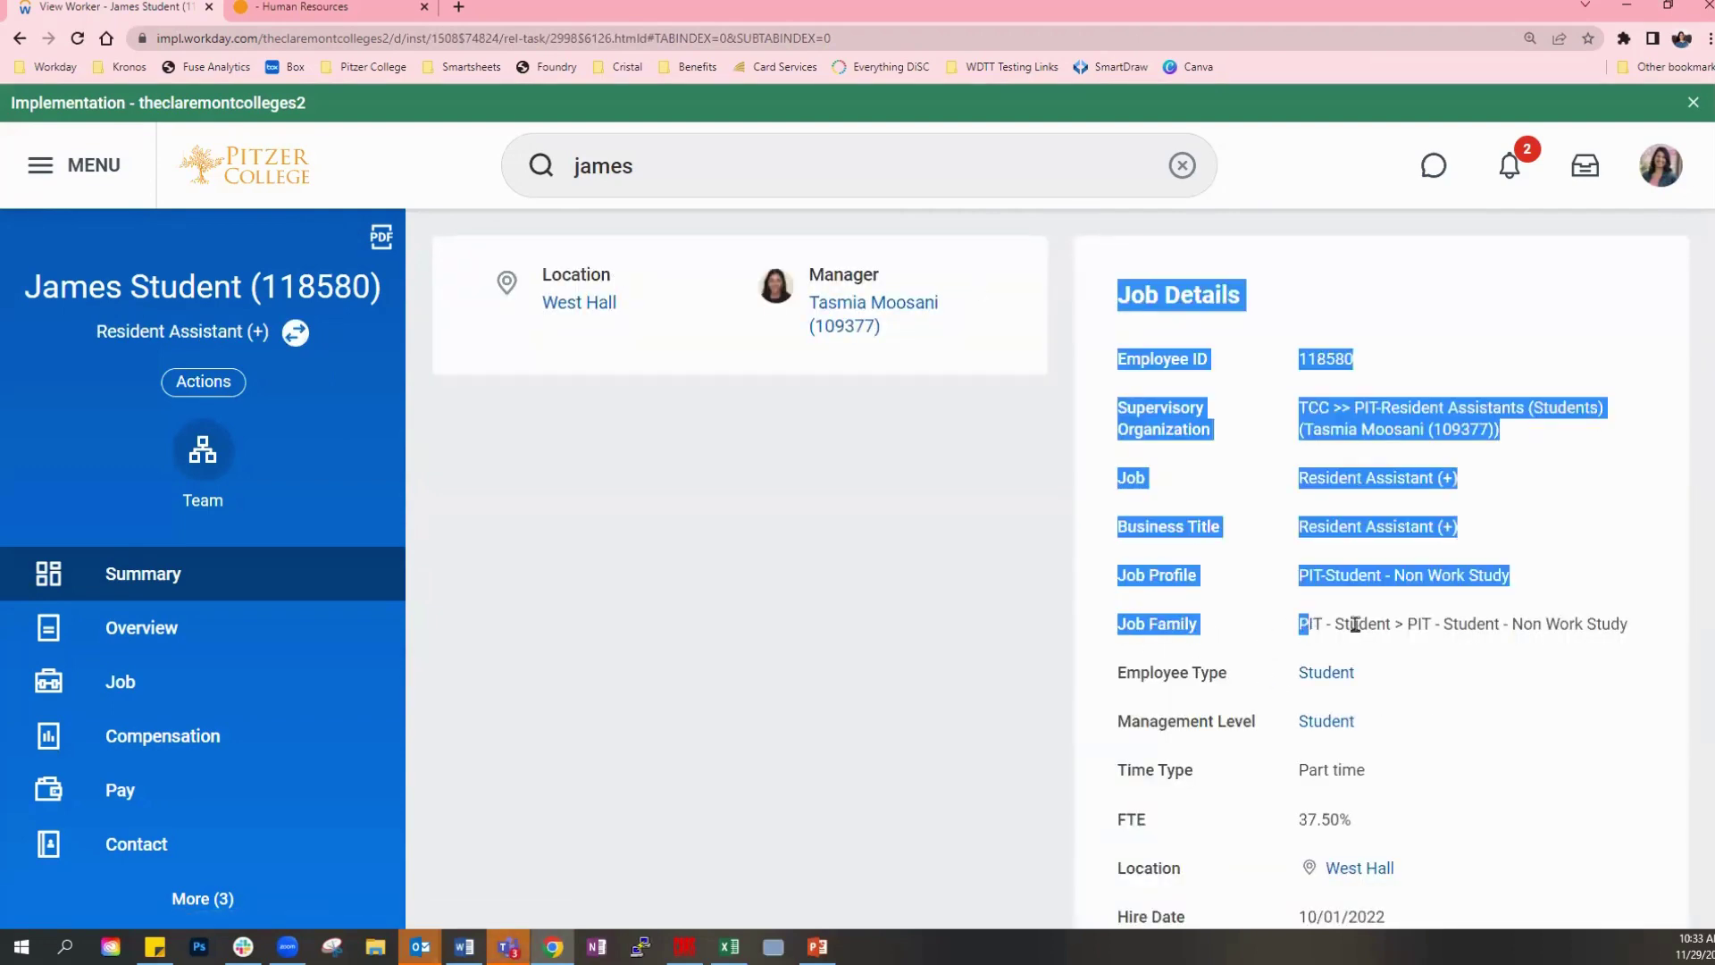
left_click(1601, 630)
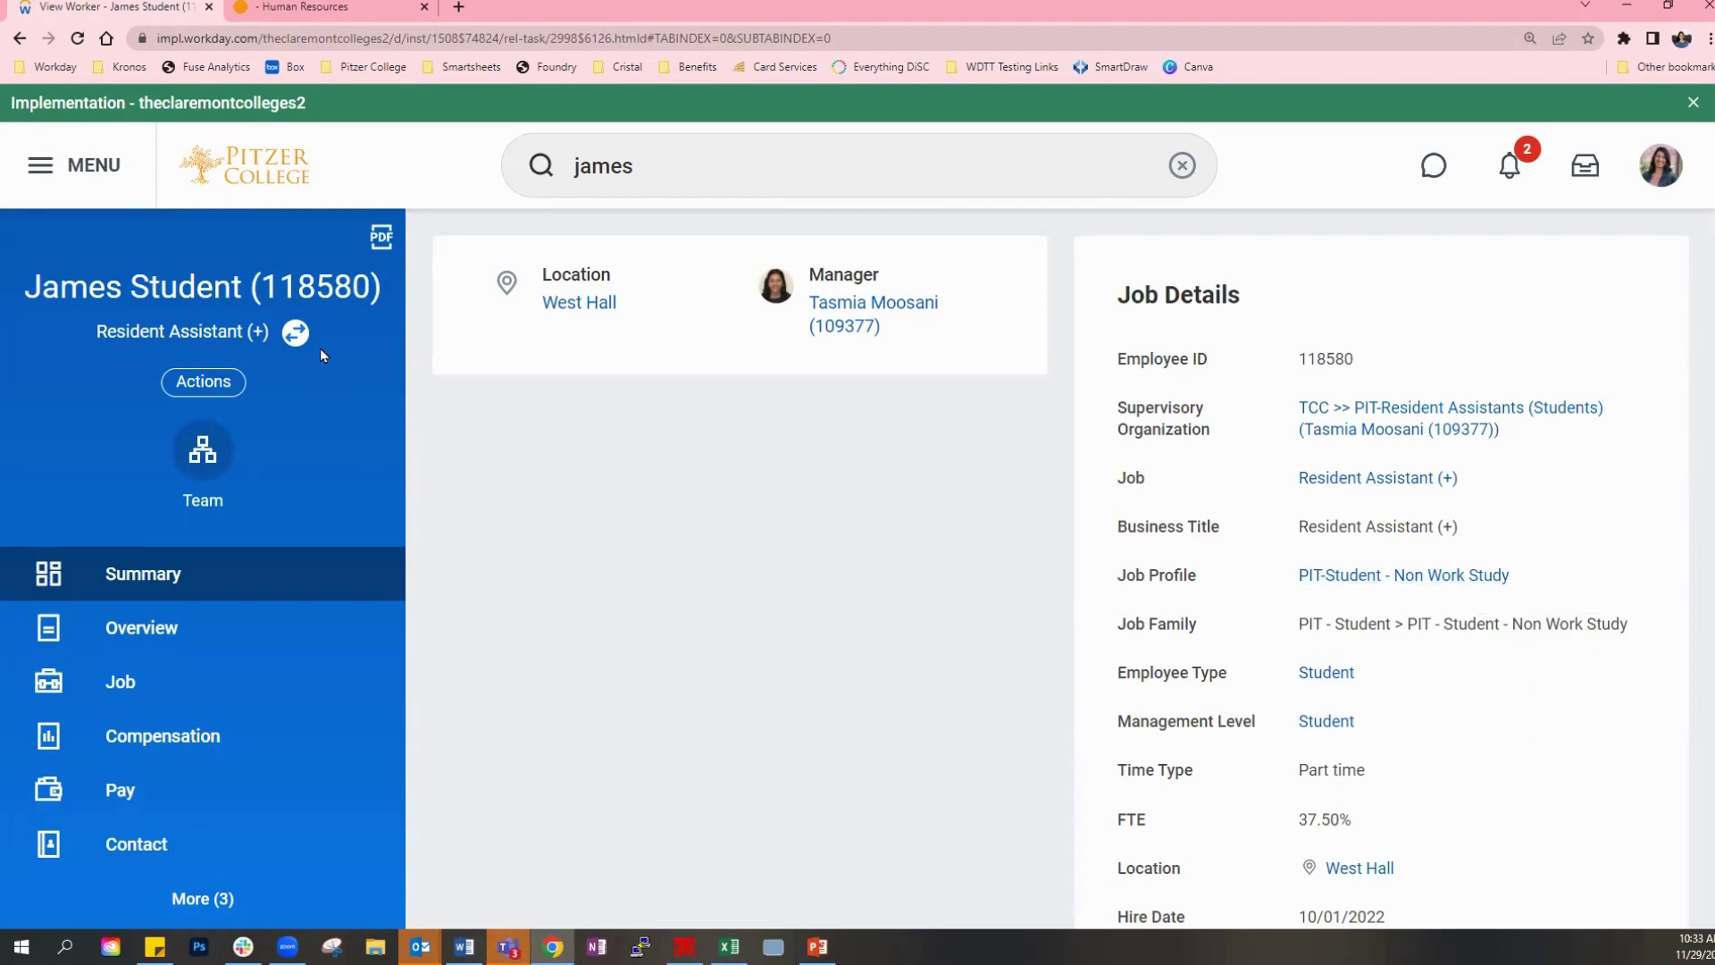
left_click(296, 333)
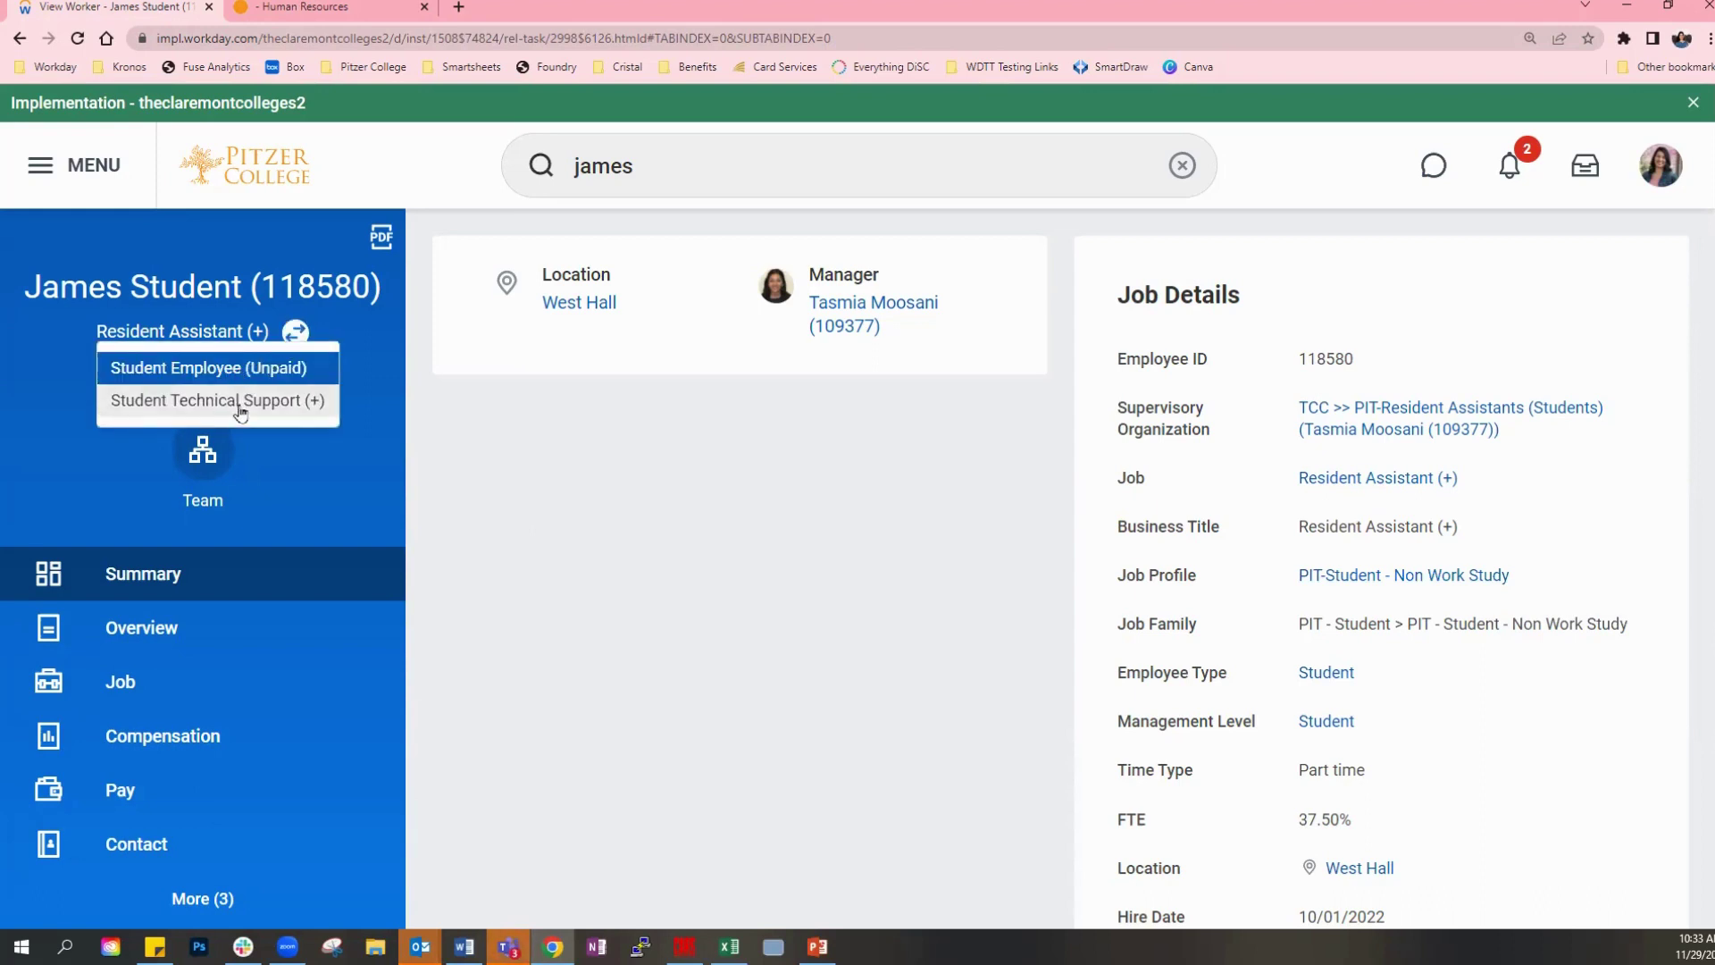
left_click(243, 402)
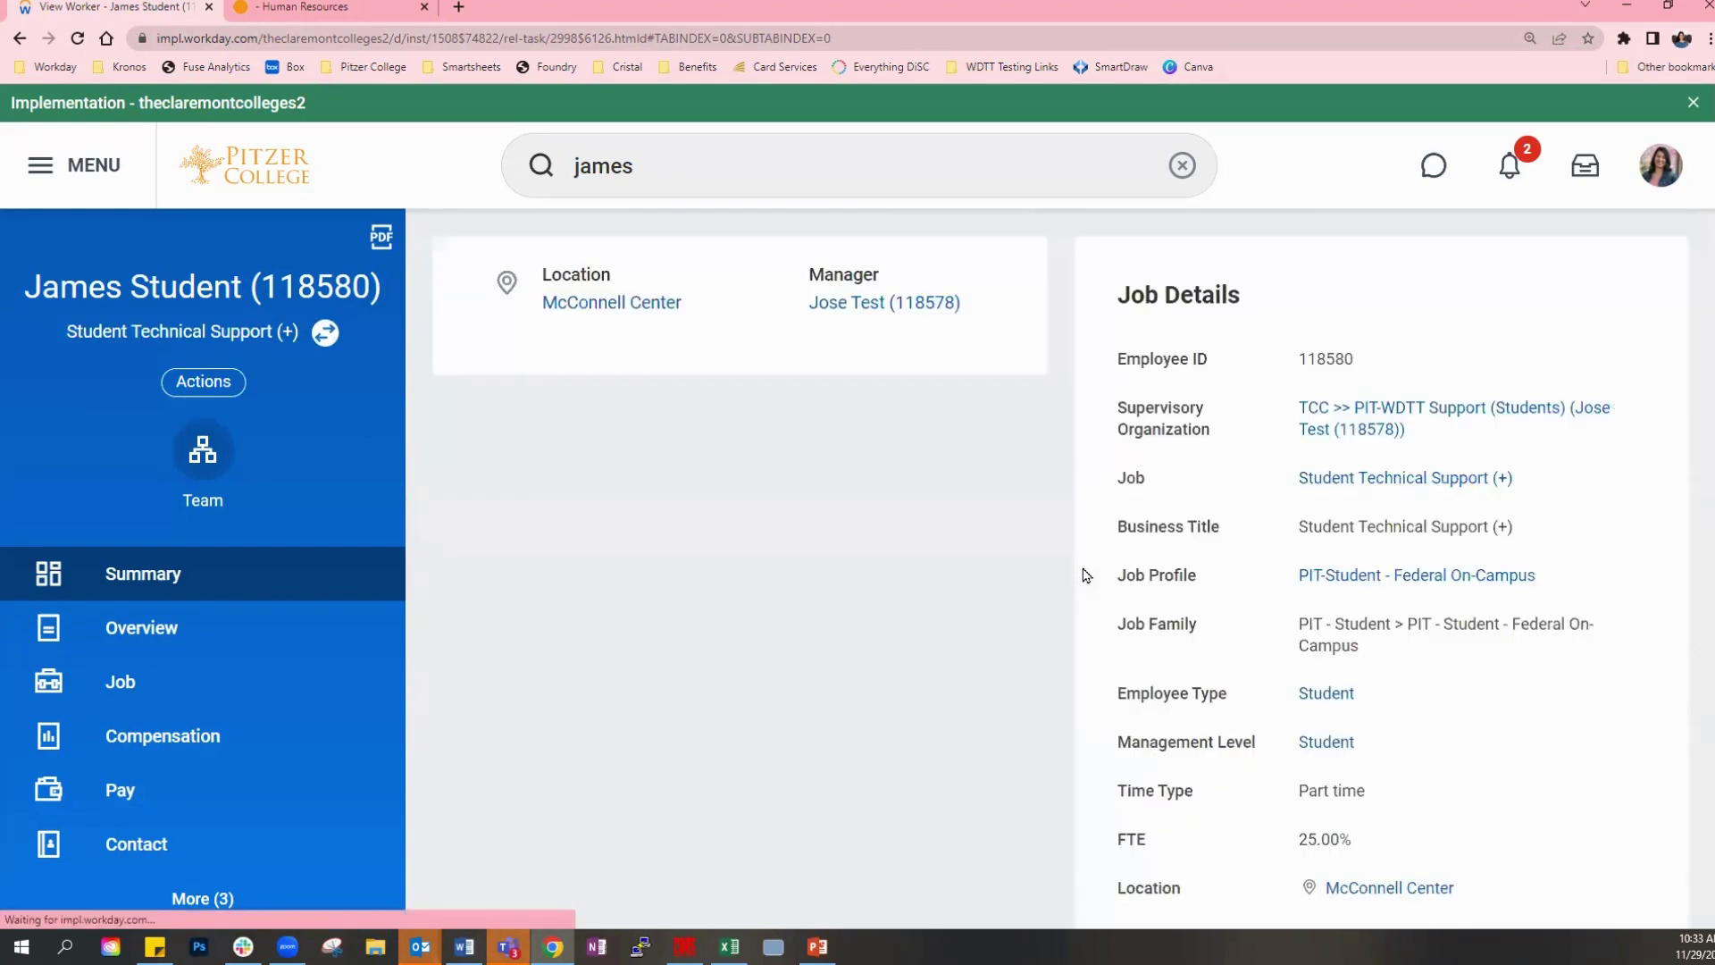